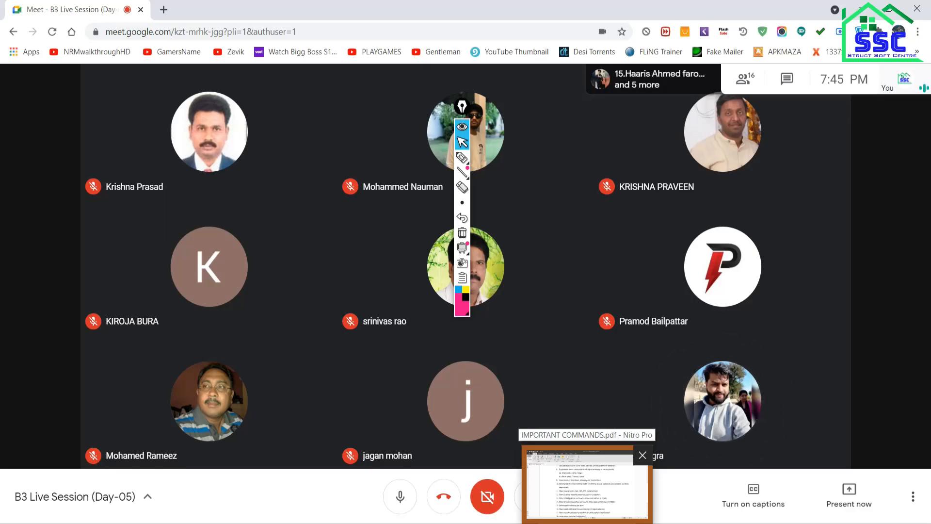
Bring up the IMPORTANT COMMANDS PDF in Nitro Pro and move the annotation toolbar off its text
click(587, 487)
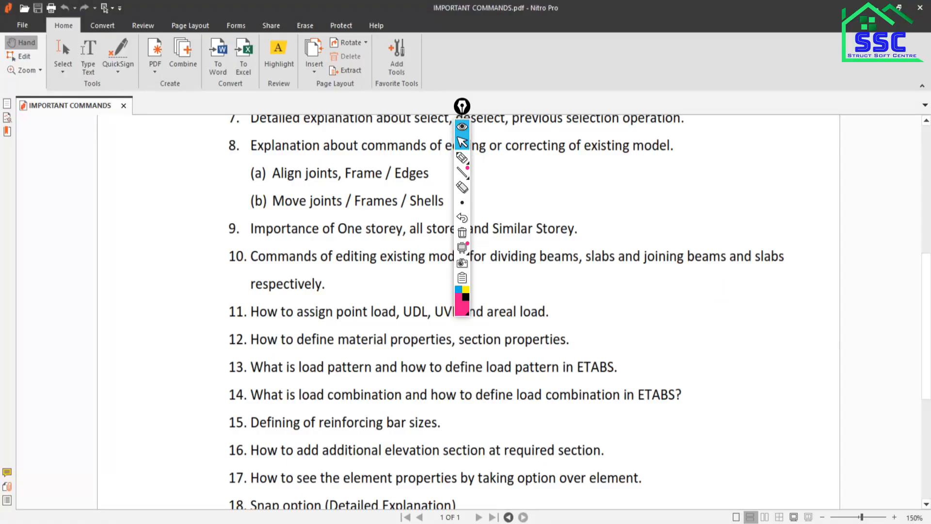
mouse_move(462, 106)
mouse_down()
mouse_move(746, 280)
mouse_move(918, 264)
mouse_move(887, 272)
mouse_up()
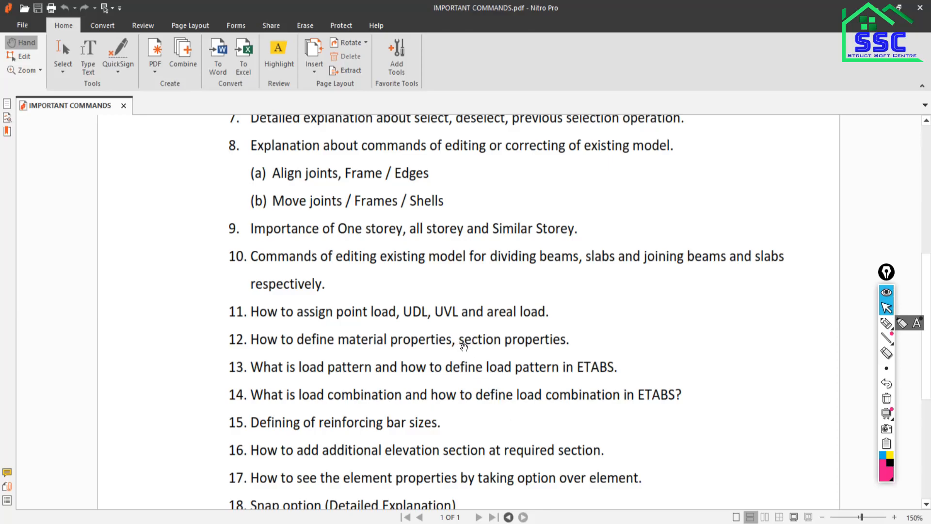
Switch to ETABS and open the recent model B2 High-Rise
key(alt+Tab)
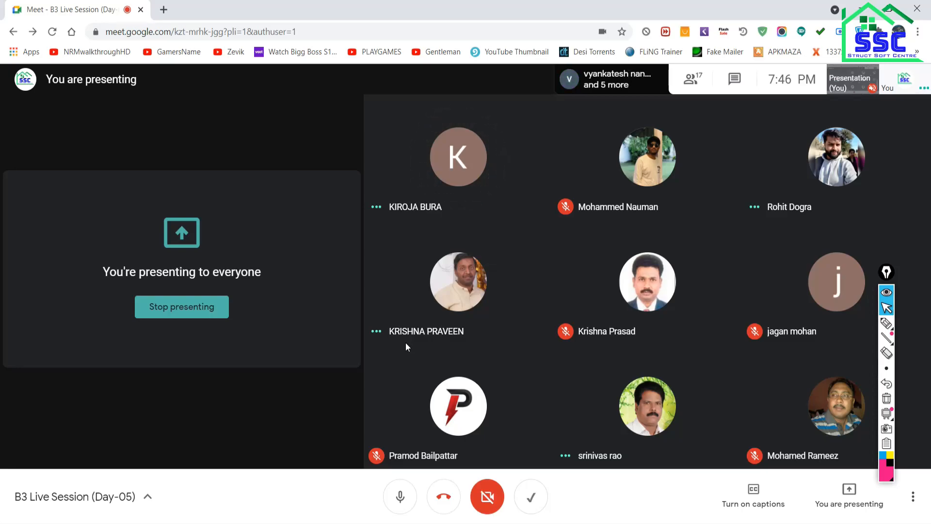
key(alt+Tab)
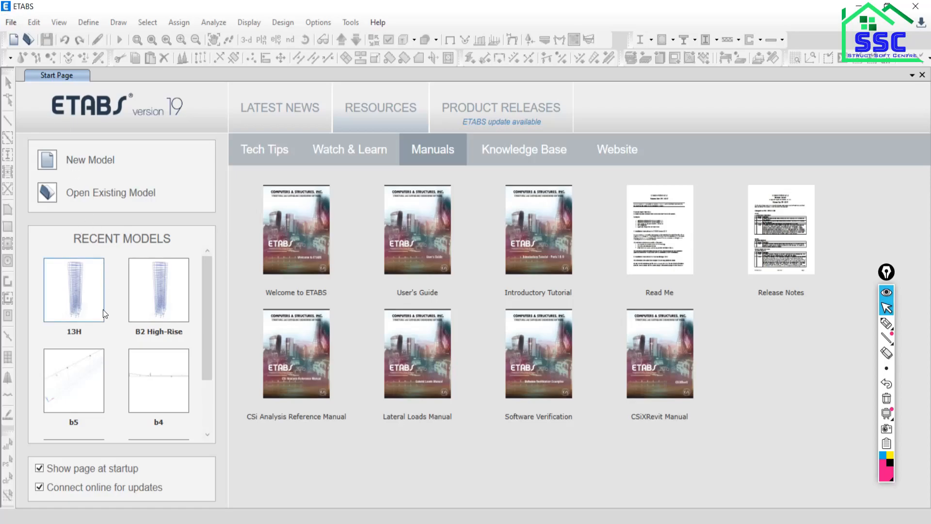
click(134, 311)
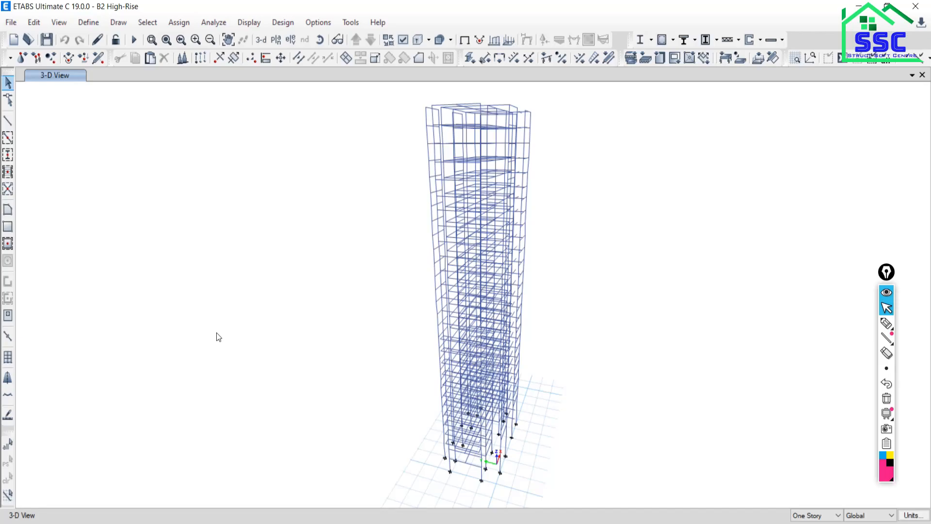
Look through the model's definition commands for section properties and choose the frame sections
click(88, 23)
mouse_move(103, 60)
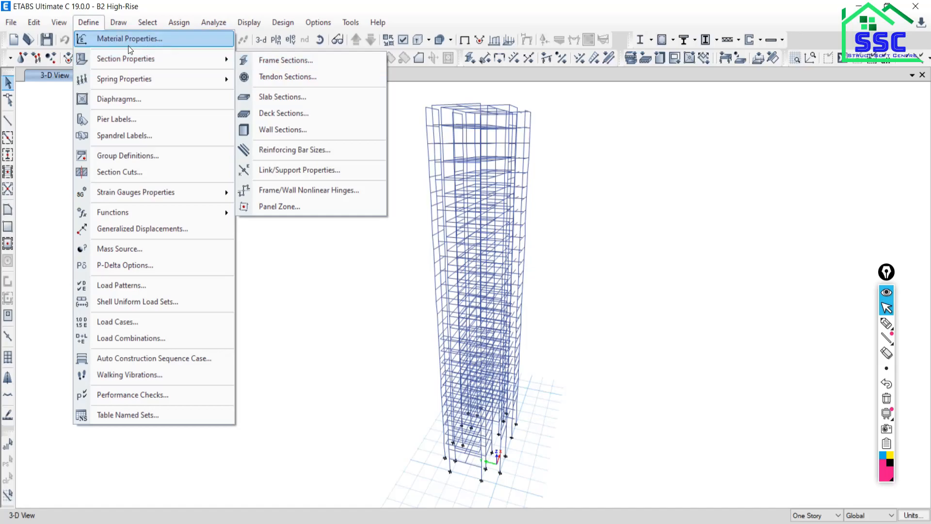
mouse_move(137, 63)
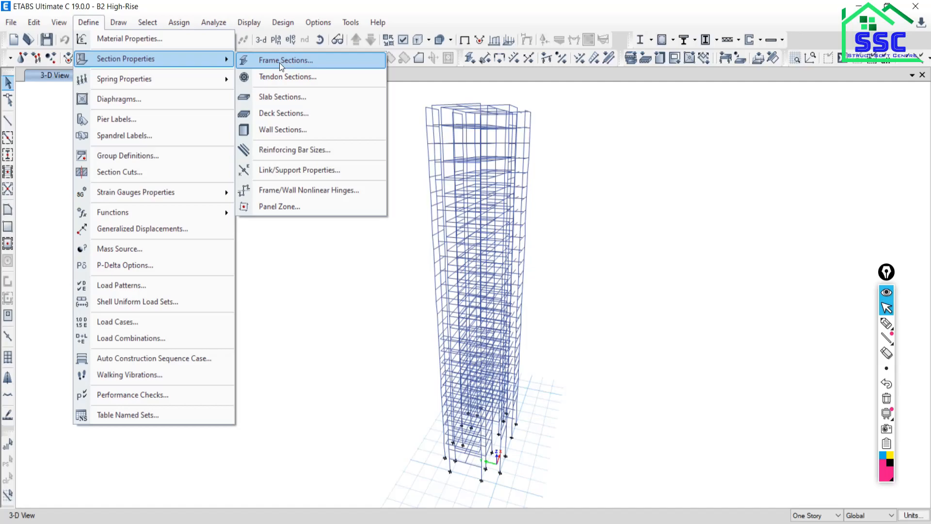
click(279, 61)
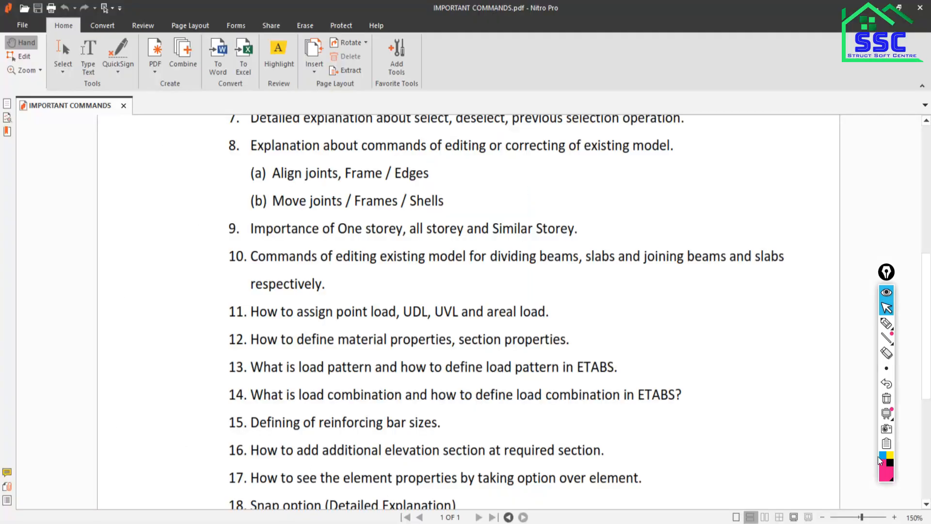
Handwrite the note "Beam 230 x 350" with the annotation pen beside the topic list in the PDF
click(887, 323)
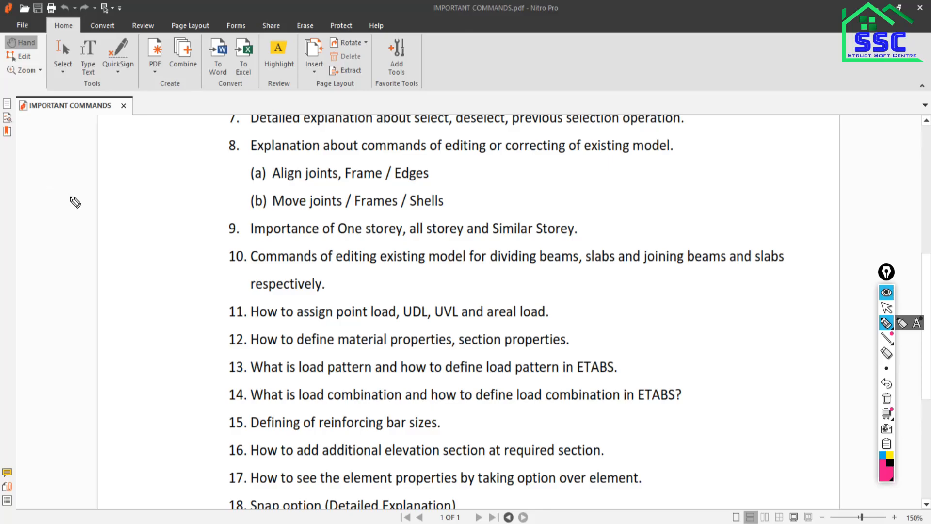
drag(31, 194, 49, 231)
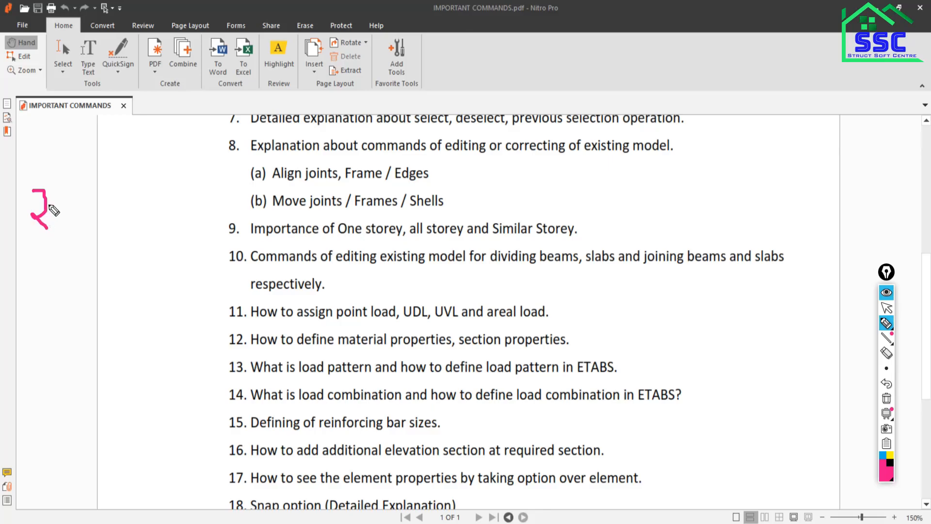
mouse_move(55, 190)
mouse_down()
mouse_move(82, 224)
mouse_move(59, 222)
mouse_move(114, 219)
mouse_move(96, 205)
mouse_move(141, 217)
mouse_move(160, 187)
mouse_move(176, 216)
mouse_move(150, 221)
mouse_up()
mouse_move(189, 187)
mouse_down()
mouse_move(210, 212)
mouse_move(193, 222)
mouse_move(226, 182)
mouse_move(234, 197)
mouse_up()
drag(32, 129, 34, 164)
mouse_move(53, 118)
mouse_down()
mouse_move(58, 131)
mouse_move(35, 163)
mouse_move(87, 145)
mouse_move(153, 141)
mouse_move(166, 153)
mouse_up()
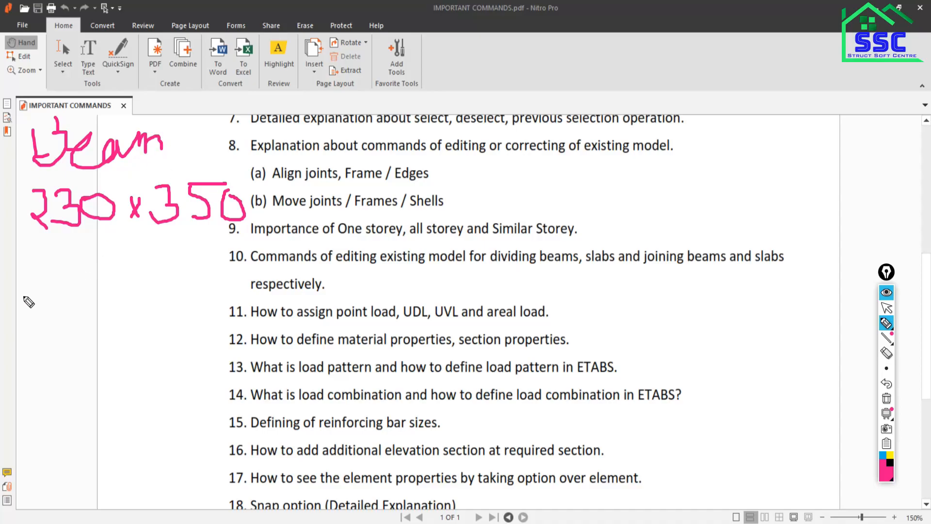
Handwrite "Col. 230x600" below the beam note and return to the normal cursor
drag(55, 268, 73, 308)
click(92, 300)
mouse_move(38, 358)
mouse_down()
mouse_move(61, 372)
mouse_move(61, 388)
mouse_up()
drag(67, 356, 87, 389)
click(85, 387)
mouse_move(118, 361)
mouse_down()
mouse_move(131, 374)
mouse_move(121, 354)
mouse_move(155, 381)
mouse_move(139, 386)
mouse_up()
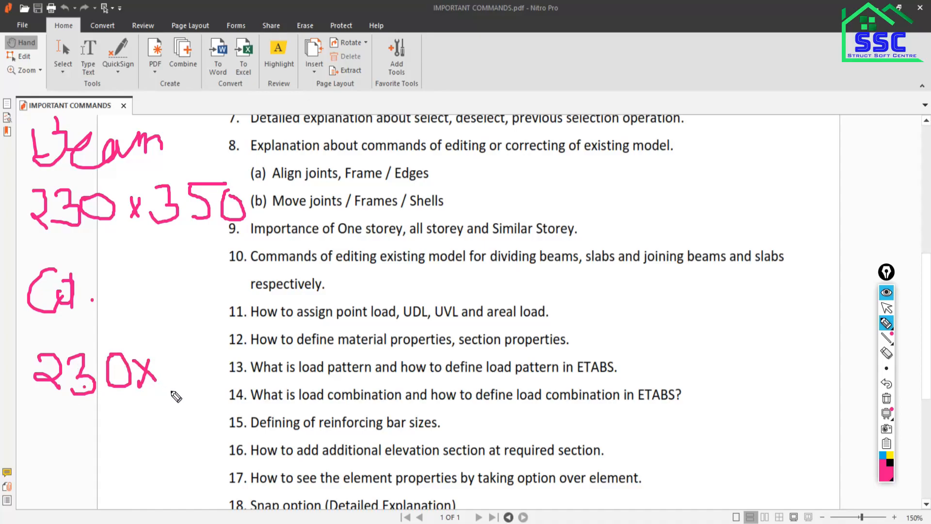
mouse_move(197, 328)
mouse_down()
mouse_move(185, 365)
mouse_move(216, 376)
mouse_move(208, 365)
mouse_move(232, 370)
mouse_move(230, 361)
mouse_up()
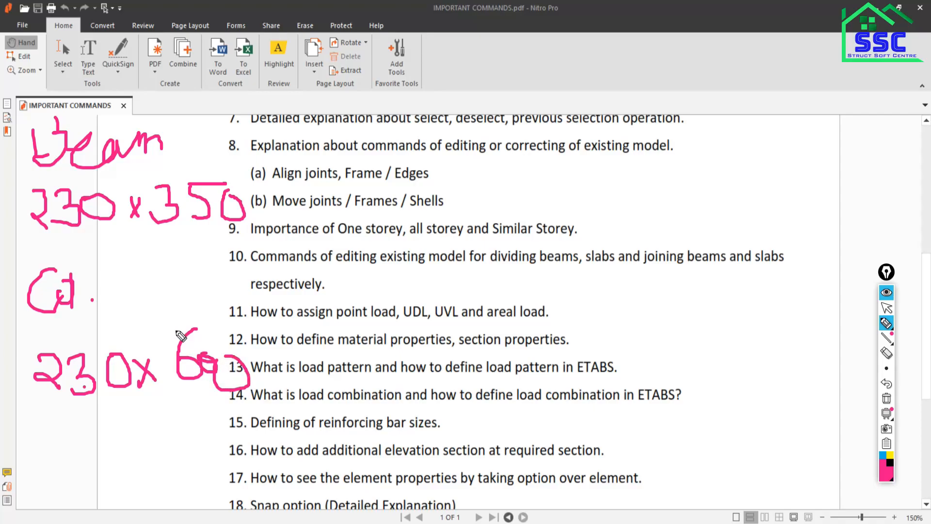
mouse_move(887, 338)
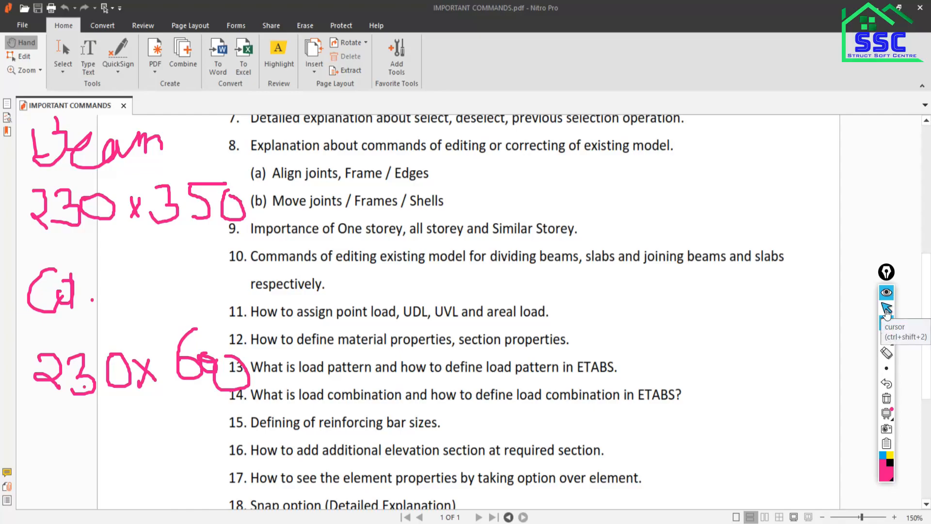
click(886, 309)
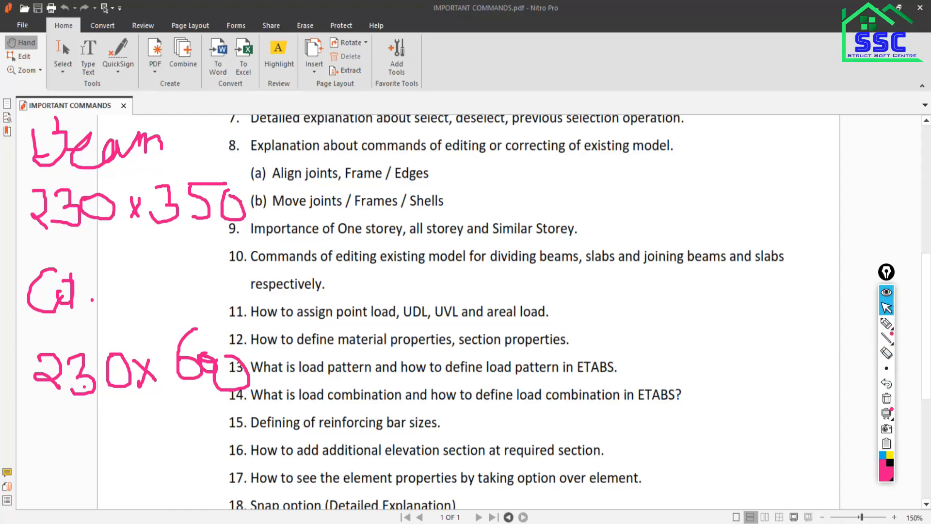
Switch to ETABS and create a Grid Only model with built-in Metric SI and Indian settings, 4 x 4 grid lines at 8 m, and four 3 m stories
key(alt+Tab)
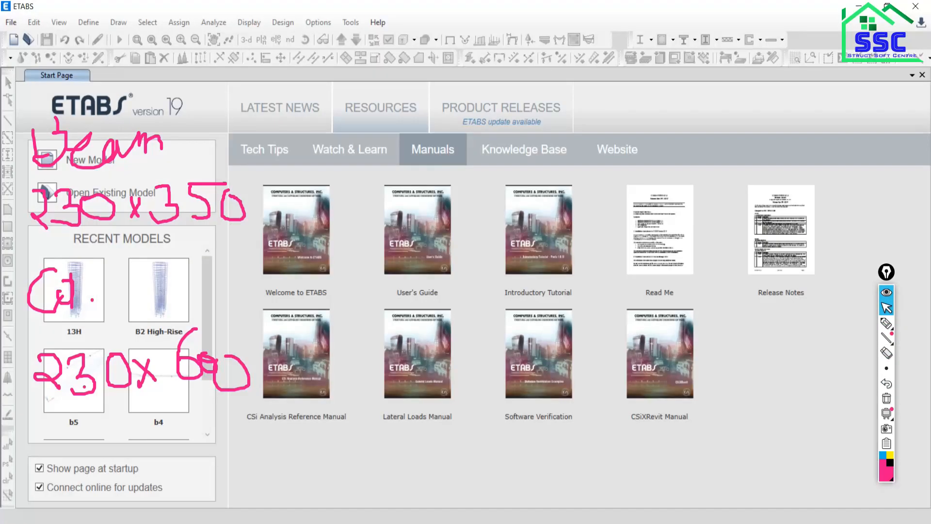
click(11, 22)
click(32, 39)
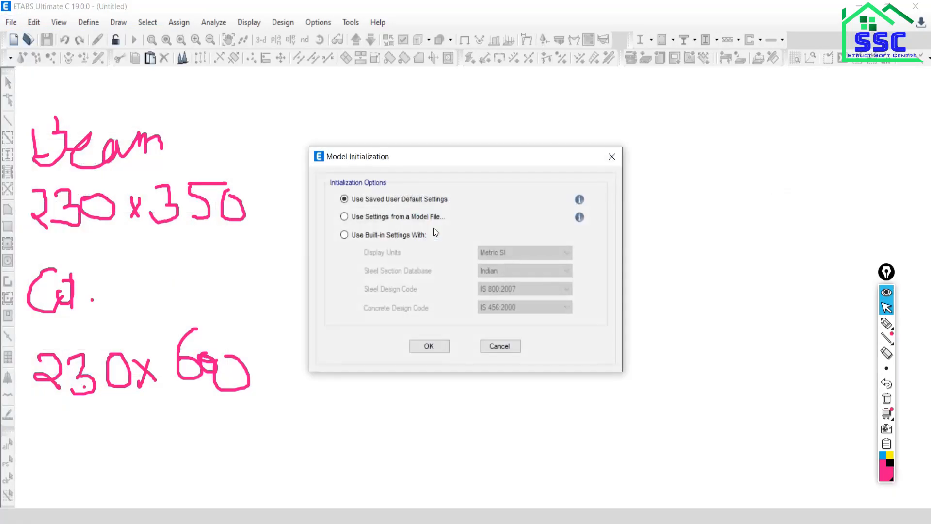
click(344, 235)
click(428, 345)
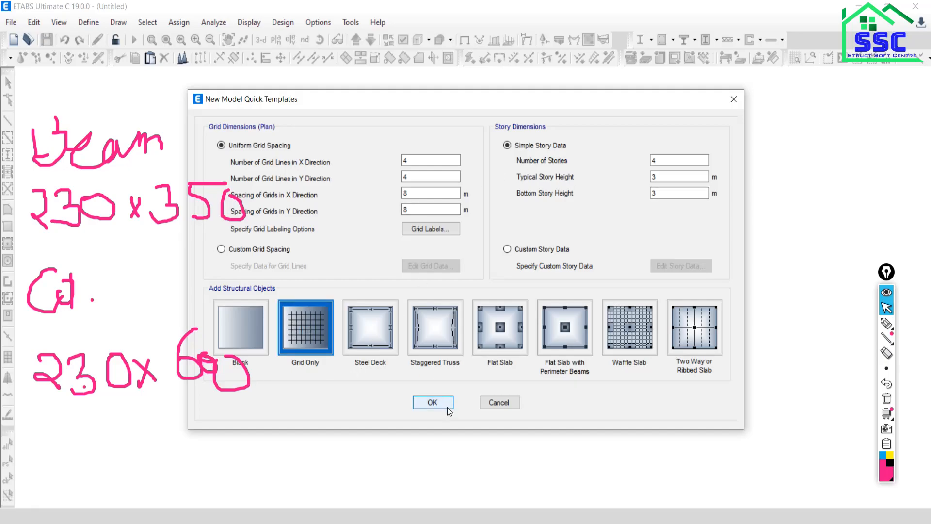
click(432, 403)
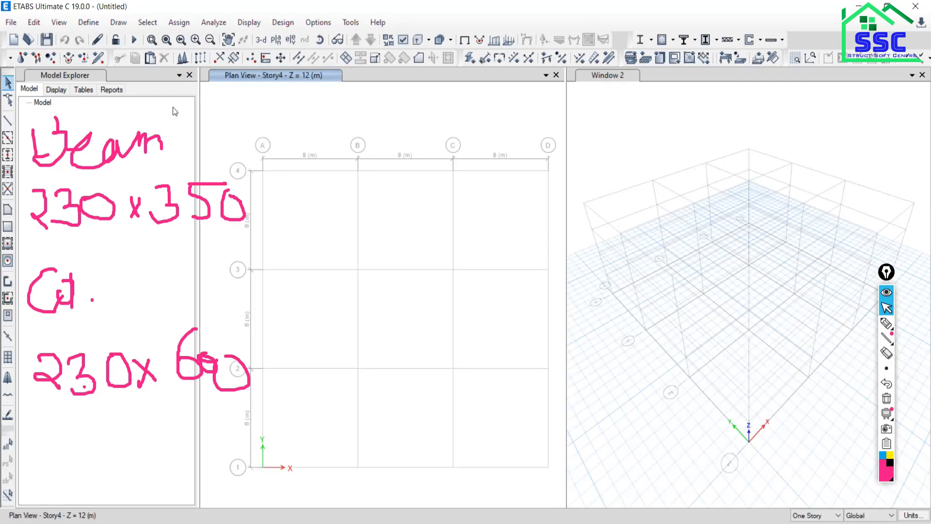
Close the Model Explorer and clear all handwritten notes from the screen
click(189, 75)
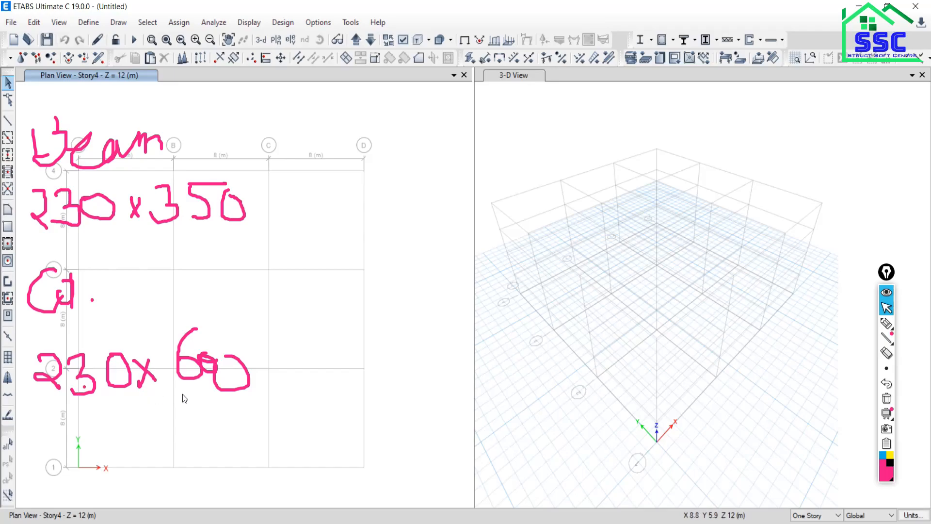
click(887, 401)
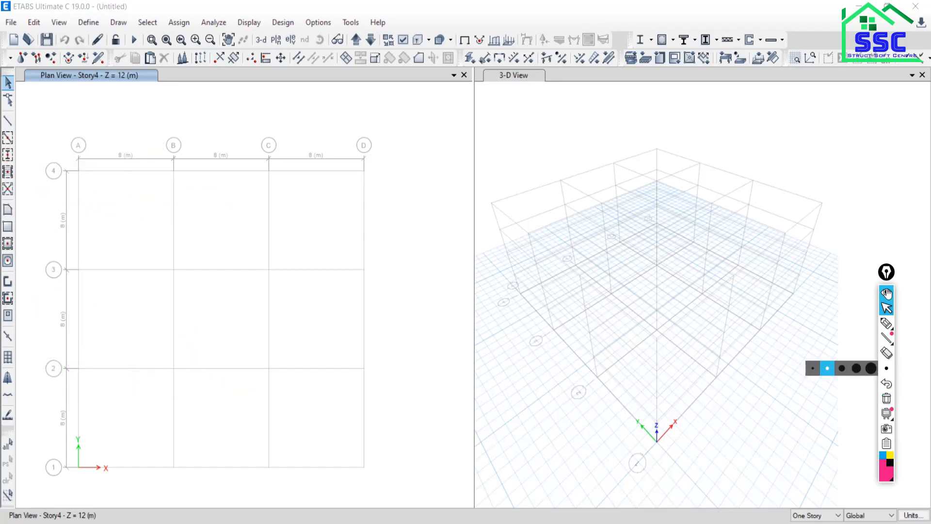
Delete the frame sections A-CompBm, A-GravBm, A-GravCol, A-LatBm, A-LatCol, ConcBm, ConcCol, SteelBm and SteelCol in one operation
click(85, 26)
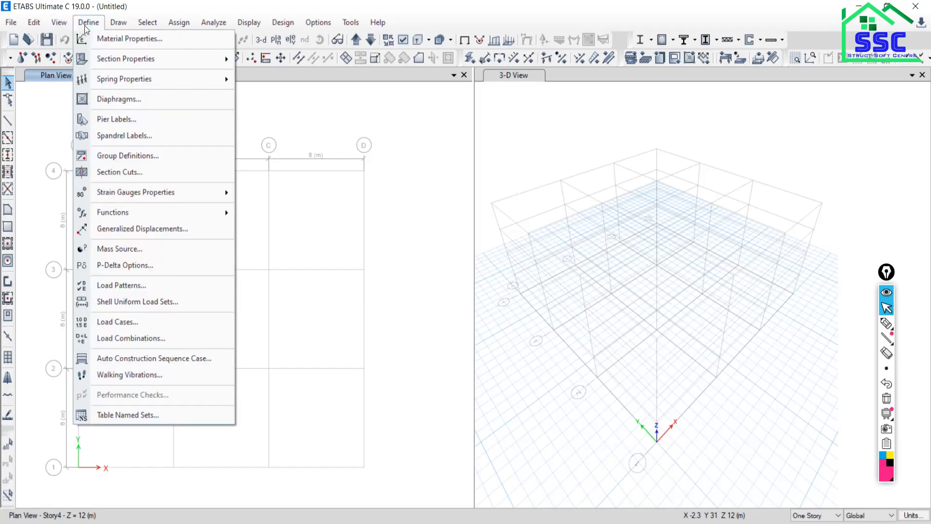
mouse_move(97, 63)
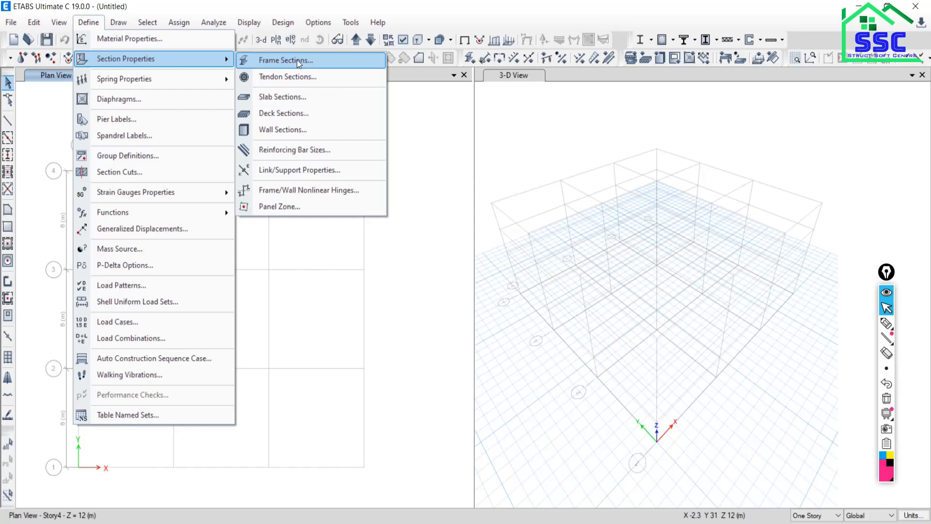
click(277, 62)
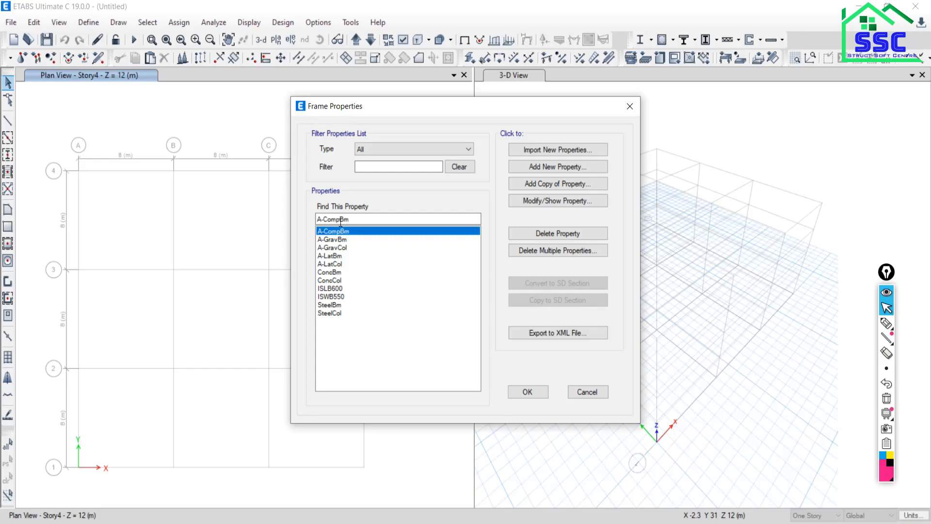
click(545, 252)
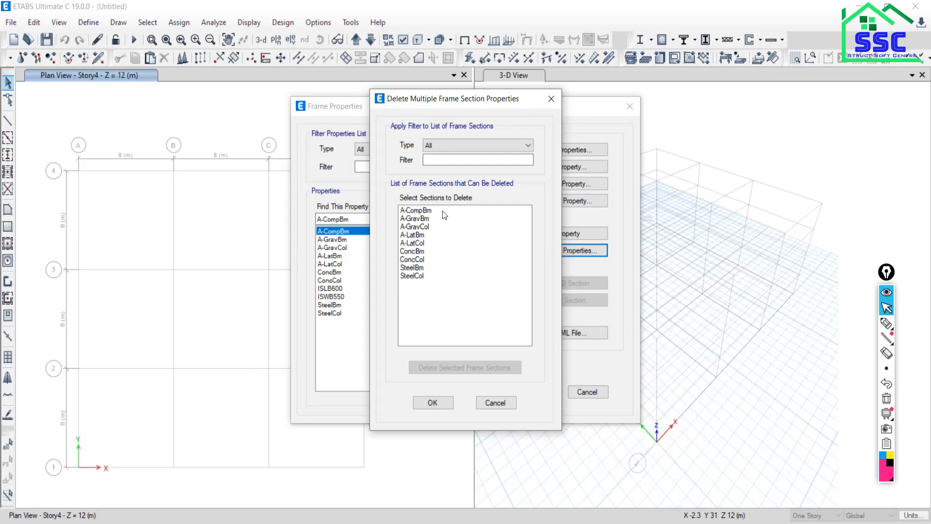
drag(421, 210, 415, 273)
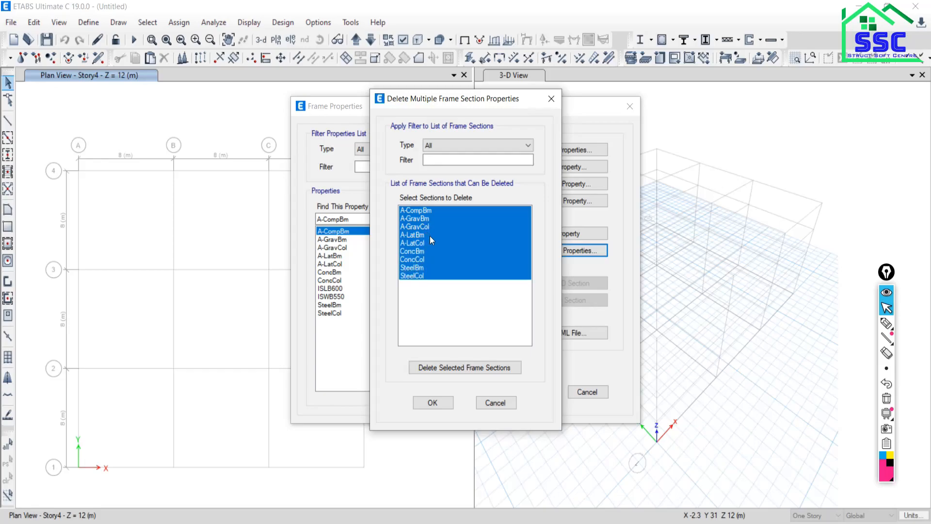
click(434, 366)
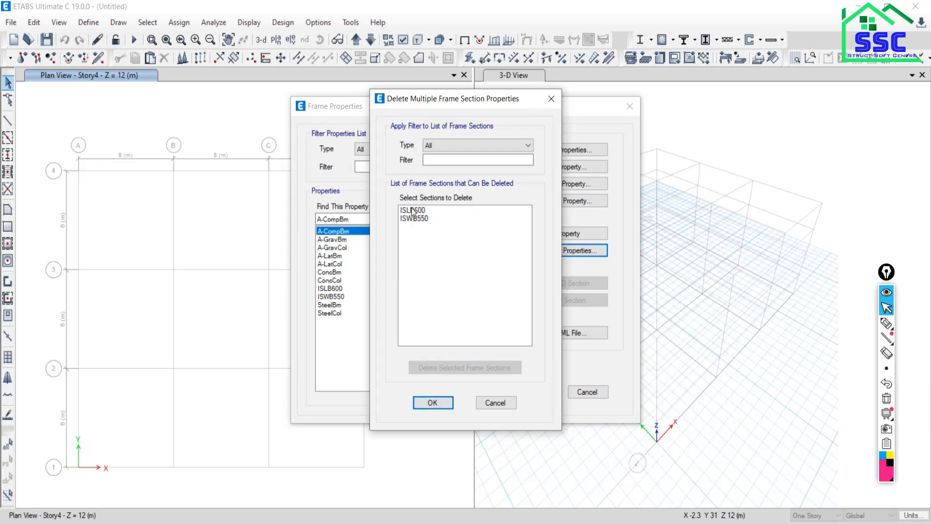
Delete the ISWB550 frame section, try to delete ISLB600 with it, and accept the reduced section list
drag(412, 210, 412, 222)
click(434, 367)
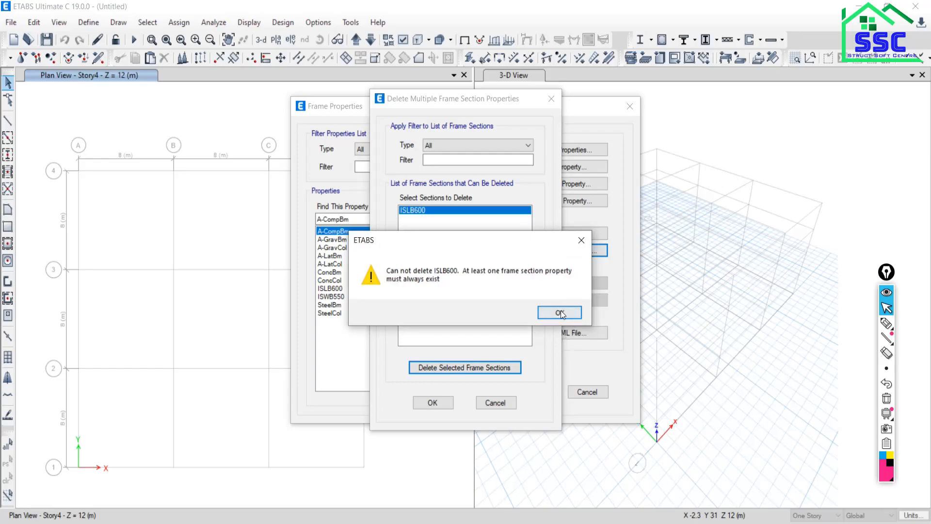
click(560, 313)
click(432, 402)
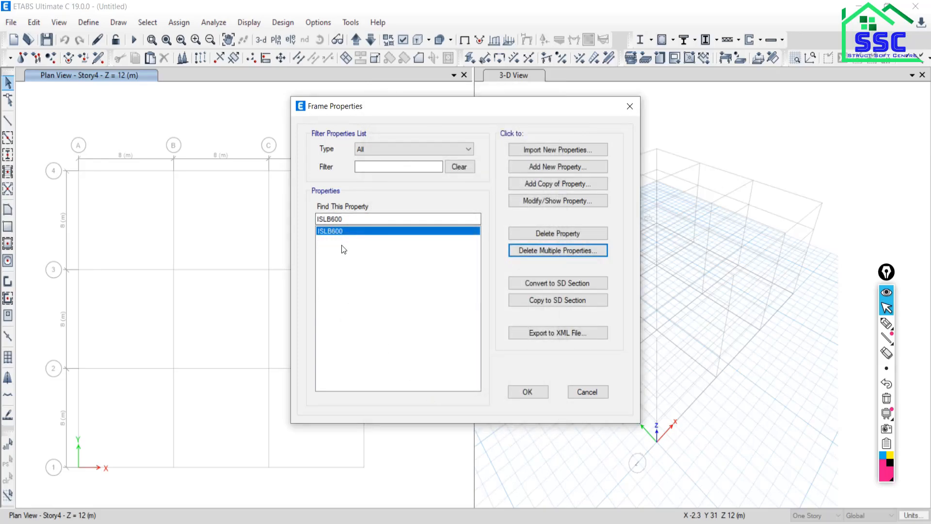
Start adding a new frame property and sketch a closed tapered beam outline over the shape type choices with the annotation pen
click(532, 167)
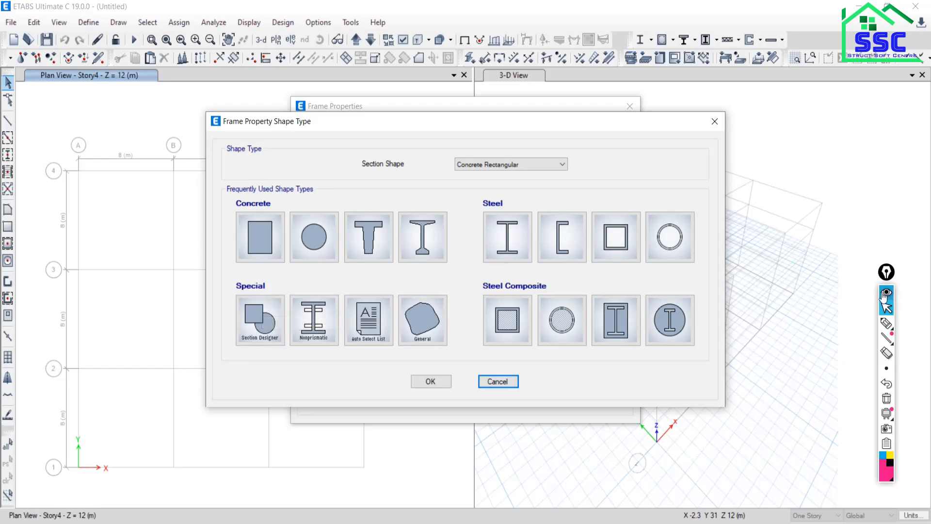
click(885, 324)
drag(88, 107, 88, 178)
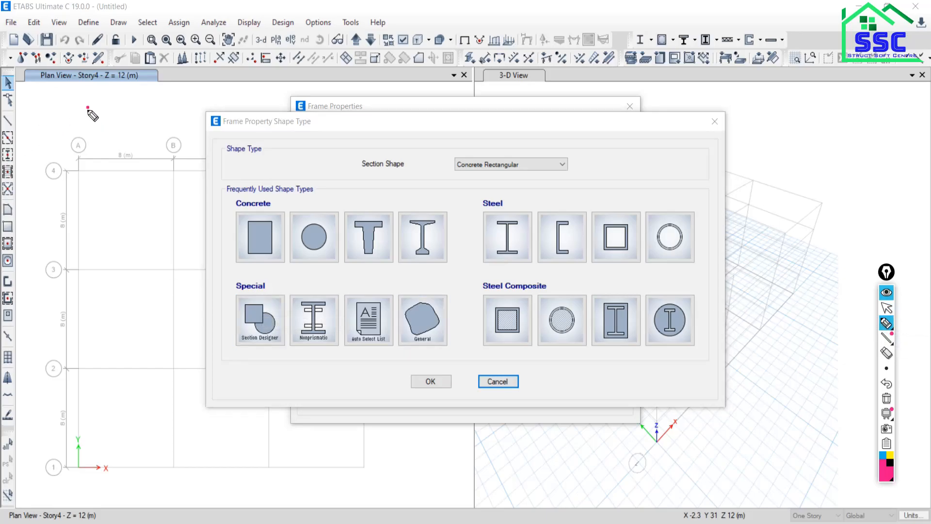
mouse_move(88, 105)
mouse_down()
mouse_move(427, 168)
mouse_move(428, 241)
mouse_move(97, 231)
mouse_up()
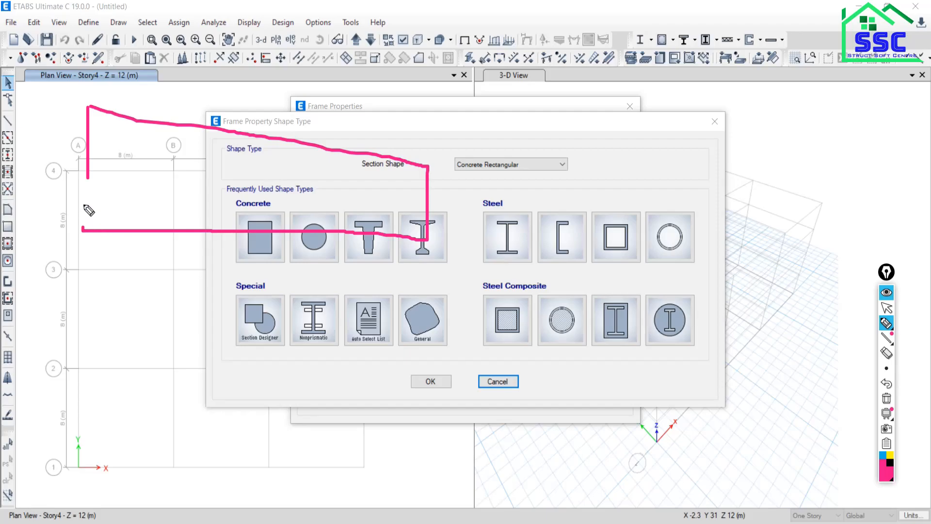
drag(88, 177, 83, 229)
Sketch a long beam outline of uniform depth beside the tapered one
mouse_move(489, 154)
mouse_down()
mouse_move(852, 151)
mouse_move(860, 226)
mouse_move(827, 237)
mouse_move(488, 240)
mouse_up()
drag(483, 152, 487, 239)
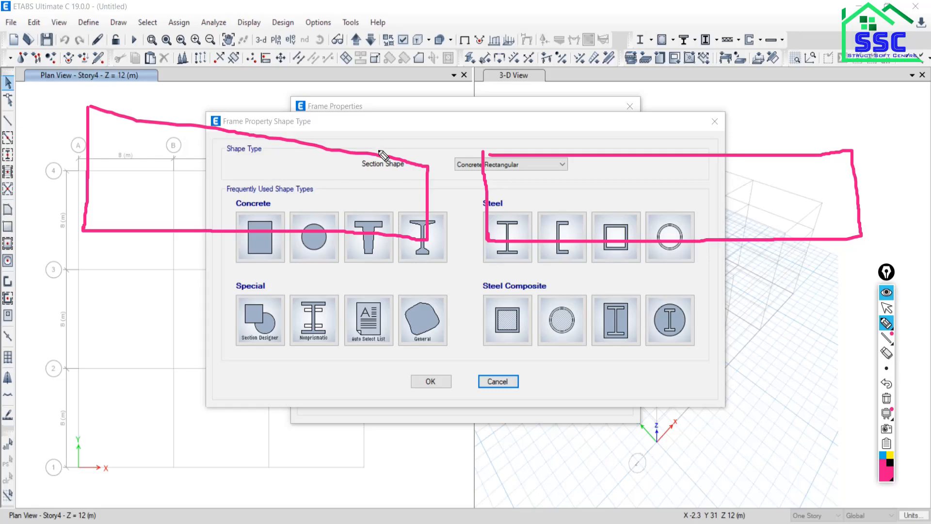
Mark the tapered outline with a tick and draw a curve from it to the Special shape types
mouse_move(57, 142)
mouse_down()
mouse_move(73, 157)
mouse_move(176, 89)
mouse_up()
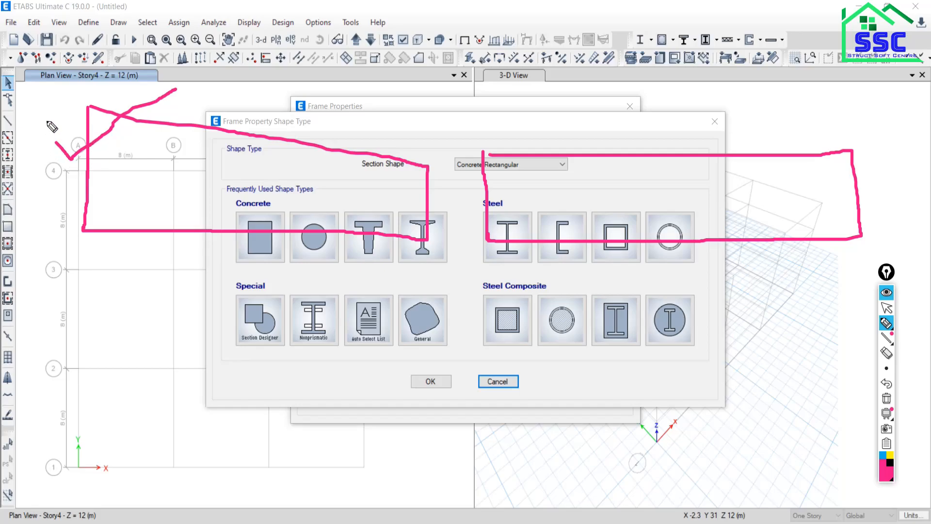
mouse_move(47, 121)
mouse_down()
mouse_move(173, 85)
mouse_move(399, 109)
mouse_move(474, 198)
mouse_move(458, 275)
mouse_move(416, 288)
mouse_up()
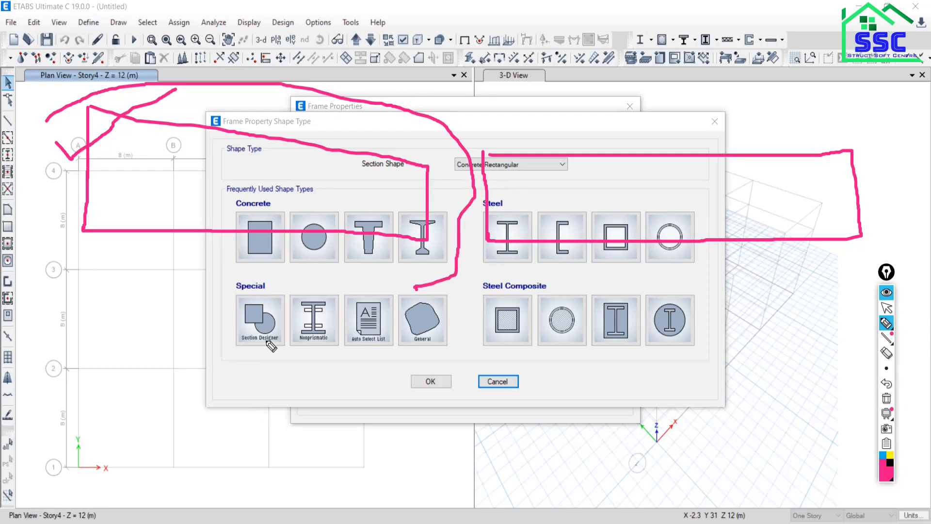
Mark the Section Designer shape with a tick, erase all pen annotations, and return to the normal pointer
drag(219, 329, 275, 272)
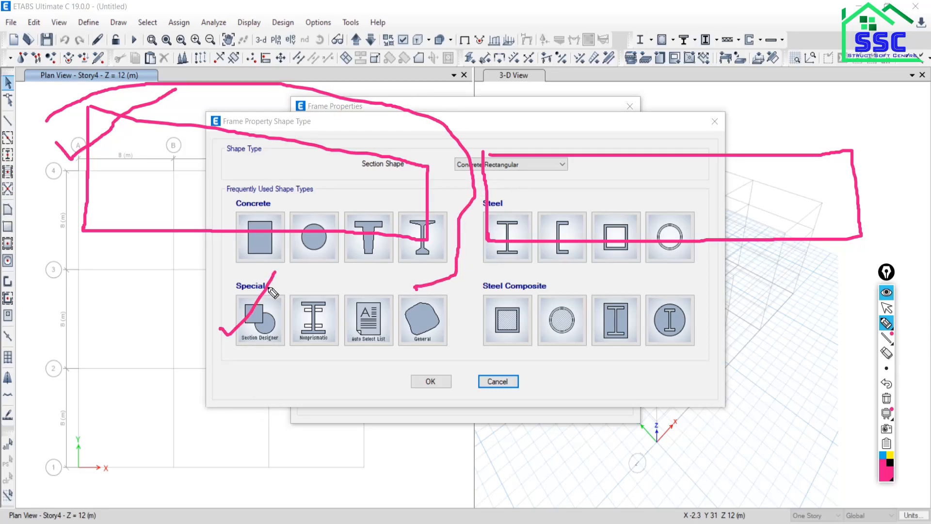
click(887, 398)
click(887, 309)
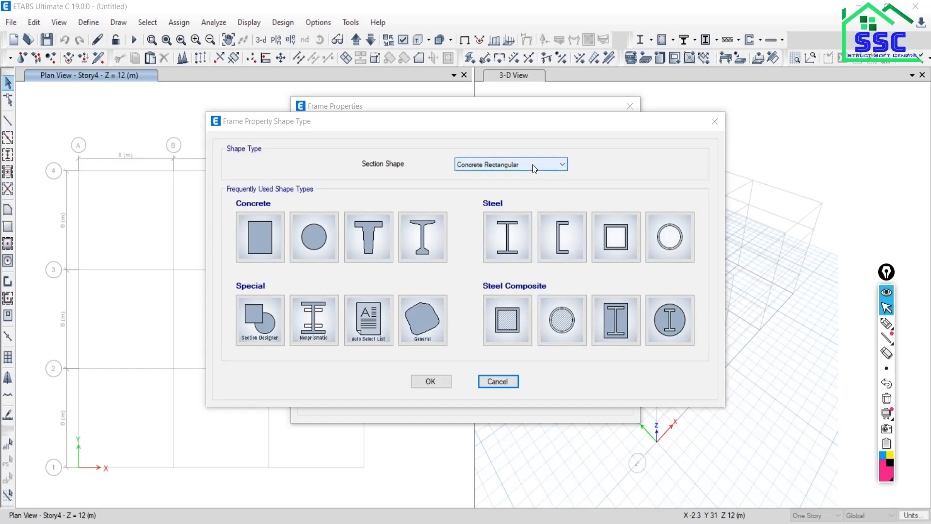
Look through the available section shapes, keeping Concrete Rectangular selected
click(553, 164)
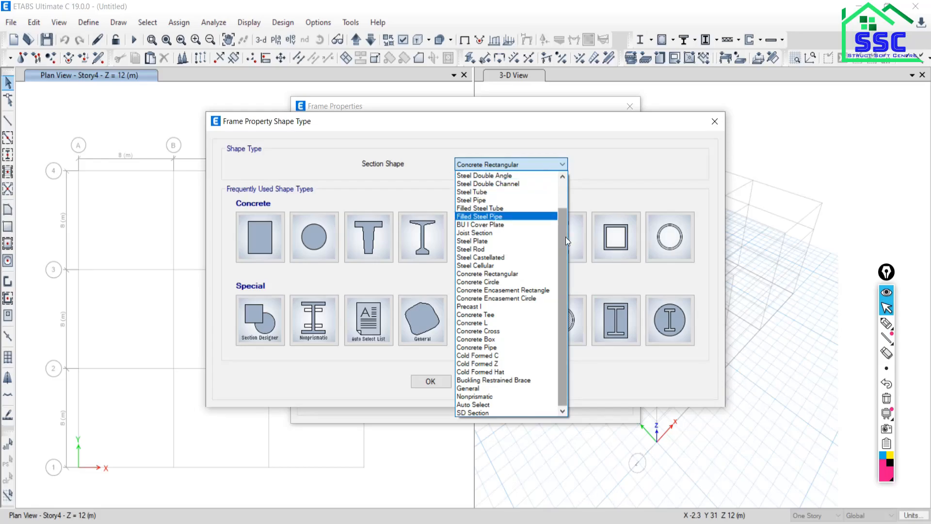
mouse_move(565, 250)
mouse_down()
mouse_move(561, 197)
mouse_move(558, 250)
mouse_up()
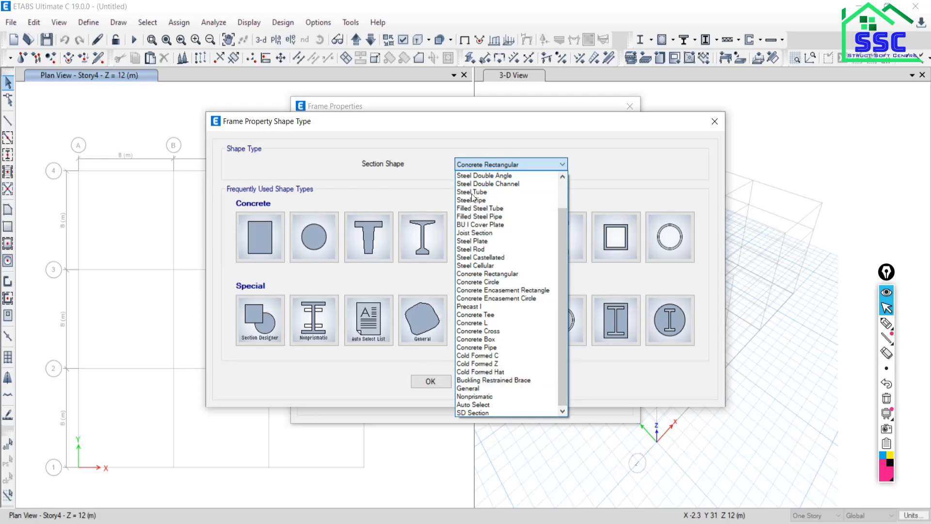
click(618, 171)
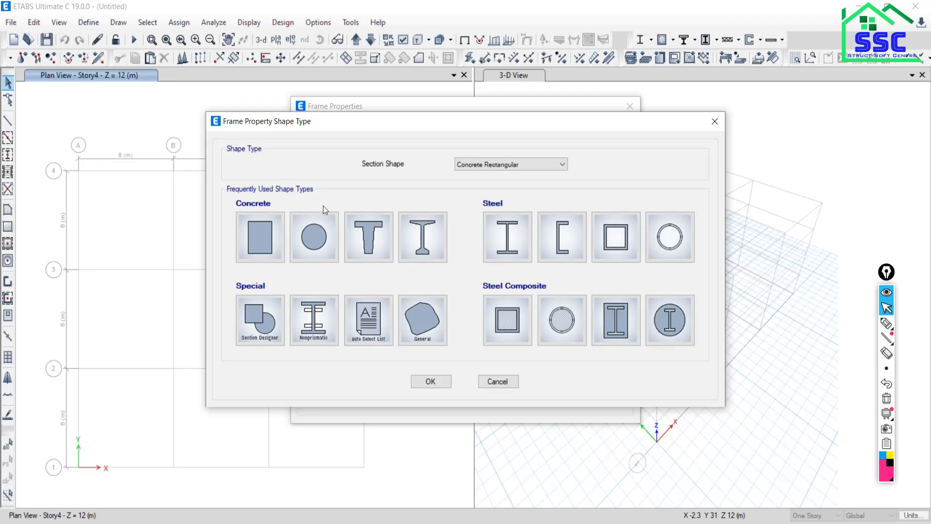
click(524, 167)
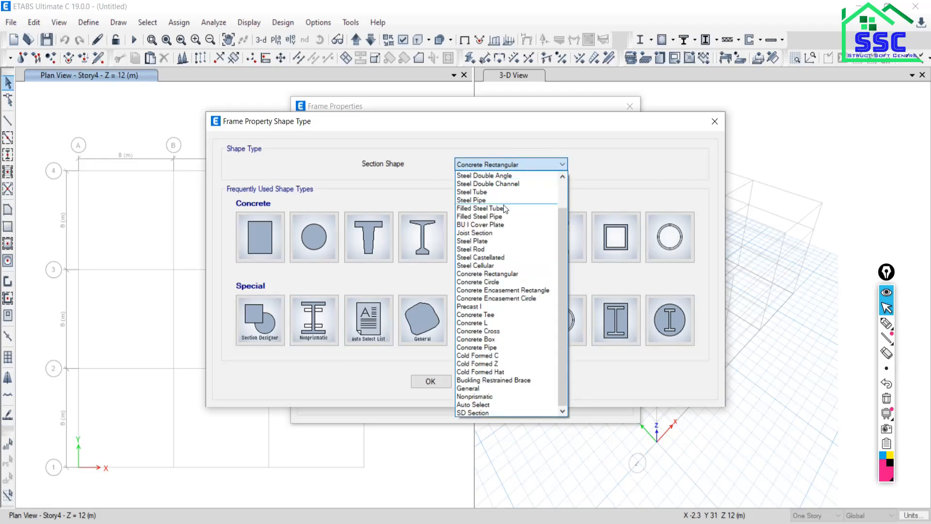
click(649, 164)
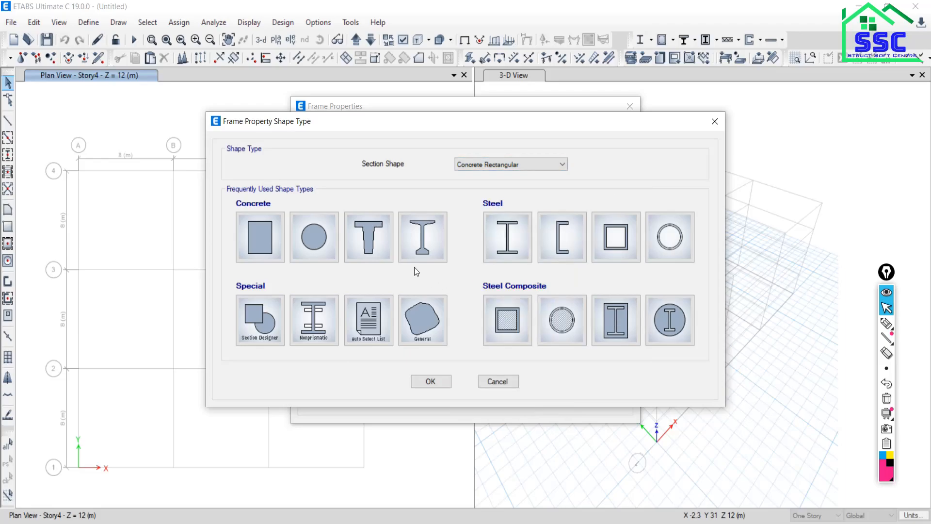
Start a concrete rectangular section, handwrite 230 x 350 beside its property form, and underline it twice
click(253, 249)
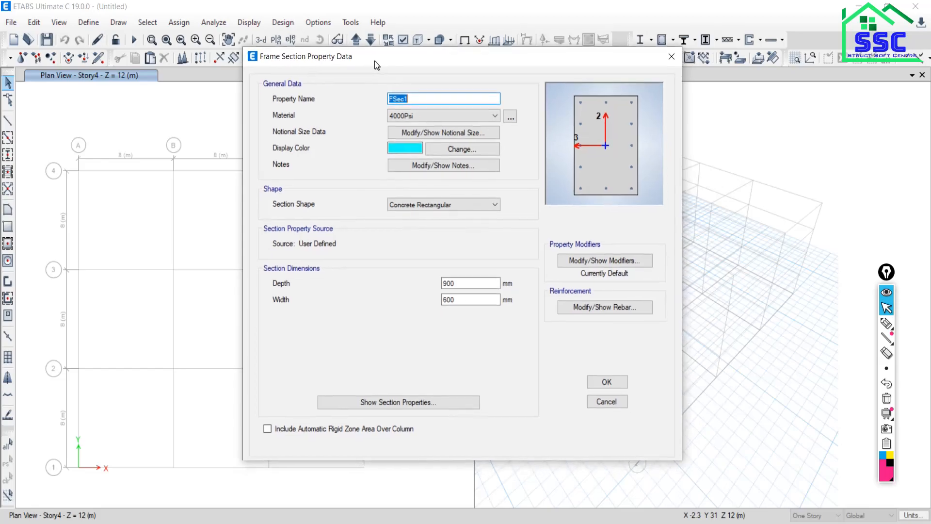
drag(377, 72, 349, 108)
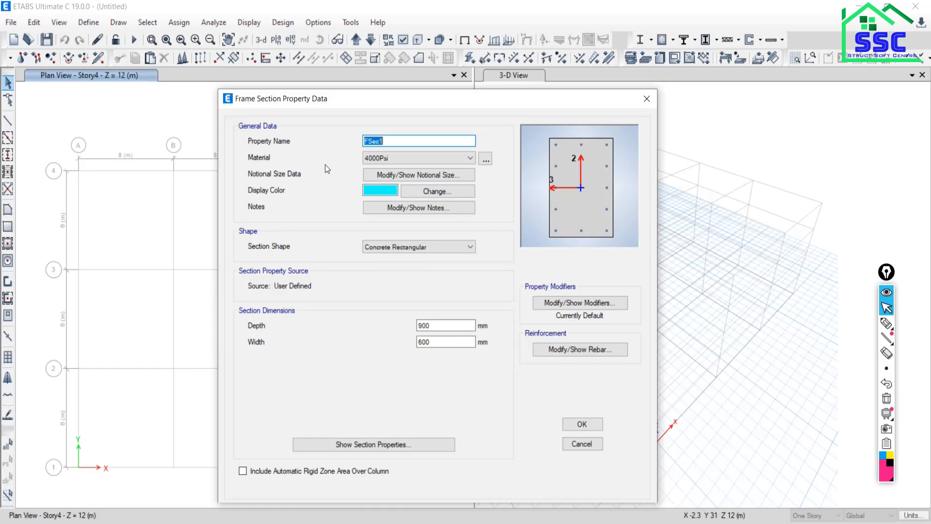
click(887, 323)
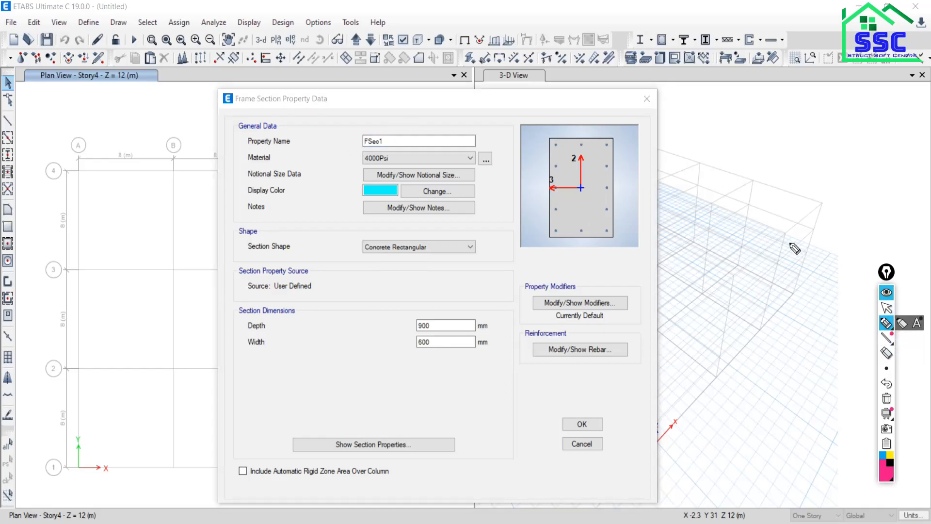
mouse_move(689, 146)
mouse_down()
mouse_move(702, 173)
mouse_move(716, 150)
mouse_move(719, 170)
mouse_move(710, 171)
mouse_move(731, 157)
mouse_move(739, 179)
mouse_move(765, 180)
mouse_up()
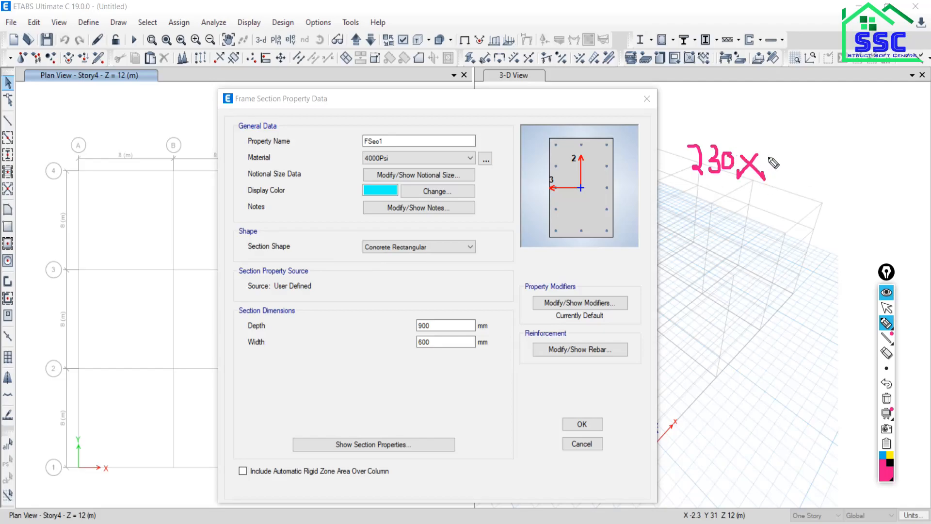
mouse_move(777, 144)
mouse_down()
mouse_move(778, 171)
mouse_move(823, 154)
mouse_move(808, 164)
mouse_move(838, 137)
mouse_move(824, 164)
mouse_up()
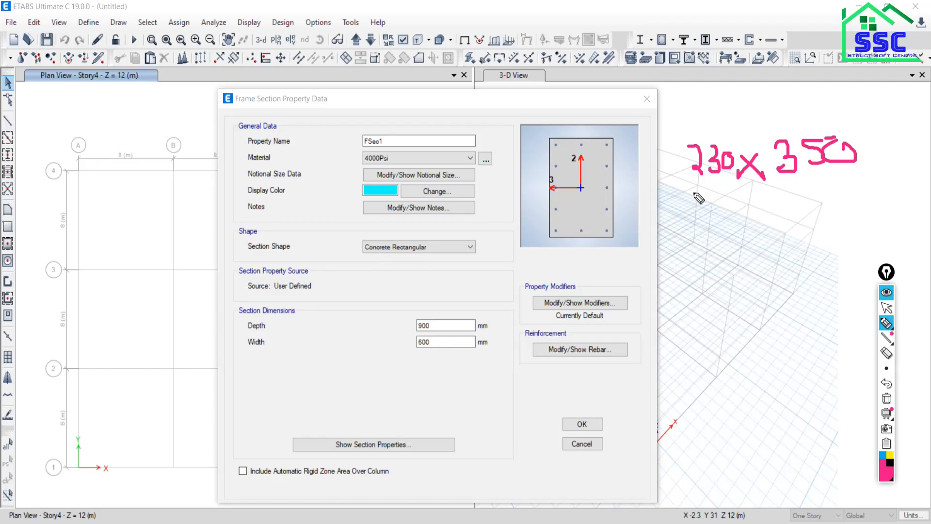
drag(694, 192, 890, 184)
drag(704, 202, 823, 195)
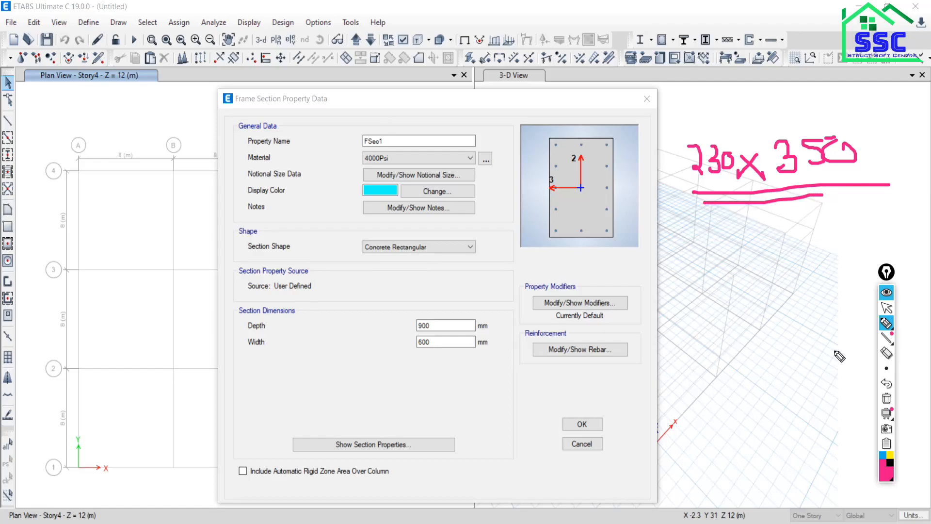
Erase the handwritten size and close the section data and frame properties dialogs without adding a section
click(887, 398)
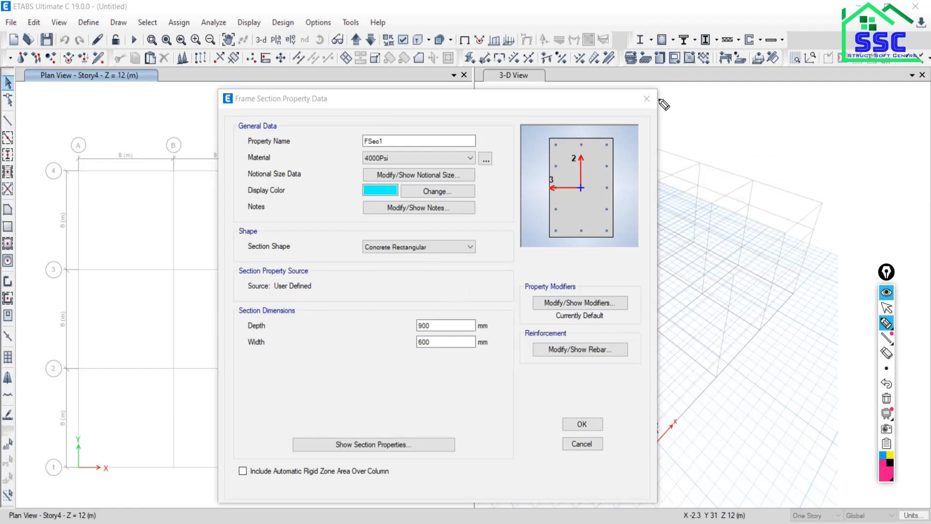
click(886, 307)
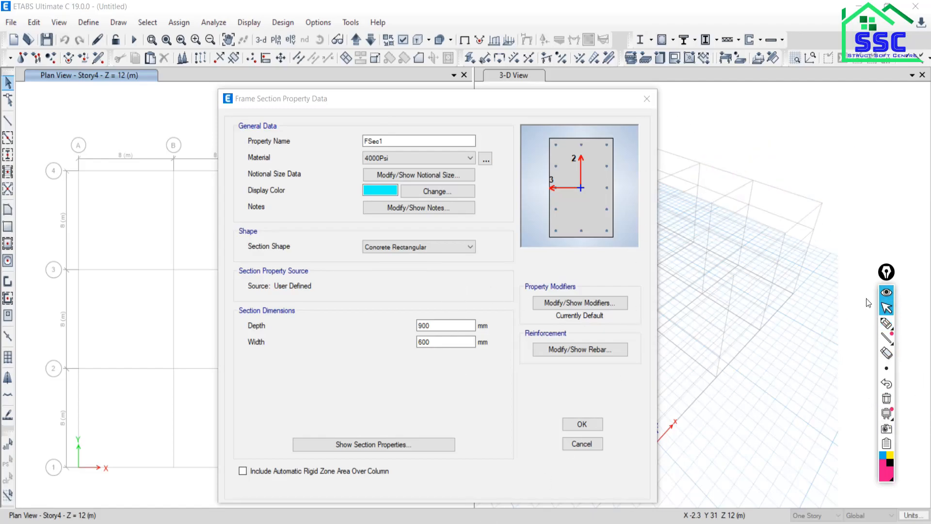
click(653, 98)
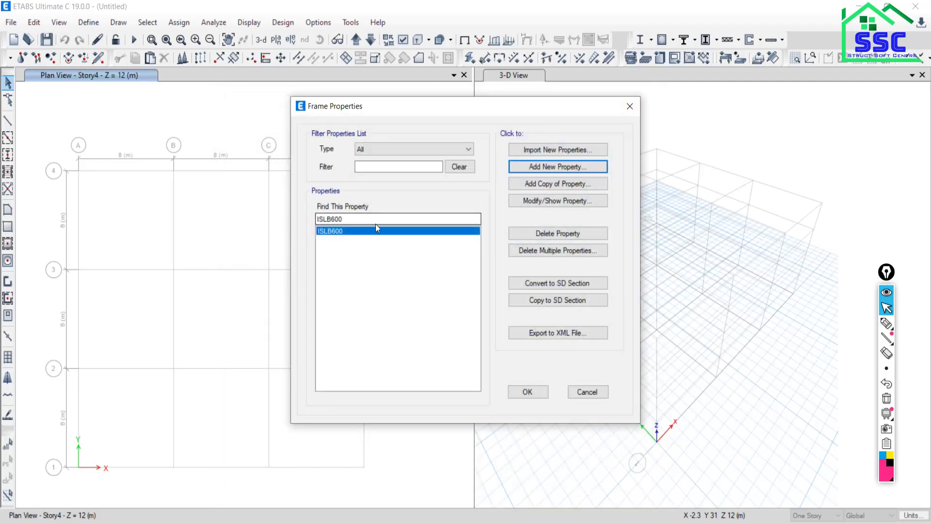
click(633, 106)
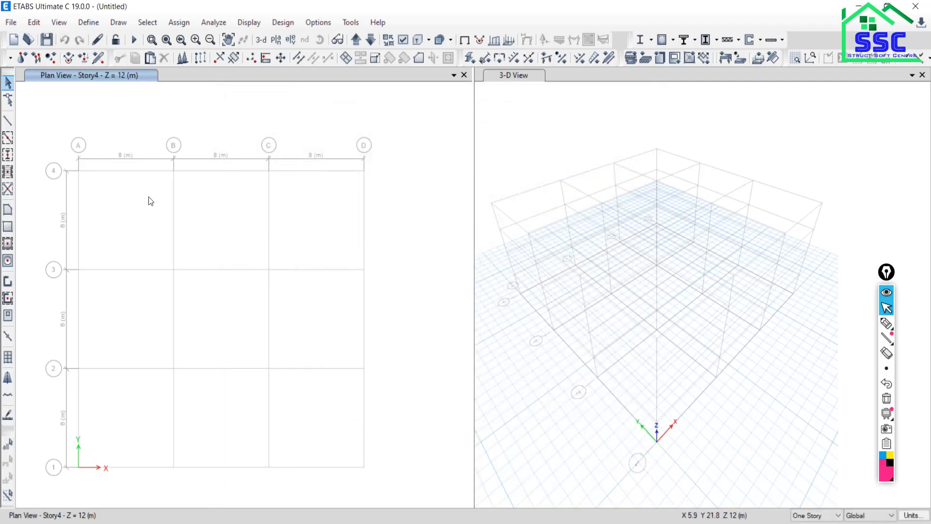
Add a new material with region India, type Concrete, standard Indian, and grade M20, and proceed to its property data
click(81, 25)
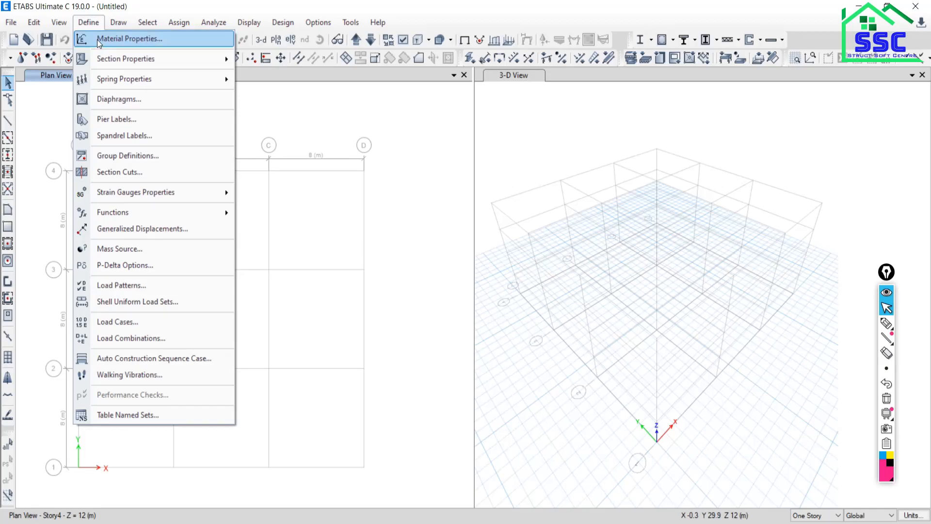
click(97, 40)
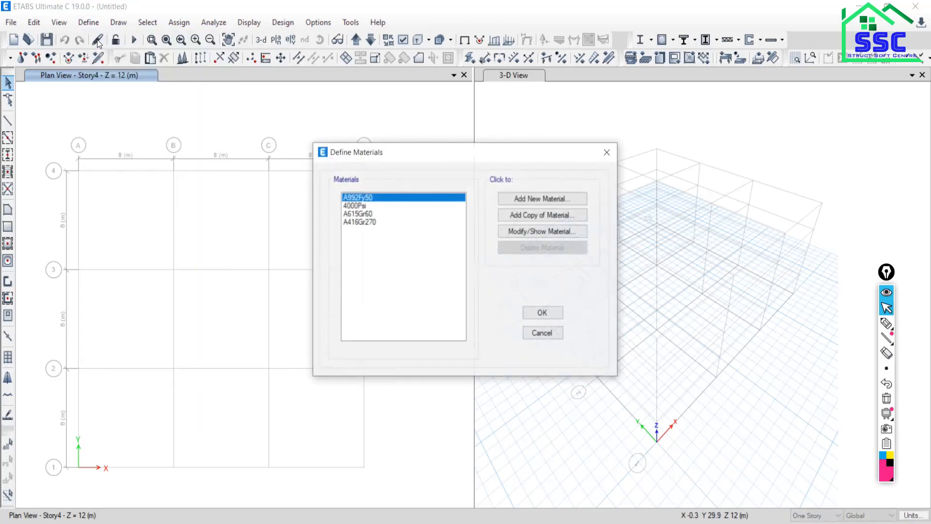
click(534, 199)
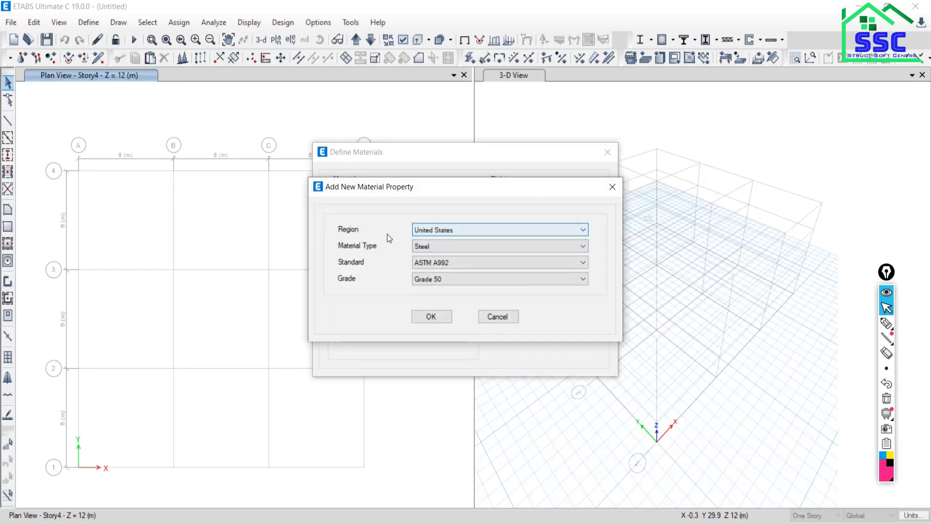
click(466, 232)
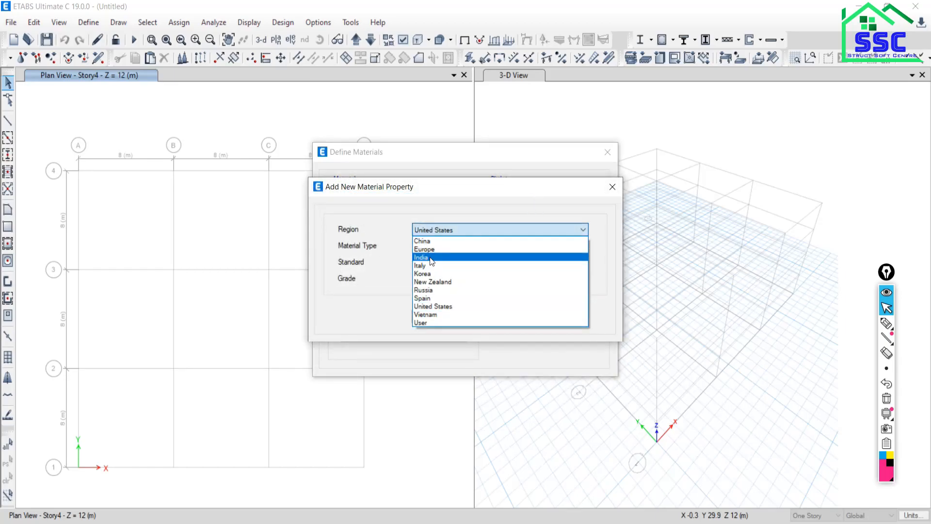
click(431, 257)
click(448, 245)
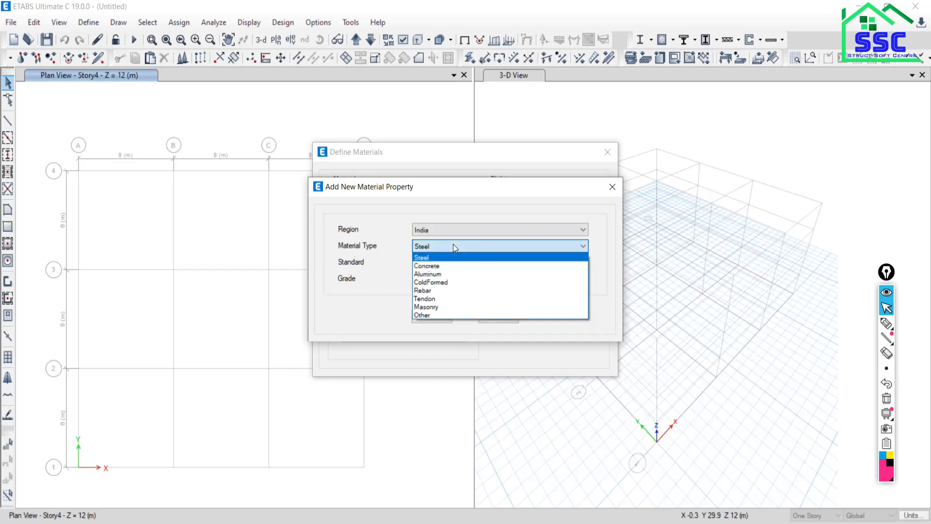
click(429, 265)
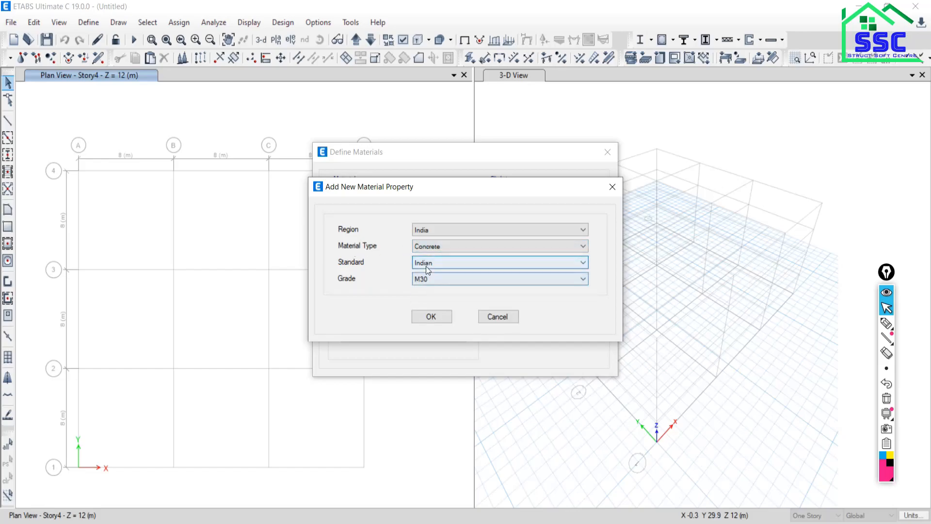
click(421, 283)
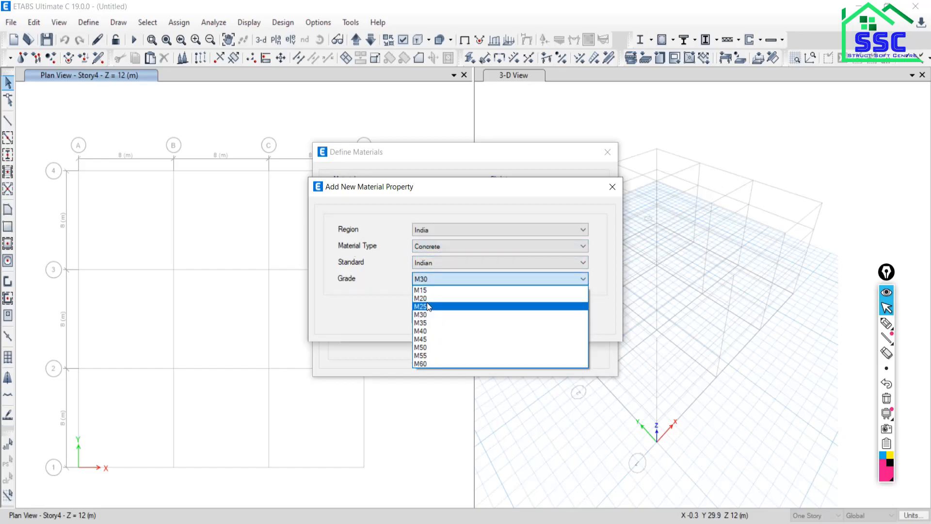
click(427, 298)
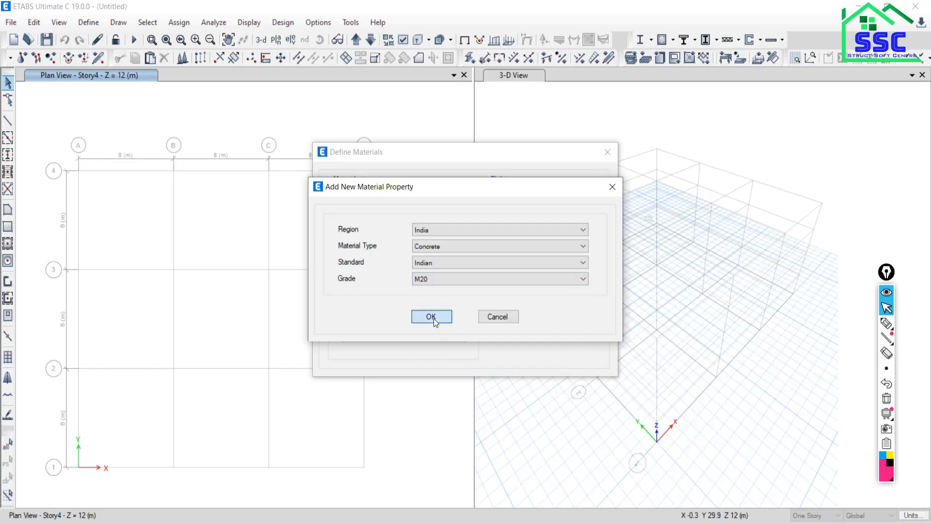
click(433, 318)
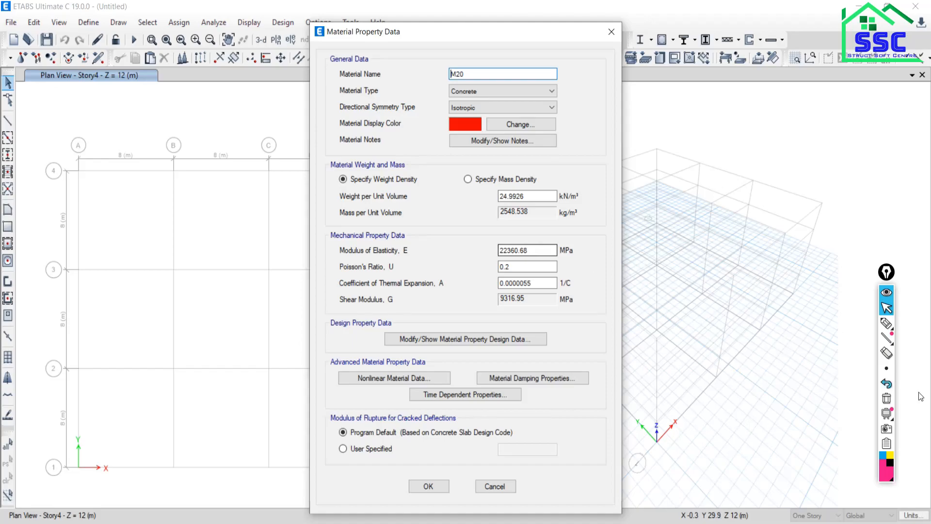
Handwrite the elastic modulus expression 5000 x √20 beside the material data, and erase it again
click(886, 323)
mouse_move(657, 196)
mouse_down()
mouse_move(682, 203)
mouse_move(668, 162)
mouse_move(712, 144)
mouse_move(723, 150)
mouse_move(698, 144)
mouse_up()
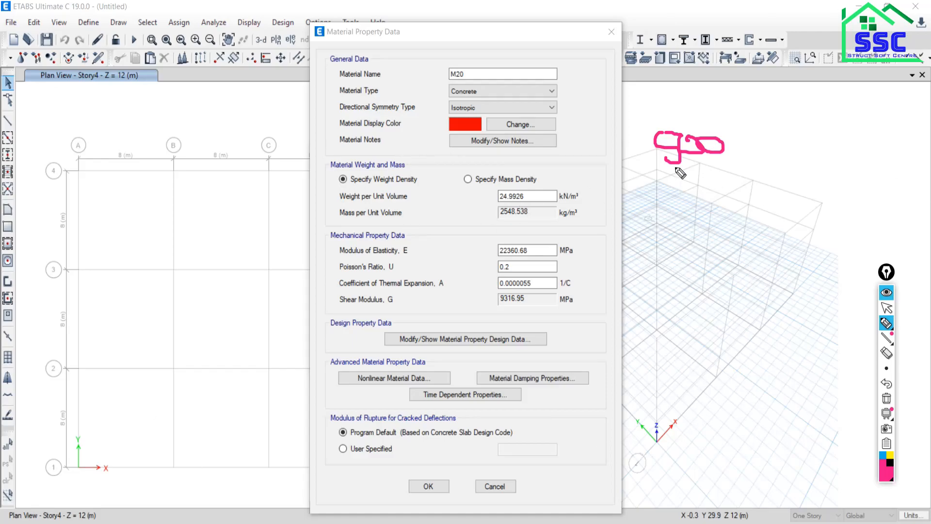
mouse_move(740, 135)
mouse_down()
mouse_move(747, 146)
mouse_move(767, 141)
mouse_move(771, 156)
mouse_up()
drag(795, 114, 895, 111)
drag(795, 116, 786, 187)
mouse_move(820, 146)
mouse_down()
mouse_move(834, 157)
mouse_move(825, 162)
mouse_move(835, 143)
mouse_move(822, 146)
mouse_move(819, 168)
mouse_move(856, 167)
mouse_move(861, 146)
mouse_up()
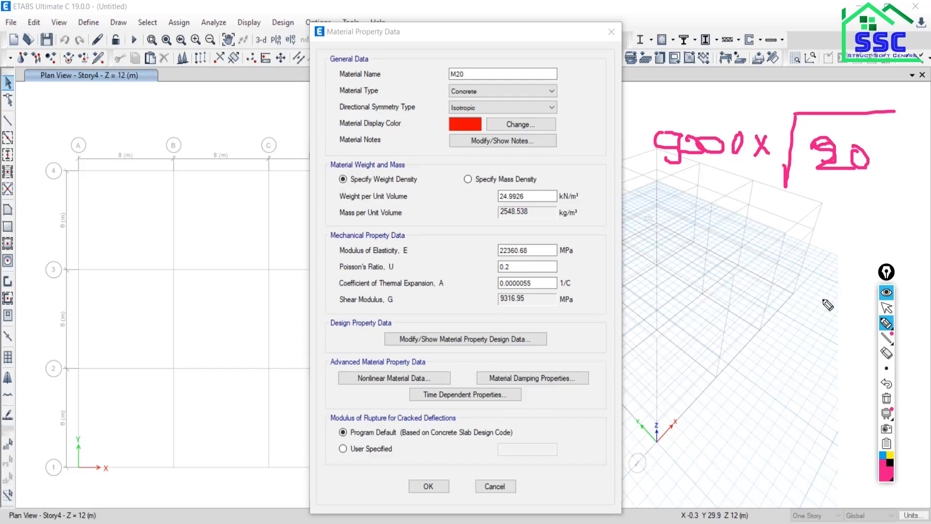
click(887, 399)
click(887, 308)
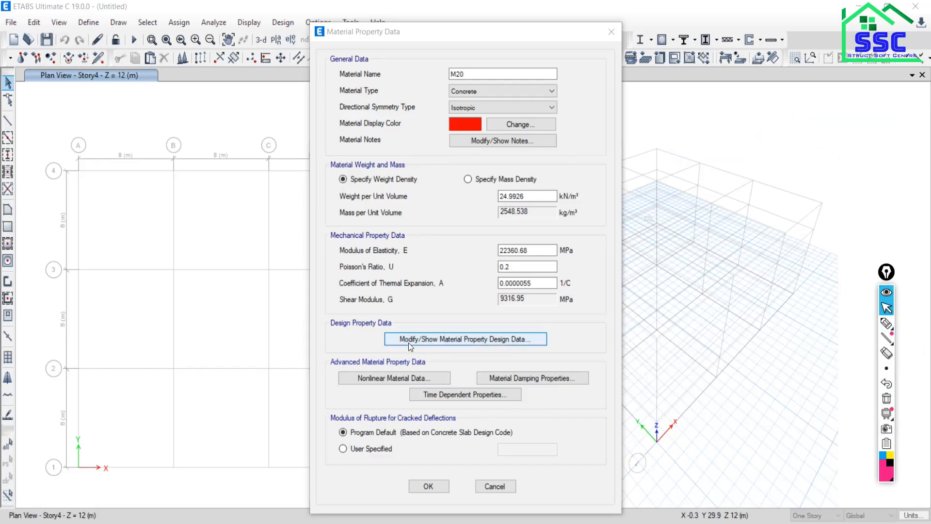
Check the cube compressive strength in M20's design data and accept the new material
click(462, 339)
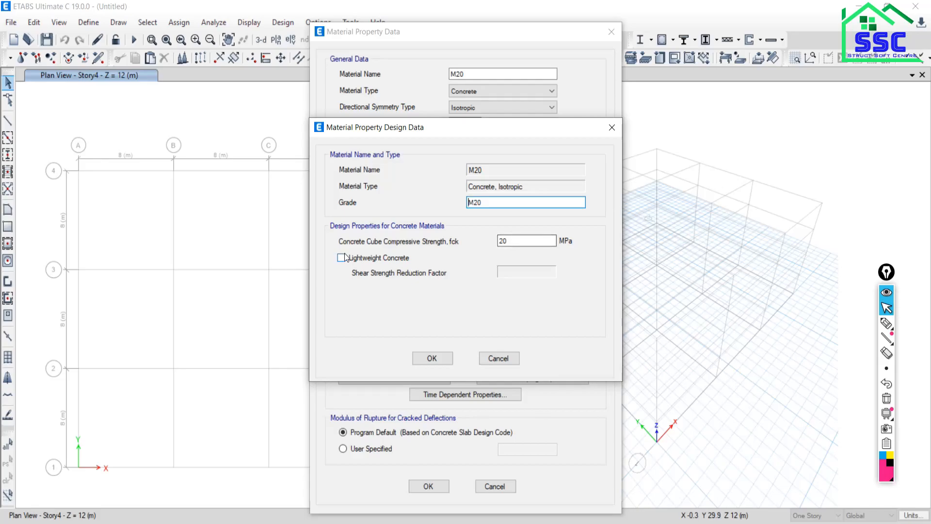
double_click(510, 241)
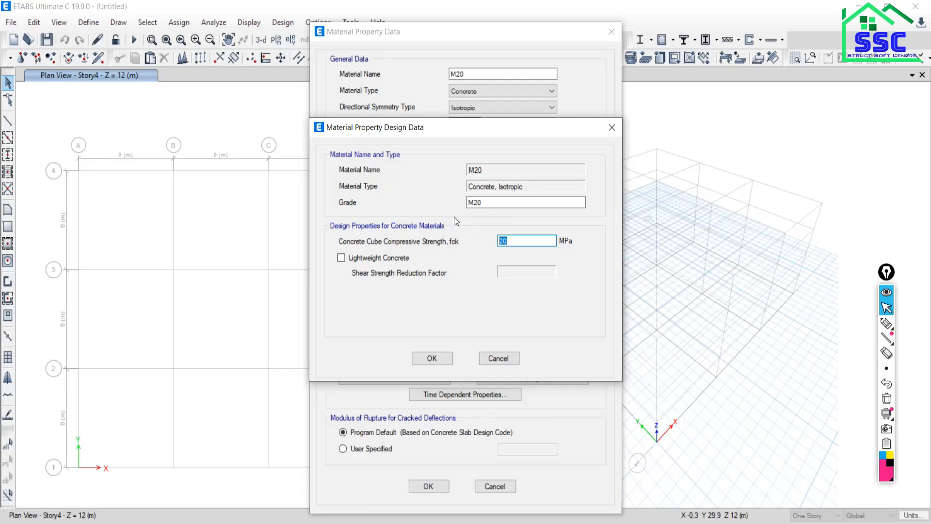
click(434, 359)
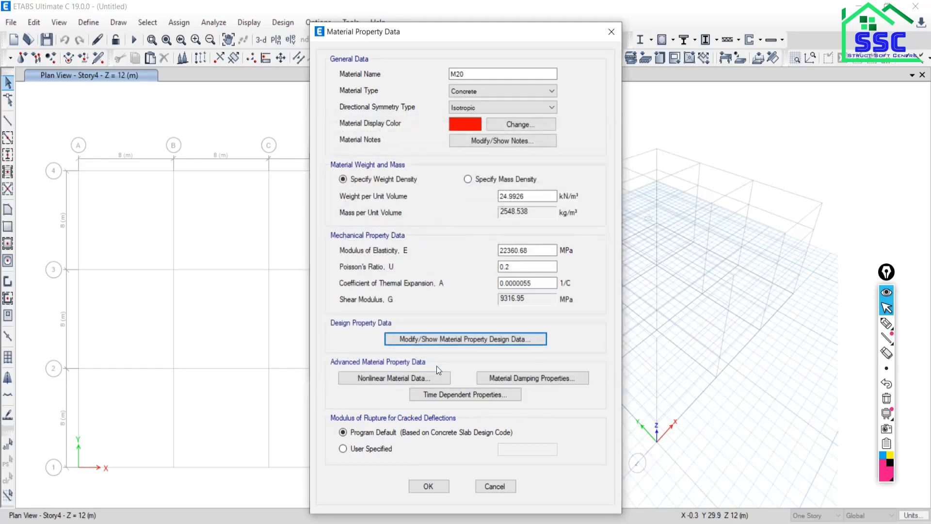
click(429, 486)
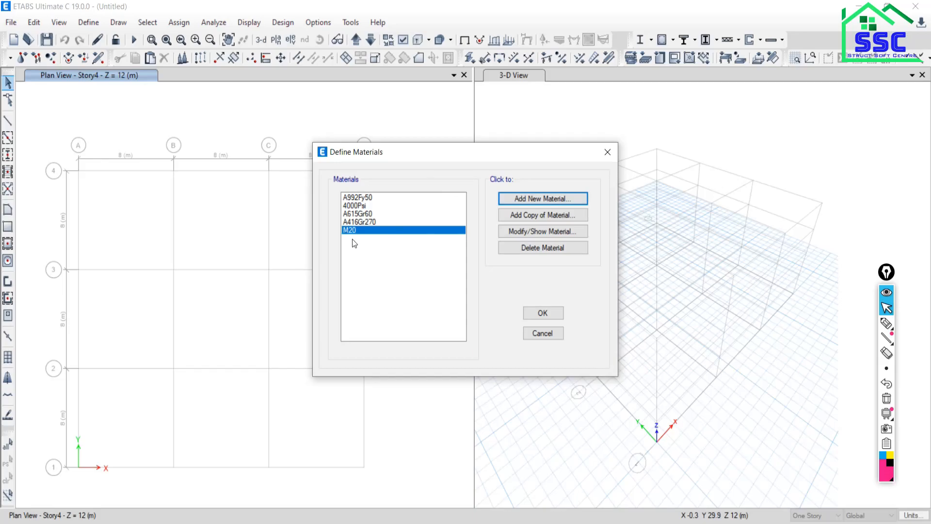
Reopen the M20 material's properties, review its coefficient of thermal expansion, and accept the data
click(536, 232)
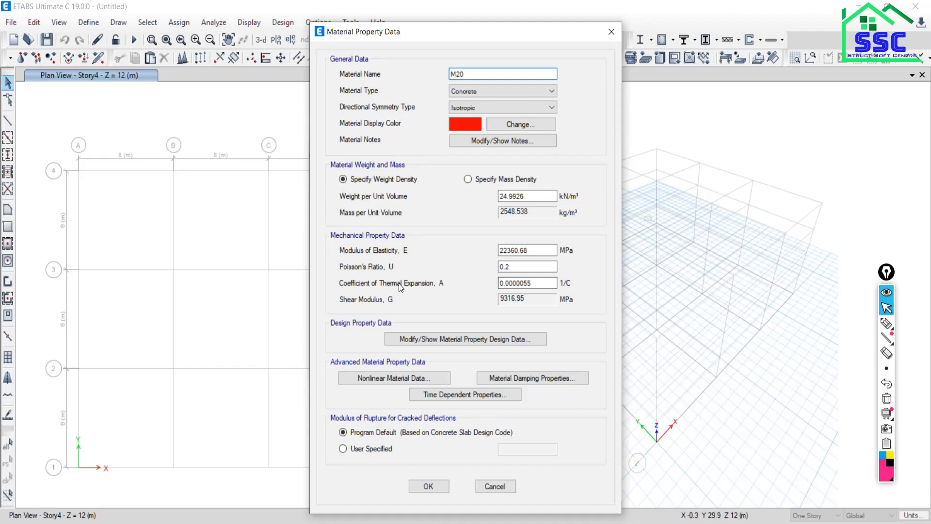
click(534, 283)
click(419, 487)
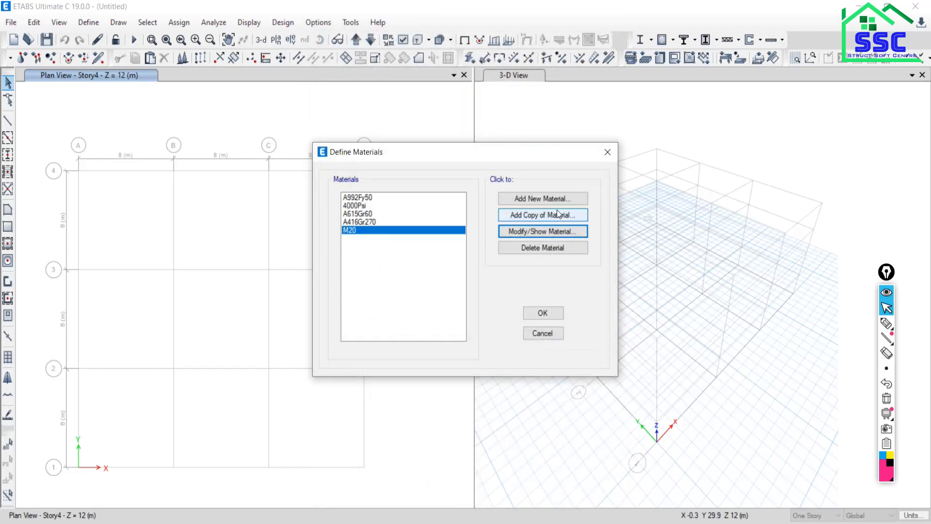
Add a new material with region India, type Rebar, standard Indian, and grade HYSD Grade 500, and proceed to its property data
click(530, 203)
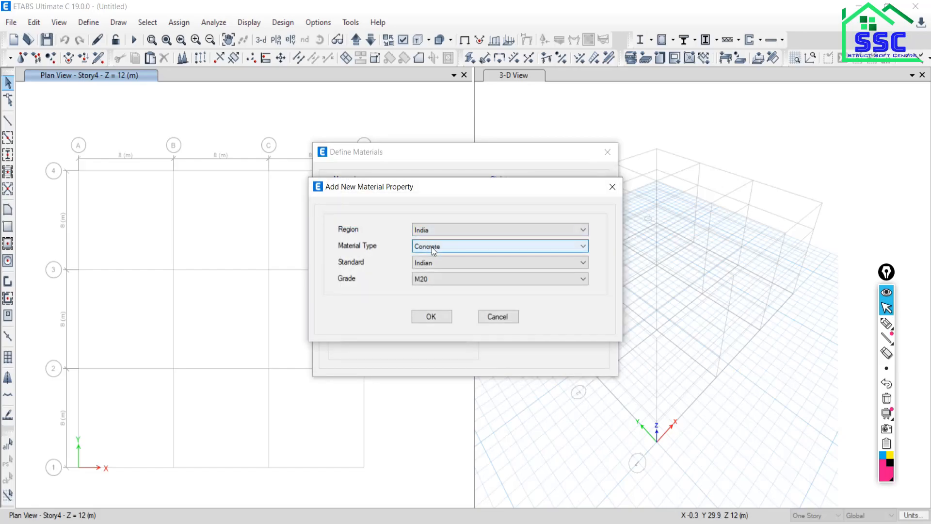
click(431, 246)
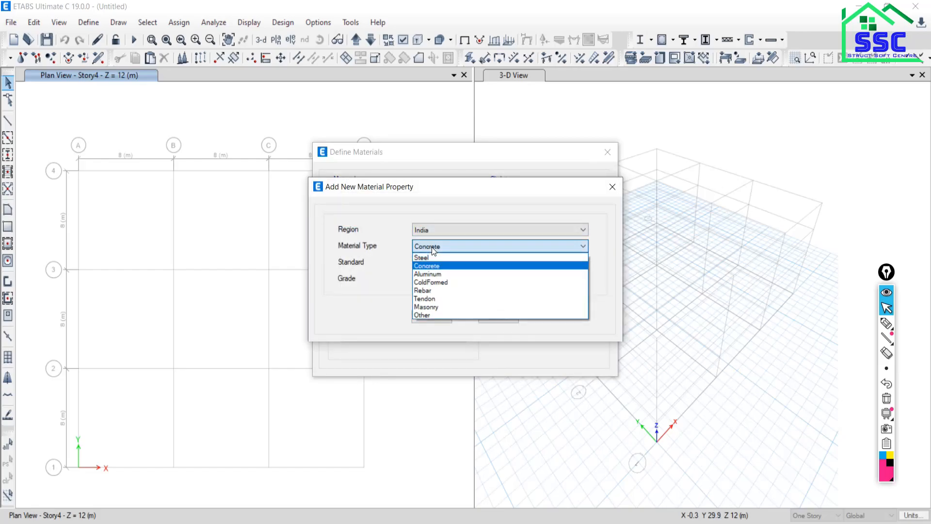
click(426, 290)
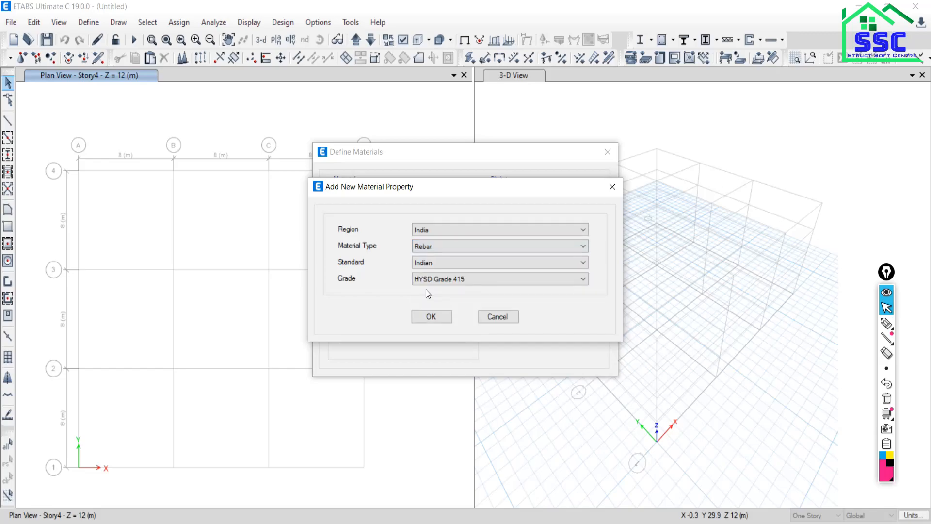
click(430, 281)
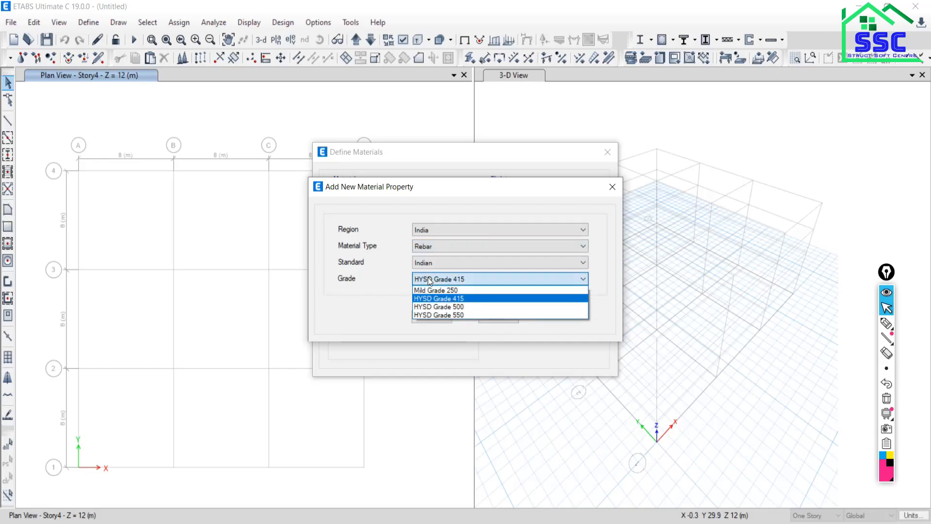
click(439, 307)
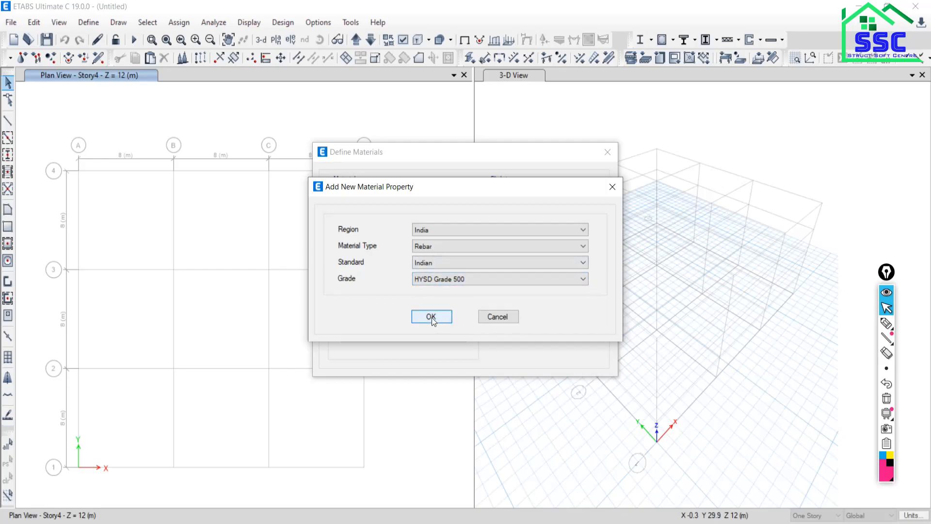
click(432, 318)
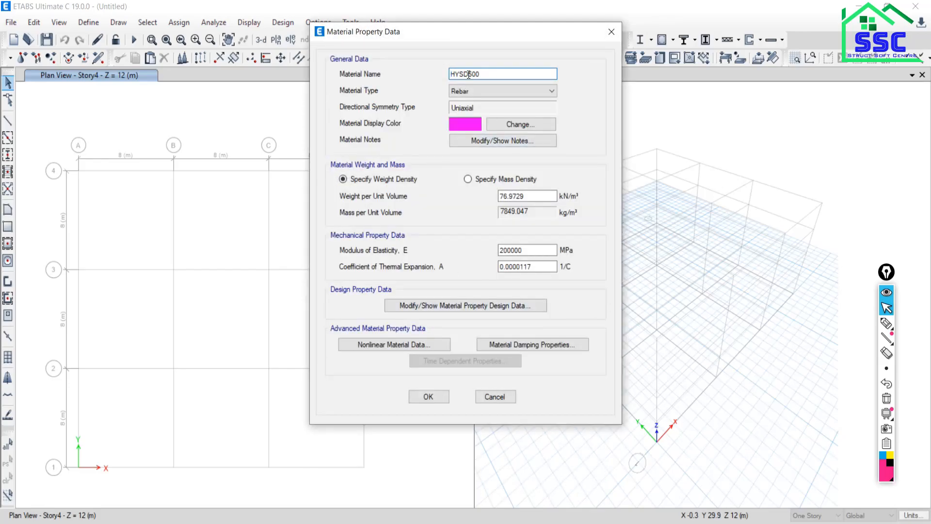
Name the rebar material Fe 500, check its design strengths, and accept the material
drag(468, 74, 361, 75)
text(Fe)
click(445, 306)
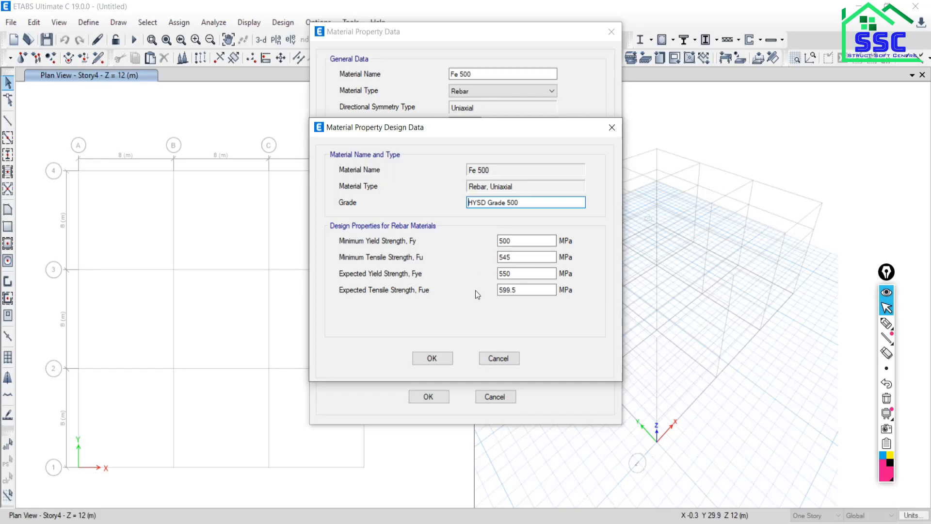
click(431, 358)
click(421, 397)
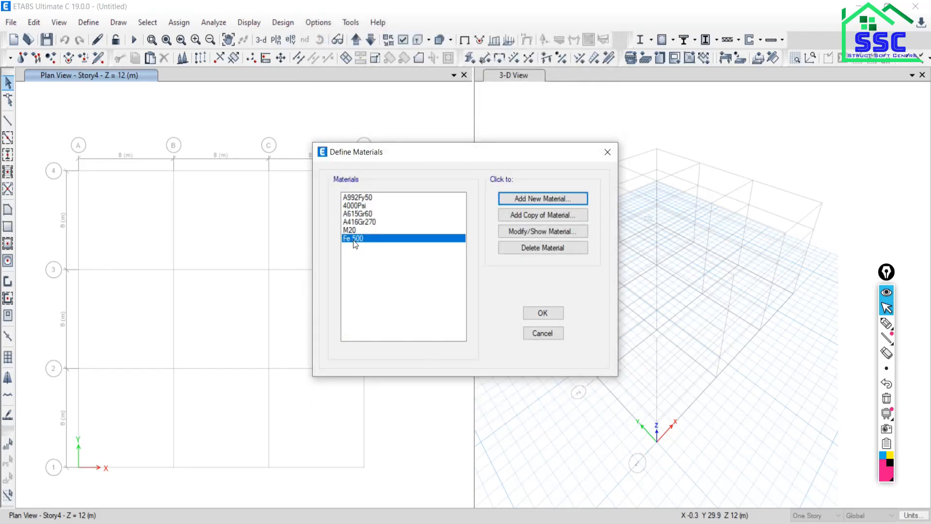
Start another new Indian rebar material with grade HYSD Grade 415 and proceed to its property data
click(536, 217)
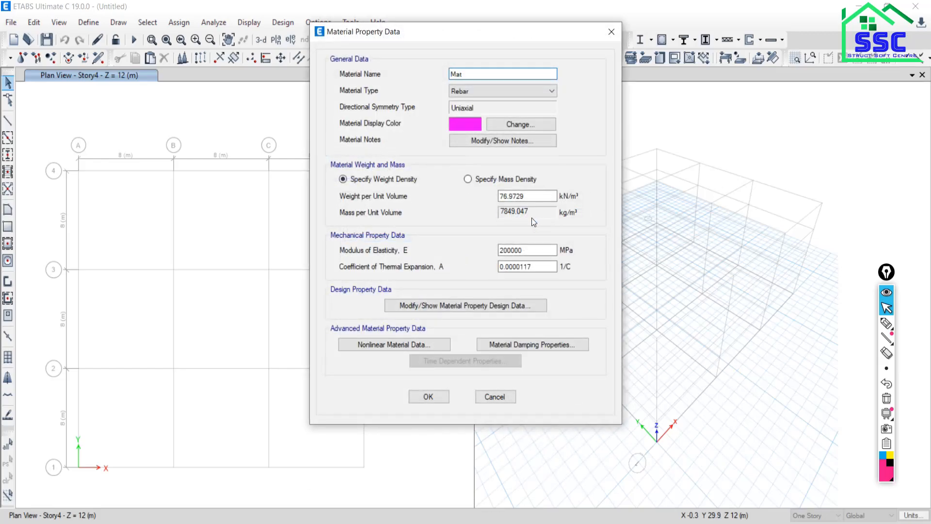
click(499, 399)
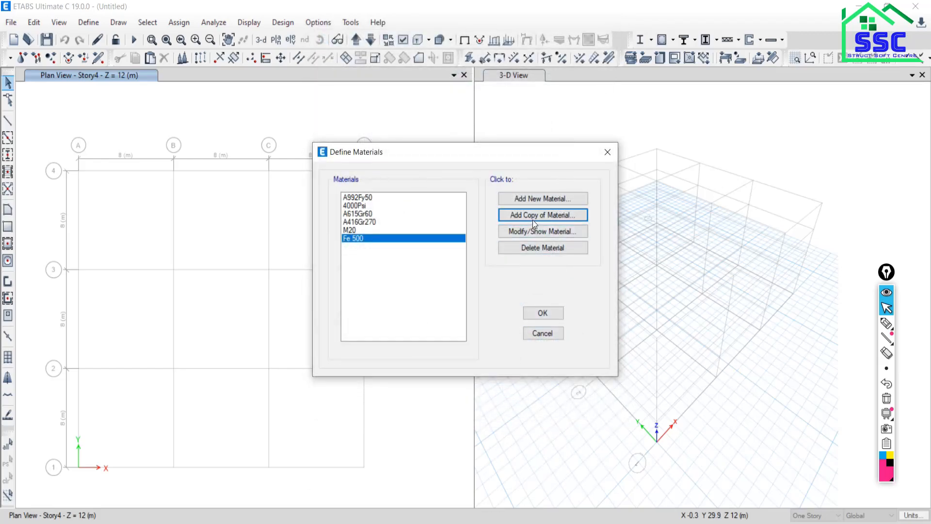
click(529, 201)
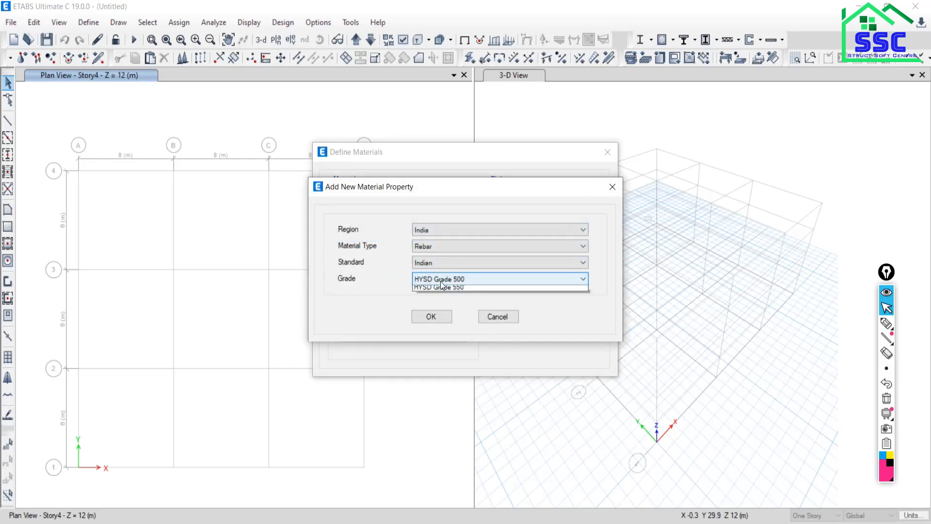
click(443, 285)
click(437, 298)
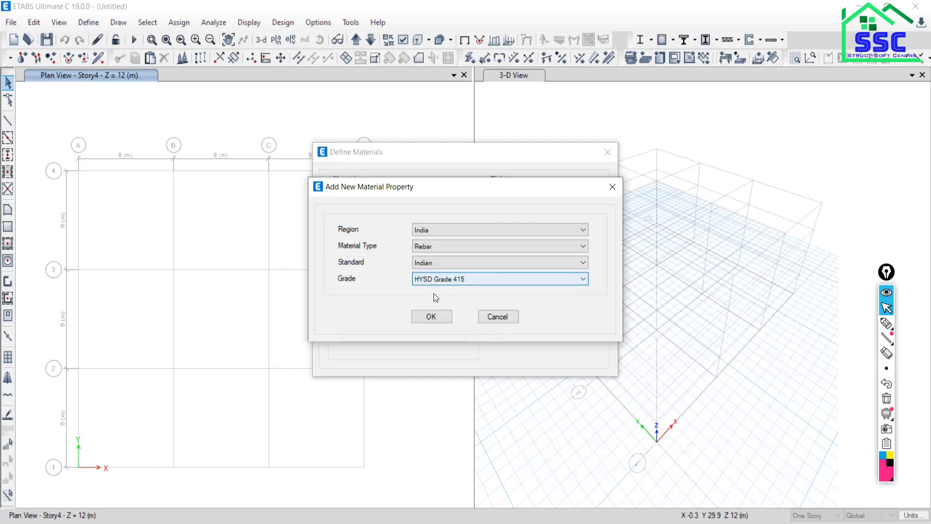
click(431, 318)
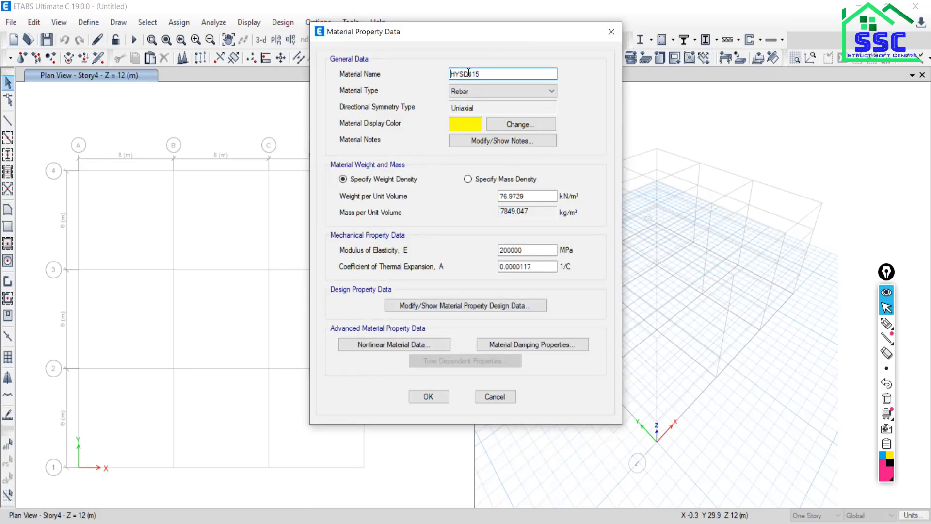
Name the new rebar material Fe 415 and accept the defined materials
drag(468, 73, 430, 73)
text(Fe)
key(alt+Tab)
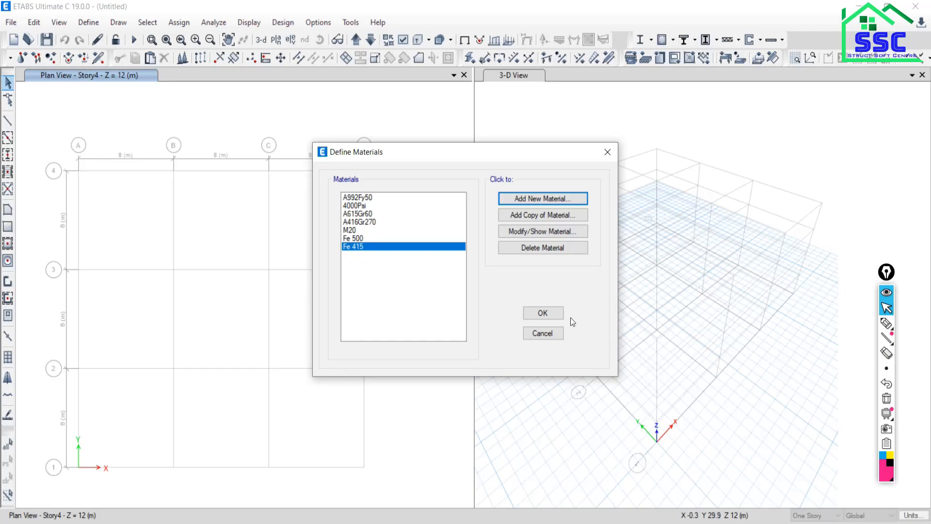
click(543, 314)
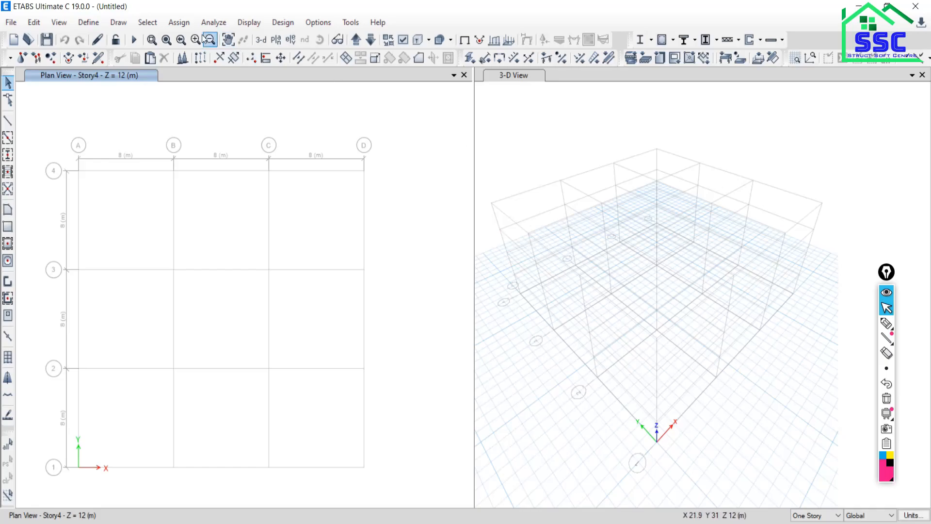
Delete the default frame sections from A-CompBm to SteelCol in the frame properties, using multiple deletion
click(84, 22)
mouse_move(124, 65)
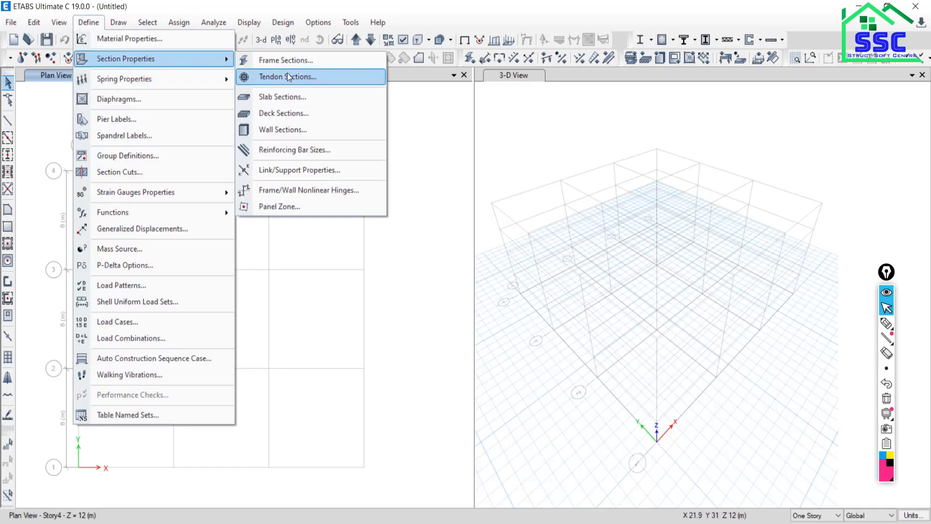
click(281, 60)
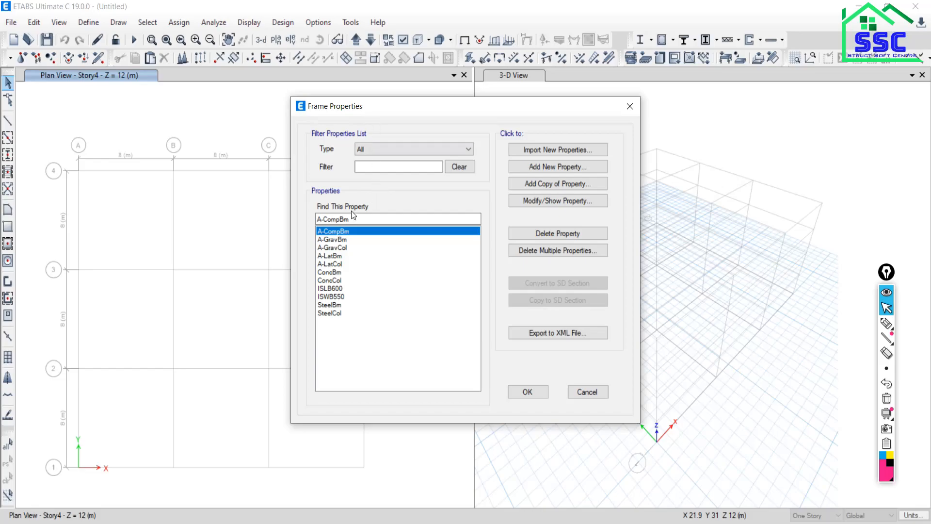
click(535, 252)
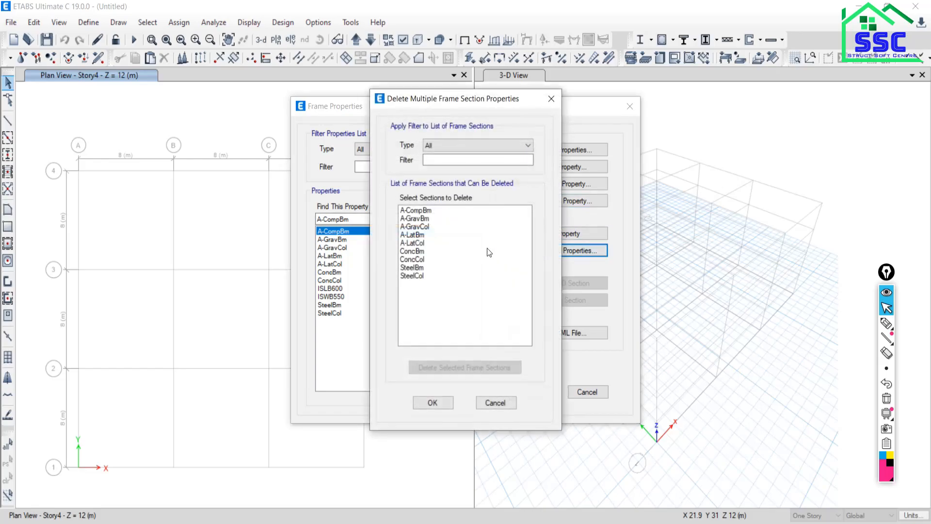
drag(421, 212, 419, 276)
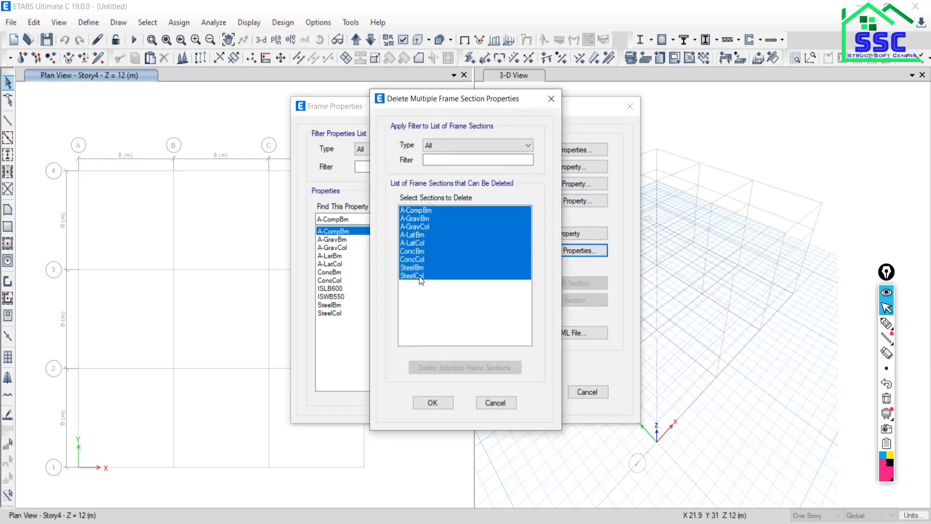
click(452, 367)
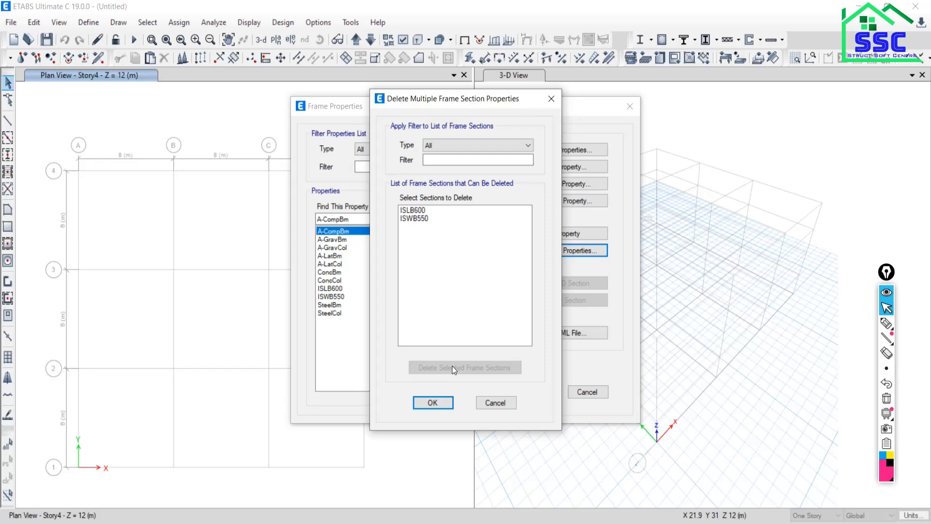
click(433, 403)
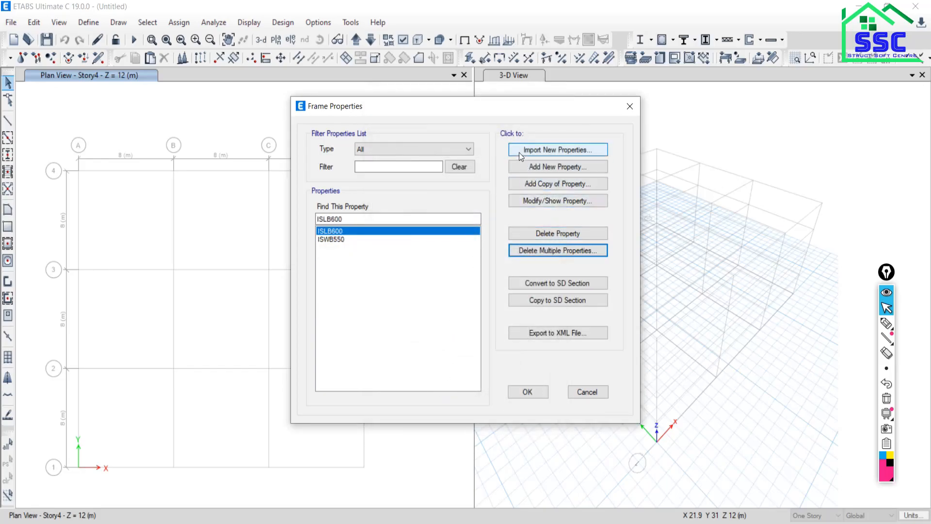
Add a concrete rectangular frame section named BM230X350M20 and assign it the M20 material
click(528, 167)
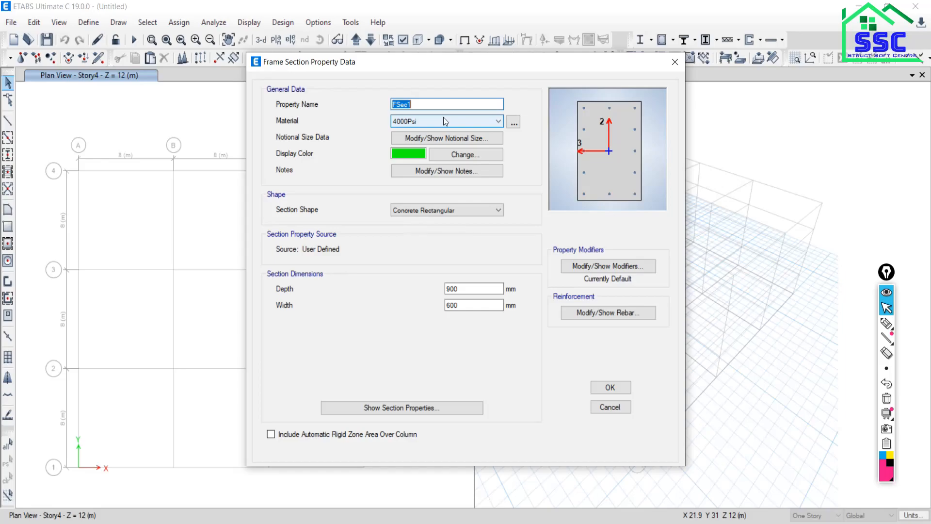
text(bm)
key(BackSpace)
key(BackSpace)
text(BM230X350M20)
click(426, 124)
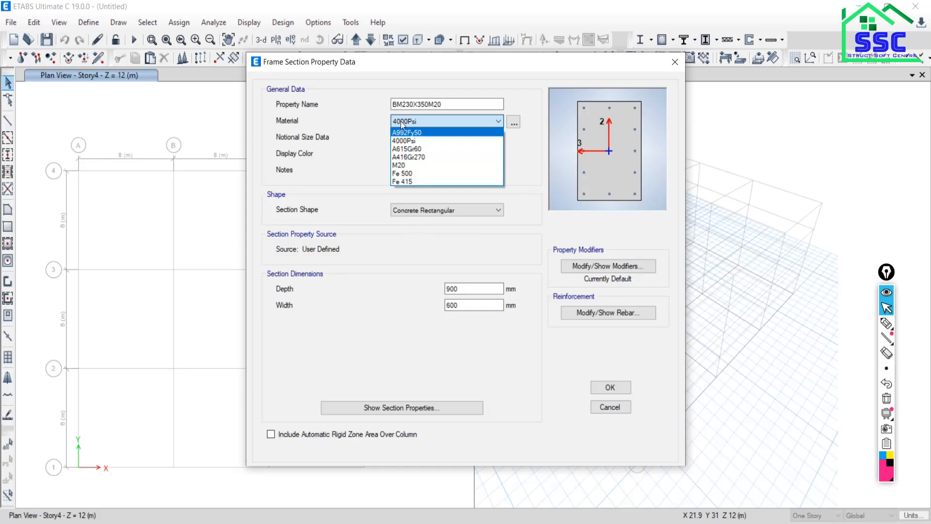
click(403, 165)
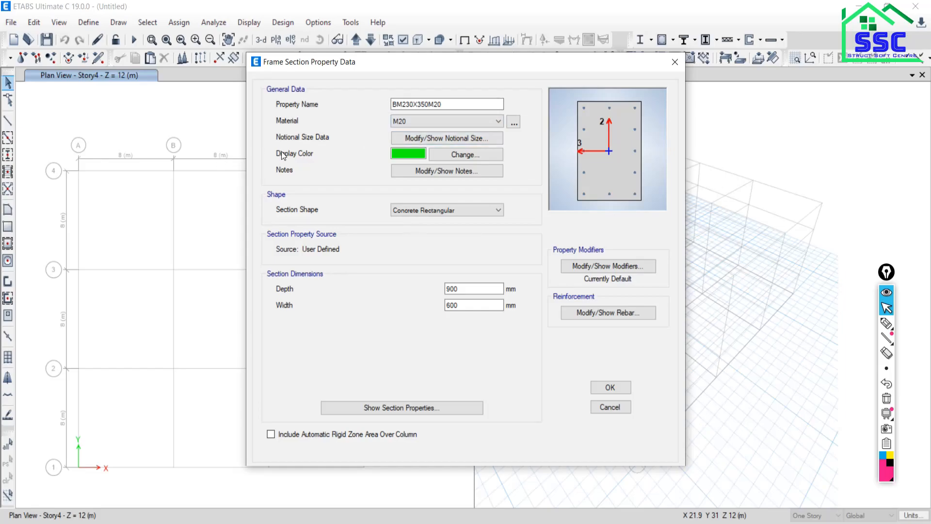
Change the beam section's display color to red
click(406, 153)
click(341, 157)
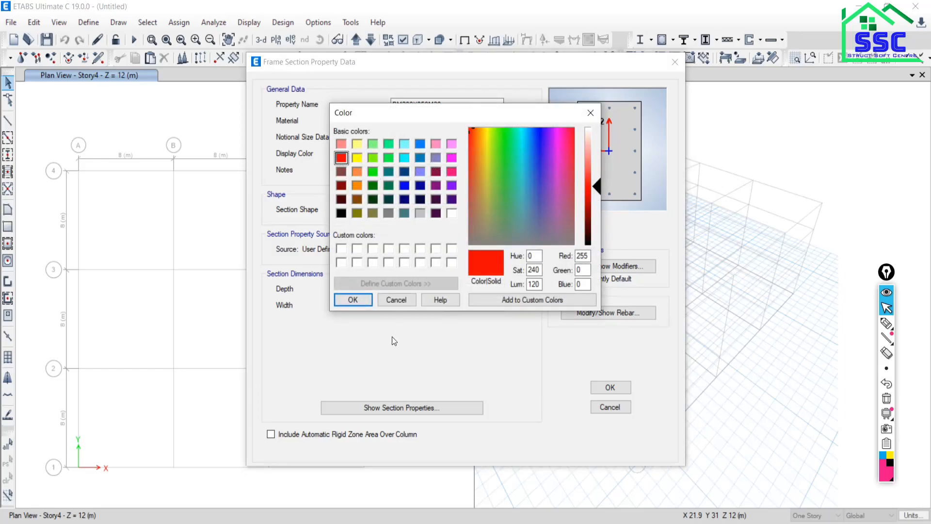
click(365, 300)
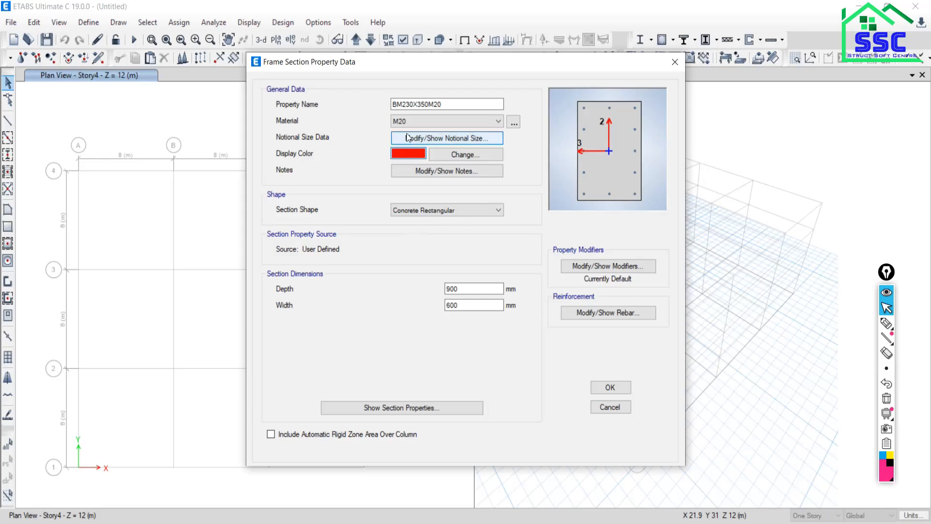
Set the beam section's width to 230 mm and its depth to 350 mm
click(464, 305)
drag(463, 305, 391, 307)
text(230)
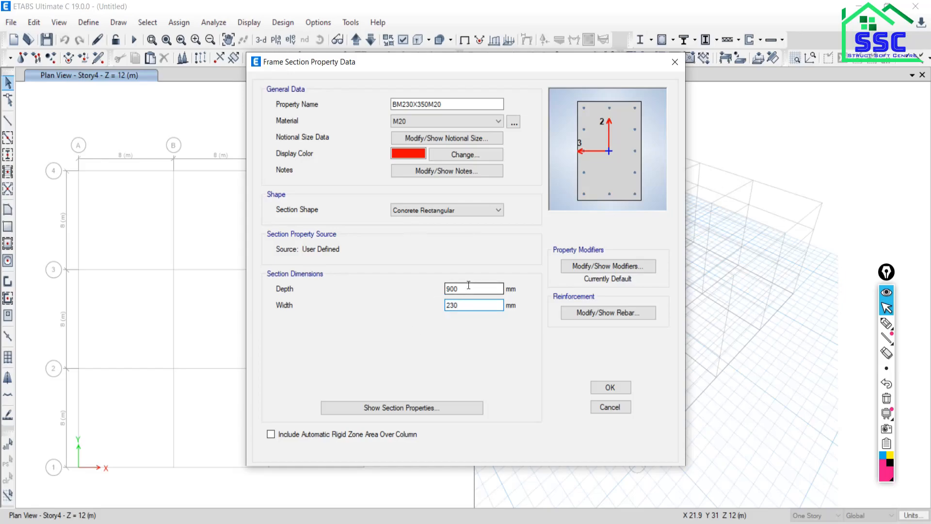
key(shift+Tab)
text(350)
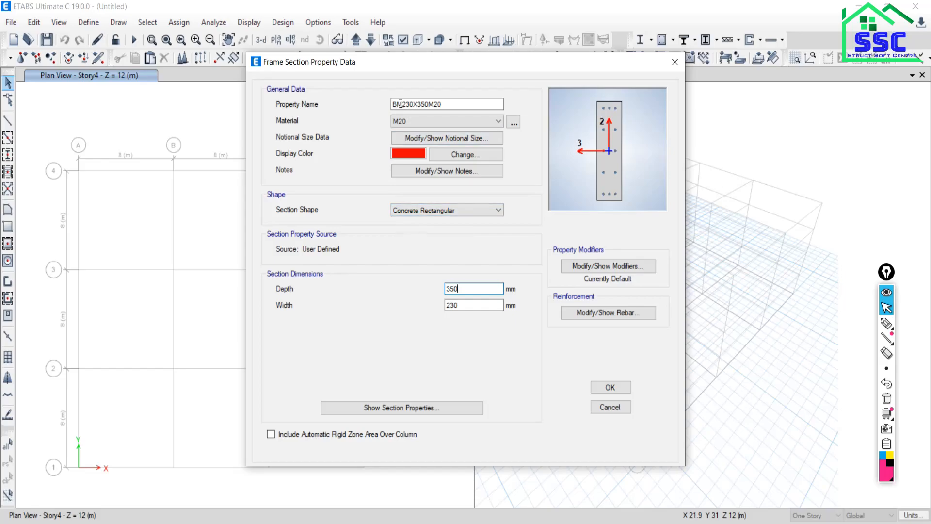
drag(396, 104, 406, 104)
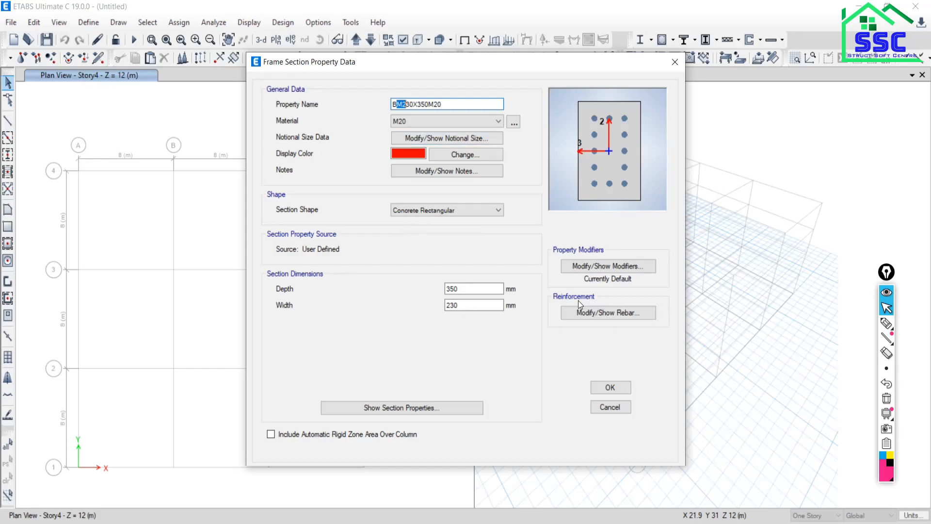
Set the section's reinforcement to M3 Design Only (Beam), with Fe 500 longitudinal bars and Fe 415 confinement bars
click(601, 314)
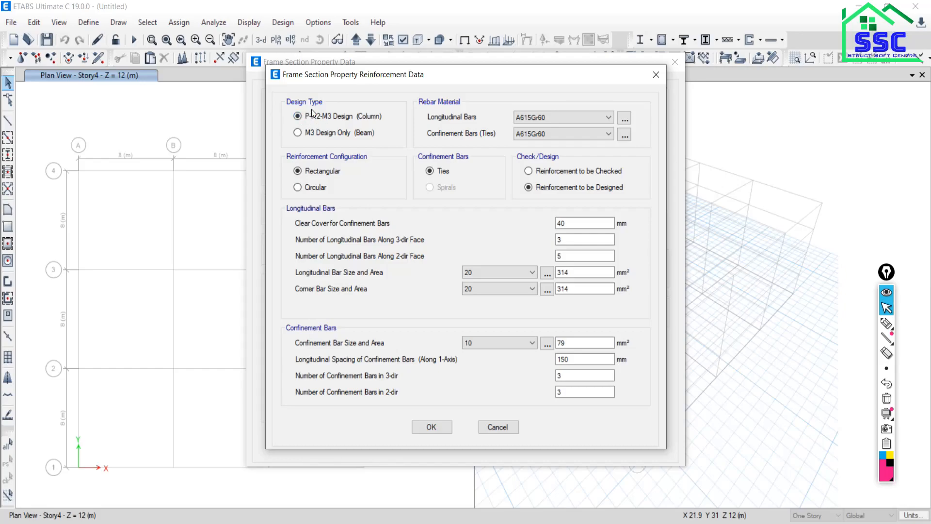
click(298, 133)
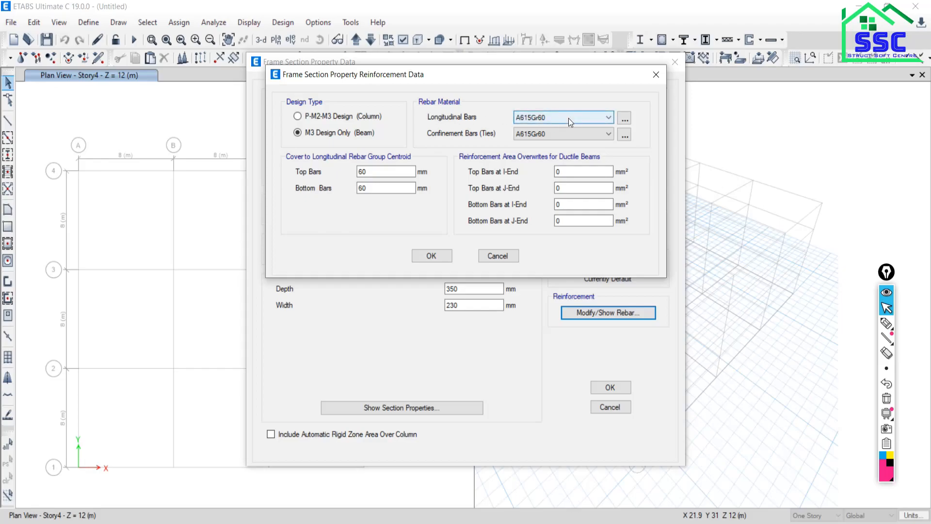
click(541, 121)
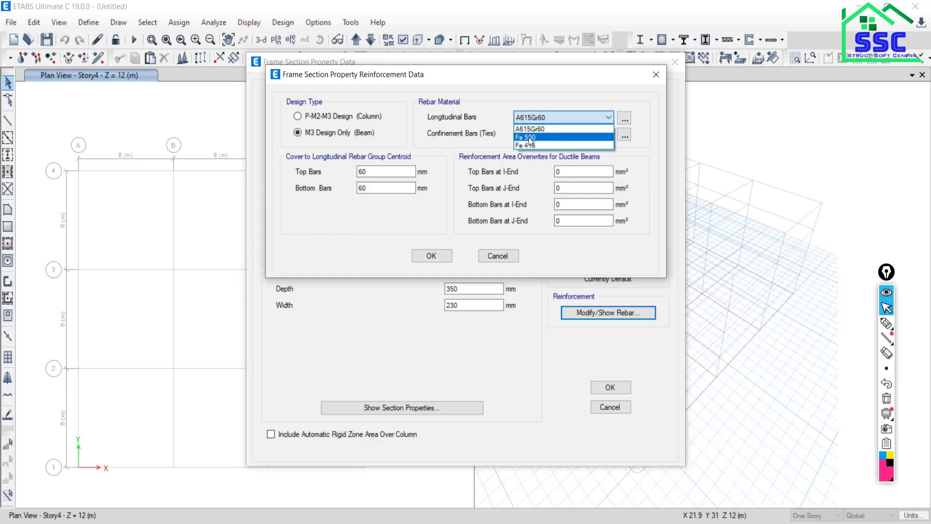
click(534, 138)
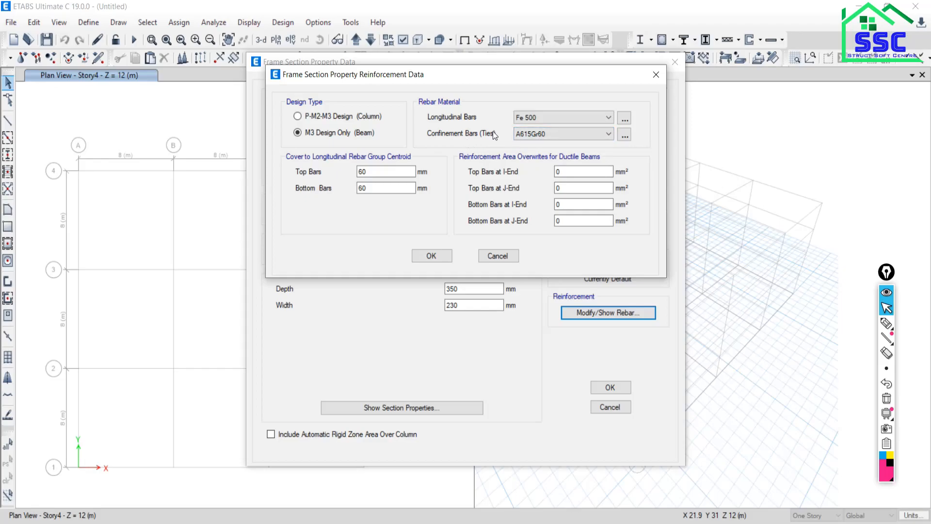
click(550, 132)
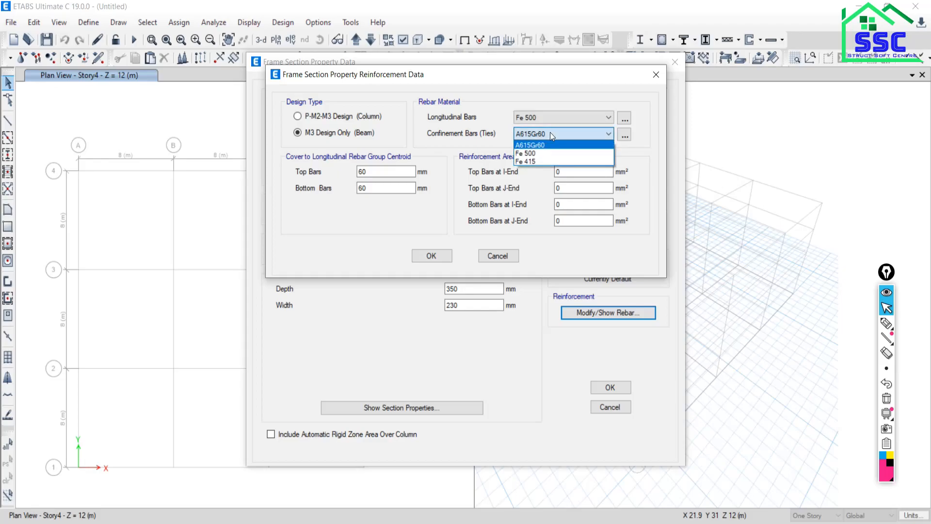
click(528, 161)
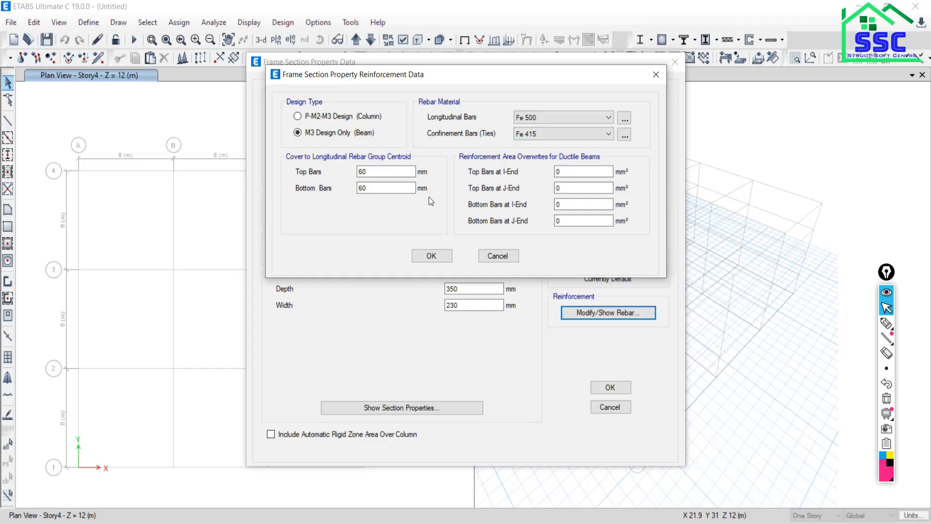
Set the beam section's cover to the longitudinal rebar centroid to 30 mm for both top and bottom bars
drag(476, 76, 442, 198)
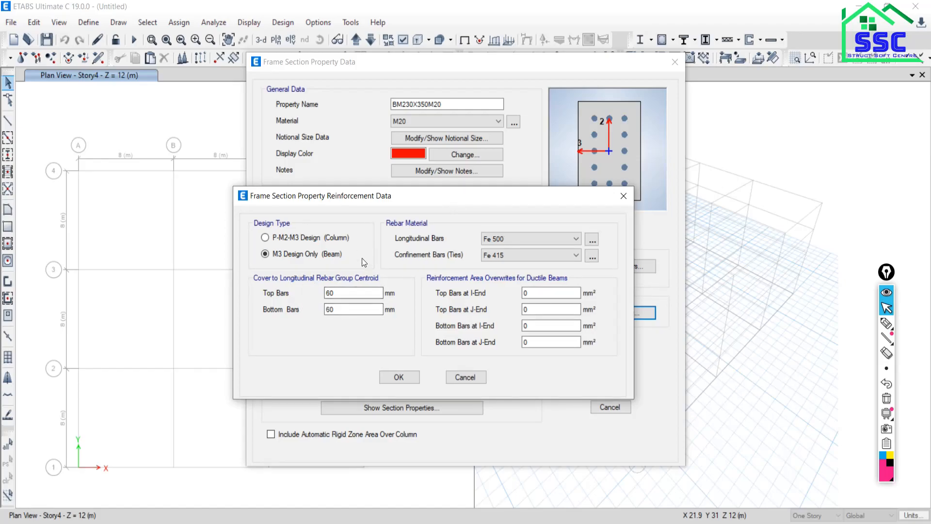
click(338, 309)
double_click(338, 308)
text(30)
double_click(335, 293)
text(30)
click(399, 378)
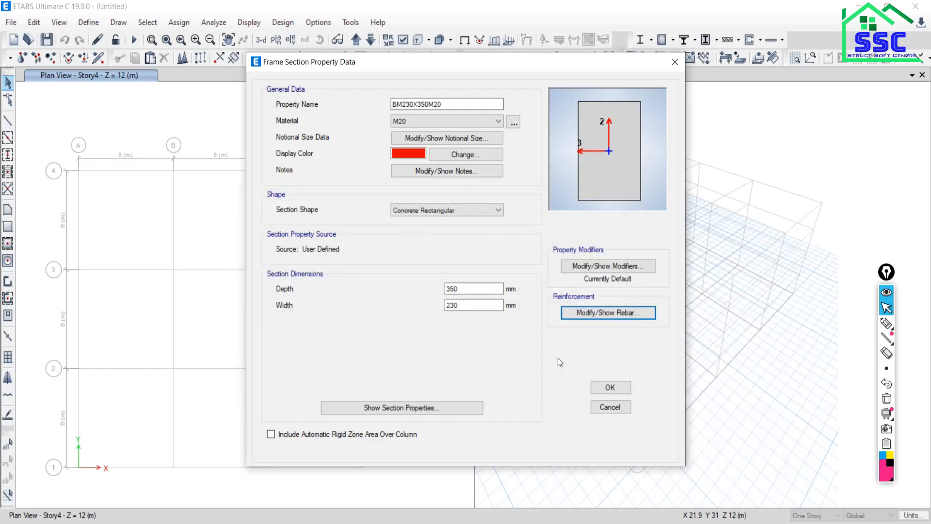
Review the beam section's property and stiffness modification factors without changing them
click(602, 269)
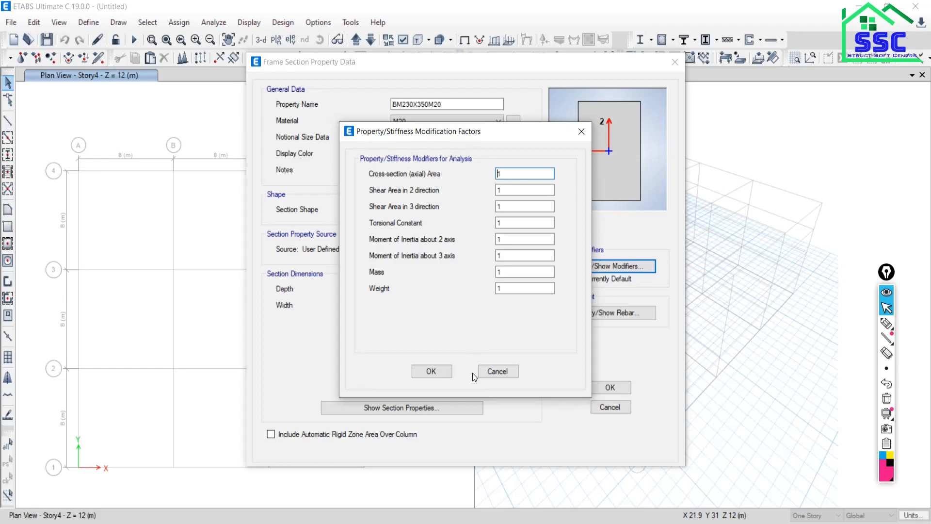
click(486, 373)
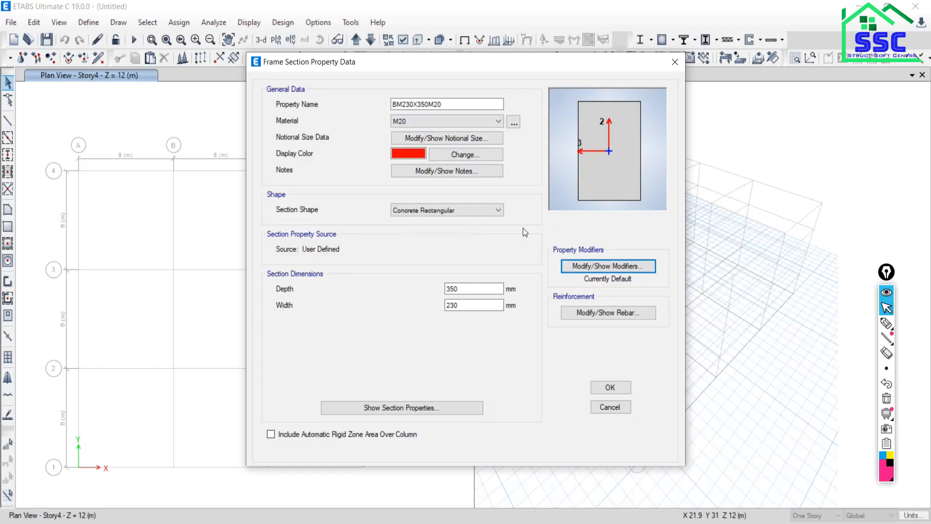
click(886, 323)
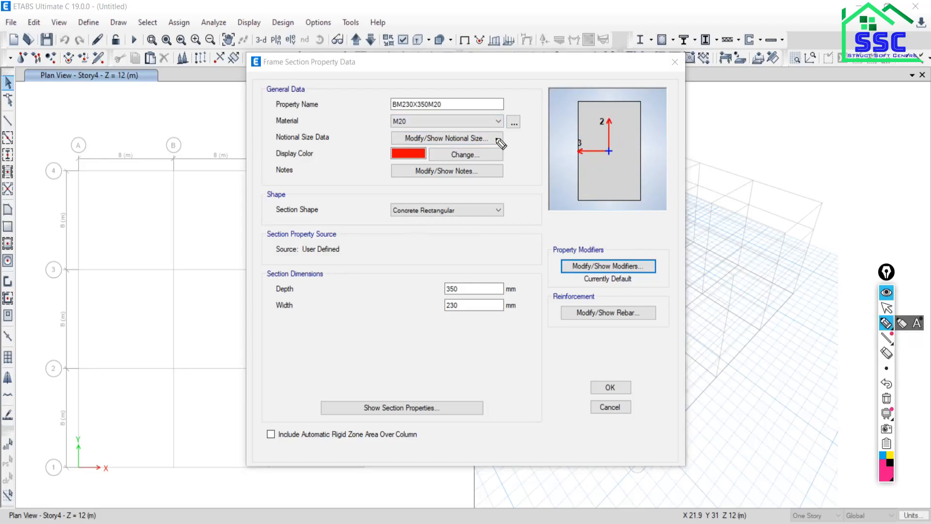
mouse_move(571, 141)
mouse_down()
mouse_move(595, 156)
mouse_move(568, 141)
mouse_move(606, 130)
mouse_move(609, 114)
mouse_move(617, 130)
mouse_up()
click(887, 398)
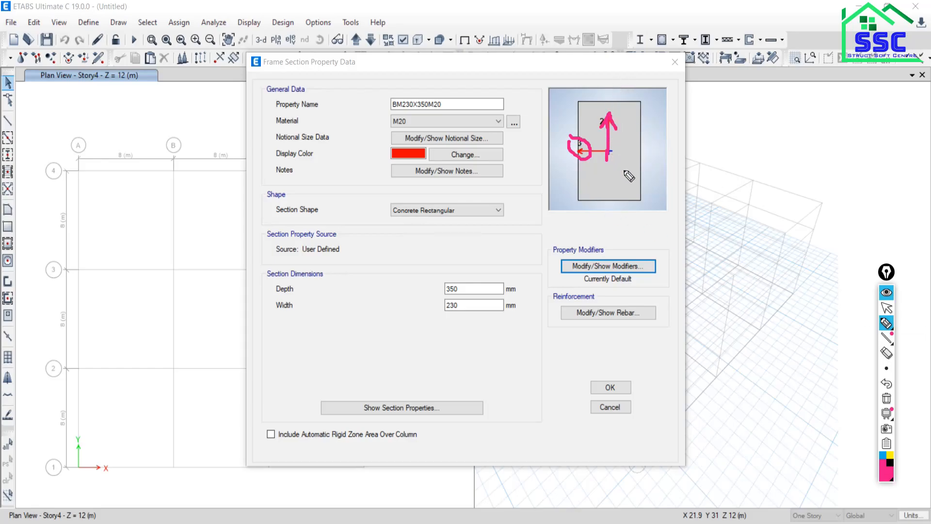
click(886, 398)
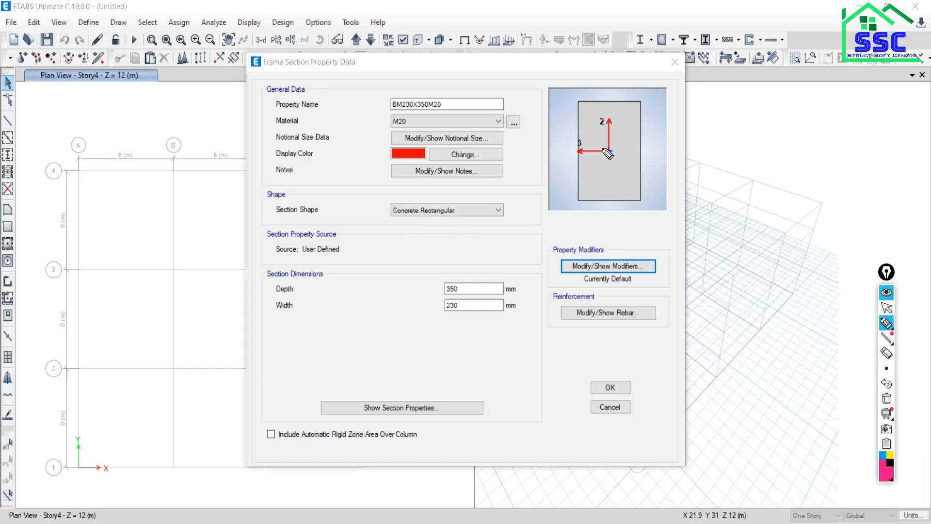
mouse_move(612, 145)
mouse_down()
mouse_move(600, 156)
mouse_move(610, 163)
mouse_move(622, 154)
mouse_move(617, 144)
mouse_move(636, 181)
mouse_move(630, 221)
mouse_up()
mouse_move(638, 154)
mouse_down()
mouse_move(709, 208)
mouse_move(697, 314)
mouse_up()
drag(630, 221, 667, 296)
mouse_move(665, 234)
mouse_down()
mouse_move(930, 124)
mouse_move(918, 144)
mouse_up()
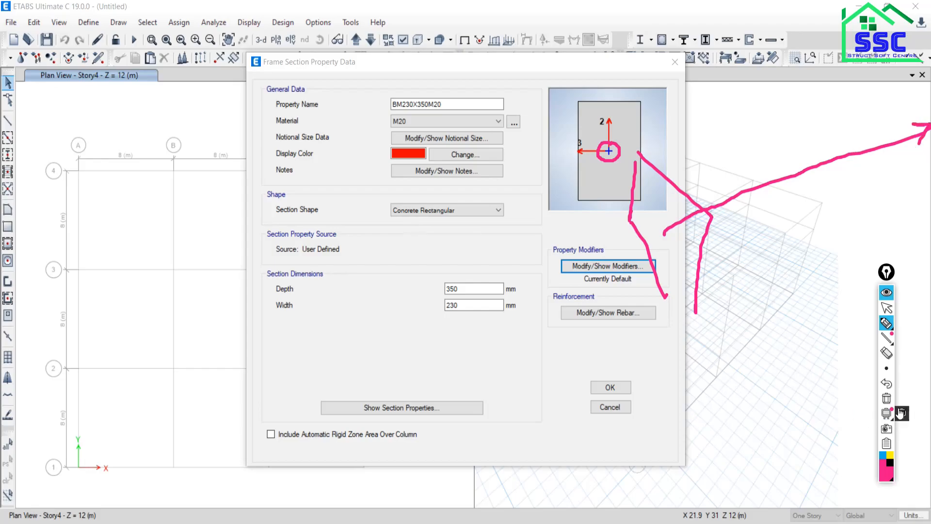
click(886, 398)
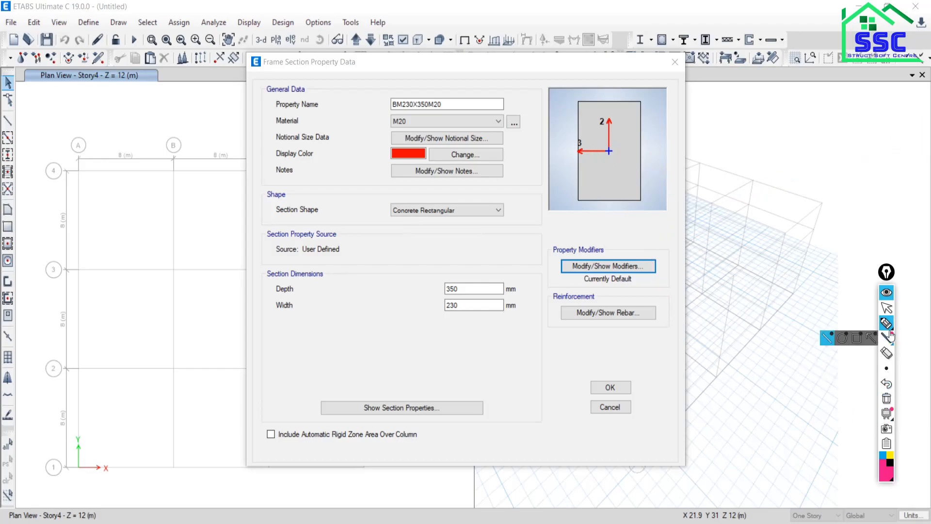
mouse_move(892, 332)
click(886, 308)
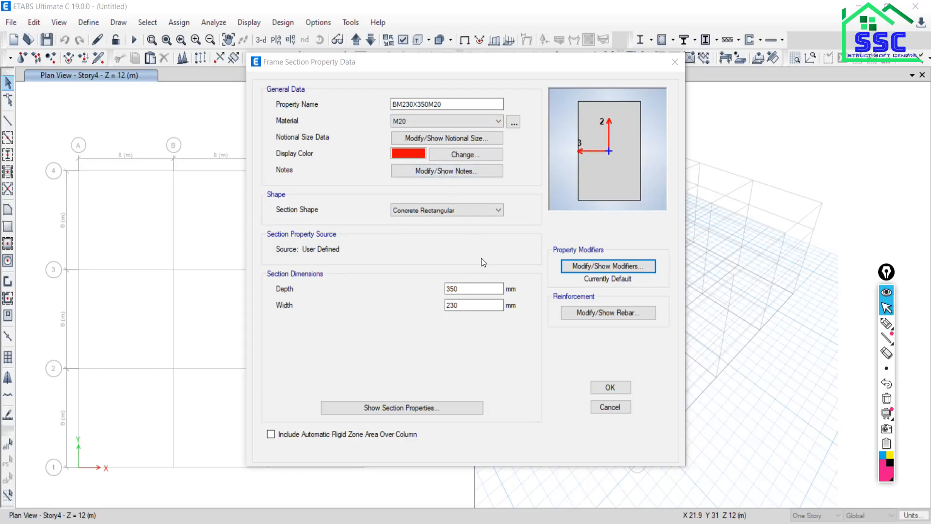
Accept the beam section and delete the steel frame sections ISLB600 and ISWB550 from the model
click(610, 388)
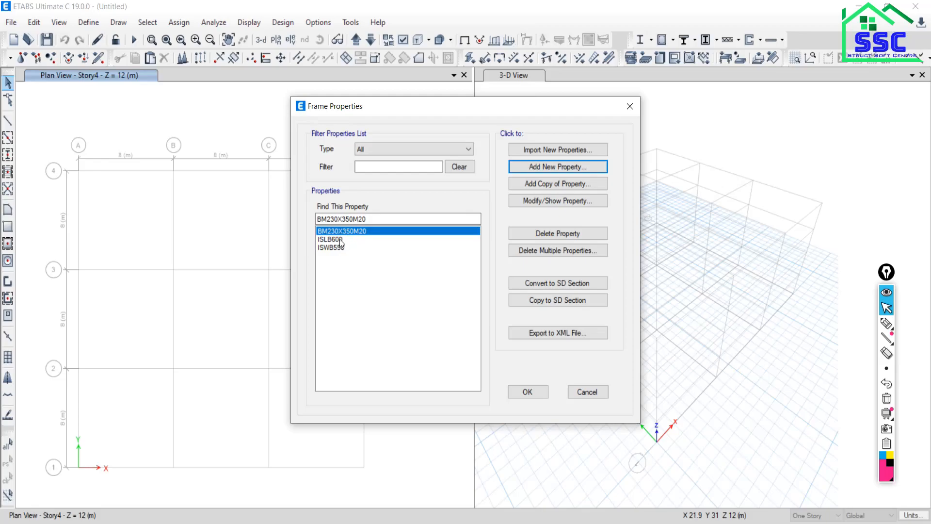
click(541, 249)
drag(417, 219, 417, 227)
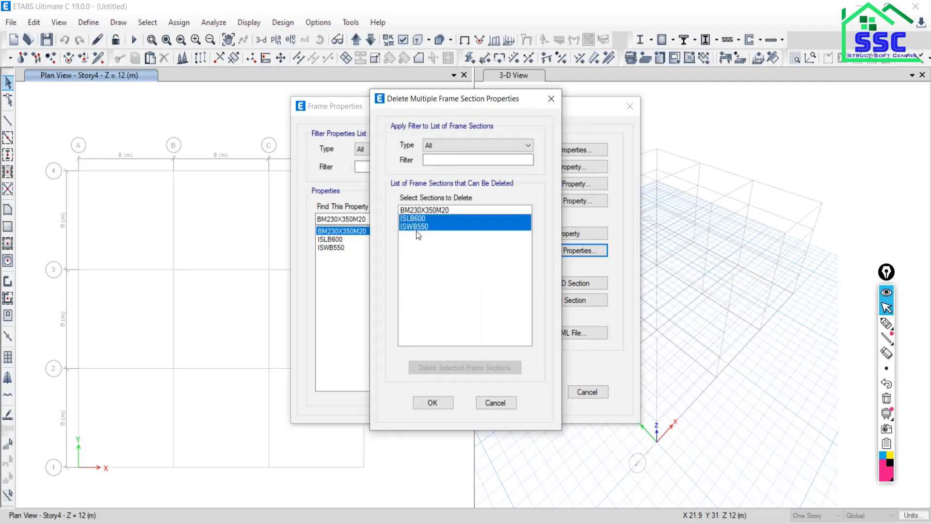
click(441, 366)
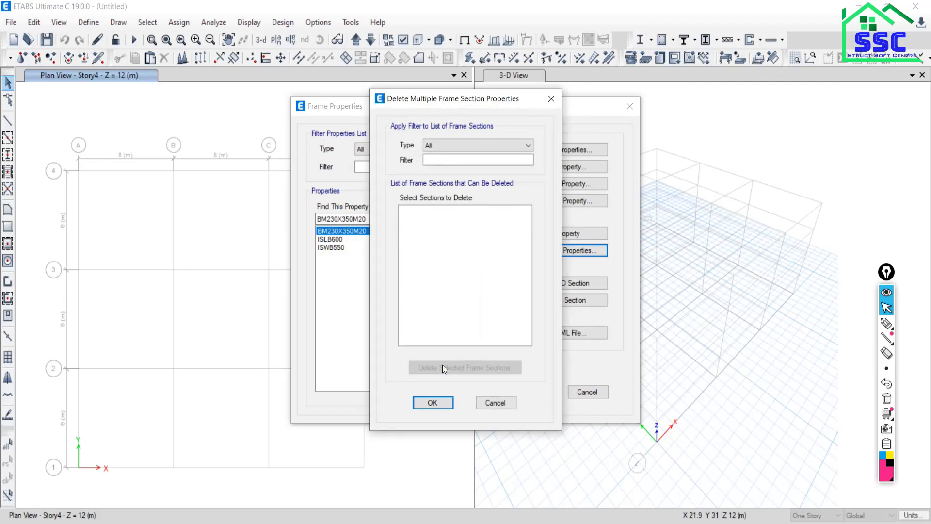
click(433, 403)
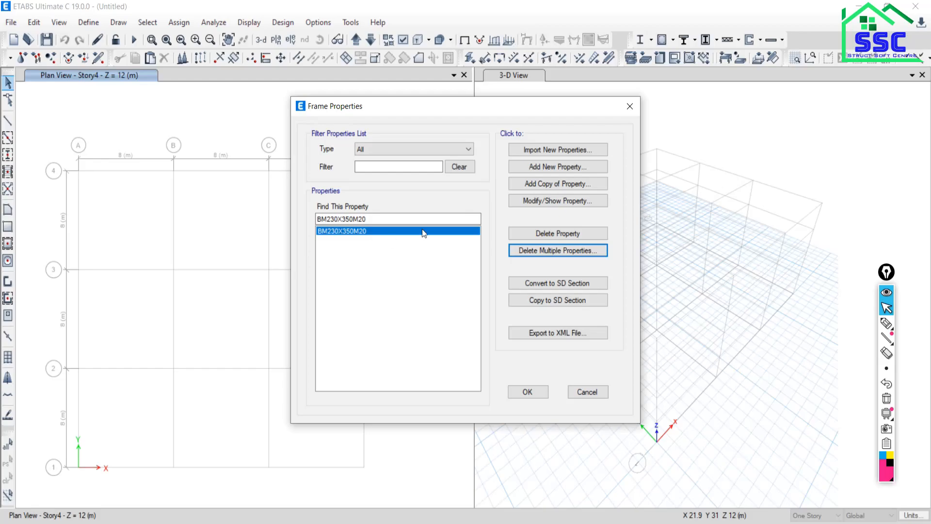
Add a new concrete rectangular frame section named BM230X450M30
click(551, 167)
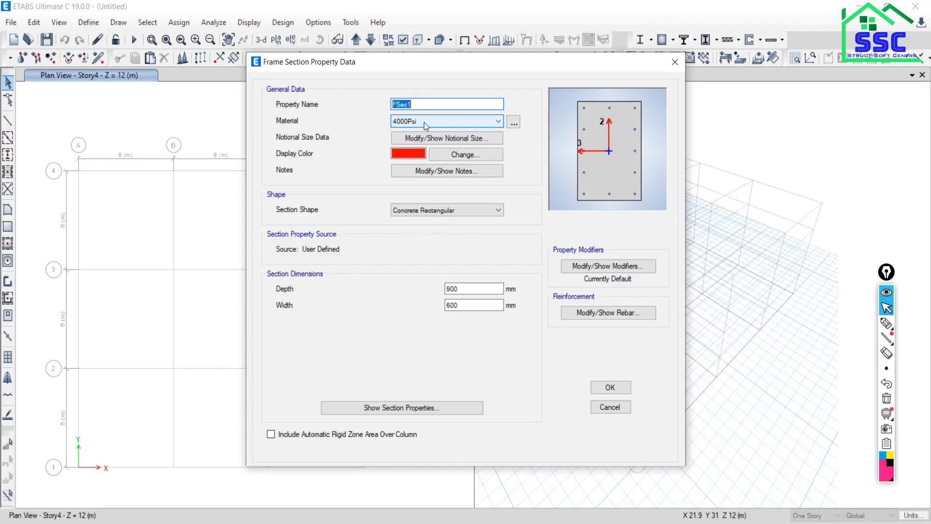
text(BM230X450M20)
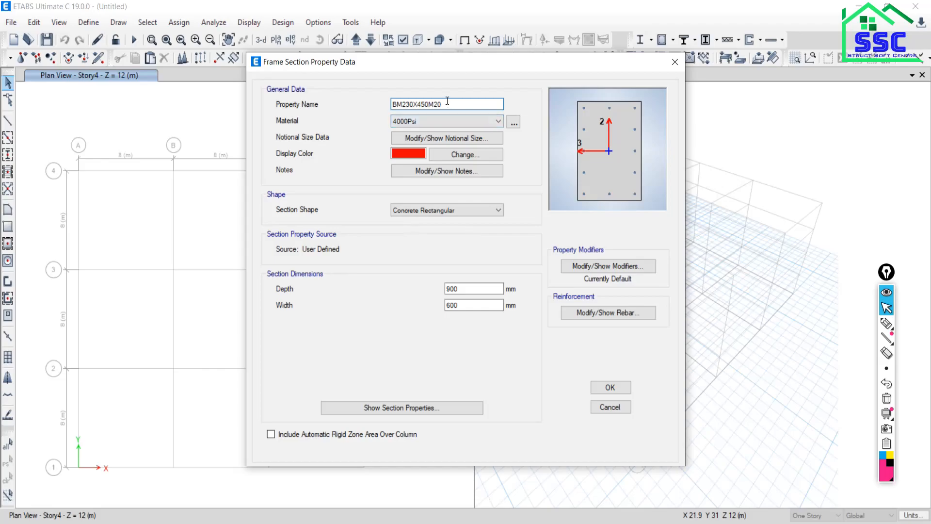
key(BackSpace)
key(BackSpace)
text(30)
click(431, 119)
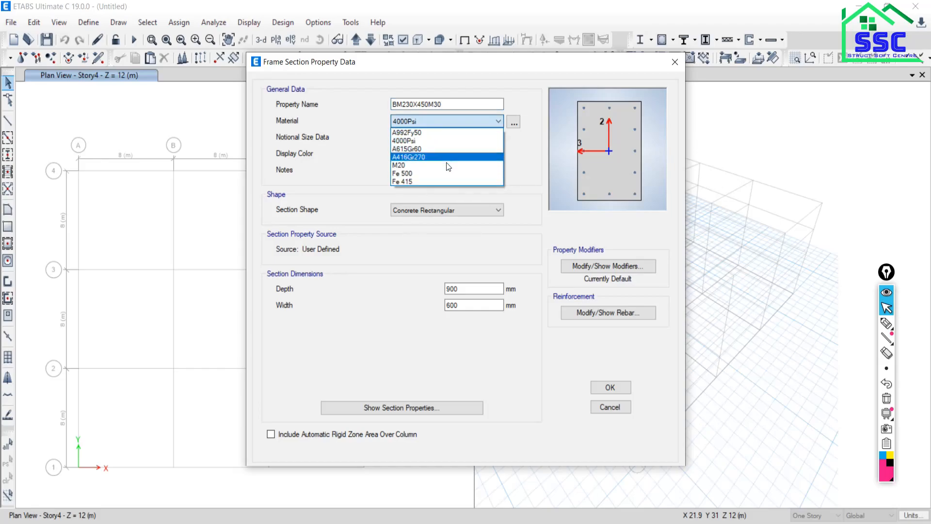
click(521, 156)
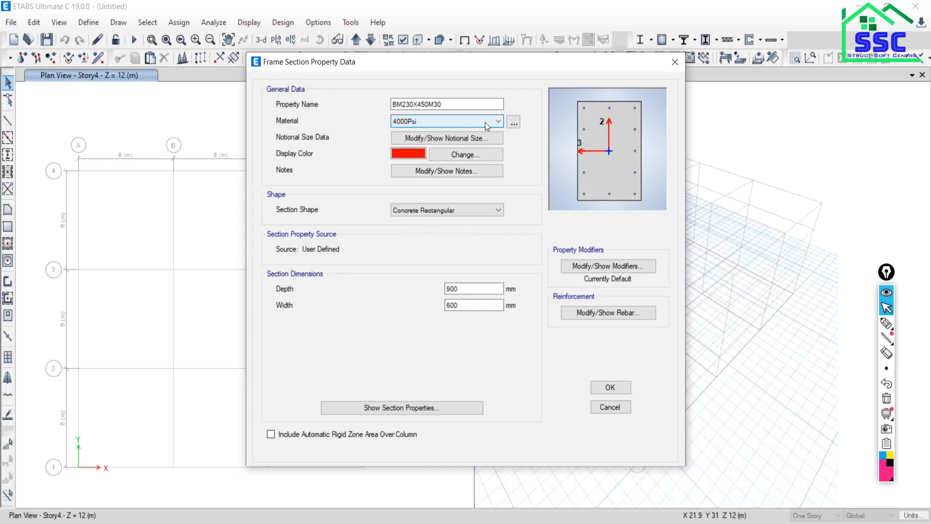
Define a new Indian-standard concrete material of grade M30 from within the section definition
click(514, 124)
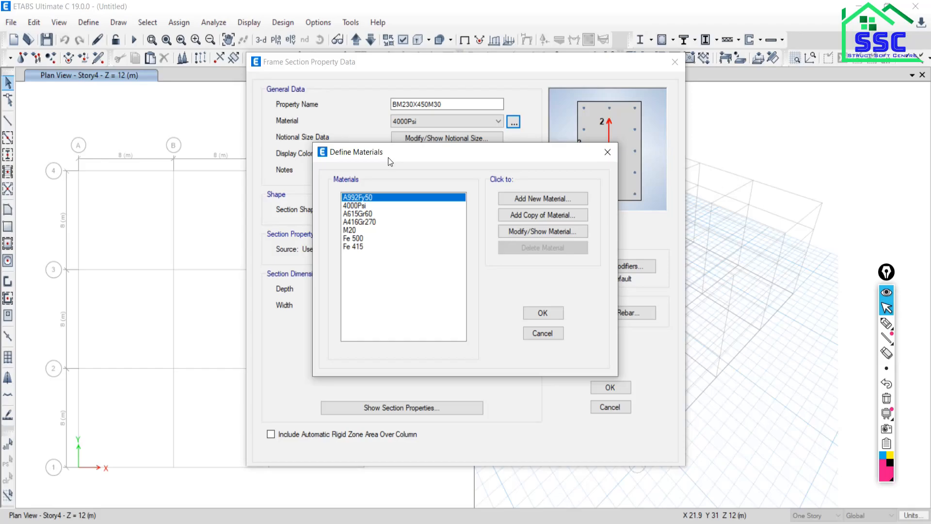
click(524, 200)
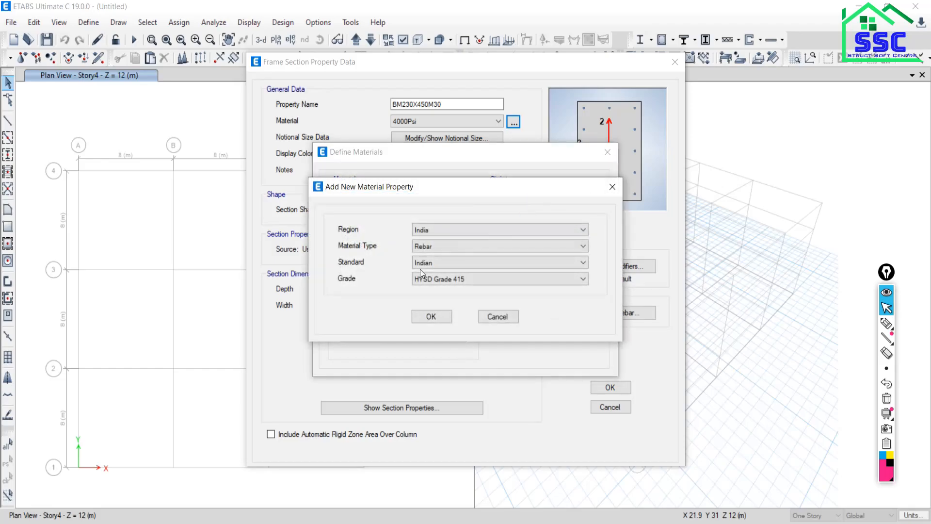
click(438, 246)
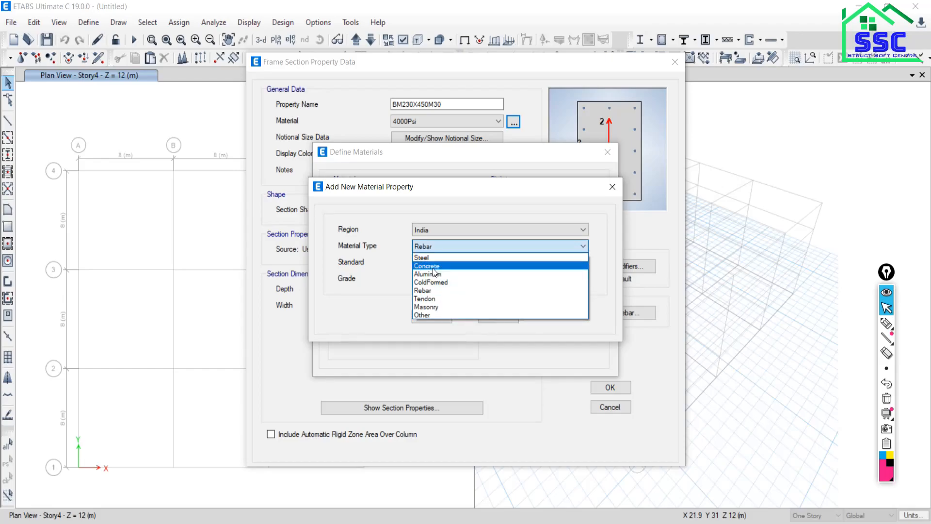
click(440, 263)
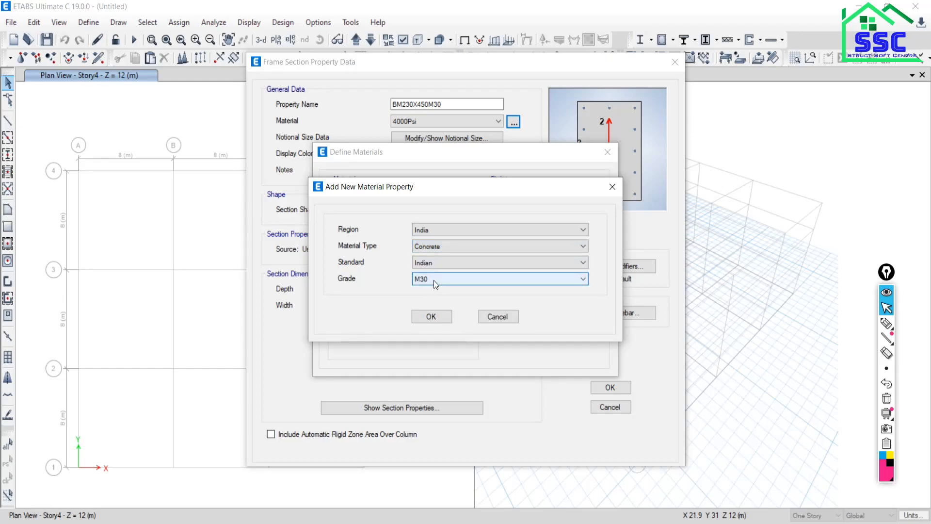
click(424, 317)
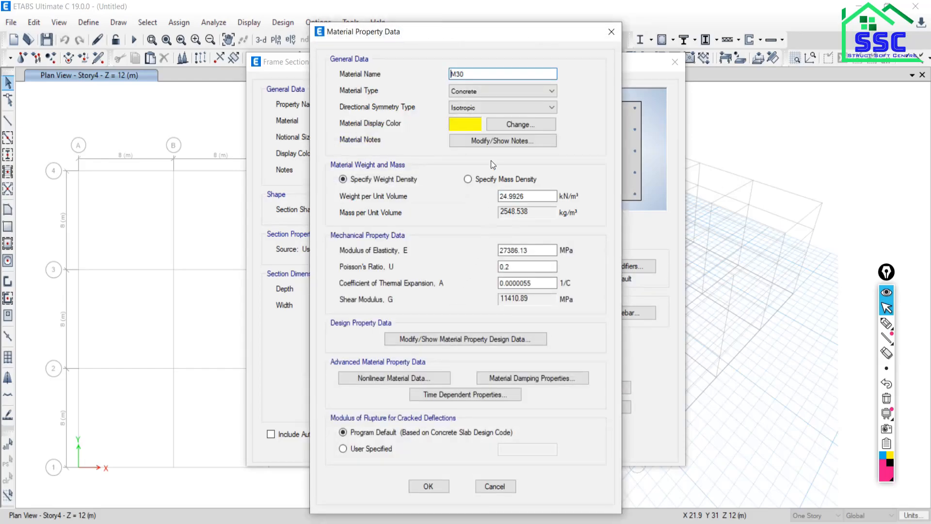
click(439, 486)
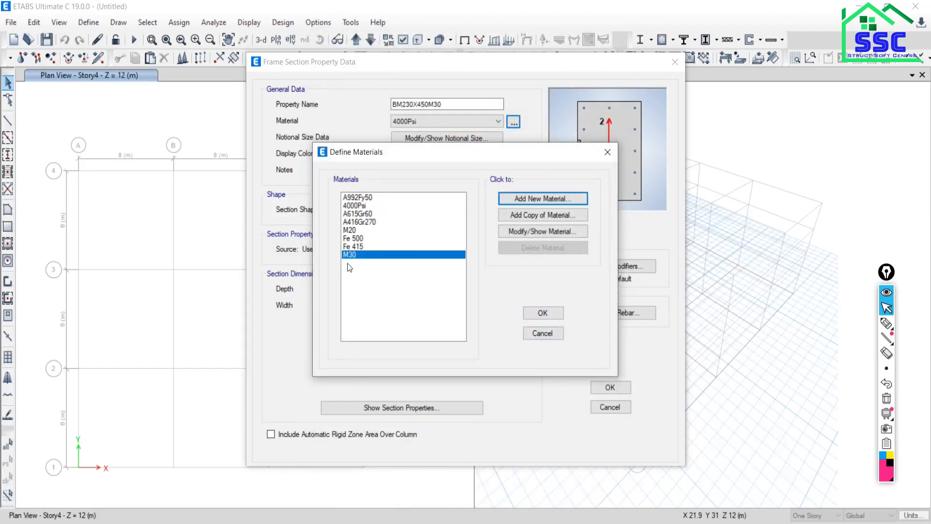
click(528, 313)
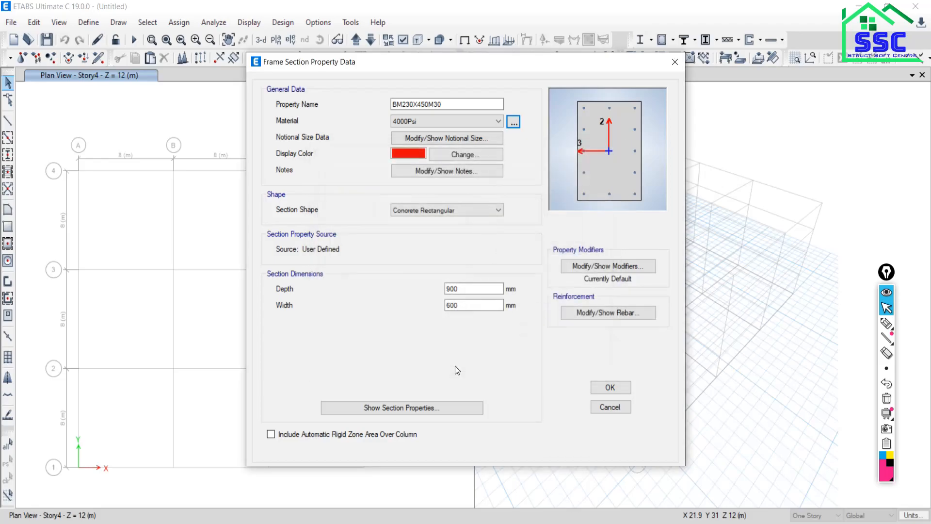
Assign M30 to the new beam section and set its width to 230 mm and depth to 450 mm
click(424, 123)
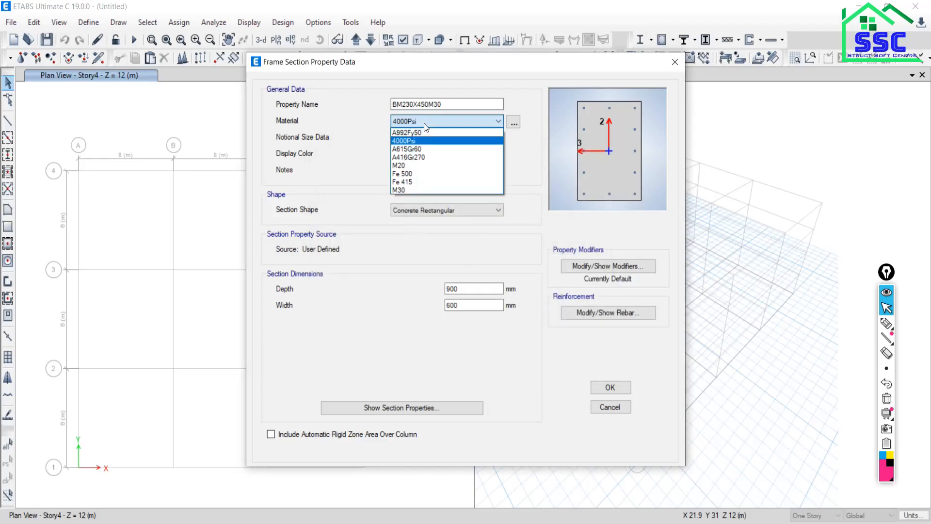
click(410, 190)
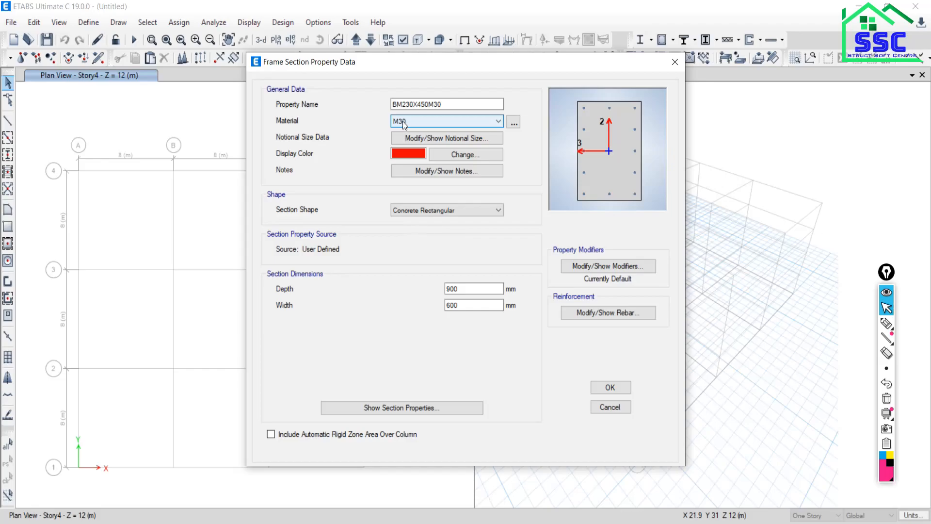
double_click(479, 306)
text(230)
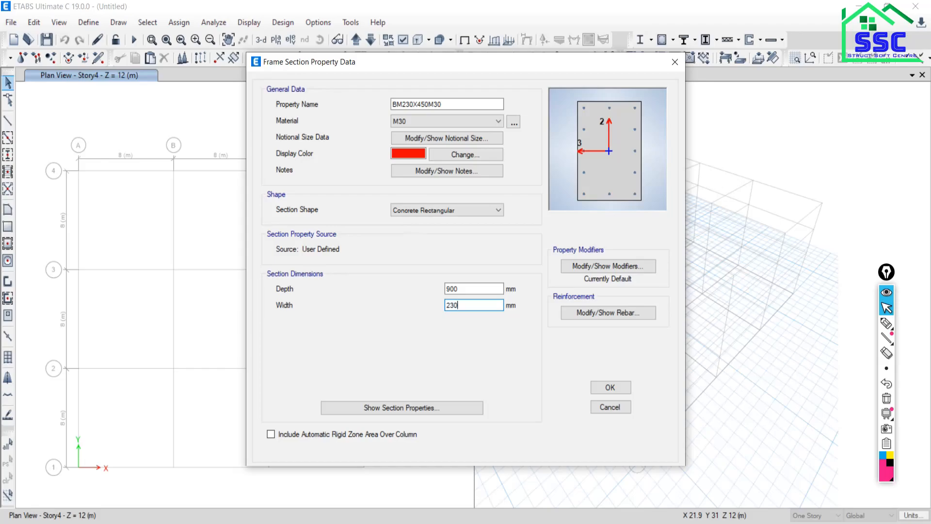
double_click(477, 289)
text(450)
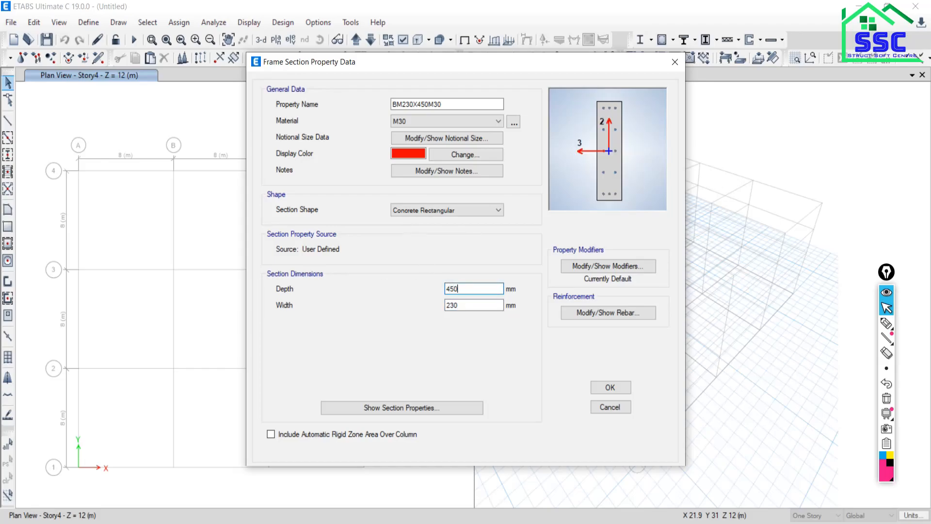
Set the new section's reinforcement to M3 Design Only (Beam), with Fe 500 longitudinal bars and Fe 415 confinement bars
click(606, 312)
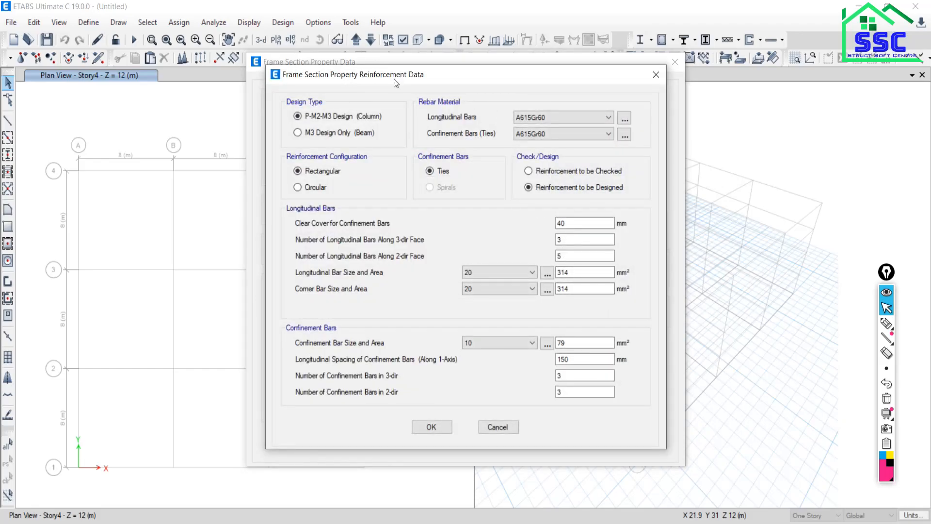
drag(396, 73, 416, 59)
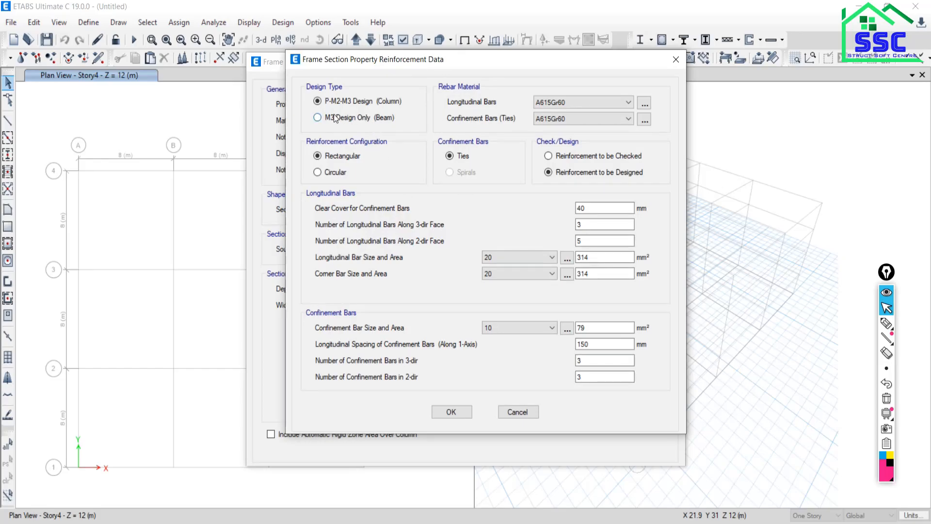
click(317, 118)
click(604, 104)
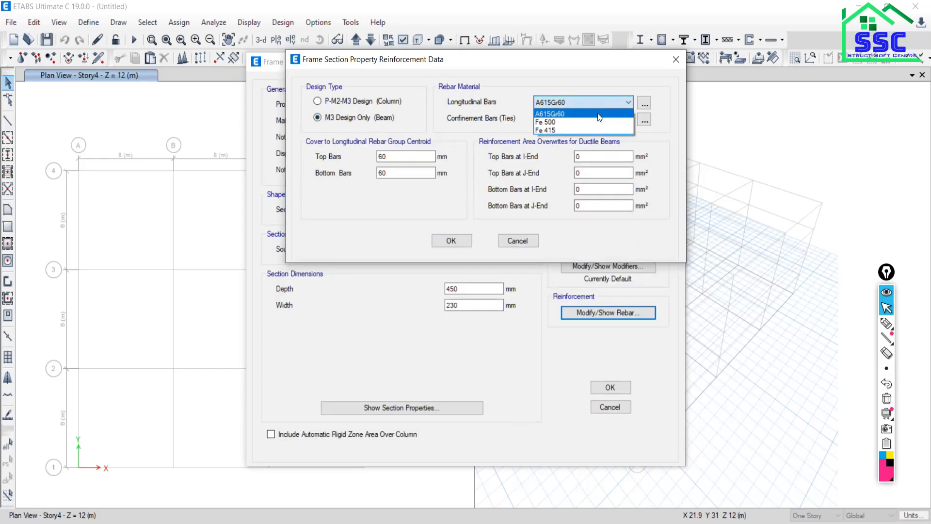
click(560, 127)
click(569, 118)
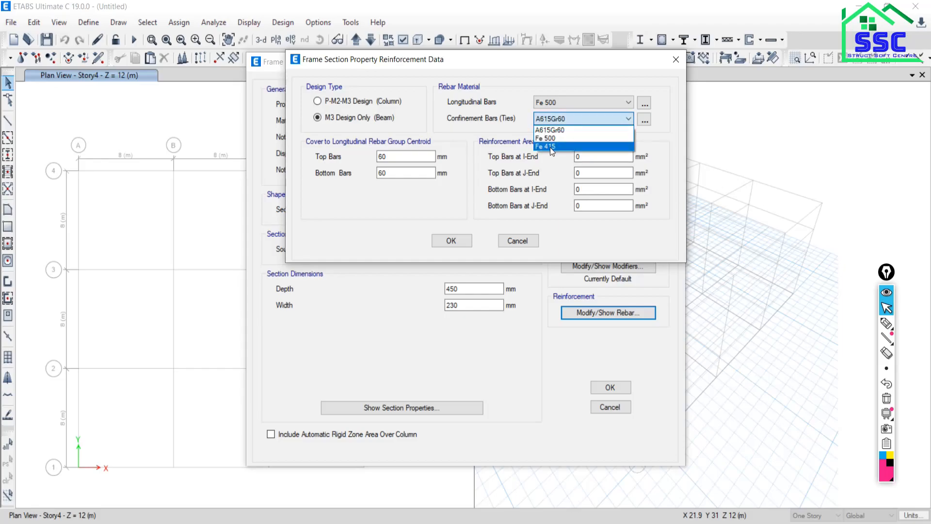
click(550, 146)
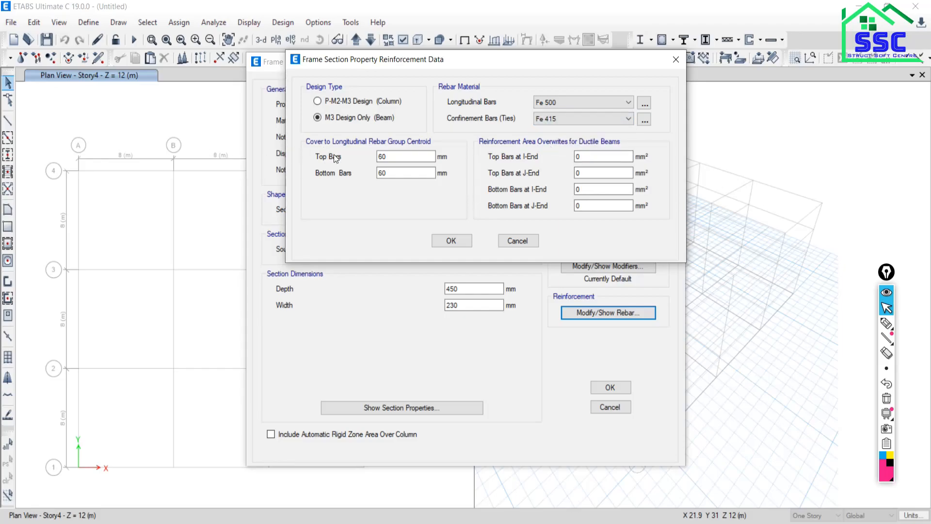
Set the 450 mm deep beam's top and bottom rebar cover to 30 mm and accept the reinforcement data
double_click(399, 170)
text(30)
double_click(399, 157)
text(30)
click(451, 240)
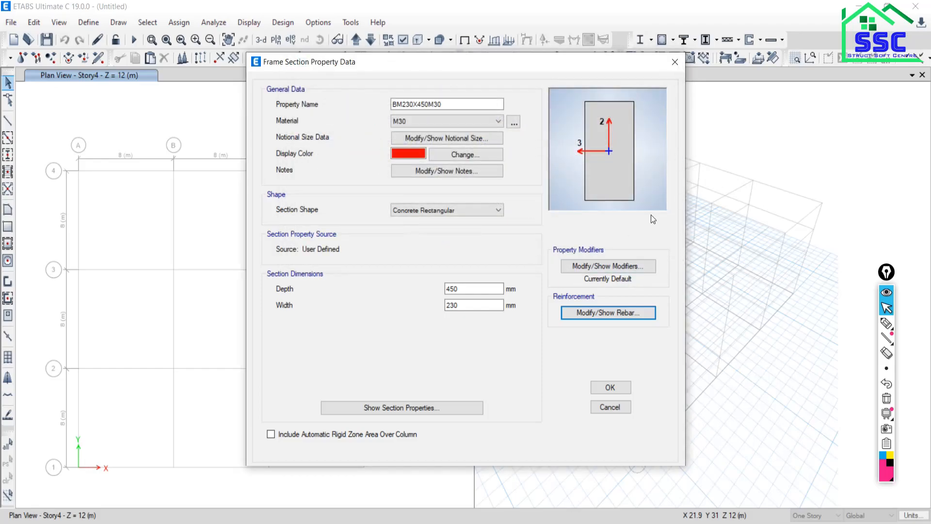
Accept the 230 x 450 mm M30 beam section definition
click(613, 392)
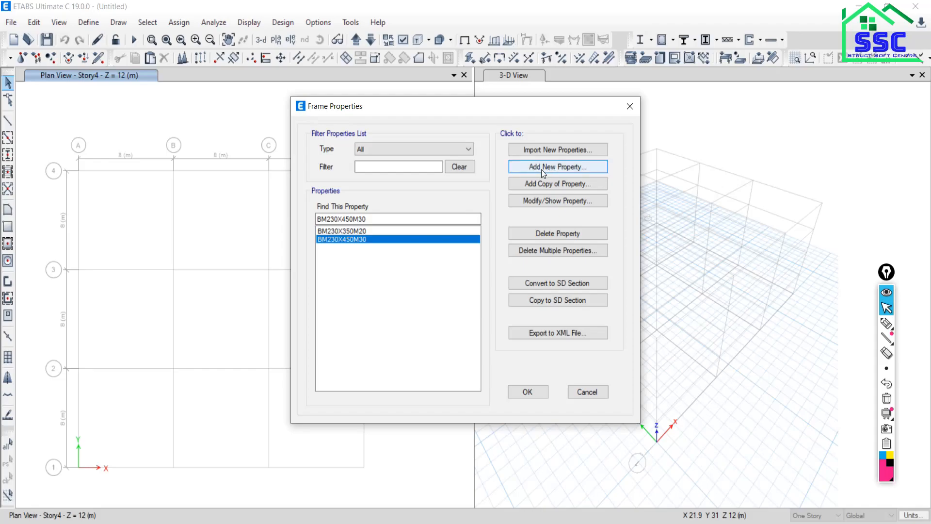
Handwrite an underlined 230X600 size note beside the frame properties list with the annotation pen, and erase it
click(885, 324)
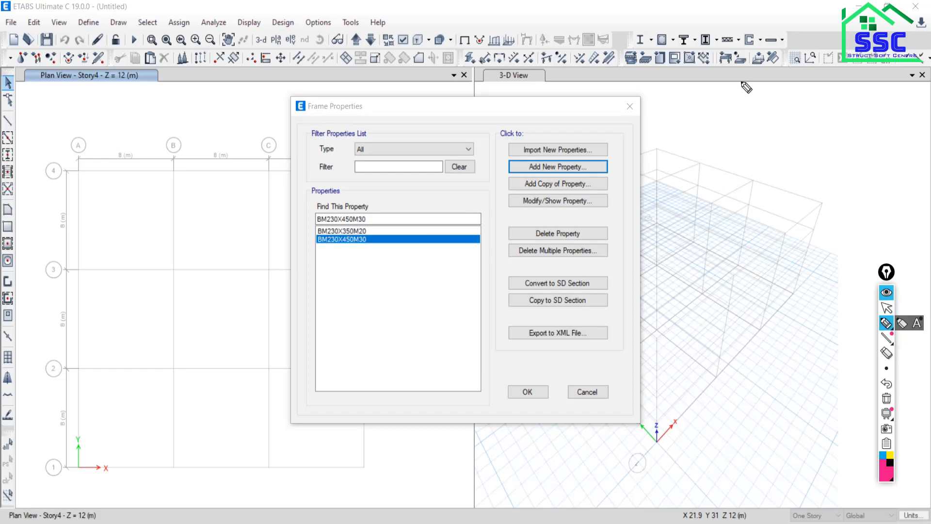
mouse_move(686, 125)
mouse_down()
mouse_move(702, 163)
mouse_move(727, 148)
mouse_move(709, 160)
mouse_up()
drag(744, 125, 745, 153)
mouse_move(790, 122)
mouse_down()
mouse_move(776, 160)
mouse_move(800, 154)
mouse_up()
drag(826, 101, 815, 145)
drag(854, 113, 869, 125)
mouse_move(881, 119)
mouse_down()
mouse_move(878, 137)
mouse_move(876, 121)
mouse_up()
drag(697, 178, 908, 181)
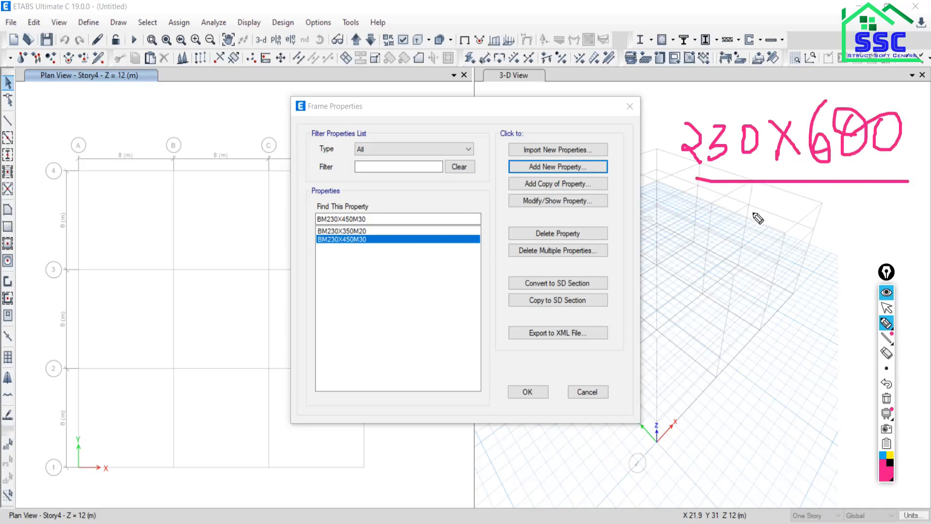
click(887, 399)
click(886, 308)
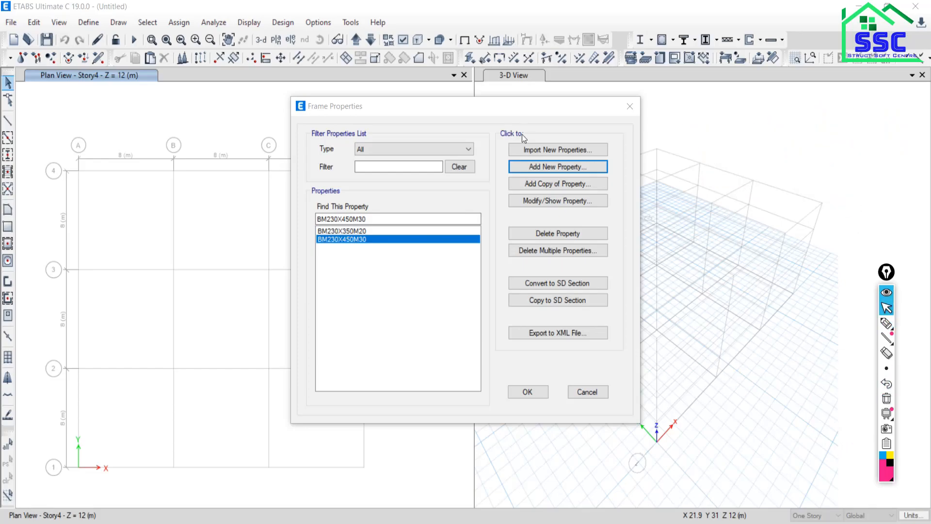
Add a new rectangular concrete section named CM230X600M20 and assign it the M20 material
click(547, 168)
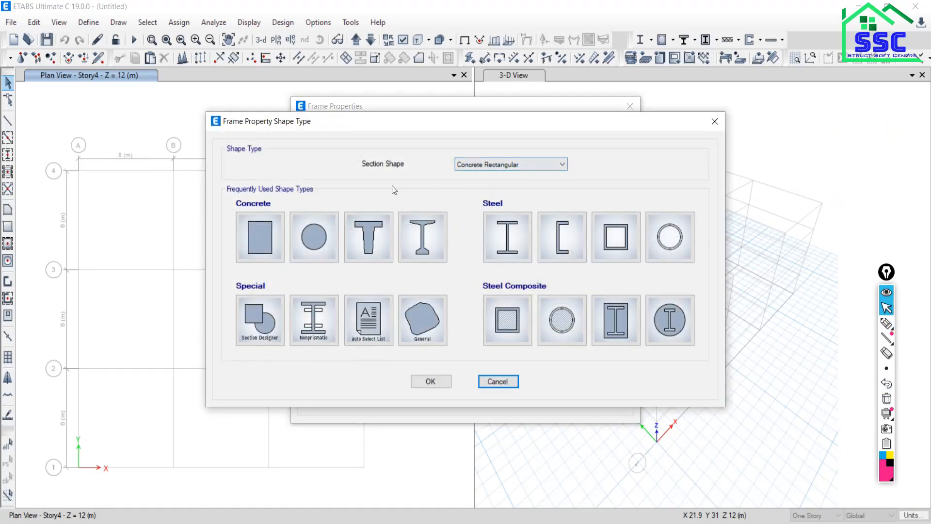
click(257, 236)
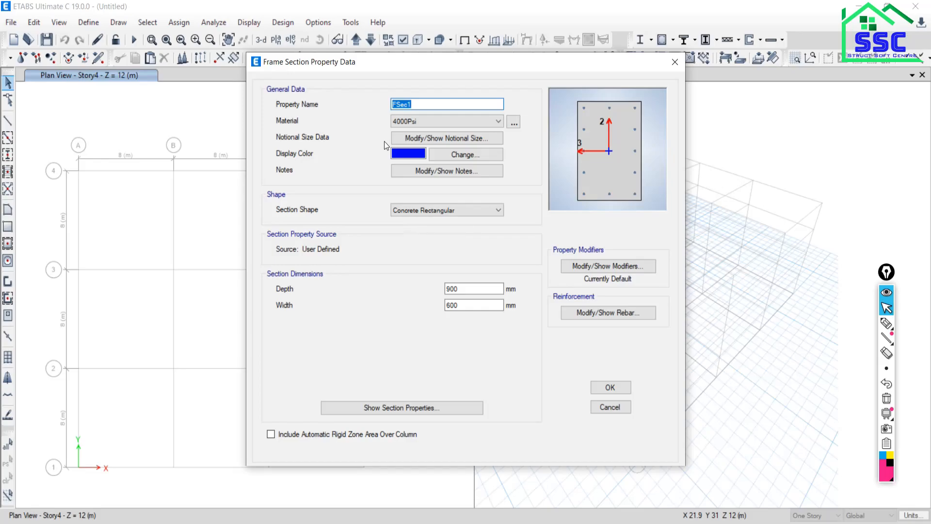
text(CM230X600M20)
click(420, 124)
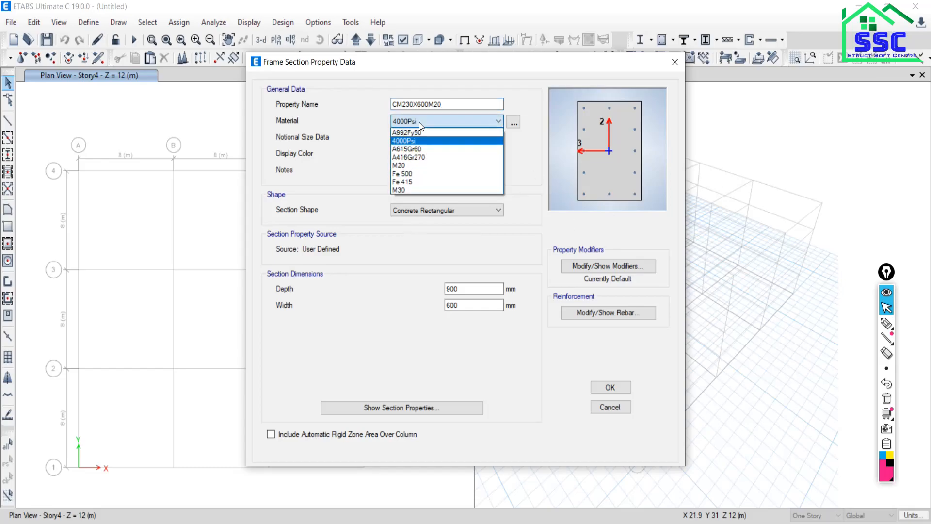
click(410, 166)
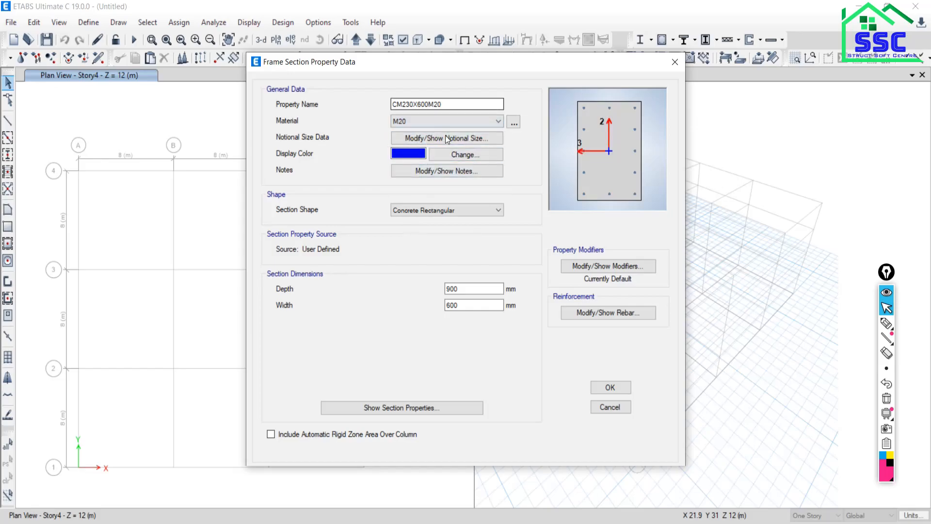
Give the CM230X600M20 section a dark purple display colour and set its width to 230 mm and depth to 600 mm
click(412, 153)
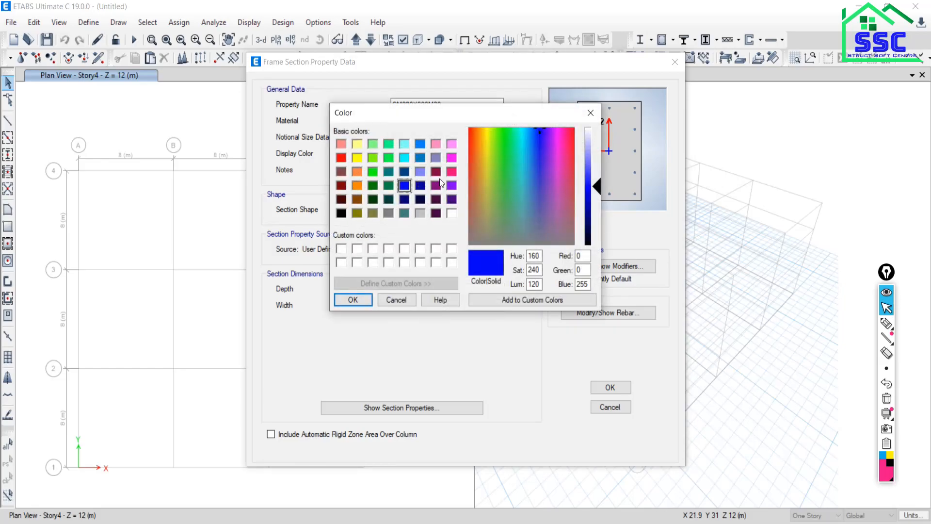
click(436, 213)
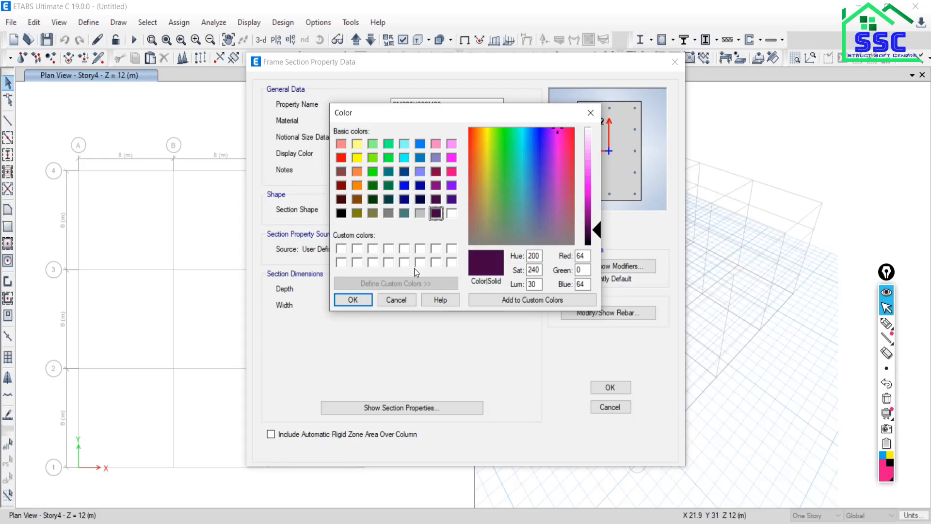
click(353, 300)
key(Tab)
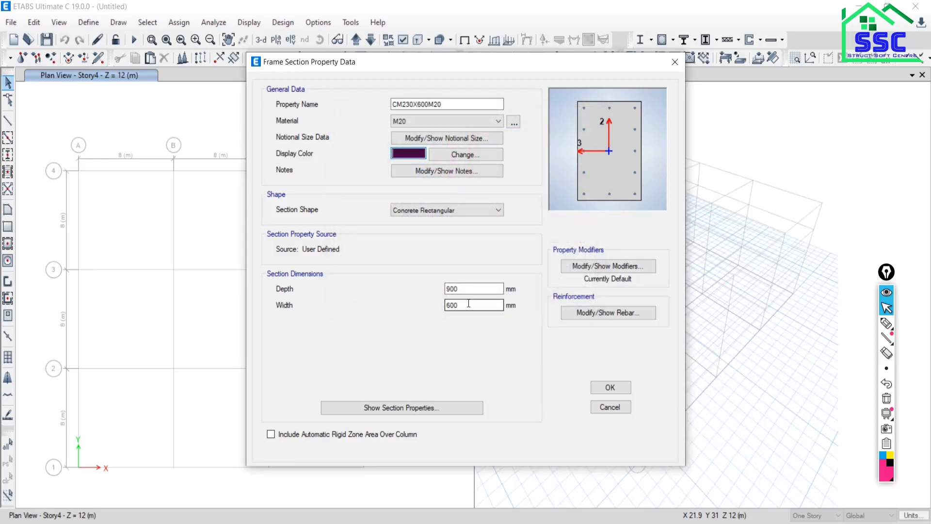
text(230)
key(shift+Tab)
text(600)
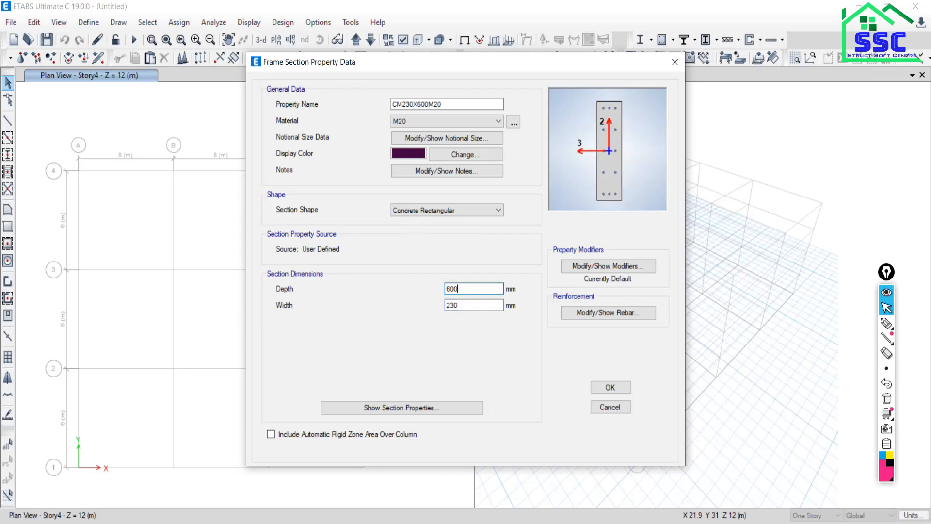
Set the column section's rebar materials to Fe 500 for longitudinal bars and Fe 415 for confinement ties
click(601, 314)
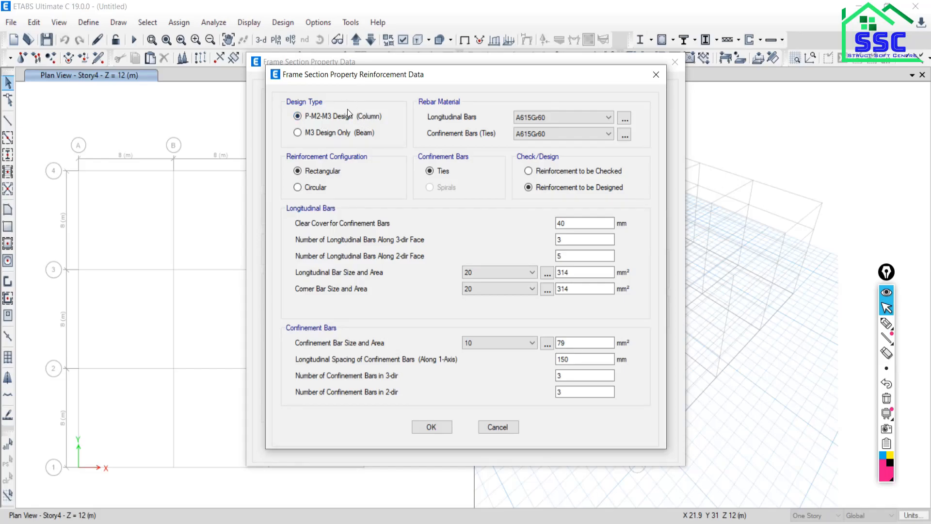
click(557, 118)
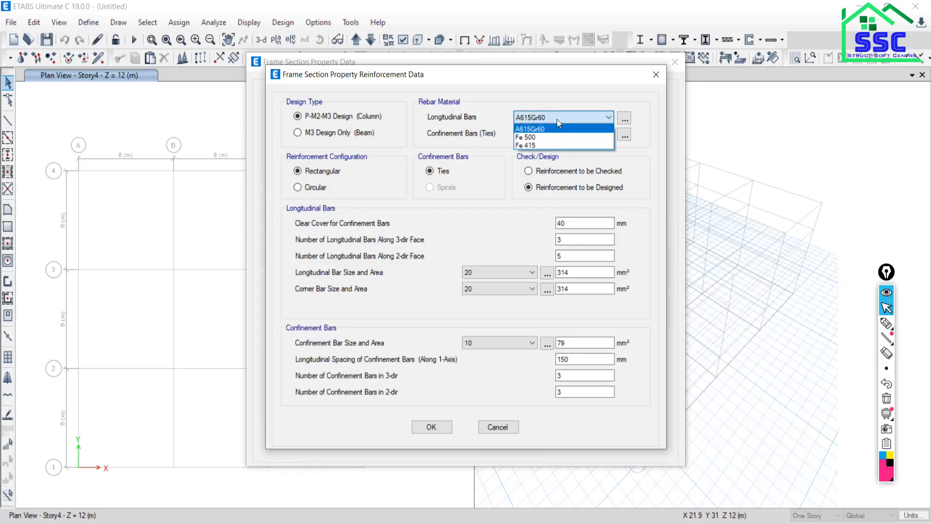
click(526, 138)
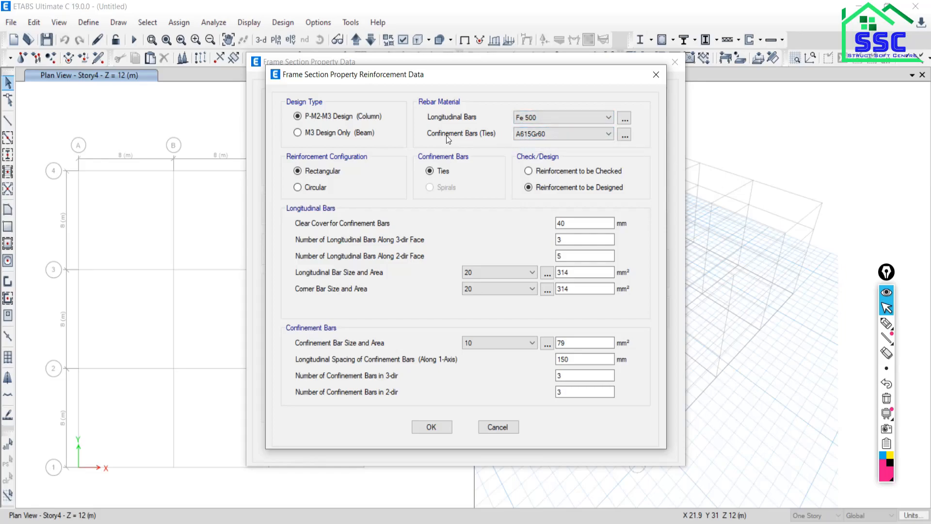
click(555, 134)
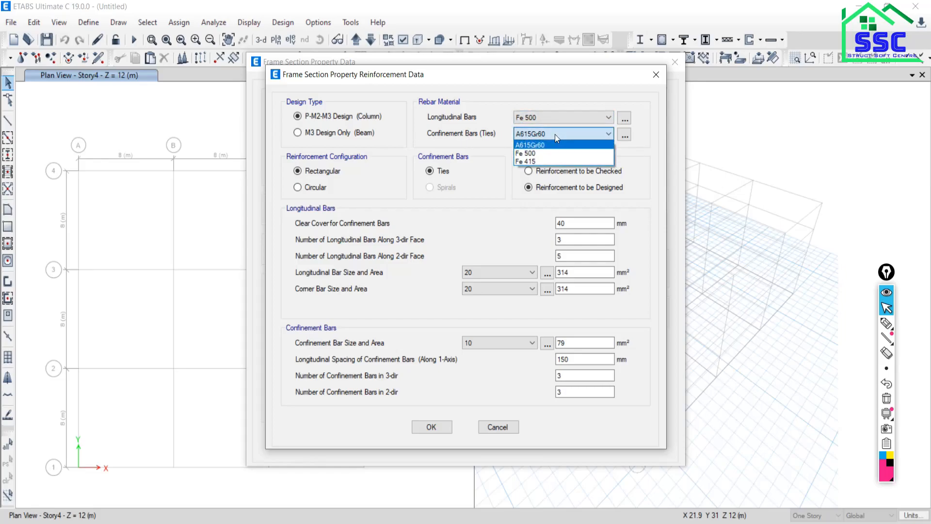
click(533, 162)
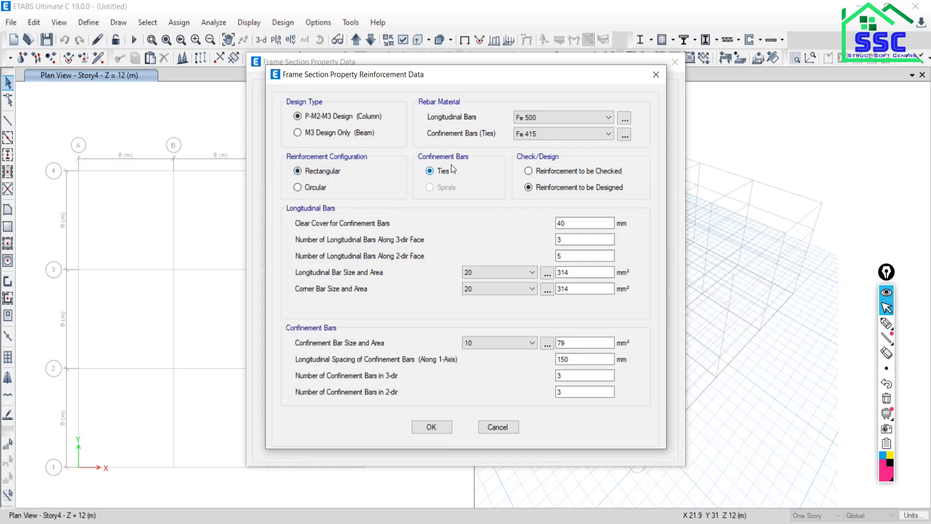
Sketch a rectangular tie with a corner hook beside the reinforcement data with the annotation pen, and erase it
click(887, 323)
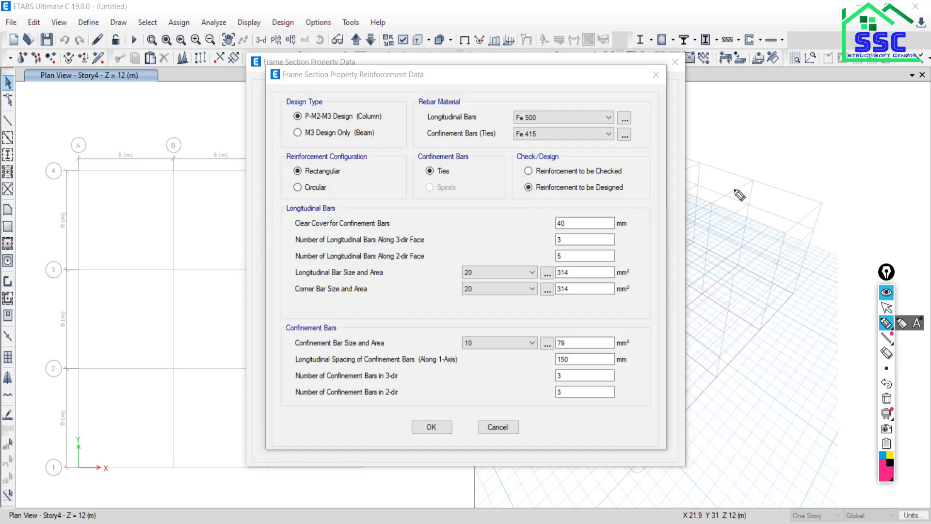
mouse_move(741, 180)
mouse_down()
mouse_move(795, 180)
mouse_move(795, 261)
mouse_move(760, 261)
mouse_move(745, 236)
mouse_move(751, 183)
mouse_move(739, 195)
mouse_move(747, 210)
mouse_up()
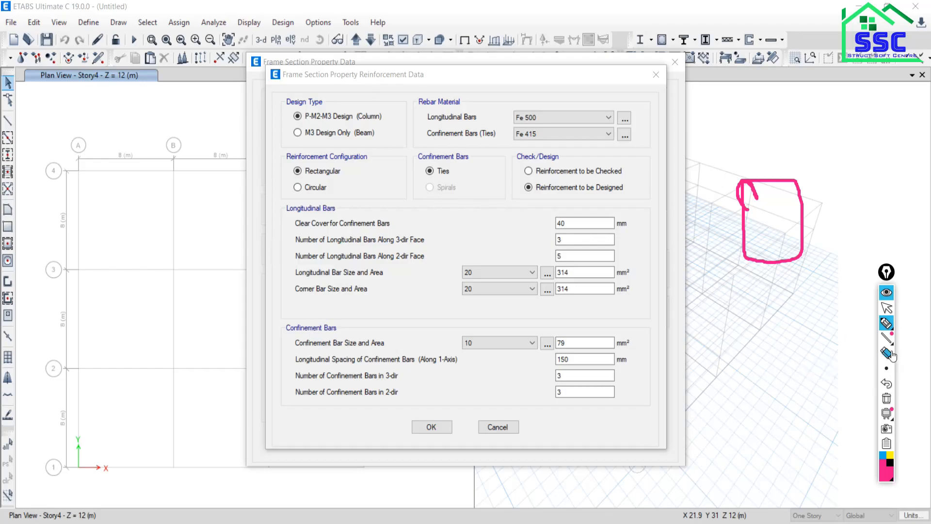
click(887, 398)
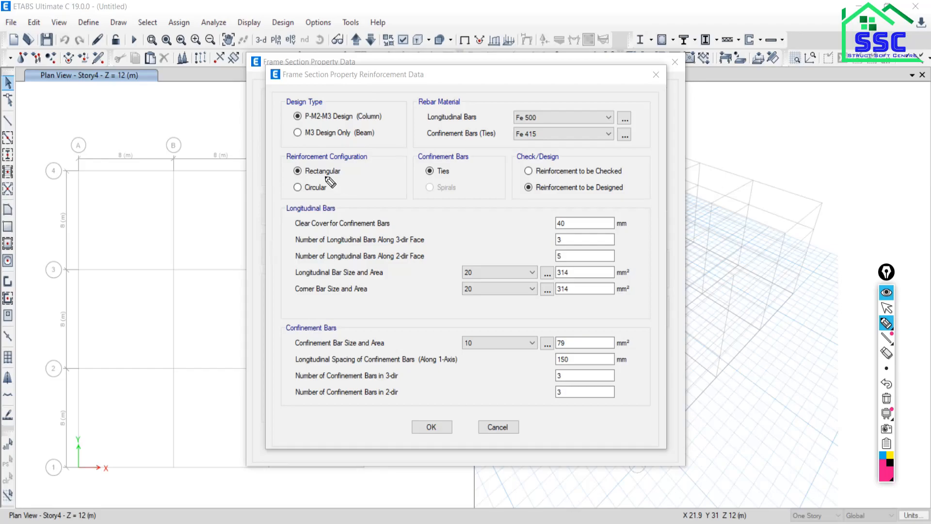
Mark the Rectangular, Ties and both Check/Design options with pen ticks, erase the marks, and return to the normal cursor
drag(286, 170, 336, 152)
drag(418, 177, 456, 167)
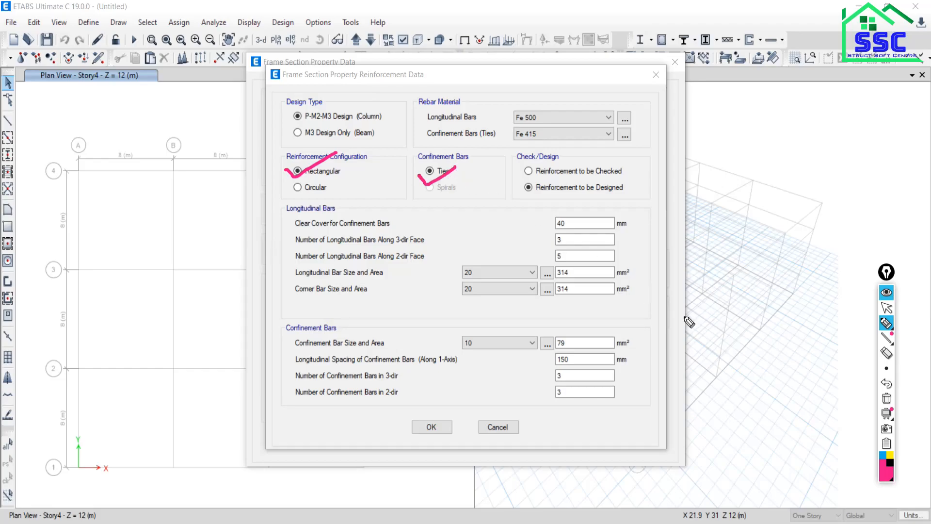
click(887, 398)
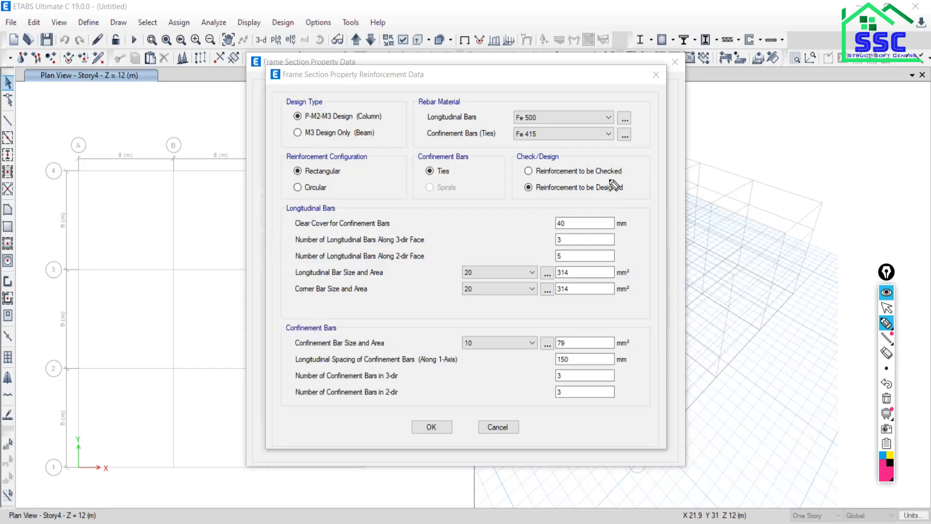
drag(513, 172, 568, 155)
drag(514, 190, 568, 180)
click(887, 398)
click(887, 307)
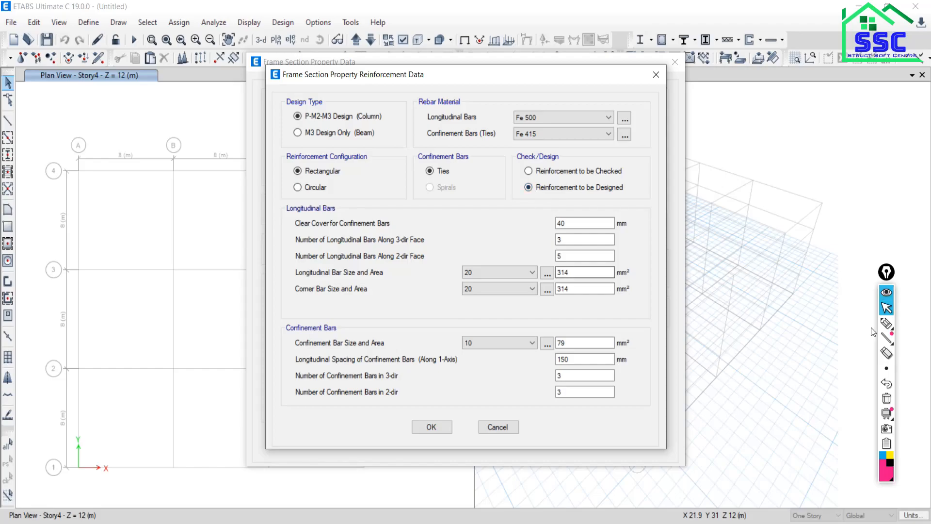
Handwrite the column's cross-section size beside the reinforcement data with the annotation pen
click(887, 323)
drag(726, 158, 733, 192)
drag(745, 161, 750, 183)
mouse_move(785, 166)
mouse_down()
mouse_move(776, 171)
mouse_move(801, 180)
mouse_move(794, 190)
mouse_up()
drag(796, 177, 806, 193)
mouse_move(830, 162)
mouse_down()
mouse_move(825, 181)
mouse_move(848, 183)
mouse_move(842, 160)
mouse_up()
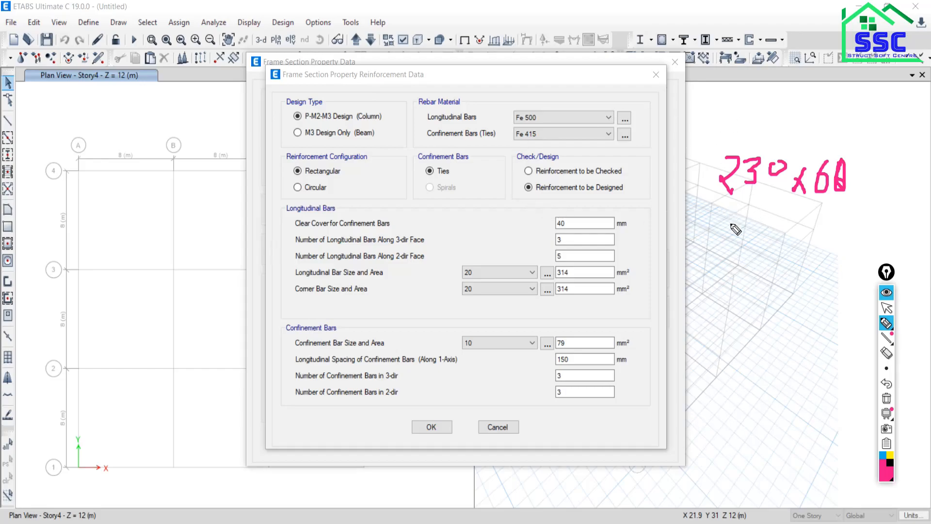
Sketch a 3D column with a load arrow on its top face below the size note, and erase all annotations
drag(733, 222, 733, 400)
drag(733, 224, 782, 265)
drag(794, 232, 782, 263)
drag(749, 203, 719, 234)
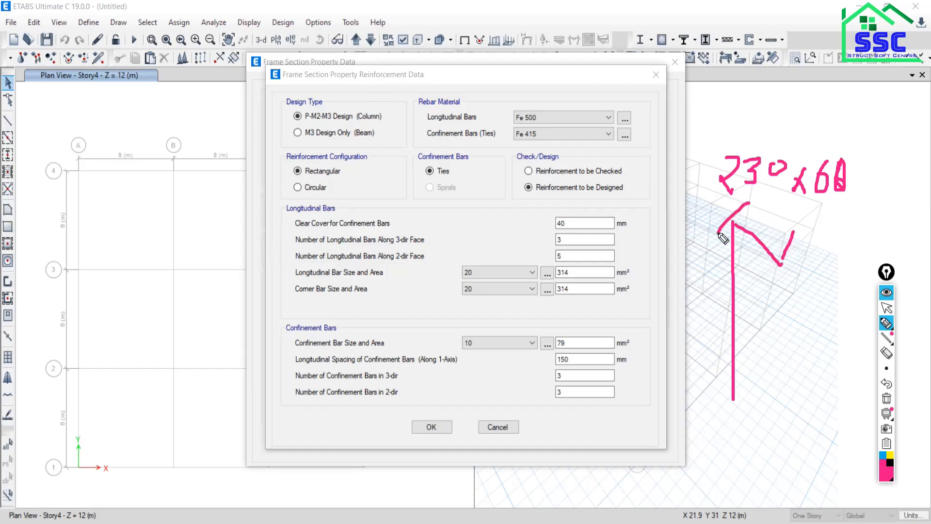
mouse_move(756, 193)
mouse_down()
mouse_move(814, 226)
mouse_move(810, 392)
mouse_up()
drag(778, 258, 773, 384)
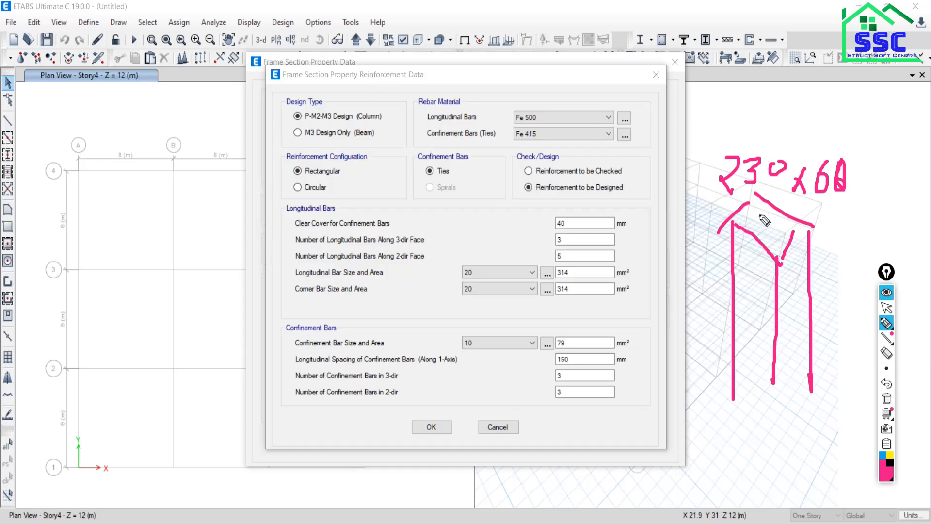
mouse_move(756, 128)
mouse_down()
mouse_move(760, 189)
mouse_move(772, 202)
mouse_move(746, 217)
mouse_up()
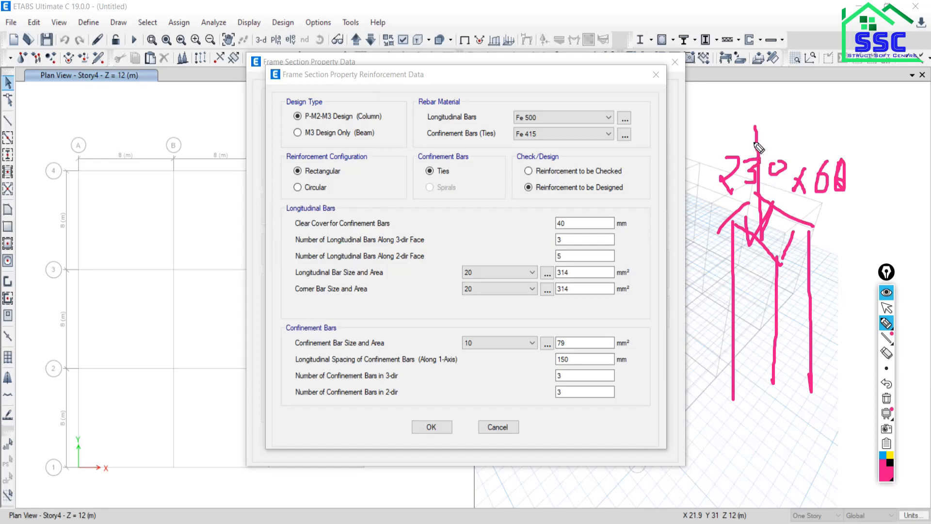
mouse_move(756, 193)
mouse_down()
mouse_move(732, 222)
mouse_move(766, 241)
mouse_move(792, 237)
mouse_move(778, 264)
mouse_up()
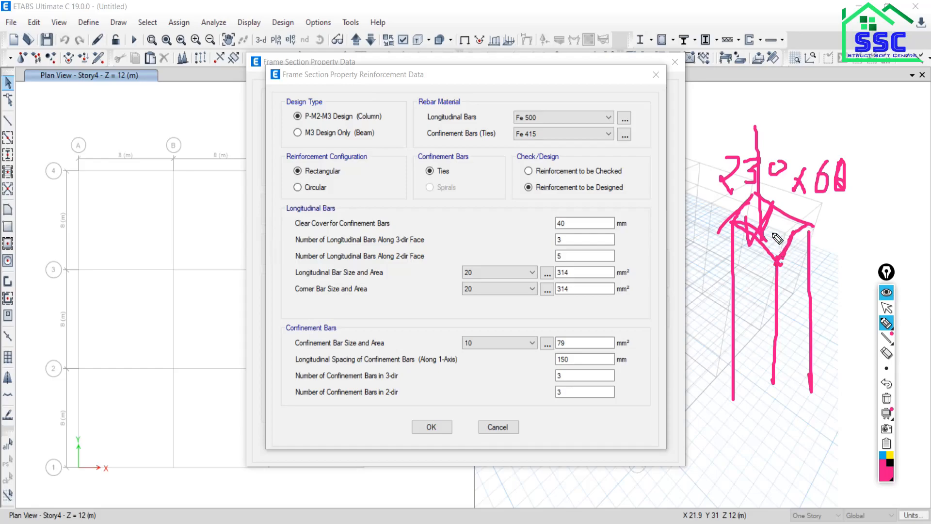
mouse_move(766, 113)
mouse_down()
mouse_move(730, 132)
mouse_move(778, 189)
mouse_move(789, 127)
mouse_move(778, 126)
mouse_up()
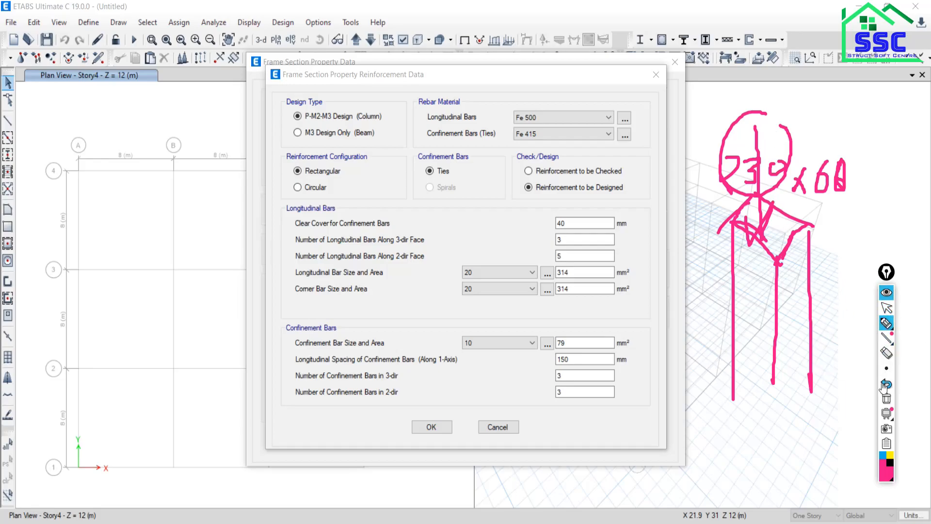
click(886, 399)
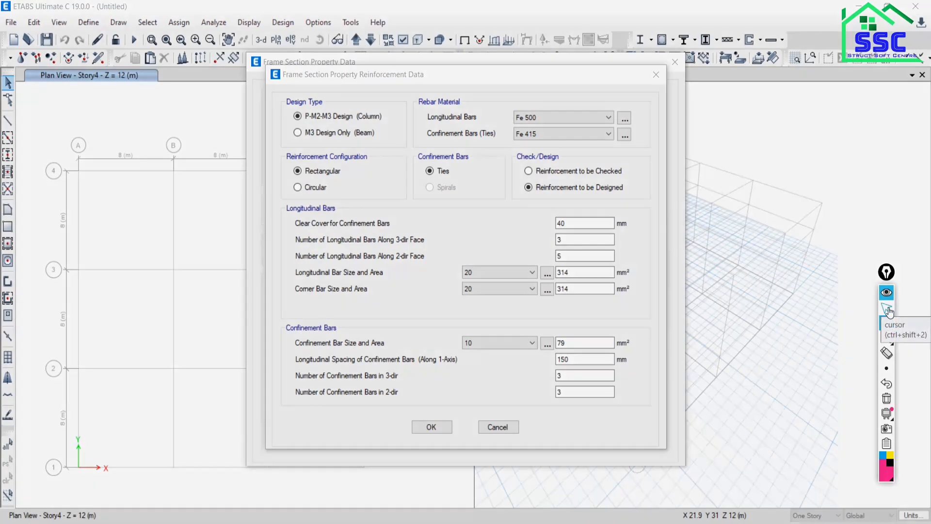
click(888, 309)
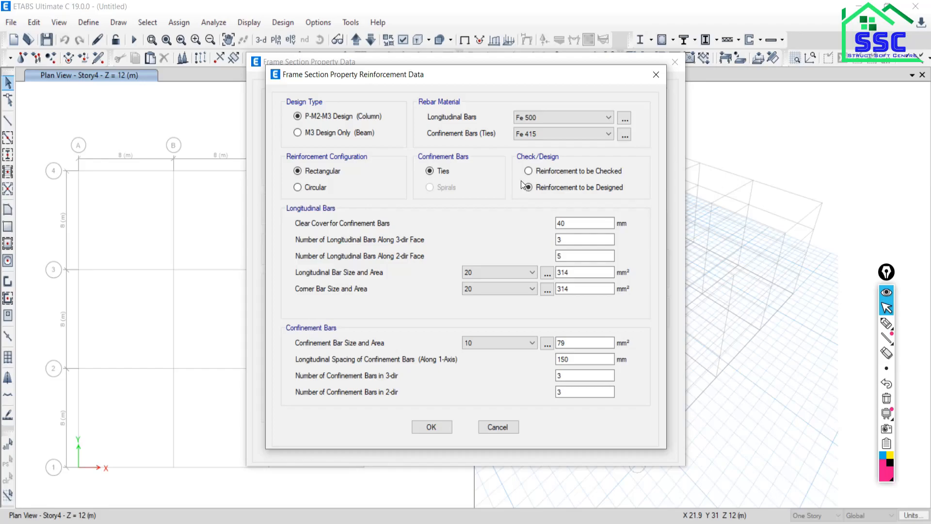
Circle the Reinforcement to be Designed option with the annotation pen and erase the mark
click(887, 323)
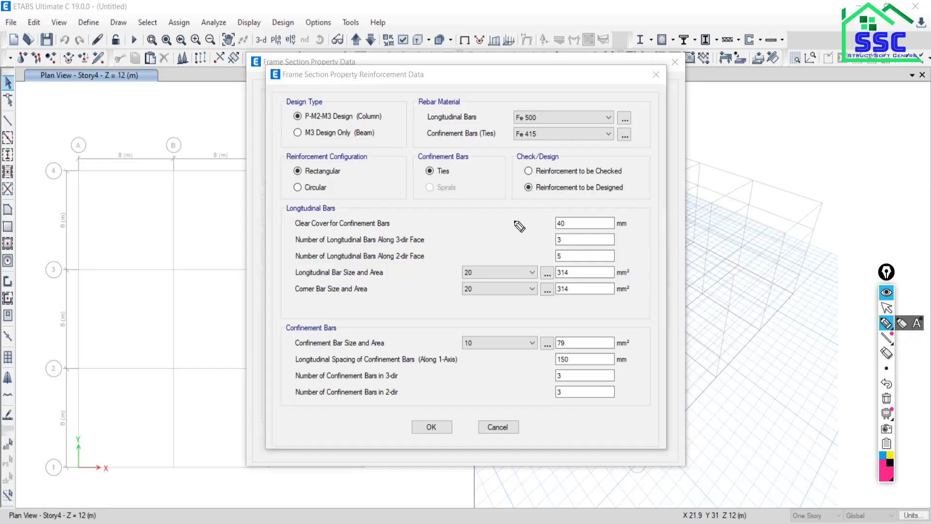
mouse_move(528, 190)
mouse_down()
mouse_move(627, 208)
mouse_move(642, 181)
mouse_move(513, 176)
mouse_move(533, 196)
mouse_up()
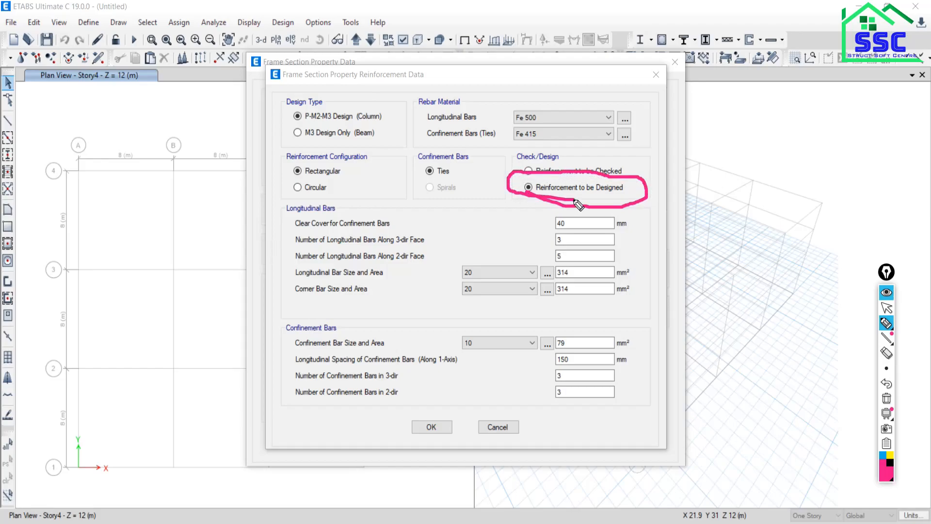
click(887, 398)
Circle the Reinforcement to be Checked option with the annotation pen, handwrite D/C beside the dialog, and erase the marks
mouse_move(497, 163)
mouse_down()
mouse_move(610, 160)
mouse_move(639, 175)
mouse_move(528, 181)
mouse_move(503, 175)
mouse_move(499, 164)
mouse_up()
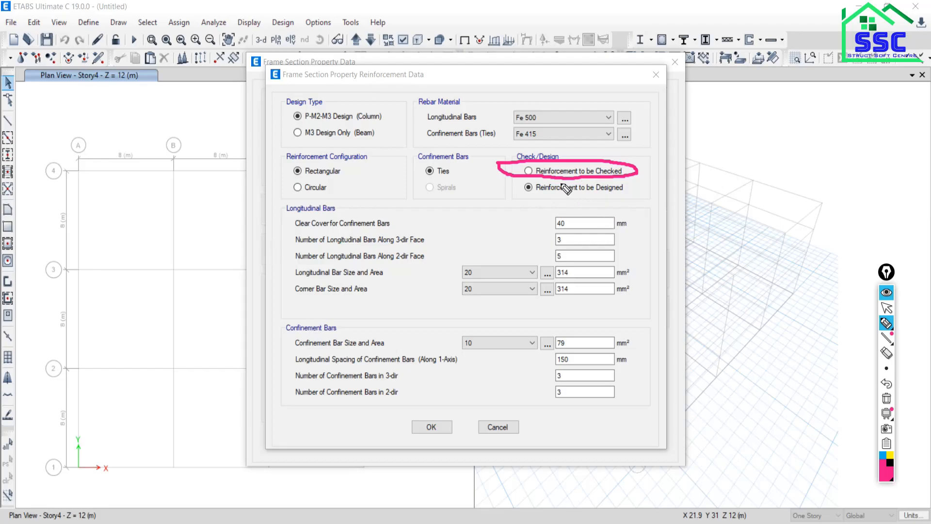
drag(707, 155, 707, 188)
mouse_move(707, 154)
mouse_down()
mouse_move(723, 166)
mouse_move(719, 188)
mouse_move(703, 187)
mouse_up()
drag(746, 151, 727, 217)
mouse_move(752, 184)
mouse_down()
mouse_move(746, 204)
mouse_move(763, 214)
mouse_move(766, 196)
mouse_up()
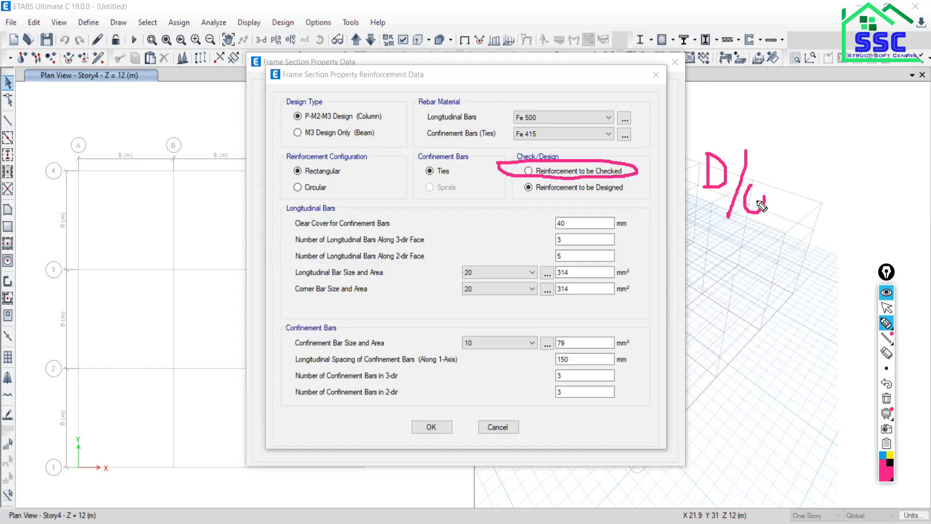
click(887, 398)
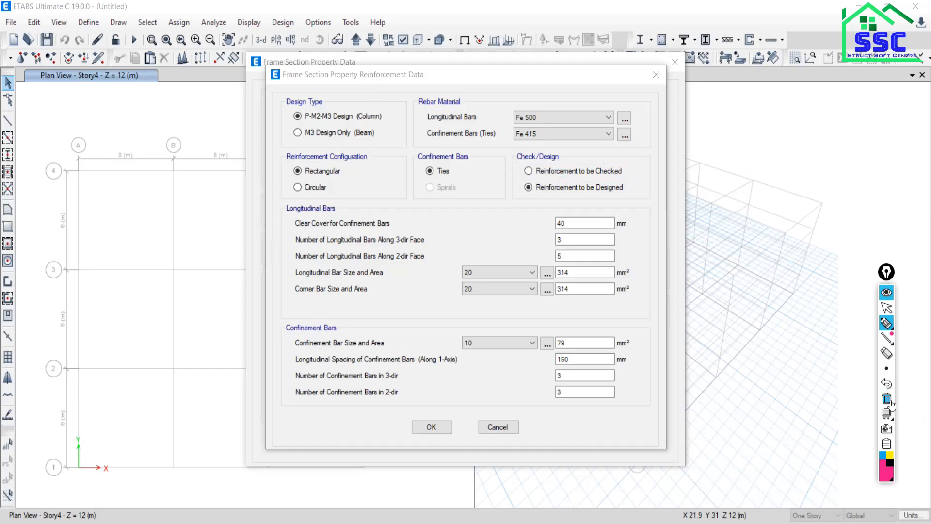
Circle the Reinforcement to be Designed option, handwrite "Req" beside the dialog, and erase all annotations
mouse_move(531, 176)
mouse_down()
mouse_move(510, 193)
mouse_move(592, 213)
mouse_move(641, 194)
mouse_move(612, 176)
mouse_move(532, 170)
mouse_up()
mouse_move(736, 128)
mouse_down()
mouse_move(737, 164)
mouse_move(749, 140)
mouse_move(747, 156)
mouse_move(774, 193)
mouse_up()
mouse_move(779, 152)
mouse_down()
mouse_move(799, 191)
mouse_move(826, 170)
mouse_move(823, 225)
mouse_up()
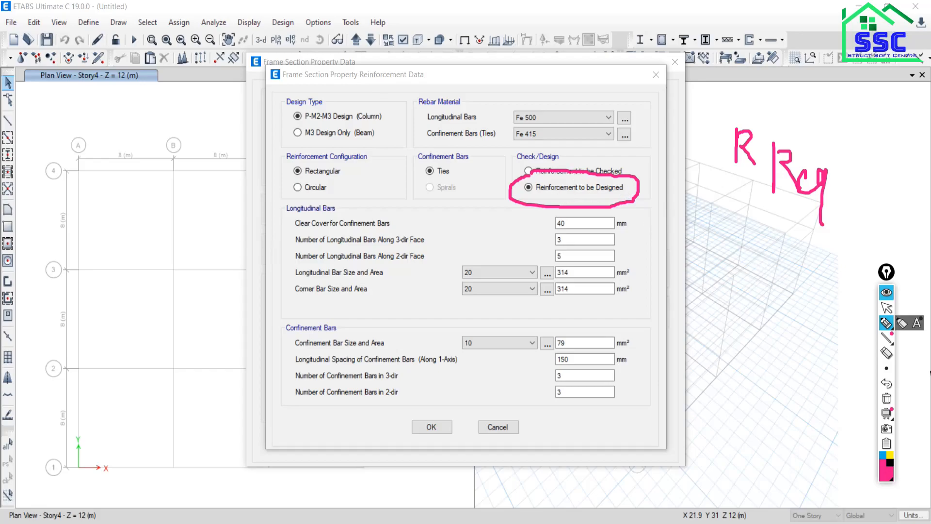
click(887, 398)
Circle the Reinforcement to be Checked option and sketch a rectangular column section with six reinforcement bars beside the dialog
mouse_move(517, 160)
mouse_down()
mouse_move(633, 164)
mouse_move(596, 180)
mouse_move(545, 180)
mouse_move(509, 175)
mouse_move(513, 164)
mouse_up()
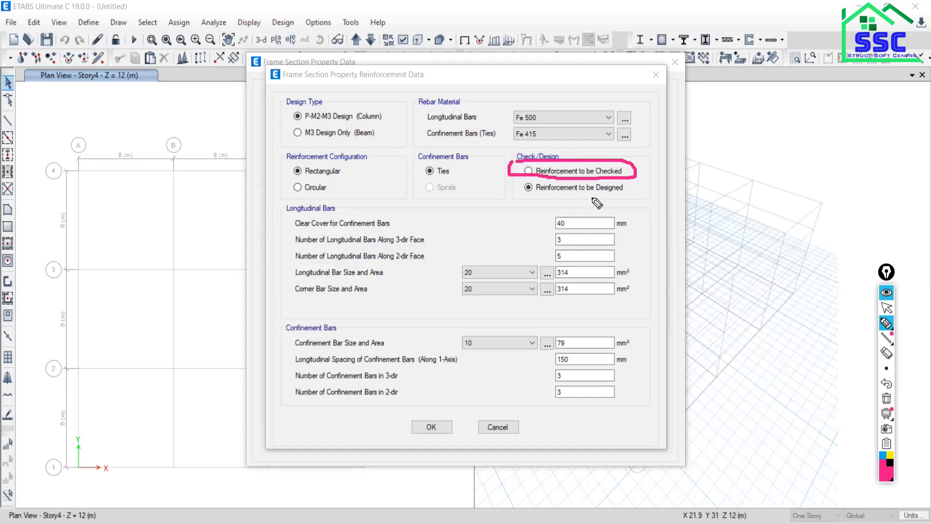
mouse_move(732, 148)
mouse_down()
mouse_move(725, 294)
mouse_move(790, 333)
mouse_move(805, 286)
mouse_move(812, 186)
mouse_move(798, 144)
mouse_move(732, 144)
mouse_up()
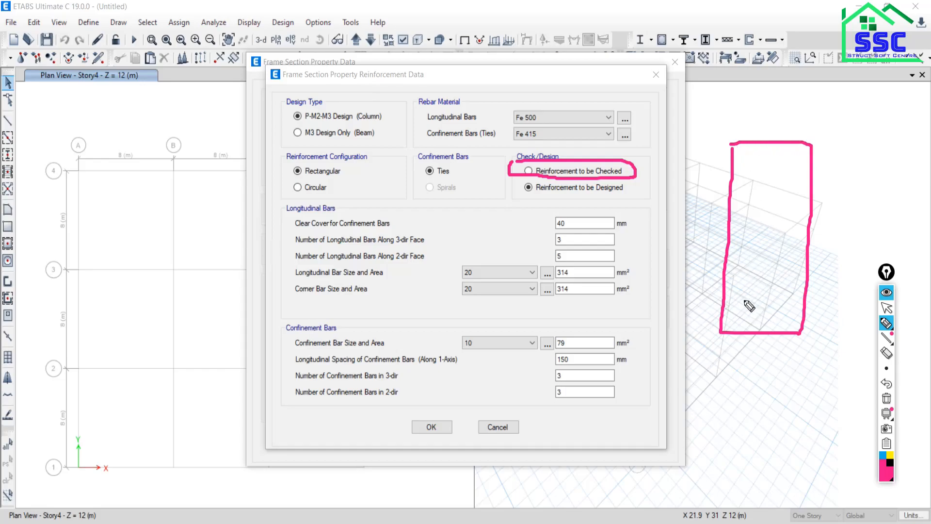
mouse_move(739, 302)
mouse_down()
mouse_move(744, 314)
mouse_move(749, 299)
mouse_move(798, 309)
mouse_move(792, 302)
mouse_up()
mouse_move(742, 240)
mouse_down()
mouse_move(742, 248)
mouse_move(751, 238)
mouse_move(785, 252)
mouse_move(796, 236)
mouse_up()
mouse_move(749, 170)
mouse_down()
mouse_move(754, 181)
mouse_move(749, 172)
mouse_move(800, 184)
mouse_move(792, 175)
mouse_up()
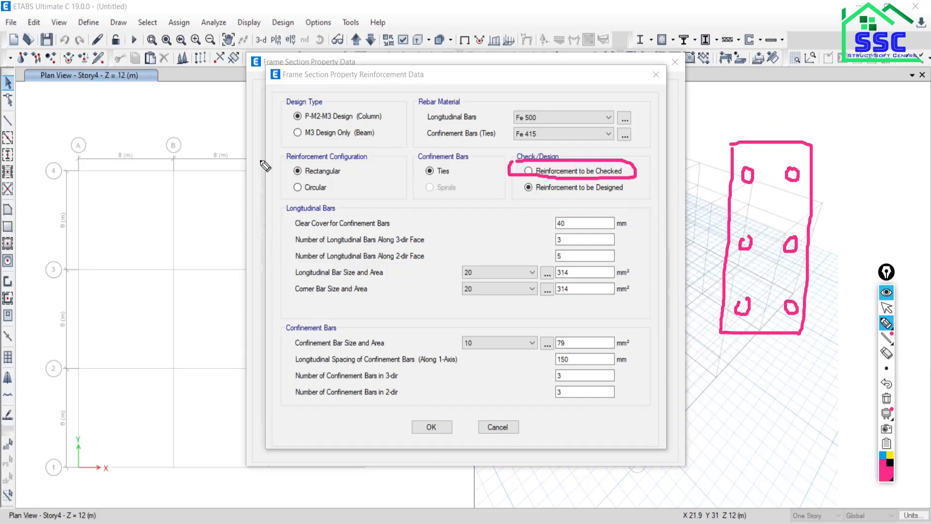
Handwrite the D/C ratio over the plan view with a curved stroke from the D and an equals sign below
mouse_move(39, 136)
mouse_down()
mouse_move(36, 183)
mouse_move(62, 158)
mouse_move(27, 186)
mouse_up()
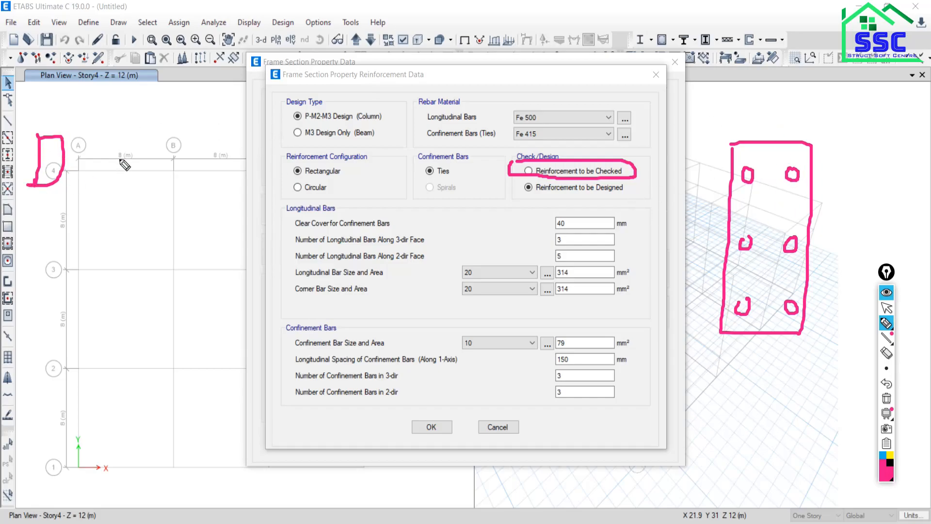
drag(89, 140, 4, 245)
drag(87, 192, 106, 221)
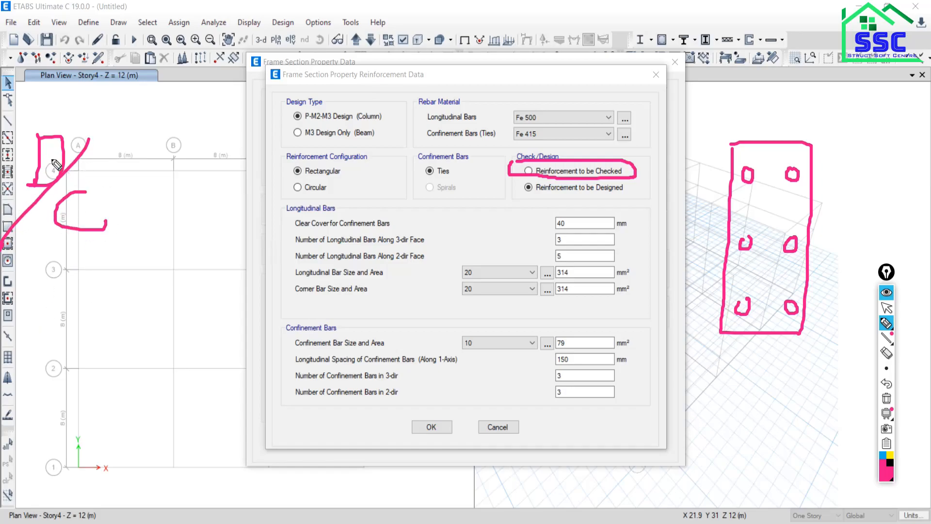
mouse_move(56, 137)
mouse_down()
mouse_move(105, 106)
mouse_move(133, 122)
mouse_up()
mouse_move(57, 293)
mouse_down()
mouse_move(89, 290)
mouse_move(111, 310)
mouse_up()
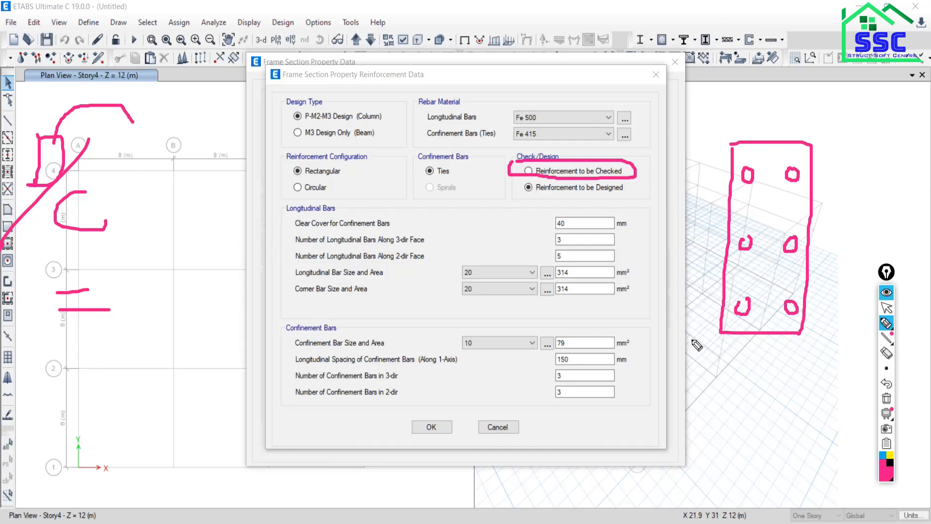
Add a load arrow labelled 100 to the column sketch, write 100 after the equals sign, mark leader lines, and outline the column
drag(769, 81, 775, 140)
mouse_move(794, 96)
mouse_down()
mouse_move(794, 114)
mouse_move(820, 102)
mouse_up()
mouse_move(132, 254)
mouse_down()
mouse_move(131, 287)
mouse_move(157, 260)
mouse_move(167, 275)
mouse_move(174, 257)
mouse_up()
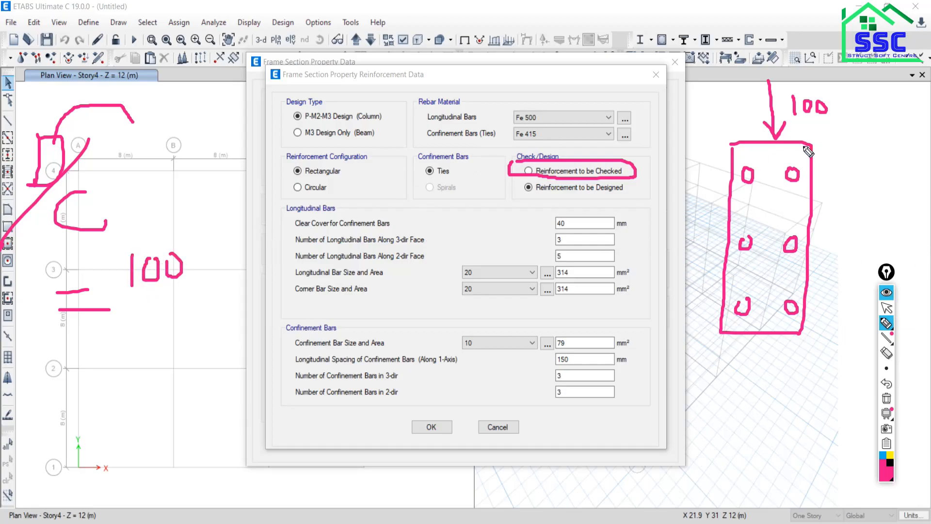
mouse_move(796, 152)
mouse_down()
mouse_move(812, 159)
mouse_move(850, 129)
mouse_up()
mouse_move(789, 173)
mouse_down()
mouse_move(798, 181)
mouse_move(839, 172)
mouse_up()
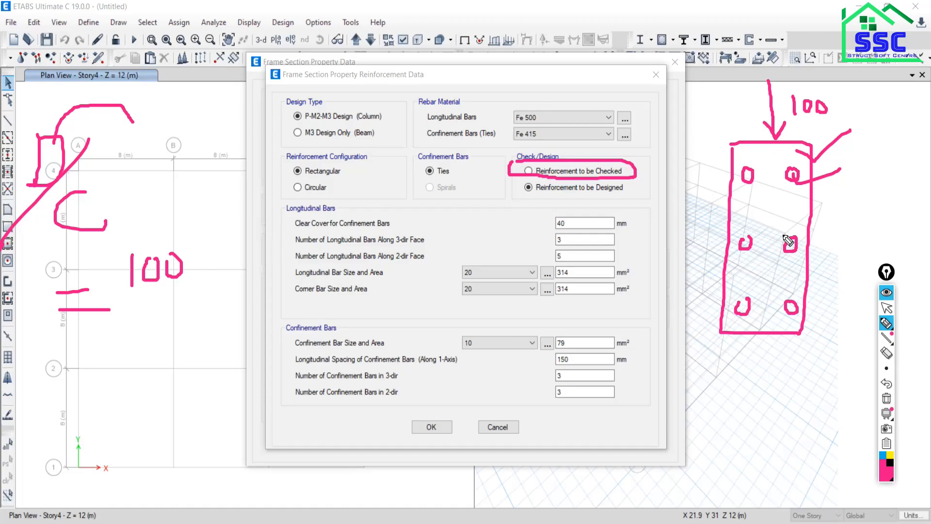
mouse_move(703, 139)
mouse_down()
mouse_move(747, 121)
mouse_move(859, 176)
mouse_up()
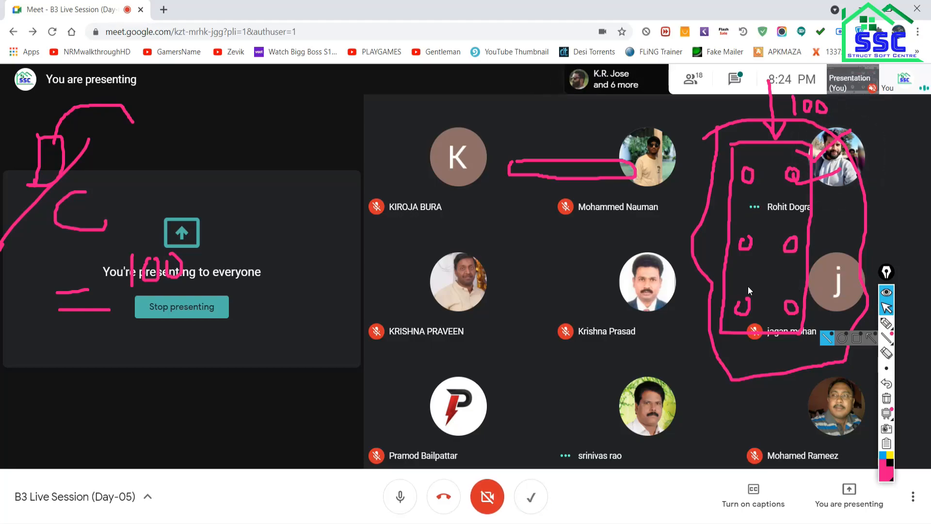
Switch to the Google Meet window and handwrite the code reference IS 456 below the ratio with the annotation pen
click(886, 323)
mouse_move(124, 345)
mouse_down()
mouse_move(141, 343)
mouse_move(130, 371)
mouse_move(154, 365)
mouse_move(144, 363)
mouse_up()
mouse_move(198, 344)
mouse_down()
mouse_move(164, 345)
mouse_move(175, 358)
mouse_move(194, 357)
mouse_up()
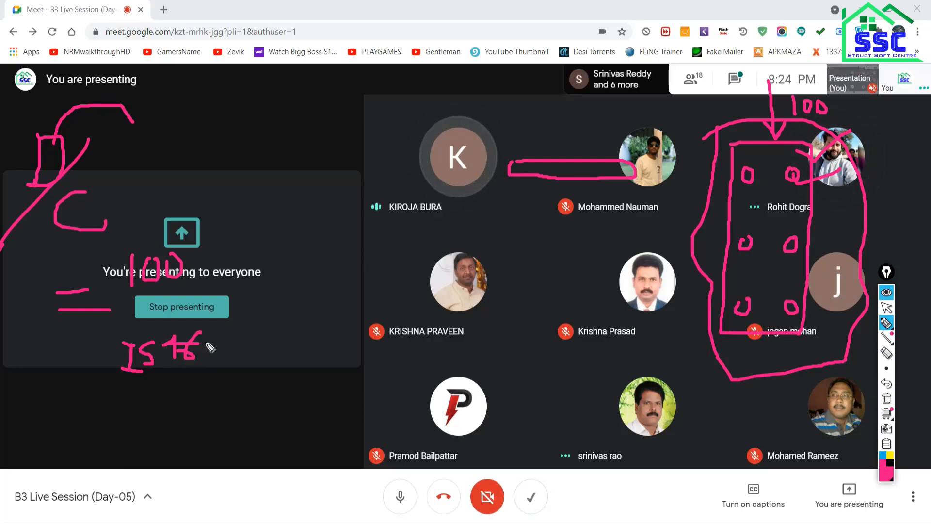
mouse_move(192, 345)
mouse_down()
mouse_move(200, 368)
mouse_move(190, 371)
mouse_move(205, 349)
mouse_move(199, 371)
mouse_up()
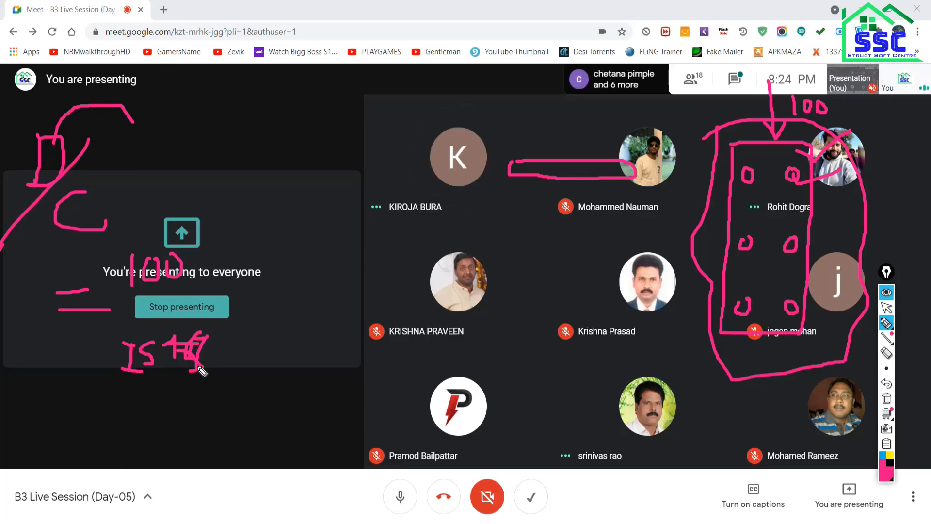
Handwrite the column capacity formula below the code reference, with the 0.4, Ac, 0.67, fy and Asc terms
mouse_move(136, 395)
mouse_down()
mouse_move(160, 395)
mouse_move(161, 407)
mouse_move(188, 402)
mouse_move(200, 388)
mouse_move(220, 403)
mouse_move(250, 403)
mouse_up()
mouse_move(247, 379)
mouse_down()
mouse_move(248, 408)
mouse_move(281, 409)
mouse_up()
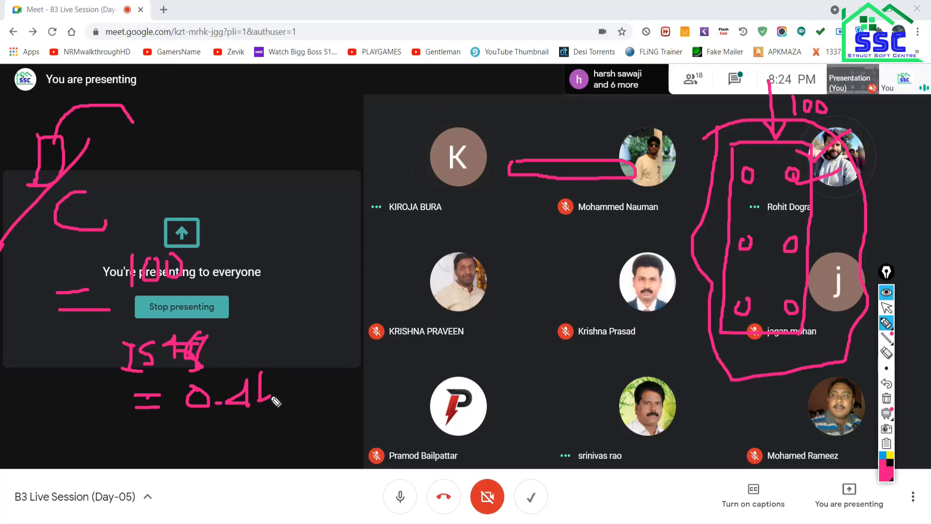
mouse_move(310, 362)
mouse_down()
mouse_move(299, 418)
mouse_move(320, 394)
mouse_move(324, 407)
mouse_up()
drag(323, 397, 325, 416)
mouse_move(349, 369)
mouse_down()
mouse_move(349, 389)
mouse_move(377, 386)
mouse_move(403, 407)
mouse_move(429, 388)
mouse_move(422, 411)
mouse_up()
click(387, 391)
mouse_move(438, 378)
mouse_down()
mouse_move(439, 442)
mouse_move(467, 421)
mouse_up()
mouse_move(474, 420)
mouse_down()
mouse_move(495, 423)
mouse_move(479, 452)
mouse_up()
mouse_move(571, 360)
mouse_down()
mouse_move(546, 403)
mouse_move(584, 400)
mouse_up()
mouse_move(550, 385)
mouse_down()
mouse_move(583, 383)
mouse_move(599, 406)
mouse_move(634, 409)
mouse_up()
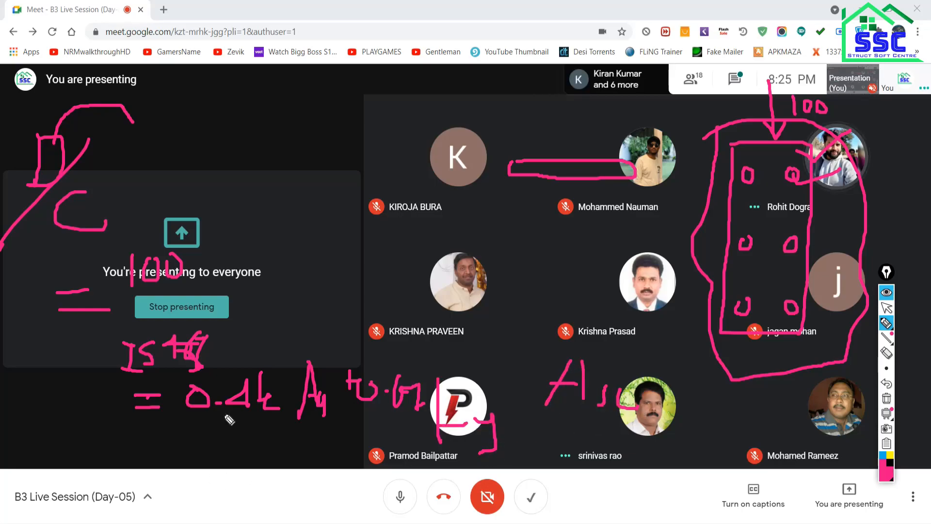
Underline the capacity formula, extend the ratio to 100/C = 100/7, and mark the numerator with an arrow
drag(196, 423, 426, 429)
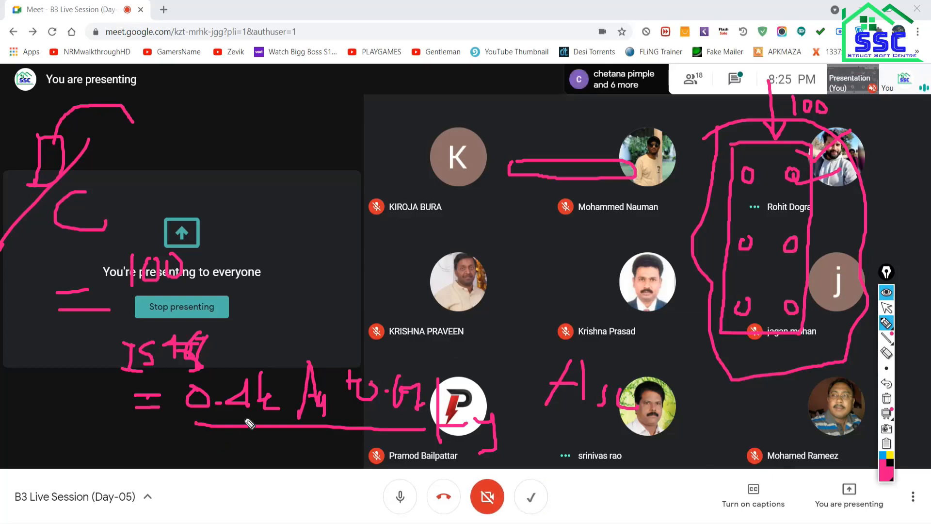
drag(201, 222, 186, 336)
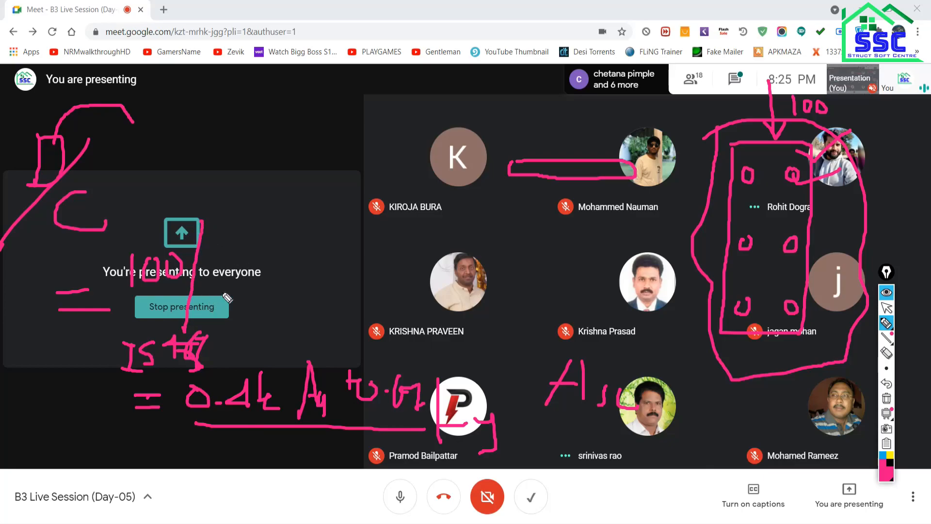
mouse_move(233, 275)
mouse_down()
mouse_move(239, 308)
mouse_move(247, 302)
mouse_up()
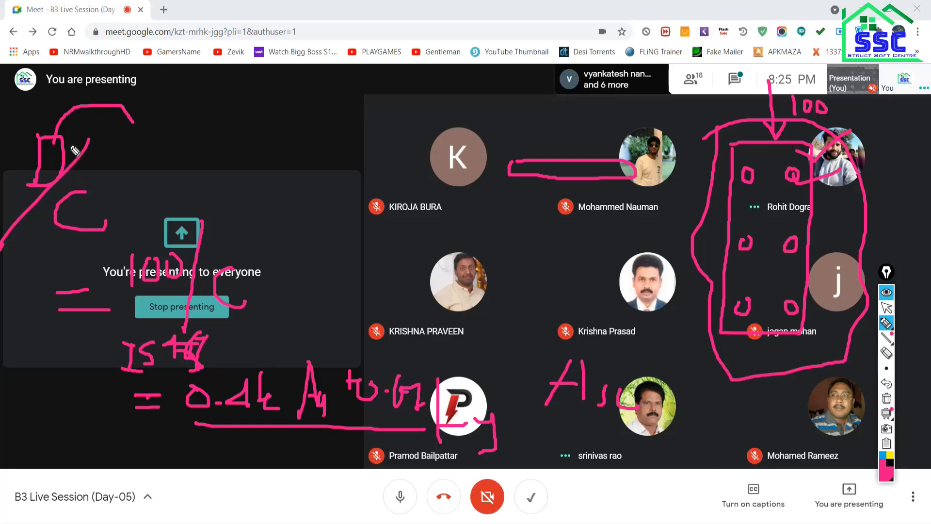
mouse_move(281, 268)
mouse_down()
mouse_move(309, 274)
mouse_move(459, 253)
mouse_up()
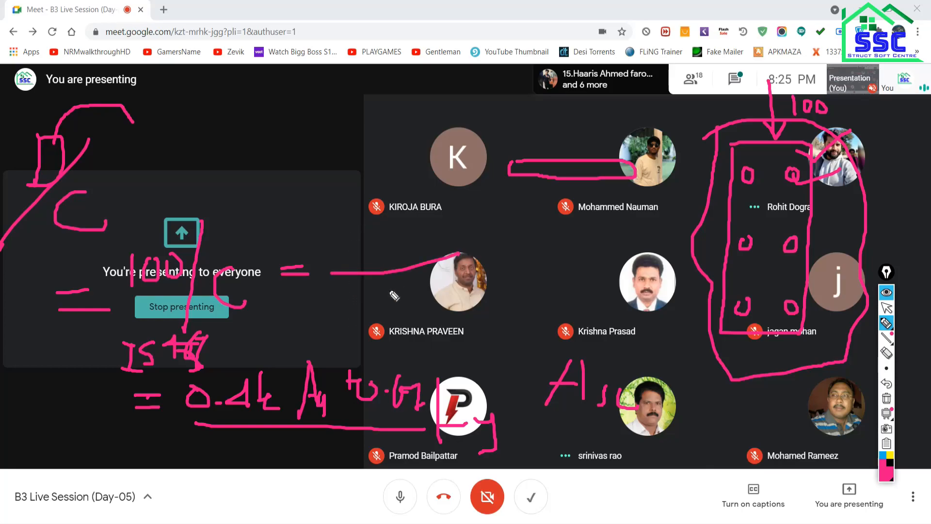
mouse_move(368, 289)
mouse_down()
mouse_move(407, 291)
mouse_move(378, 321)
mouse_up()
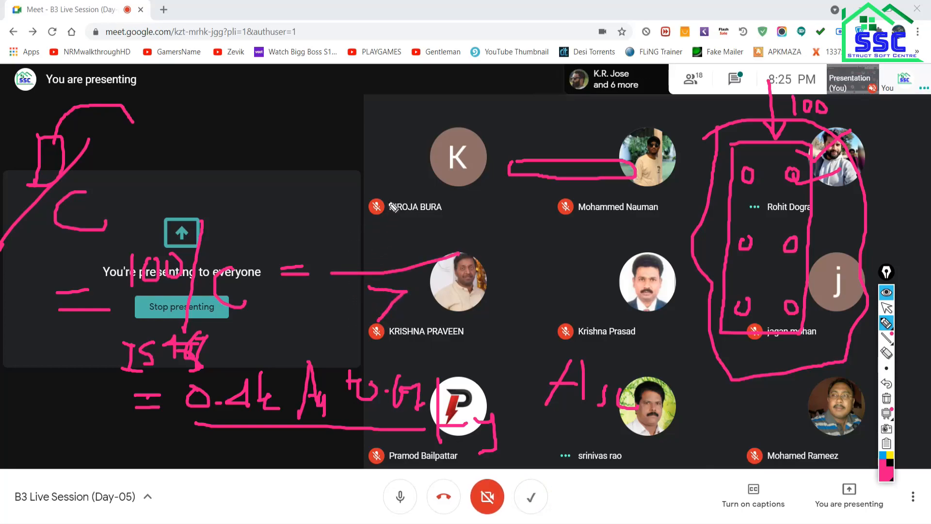
mouse_move(370, 228)
mouse_down()
mouse_move(369, 260)
mouse_move(397, 248)
mouse_move(388, 227)
mouse_up()
drag(410, 228, 408, 227)
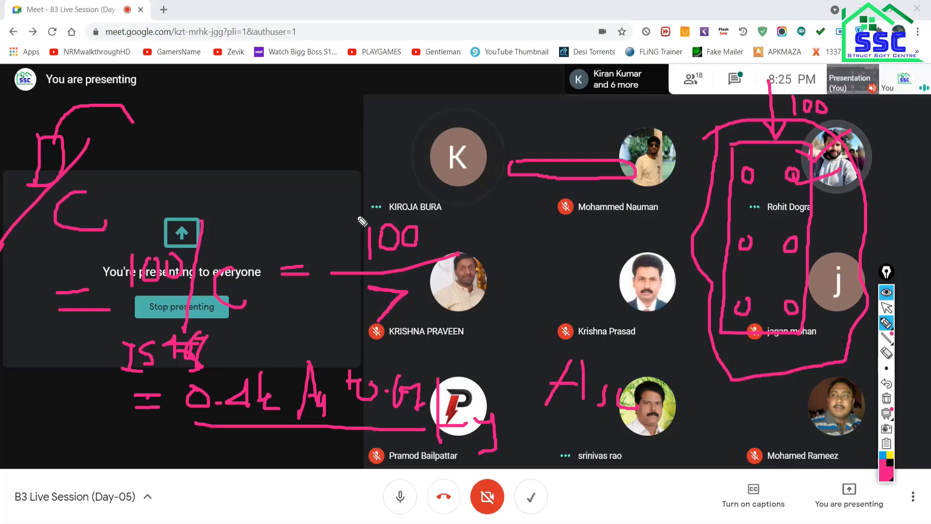
drag(340, 205, 362, 222)
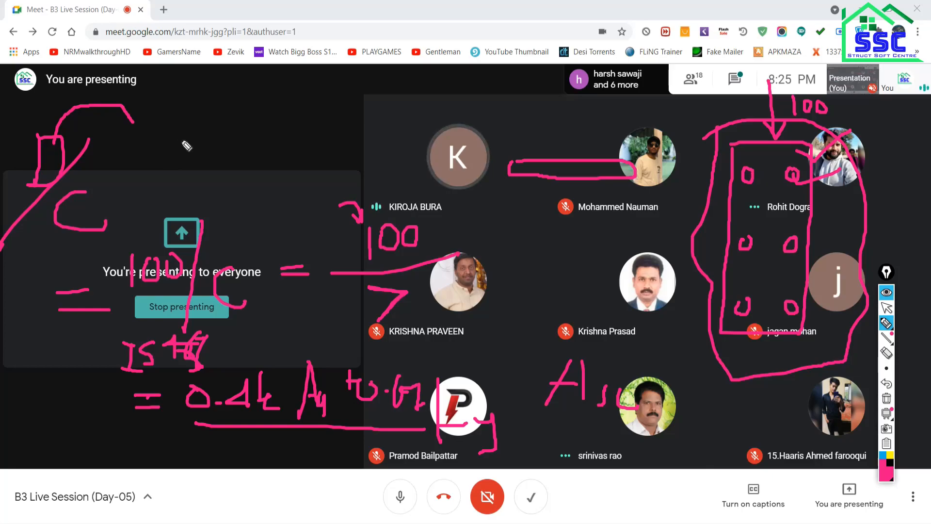
Handwrite an equals sign and "<1" beside the D/C ratio, erase all annotations, and return to the normal cursor
drag(155, 142, 173, 141)
drag(155, 158, 171, 157)
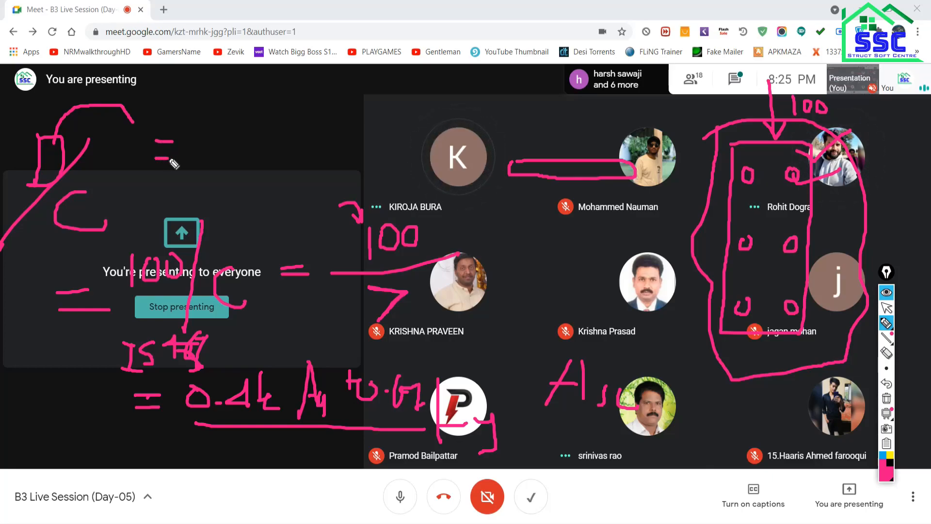
mouse_move(344, 95)
mouse_down()
mouse_move(287, 139)
mouse_move(344, 156)
mouse_move(366, 145)
mouse_up()
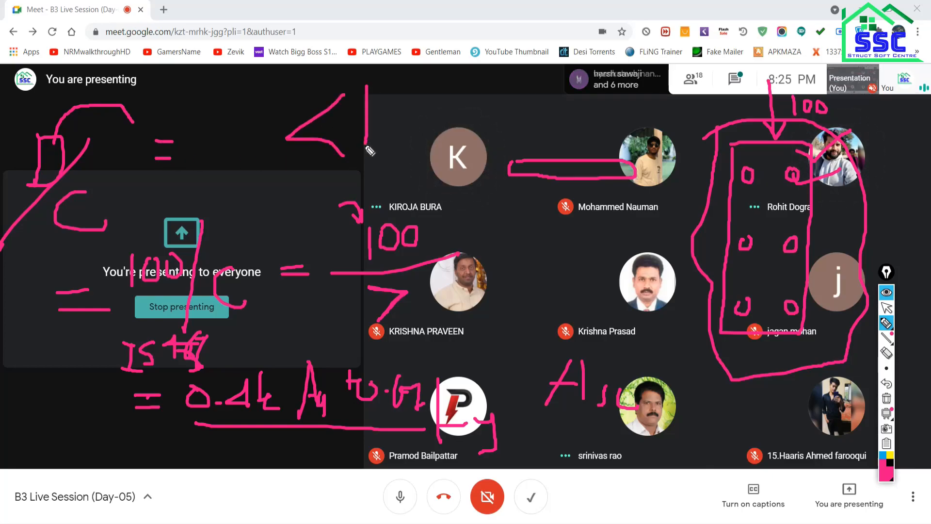
click(886, 399)
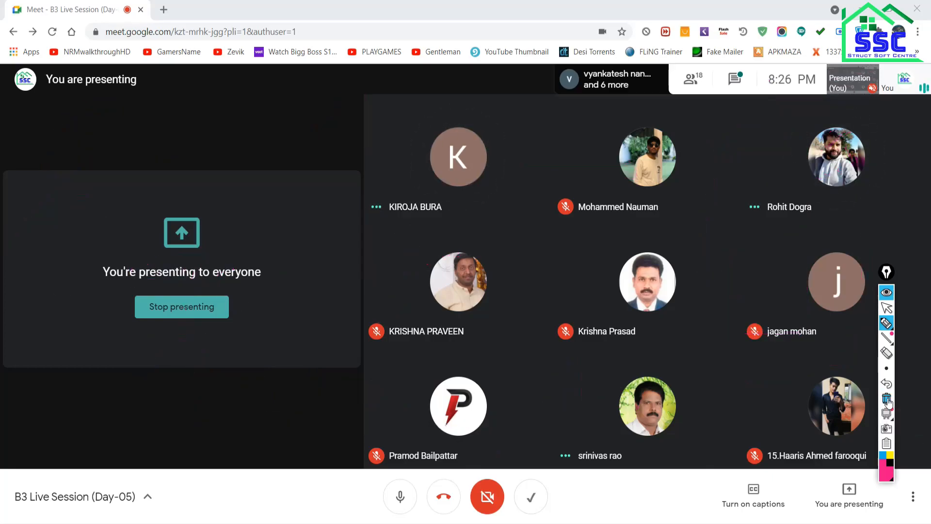
click(887, 309)
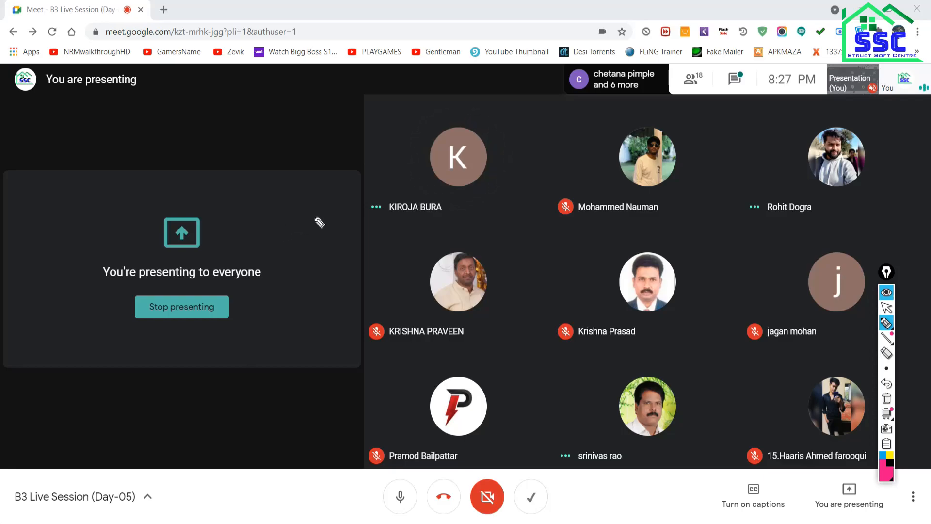
Handwrite a short note starting with 2 over the meeting window with the annotation pen
drag(347, 133, 384, 178)
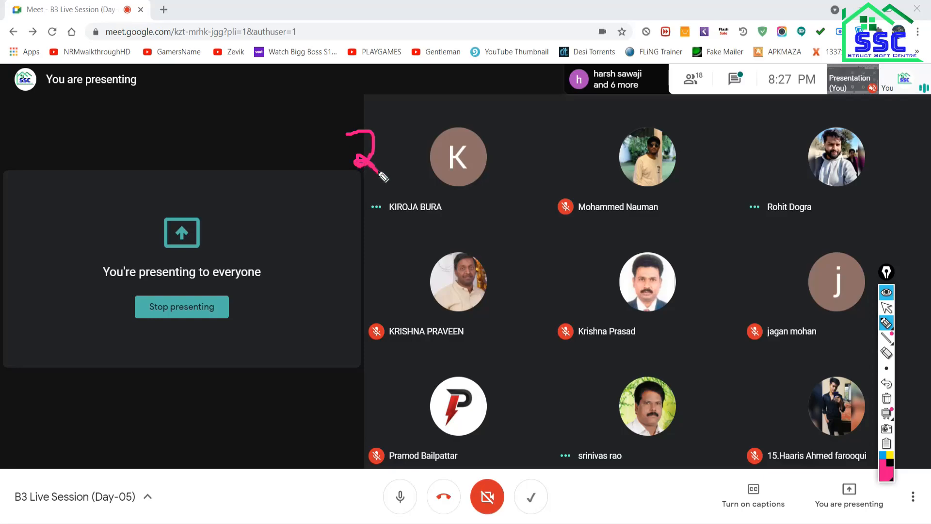
drag(395, 132, 395, 169)
mouse_move(435, 125)
mouse_down()
mouse_move(440, 186)
mouse_move(478, 145)
mouse_move(451, 168)
mouse_up()
Sketch a four-sided slab frame on three column lines below the note, restore the normal cursor, and switch back to ETABS
mouse_move(251, 223)
mouse_down()
mouse_move(174, 257)
mouse_move(106, 268)
mouse_up()
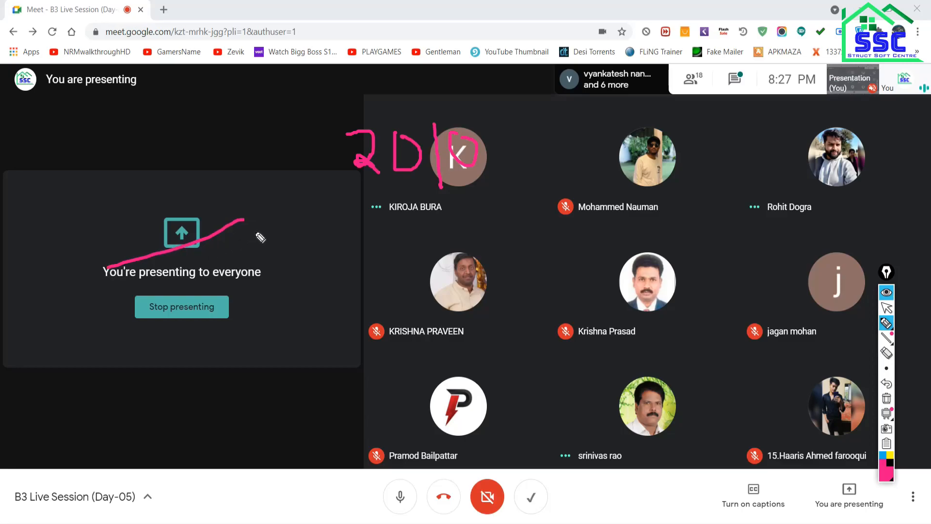
drag(251, 224, 292, 333)
mouse_move(94, 267)
mouse_down()
mouse_move(261, 323)
mouse_move(280, 427)
mouse_up()
drag(102, 270, 102, 383)
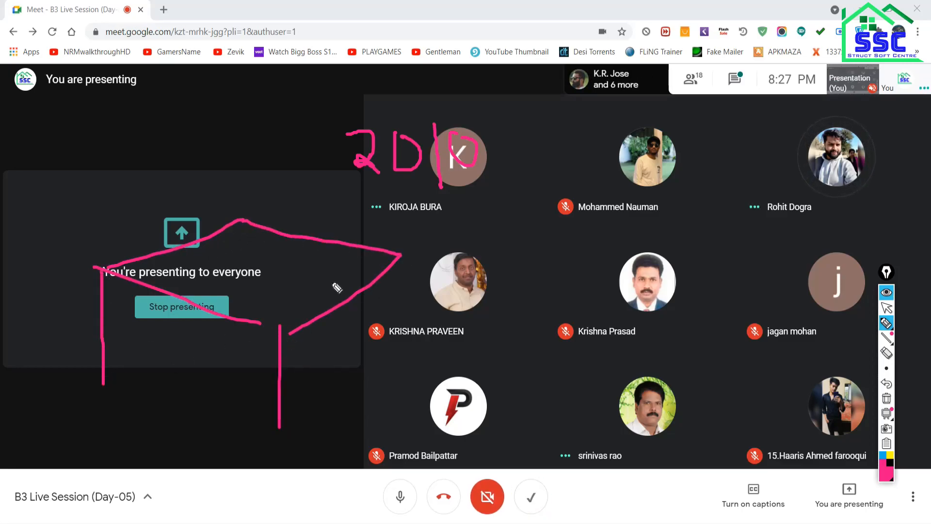
drag(402, 253, 403, 388)
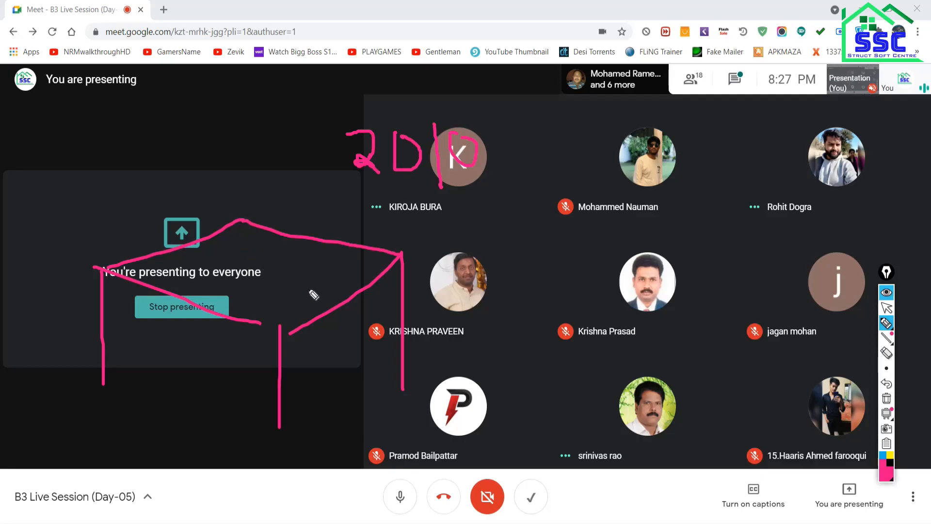
drag(262, 323, 280, 328)
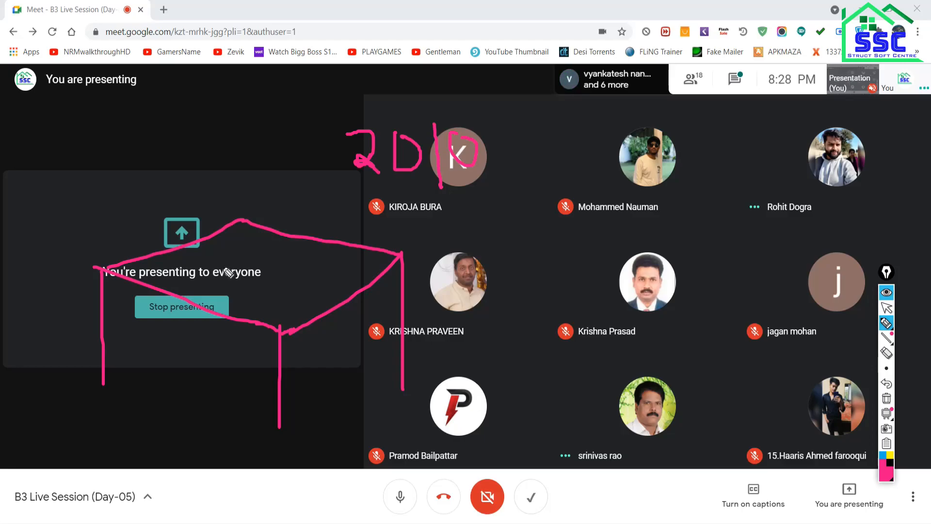
click(887, 307)
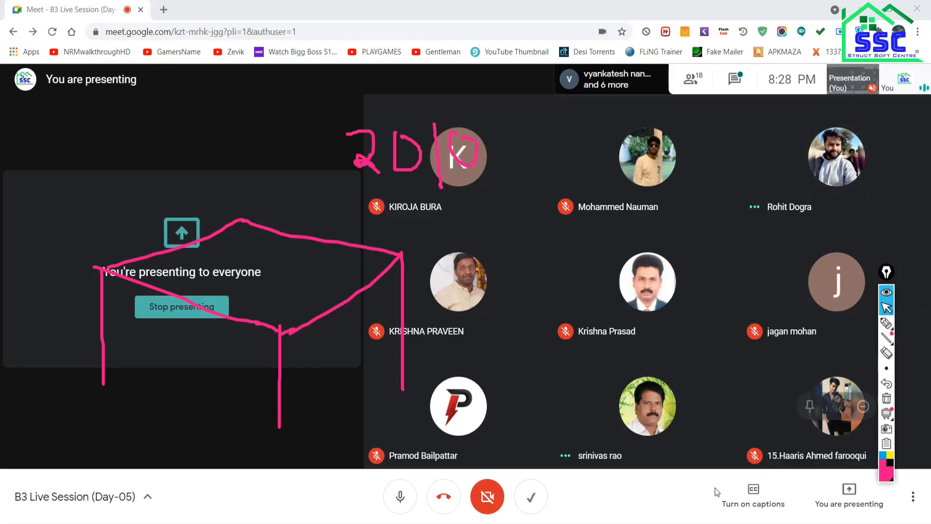
key(alt+Tab)
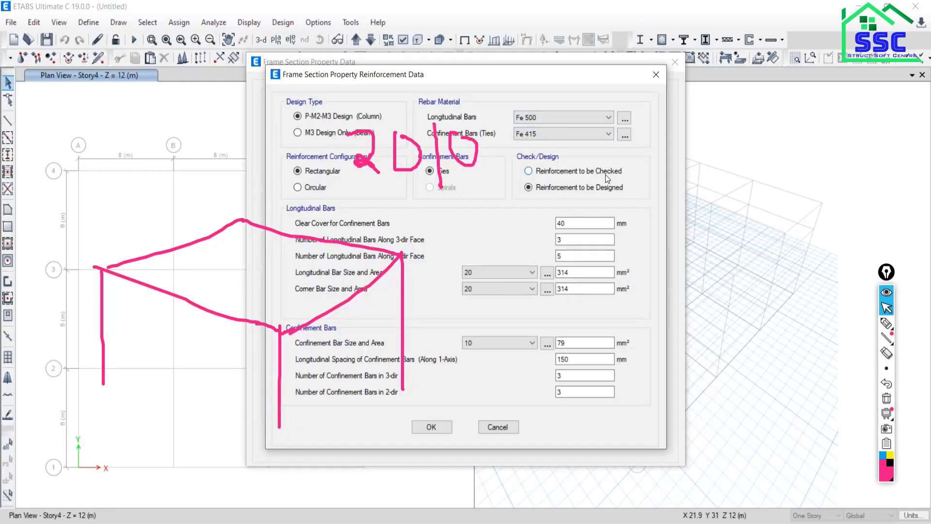
With the annotation pen, write a 5 beside the slab sketch and draw four column lines rising above it
click(887, 323)
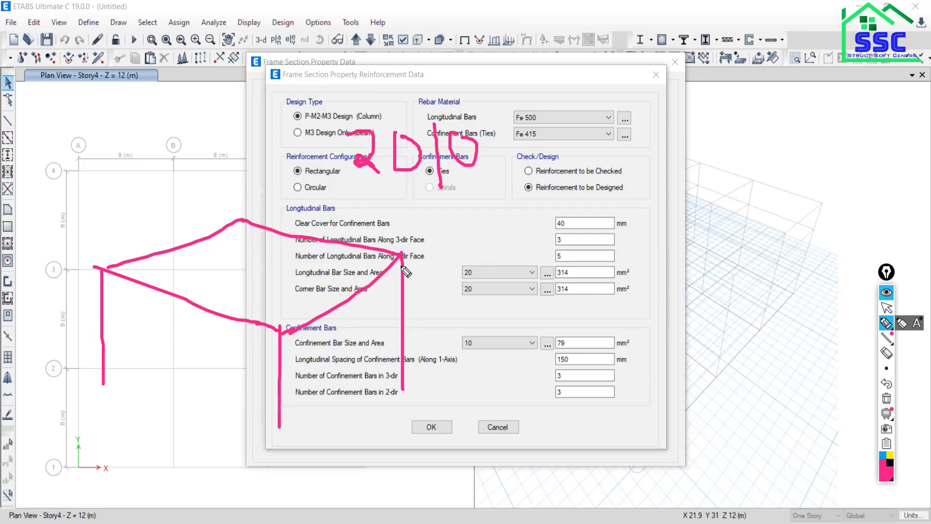
mouse_move(416, 241)
mouse_down()
mouse_move(428, 262)
mouse_move(455, 226)
mouse_up()
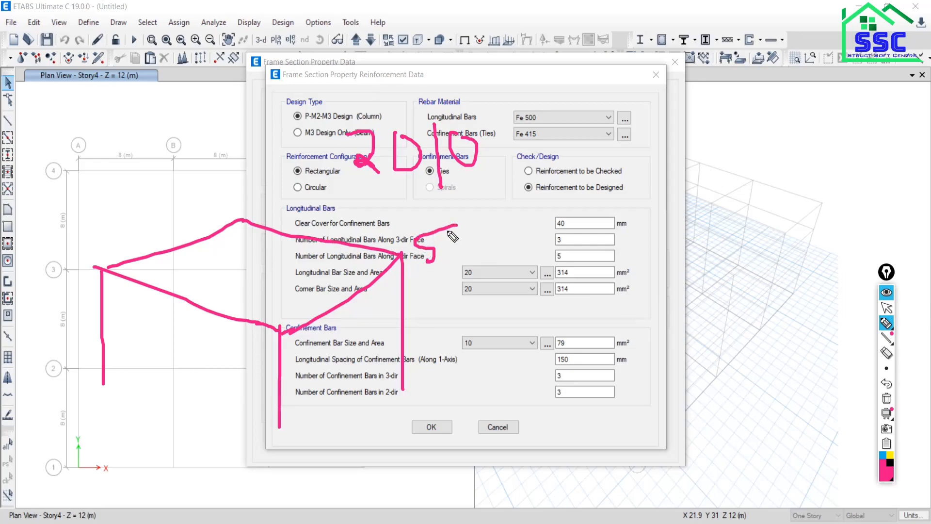
drag(403, 255, 404, 163)
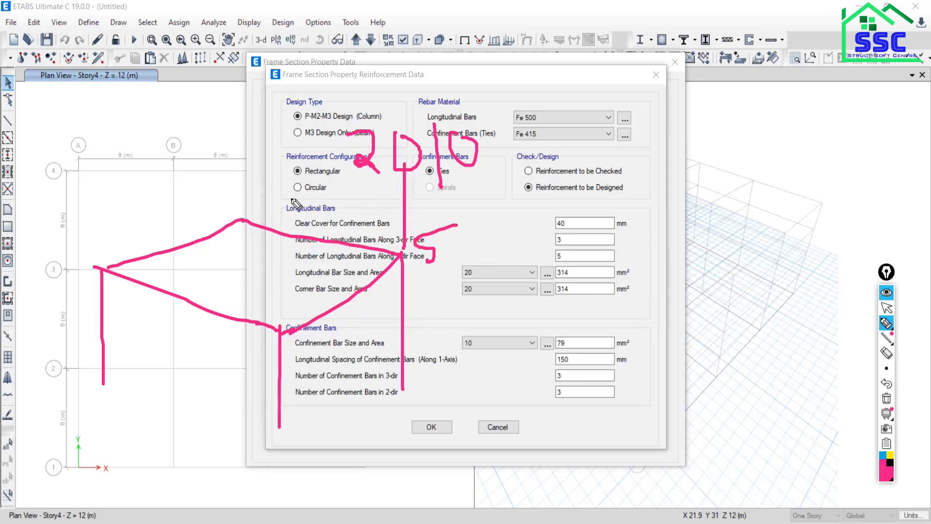
drag(239, 208, 231, 113)
drag(106, 174, 101, 233)
drag(285, 255, 283, 333)
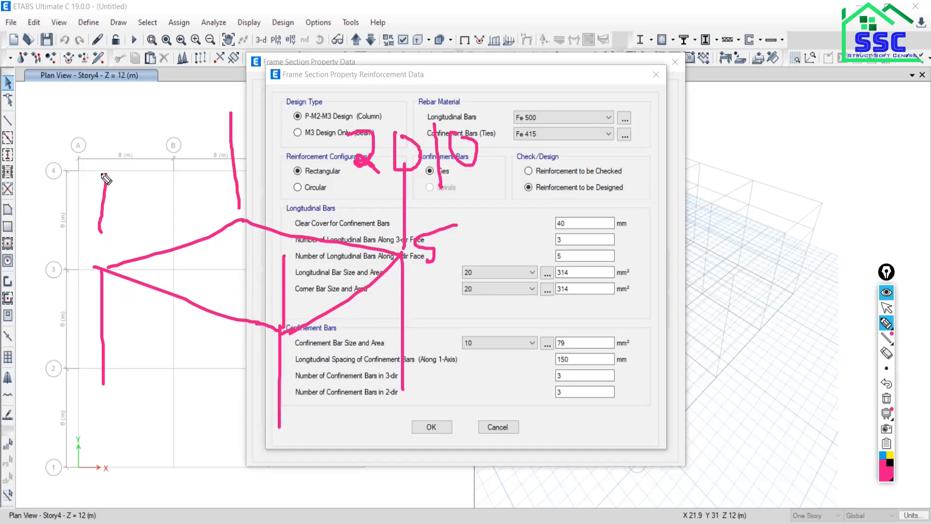
Sketch a second four-sided slab frame across the tops of the extended columns
drag(104, 174, 291, 257)
drag(405, 168, 290, 252)
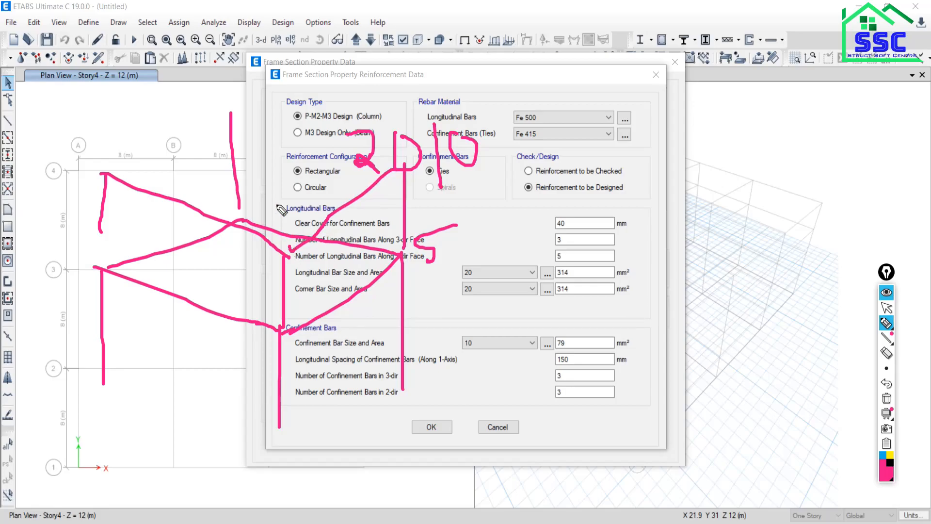
drag(228, 114, 71, 178)
mouse_move(230, 116)
mouse_down()
mouse_move(407, 156)
mouse_move(397, 168)
mouse_up()
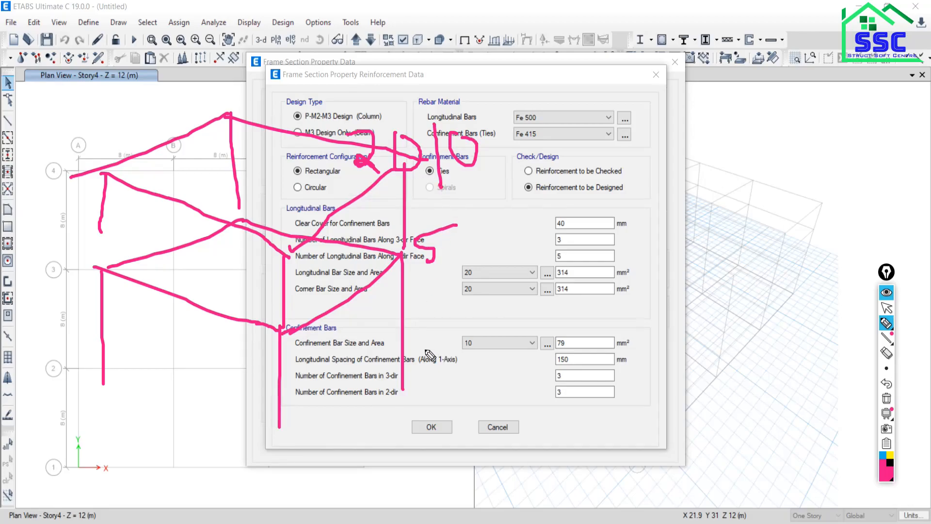
Handwrite D/C < 1 beside the frame sketch, circling the ratio and adding a second line along the nearby column
mouse_move(442, 284)
mouse_down()
mouse_move(443, 302)
mouse_move(460, 295)
mouse_move(446, 301)
mouse_move(467, 331)
mouse_up()
mouse_move(493, 294)
mouse_down()
mouse_move(489, 306)
mouse_move(510, 321)
mouse_up()
mouse_move(403, 261)
mouse_down()
mouse_move(394, 351)
mouse_move(402, 393)
mouse_up()
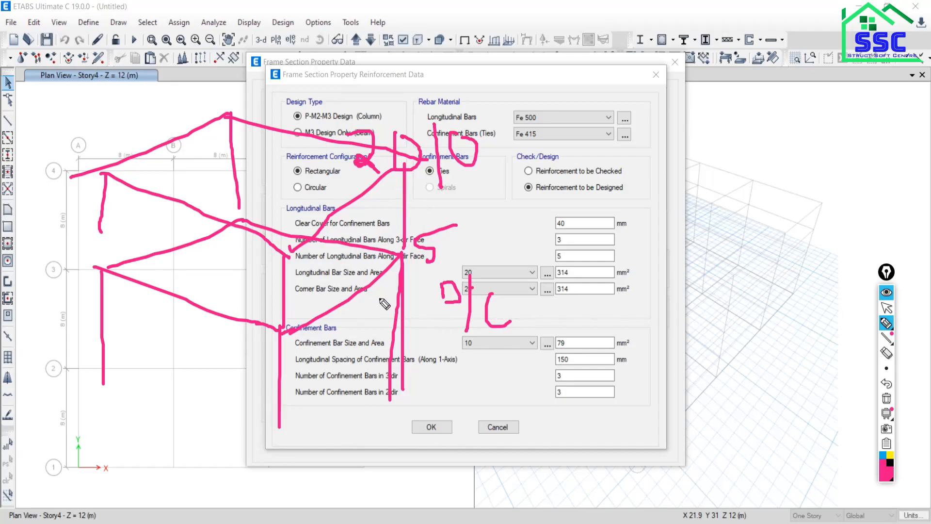
mouse_move(445, 278)
mouse_down()
mouse_move(444, 350)
mouse_move(553, 343)
mouse_move(523, 272)
mouse_up()
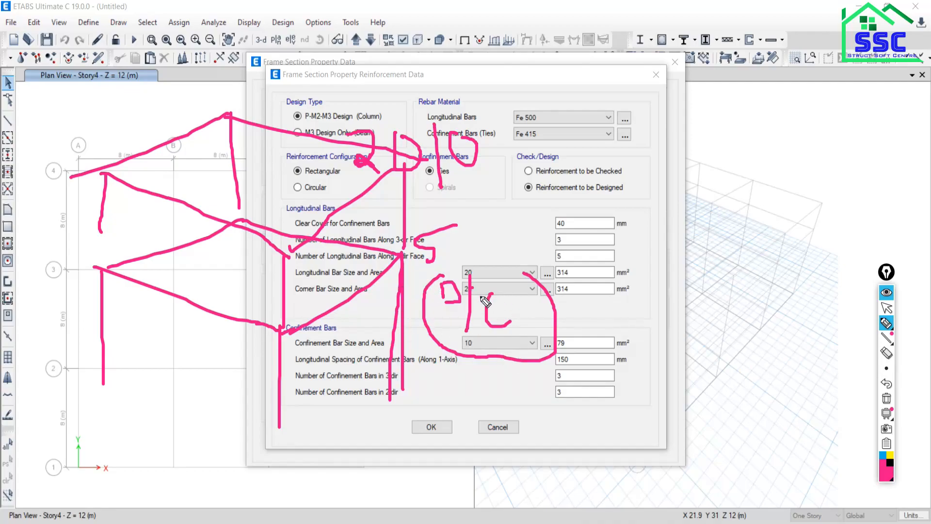
drag(586, 281, 610, 325)
drag(622, 286, 625, 338)
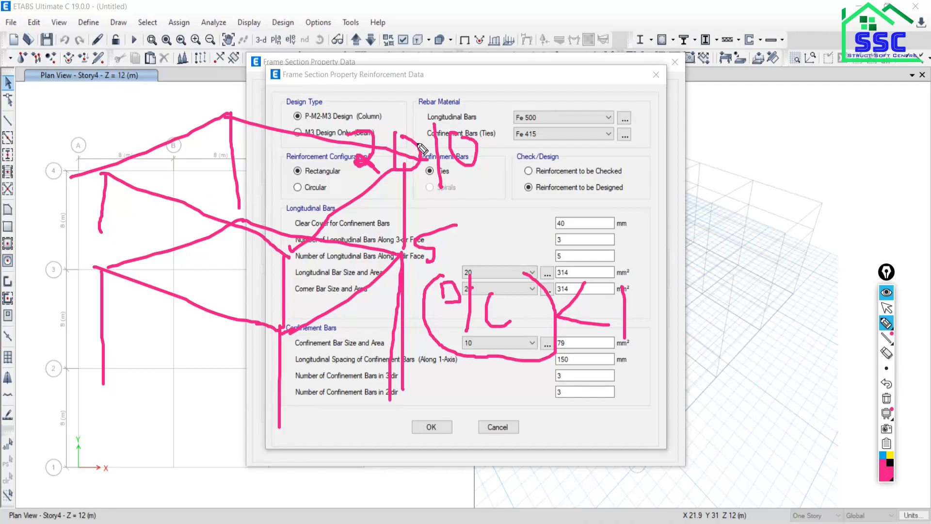
Extend two columns of the sketch upward and outline a third slab level above them
drag(406, 170, 403, 32)
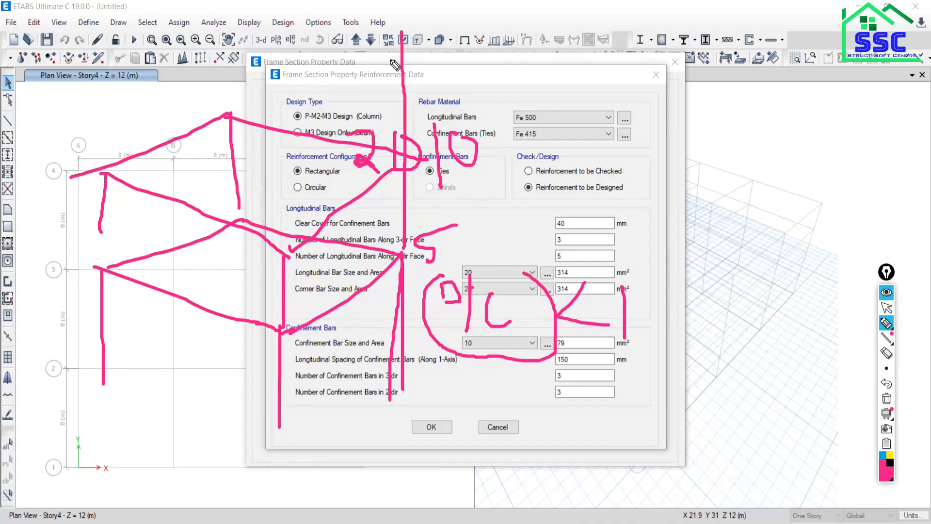
drag(289, 256, 285, 55)
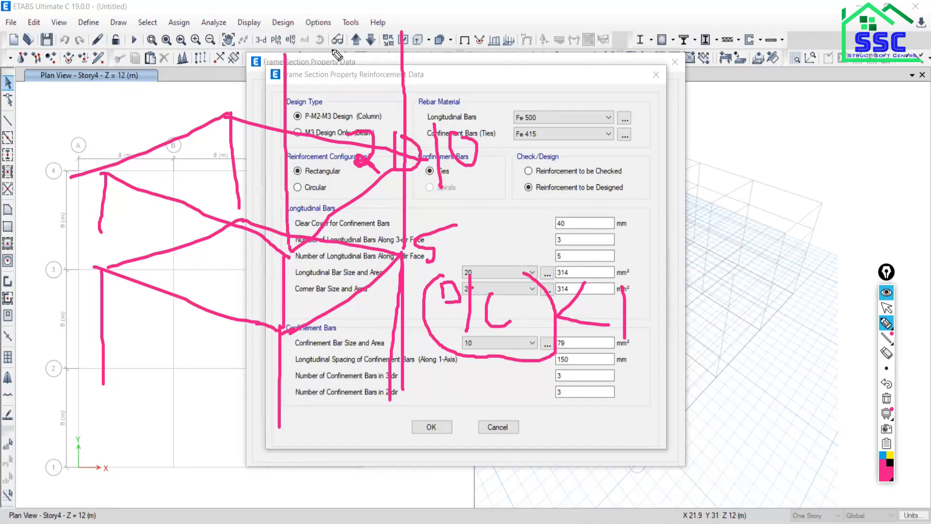
mouse_move(364, 27)
mouse_down()
mouse_move(420, 1)
mouse_move(185, 4)
mouse_move(65, 72)
mouse_move(287, 83)
mouse_up()
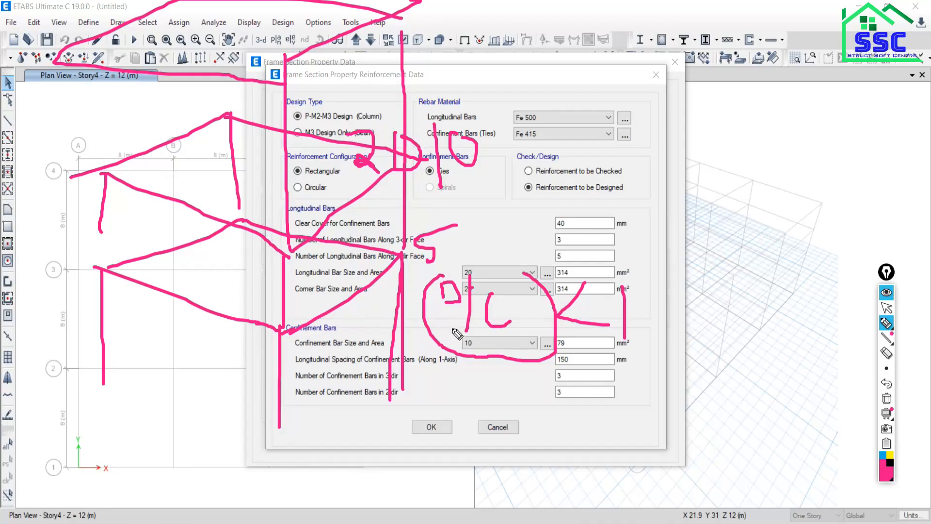
Circle the D in the ratio, handwrite D/C > 1 over the 3D view, and mark the Reinforcement to be Checked option
mouse_move(473, 273)
mouse_down()
mouse_move(428, 315)
mouse_move(470, 348)
mouse_up()
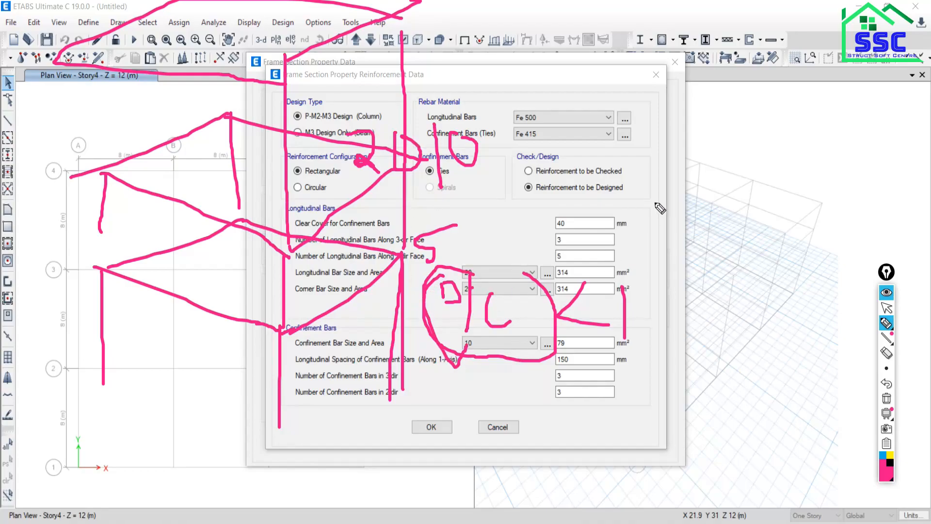
mouse_move(653, 203)
mouse_down()
mouse_move(653, 252)
mouse_move(684, 228)
mouse_move(663, 262)
mouse_up()
drag(714, 216, 685, 303)
drag(724, 265, 730, 303)
click(763, 232)
drag(763, 232, 773, 280)
drag(840, 210, 840, 288)
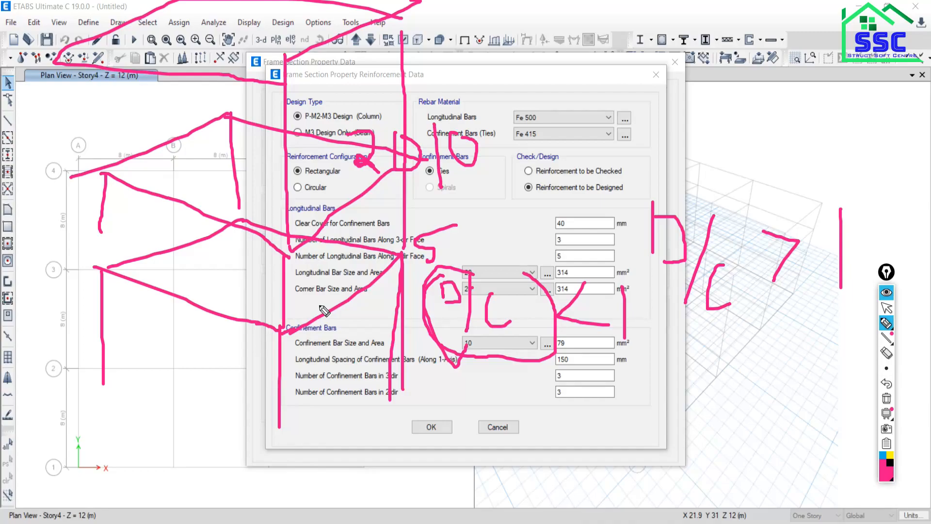
mouse_move(515, 170)
mouse_down()
mouse_move(510, 181)
mouse_move(552, 207)
mouse_move(659, 208)
mouse_move(627, 154)
mouse_move(529, 161)
mouse_up()
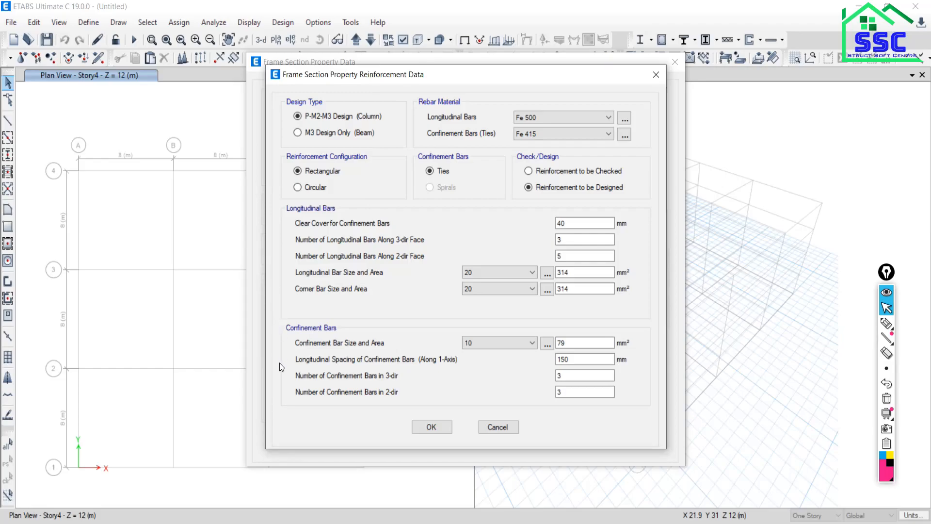
Outline the longitudinal and confinement bar settings, handwrite a short note beside them, then erase the annotations and restore the normal cursor
click(886, 323)
mouse_move(284, 236)
mouse_down()
mouse_move(272, 370)
mouse_move(615, 430)
mouse_move(663, 334)
mouse_move(658, 244)
mouse_move(638, 235)
mouse_move(282, 234)
mouse_up()
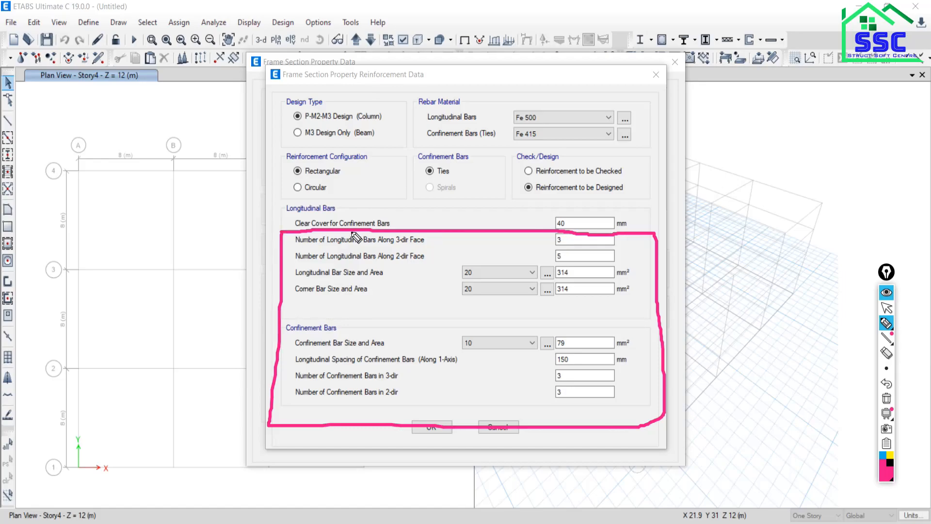
mouse_move(704, 257)
mouse_down()
mouse_move(718, 232)
mouse_move(755, 231)
mouse_move(773, 259)
mouse_move(799, 229)
mouse_move(793, 263)
mouse_up()
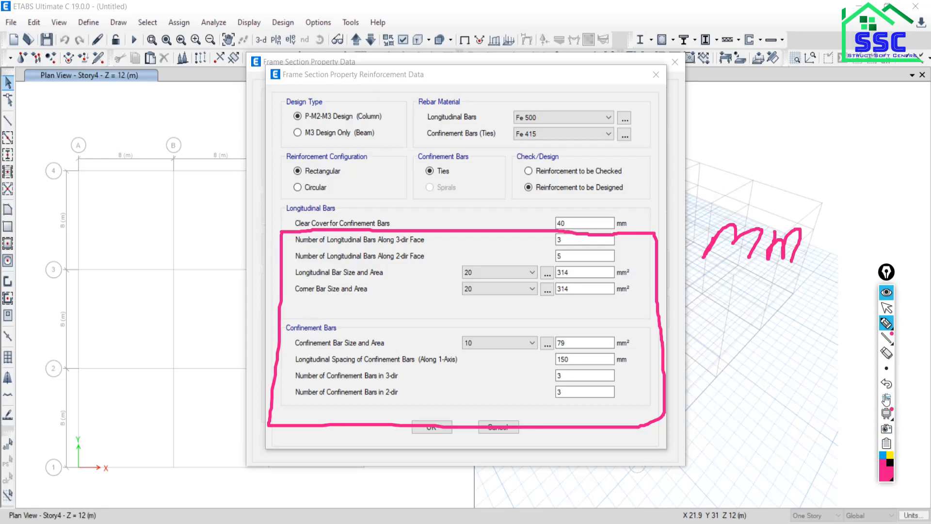
click(886, 399)
click(886, 308)
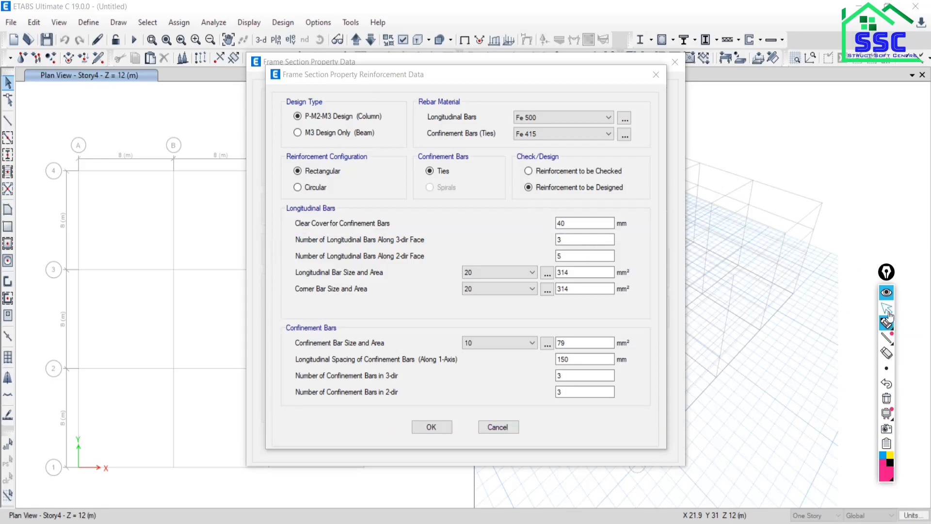
Keep the 40 mm clear cover, then accept the reinforcement data and the CM230X600M20 column section
click(582, 224)
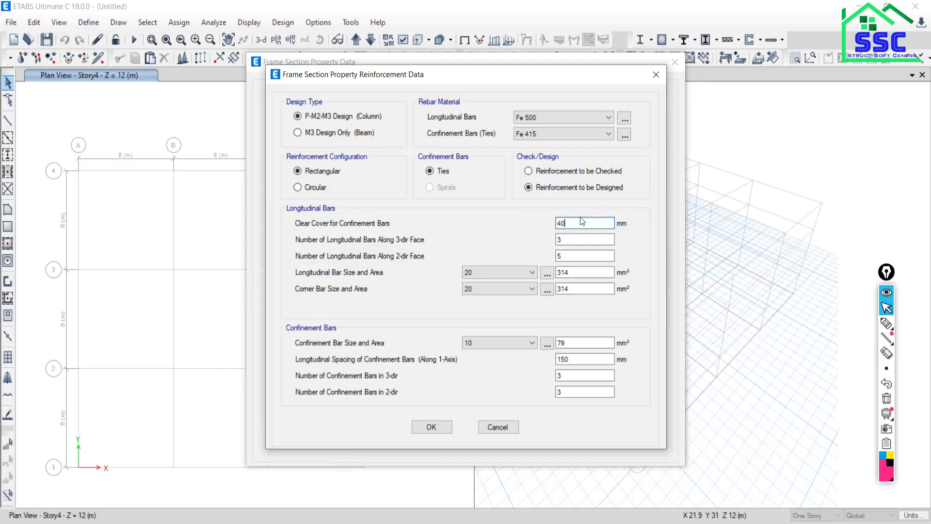
click(440, 431)
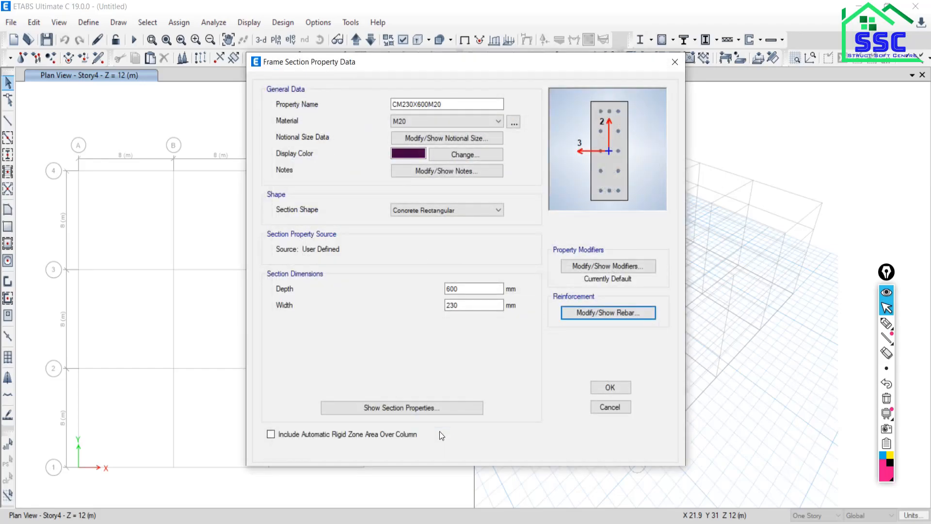
click(610, 388)
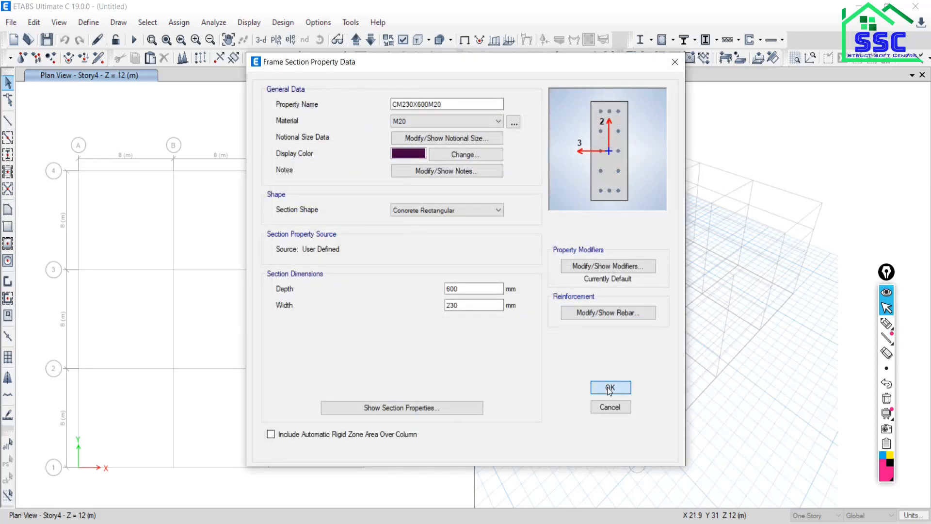
Review the reinforcement data of the BM230X350M20 beam section and return to the frame properties list
click(355, 231)
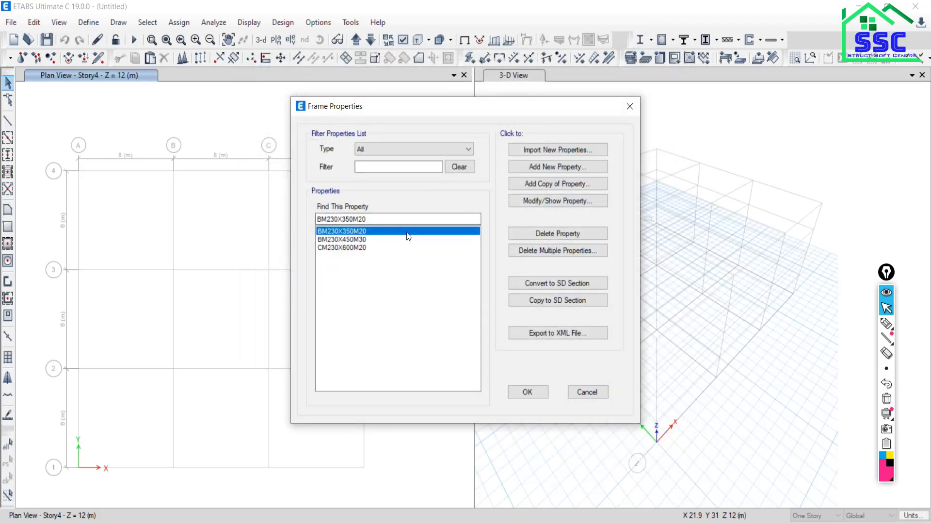
click(556, 200)
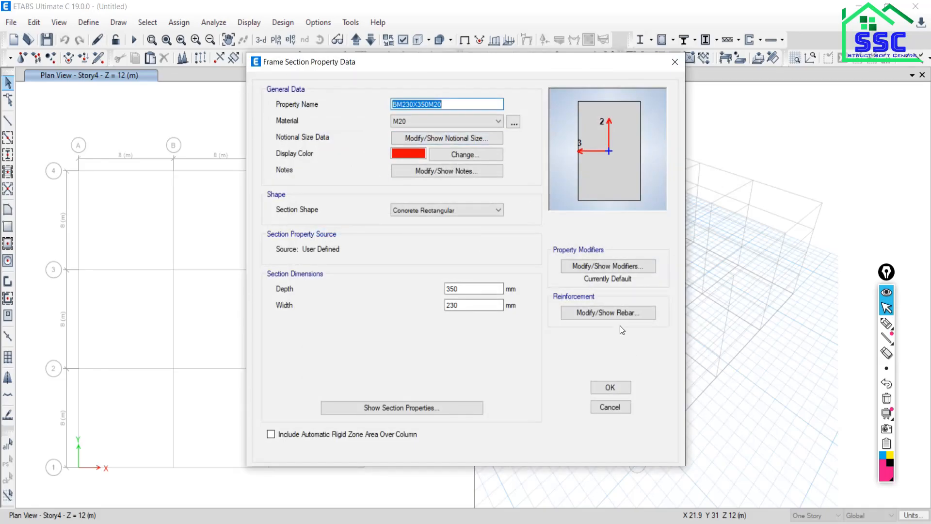
click(607, 312)
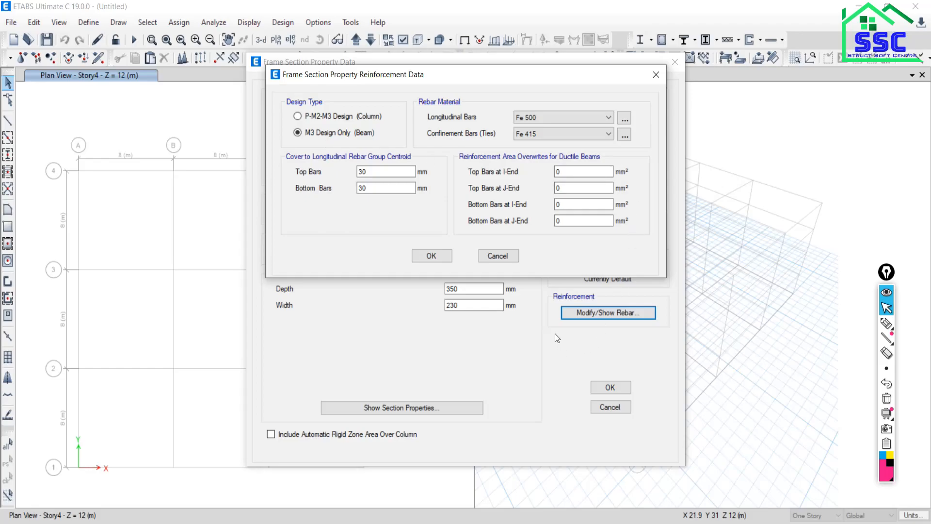
click(431, 255)
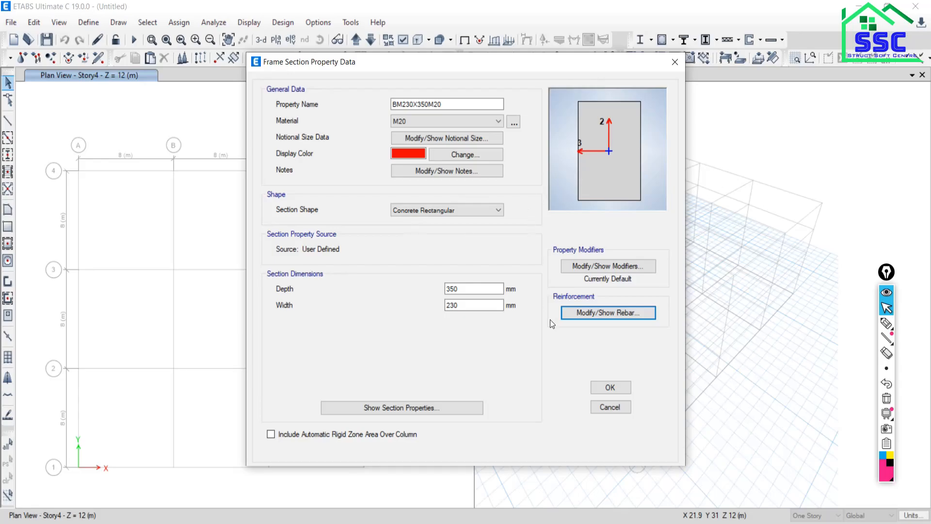
click(608, 388)
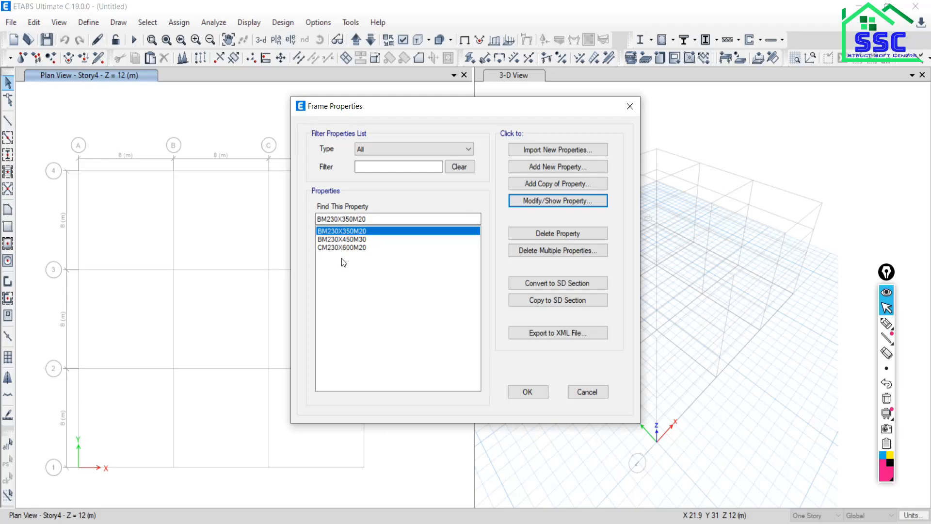
Add a concrete rectangular frame section named CM230X500M30 with material M30
click(557, 167)
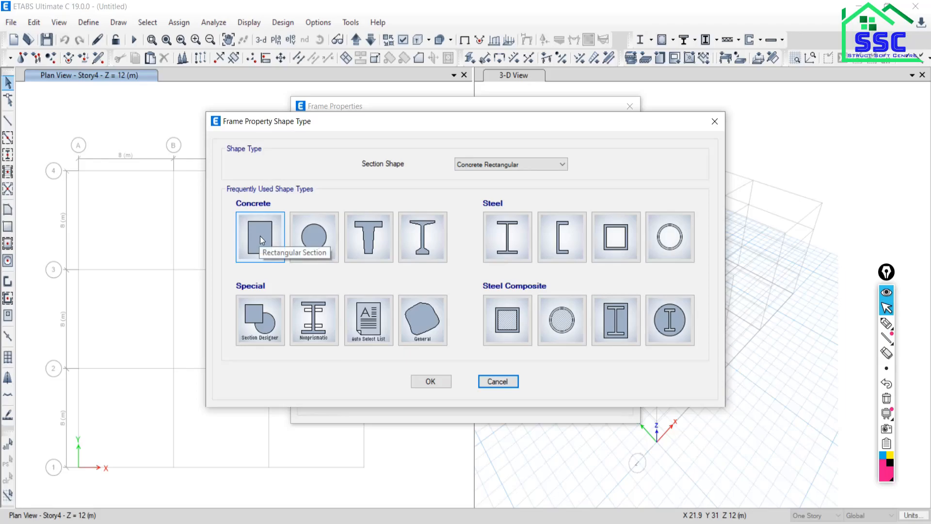
key(Escape)
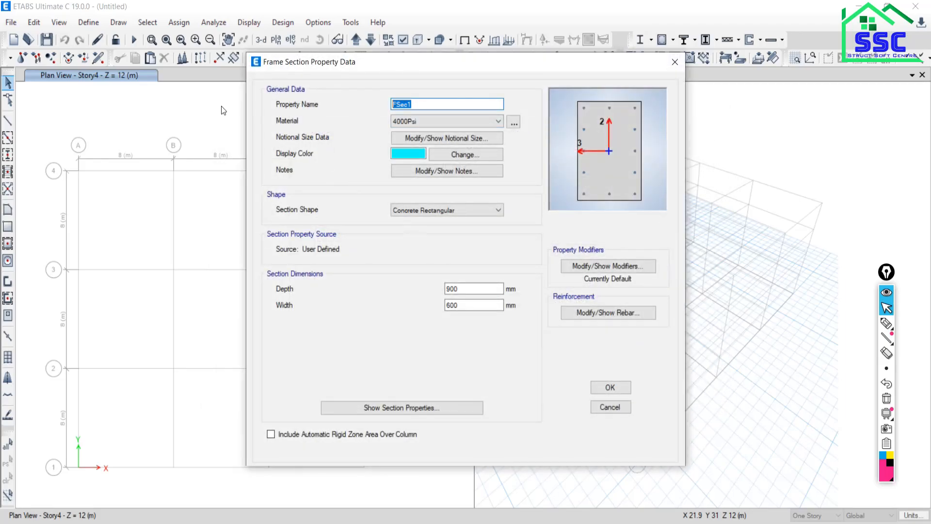
text(CM230X500M30)
click(425, 120)
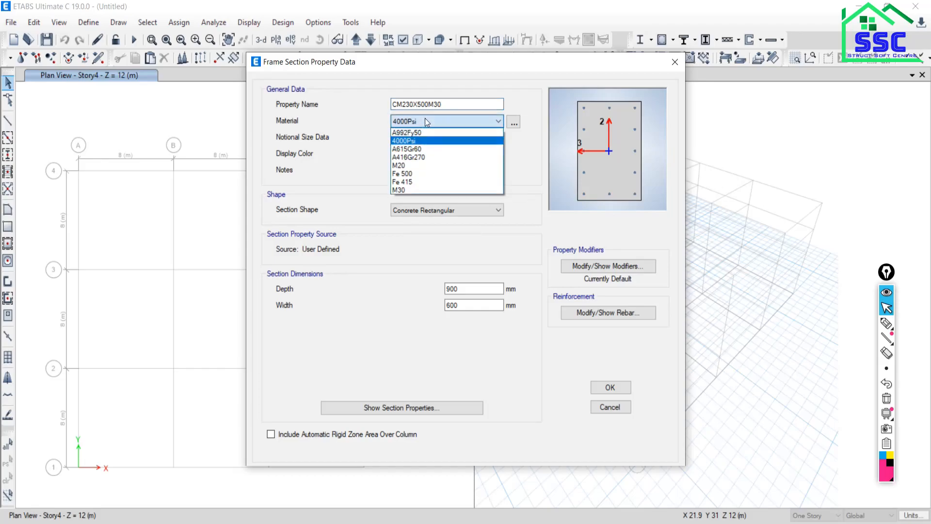
click(400, 190)
Set the CM230X500M30 section's width to 230 mm and its depth to 500 mm
double_click(465, 306)
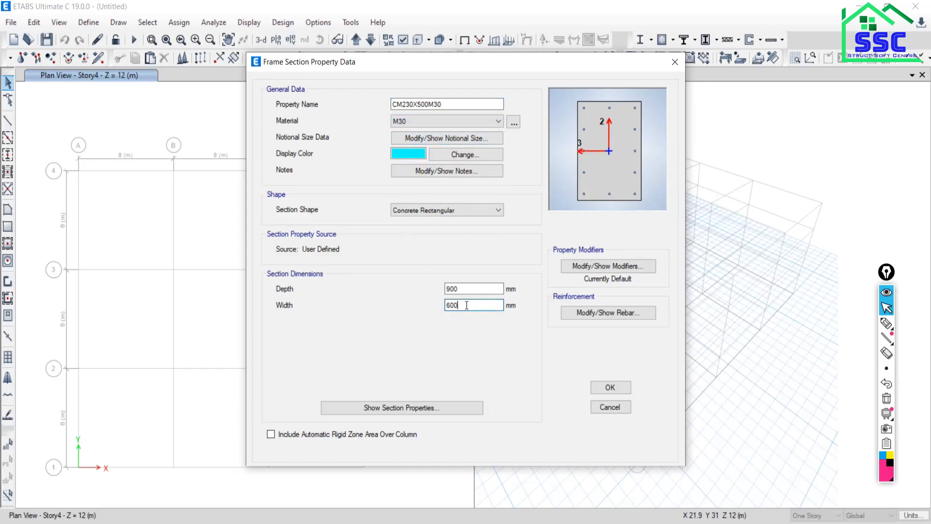
text(230)
drag(464, 289, 451, 289)
key(BackSpace)
text(50)
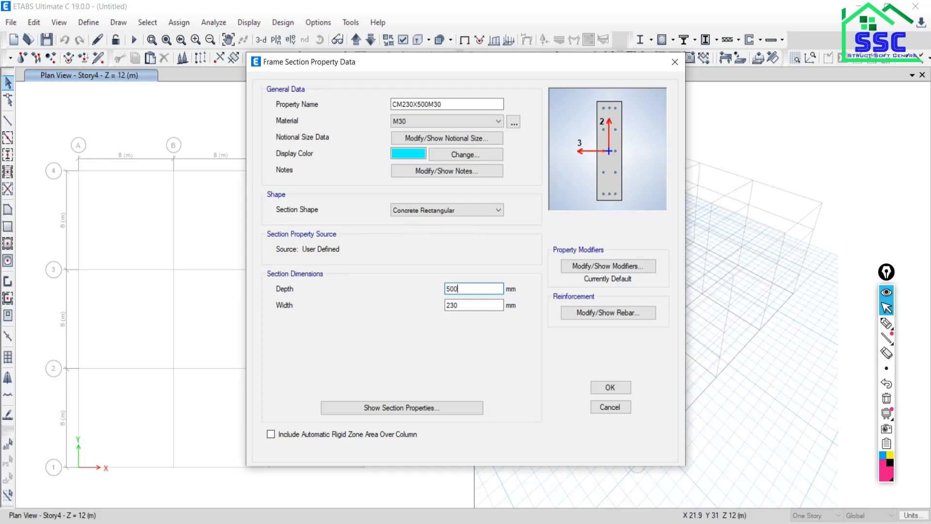
Set the CM230X500M30 column's rebar materials to Fe 500 for longitudinal bars and Fe 415 for ties
click(619, 311)
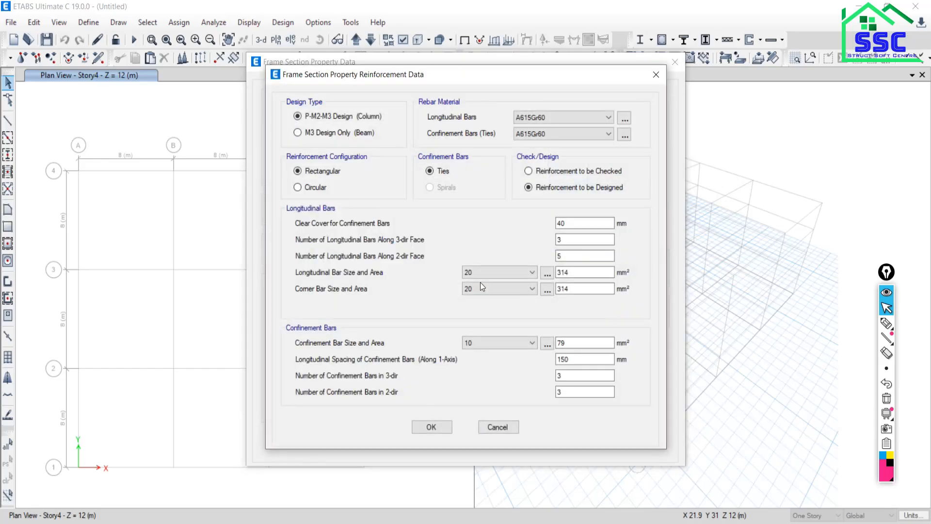
click(548, 116)
click(532, 139)
click(536, 134)
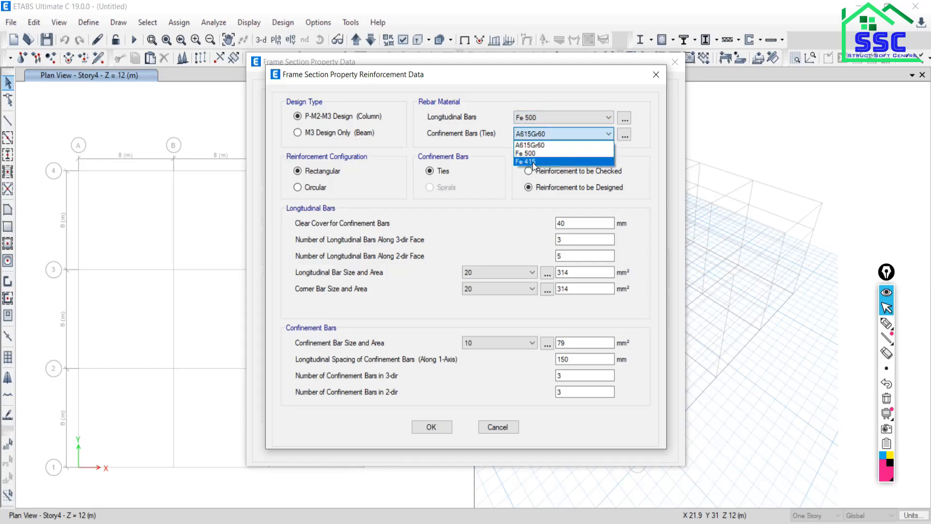
click(533, 161)
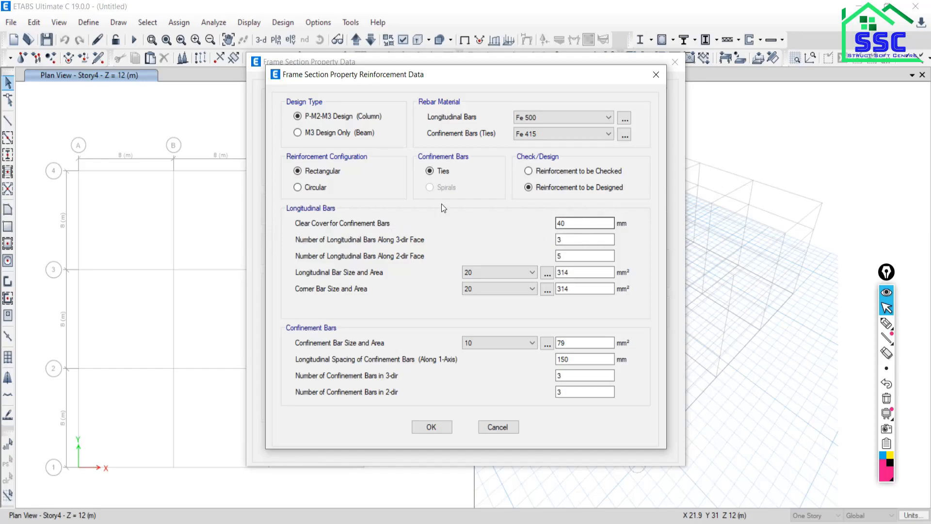
Handwrite the slab and beam cover notes "S-15-20" and "b-20-30" beside the reinforcement dialog with the pen
click(887, 324)
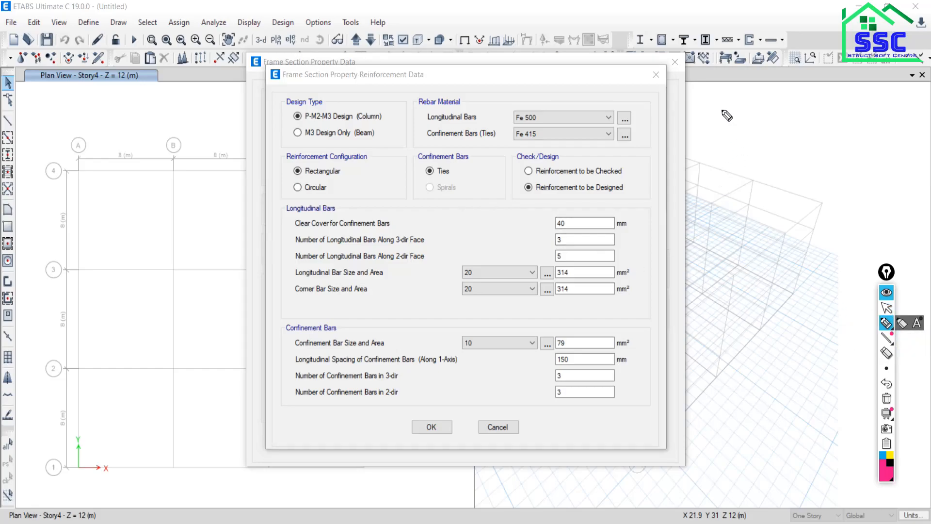
mouse_move(713, 107)
mouse_down()
mouse_move(703, 113)
mouse_move(718, 127)
mouse_move(704, 129)
mouse_move(745, 115)
mouse_up()
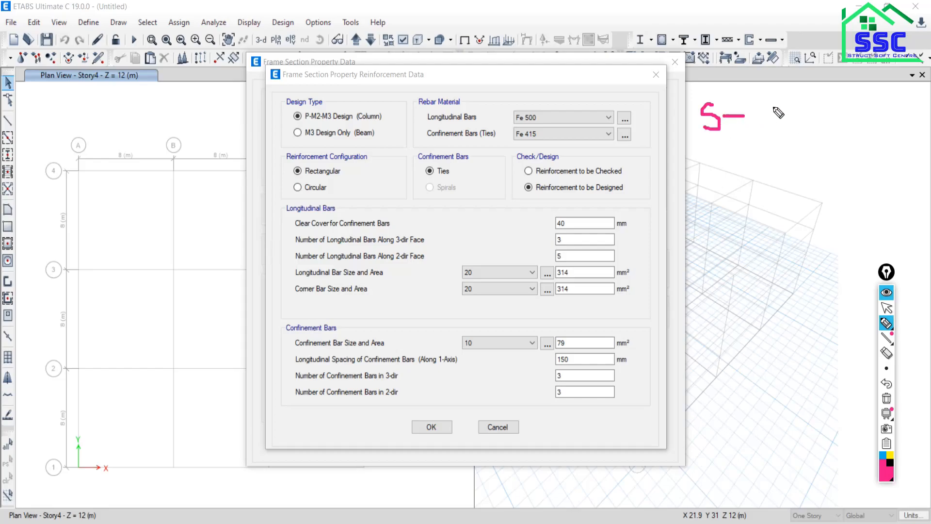
mouse_move(773, 103)
mouse_down()
mouse_move(778, 119)
mouse_move(784, 101)
mouse_move(756, 124)
mouse_move(820, 114)
mouse_move(852, 135)
mouse_up()
mouse_move(868, 102)
mouse_down()
mouse_move(862, 119)
mouse_move(869, 101)
mouse_up()
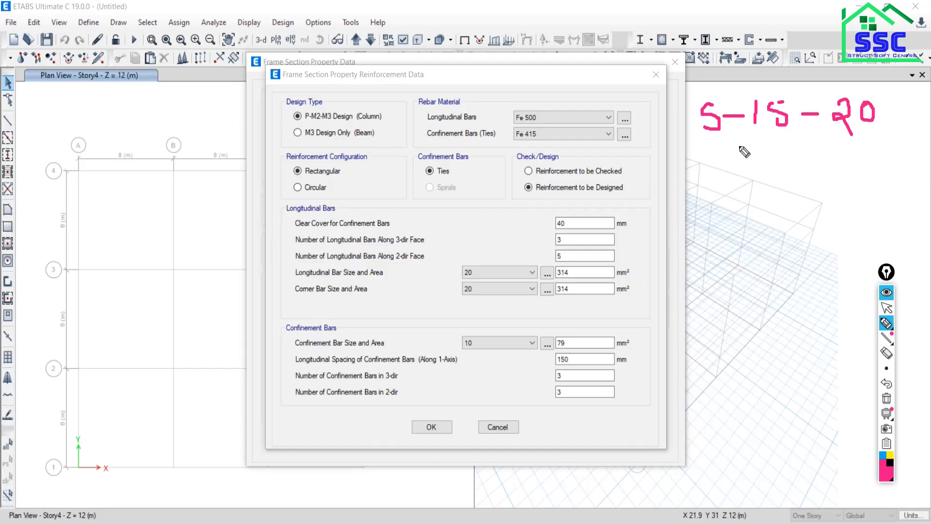
mouse_move(704, 149)
mouse_down()
mouse_move(704, 167)
mouse_move(716, 175)
mouse_move(704, 176)
mouse_move(756, 160)
mouse_move(794, 179)
mouse_move(804, 164)
mouse_move(859, 160)
mouse_move(857, 179)
mouse_move(883, 155)
mouse_up()
Handwrite the column and footing cover notes, c not less than 40 and f not less than 50, below the beam note
mouse_move(723, 216)
mouse_down()
mouse_move(703, 232)
mouse_move(724, 239)
mouse_up()
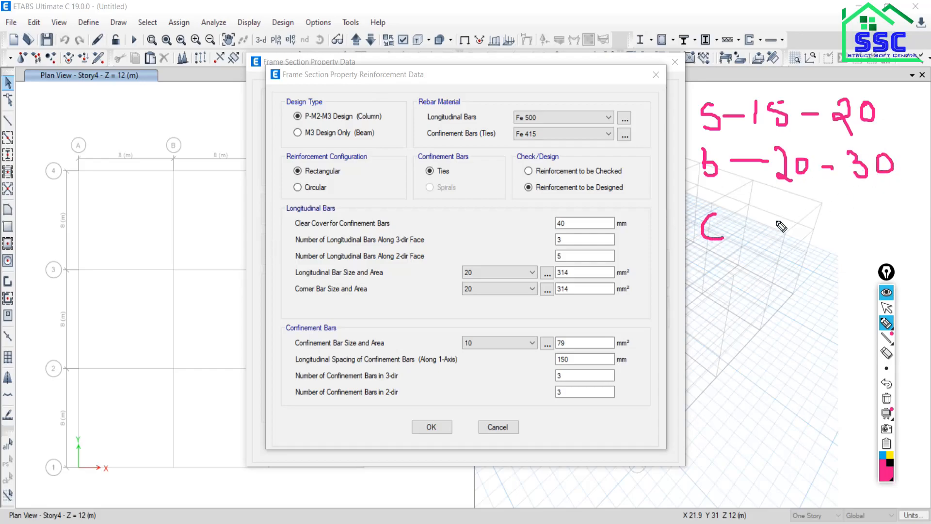
drag(774, 210, 771, 241)
drag(755, 196, 753, 256)
mouse_move(827, 224)
mouse_down()
mouse_move(817, 227)
mouse_move(806, 203)
mouse_move(805, 248)
mouse_up()
mouse_move(839, 206)
mouse_down()
mouse_move(833, 248)
mouse_move(841, 208)
mouse_up()
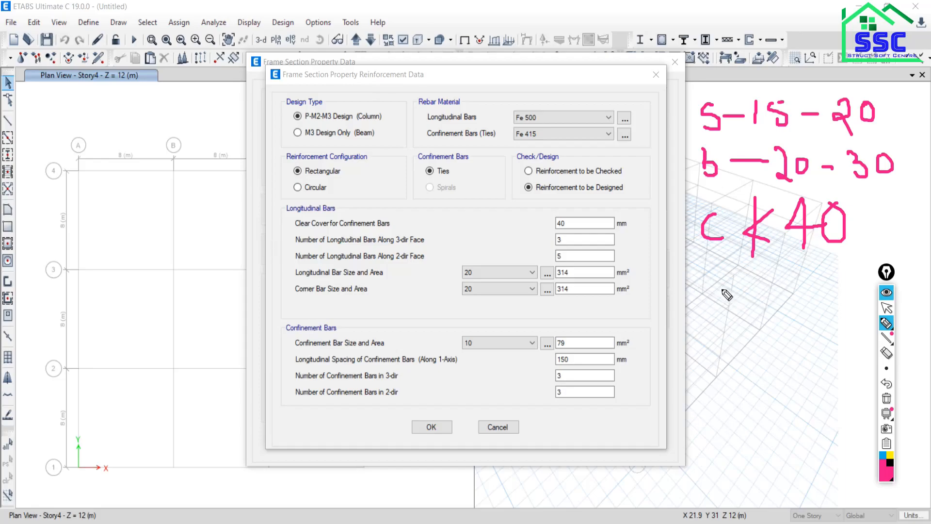
mouse_move(719, 283)
mouse_down()
mouse_move(707, 332)
mouse_move(744, 312)
mouse_up()
mouse_move(781, 287)
mouse_down()
mouse_move(753, 312)
mouse_move(789, 316)
mouse_up()
drag(763, 258, 762, 330)
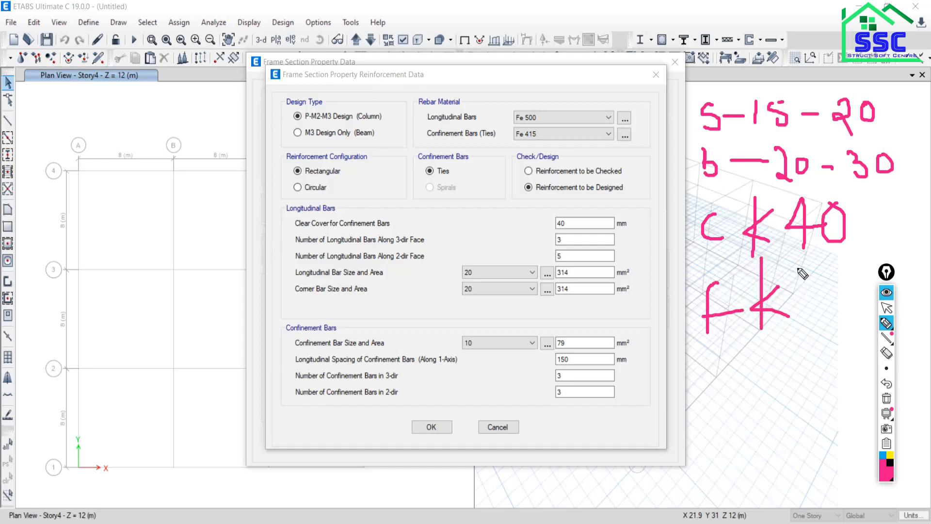
mouse_move(817, 291)
mouse_down()
mouse_move(820, 310)
mouse_move(804, 319)
mouse_move(820, 290)
mouse_move(831, 321)
mouse_move(843, 294)
mouse_move(835, 287)
mouse_up()
Bracket the handwritten cover notes on both sides, erase all annotations and return to the normal pointer
mouse_move(693, 121)
mouse_down()
mouse_move(681, 159)
mouse_move(677, 309)
mouse_move(687, 320)
mouse_up()
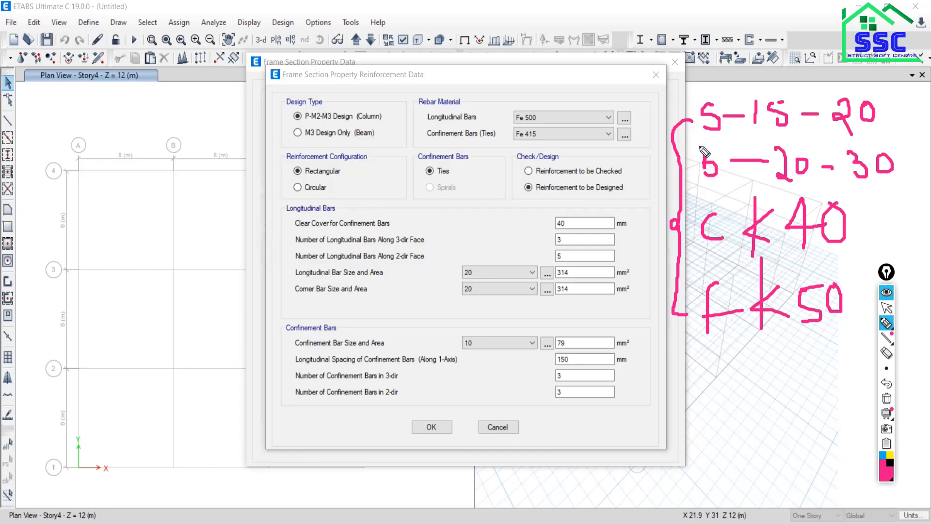
mouse_move(896, 109)
mouse_down()
mouse_move(911, 168)
mouse_move(912, 321)
mouse_move(900, 322)
mouse_up()
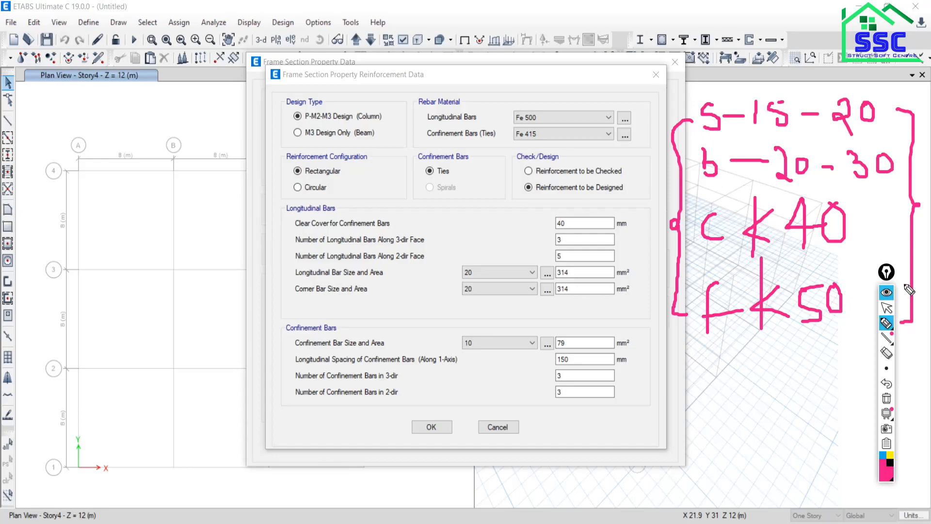
click(886, 398)
click(887, 307)
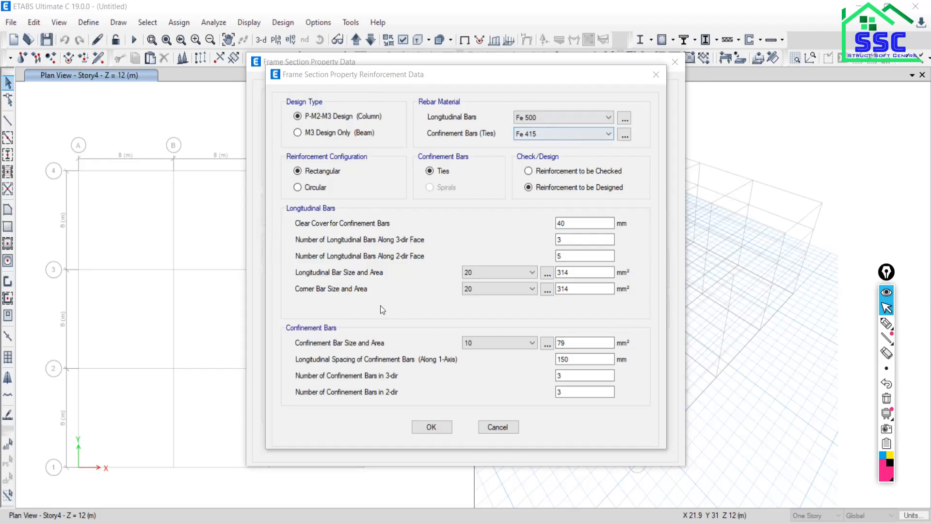
Accept the CM230X500M30 column's reinforcement and section data and close the frame properties list
click(431, 427)
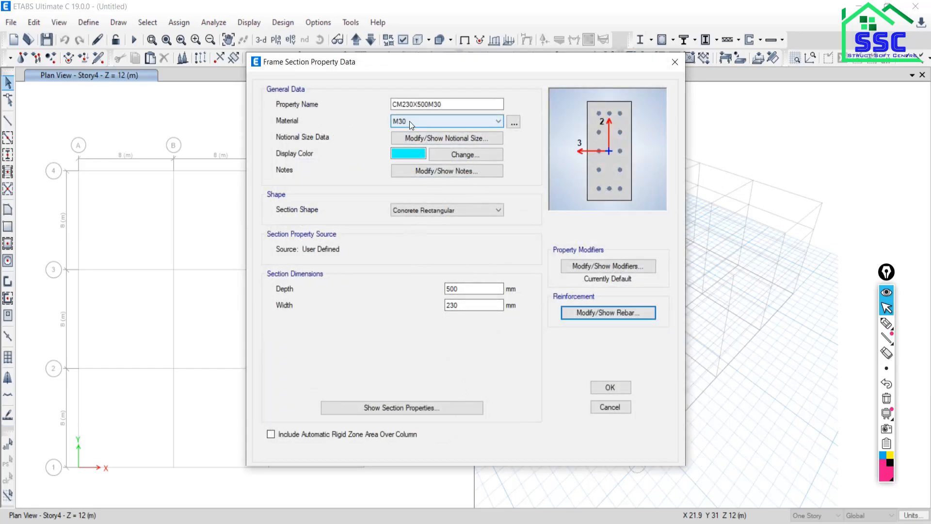
click(609, 387)
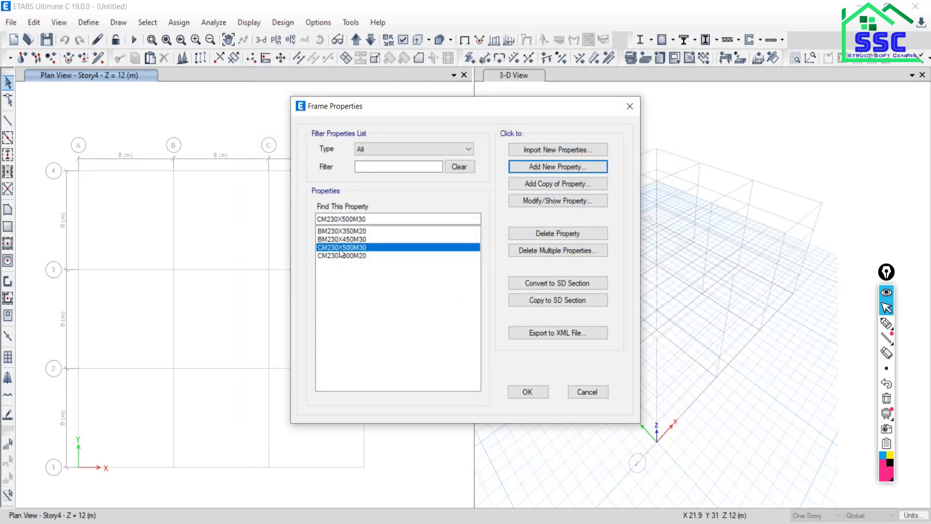
click(529, 394)
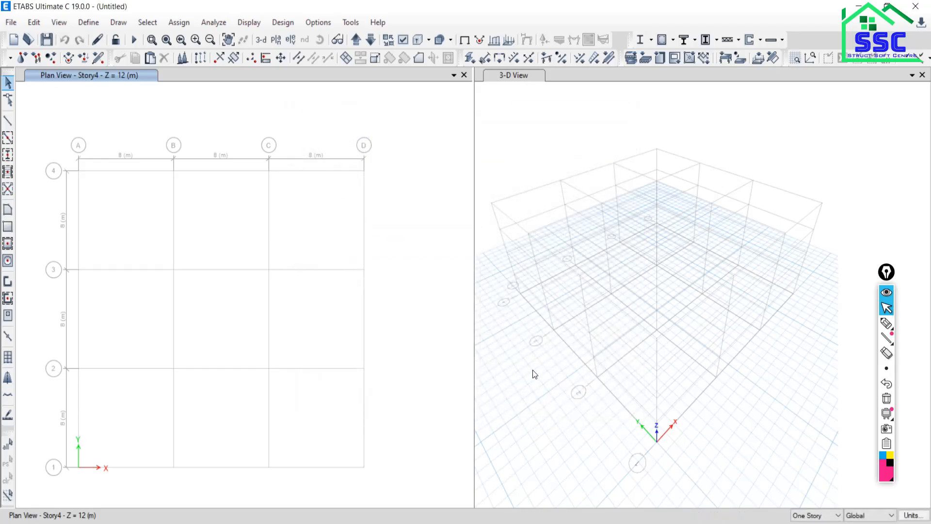
Open the slab section properties and delete the Plank1 property from the list
click(91, 25)
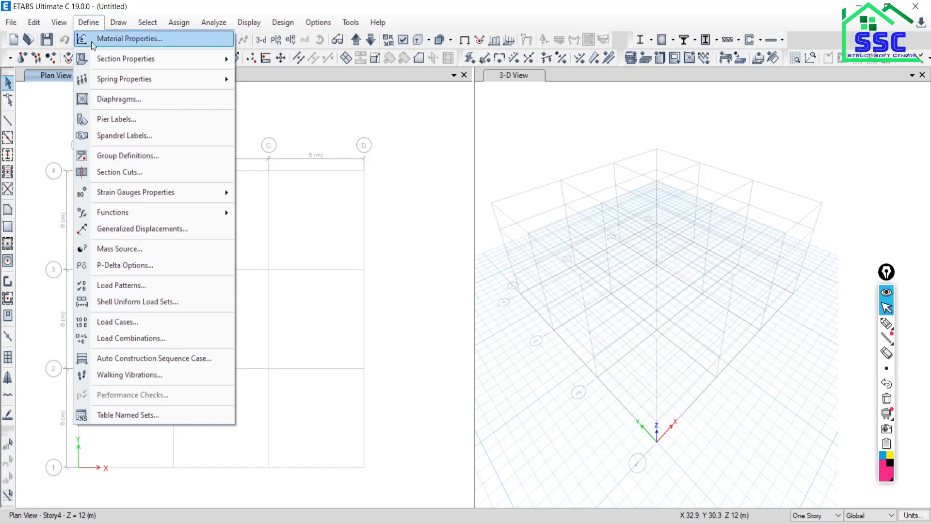
mouse_move(116, 64)
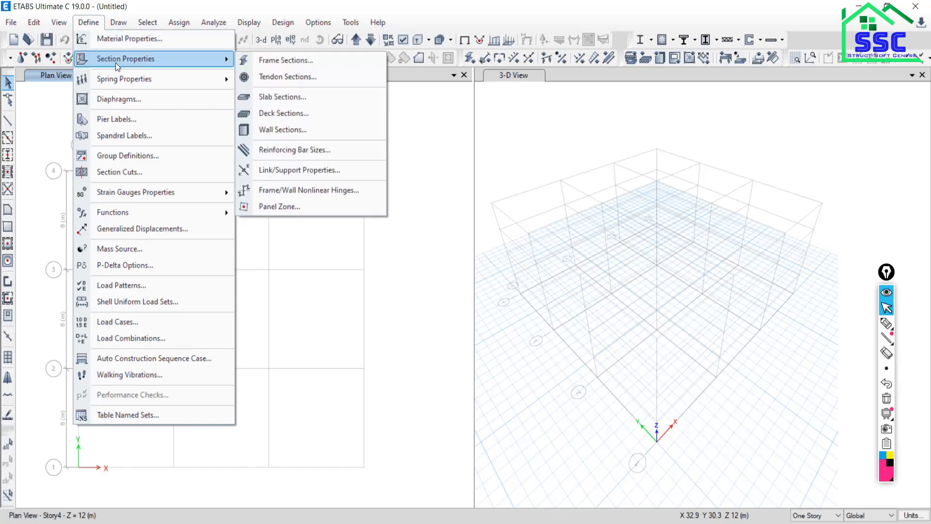
click(264, 98)
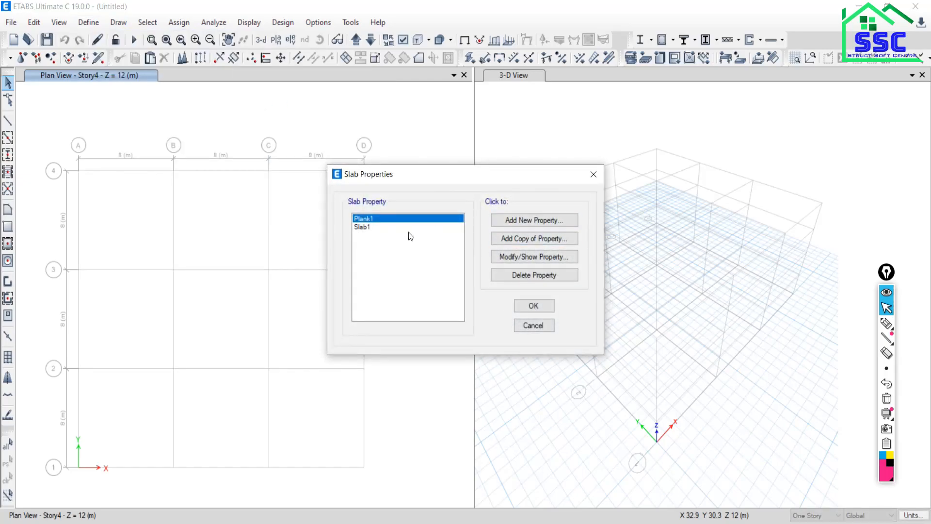
drag(445, 172, 444, 113)
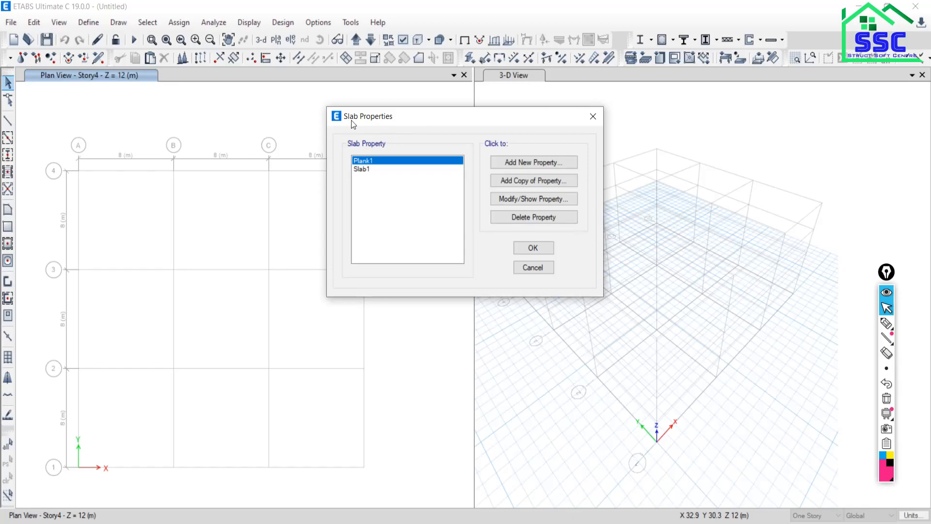
click(527, 216)
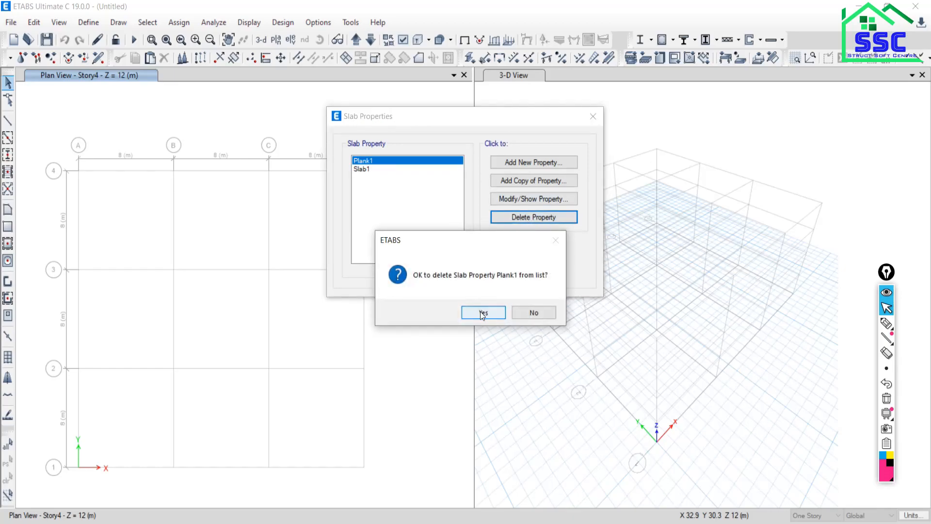
click(481, 312)
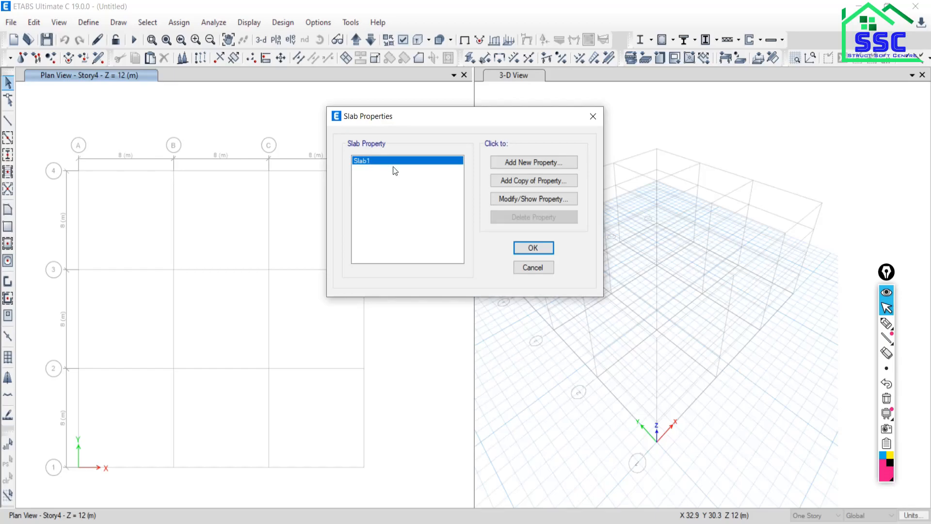
Add a new slab property named SB130M20 with M20 as its slab material
click(522, 165)
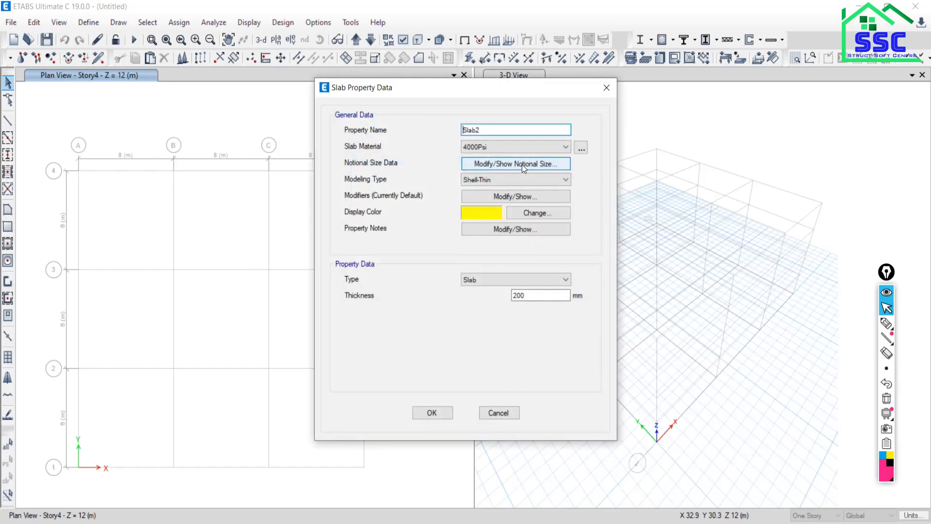
drag(493, 127, 420, 131)
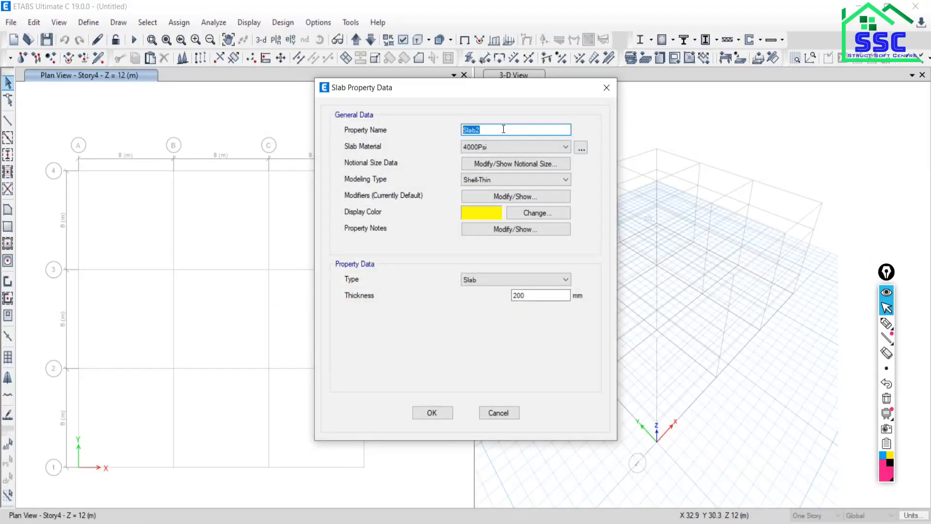
text(SB130M20)
click(481, 147)
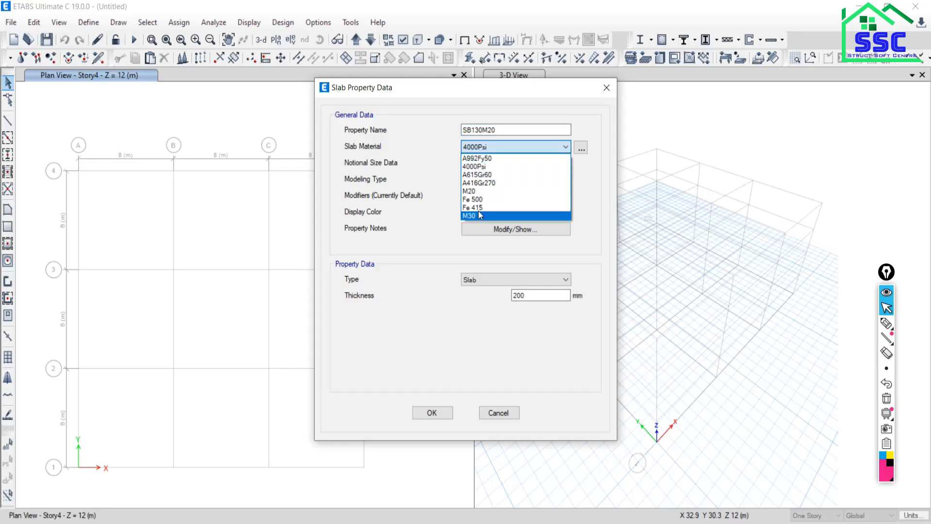
click(473, 192)
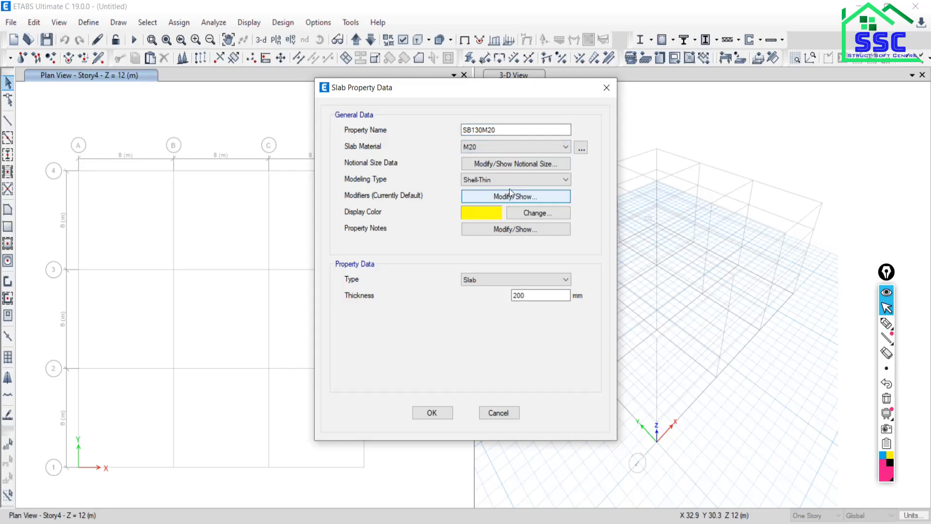
drag(497, 130, 460, 130)
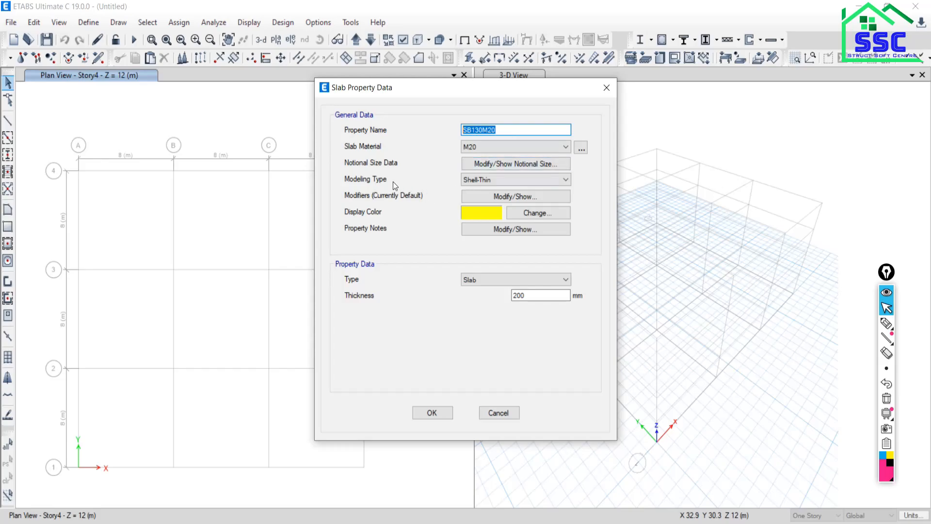
Review the modeling type options for the SB130M20 slab and choose Shell-Thin
drag(378, 87, 376, 77)
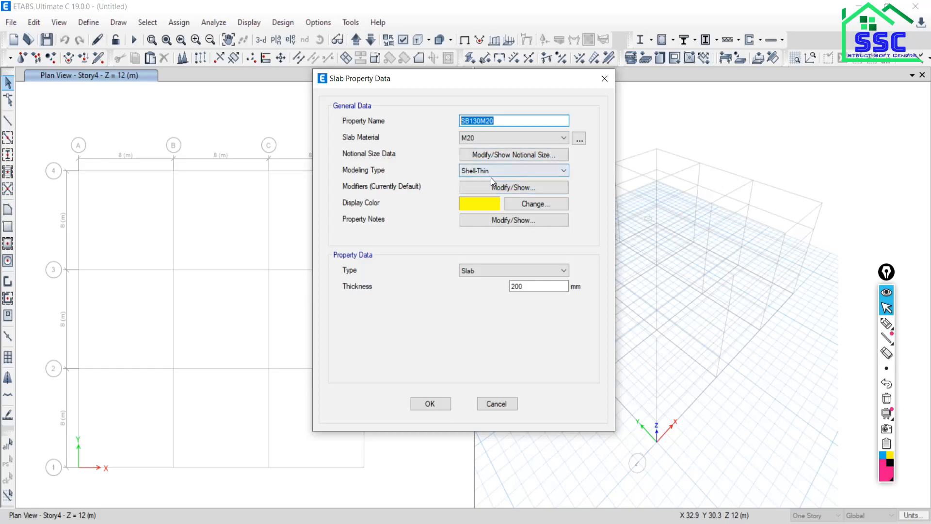
click(494, 173)
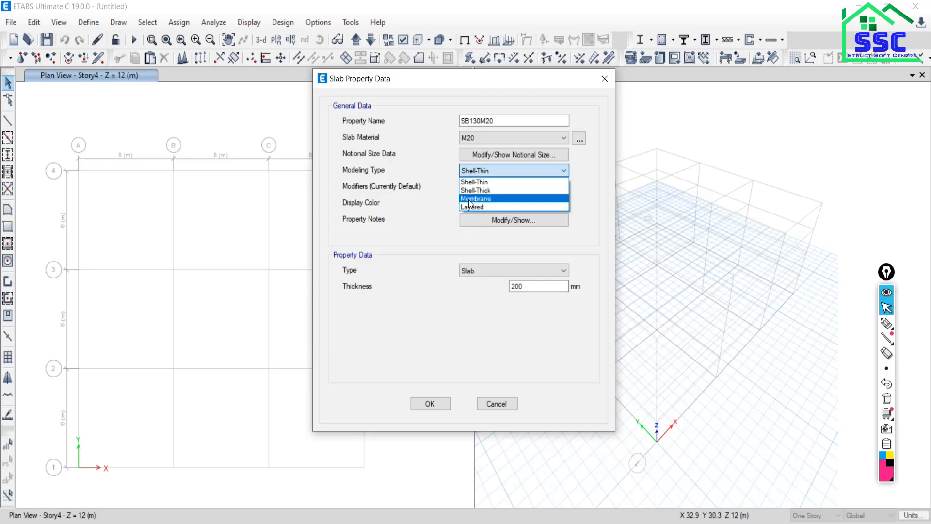
click(488, 181)
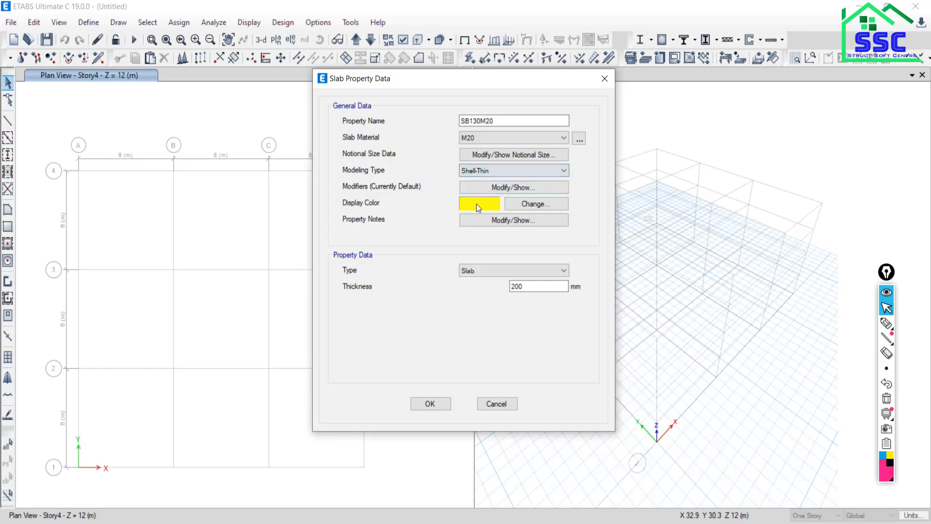
click(491, 171)
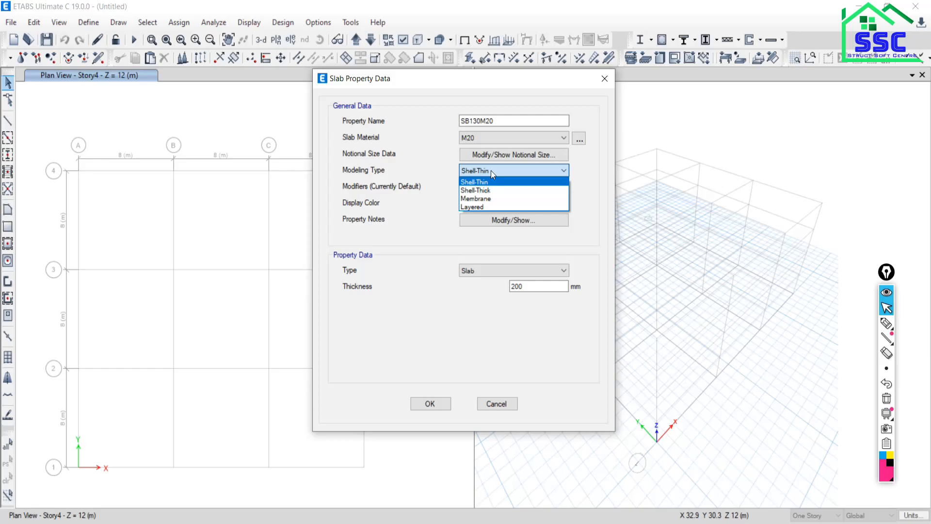
click(491, 171)
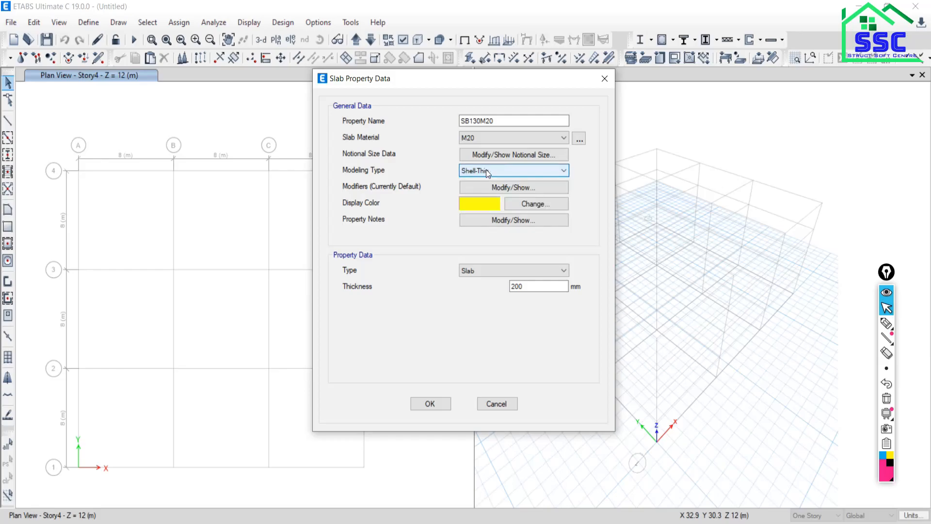
Review the SB130M20 slab's property and stiffness modification factors and leave them without saving changes
click(477, 188)
drag(450, 139, 276, 80)
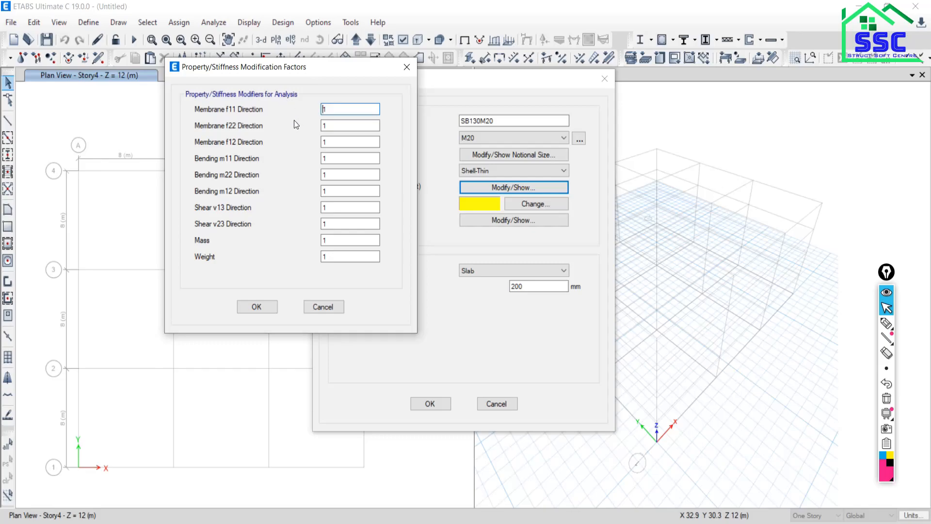
click(324, 309)
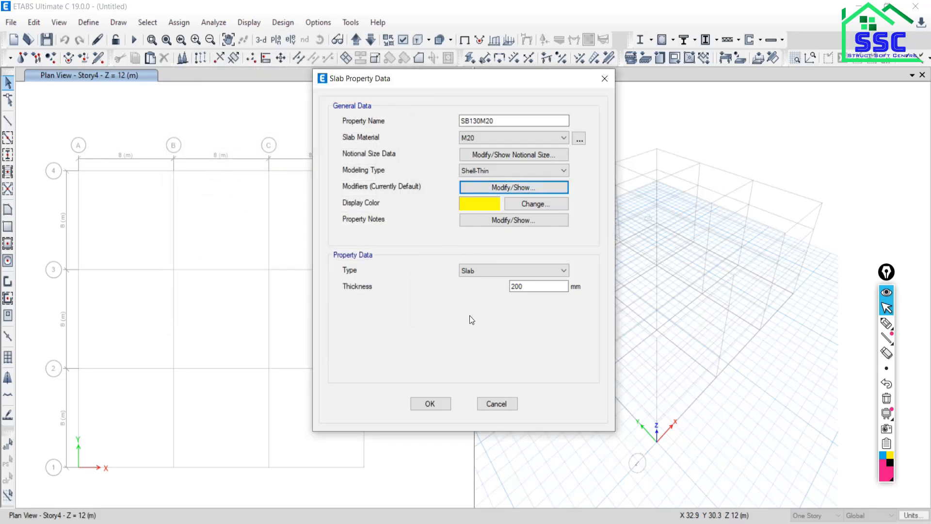
Choose Slab as the SB130M20 property's type, set its thickness to 130 mm and accept the slab property
click(500, 272)
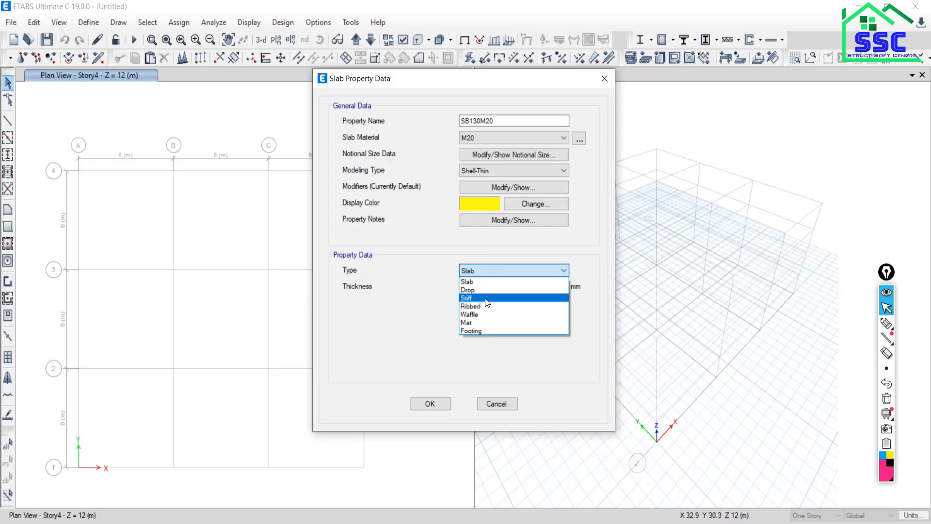
click(470, 282)
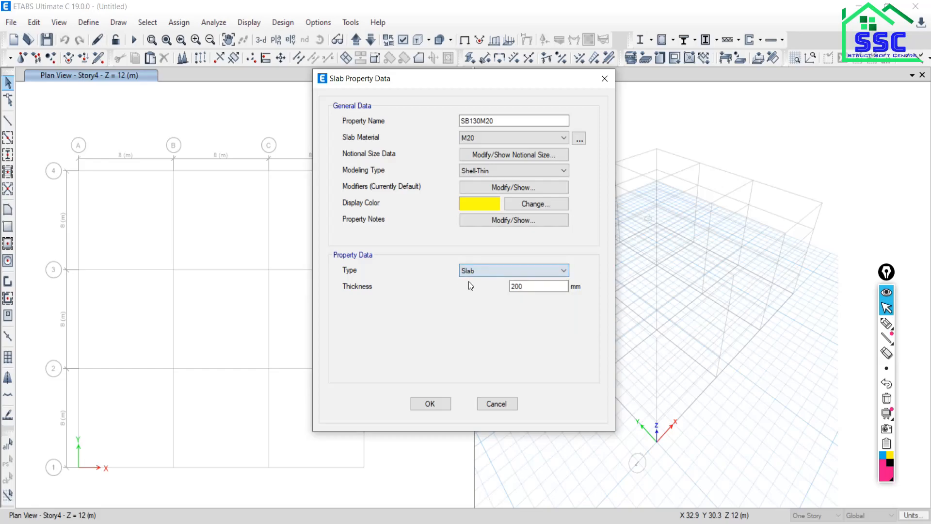
double_click(514, 286)
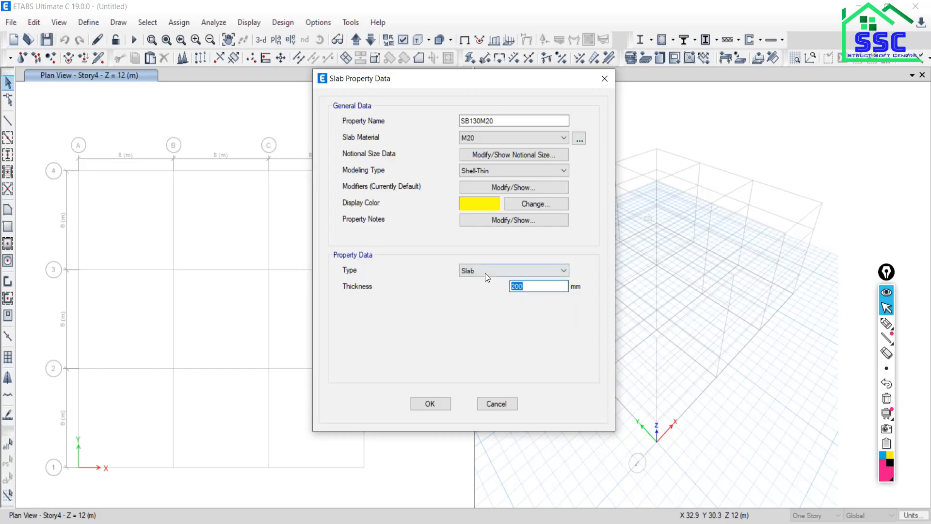
text(130)
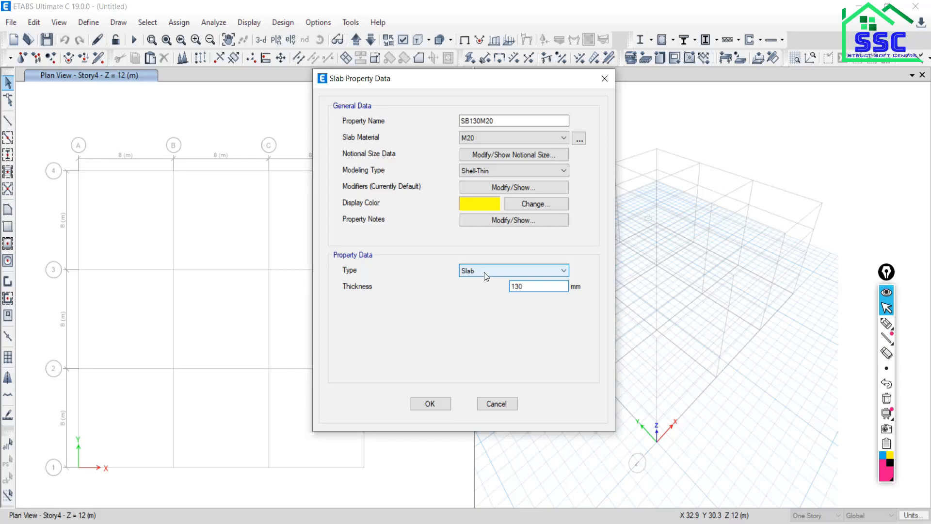
click(427, 405)
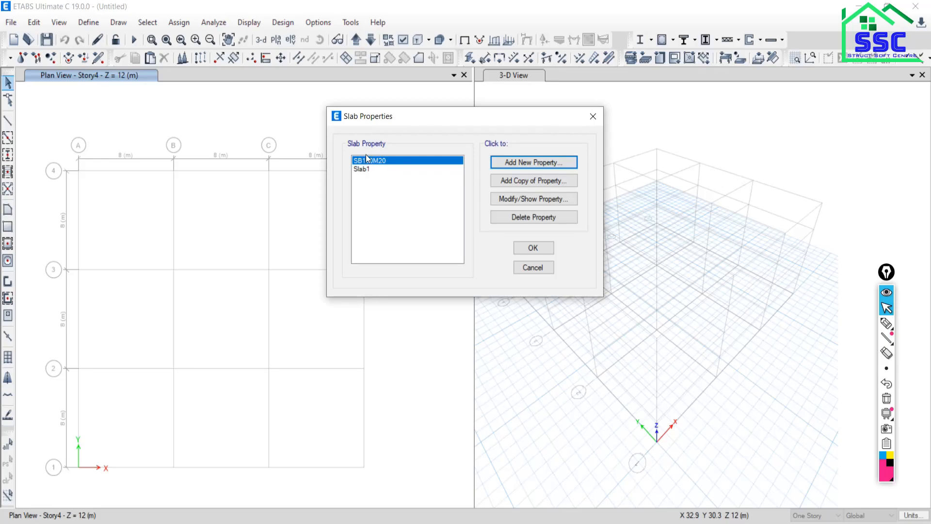
Accept the slab properties list and open the CM230X600M20 frame section's data, leaving it without saving changes
click(526, 249)
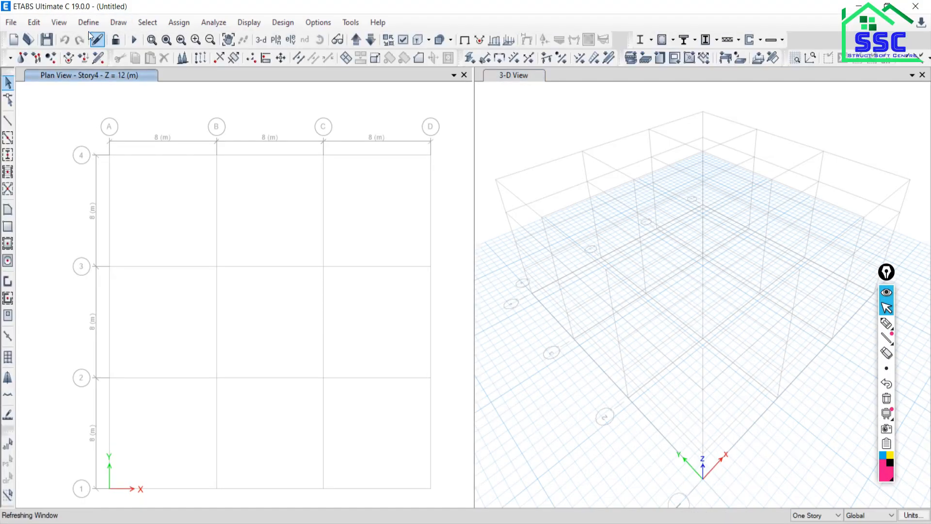
click(87, 22)
mouse_move(133, 60)
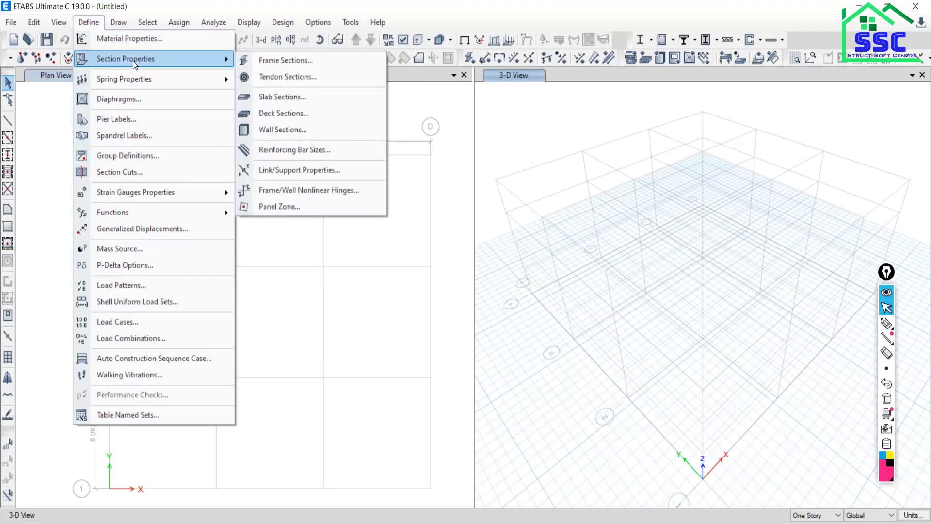
click(286, 60)
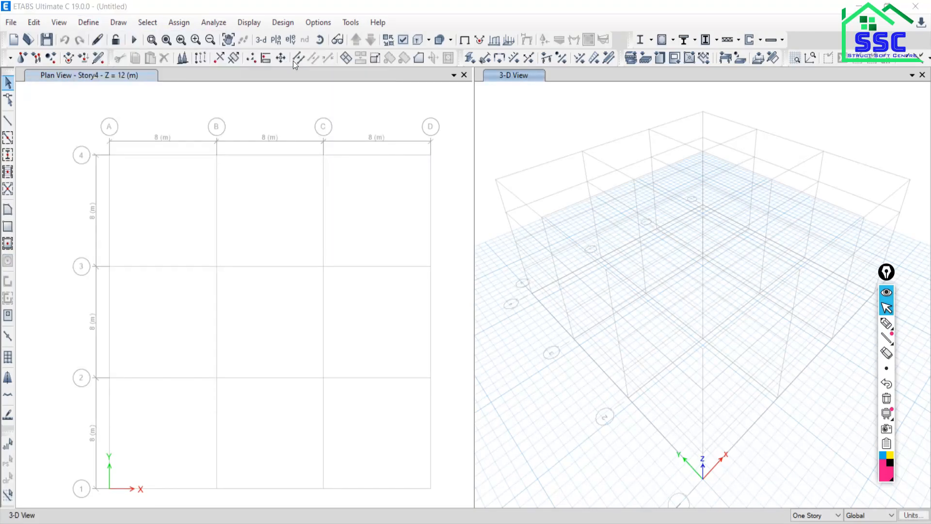
click(342, 255)
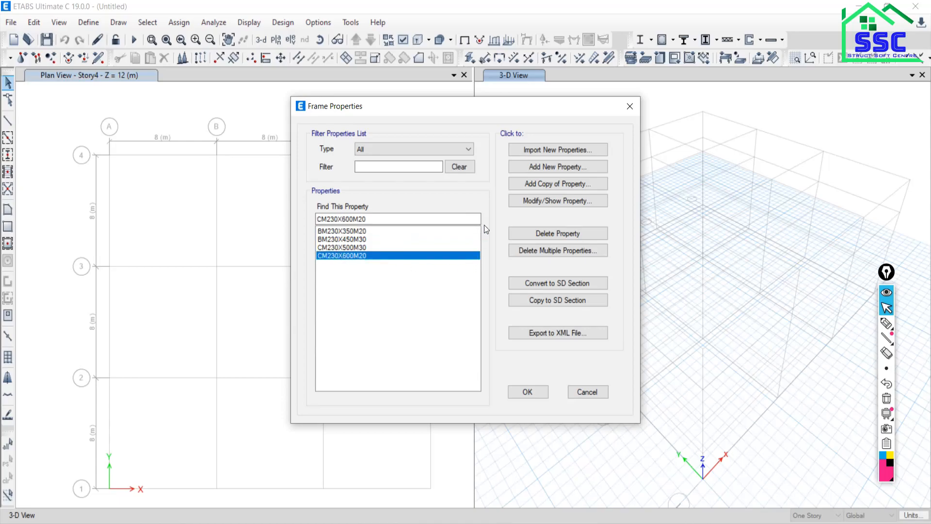
click(538, 200)
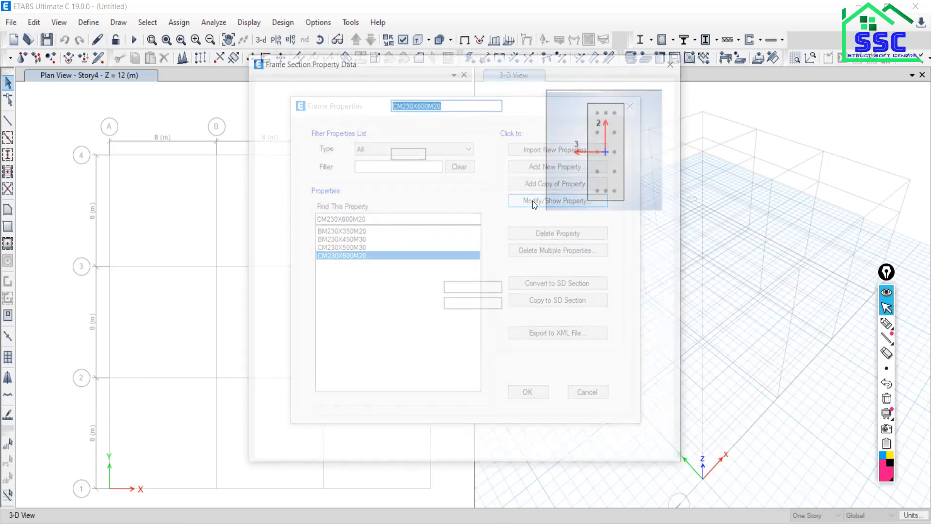
click(612, 405)
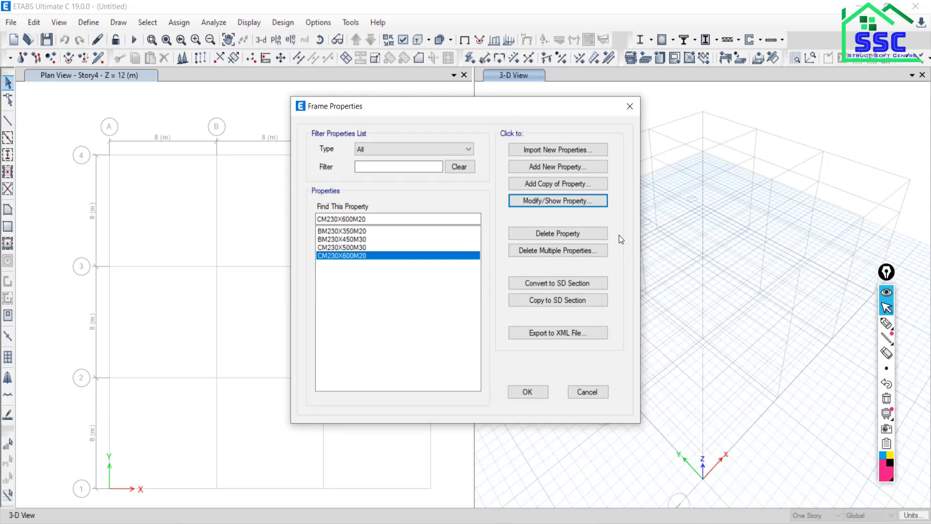
Review the CM230X600M20 column's section and reinforcement data, including bar materials, cover and ties, and accept the frame properties
click(556, 198)
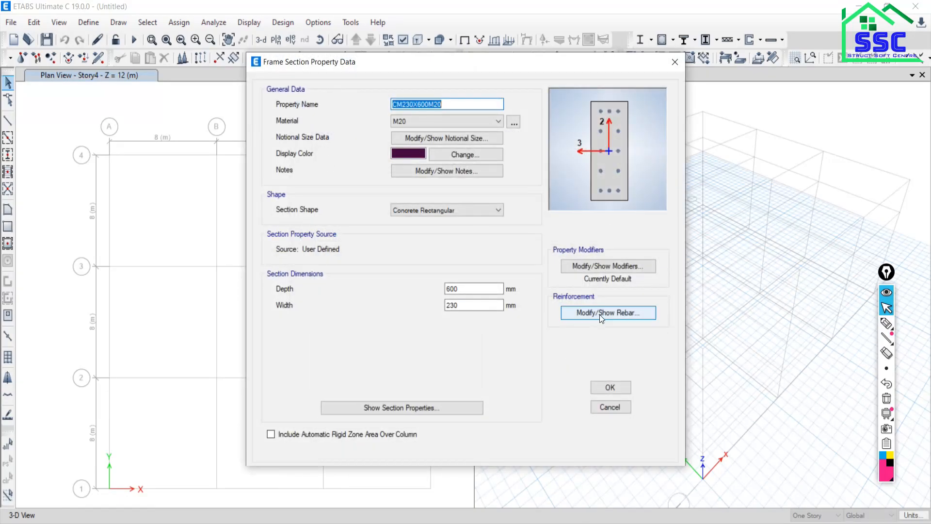
click(600, 314)
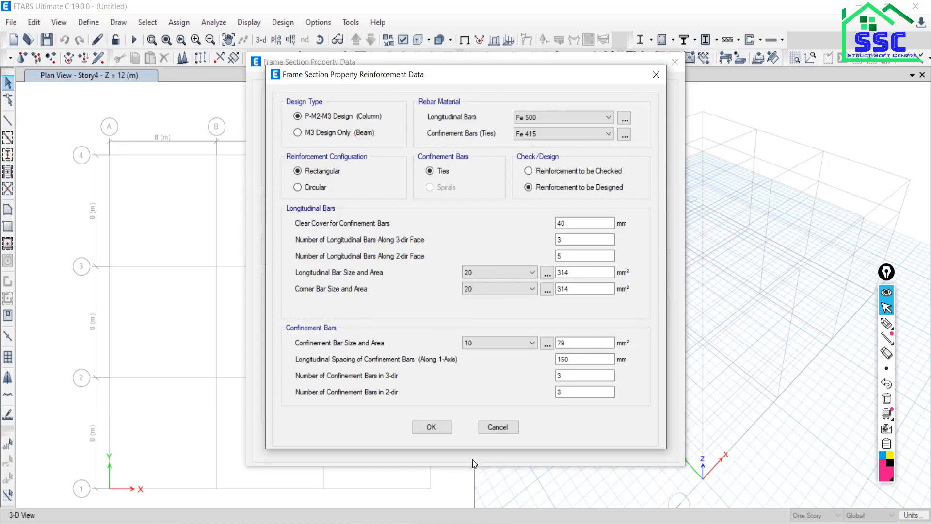
click(439, 427)
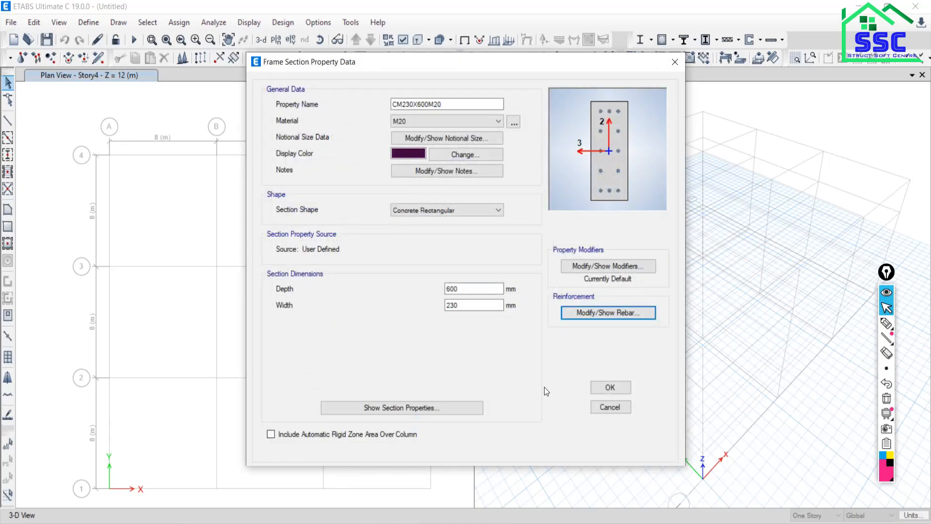
click(609, 387)
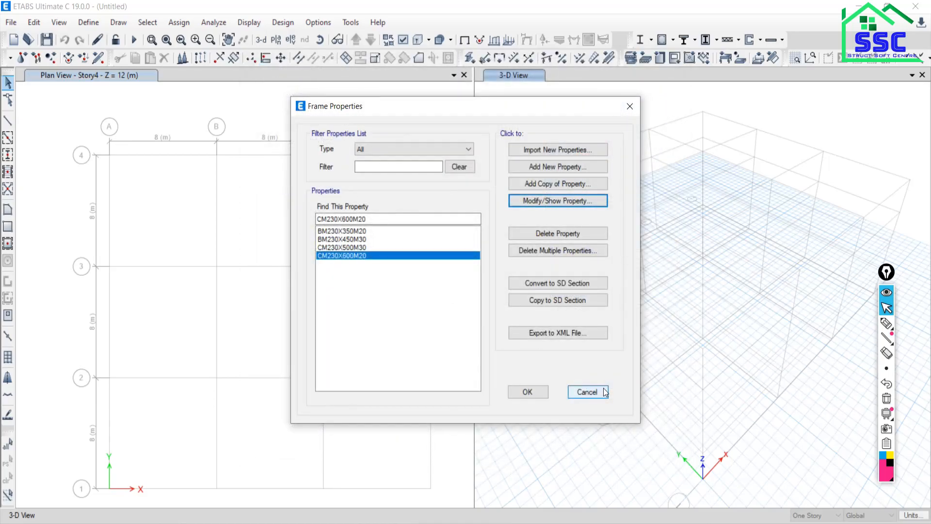
click(541, 393)
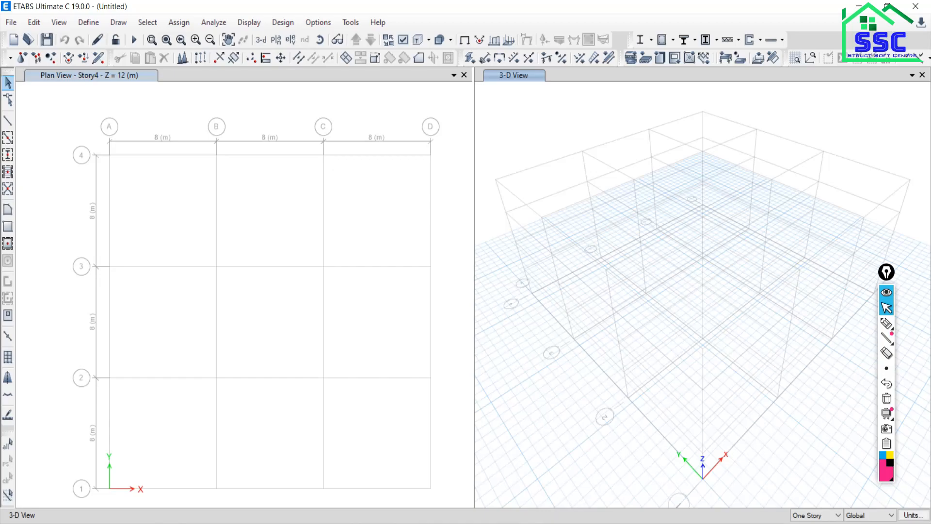
Check the topic list in the IMPORTANT COMMANDS PDF in Nitro Pro and return to ETABS
key(alt+Tab)
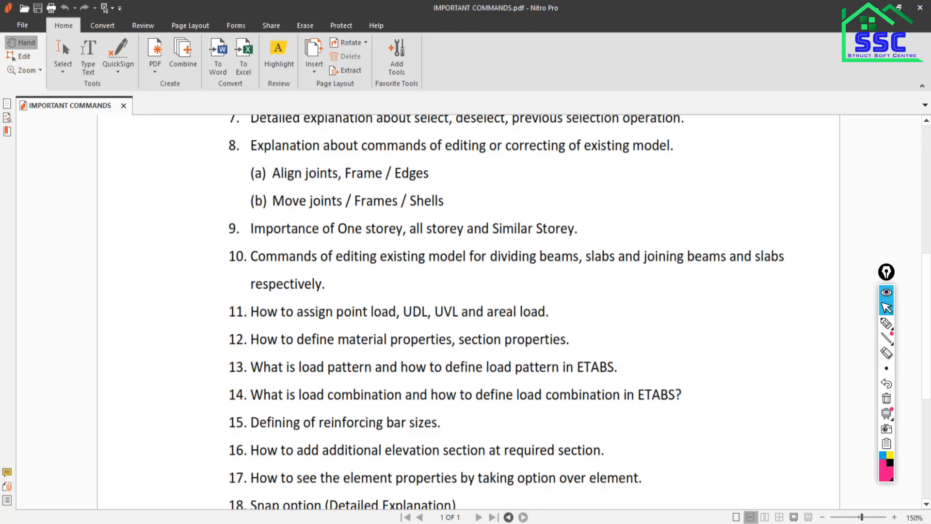
key(alt+Tab)
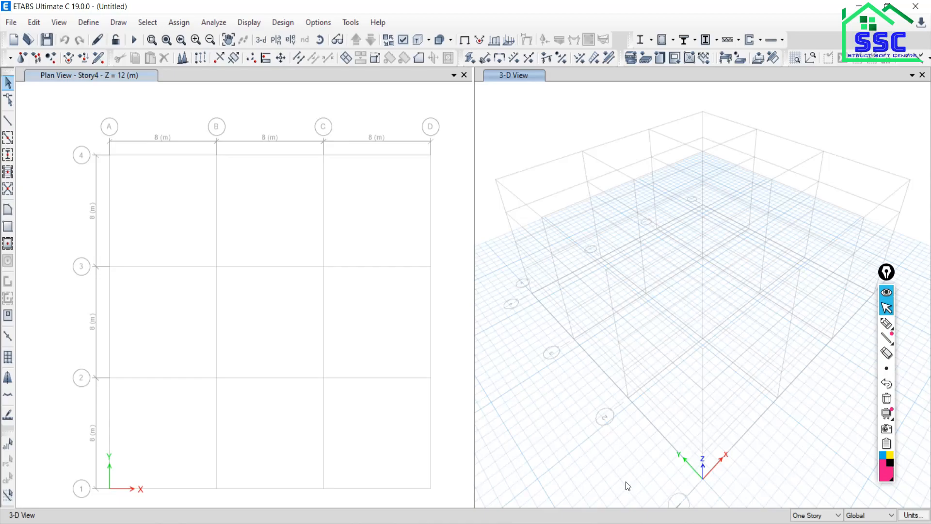
Draw two BM230X350M20 beams on Story4 along grid line 4, from A to B and from B to C
click(8, 124)
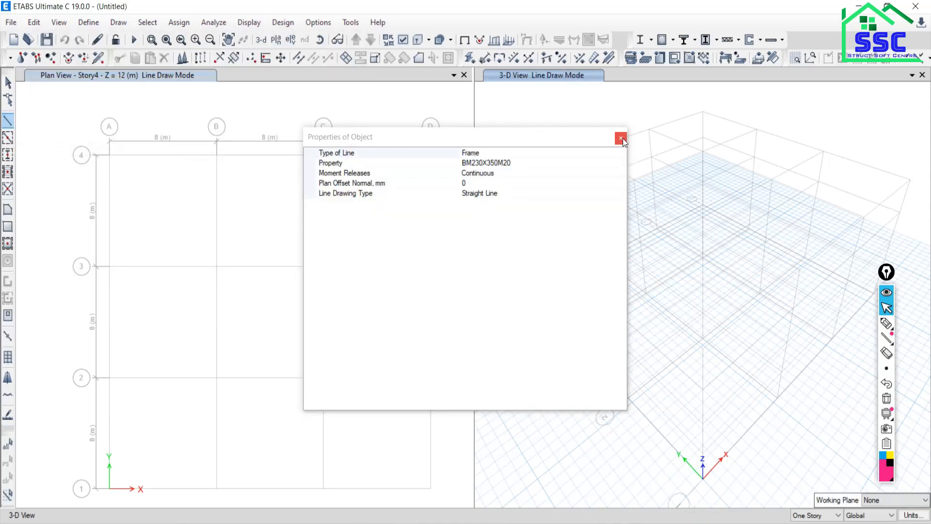
click(622, 137)
click(108, 156)
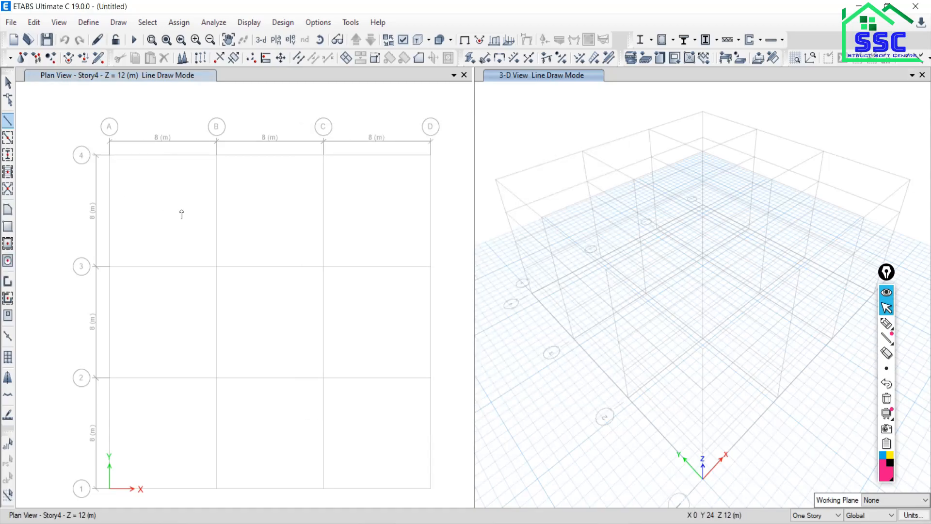
click(217, 155)
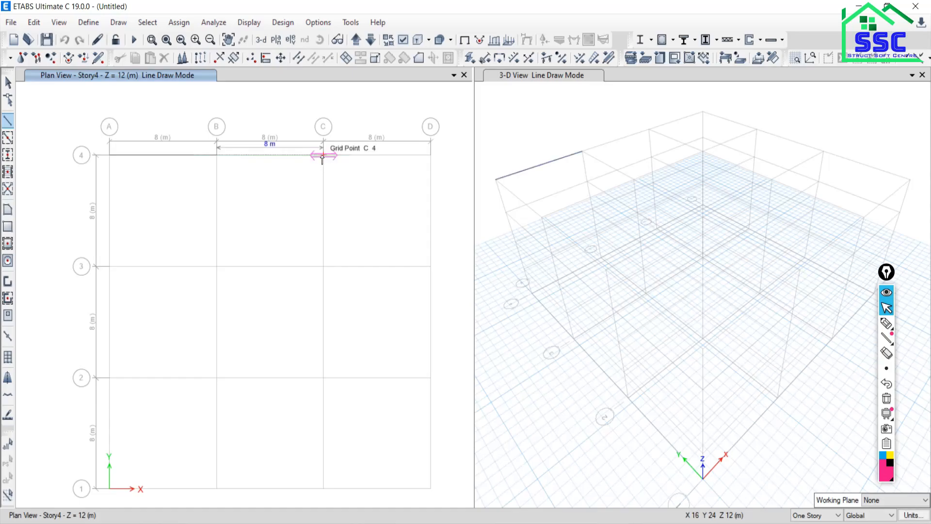
click(323, 155)
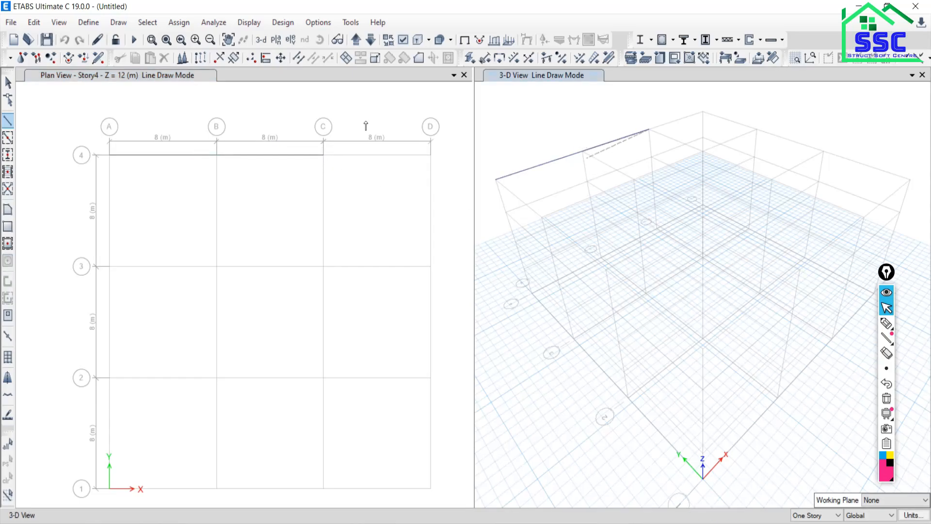
click(8, 83)
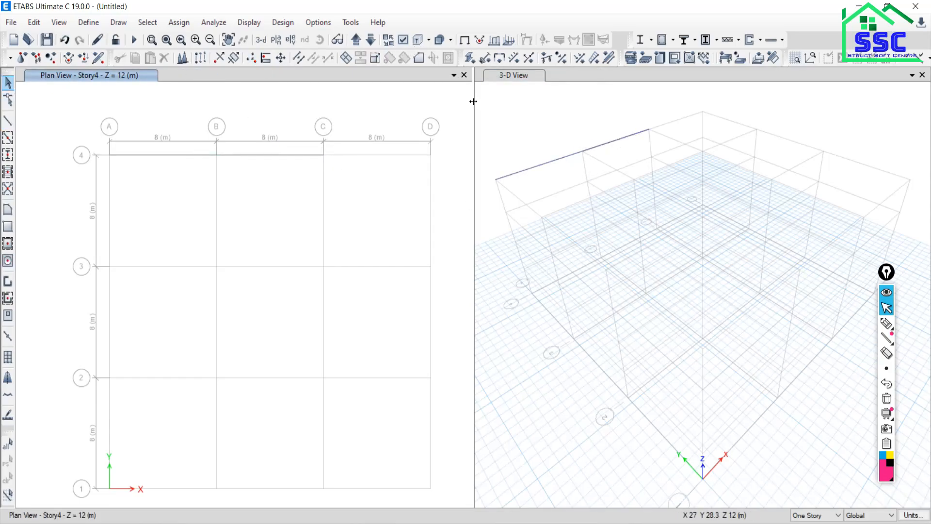
Show the frame members as extruded sections in the 3-D view and undo both beams drawn along grid line 4
click(524, 115)
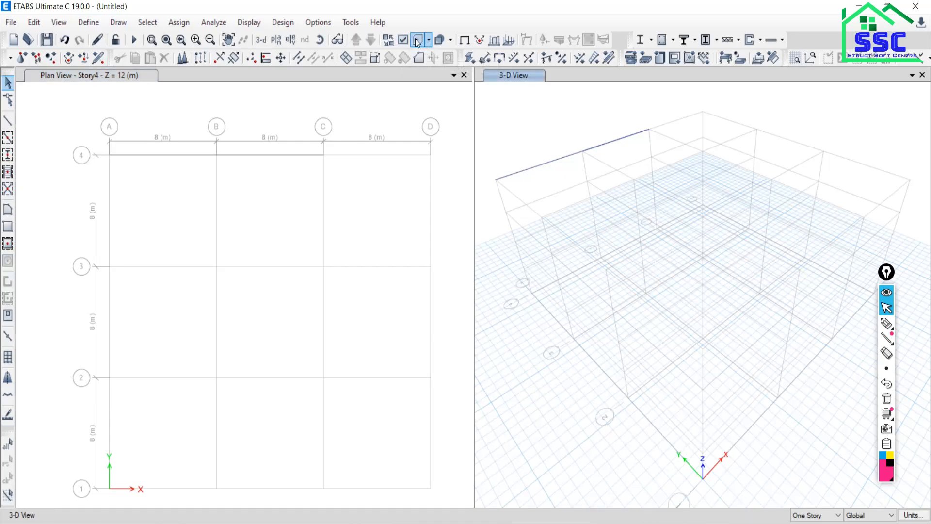
click(417, 41)
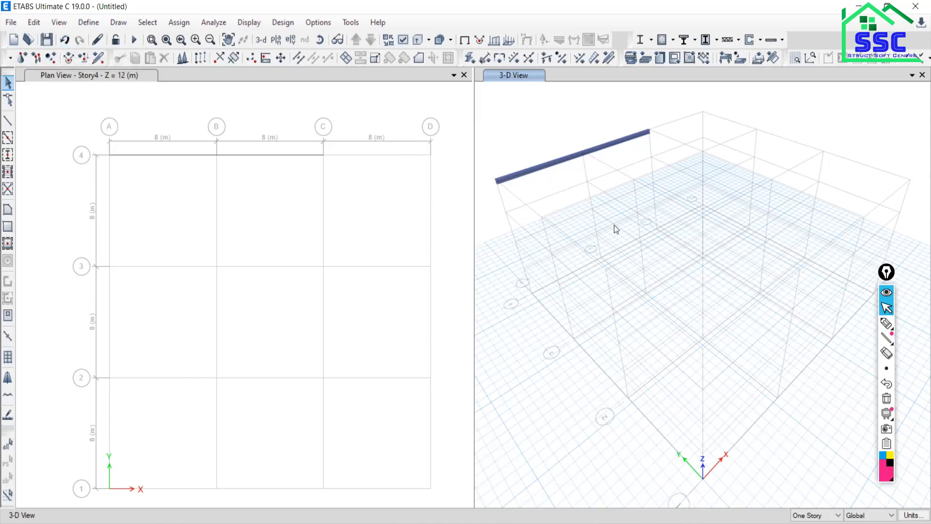
click(67, 42)
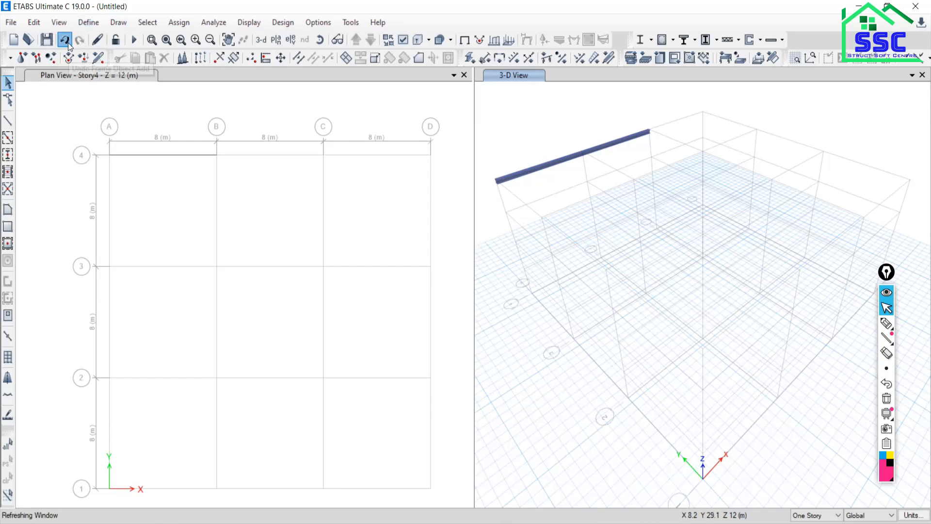
click(67, 42)
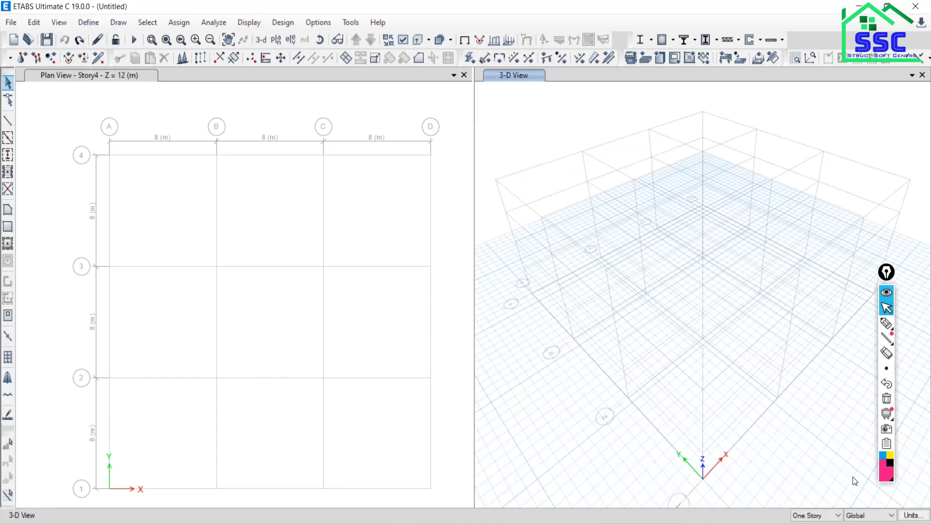
Set the drawing scope to All Stories and start drawing BM230X350M20 frame lines with a widened plan view
click(824, 515)
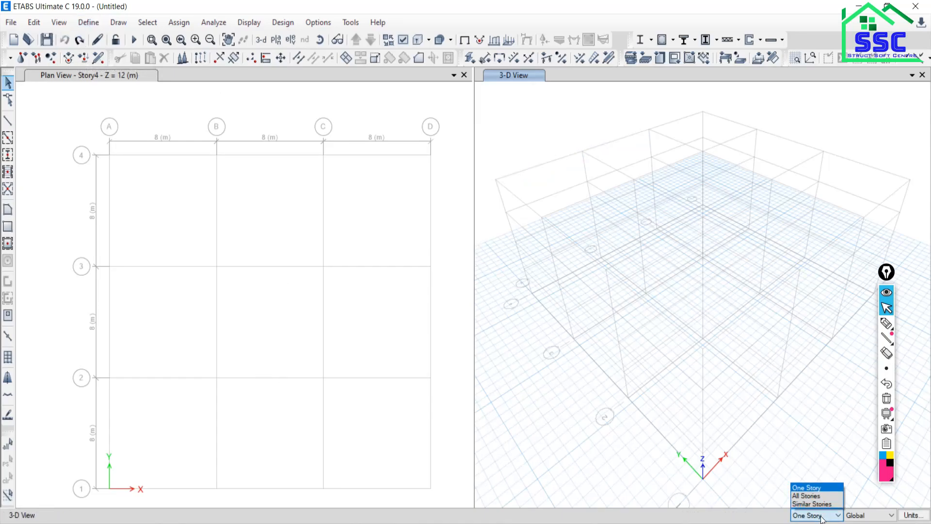
click(801, 495)
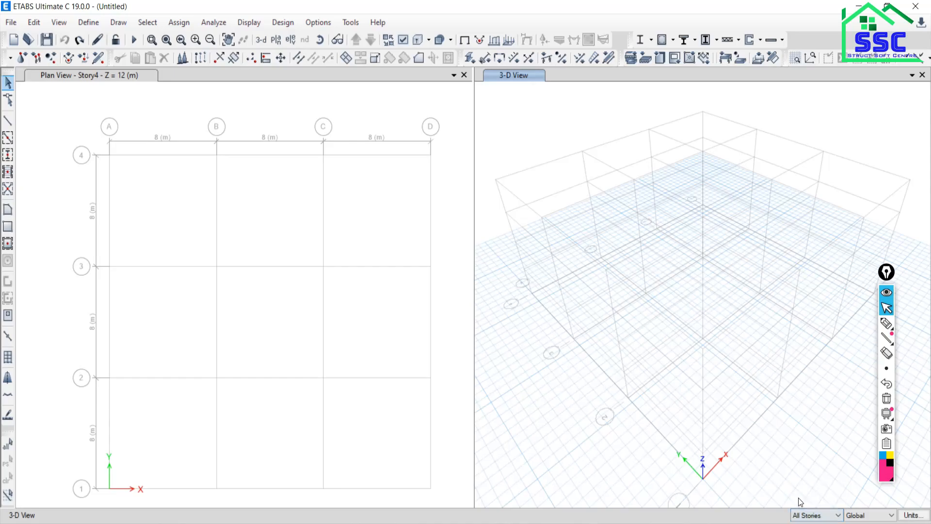
click(8, 124)
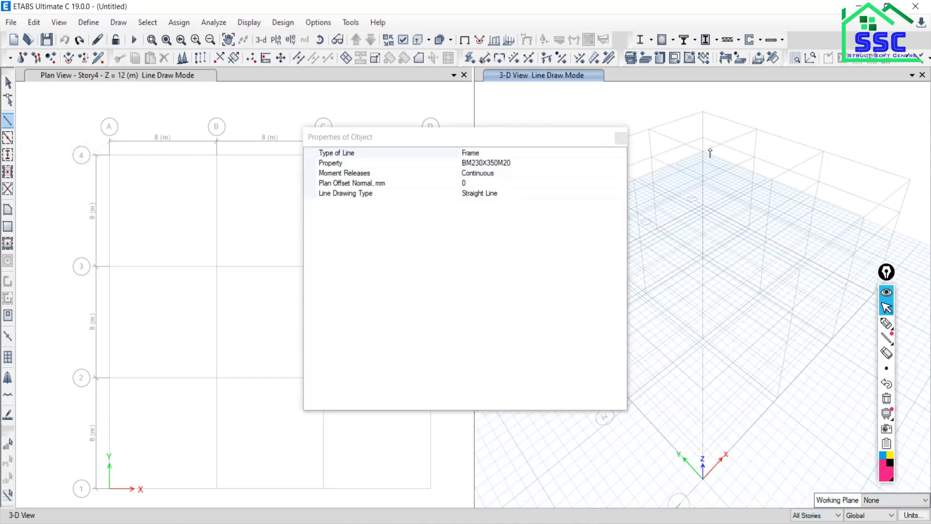
click(622, 140)
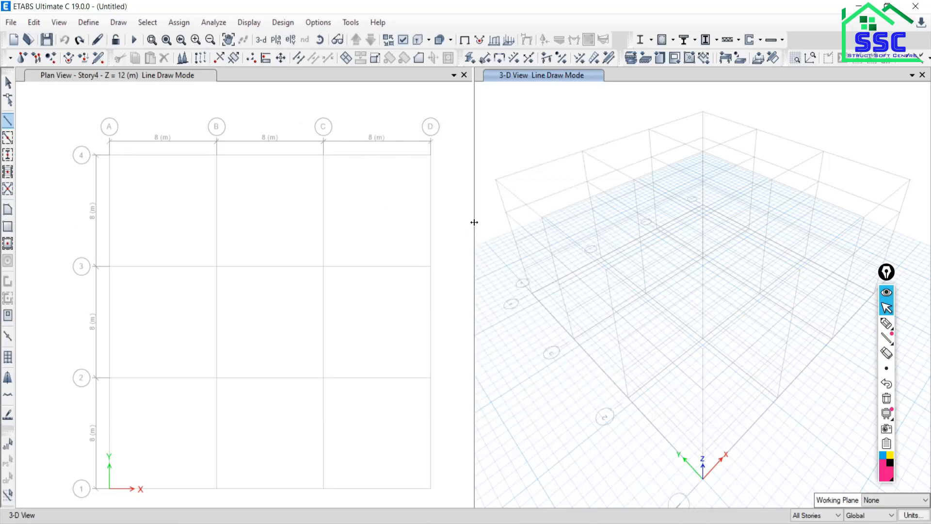
drag(475, 226, 743, 222)
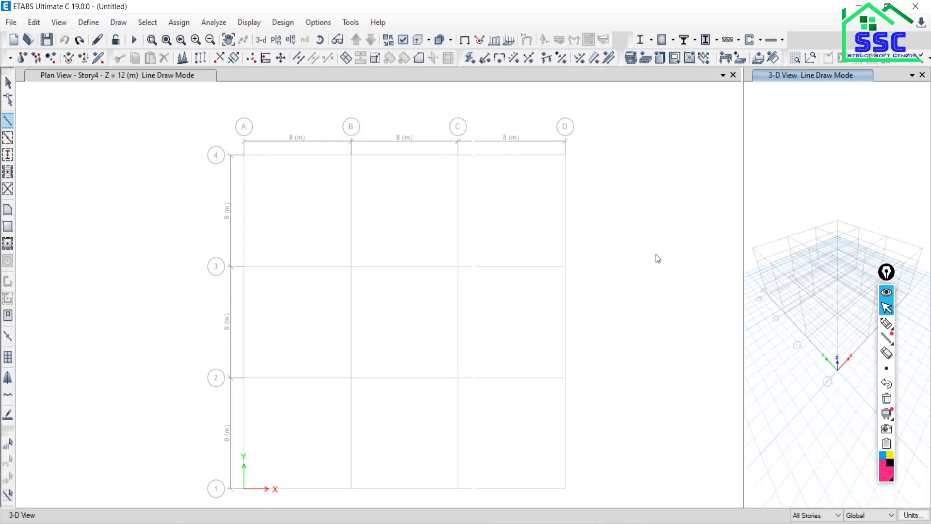
Quick draw BM230X350M20 beams along all grid lines A–D and 1–4 on all stories, and widen the 3-D view
click(8, 139)
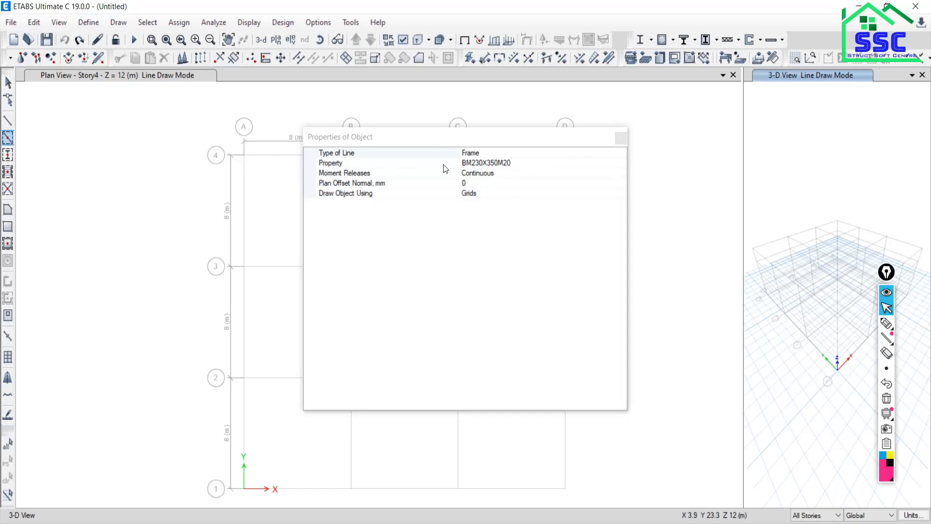
click(623, 139)
drag(151, 120, 613, 505)
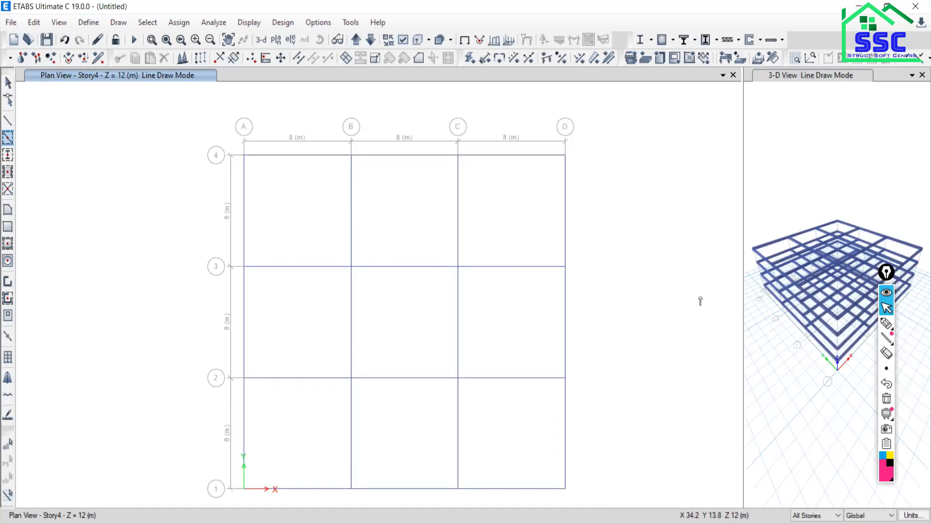
scroll(812, 354, up, 3)
scroll(812, 354, down, 4)
scroll(814, 353, up, 2)
drag(742, 304, 693, 316)
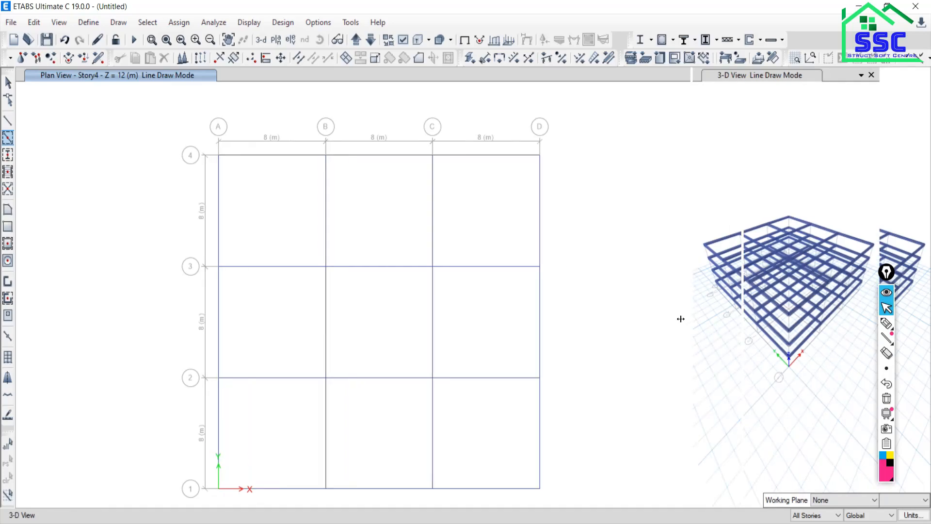
click(725, 321)
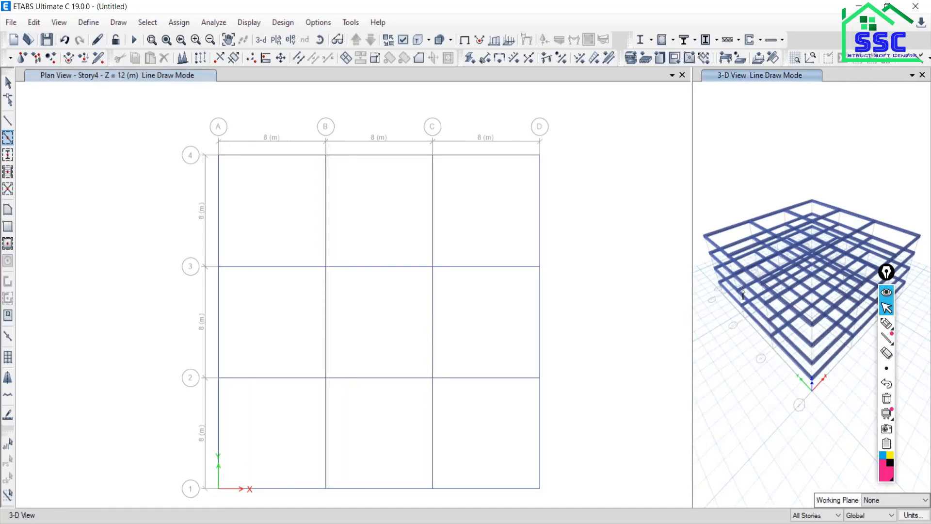
Quick draw CM230X500M30 columns at every grid intersection of the plan on all stories
click(8, 138)
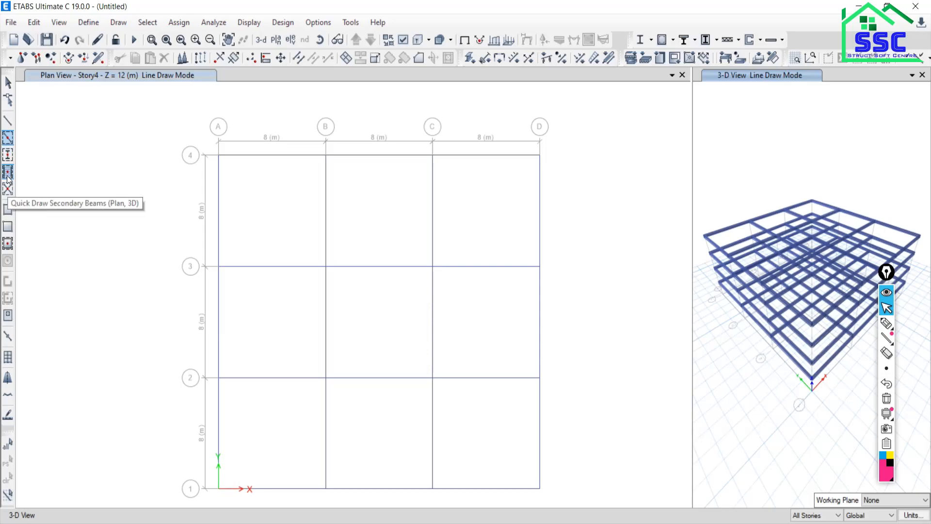
click(8, 155)
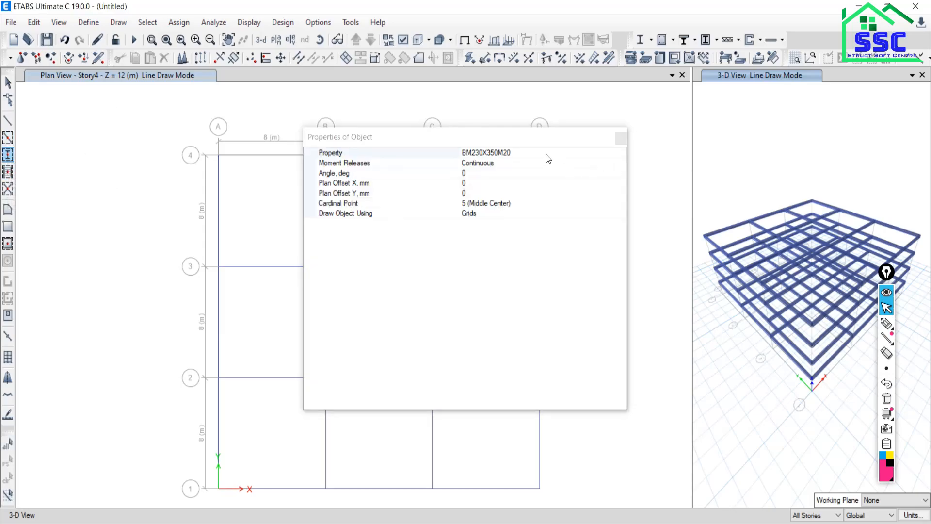
click(541, 153)
click(621, 153)
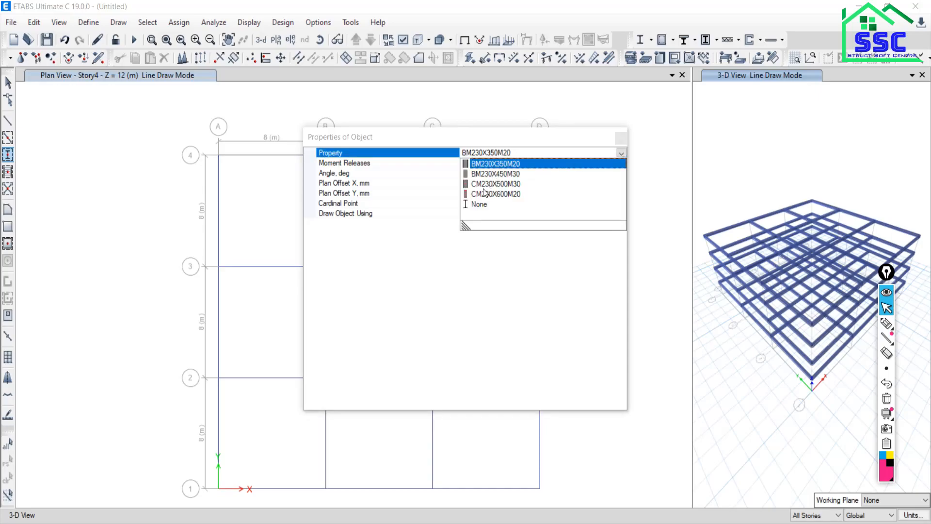
click(483, 183)
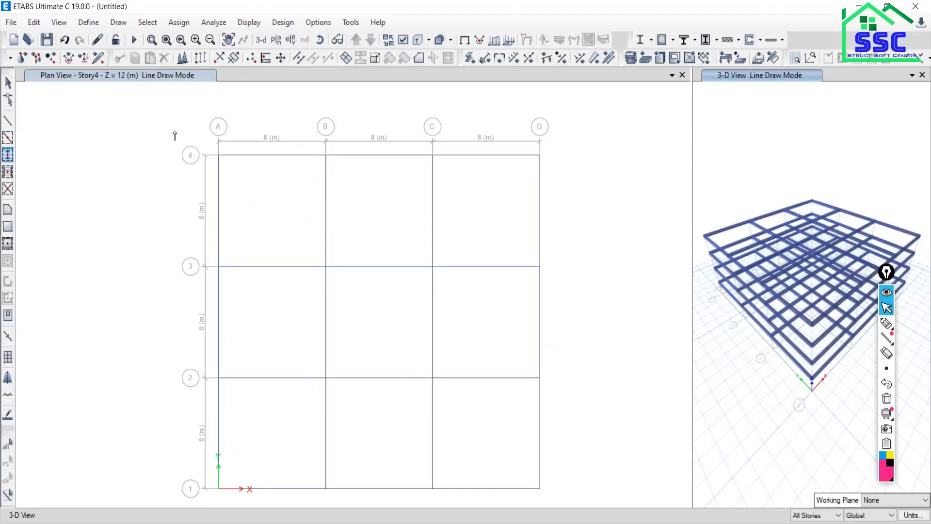
mouse_move(156, 122)
mouse_down()
mouse_move(272, 268)
mouse_move(489, 462)
mouse_move(603, 506)
mouse_up()
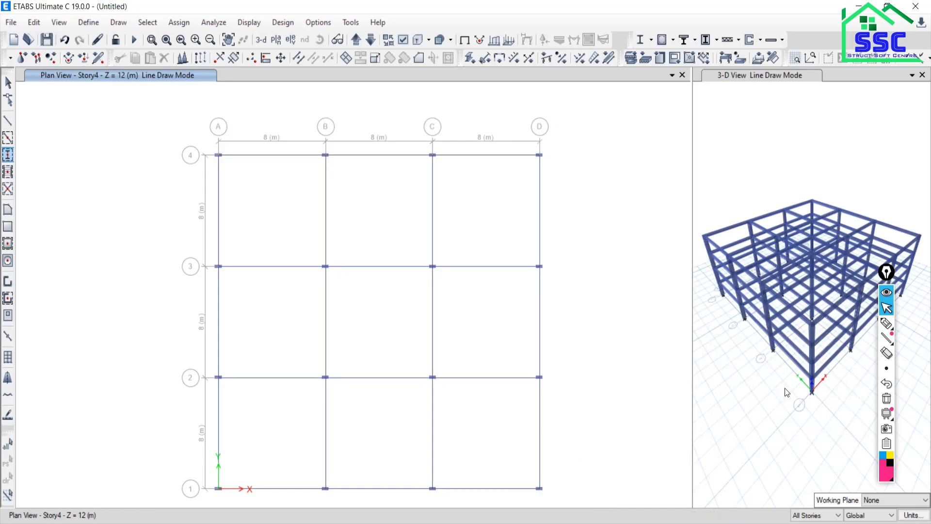
Try to draw one rectangular SB130M20 slab over the whole plan on all stories, and undo it
click(8, 227)
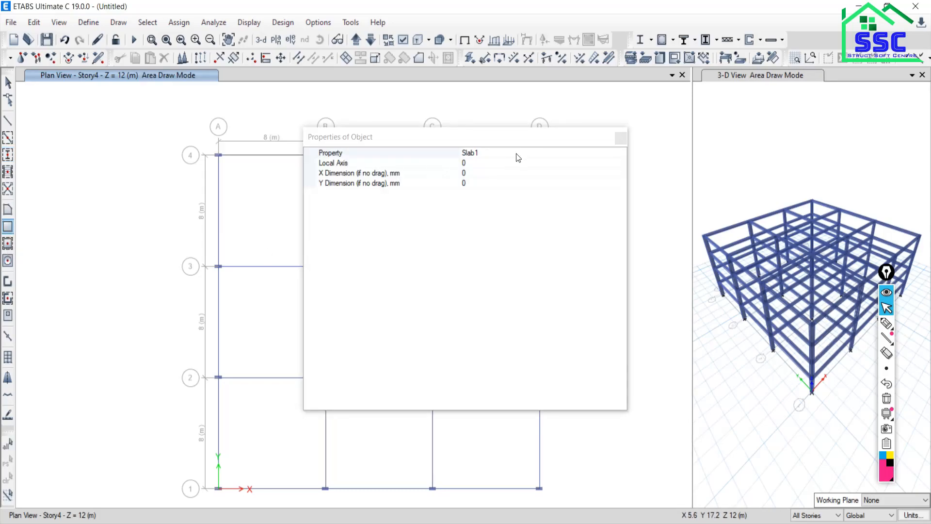
click(516, 159)
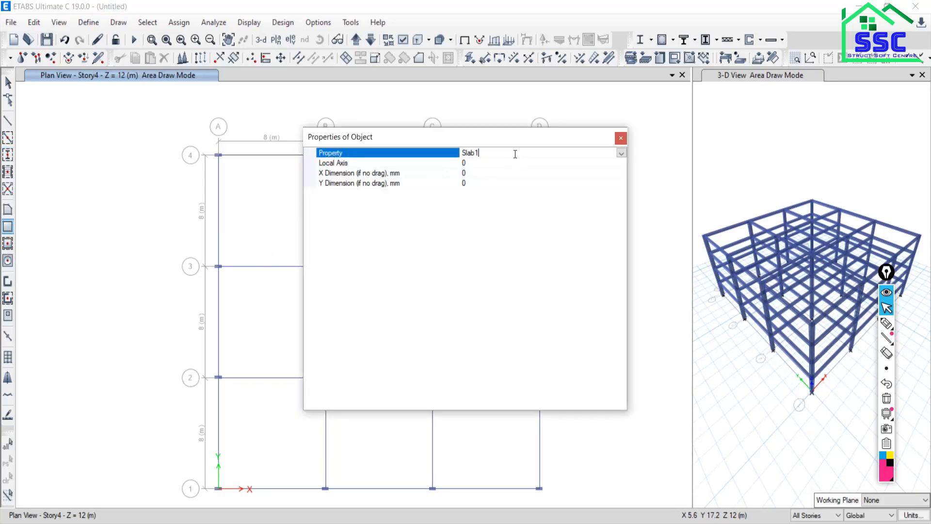
click(621, 153)
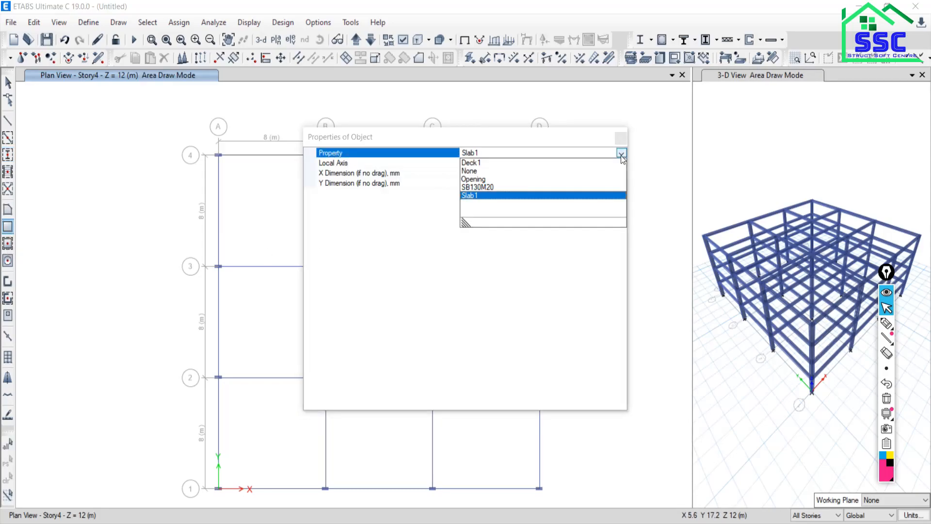
click(479, 188)
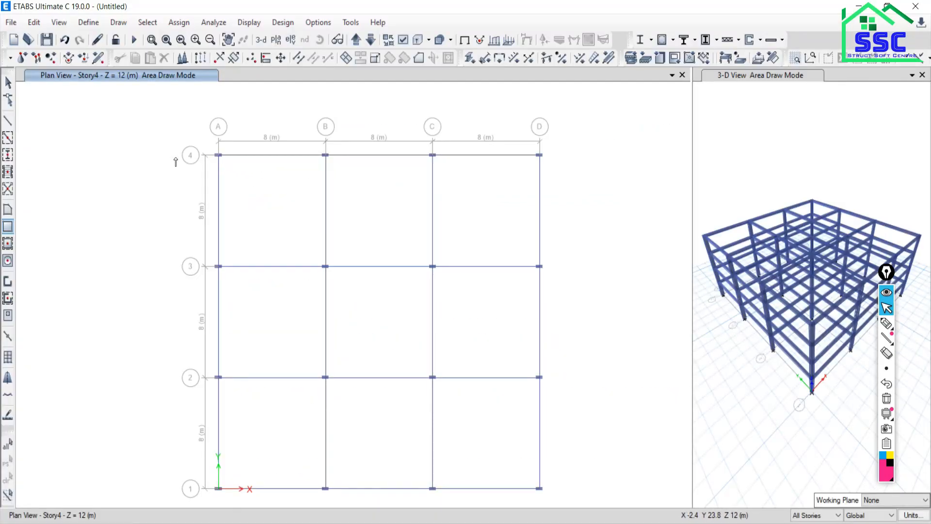
drag(84, 121, 571, 505)
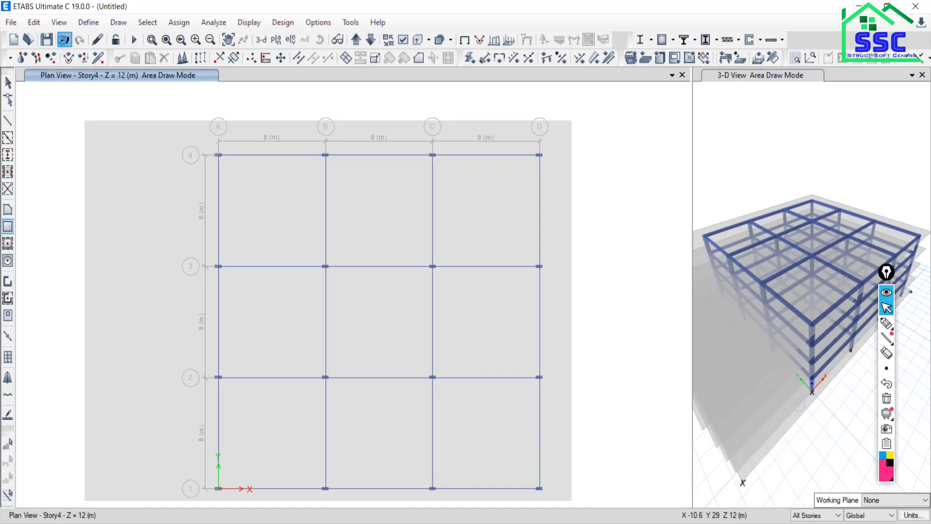
click(64, 41)
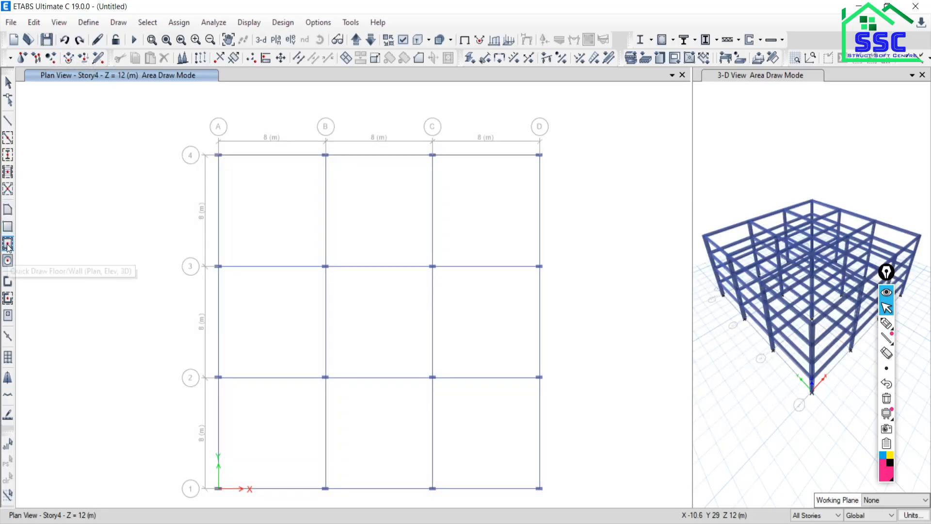
Quick draw floor slabs in every bay between grids A–D and 1–4 on all stories, and return to selection mode
click(7, 244)
click(618, 139)
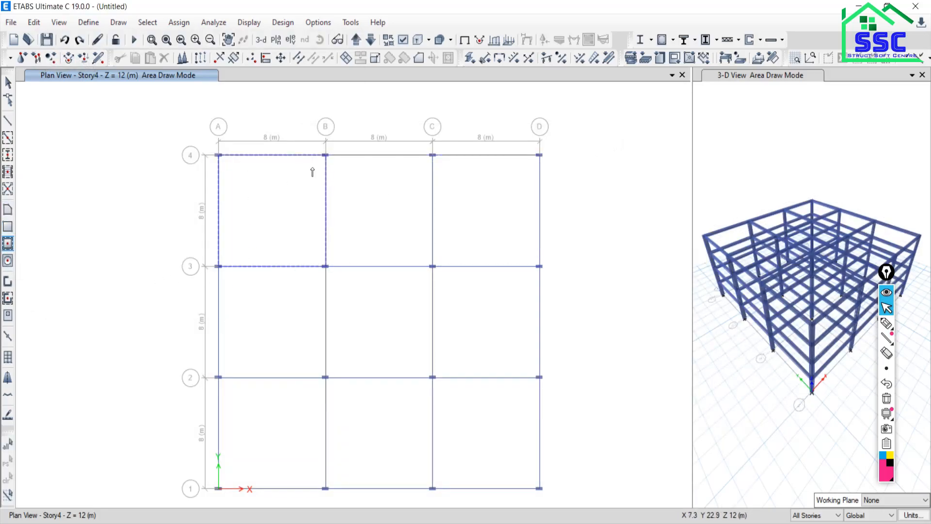
mouse_move(167, 128)
mouse_down()
mouse_move(648, 452)
mouse_move(649, 505)
mouse_move(629, 504)
mouse_up()
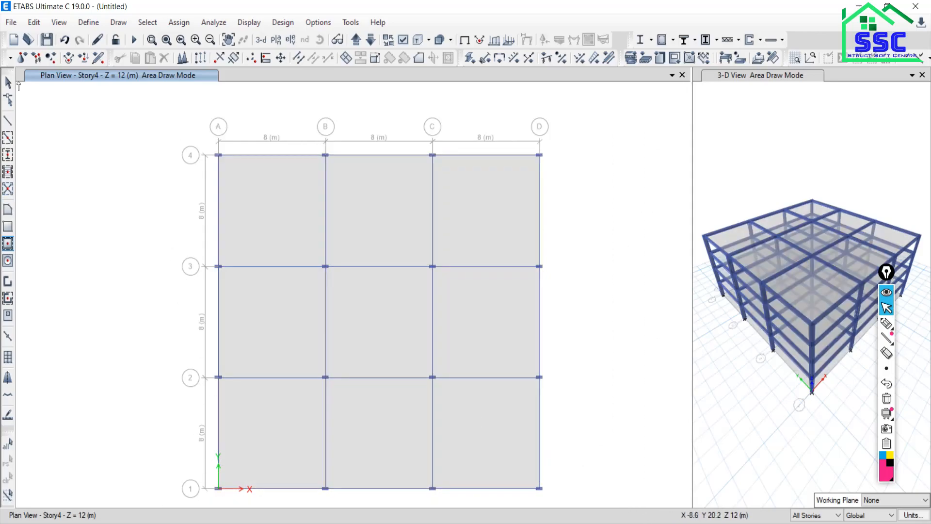
click(6, 86)
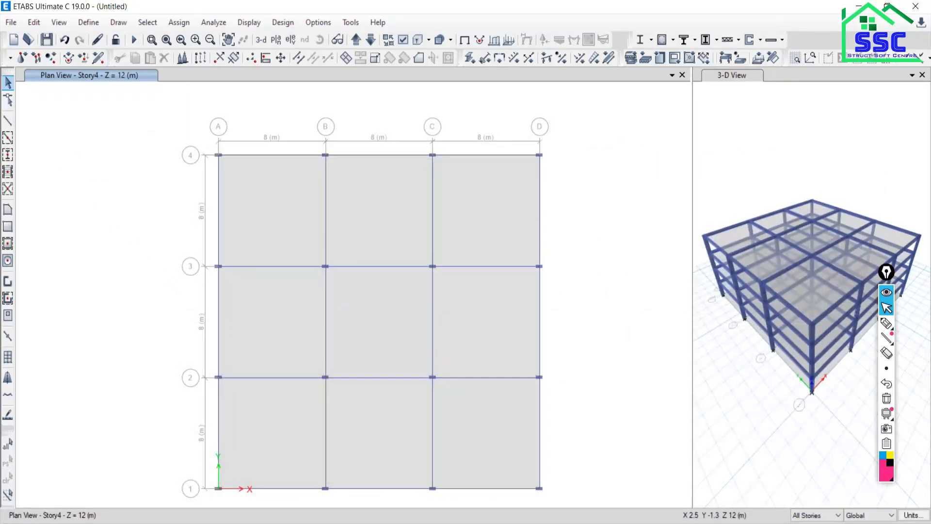
click(88, 23)
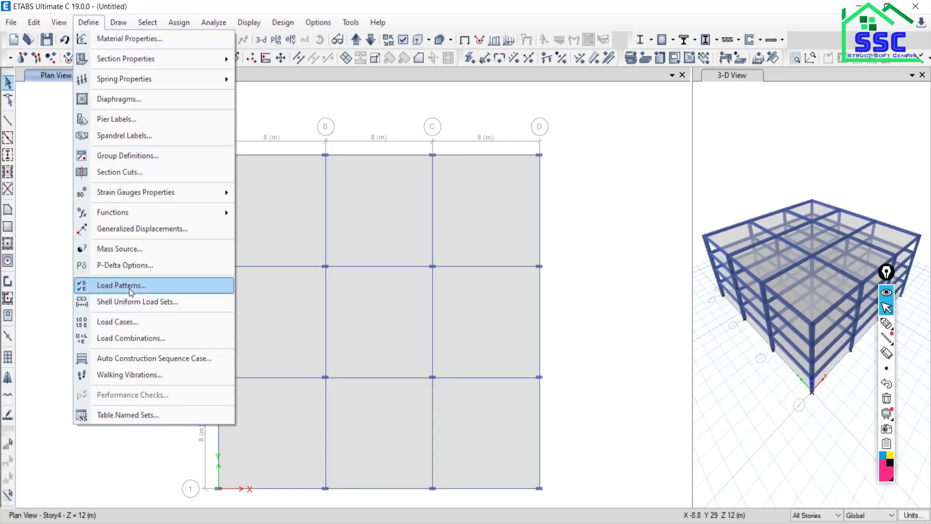
click(98, 287)
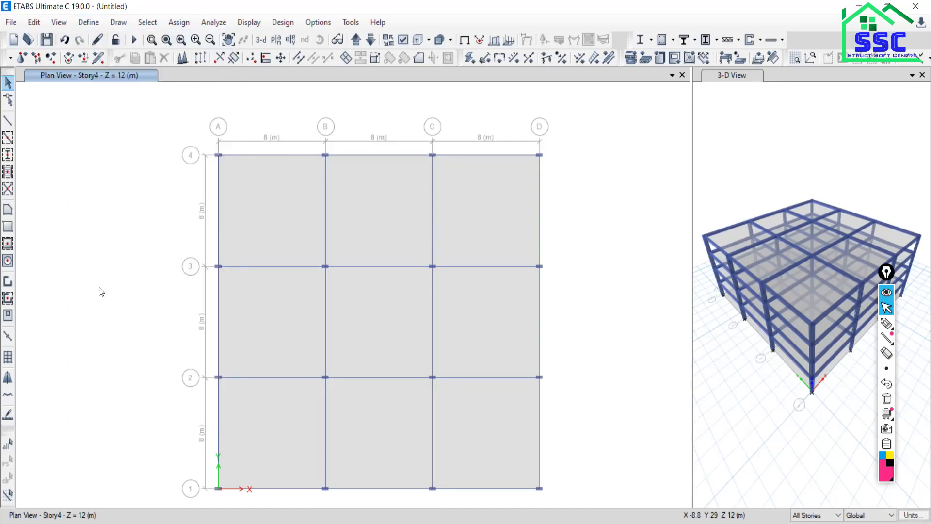
drag(380, 180, 250, 178)
click(531, 315)
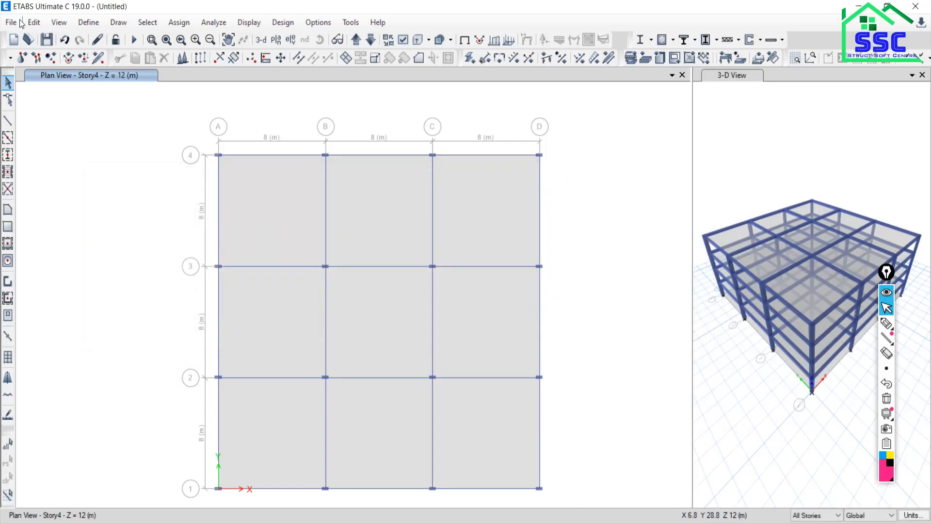
Open the load pattern definitions and place the dialog lower over the plan to review the Dead load pattern
click(93, 24)
click(93, 25)
click(88, 22)
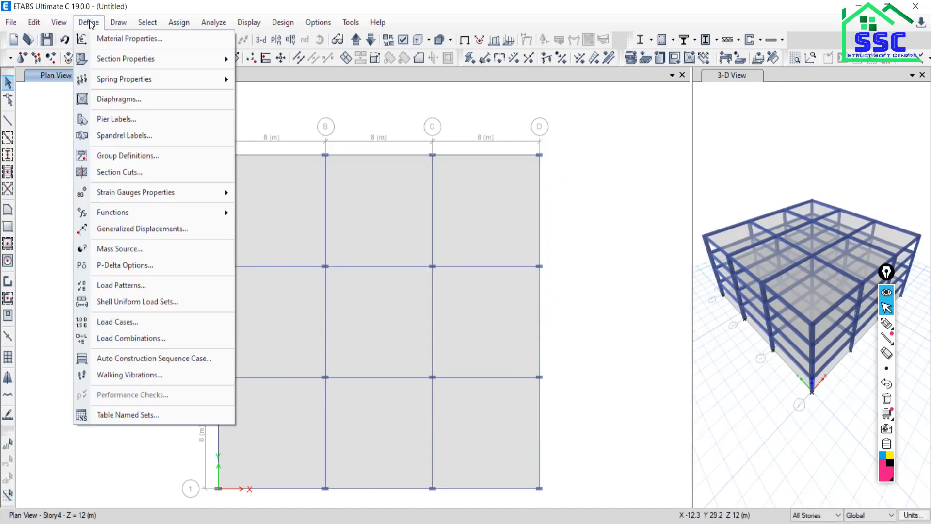
click(107, 289)
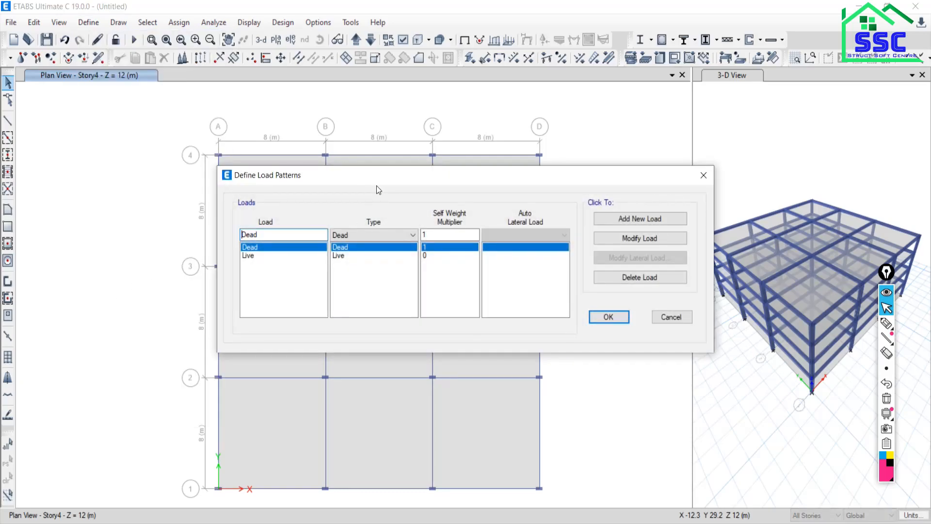
drag(391, 177, 341, 226)
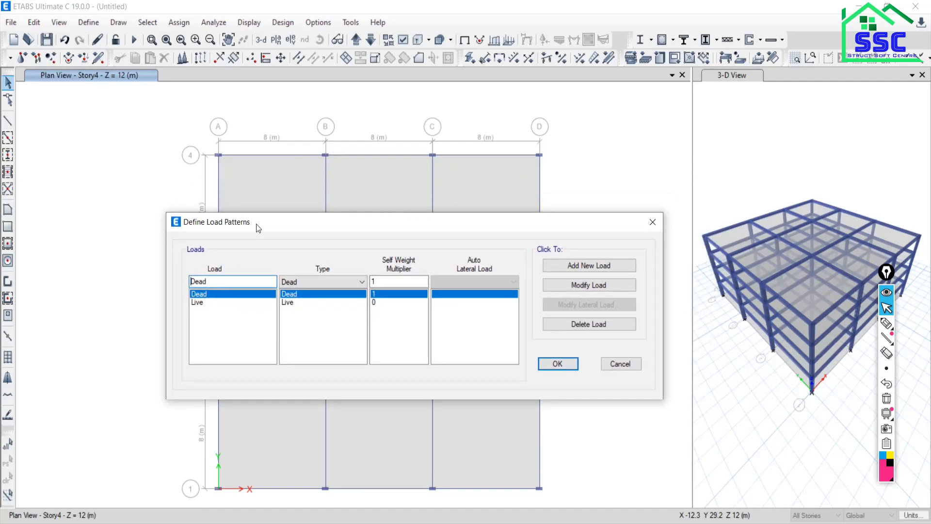
click(208, 282)
drag(390, 227, 374, 271)
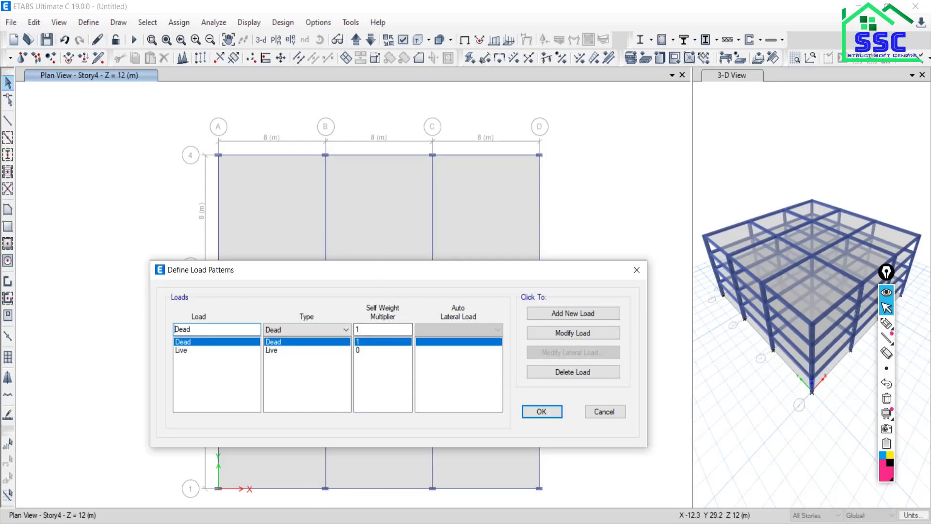
Switch to the Google Meet window and sketch a pink beam line with a curved arrow across it
key(alt+Tab)
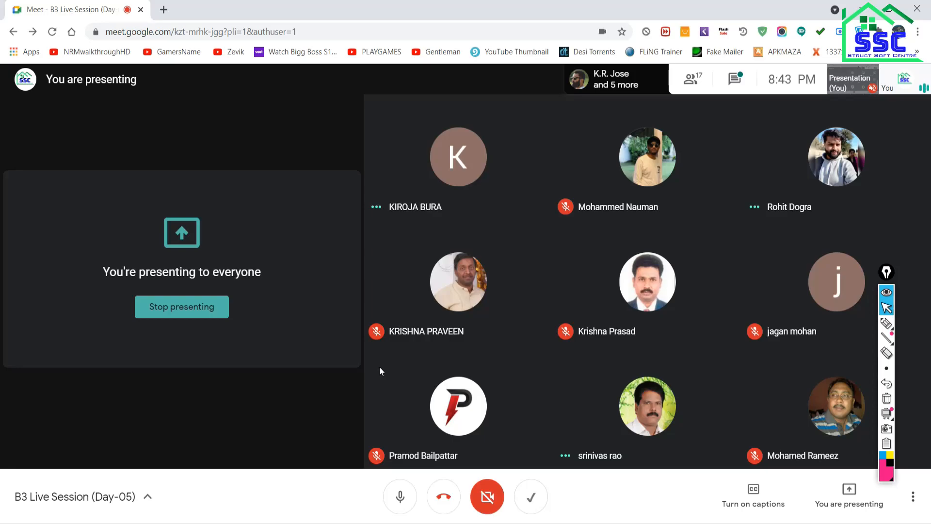
click(887, 323)
drag(105, 149, 408, 167)
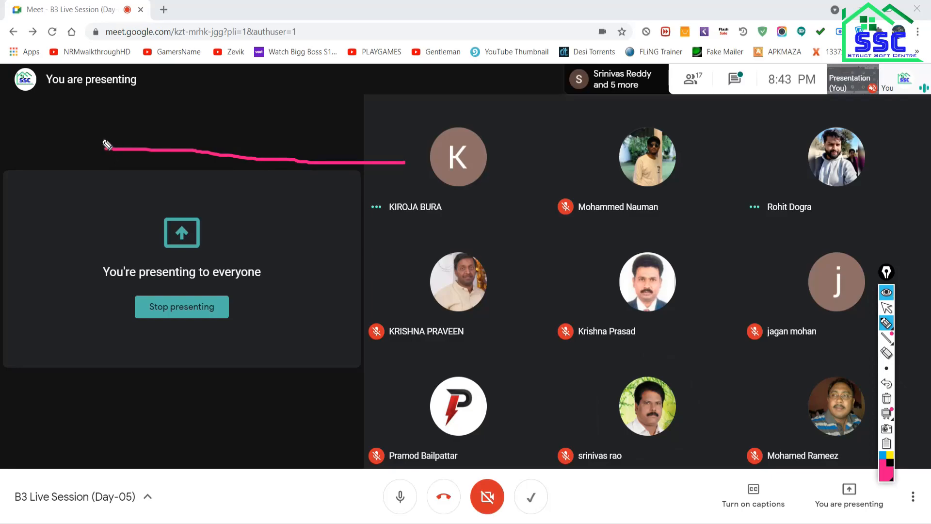
drag(121, 150, 387, 165)
mouse_move(214, 120)
mouse_down()
mouse_move(206, 186)
mouse_move(200, 178)
mouse_move(188, 186)
mouse_up()
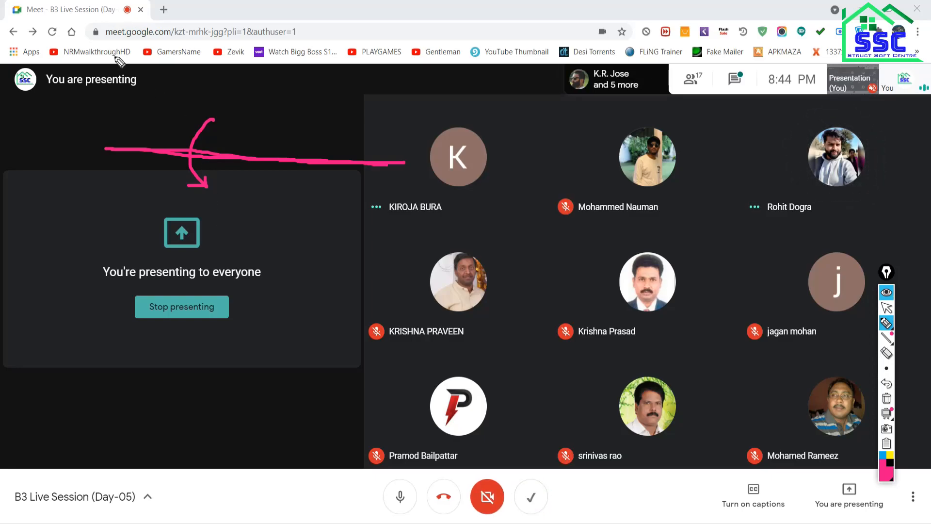
Sketch the beam's end face below the line and label its width 230 and its depth 350
mouse_move(252, 207)
mouse_down()
mouse_move(298, 249)
mouse_move(293, 325)
mouse_up()
mouse_move(249, 203)
mouse_down()
mouse_move(249, 284)
mouse_move(291, 339)
mouse_move(295, 322)
mouse_move(293, 339)
mouse_up()
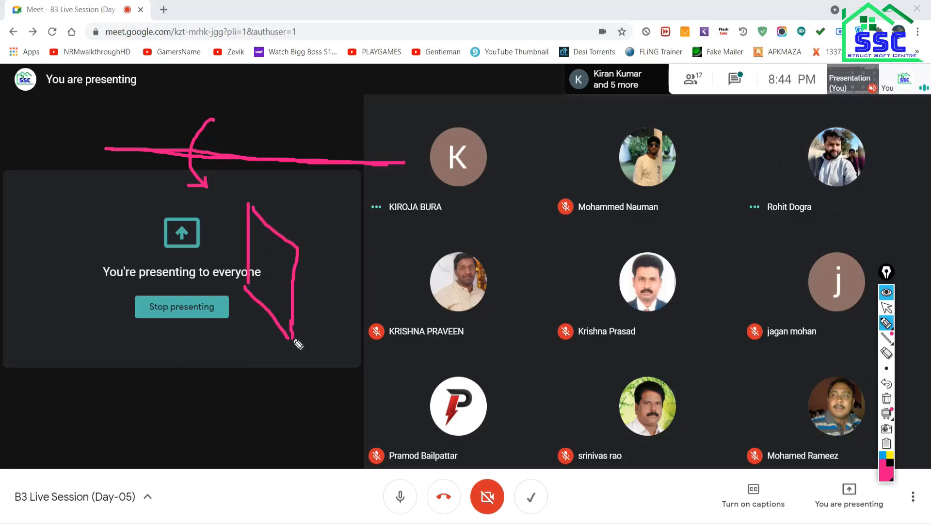
drag(245, 206, 286, 250)
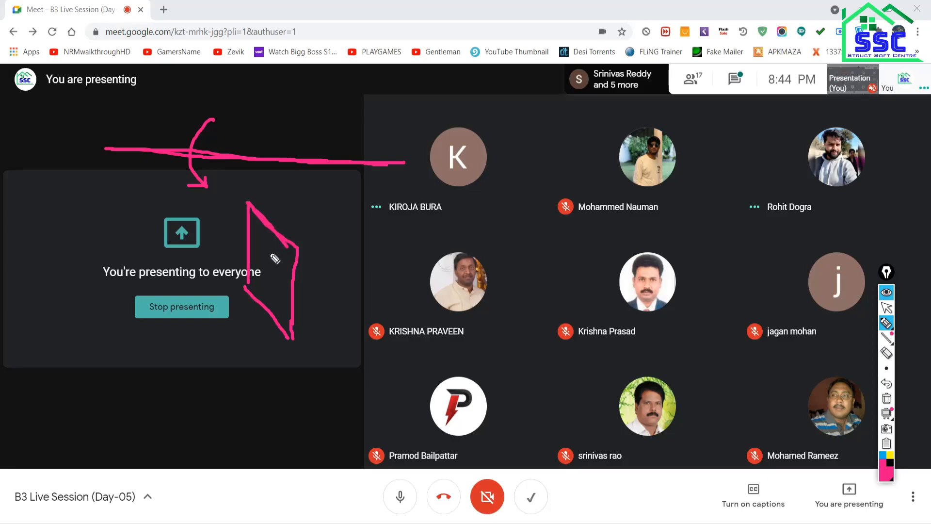
mouse_move(281, 196)
mouse_down()
mouse_move(307, 206)
mouse_move(303, 220)
mouse_move(338, 210)
mouse_move(319, 217)
mouse_up()
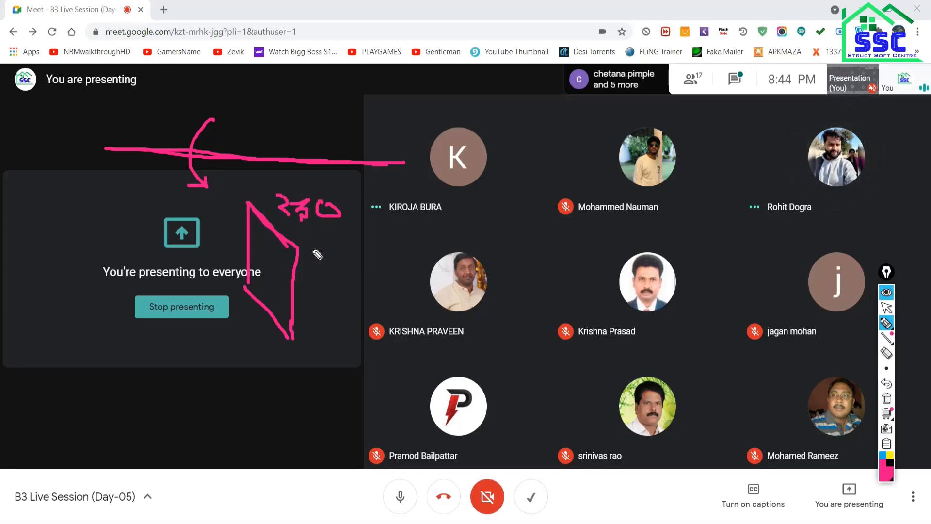
mouse_move(303, 273)
mouse_down()
mouse_move(315, 281)
mouse_move(307, 292)
mouse_move(340, 283)
mouse_move(326, 292)
mouse_move(354, 270)
mouse_up()
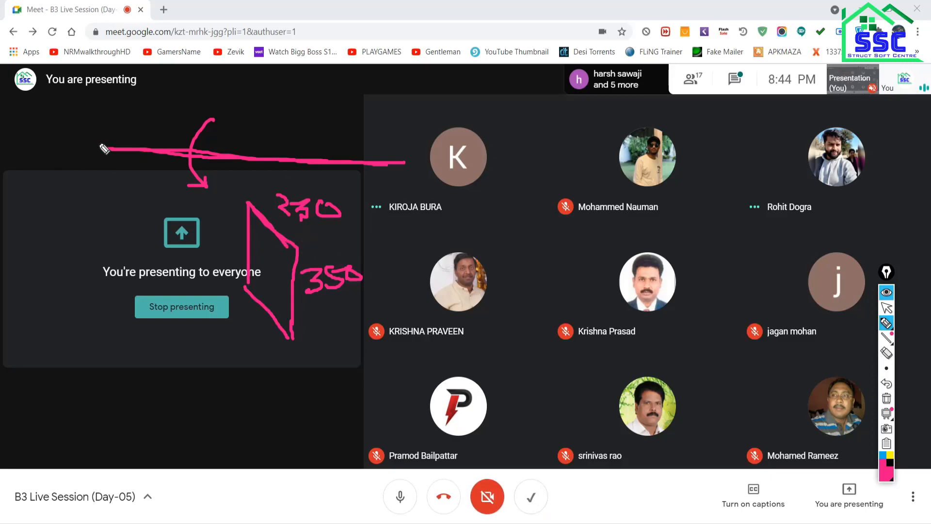
Sketch the beam's three long edges running back from its end face and label the length 5m
drag(250, 196, 612, 37)
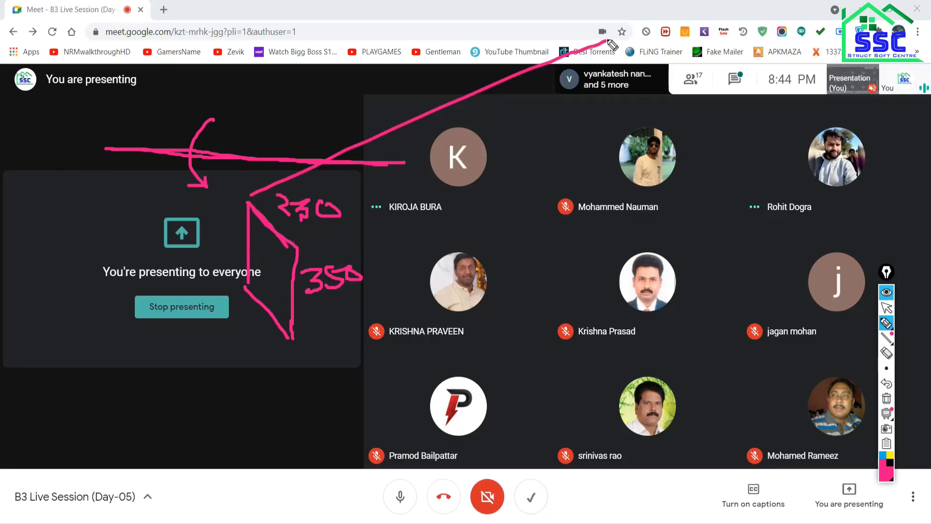
drag(304, 247, 649, 94)
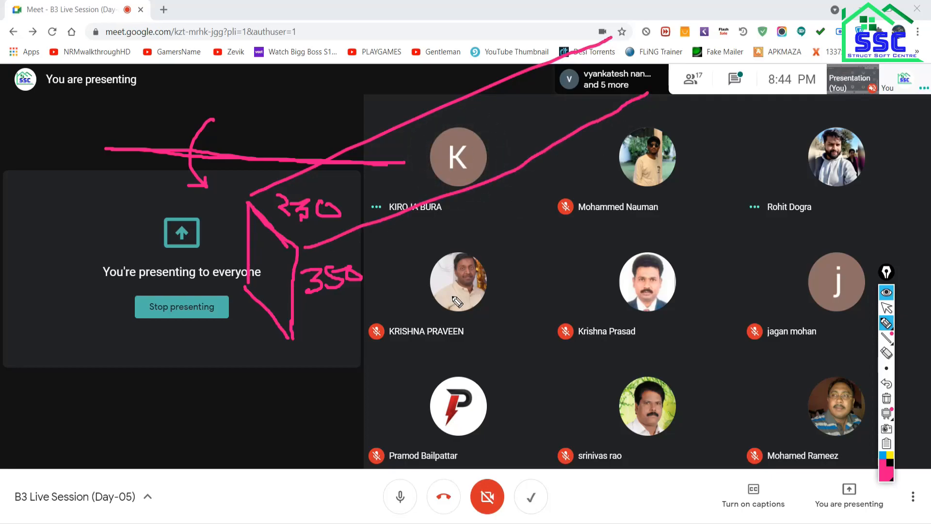
drag(304, 329, 730, 127)
mouse_move(517, 269)
mouse_down()
mouse_move(523, 283)
mouse_move(539, 265)
mouse_up()
mouse_move(548, 281)
mouse_down()
mouse_move(577, 239)
mouse_move(581, 254)
mouse_up()
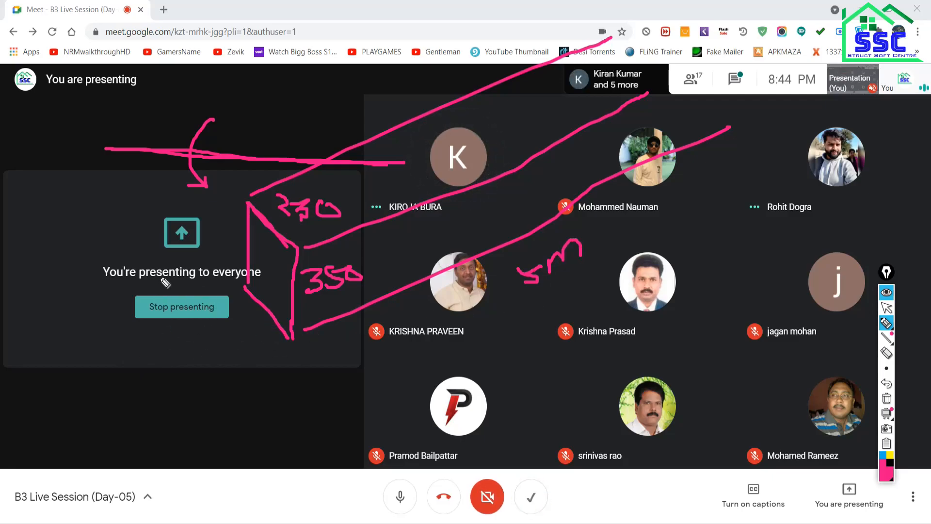
Write the beam weight calculation 25 x 0.23 x 0.35 x 5000 below the sketch, with the unit kN/m³ above the 25
drag(135, 374, 155, 415)
mouse_move(164, 372)
mouse_down()
mouse_move(179, 402)
mouse_move(165, 414)
mouse_move(193, 370)
mouse_up()
mouse_move(141, 320)
mouse_down()
mouse_move(137, 342)
mouse_move(167, 334)
mouse_move(174, 316)
mouse_move(187, 335)
mouse_move(209, 342)
mouse_up()
mouse_move(207, 310)
mouse_down()
mouse_move(221, 314)
mouse_move(208, 330)
mouse_up()
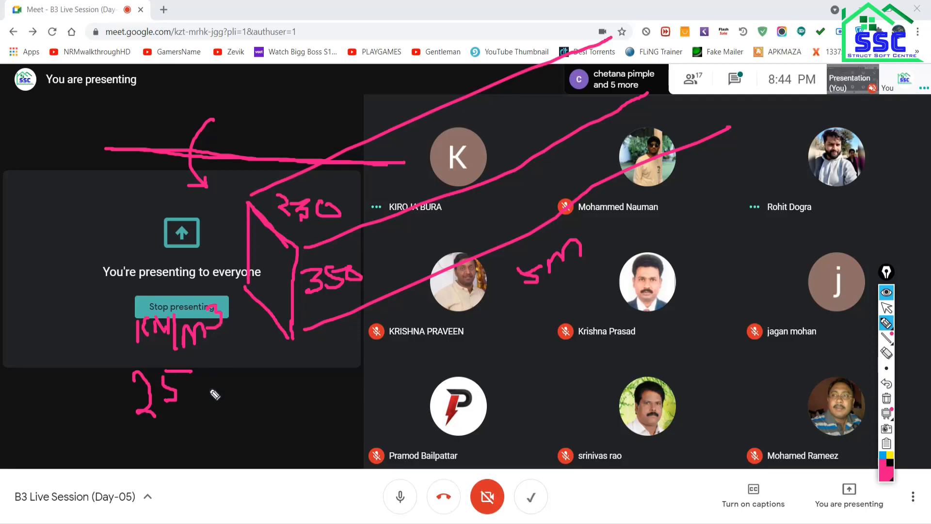
mouse_move(225, 379)
mouse_down()
mouse_move(205, 402)
mouse_move(223, 401)
mouse_up()
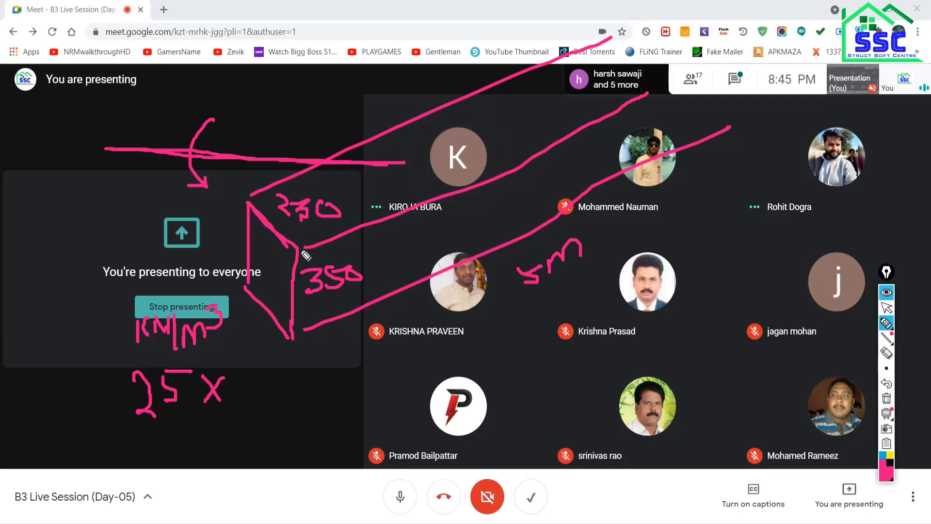
mouse_move(253, 374)
mouse_down()
mouse_move(308, 401)
mouse_move(297, 400)
mouse_move(357, 388)
mouse_up()
mouse_move(357, 363)
mouse_down()
mouse_move(359, 387)
mouse_move(398, 361)
mouse_move(393, 388)
mouse_move(408, 388)
mouse_up()
click(381, 386)
mouse_move(423, 361)
mouse_down()
mouse_move(409, 362)
mouse_move(480, 382)
mouse_move(490, 350)
mouse_move(536, 370)
mouse_move(528, 351)
mouse_move(559, 355)
mouse_up()
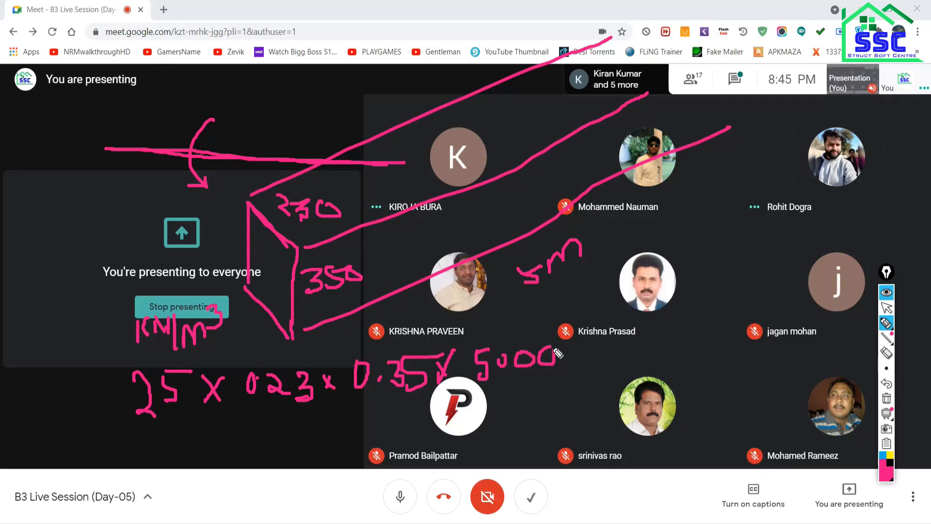
Mark a section across the beam's lower two long edges and strike out the zeros of 5000 with a tick mark
drag(493, 187, 486, 264)
drag(495, 166, 485, 188)
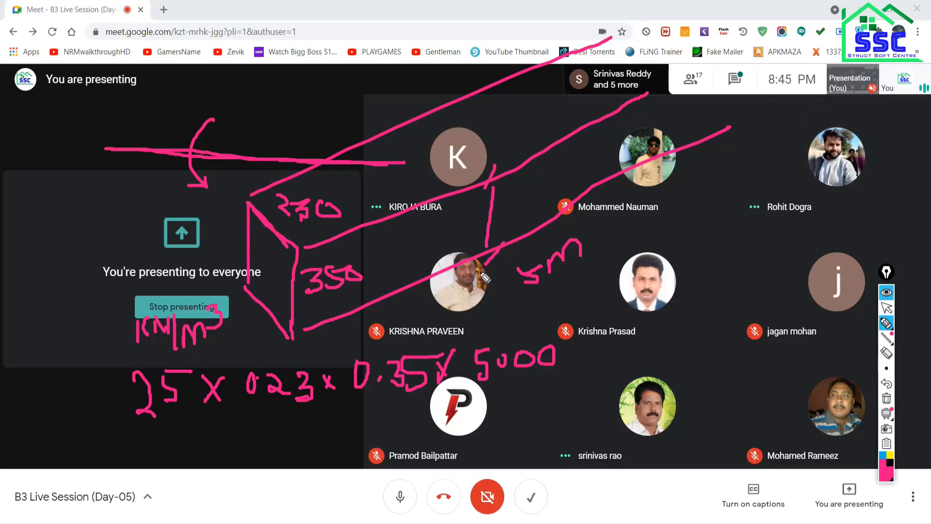
mouse_move(500, 329)
mouse_down()
mouse_move(514, 341)
mouse_move(575, 302)
mouse_up()
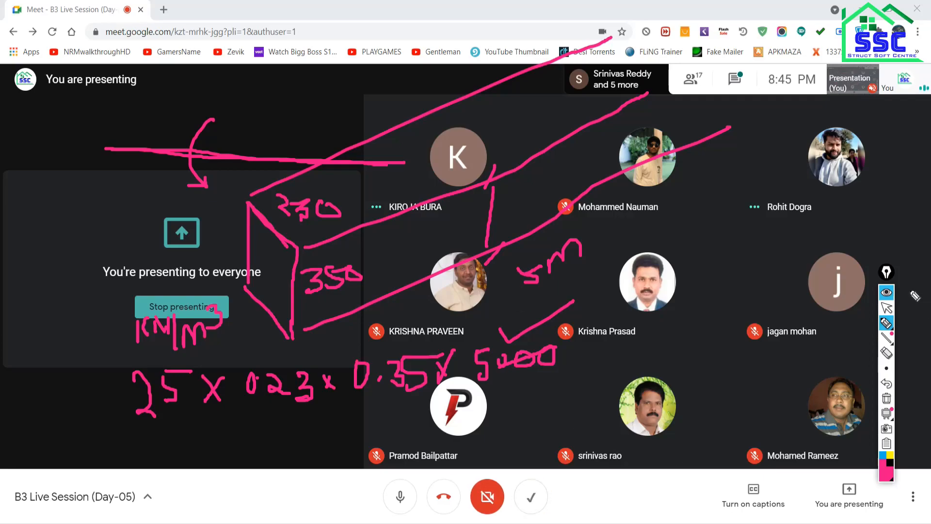
Switch back to the ETABS window and clear all the pink annotations from the screen
click(887, 308)
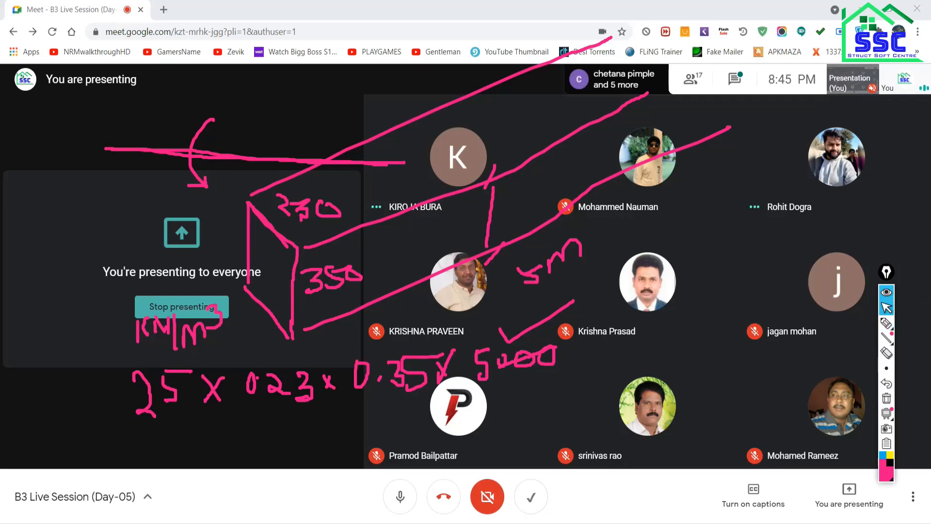
mouse_move(639, 523)
click(704, 493)
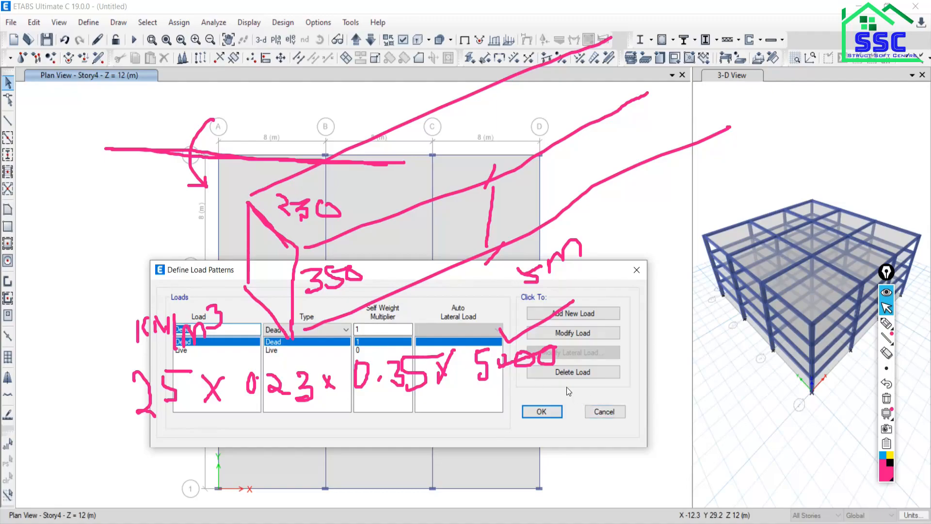
click(886, 398)
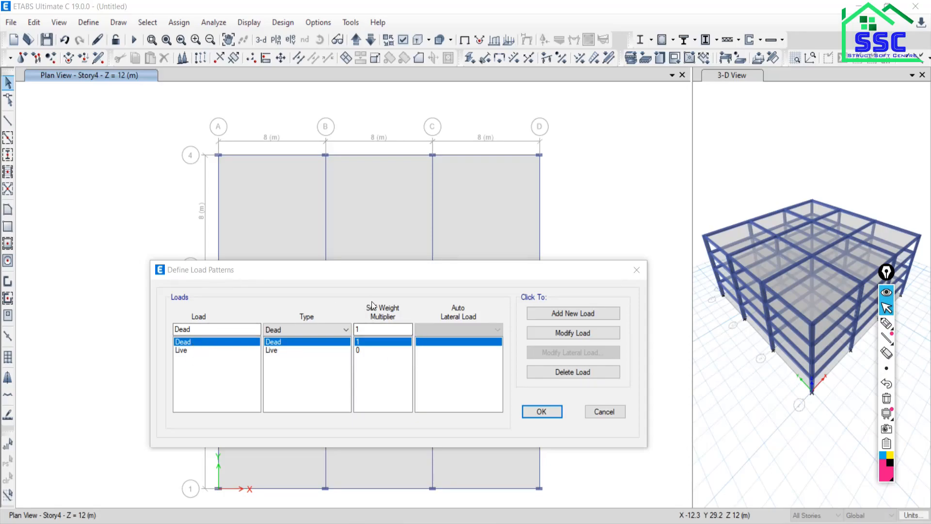
Compare the types and self weight multipliers of the Dead and Live load patterns
click(361, 345)
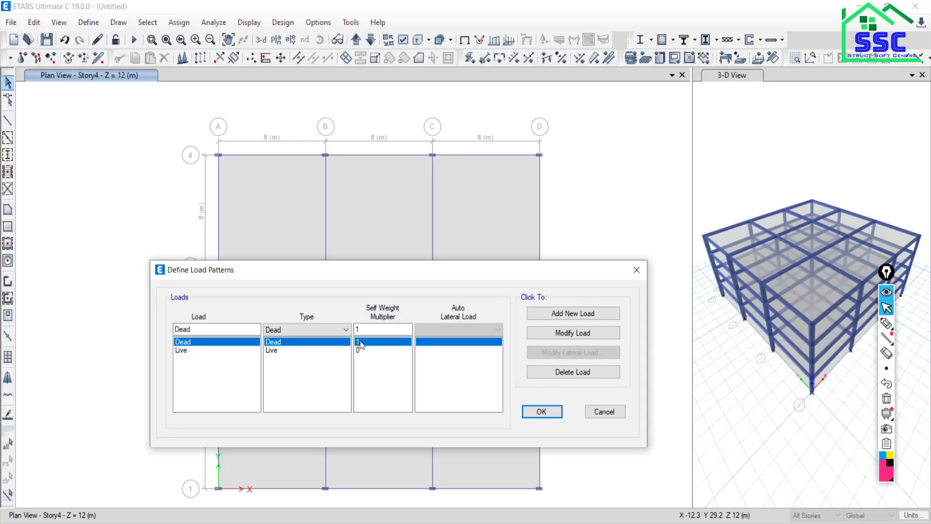
click(363, 350)
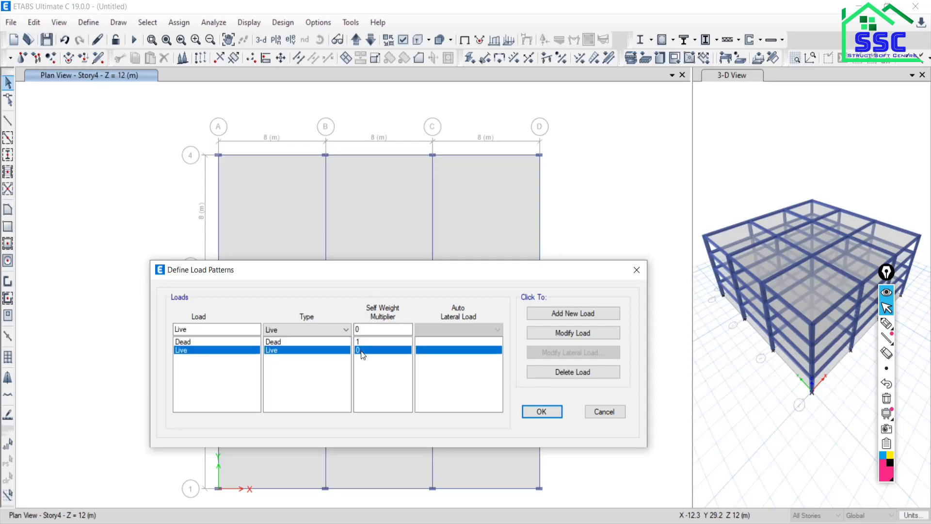
click(363, 342)
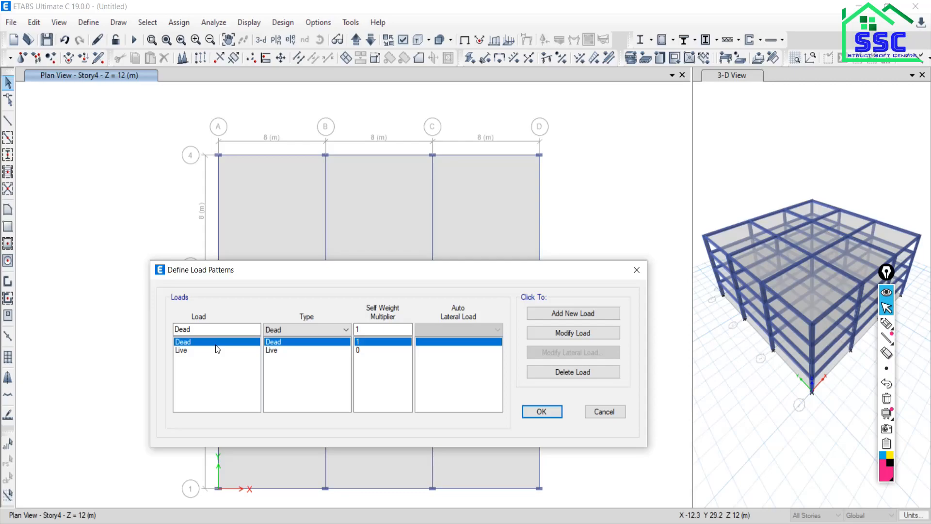
click(186, 351)
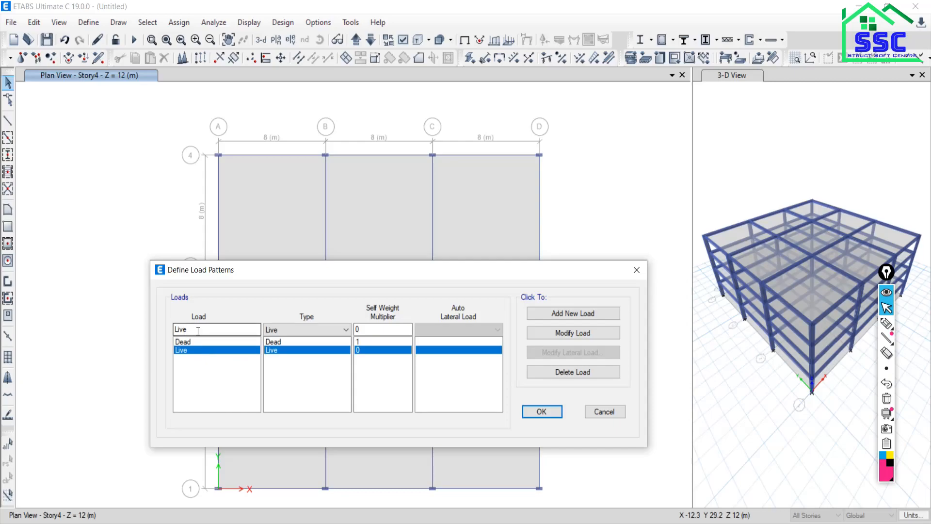
drag(198, 330, 119, 328)
click(187, 343)
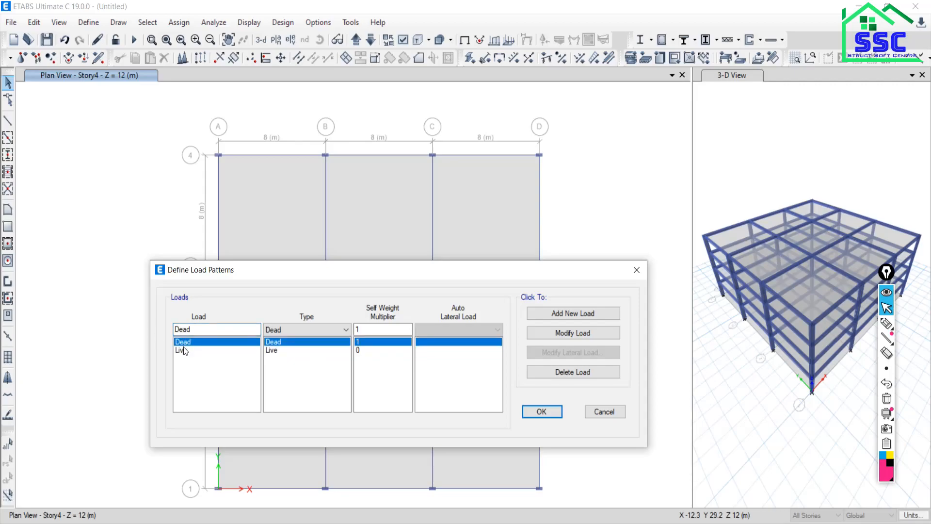
click(182, 351)
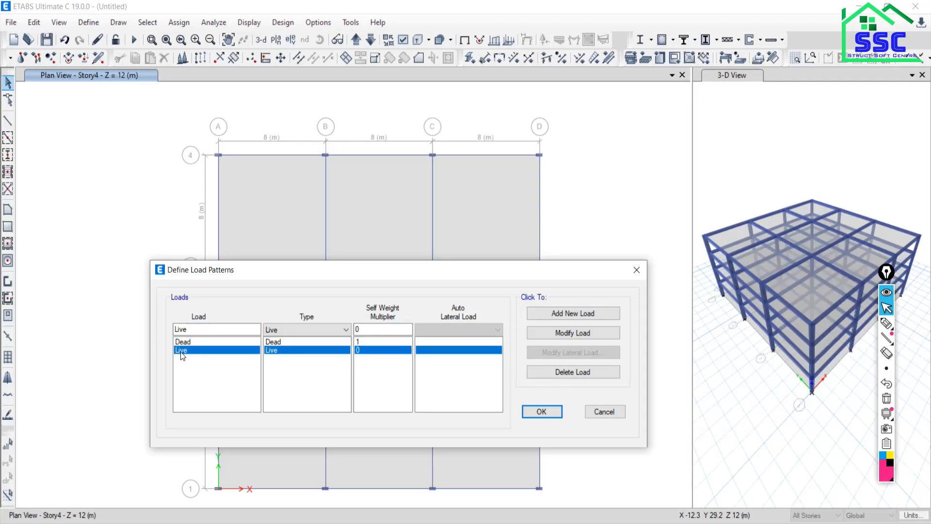
Draw two downward arrows over the 3-D building view, mark the Live pattern in the load list, and clear the annotations
click(887, 323)
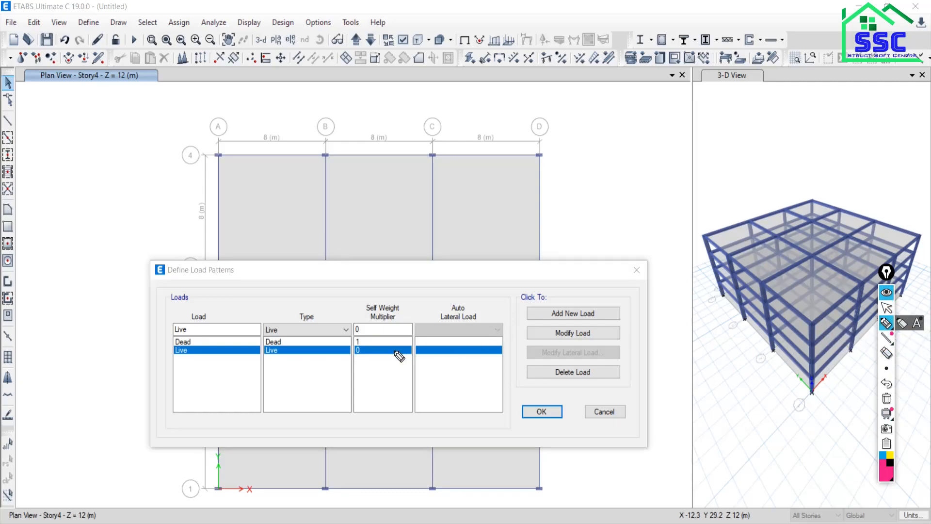
mouse_move(745, 124)
mouse_down()
mouse_move(746, 298)
mouse_move(730, 284)
mouse_move(742, 297)
mouse_up()
mouse_move(803, 140)
mouse_down()
mouse_move(792, 382)
mouse_move(783, 367)
mouse_up()
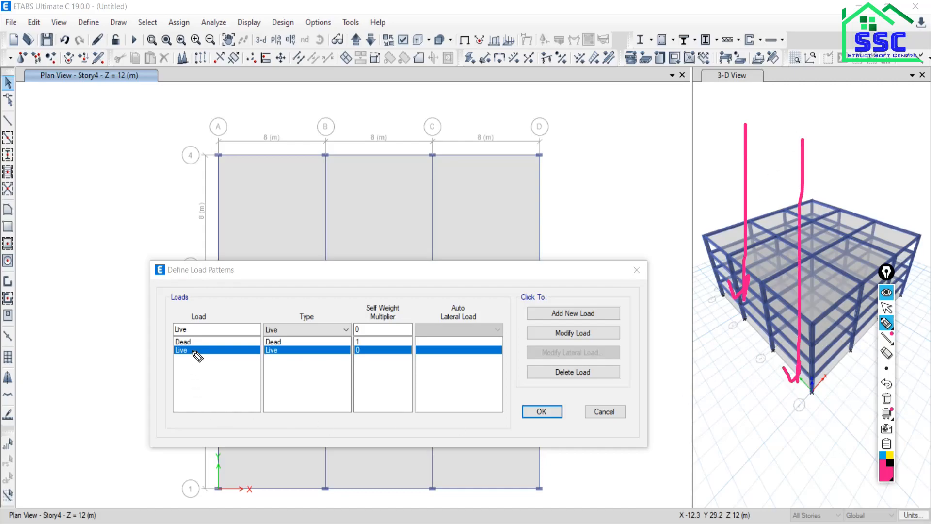
mouse_move(165, 342)
mouse_down()
mouse_move(189, 328)
mouse_move(174, 359)
mouse_move(200, 336)
mouse_up()
click(887, 398)
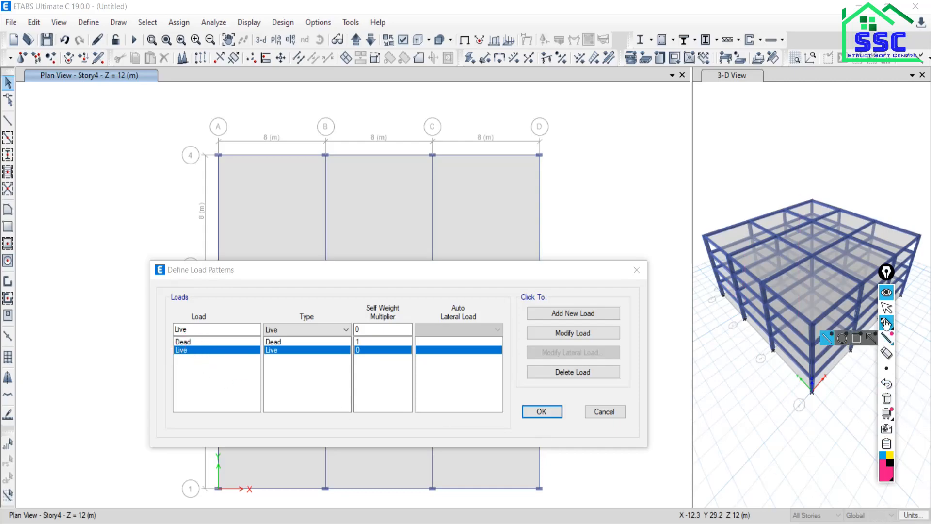
click(886, 308)
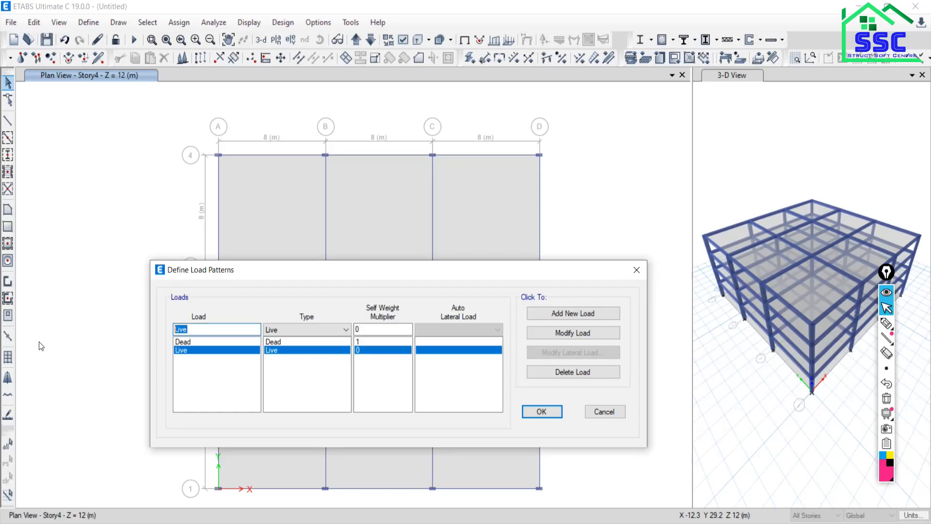
Add a new load pattern named SIDL of type Super Dead with self weight multiplier 0
text(SIDL)
click(299, 330)
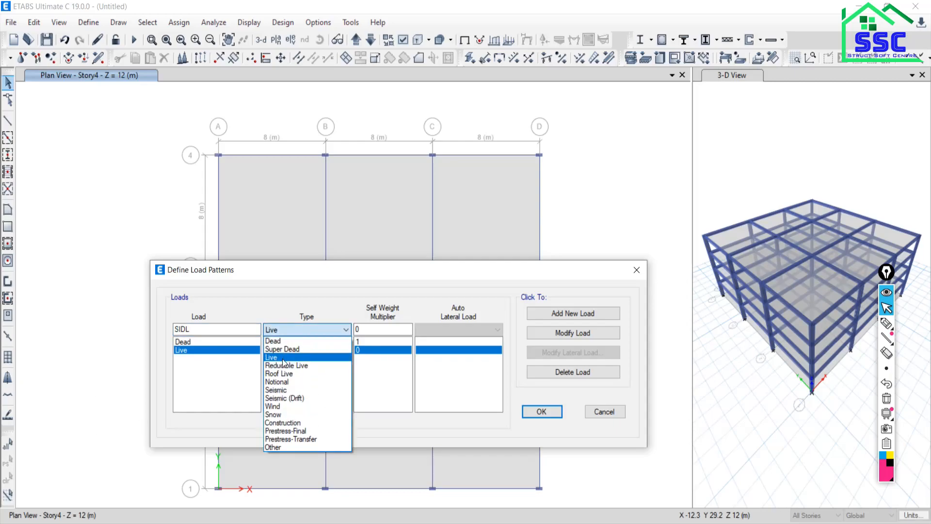
click(289, 349)
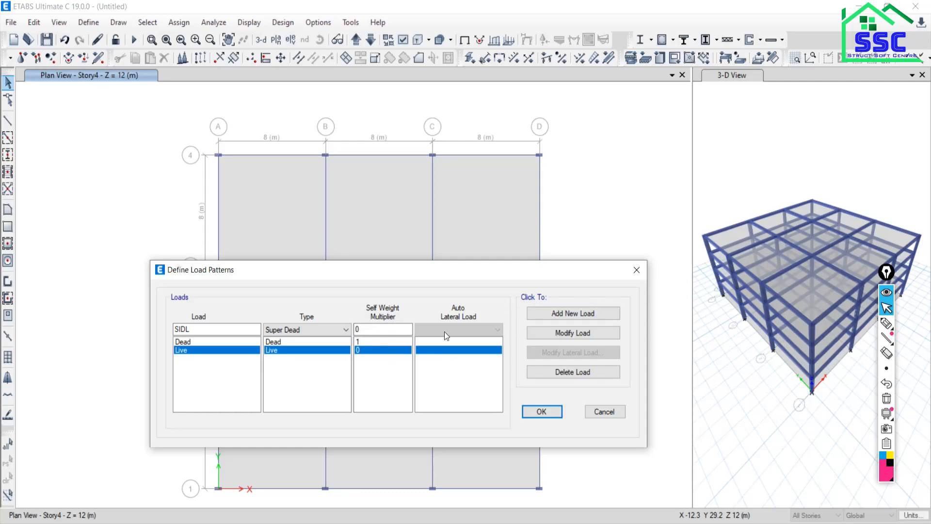
click(566, 321)
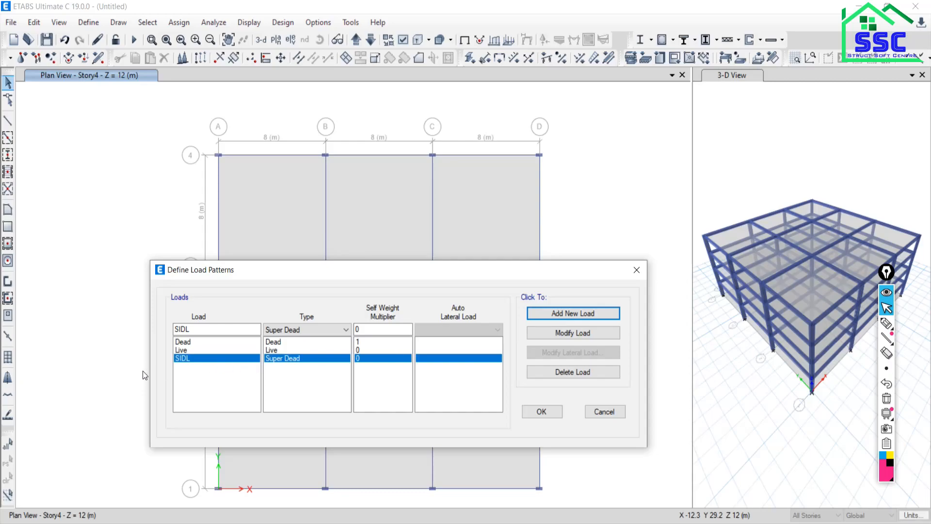
Review the Live, SIDL and Dead load patterns in turn and accept the load pattern definitions
click(178, 349)
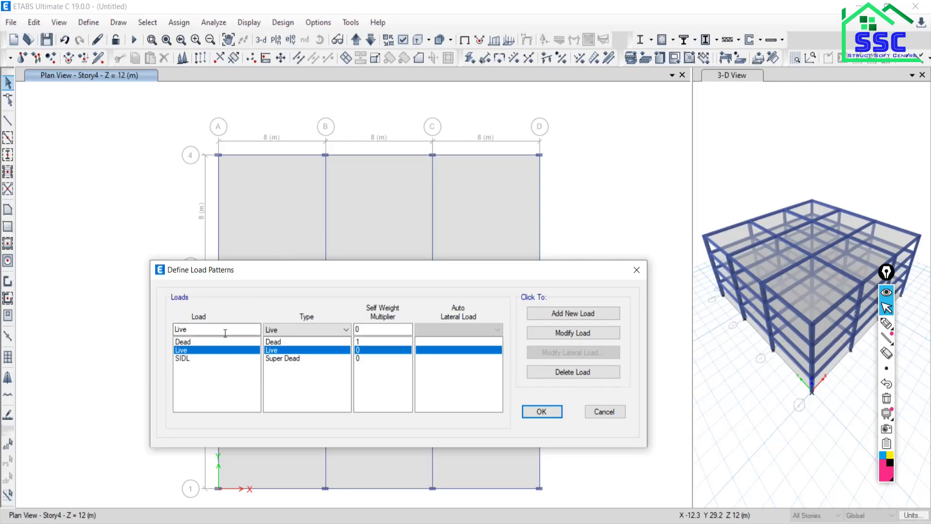
click(186, 359)
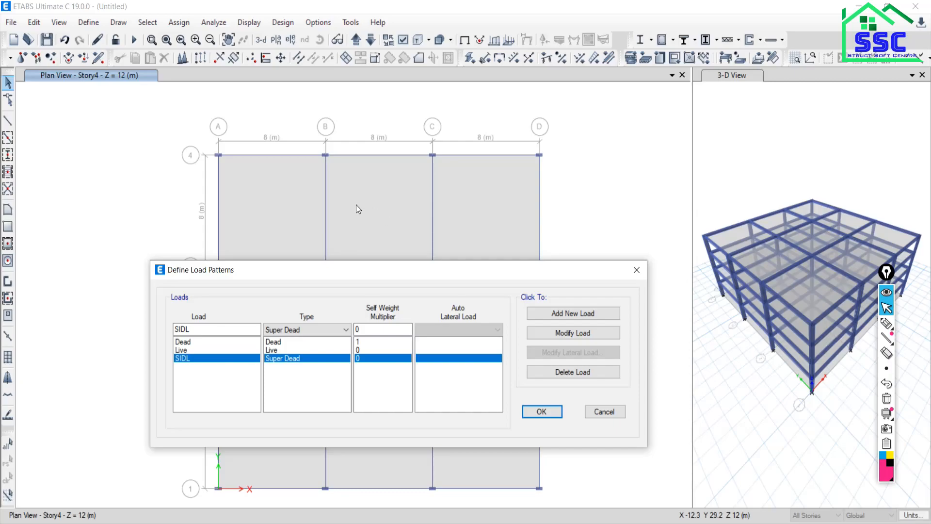
click(192, 341)
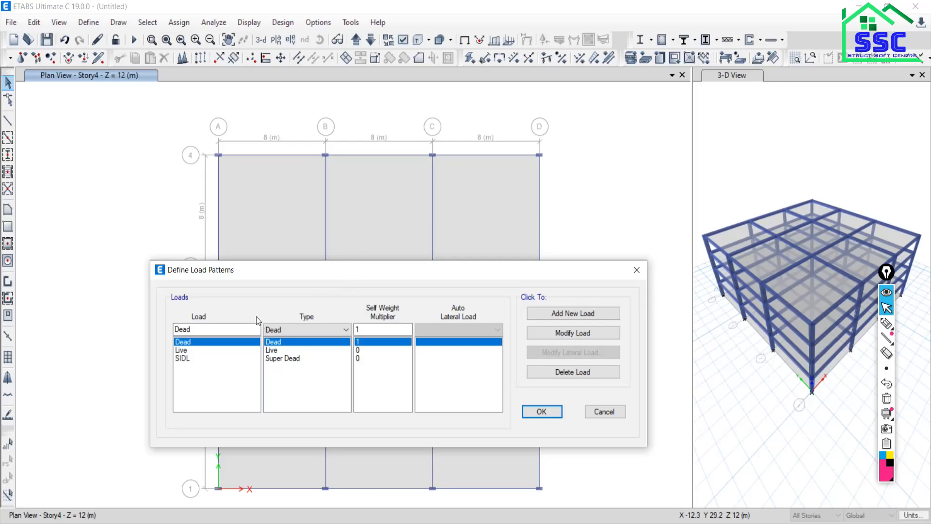
click(190, 359)
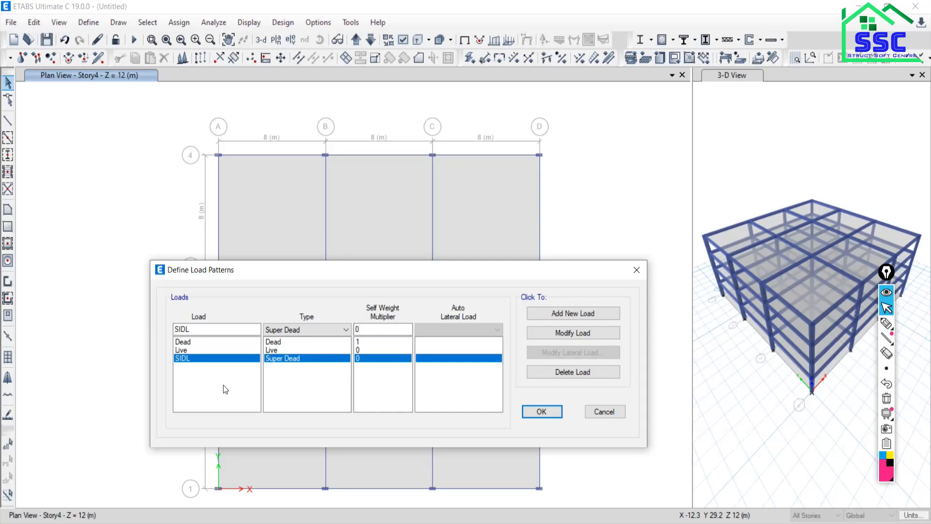
click(541, 412)
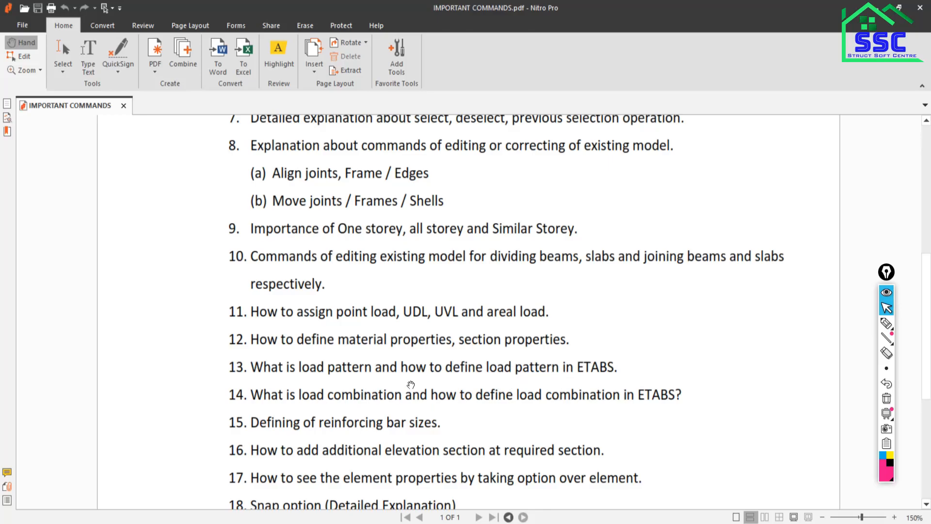
Underline item 13 on load patterns in the IMPORTANT COMMANDS PDF, return to ETABS and clear the underline
click(886, 323)
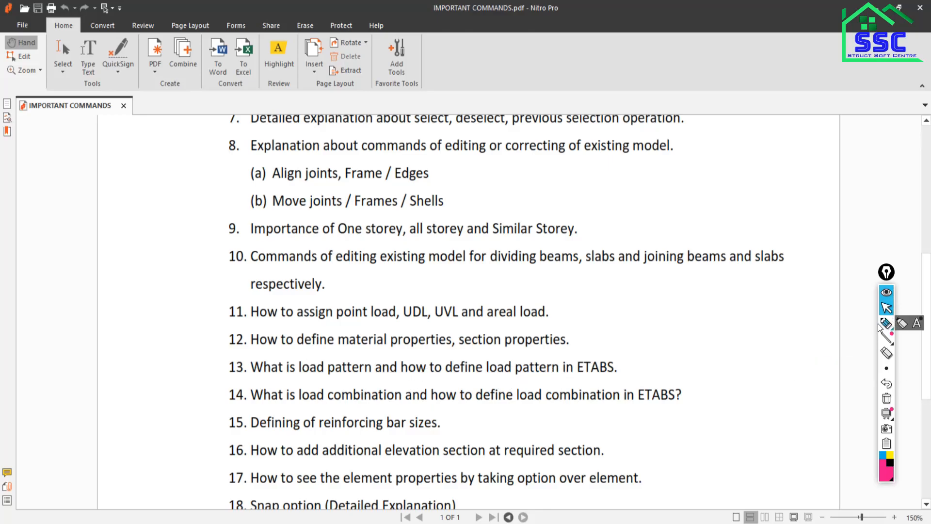
drag(632, 376, 240, 370)
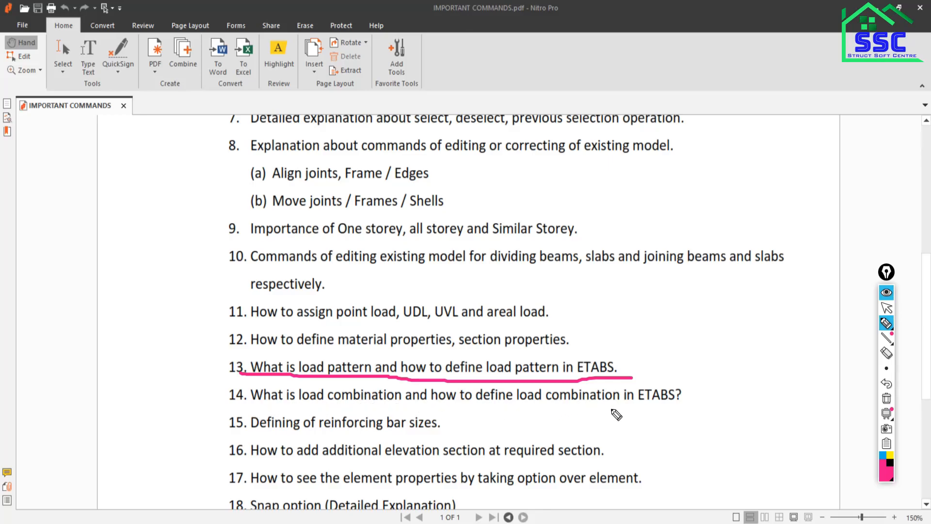
click(887, 307)
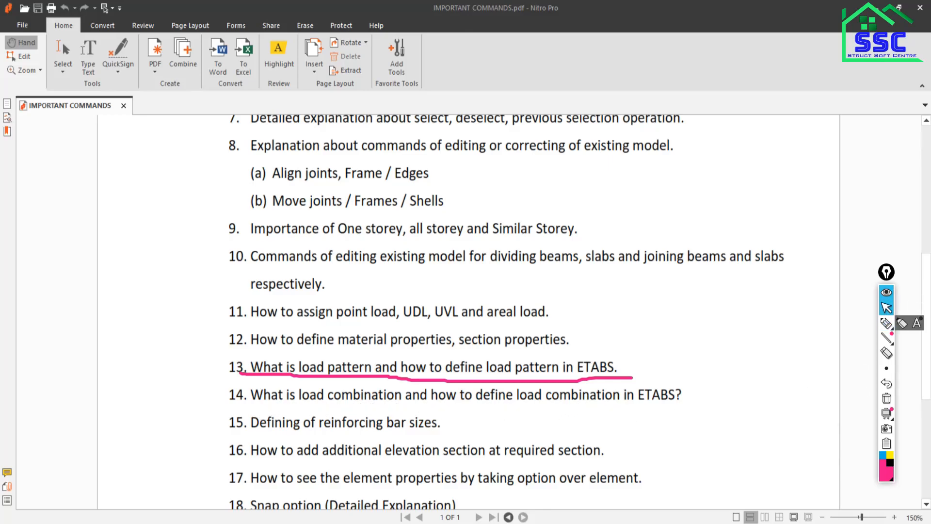
key(alt+Tab)
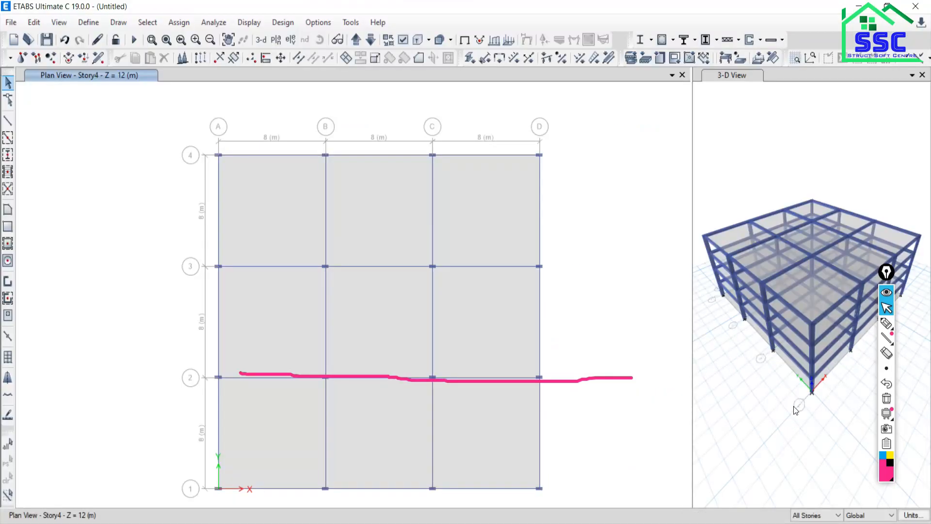
click(887, 399)
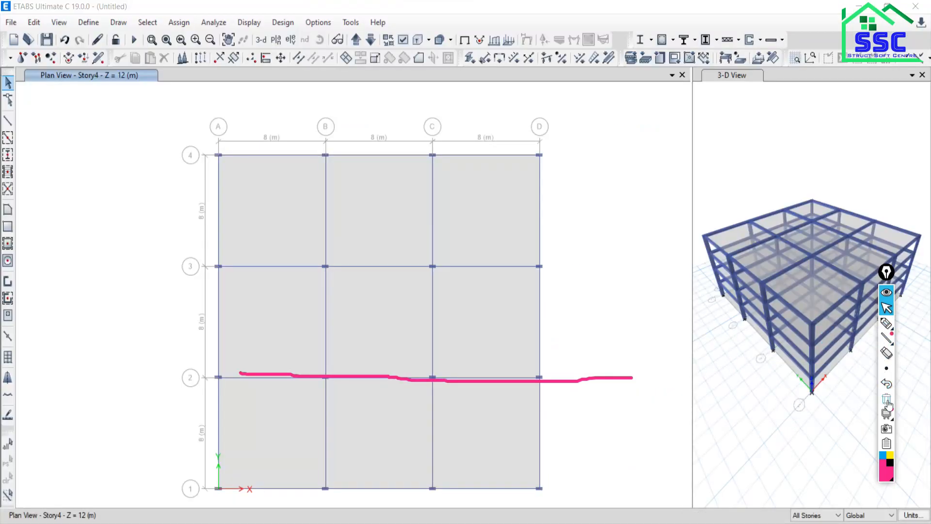
Handwrite the load list DL, LL, SIDL, EQ and WL beside the plan view and circle DL and SIDL
click(890, 324)
mouse_move(60, 140)
mouse_down()
mouse_move(61, 123)
mouse_move(70, 124)
mouse_move(60, 142)
mouse_move(104, 142)
mouse_move(86, 178)
mouse_move(118, 179)
mouse_up()
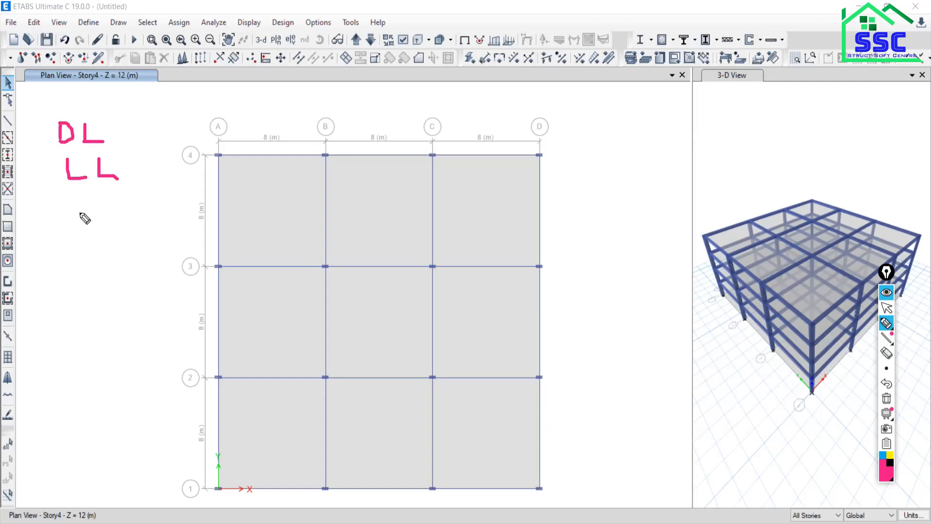
mouse_move(82, 203)
mouse_down()
mouse_move(57, 222)
mouse_move(103, 207)
mouse_move(98, 226)
mouse_move(194, 228)
mouse_up()
mouse_move(74, 257)
mouse_down()
mouse_move(64, 261)
mouse_move(82, 291)
mouse_move(77, 275)
mouse_move(91, 290)
mouse_move(111, 265)
mouse_move(130, 299)
mouse_up()
mouse_move(53, 321)
mouse_down()
mouse_move(56, 357)
mouse_move(80, 349)
mouse_move(92, 358)
mouse_up()
mouse_move(109, 319)
mouse_down()
mouse_move(109, 351)
mouse_move(131, 351)
mouse_up()
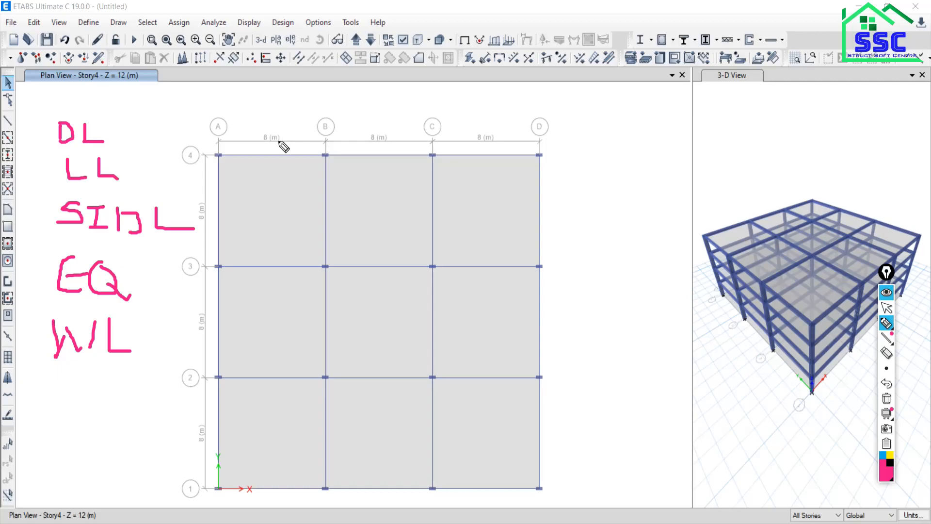
drag(32, 130, 56, 130)
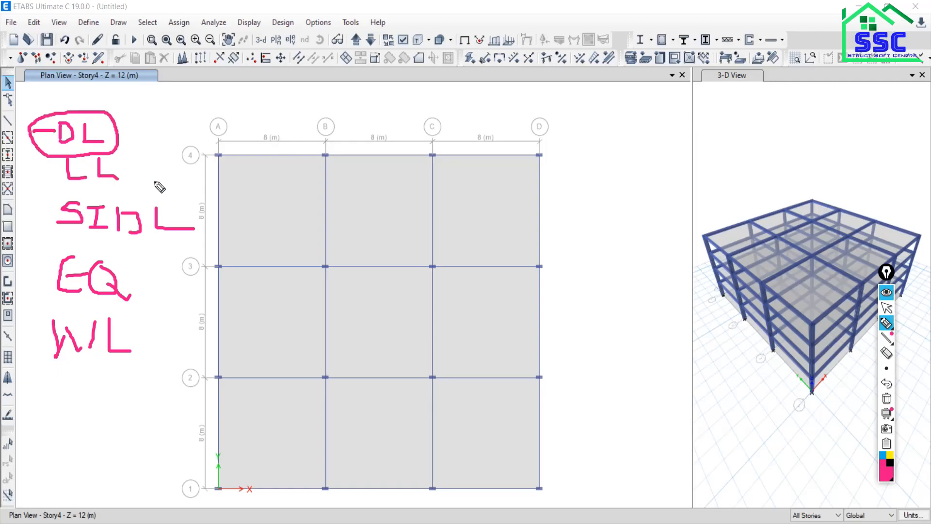
mouse_move(74, 190)
mouse_down()
mouse_move(128, 243)
mouse_move(217, 235)
mouse_move(197, 209)
mouse_move(68, 194)
mouse_up()
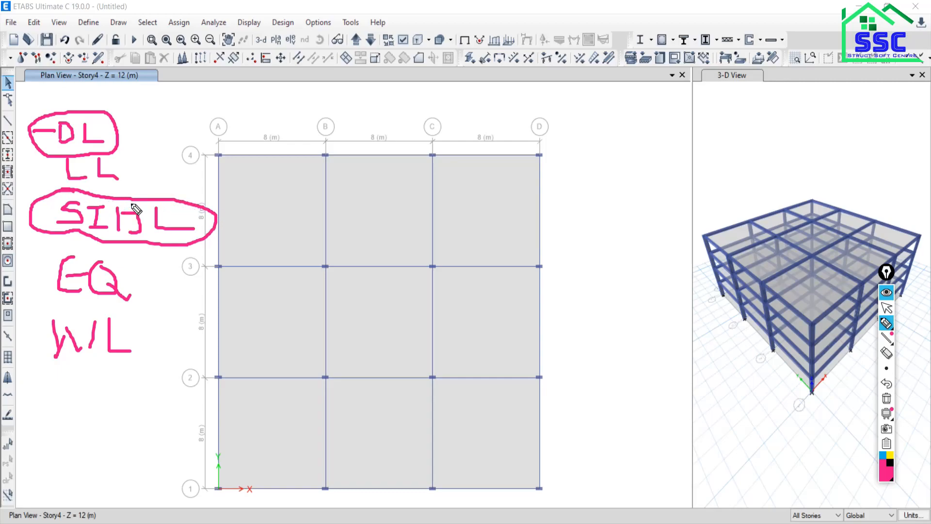
Circle SIDL and LL, draw marks beside EQ and WL, link DL and LL to the plan, and clear the annotations
drag(57, 190, 32, 224)
drag(132, 171, 207, 170)
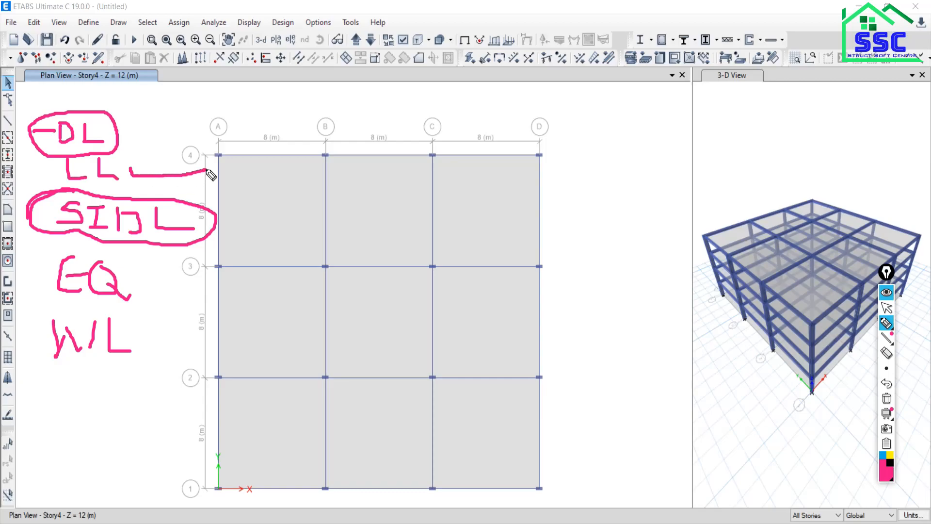
drag(126, 165, 225, 163)
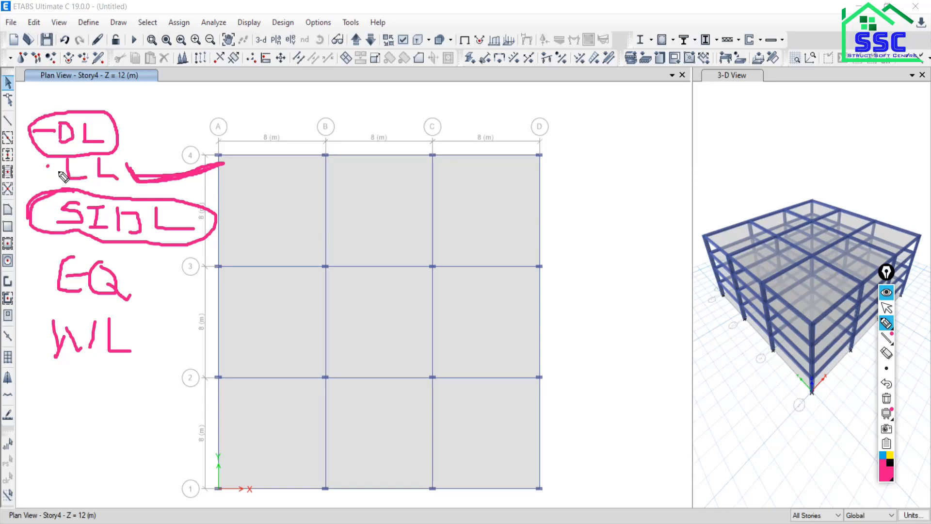
mouse_move(58, 166)
mouse_down()
mouse_move(105, 142)
mouse_move(127, 194)
mouse_move(92, 198)
mouse_up()
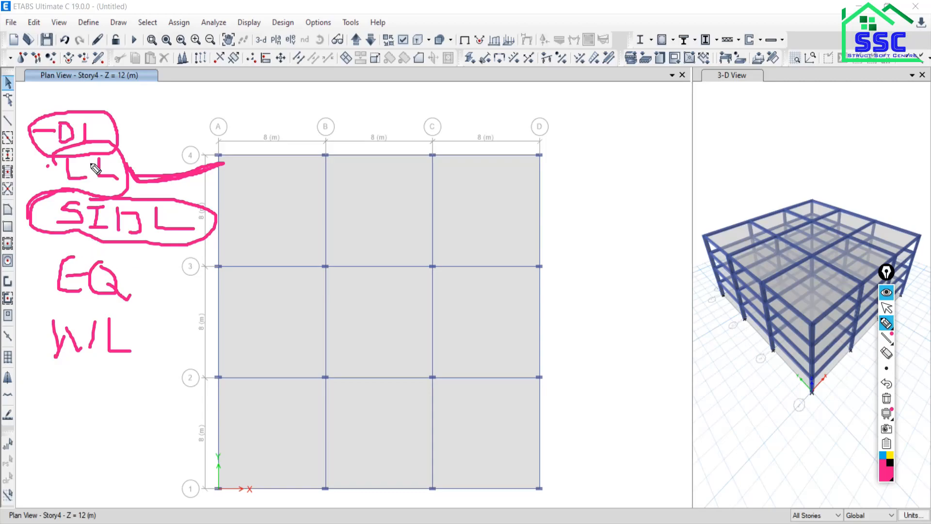
mouse_move(70, 240)
mouse_down()
mouse_move(39, 265)
mouse_move(33, 345)
mouse_move(46, 346)
mouse_up()
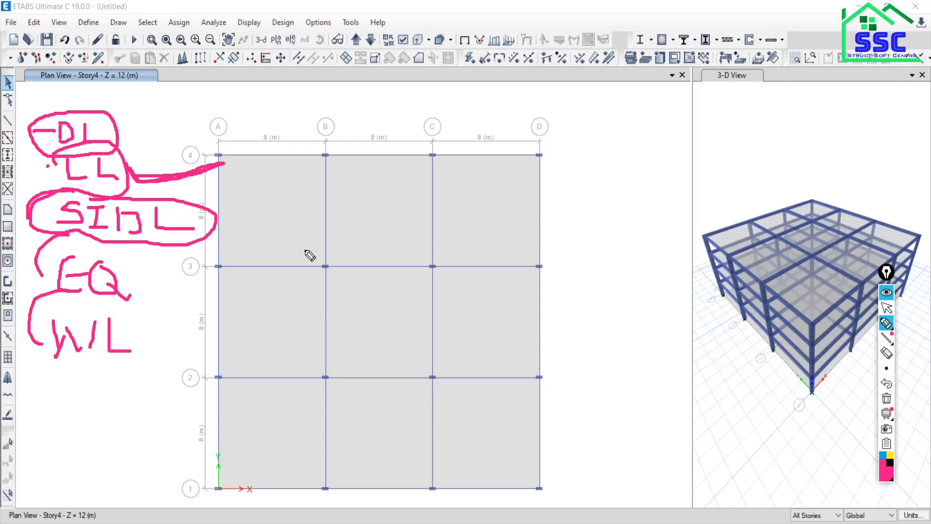
drag(117, 126, 222, 175)
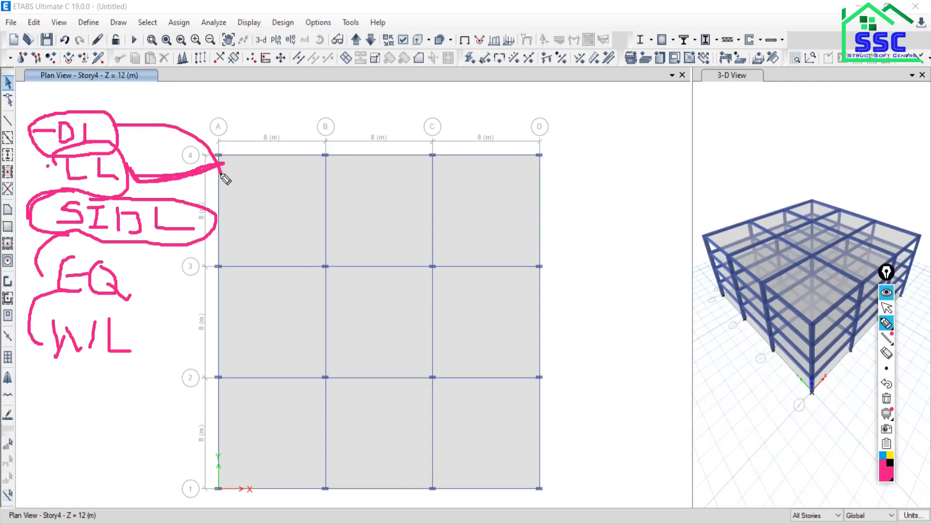
click(887, 398)
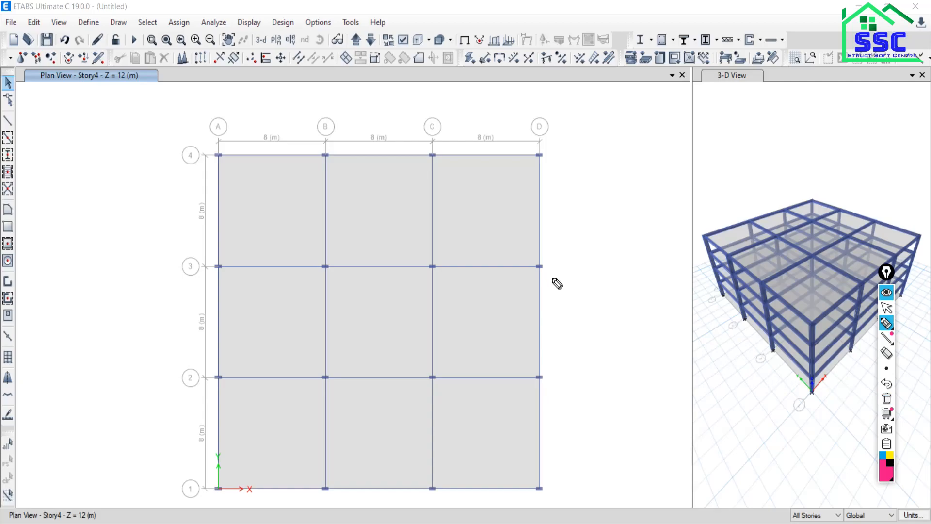
Handwrite the partial heading "Load Co" with DL + LL beneath it over the plan view, and clear the writing
click(883, 322)
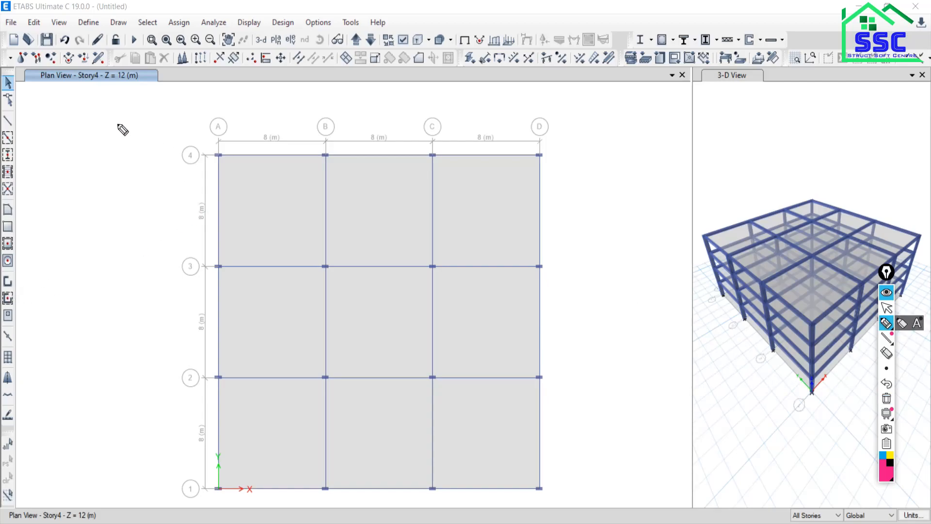
mouse_move(100, 102)
mouse_down()
mouse_move(130, 146)
mouse_move(138, 133)
mouse_move(190, 144)
mouse_move(209, 100)
mouse_move(210, 152)
mouse_up()
drag(234, 117, 215, 149)
mouse_move(316, 86)
mouse_down()
mouse_move(327, 145)
mouse_move(338, 124)
mouse_up()
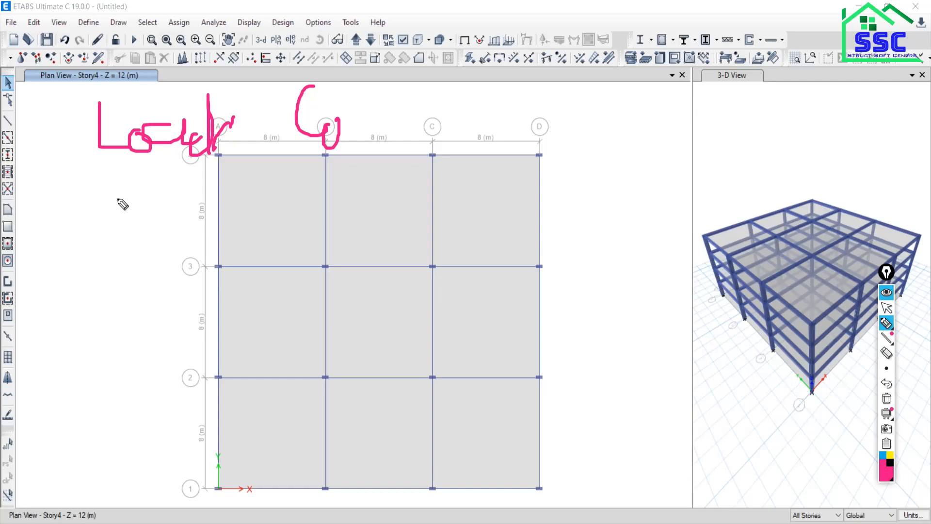
mouse_move(112, 194)
mouse_down()
mouse_move(112, 229)
mouse_move(131, 193)
mouse_move(119, 229)
mouse_up()
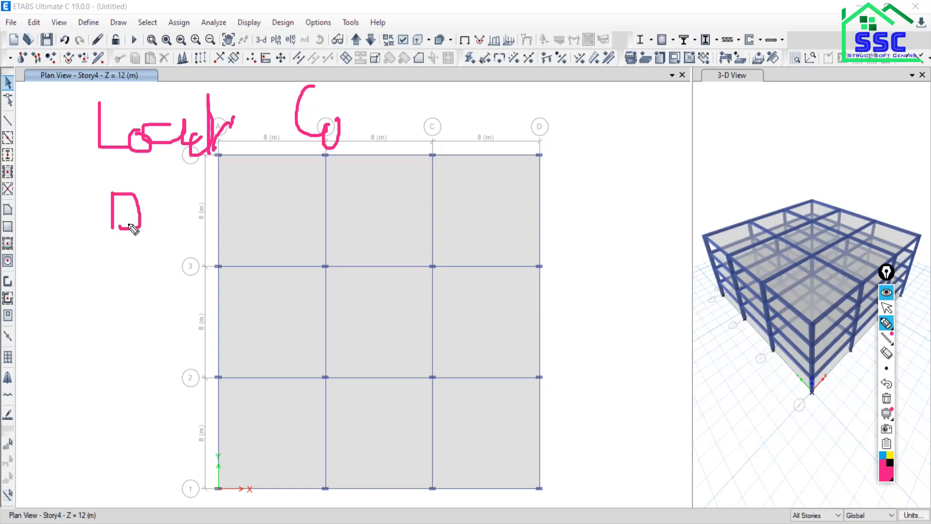
mouse_move(156, 193)
mouse_down()
mouse_move(156, 221)
mouse_move(188, 228)
mouse_up()
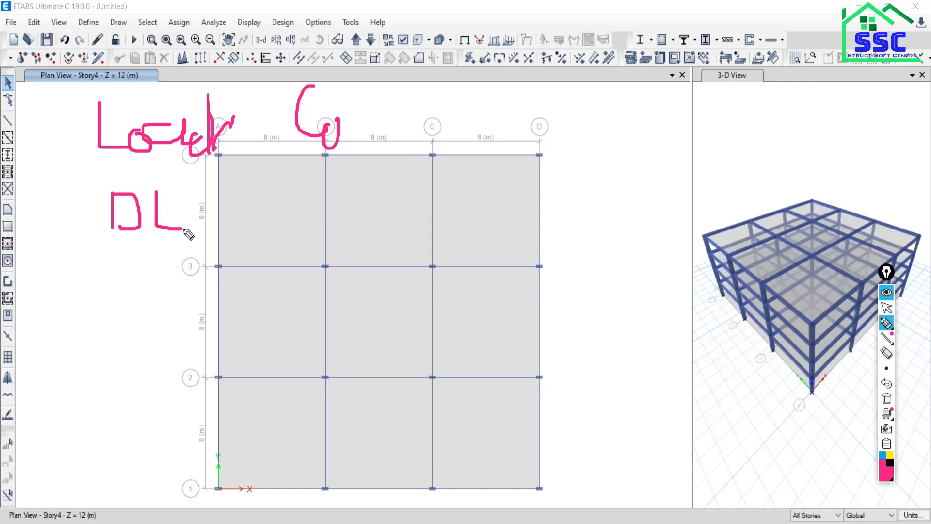
mouse_move(223, 193)
mouse_down()
mouse_move(223, 227)
mouse_move(240, 207)
mouse_move(292, 226)
mouse_up()
mouse_move(312, 183)
mouse_down()
mouse_move(312, 226)
mouse_move(346, 227)
mouse_up()
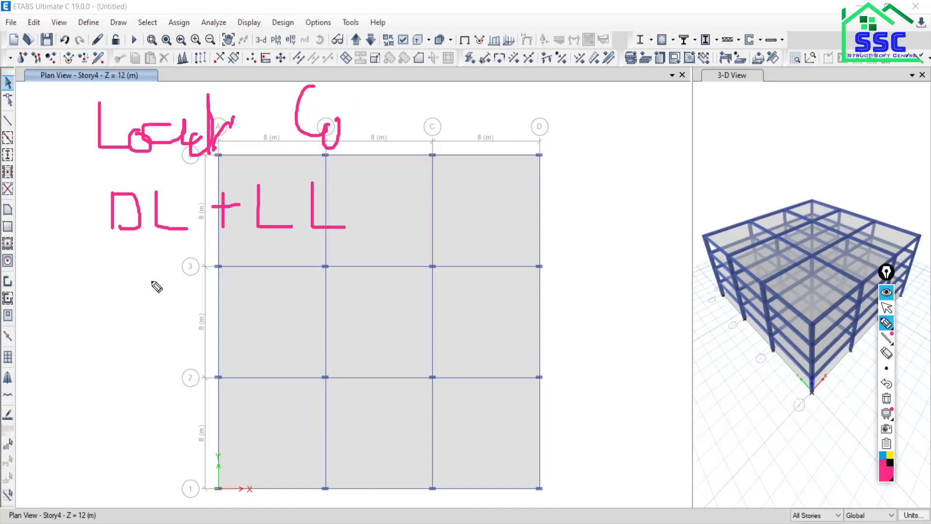
mouse_move(117, 273)
mouse_down()
mouse_move(117, 318)
mouse_move(122, 272)
mouse_move(145, 292)
mouse_up()
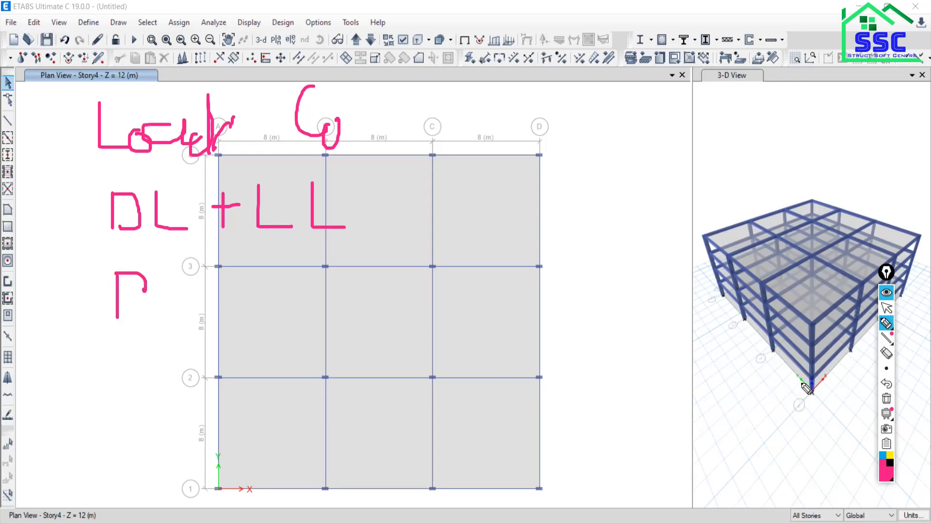
click(886, 399)
Handwrite the service load sum DL + SIDL + LL across the upper part of the plan view
mouse_move(104, 144)
mouse_down()
mouse_move(103, 208)
mouse_move(144, 197)
mouse_move(100, 198)
mouse_move(150, 219)
mouse_up()
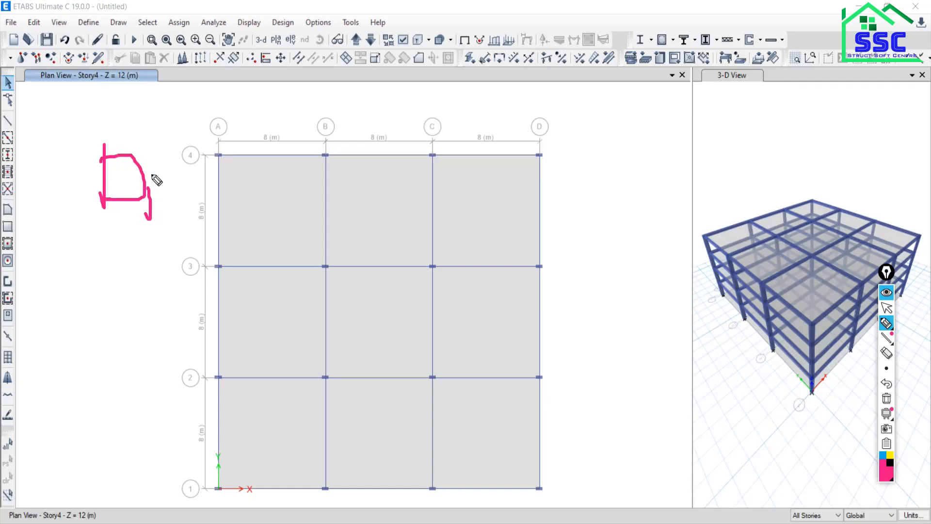
mouse_move(153, 161)
mouse_down()
mouse_move(154, 194)
mouse_move(186, 210)
mouse_up()
drag(220, 156, 225, 217)
drag(212, 180, 250, 180)
mouse_move(284, 164)
mouse_down()
mouse_move(307, 176)
mouse_move(279, 191)
mouse_up()
mouse_move(320, 157)
mouse_down()
mouse_move(355, 158)
mouse_move(332, 188)
mouse_move(373, 191)
mouse_up()
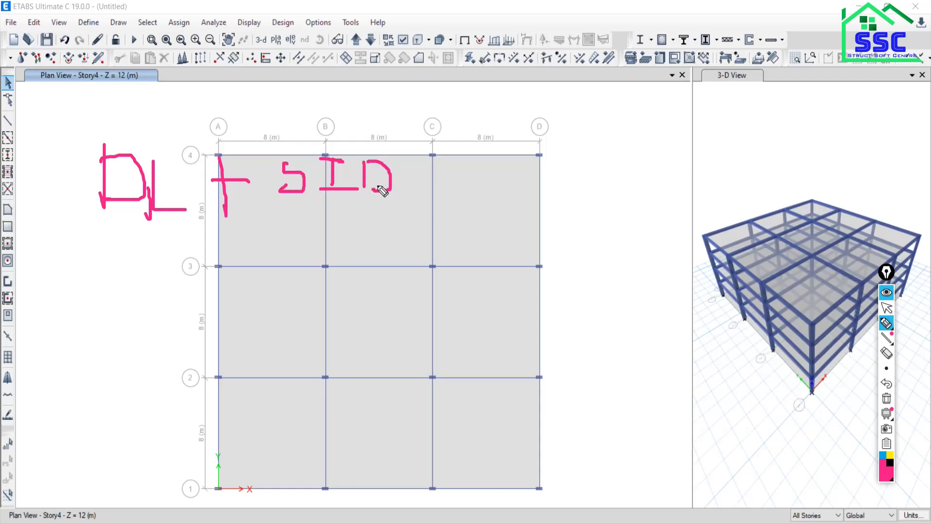
drag(404, 161, 439, 197)
mouse_move(470, 168)
mouse_down()
mouse_move(469, 201)
mouse_move(499, 170)
mouse_move(547, 207)
mouse_move(570, 208)
mouse_up()
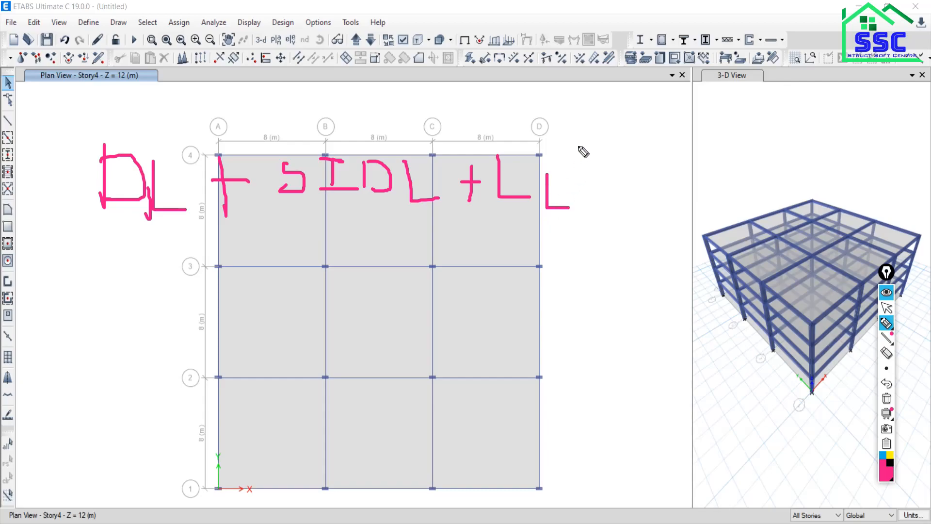
Enclose the upper load sum in parentheses, append the multiplier × 1, and underline the whole expression
drag(577, 141, 568, 277)
mouse_move(71, 128)
mouse_down()
mouse_move(55, 156)
mouse_move(76, 240)
mouse_up()
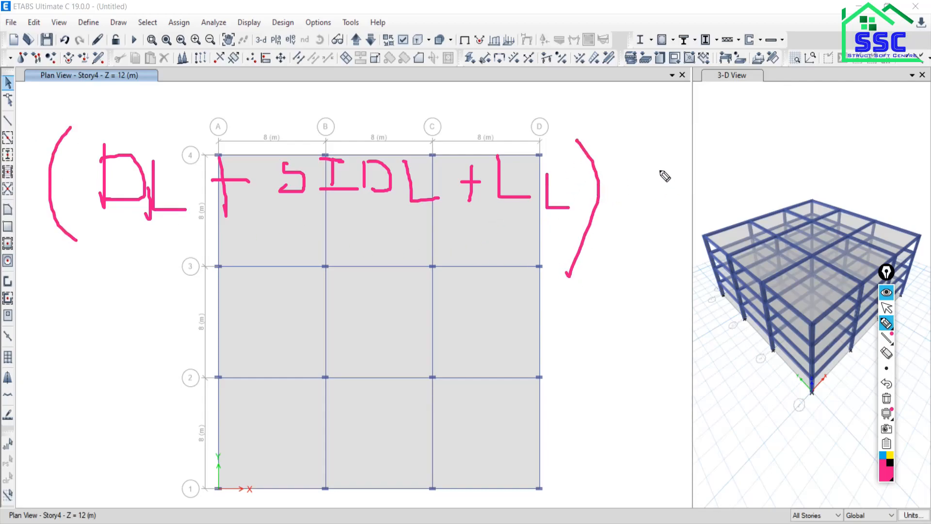
drag(641, 154, 640, 215)
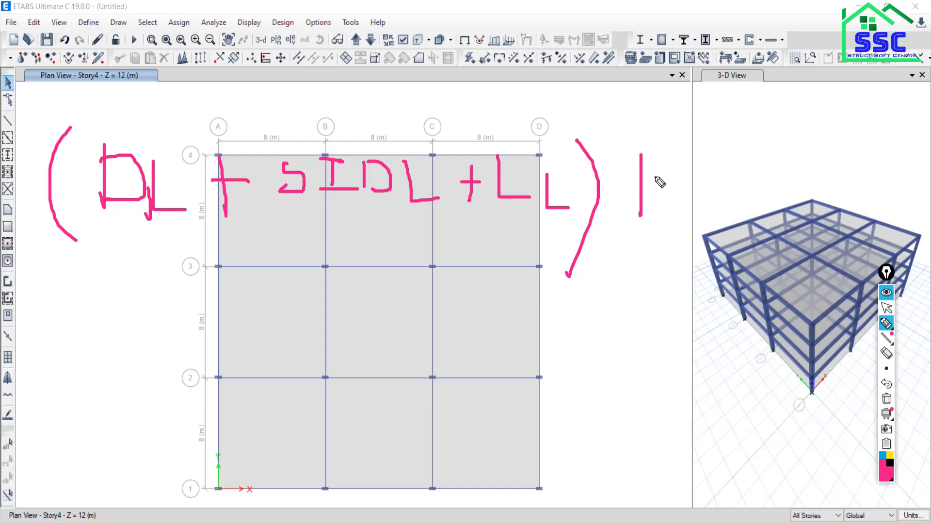
drag(650, 166, 626, 197)
drag(676, 141, 677, 216)
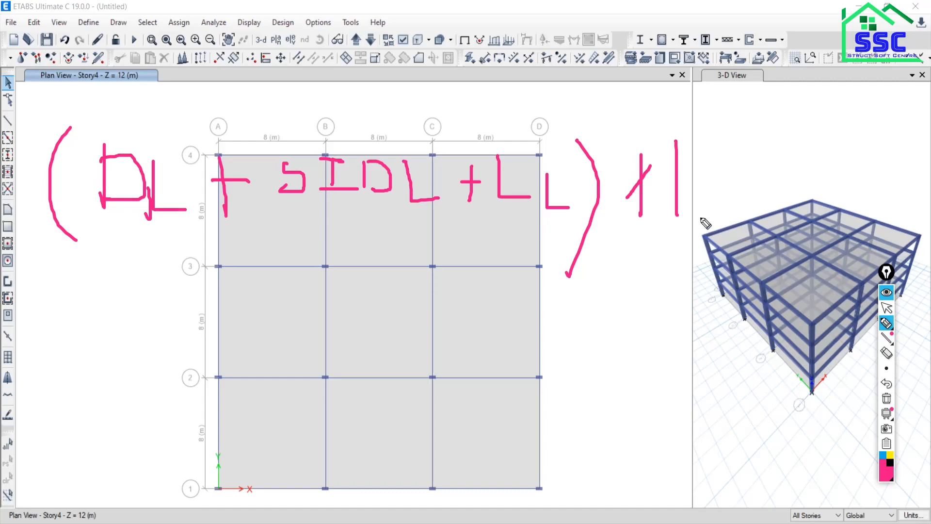
drag(25, 256, 712, 265)
drag(773, 268, 797, 266)
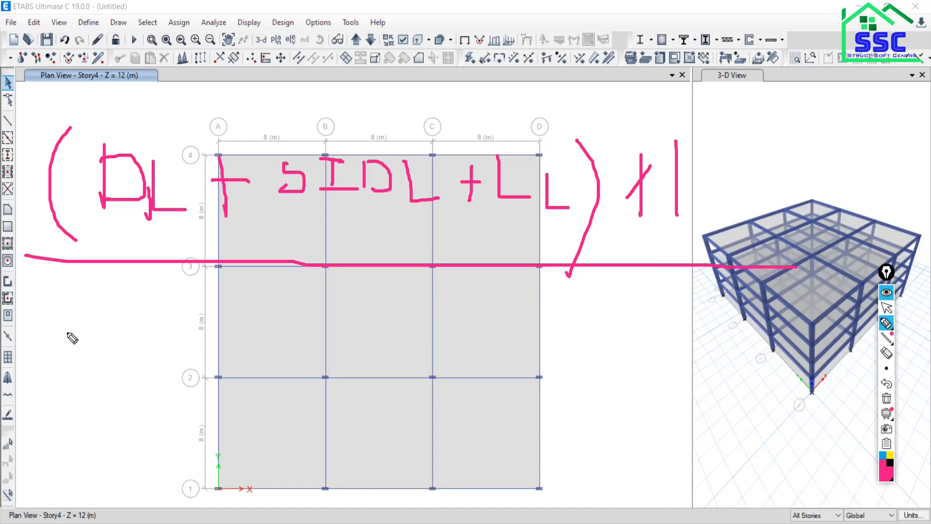
Handwrite a second load sum, DL + SIDL + LL, in parentheses below the underlined expression
drag(115, 316, 113, 371)
drag(169, 326, 247, 363)
mouse_move(258, 327)
mouse_down()
mouse_move(262, 370)
mouse_move(285, 345)
mouse_up()
drag(334, 315, 303, 358)
drag(345, 314, 369, 314)
mouse_move(364, 315)
mouse_down()
mouse_move(364, 350)
mouse_move(380, 349)
mouse_up()
mouse_move(391, 311)
mouse_down()
mouse_move(390, 350)
mouse_move(417, 350)
mouse_move(383, 350)
mouse_up()
drag(439, 318, 462, 355)
drag(497, 315, 497, 351)
mouse_move(481, 329)
mouse_down()
mouse_move(523, 329)
mouse_move(522, 349)
mouse_move(576, 342)
mouse_move(591, 357)
mouse_up()
drag(597, 313, 612, 382)
drag(106, 303, 104, 388)
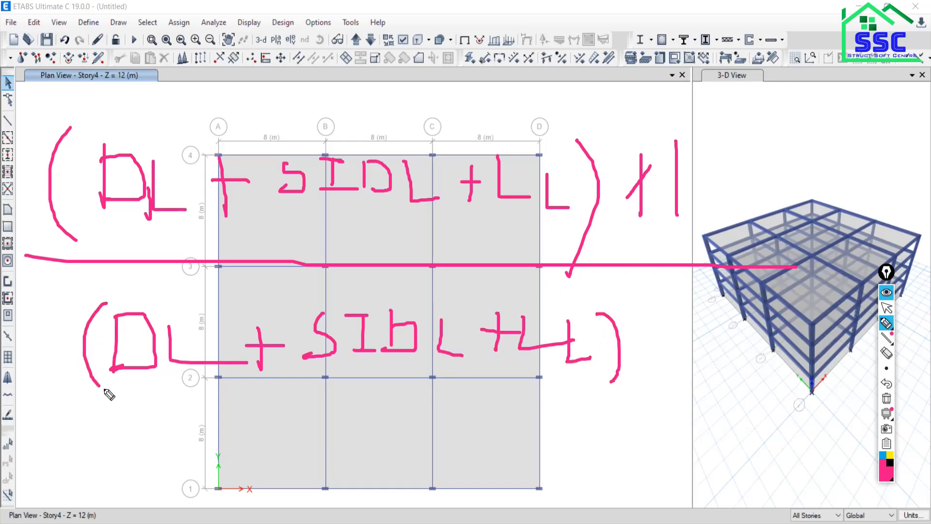
Append the multiplier × 1.5 to the lower load sum, double-underline it, and clear all the annotations
drag(647, 335, 633, 356)
drag(635, 332, 653, 357)
click(682, 336)
mouse_move(672, 312)
mouse_down()
mouse_move(673, 344)
mouse_move(692, 316)
mouse_move(693, 338)
mouse_move(708, 312)
mouse_up()
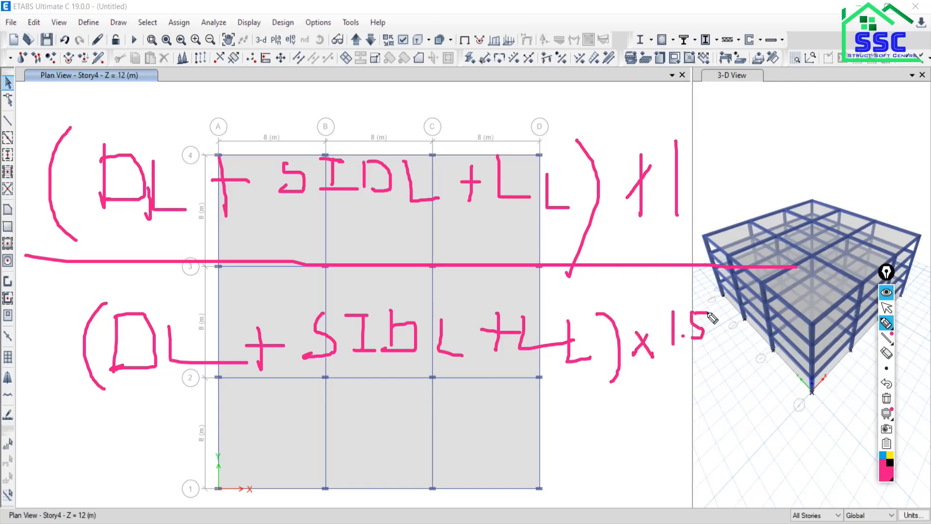
drag(73, 398, 707, 400)
drag(708, 401, 693, 409)
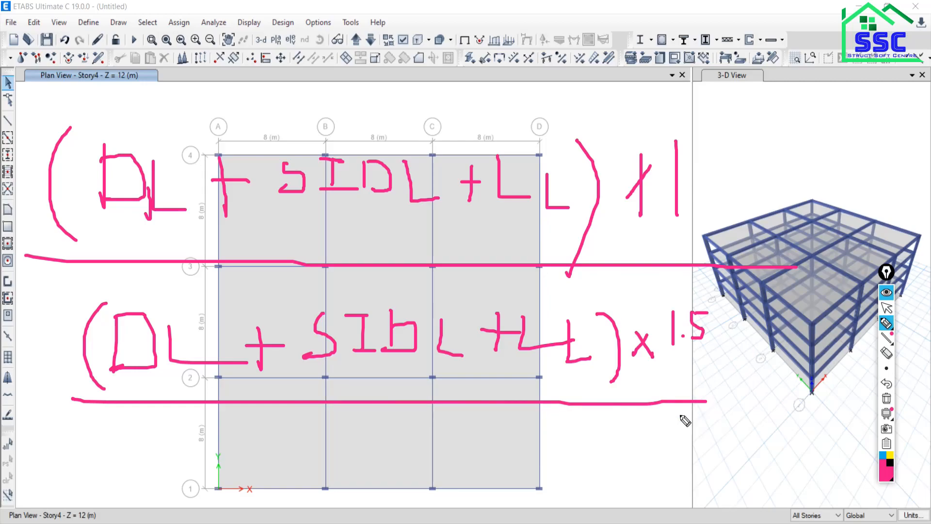
mouse_move(78, 412)
mouse_down()
mouse_move(522, 427)
mouse_move(704, 416)
mouse_up()
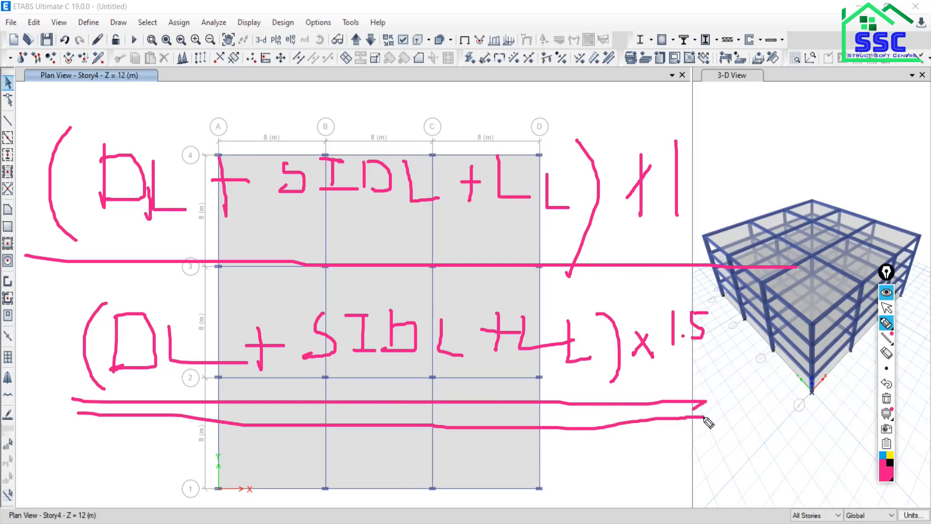
click(886, 308)
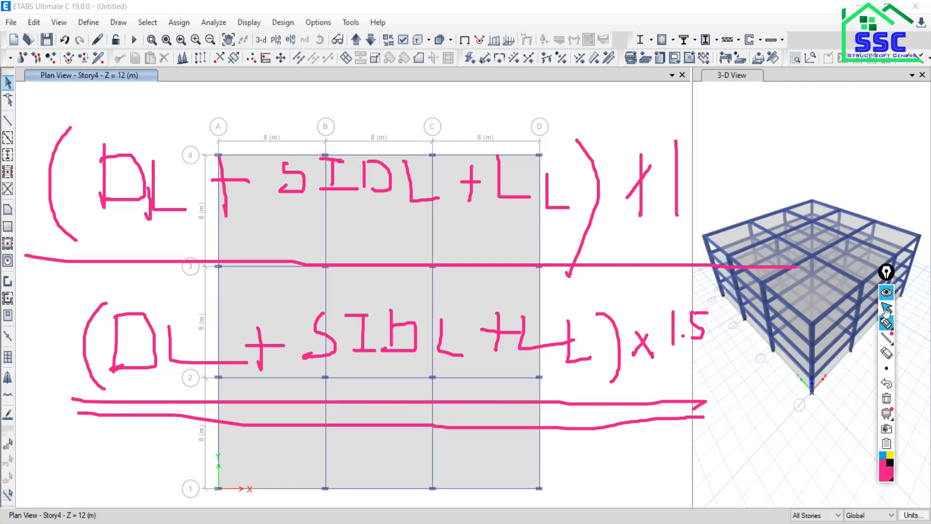
click(886, 398)
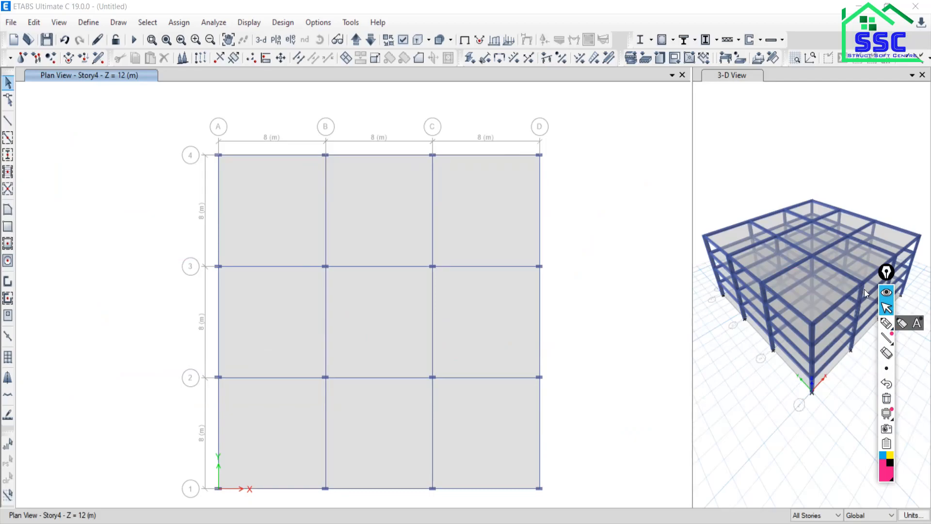
Add a new load combination and name it SERVICE LOAD COM
click(87, 22)
click(88, 23)
click(88, 23)
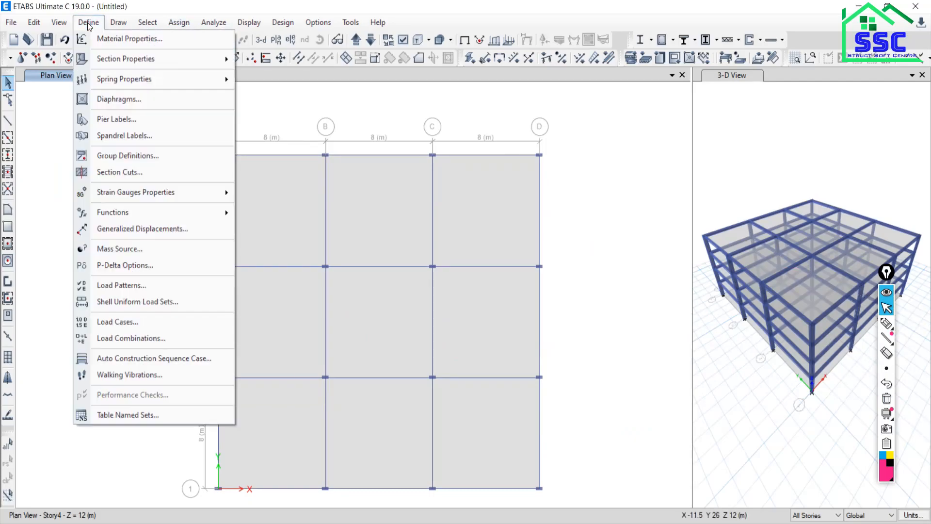
click(107, 340)
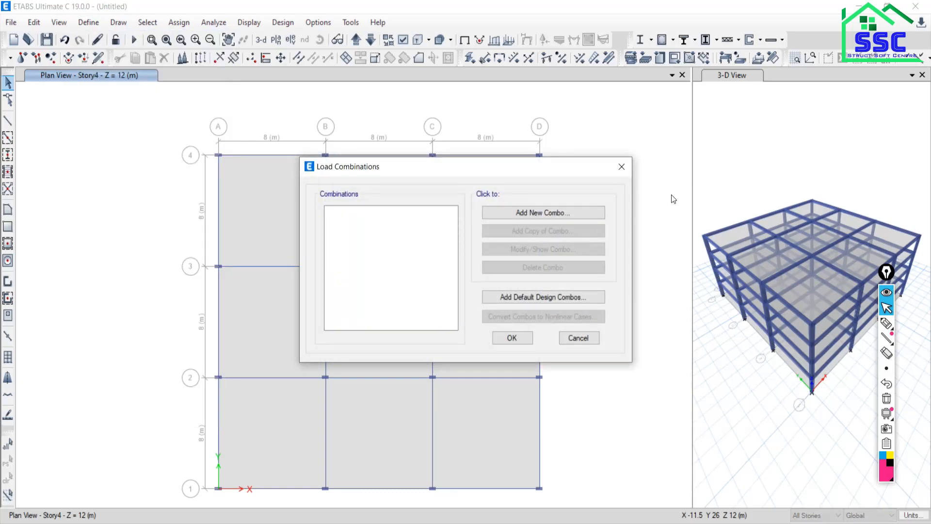
click(527, 213)
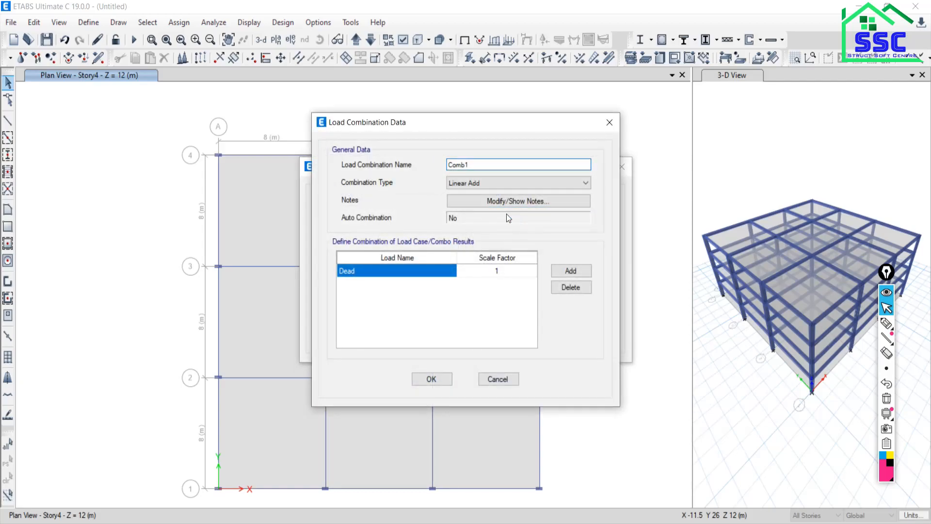
drag(473, 164, 417, 166)
text(SERVICE LOAD COM)
Add two more load rows to the combination and set them to SIDL and Live below Dead
click(570, 272)
click(570, 272)
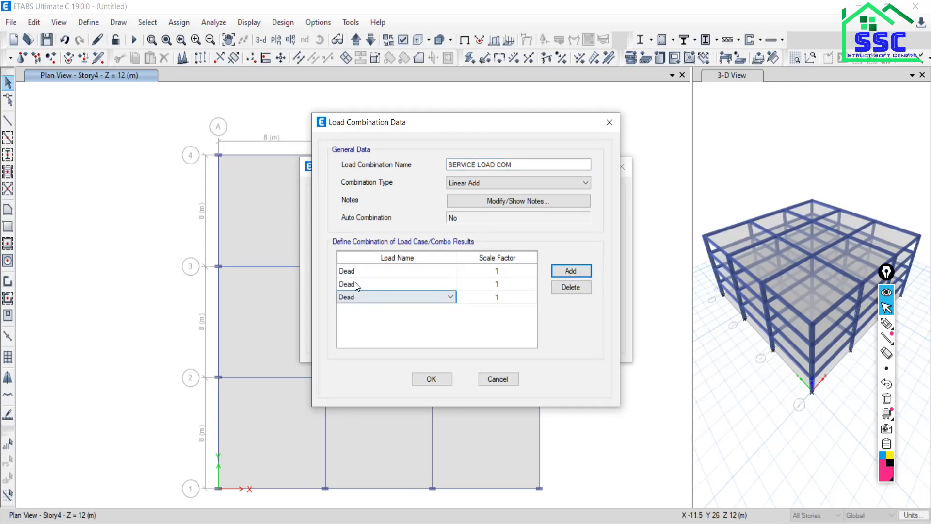
click(374, 285)
click(374, 284)
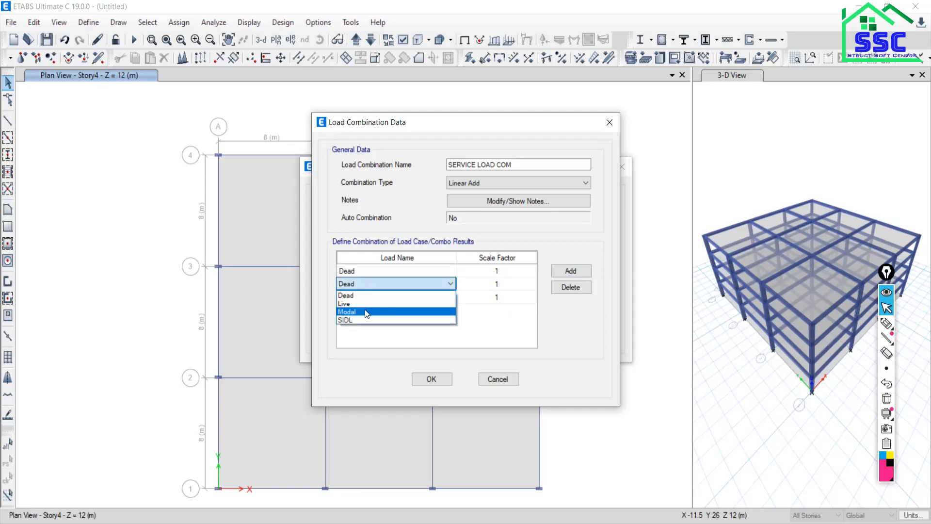
click(356, 319)
click(383, 296)
click(383, 296)
click(356, 317)
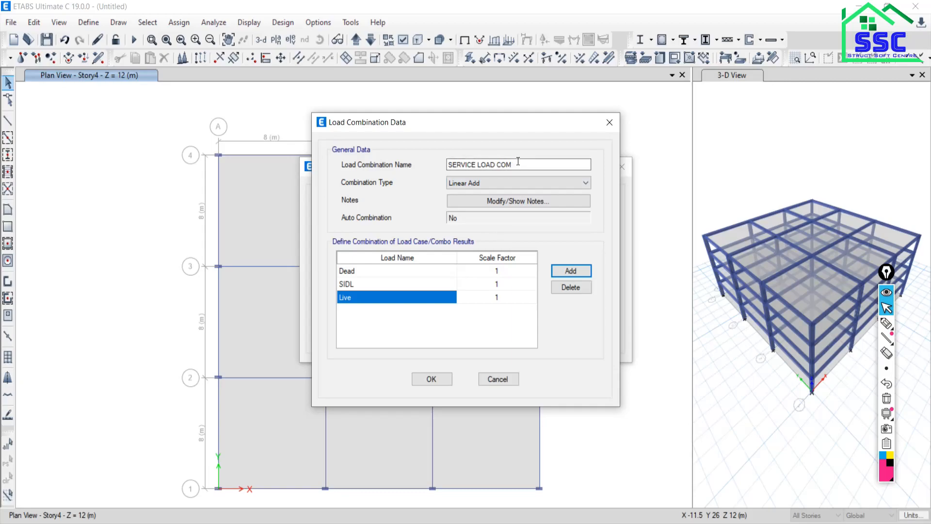
Check the scale factors of Dead, SIDL and Live and the combination name, and accept the load combination
click(496, 285)
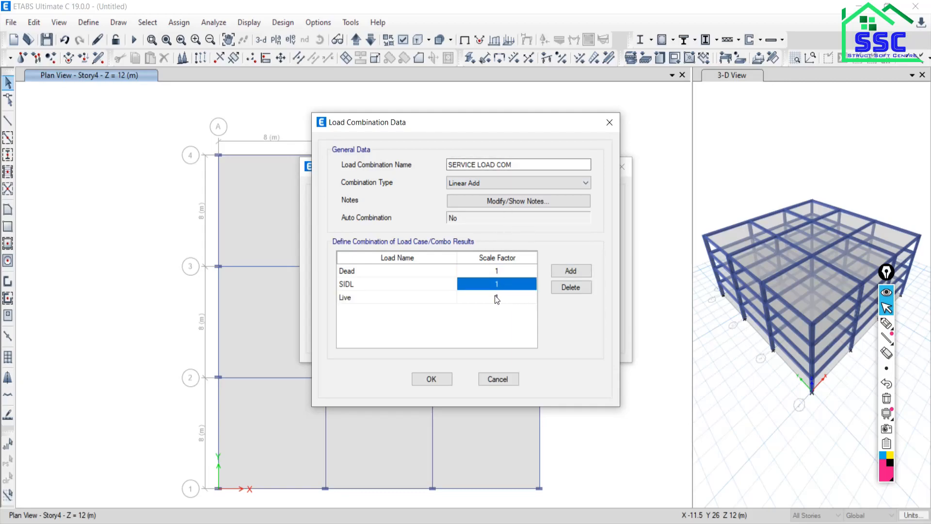
click(496, 297)
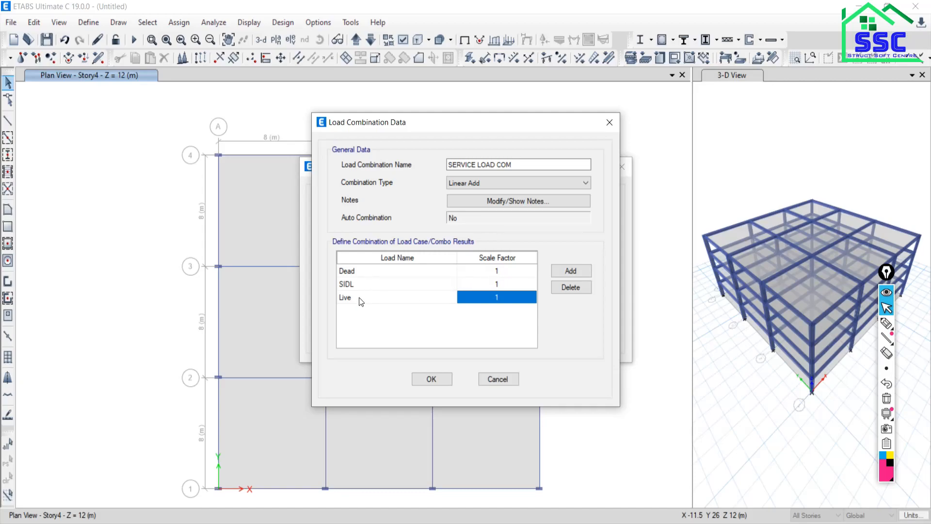
click(488, 275)
click(483, 287)
click(484, 301)
click(481, 166)
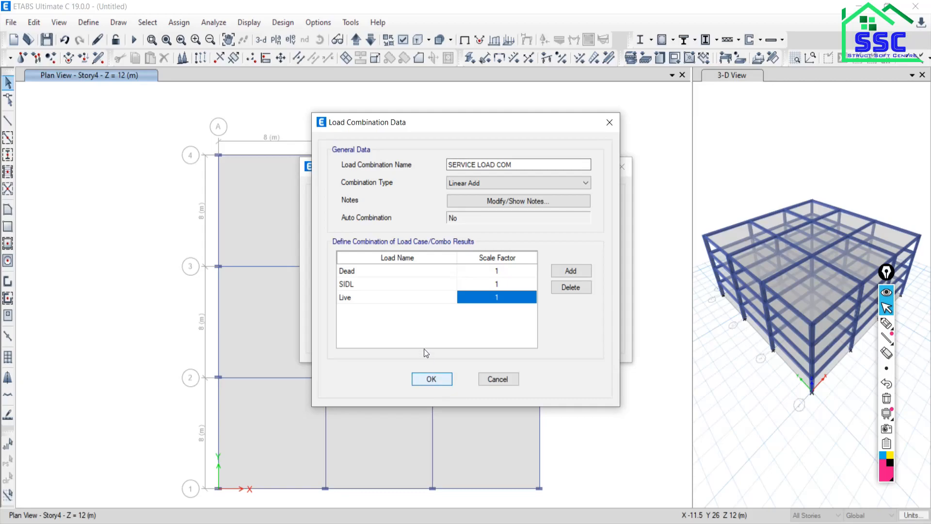
click(430, 379)
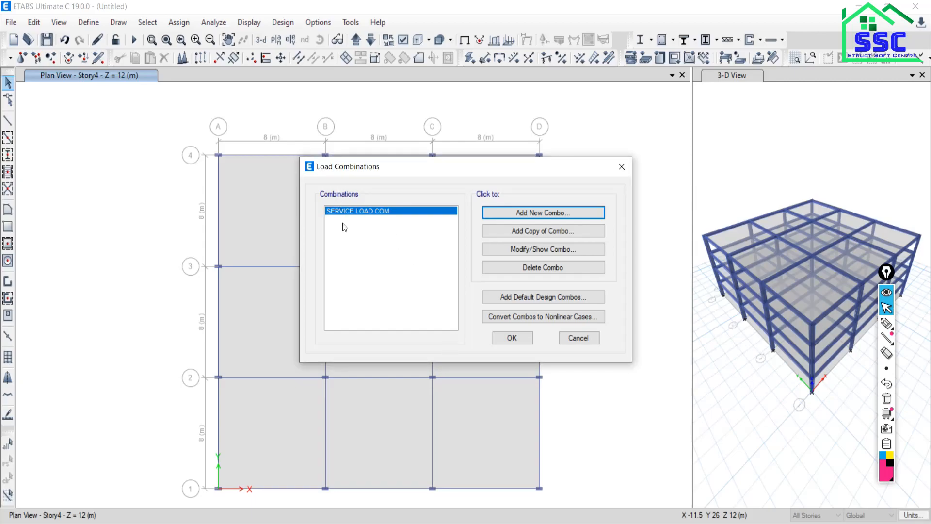
Rename the SERVICE LOAD COM combination to DL+SIDL+LL and accept the change
mouse_move(339, 213)
click(513, 250)
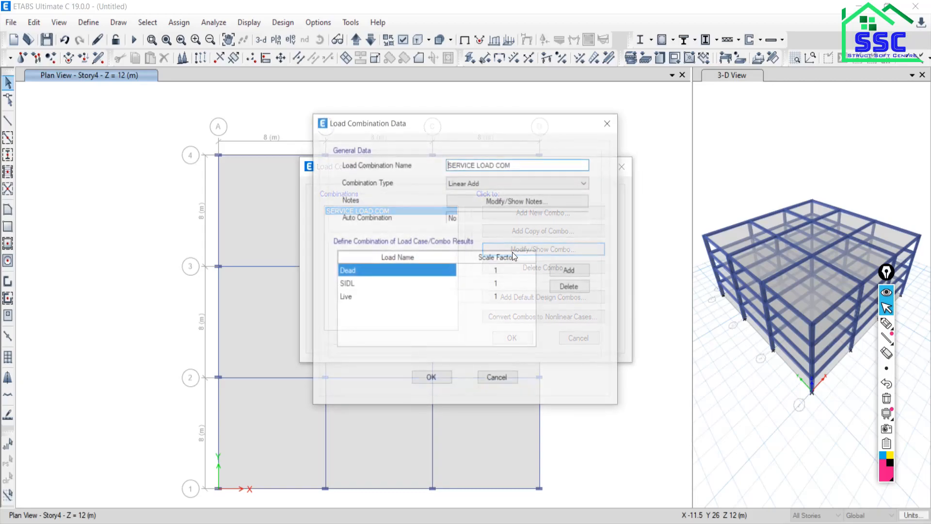
drag(515, 164, 395, 176)
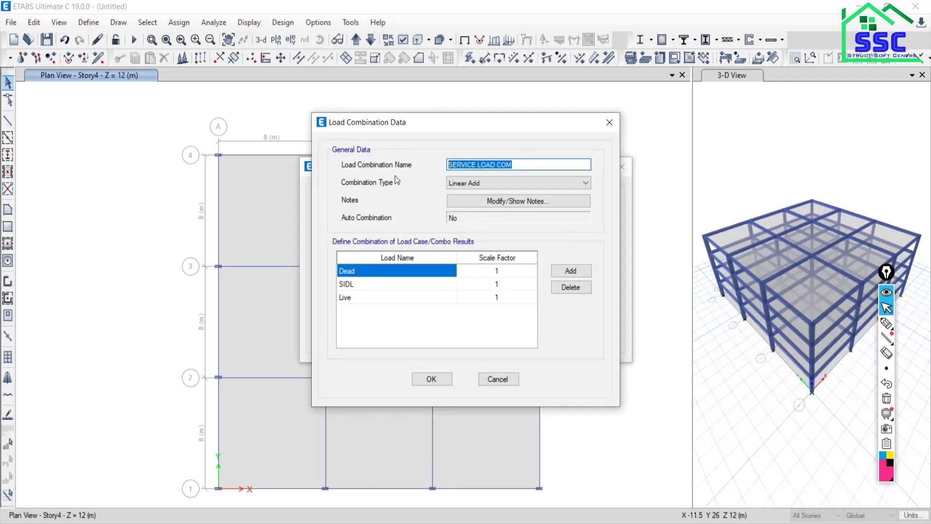
text(DL+SIDL+)
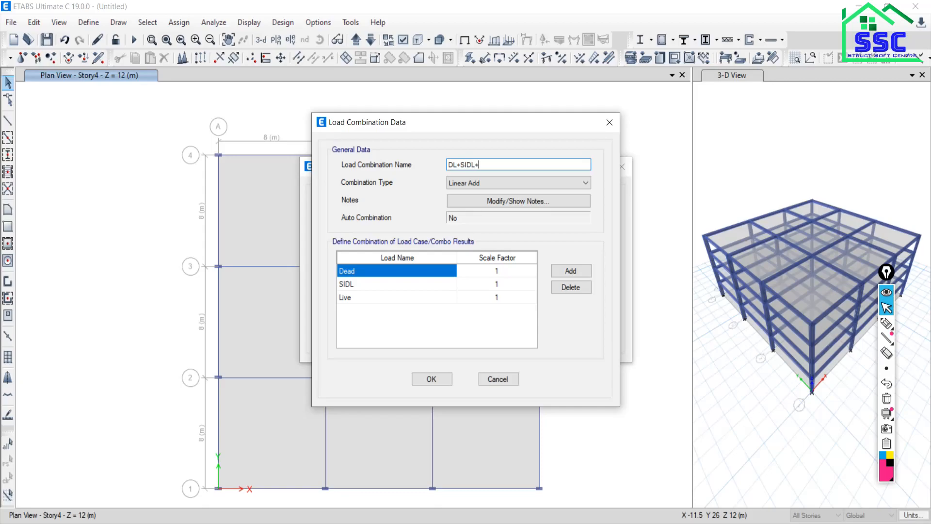
text(LL)
click(428, 384)
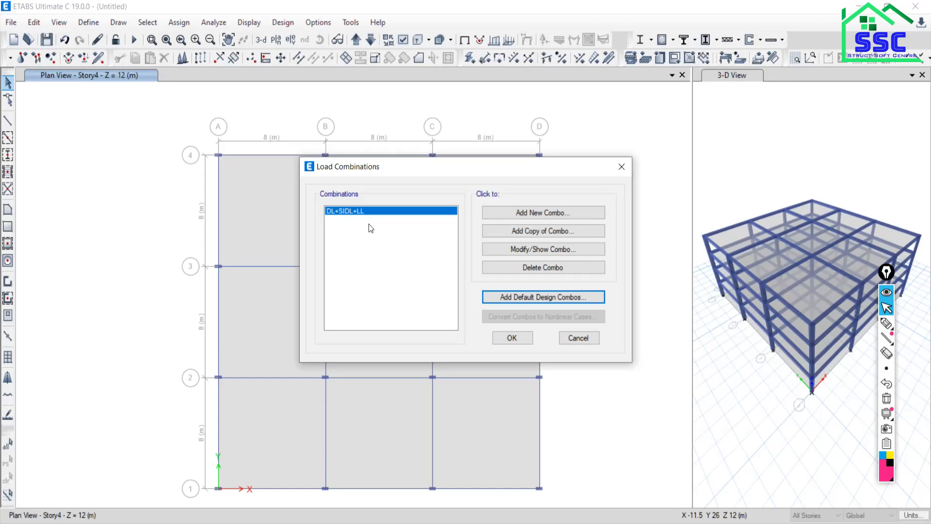
Add a new load combination and name it (DL+SIDL+LL)X1.5
click(527, 213)
drag(469, 165, 382, 166)
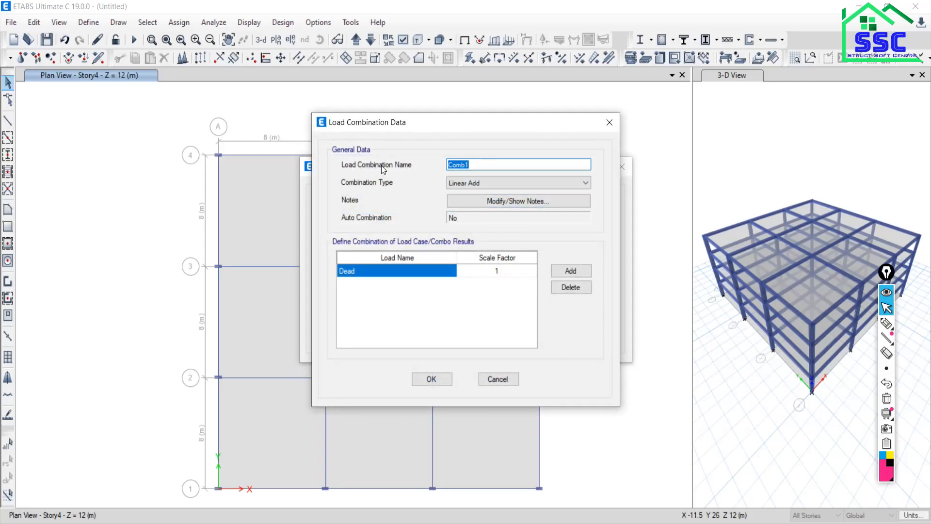
text(DL)
text(+SIDL)
text(+LL)
text(()
text(X1.)
text(5)
Add two more load rows to the (DL+SIDL+LL)X1.5 combination and set them to SIDL and Live below Dead
click(572, 272)
click(572, 273)
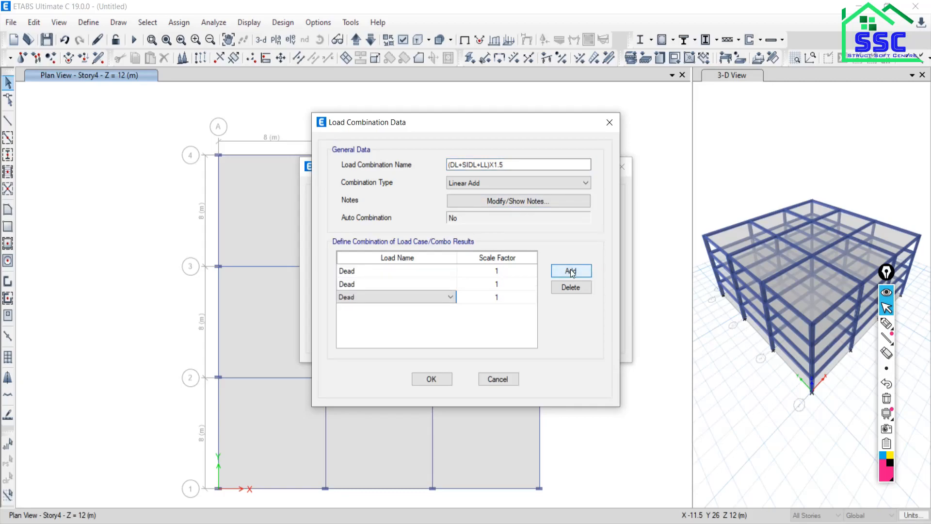
click(412, 283)
click(411, 283)
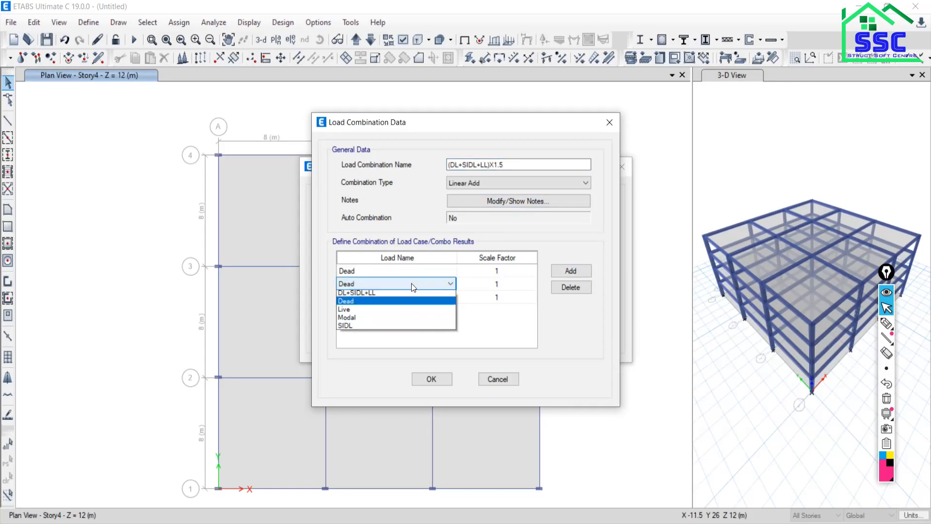
click(357, 330)
click(381, 298)
click(381, 299)
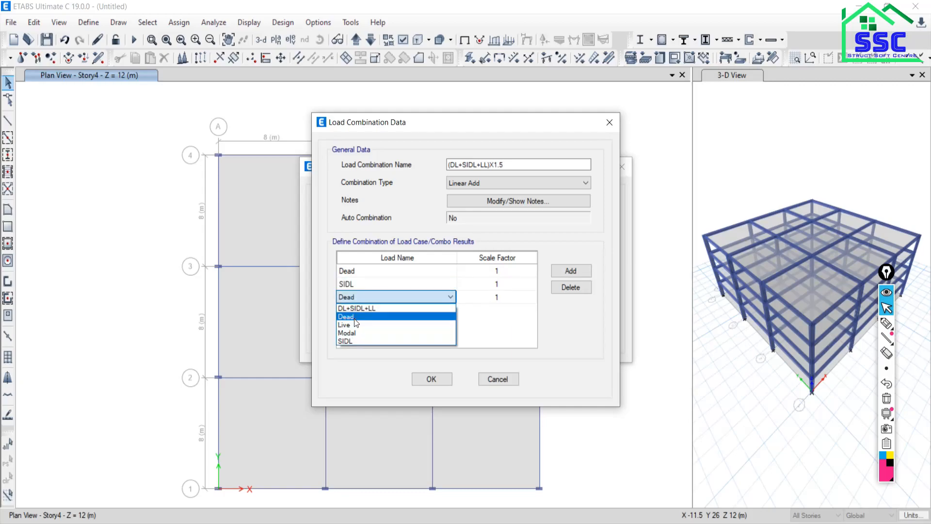
click(352, 325)
Set the scale factors of Dead, SIDL and Live to 1.5 and accept the combination and the combination list
click(518, 271)
text(1.5)
key(Return)
text(1.5)
text(1.5)
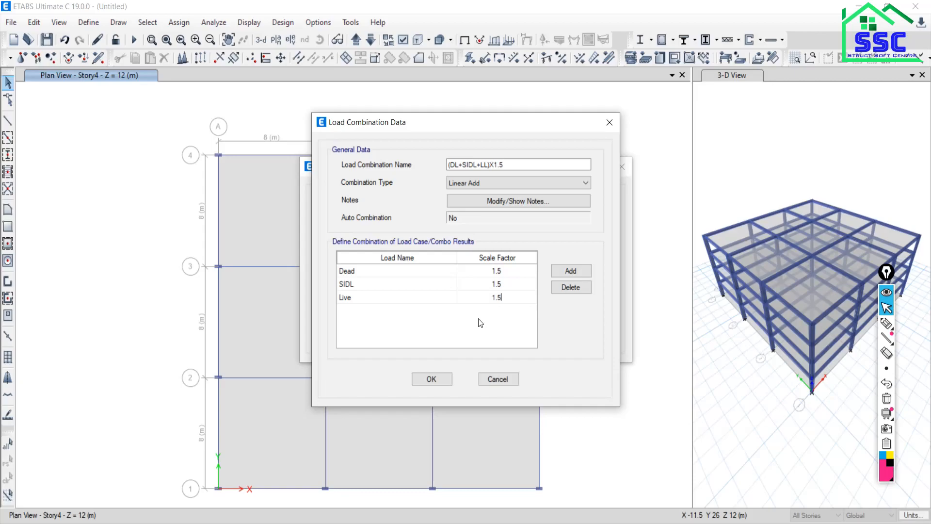
click(434, 382)
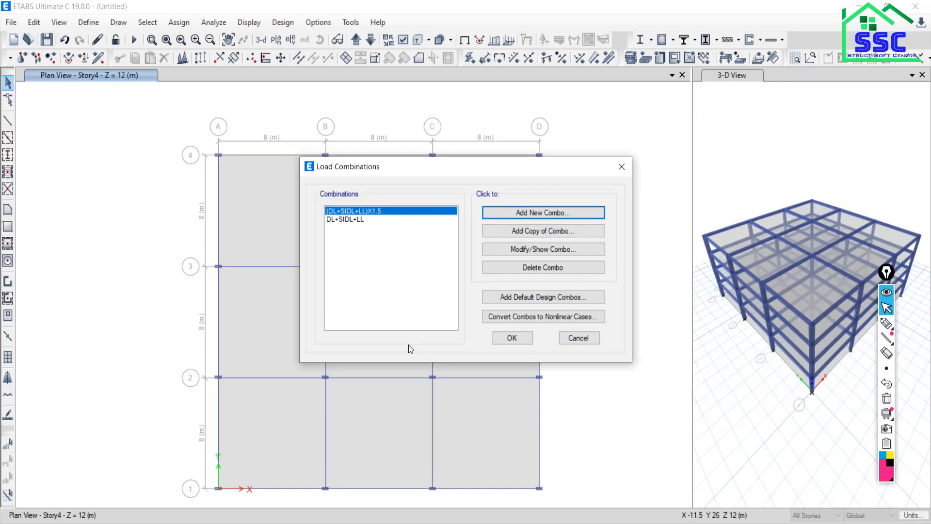
click(524, 339)
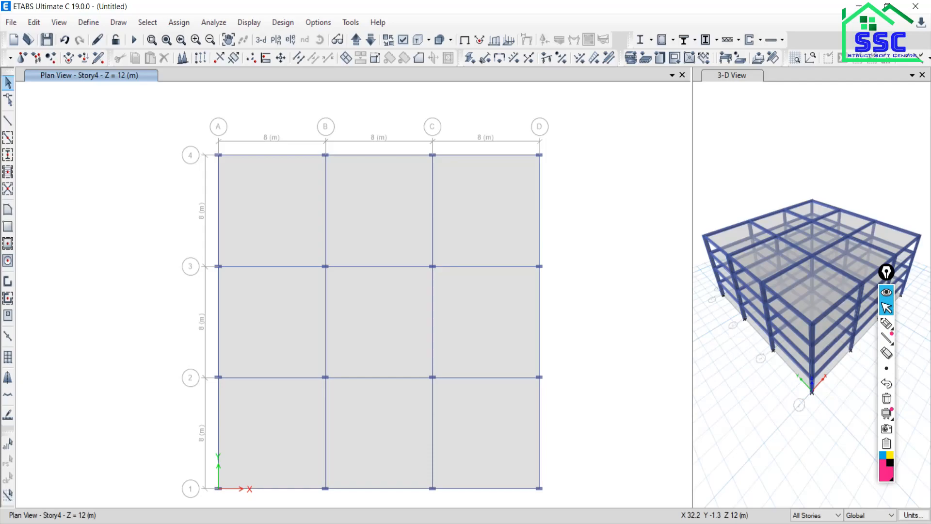
Check the topic list in IMPORTANT COMMANDS.pdf, and switch to the Google Meet window
click(571, 478)
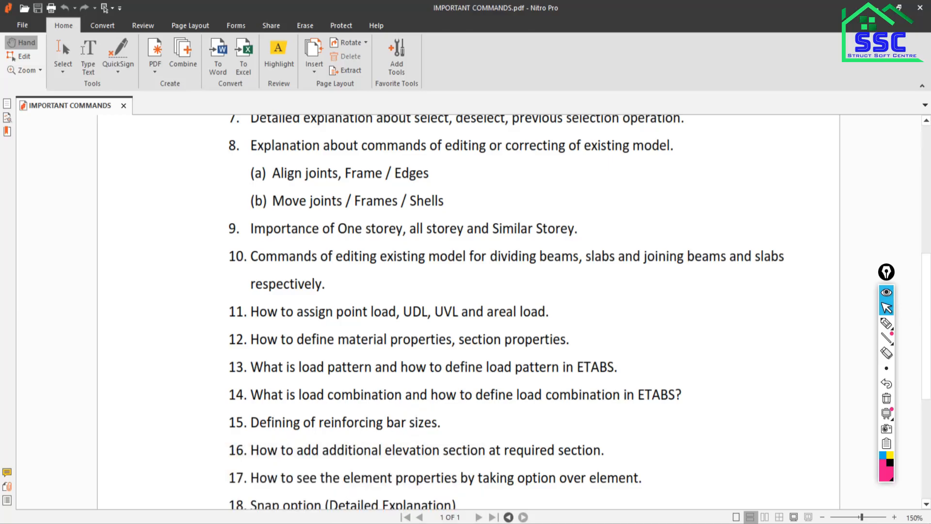
mouse_move(347, 522)
click(279, 490)
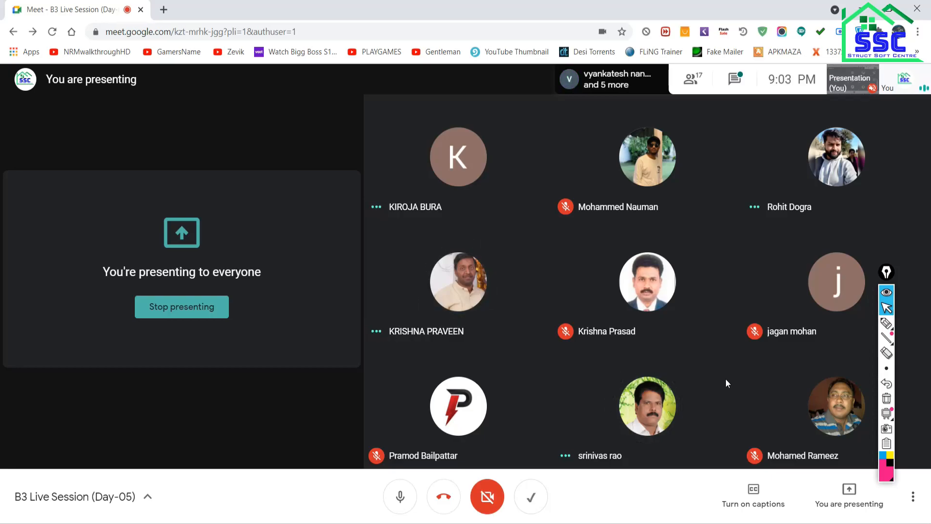
Handwrite the bar diameters with their areas as screen annotations: 8 — 50.26 and, below it, 10 — 78.54
click(886, 324)
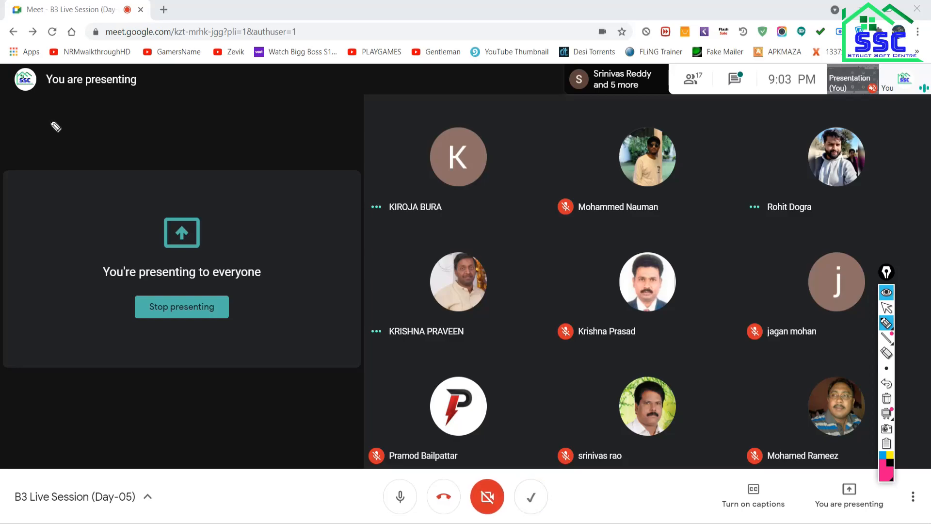
mouse_move(51, 114)
mouse_down()
mouse_move(60, 154)
mouse_move(54, 121)
mouse_move(193, 133)
mouse_move(185, 123)
mouse_move(192, 110)
mouse_move(289, 121)
mouse_move(304, 132)
mouse_up()
click(245, 135)
drag(316, 93, 314, 128)
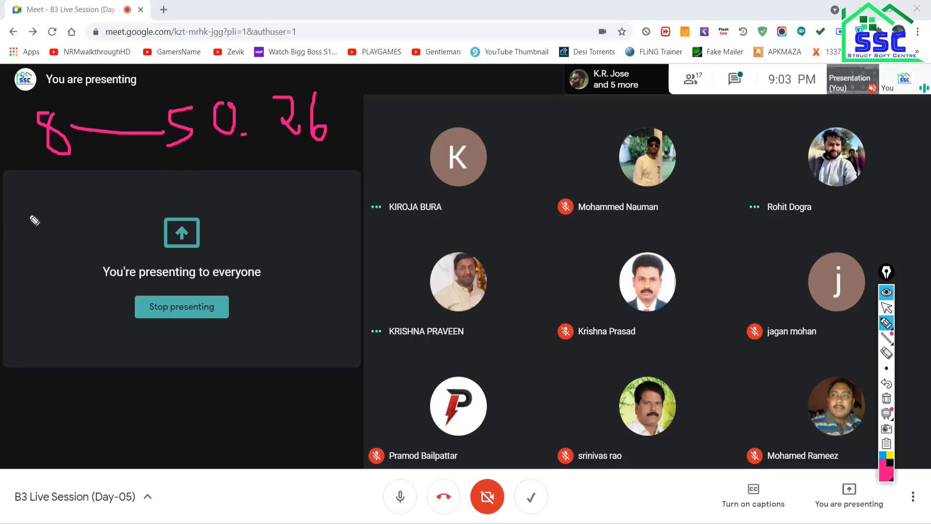
drag(33, 191, 32, 236)
mouse_move(67, 194)
mouse_down()
mouse_move(78, 215)
mouse_move(73, 198)
mouse_move(187, 203)
mouse_move(216, 241)
mouse_move(248, 212)
mouse_move(258, 221)
mouse_move(268, 186)
mouse_move(312, 229)
mouse_move(305, 224)
mouse_up()
click(287, 211)
drag(312, 185, 338, 180)
mouse_move(380, 211)
mouse_down()
mouse_move(367, 161)
mouse_move(371, 232)
mouse_up()
Handwrite two more diameter and area lines below the first two: 12 — 113.04 and 16 — 201.06
drag(68, 302, 100, 328)
drag(35, 304, 37, 336)
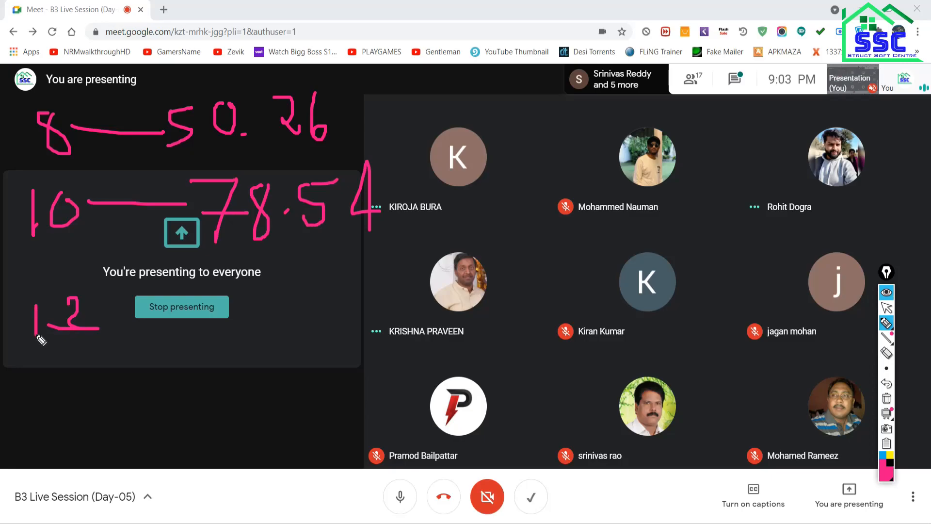
drag(117, 304, 194, 304)
mouse_move(270, 277)
mouse_down()
mouse_move(271, 322)
mouse_move(286, 318)
mouse_up()
mouse_move(311, 281)
mouse_down()
mouse_move(322, 303)
mouse_move(313, 334)
mouse_up()
mouse_move(348, 300)
mouse_down()
mouse_move(398, 296)
mouse_move(399, 334)
mouse_up()
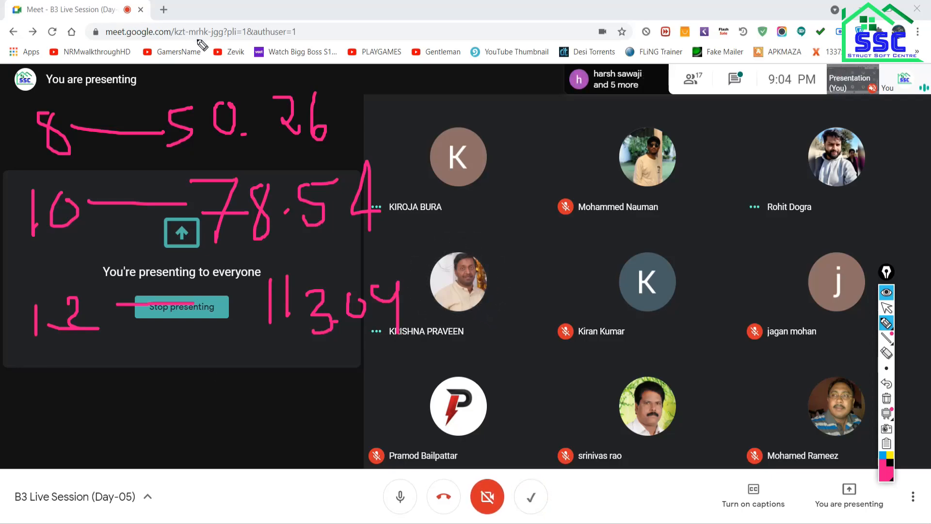
drag(87, 368, 59, 416)
mouse_move(122, 387)
mouse_down()
mouse_move(186, 386)
mouse_move(262, 411)
mouse_up()
mouse_move(287, 377)
mouse_down()
mouse_move(279, 388)
mouse_move(287, 379)
mouse_move(306, 405)
mouse_up()
click(342, 394)
drag(385, 360, 419, 388)
Handwrite a second column of diameters and areas beside the first: 20 — 314.9 and 25 — 490
mouse_move(500, 123)
mouse_down()
mouse_move(502, 154)
mouse_move(532, 155)
mouse_up()
mouse_move(567, 119)
mouse_down()
mouse_move(613, 130)
mouse_move(625, 180)
mouse_move(690, 183)
mouse_up()
drag(711, 115, 713, 177)
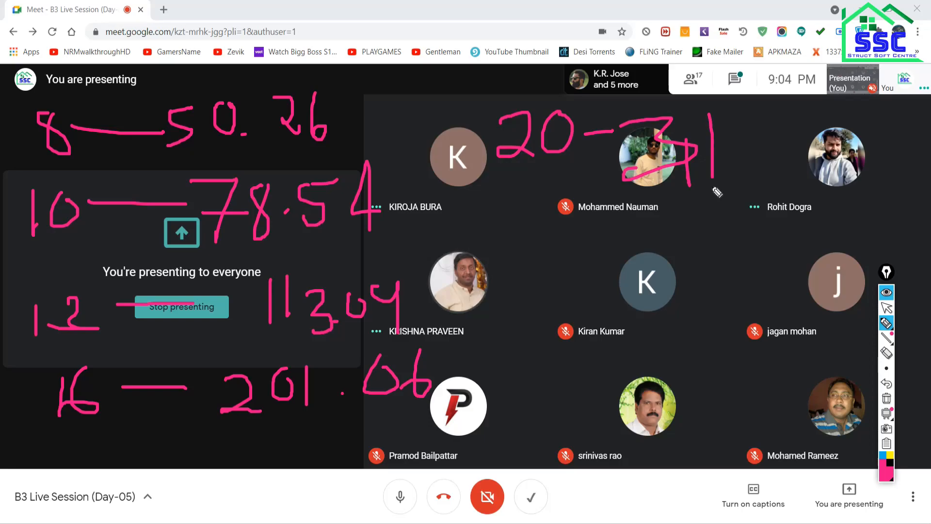
drag(732, 118, 747, 178)
click(758, 165)
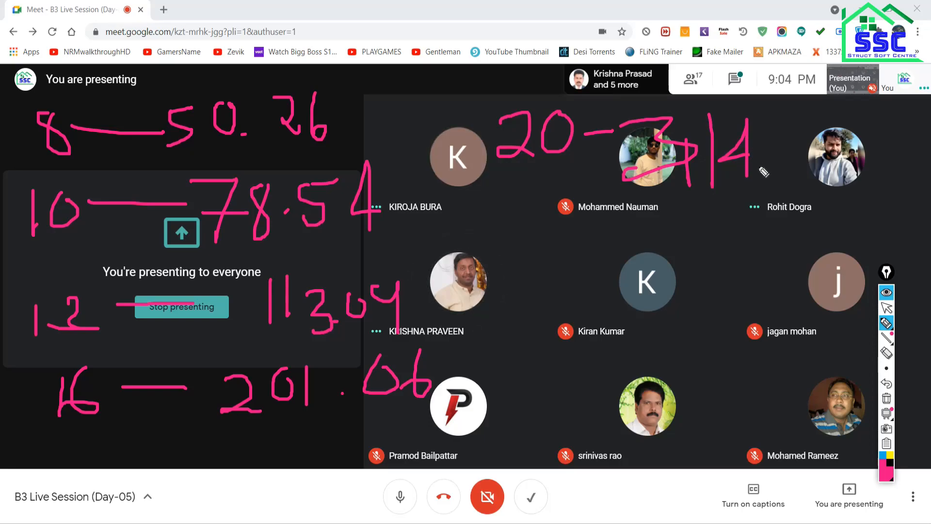
drag(782, 130, 787, 207)
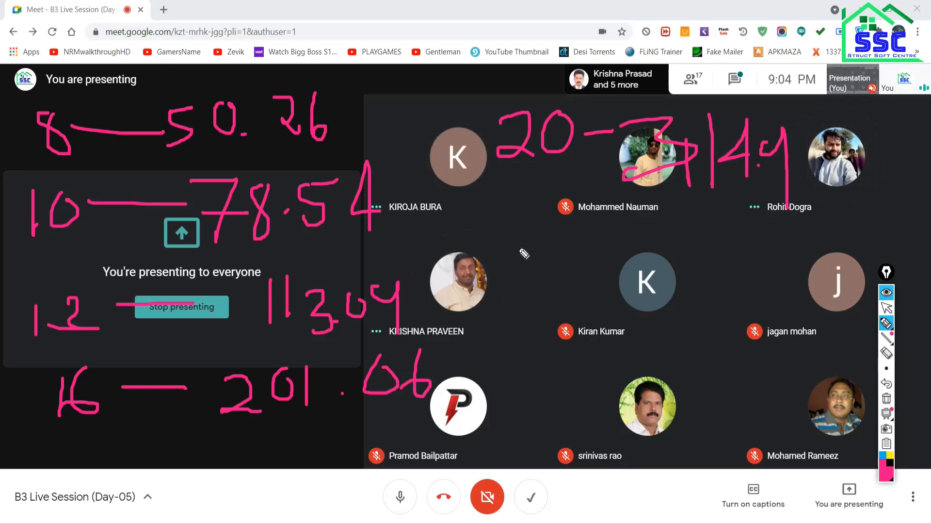
drag(517, 252, 537, 300)
mouse_move(567, 262)
mouse_down()
mouse_move(558, 291)
mouse_move(619, 250)
mouse_move(705, 273)
mouse_move(745, 231)
mouse_move(742, 294)
mouse_up()
drag(769, 241, 763, 244)
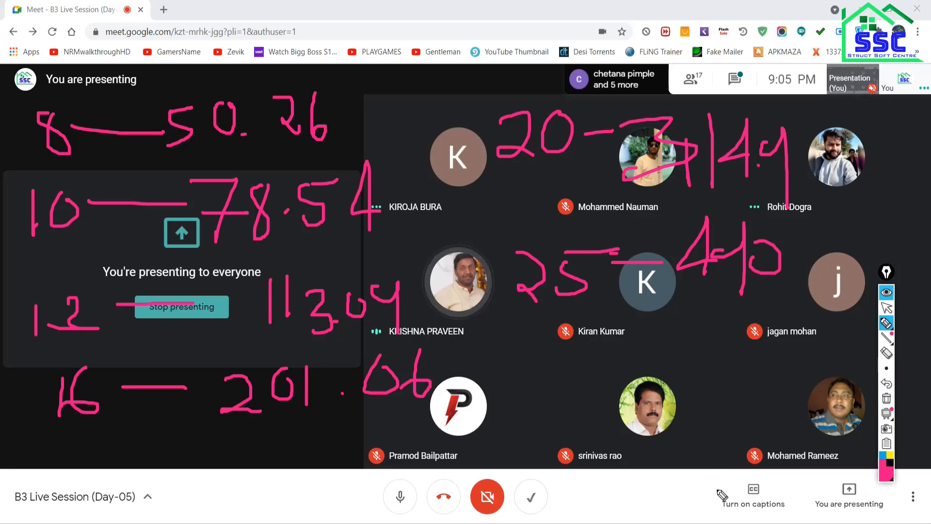
Stop drawing, switch back to ETABS, and clear all the annotations
click(891, 309)
key(alt+Tab)
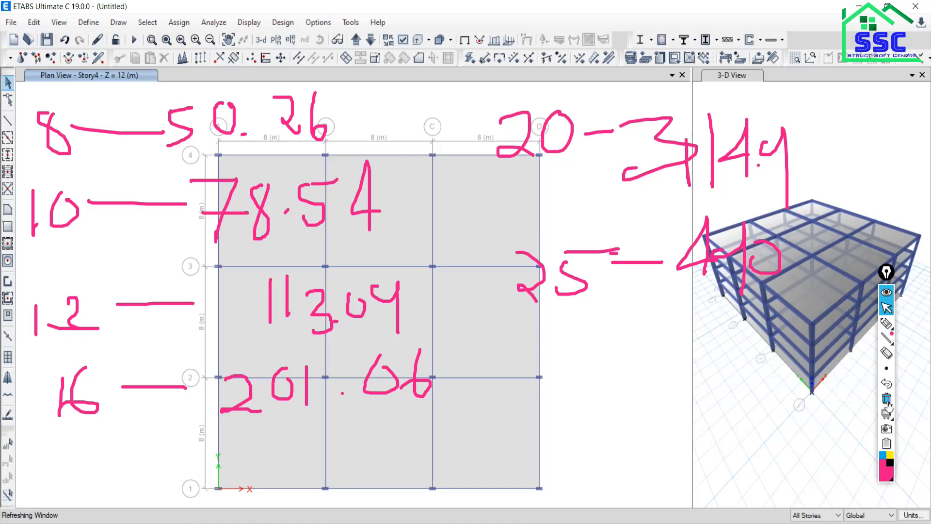
click(887, 398)
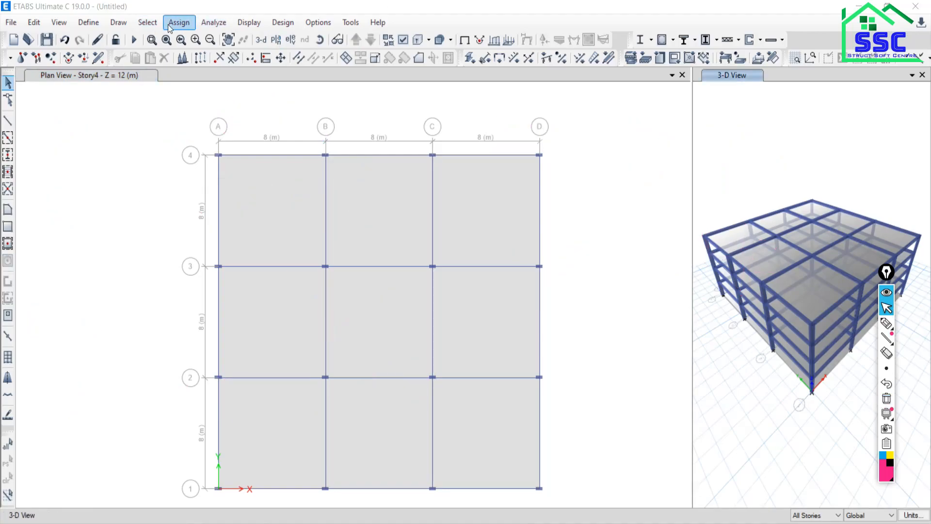
Open the reinforcing bar size definitions, clear all bars from the current set, and select the first empty Bar ID cell
click(86, 26)
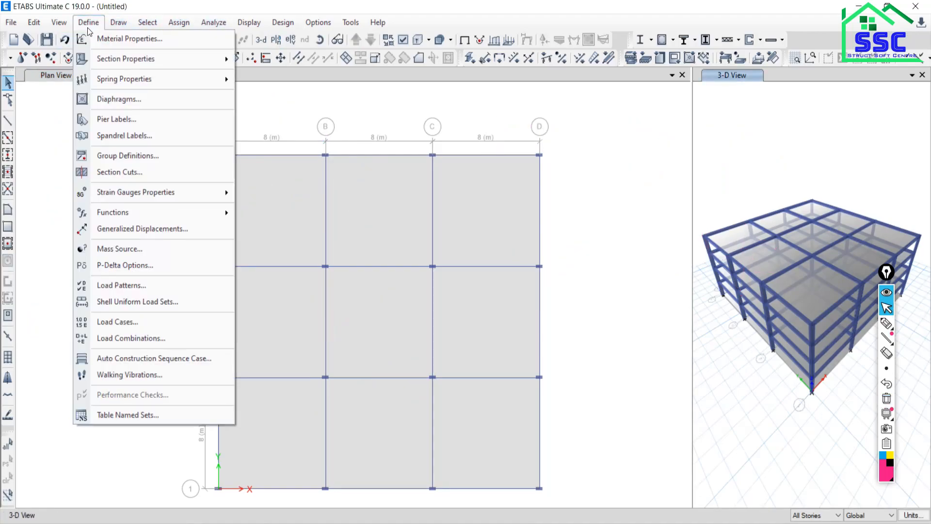
mouse_move(99, 58)
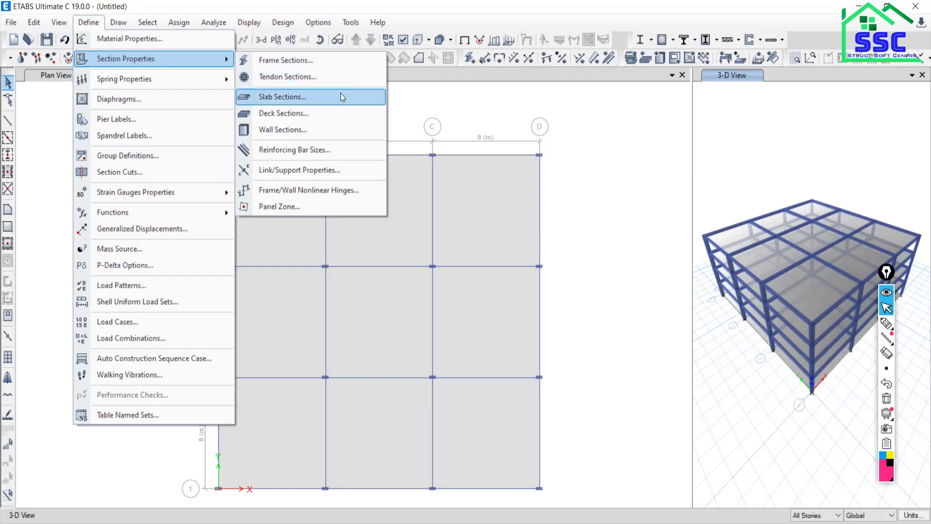
click(301, 151)
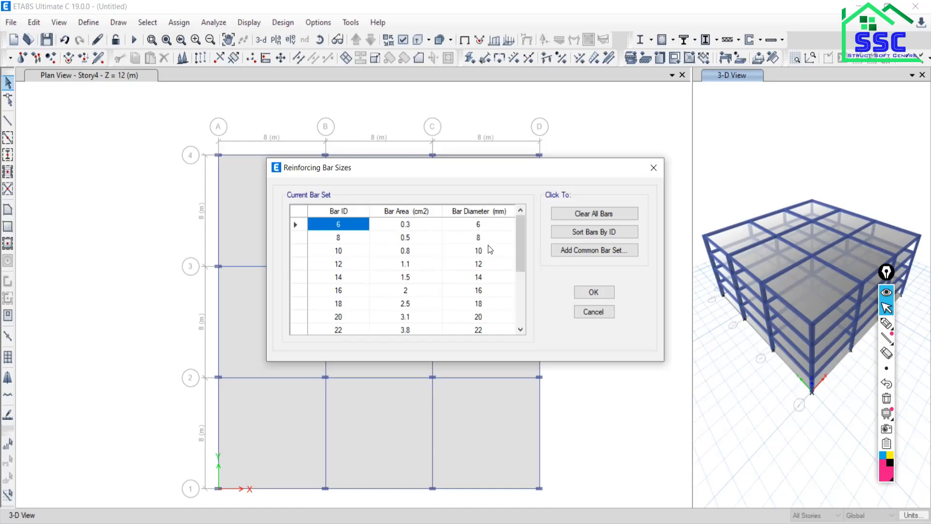
mouse_move(519, 226)
mouse_down()
mouse_move(520, 275)
mouse_move(520, 213)
mouse_up()
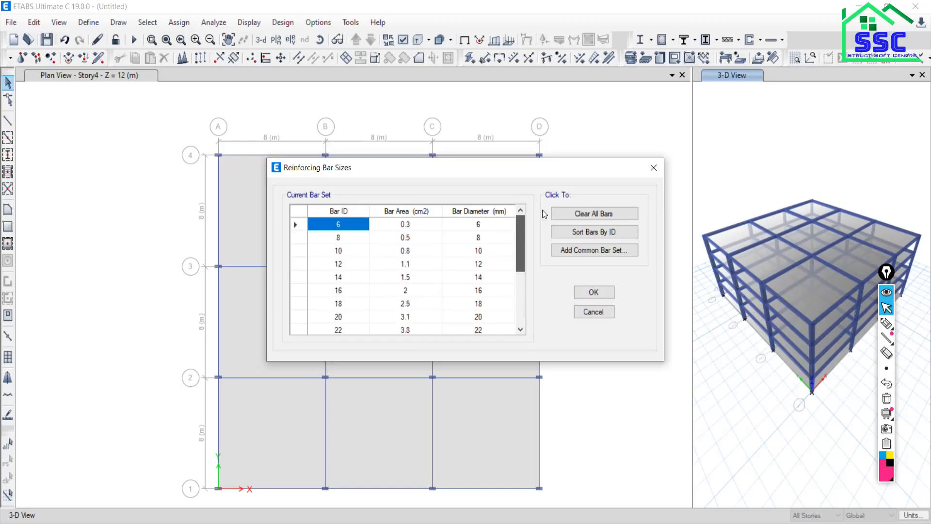
click(581, 216)
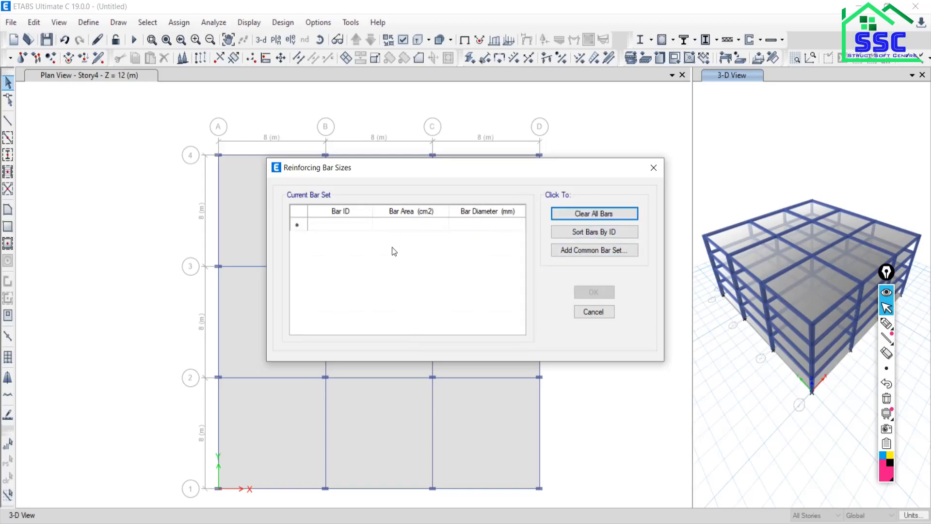
click(336, 224)
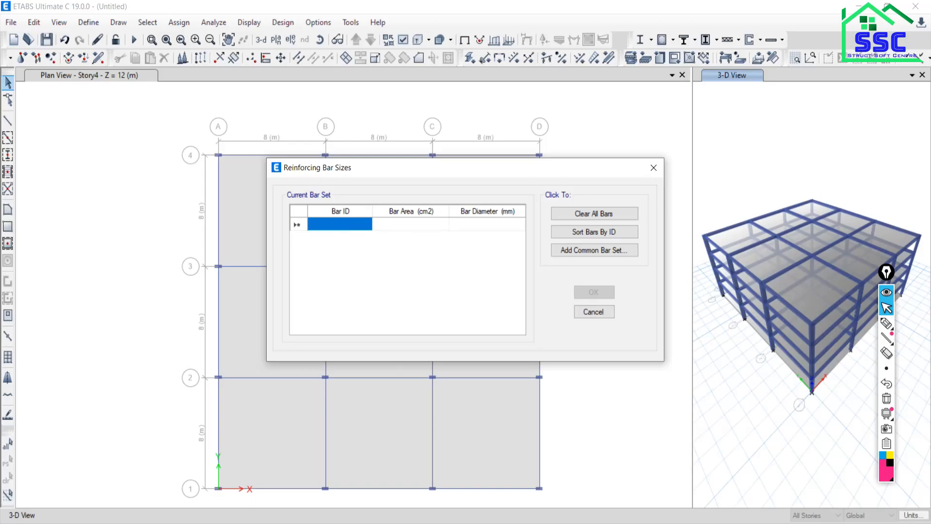
Look up the bar diameters and rounded cross-sectional areas in SI REBAR SET.pdf, and return to the bar sizes in ETABS
mouse_move(456, 522)
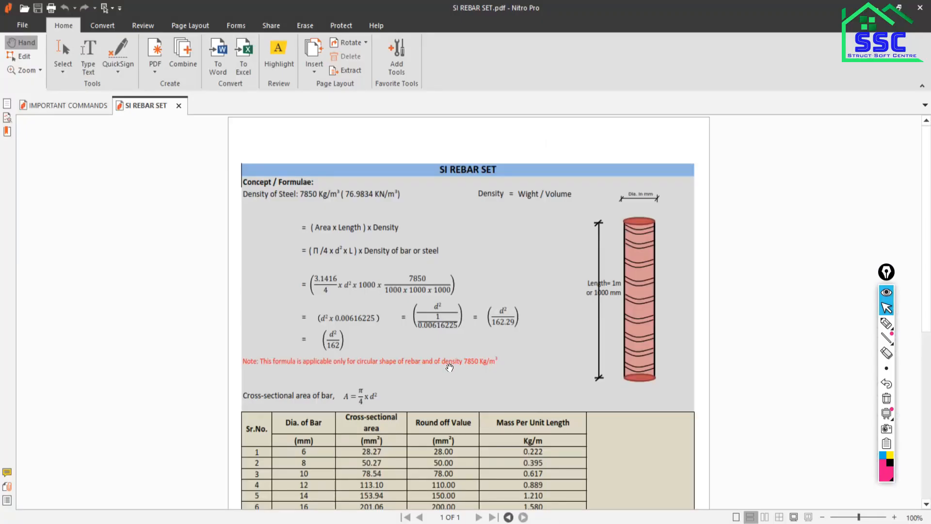
scroll(469, 334, down, 6)
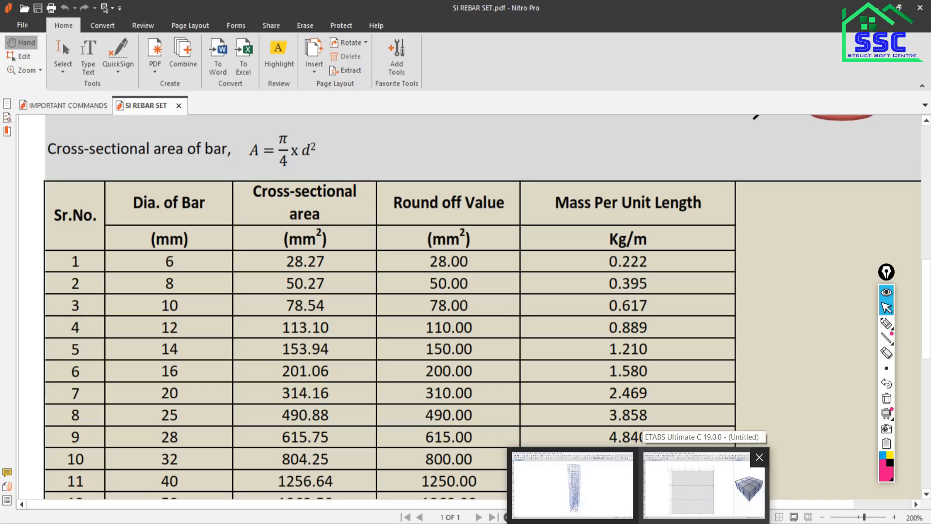
click(660, 502)
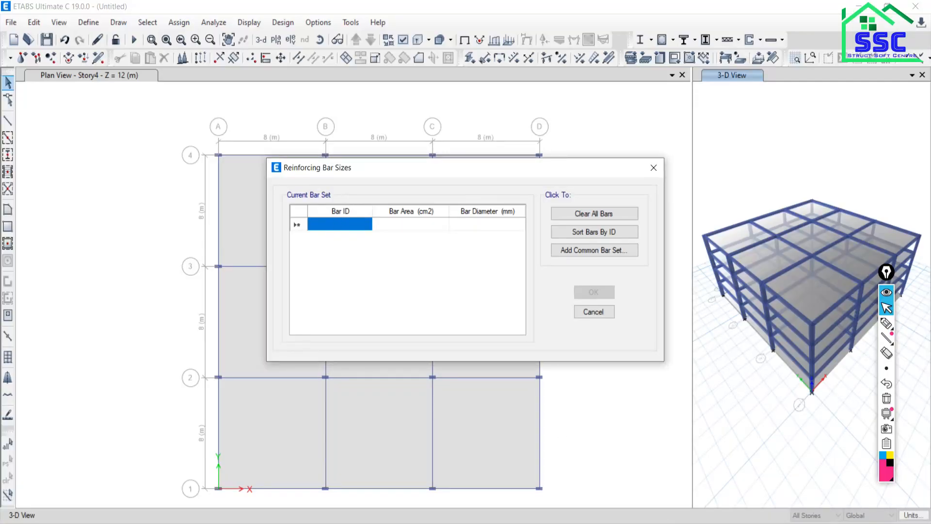
mouse_move(639, 523)
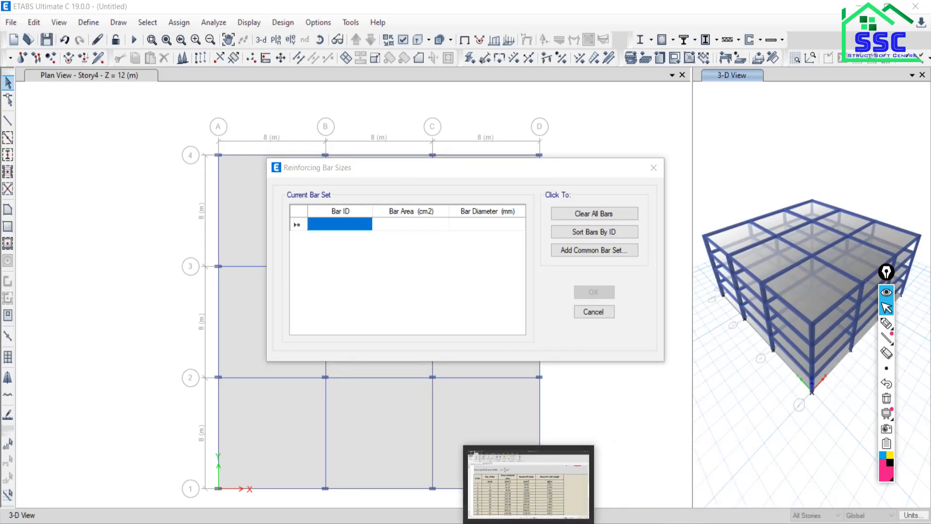
click(529, 523)
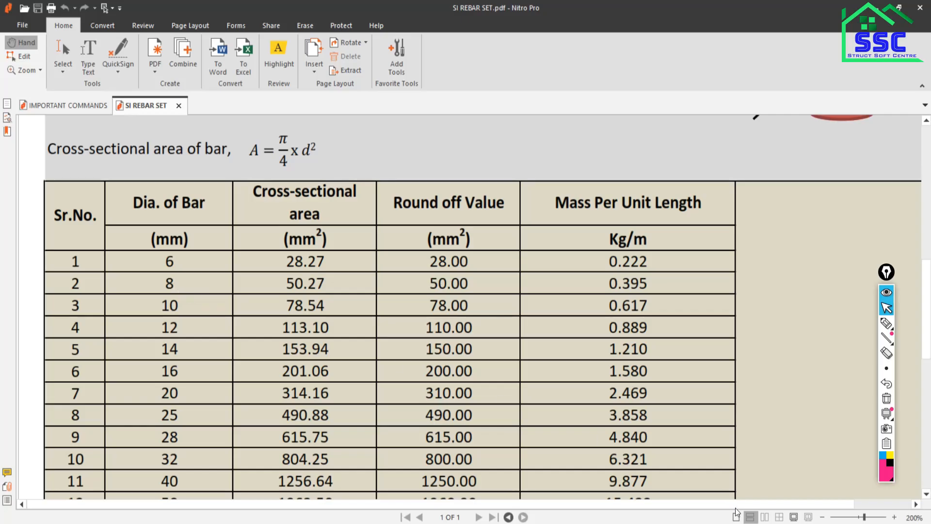
click(638, 523)
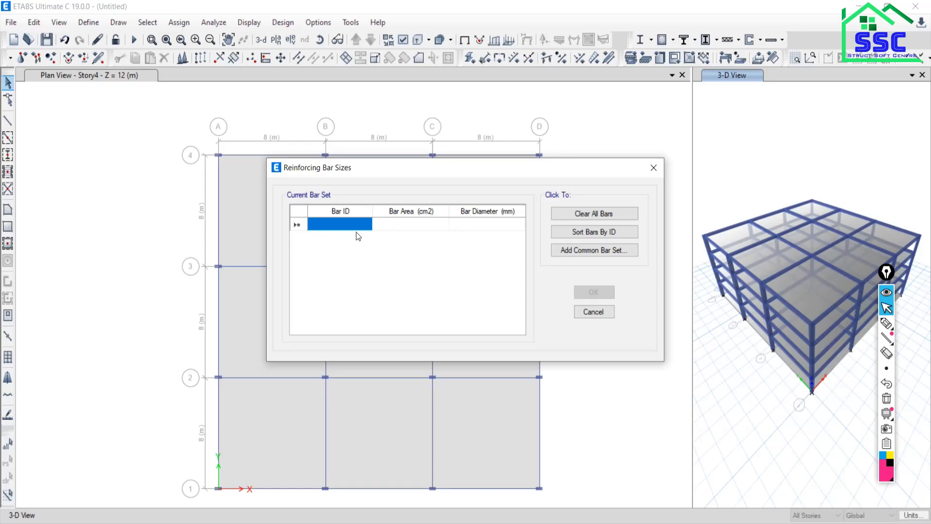
Enter Bar ID 8 in the first row and handwrite its area as 50.26 and, below that, 0.5026 beside the dialog
text(8)
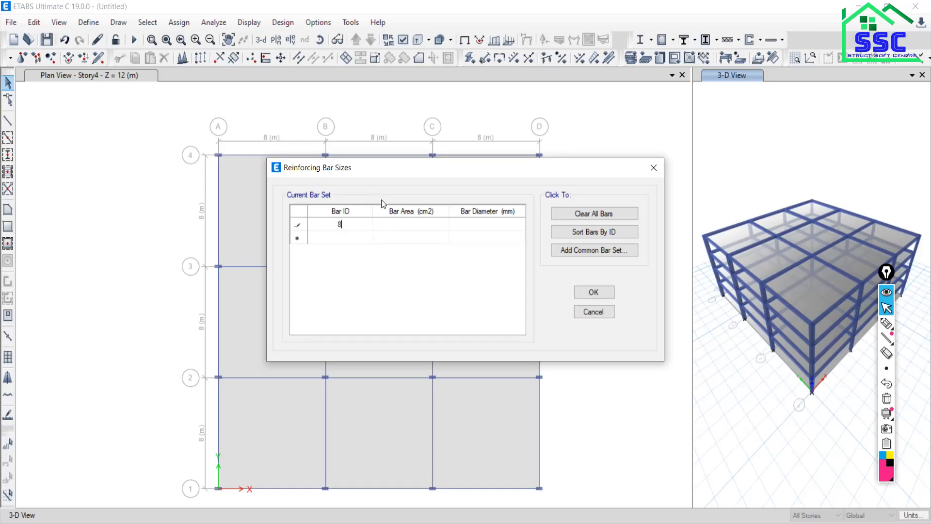
click(405, 225)
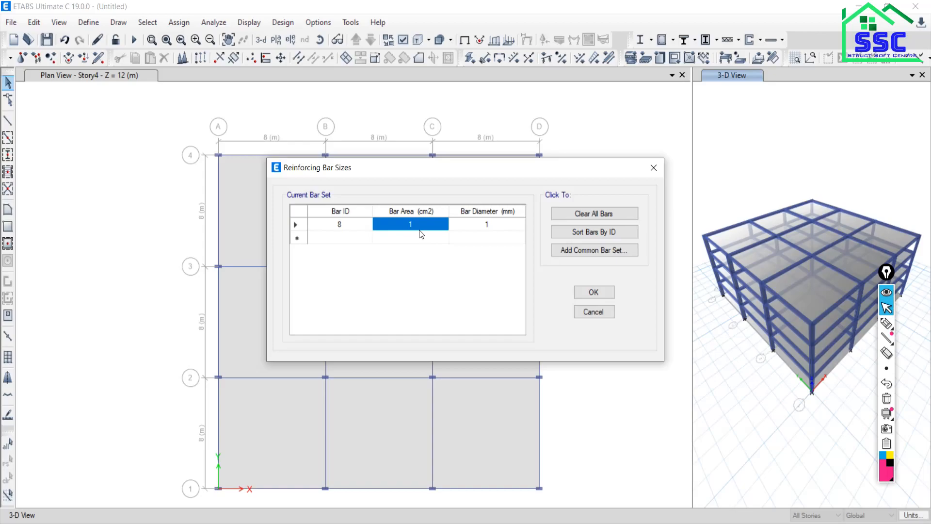
key(ctrl+shift+3)
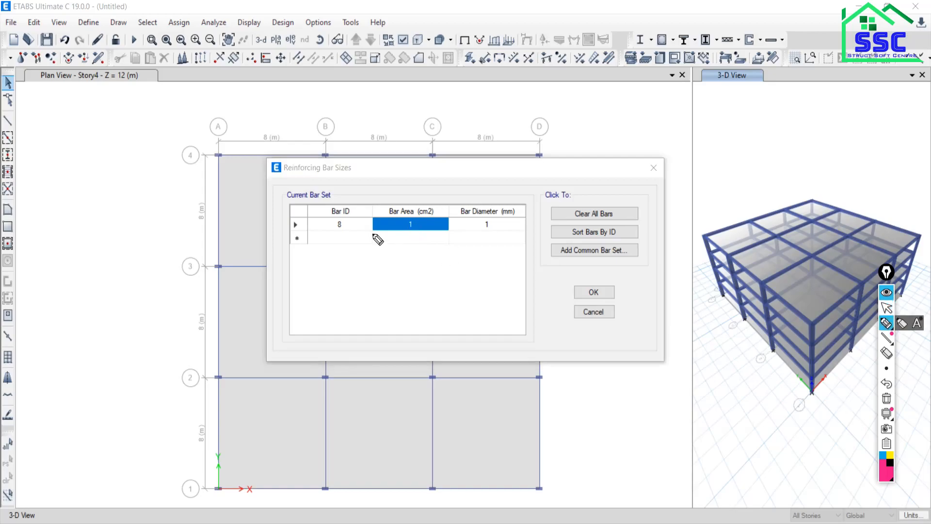
mouse_move(66, 132)
mouse_down()
mouse_move(44, 157)
mouse_move(83, 142)
mouse_move(127, 159)
mouse_up()
click(100, 154)
drag(146, 127, 140, 148)
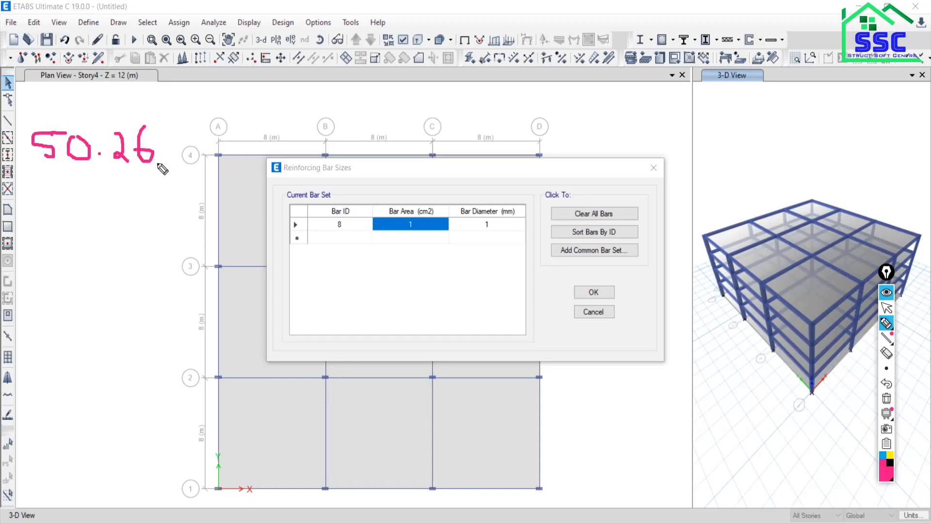
drag(55, 213, 97, 233)
click(72, 230)
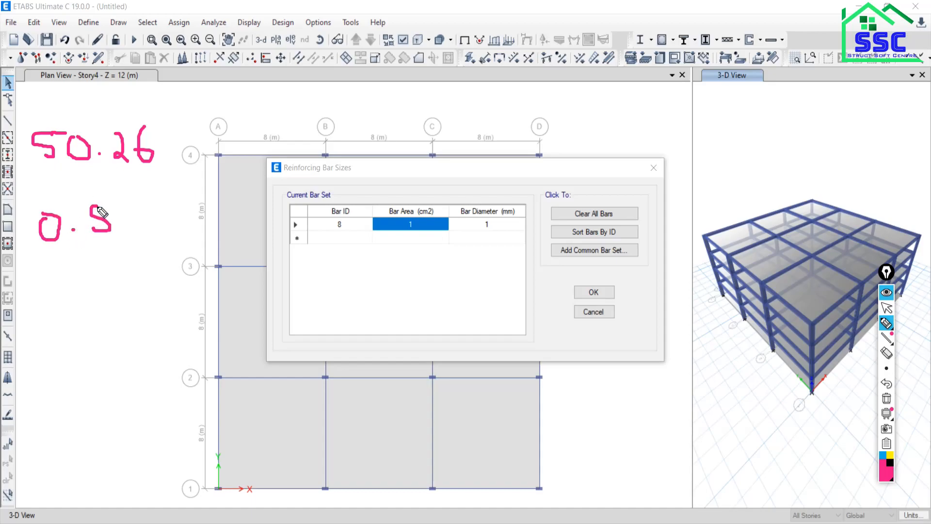
mouse_move(134, 206)
mouse_down()
mouse_move(123, 221)
mouse_move(134, 205)
mouse_move(151, 204)
mouse_move(159, 215)
mouse_move(146, 224)
mouse_move(170, 217)
mouse_up()
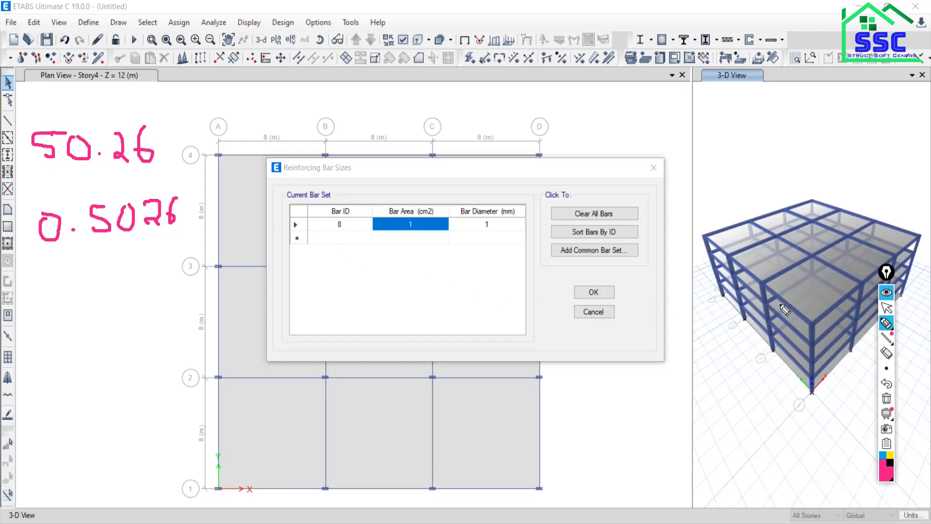
Stop drawing and set bar 8's area to 0.5026 cm2 and its diameter to 8 mm
click(886, 307)
click(445, 222)
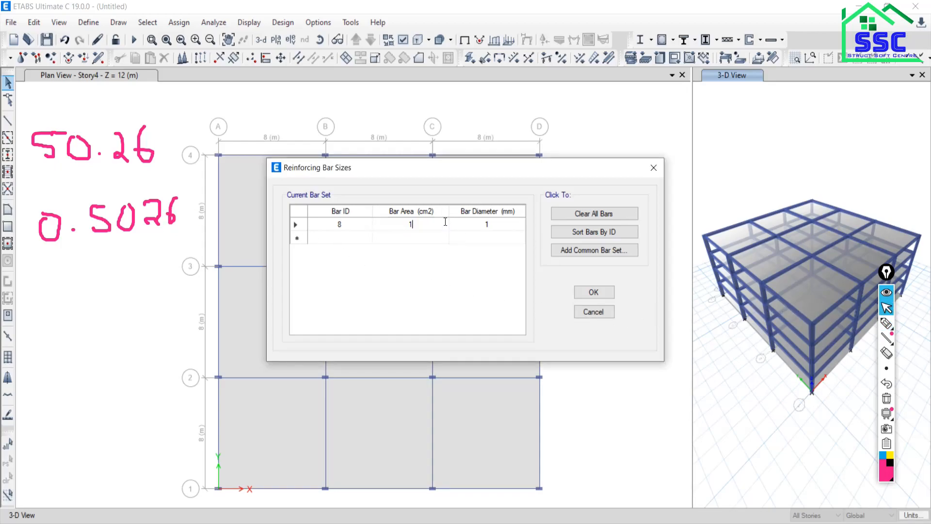
text(0.5026)
click(489, 225)
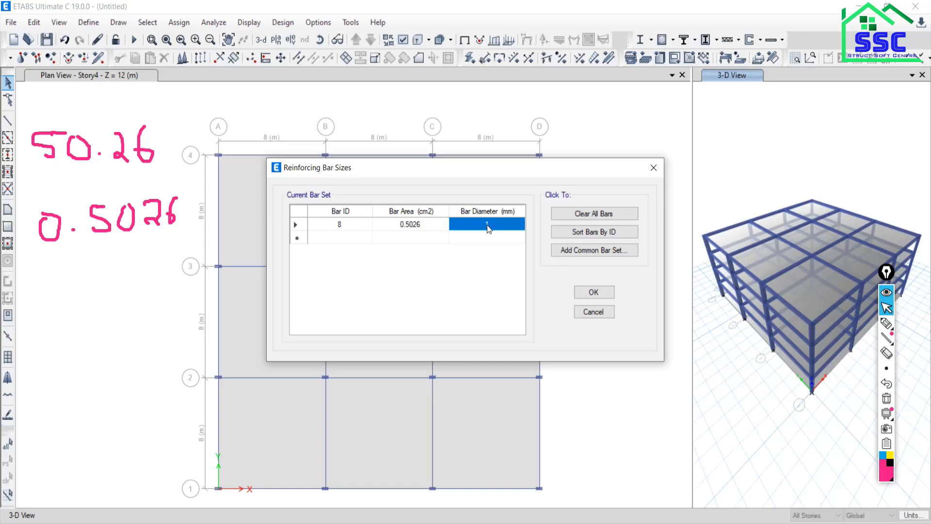
text(8)
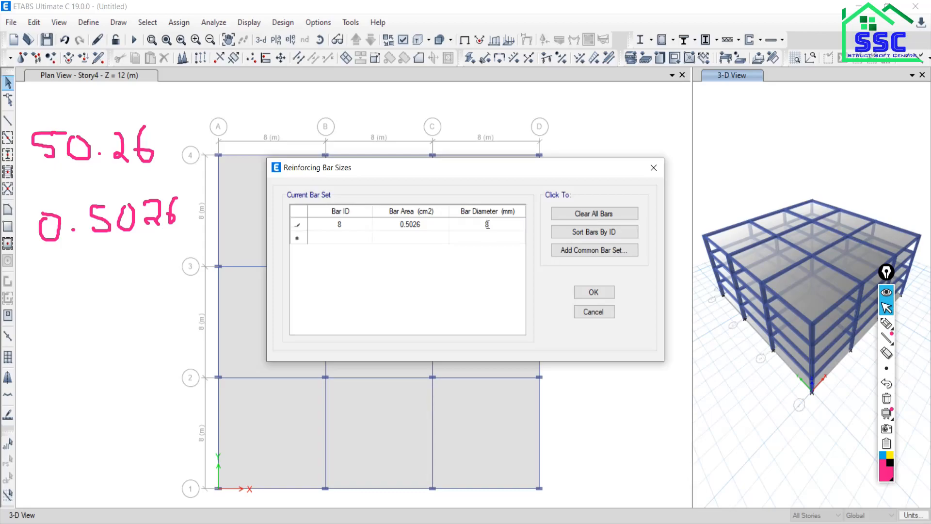
Add bar 10 with an area of 0.78 cm2 and a diameter of 10 mm, checking the areas in SI REBAR SET.pdf before returning to ETABS
click(354, 237)
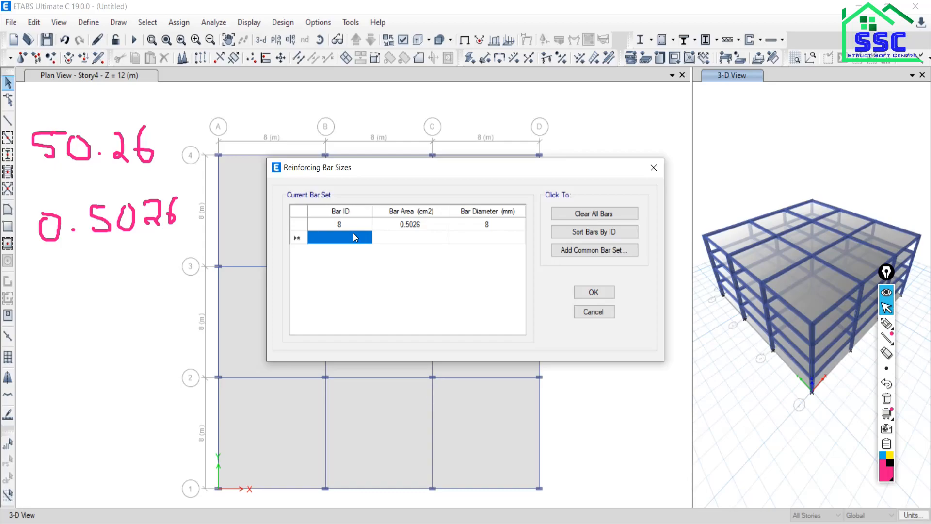
text(10)
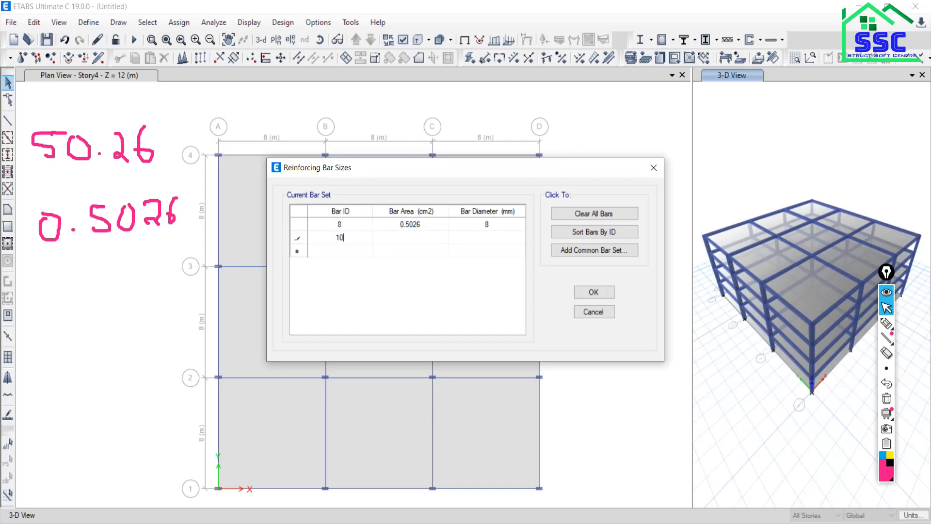
click(414, 238)
text(0.78)
key(alt+Tab)
click(886, 324)
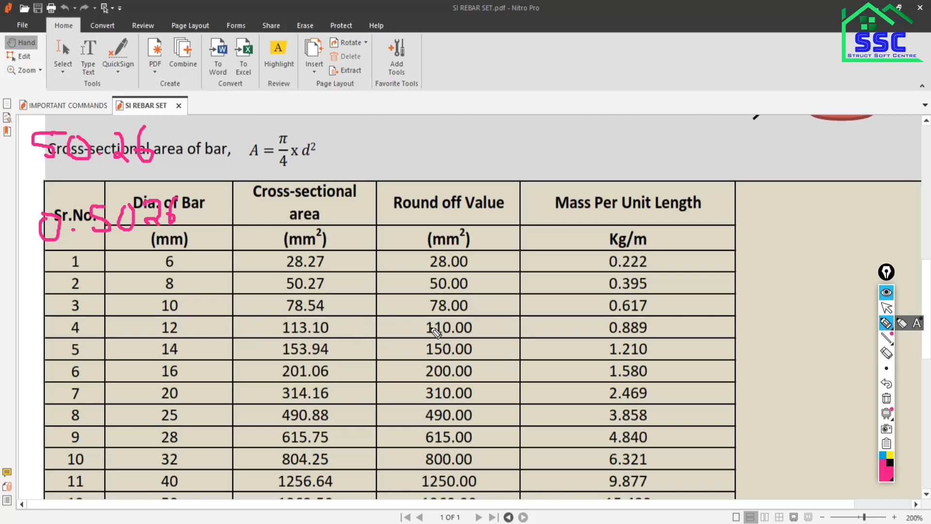
click(885, 310)
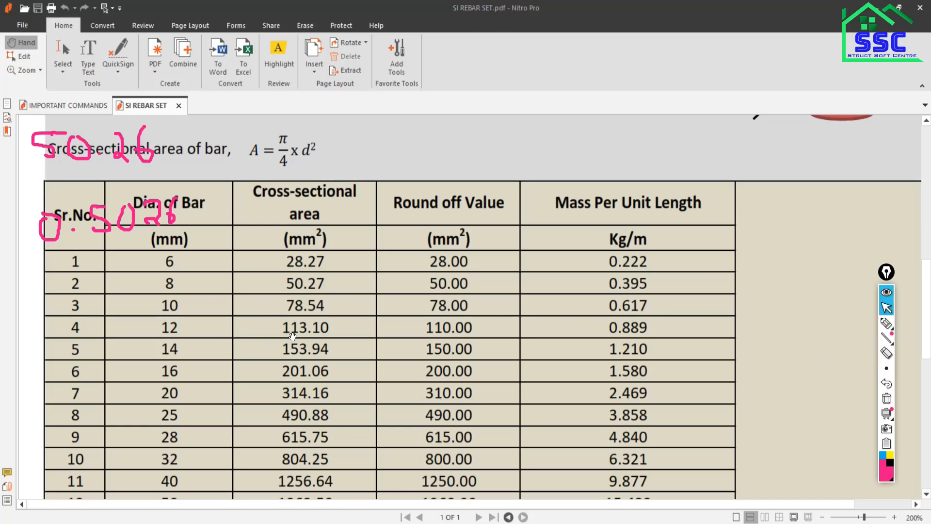
key(alt+Tab)
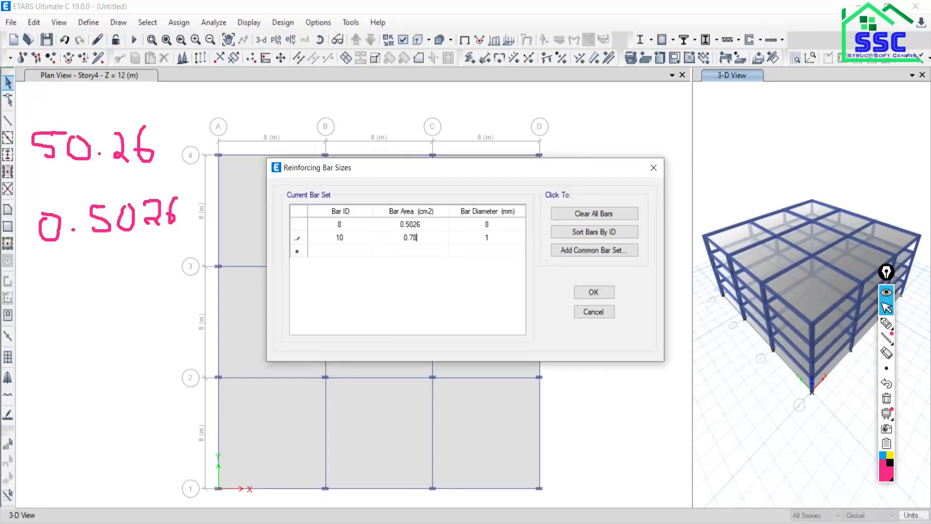
click(487, 237)
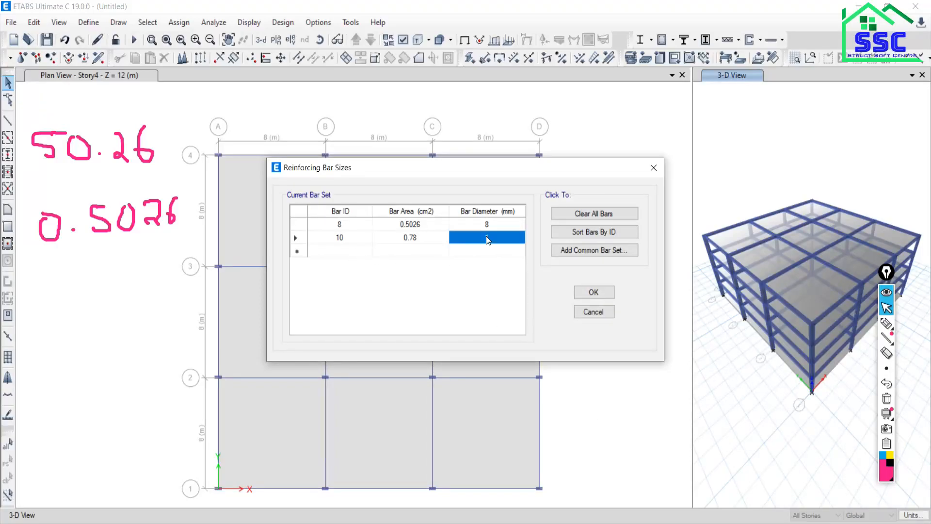
text(10)
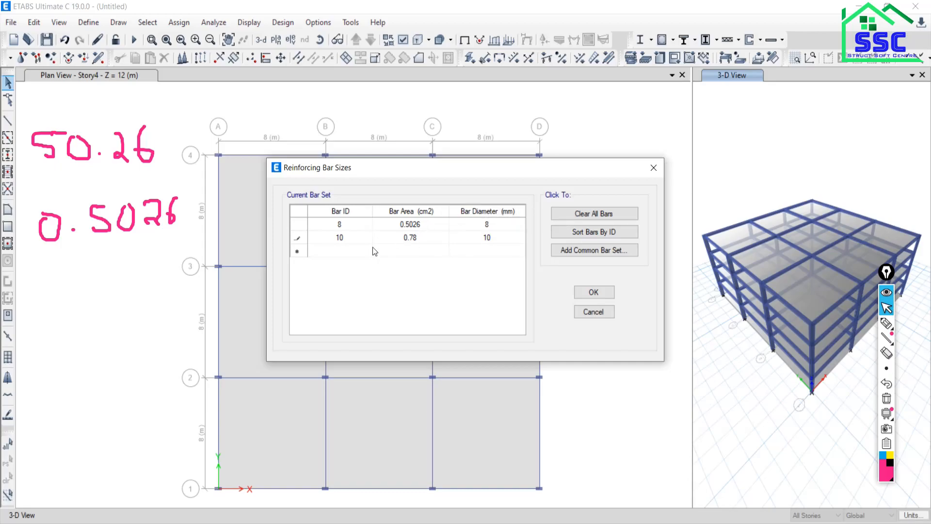
Add bar 12 to the current bar set with an area of 1.13 cm2 and a diameter of 12 mm
click(328, 251)
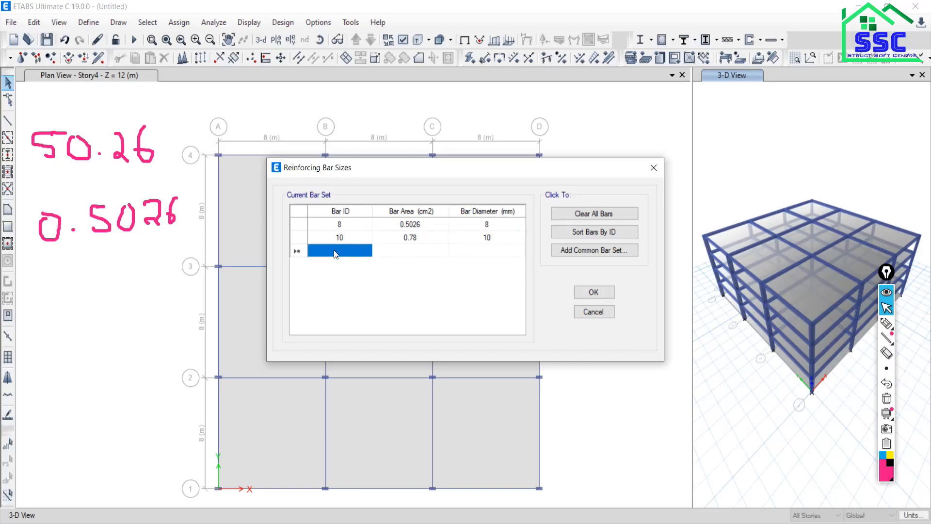
text(12)
click(411, 252)
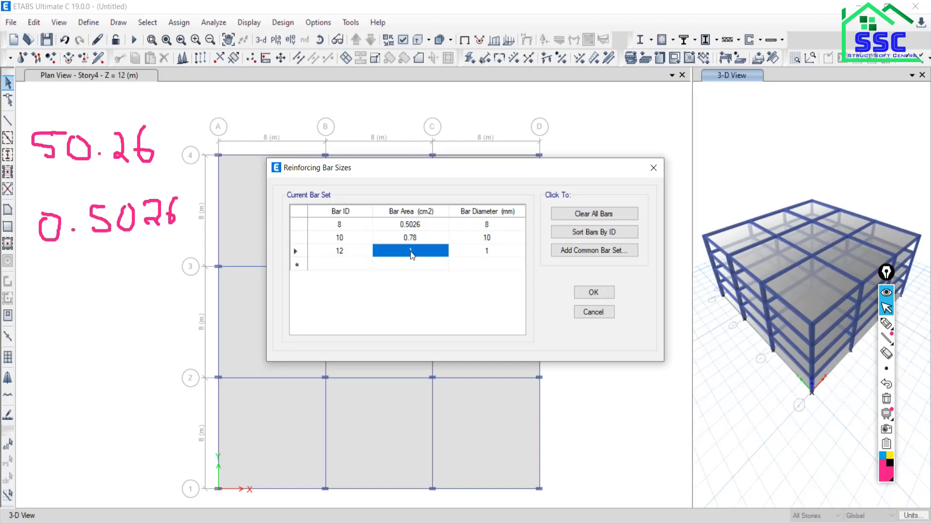
text(1.113)
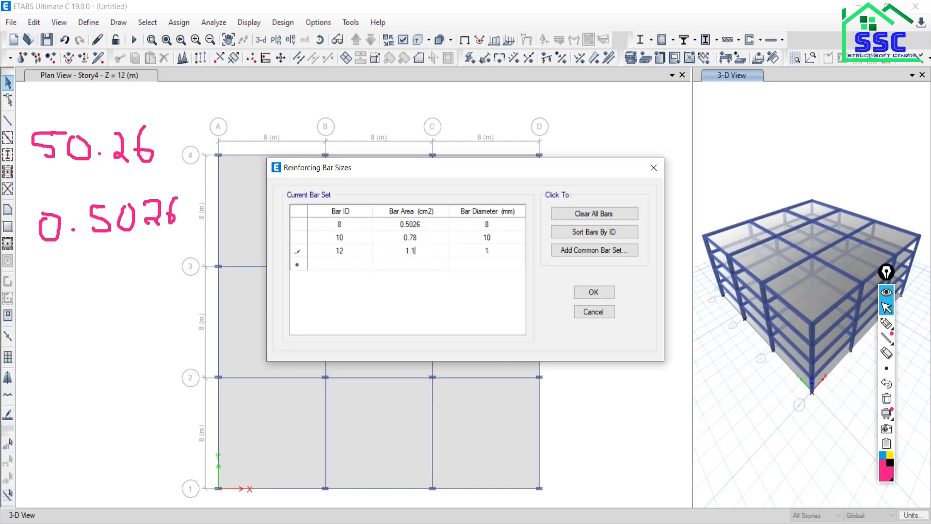
key(shift+Left)
key(shift+Left)
text(3)
click(482, 252)
text(12)
Add bar 16 to the current bar set with an area of 2.01 cm2 and a diameter of 16 mm
click(331, 265)
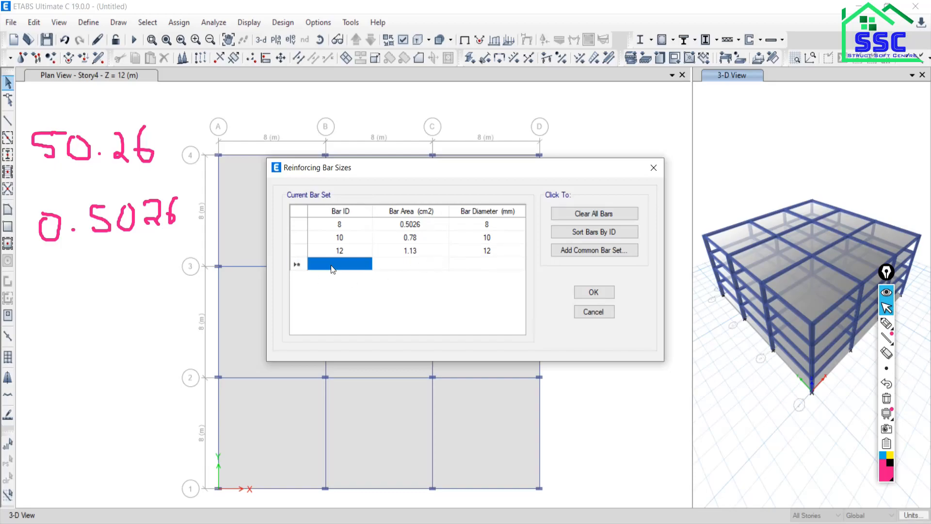
text(16)
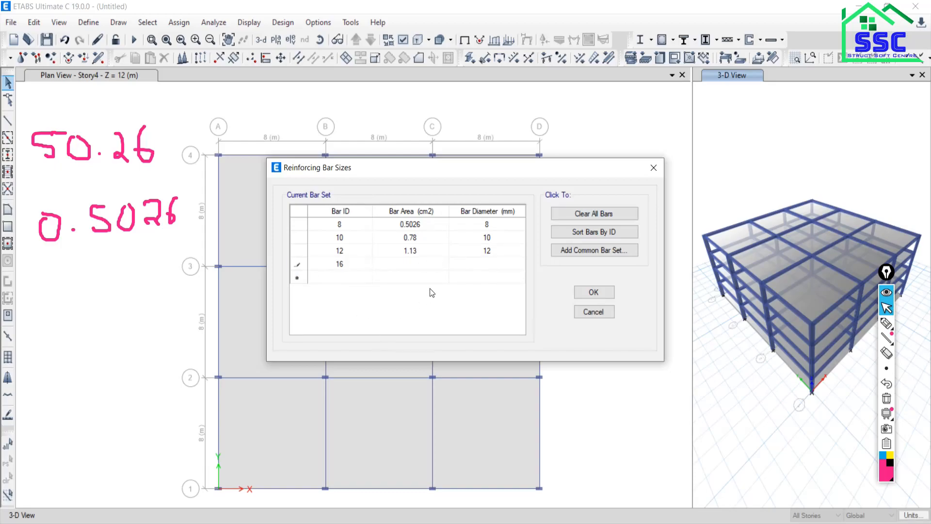
click(411, 262)
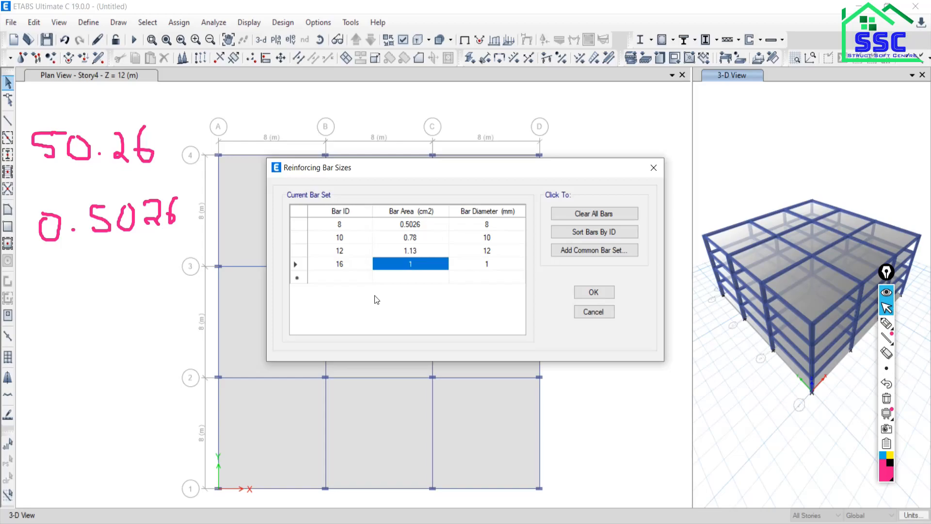
text(2.01)
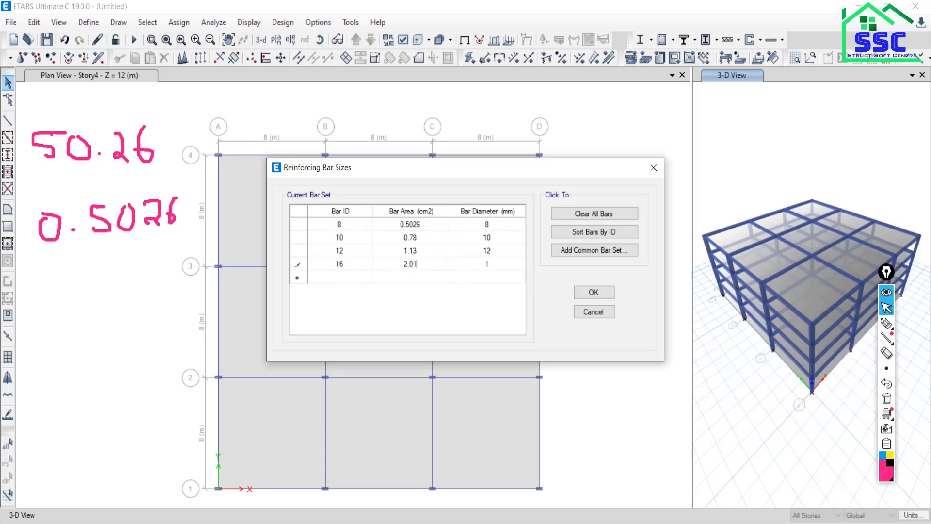
click(499, 263)
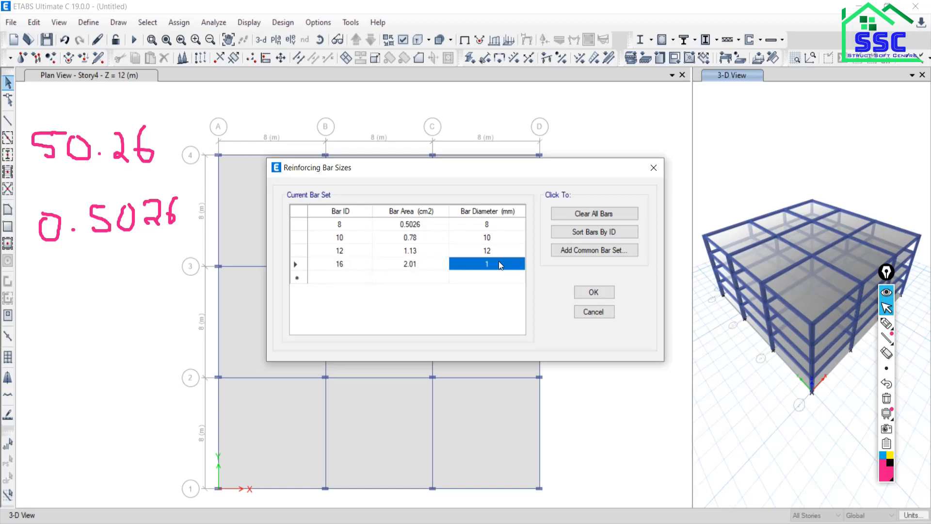
text(16)
key(Return)
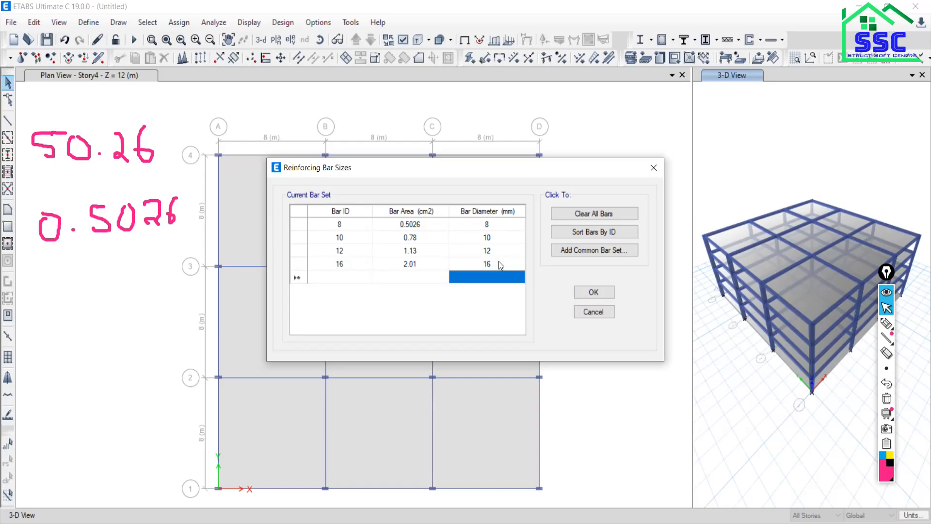
Add bar 20 to the current bar set with an area of 3.14 cm2 and a diameter of 20 mm
click(340, 274)
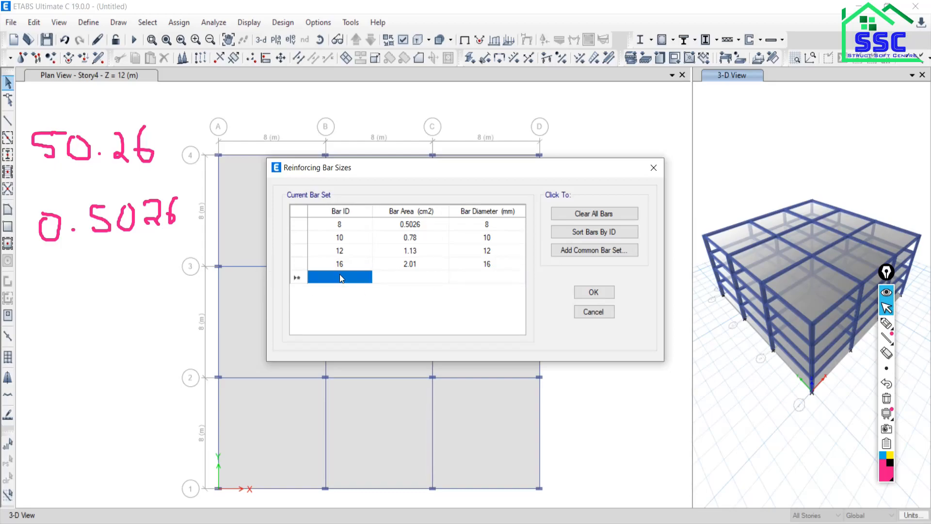
text(20)
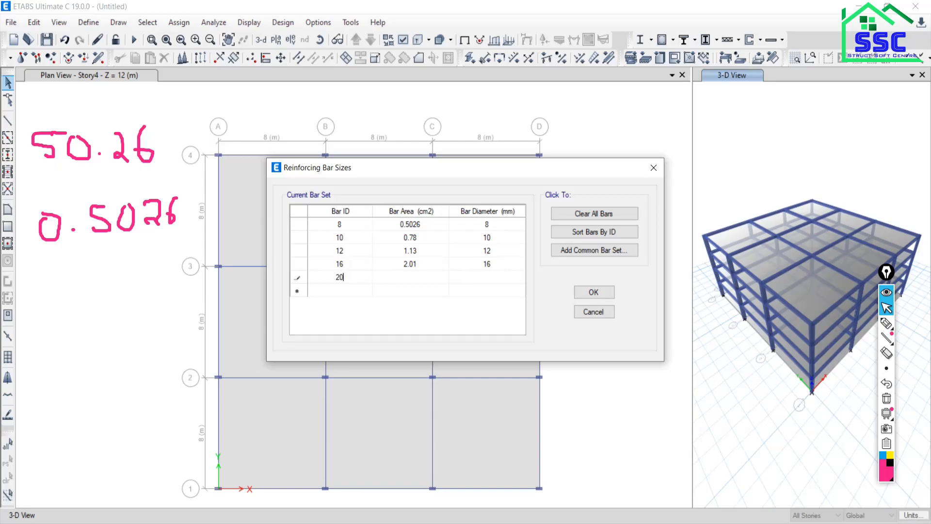
click(407, 277)
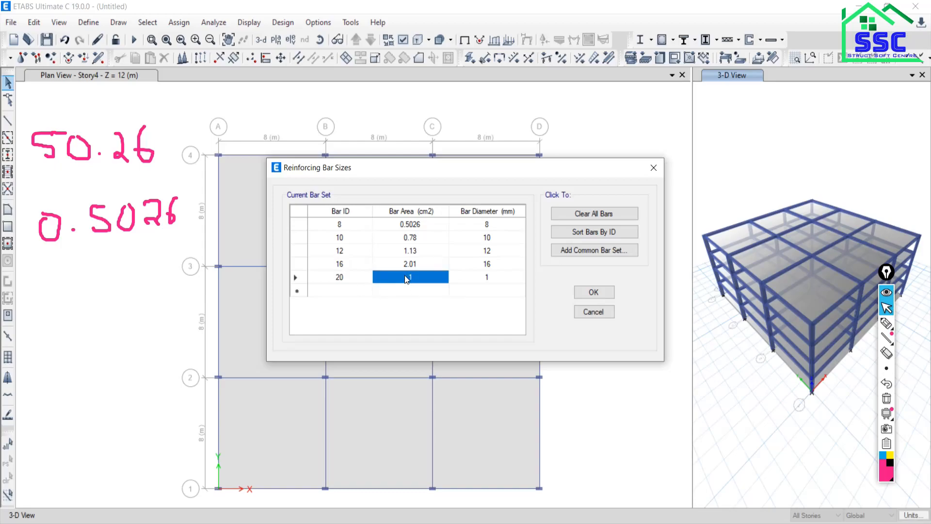
text(3.14)
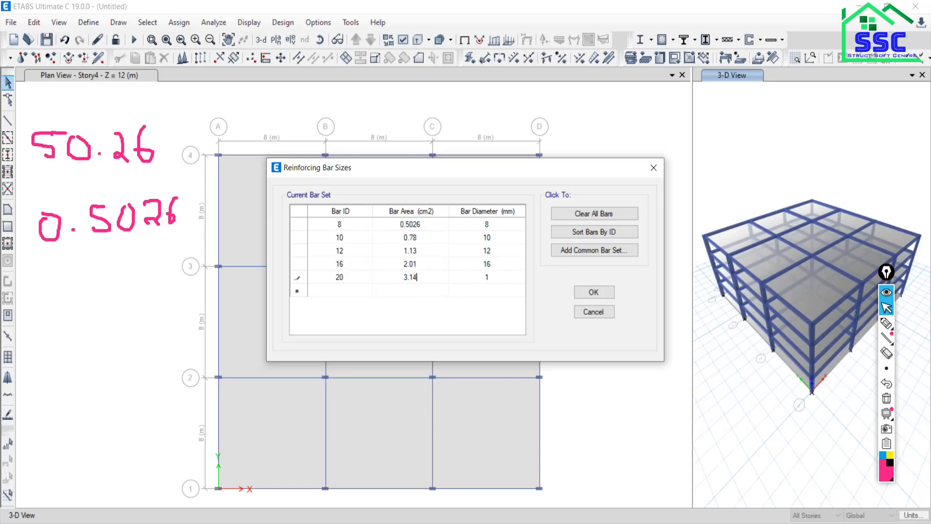
click(470, 276)
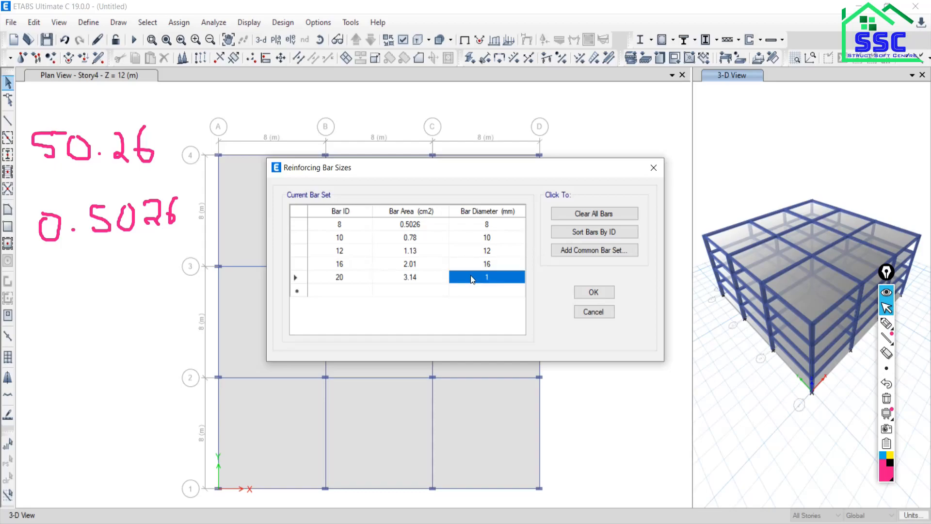
text(20)
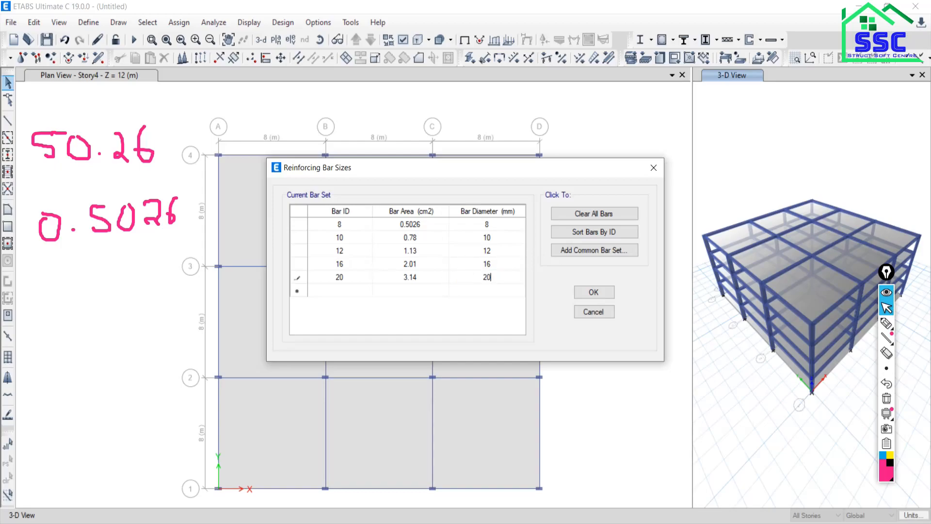
Add bar 25 with an area of 4.908 cm2 and a diameter of 25 mm, checking SI REBAR SET.pdf for the area, and accept the bar set
click(333, 290)
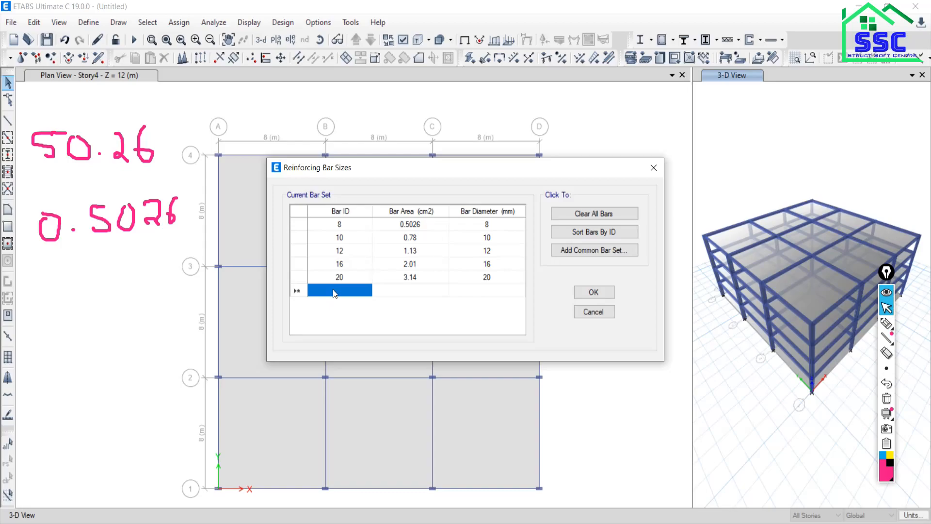
text(25)
click(417, 289)
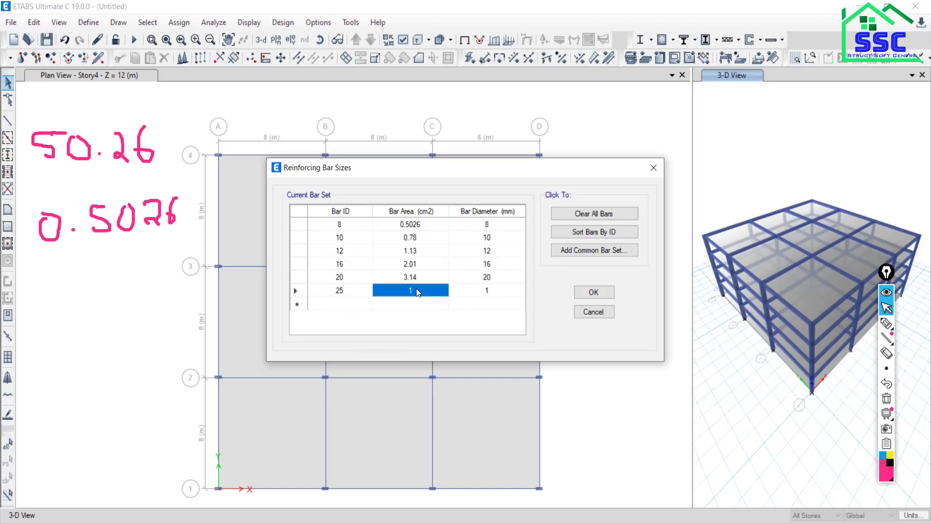
text(4.9)
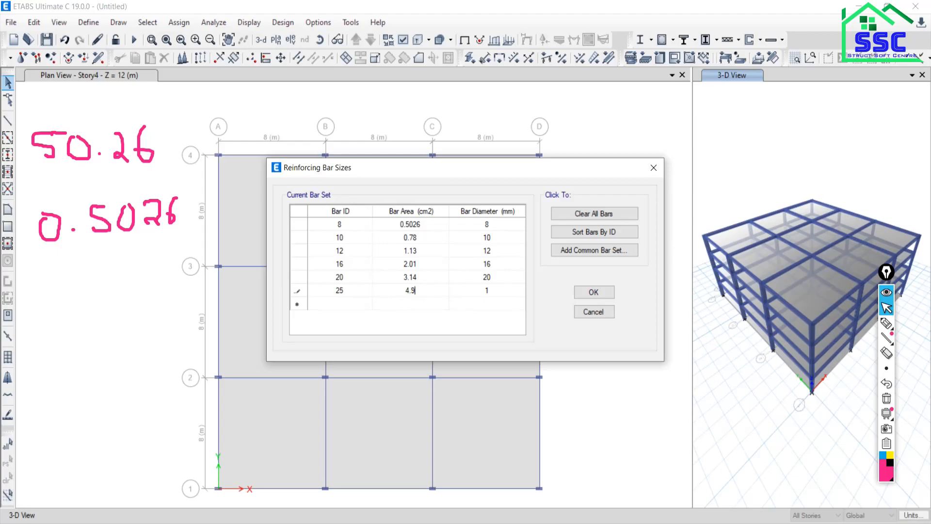
text(6)
click(541, 520)
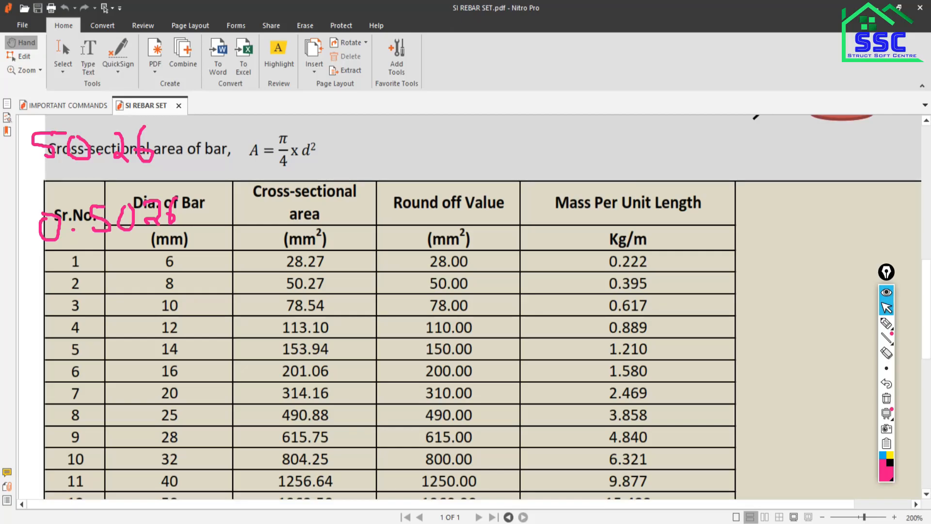
click(542, 521)
click(413, 290)
drag(419, 291, 414, 286)
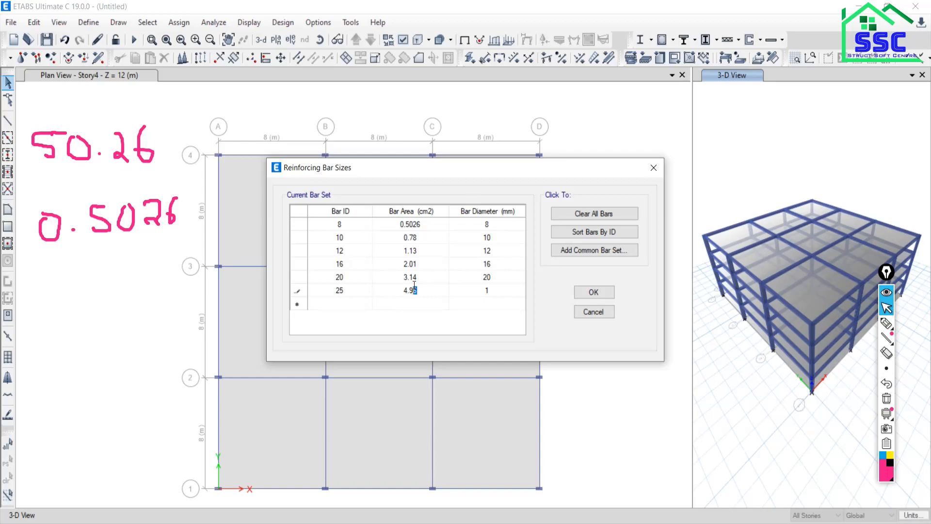
text(08)
click(478, 290)
text(25)
click(593, 292)
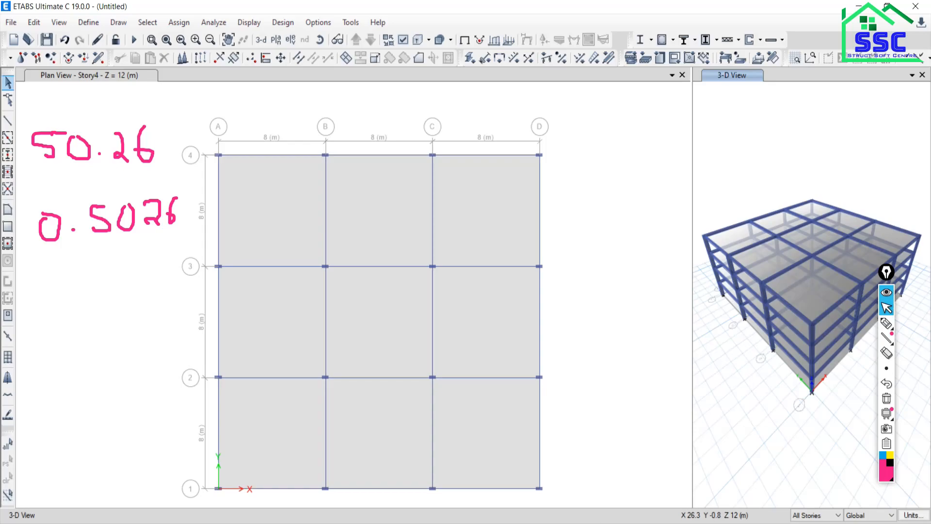
Clear the pen annotations, review the topic list in IMPORTANT COMMANDS.pdf and return to ETABS
key(alt+Tab)
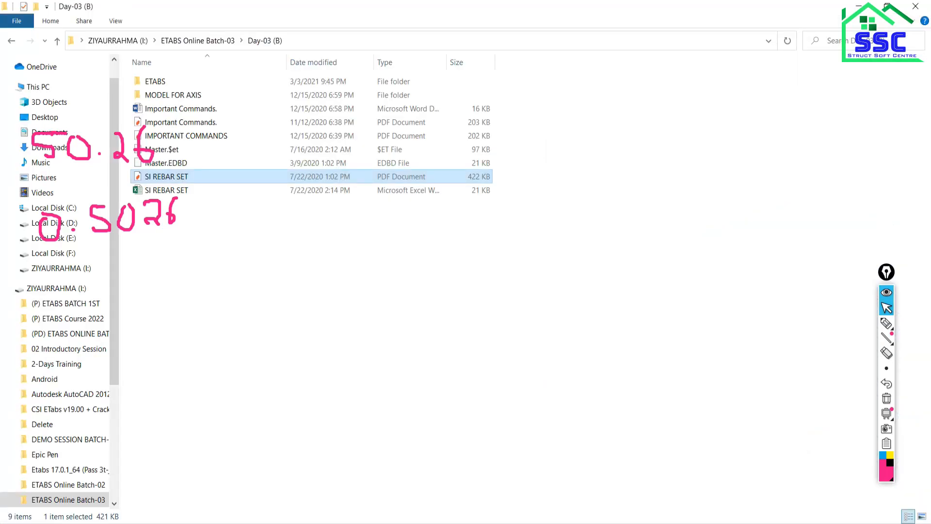
key(alt+Tab)
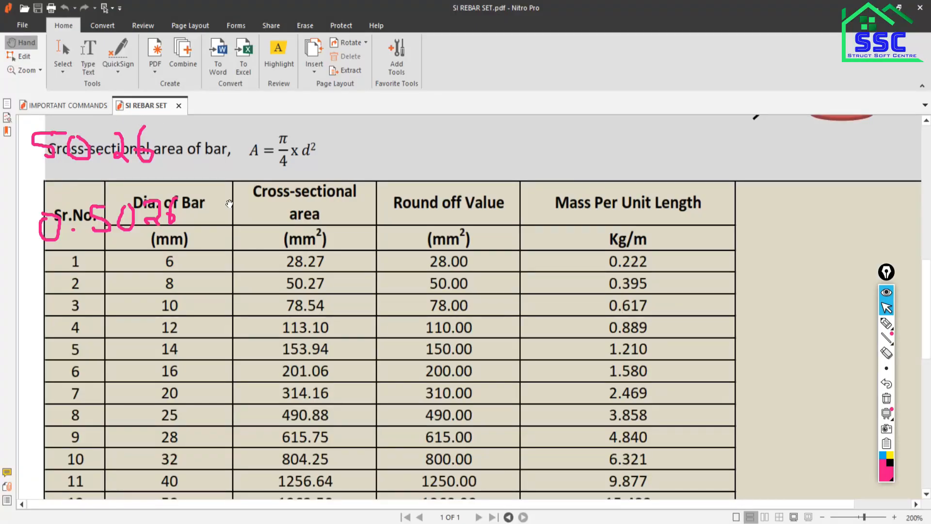
scroll(308, 295, down, 1)
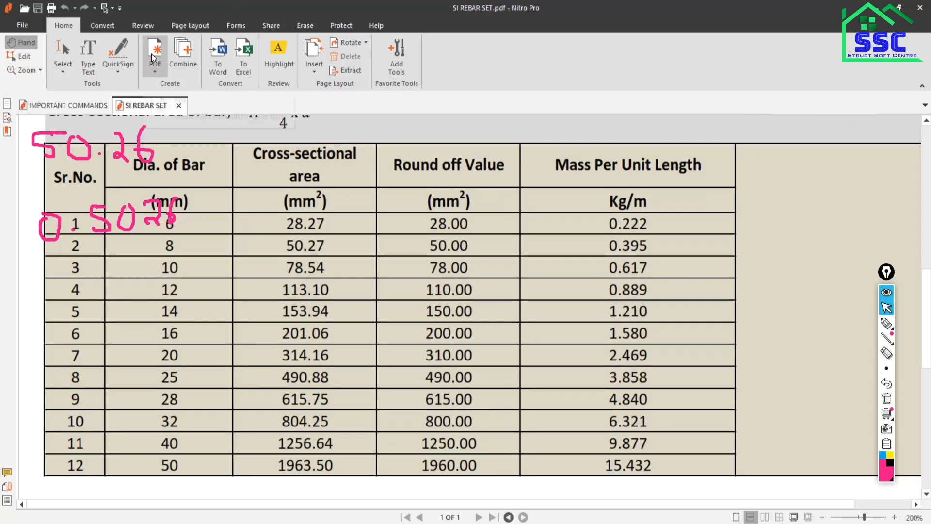
key(alt+Tab)
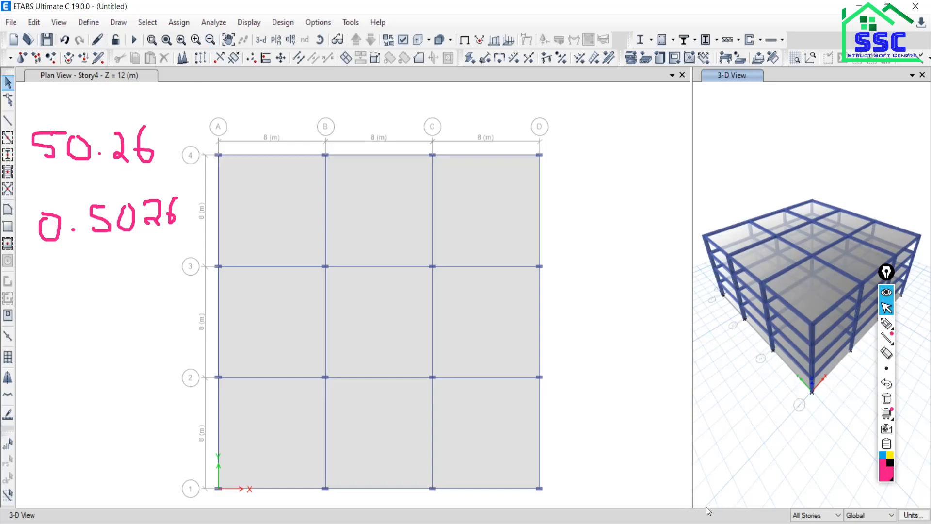
click(887, 398)
key(alt+Tab)
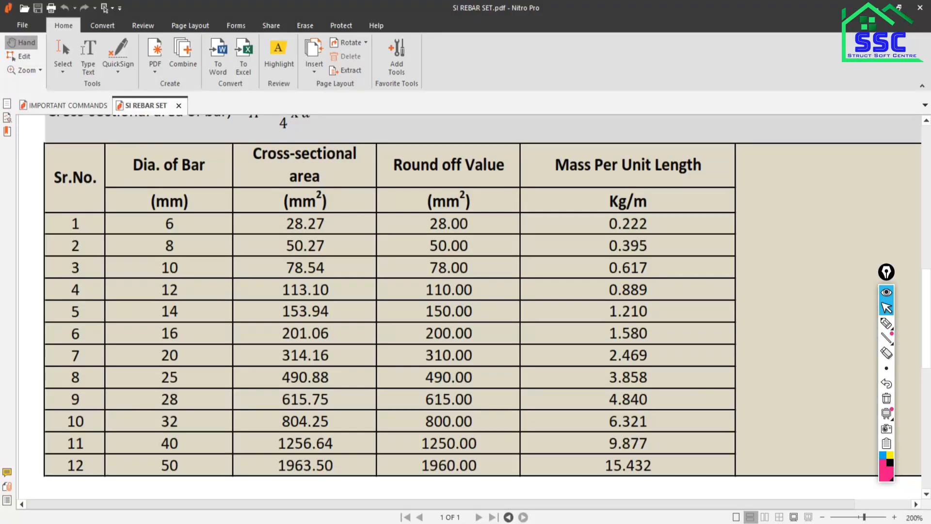
click(30, 98)
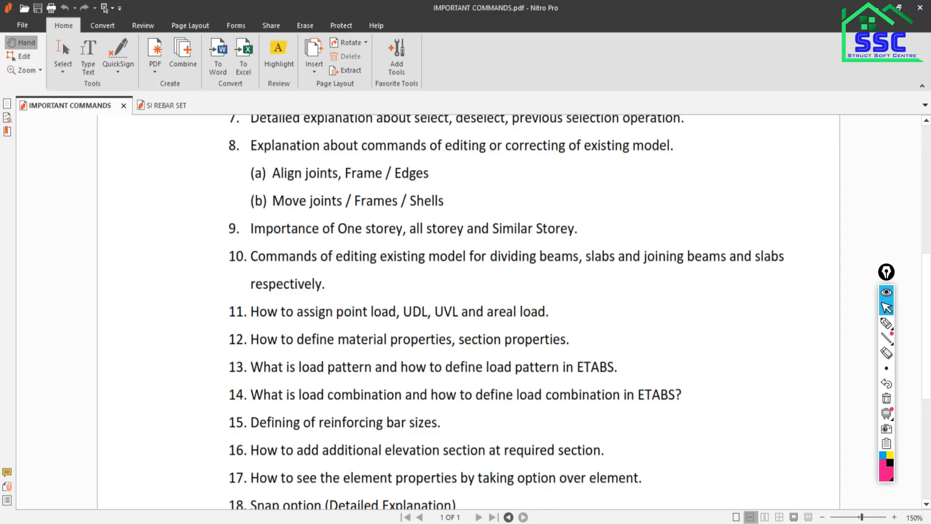
key(alt+Tab)
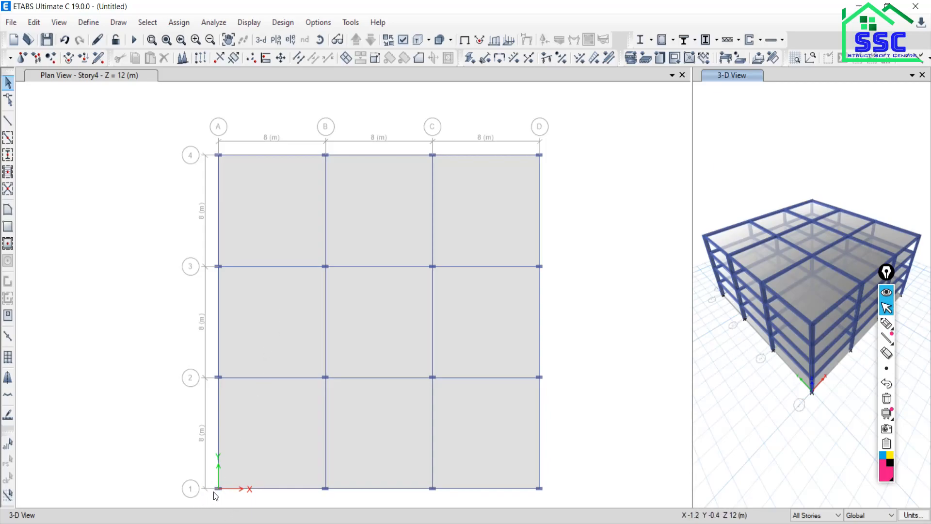
Set the plan window to the default 3D view and switch it to the Story1 plan view
scroll(345, 349, down, 5)
scroll(342, 358, up, 2)
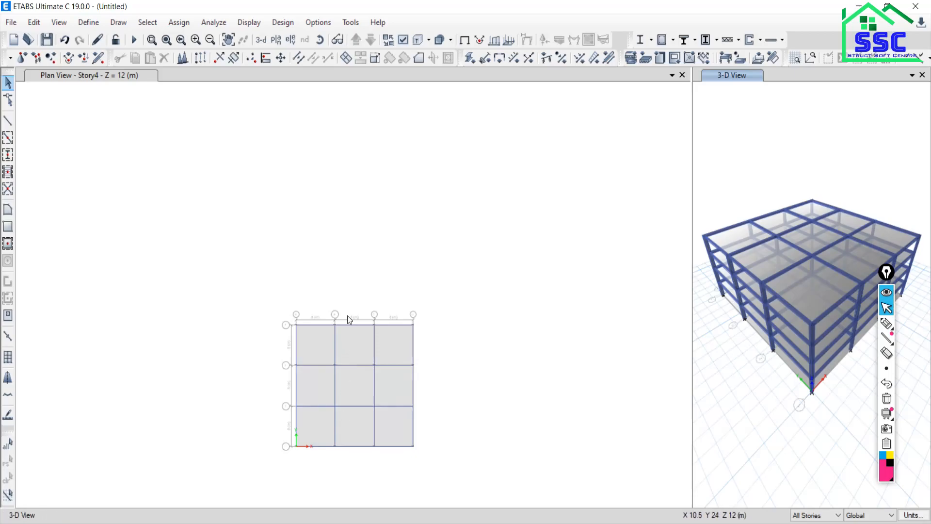
scroll(334, 453, up, 3)
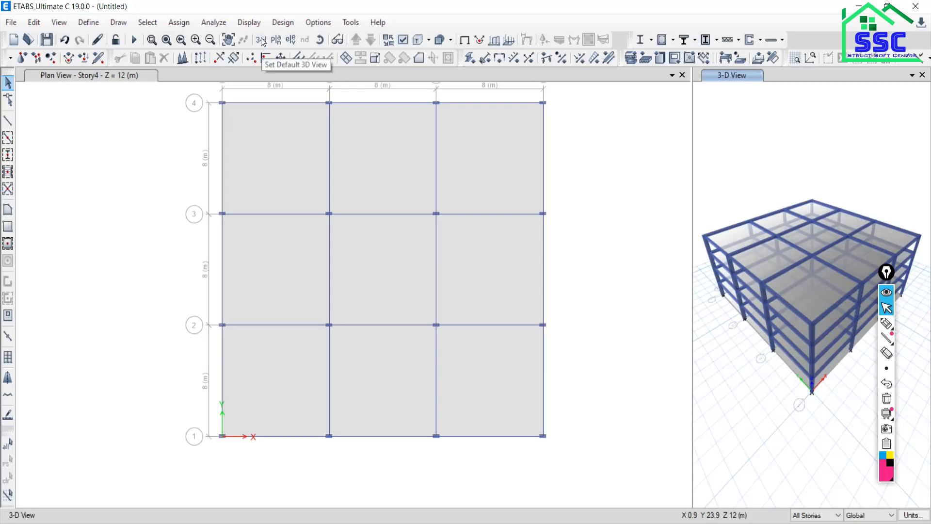
click(178, 215)
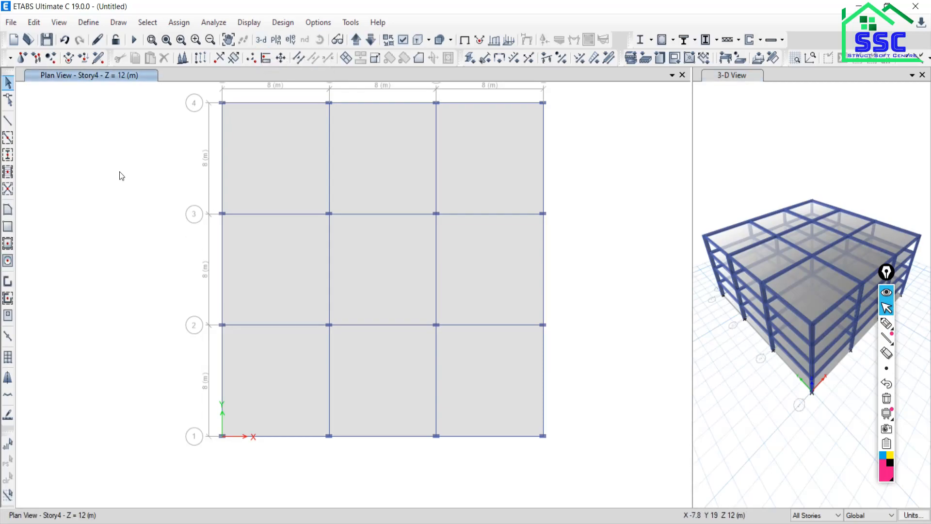
click(260, 41)
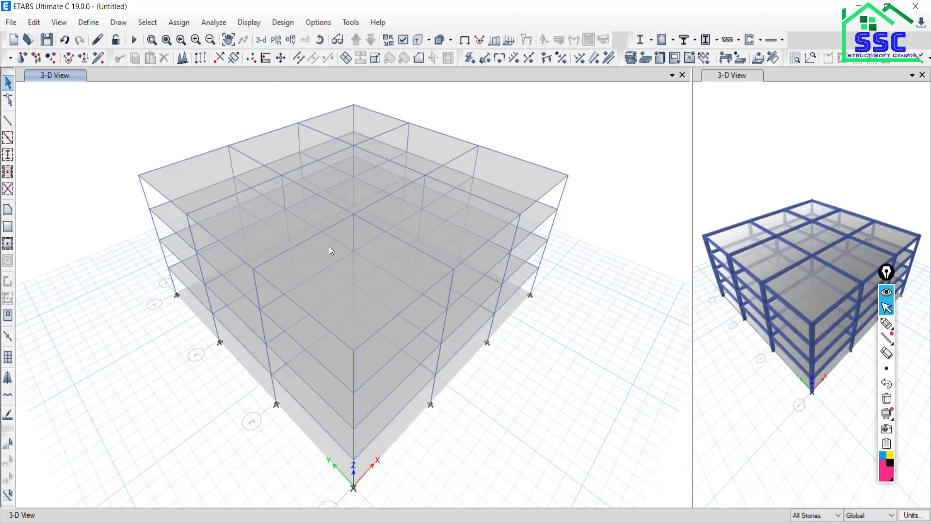
click(276, 40)
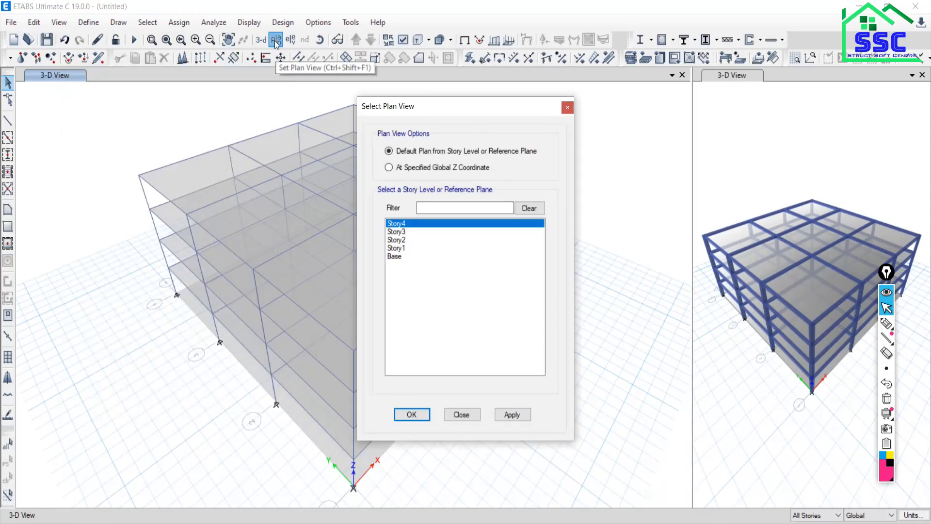
click(404, 248)
click(512, 415)
click(464, 415)
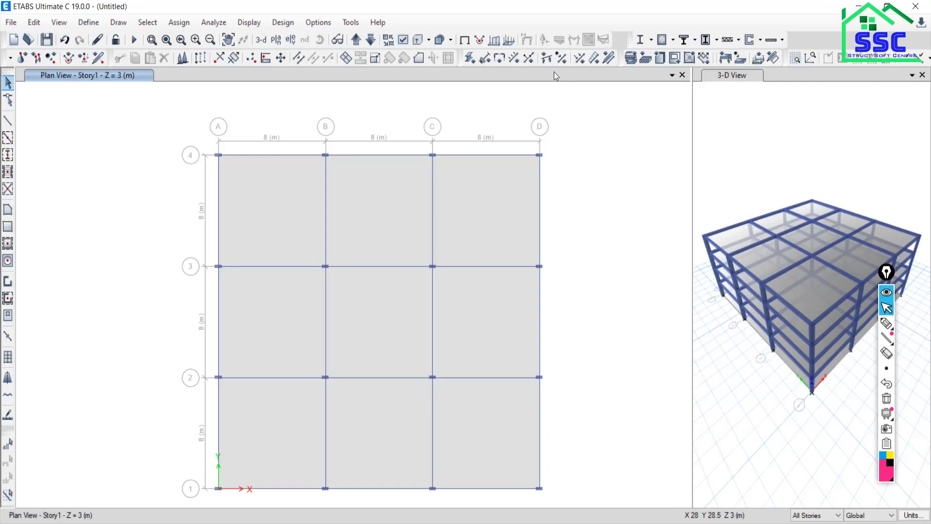
Display the elevation view along grid line 2 in place of the Story1 plan
click(294, 41)
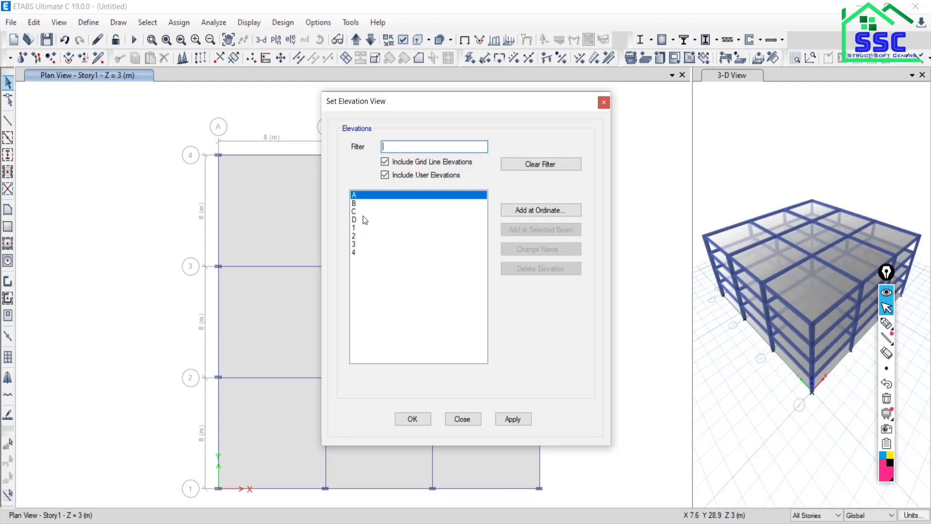
click(360, 236)
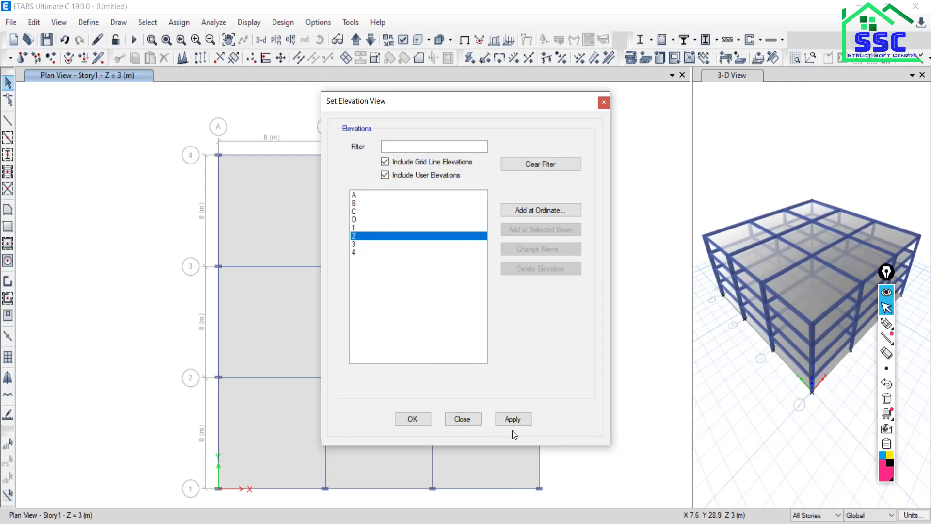
click(522, 420)
click(474, 419)
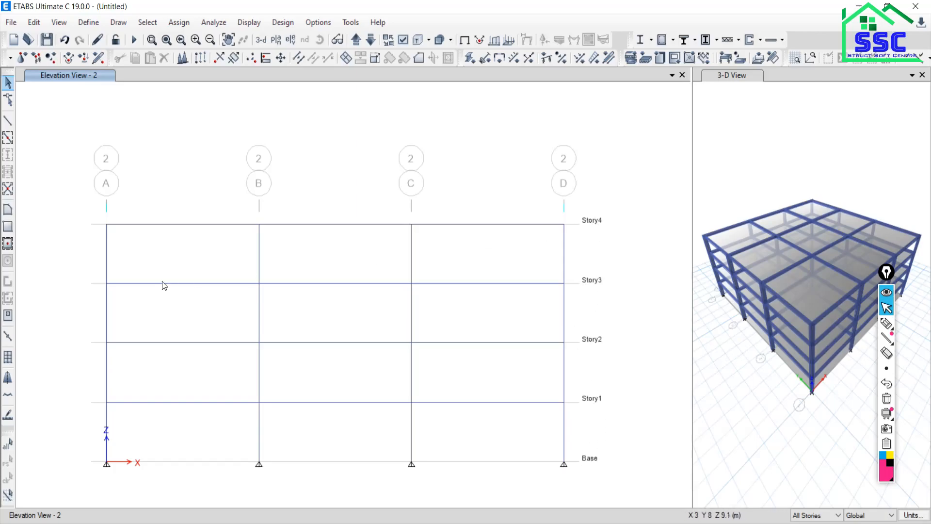
Display the Story3 plan view, followed by the elevation view along grid line 3
click(276, 39)
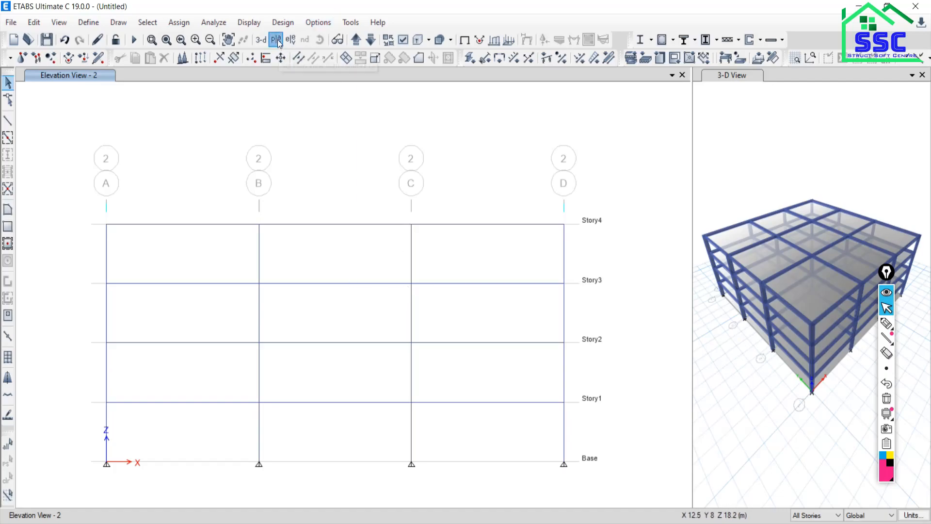
click(402, 232)
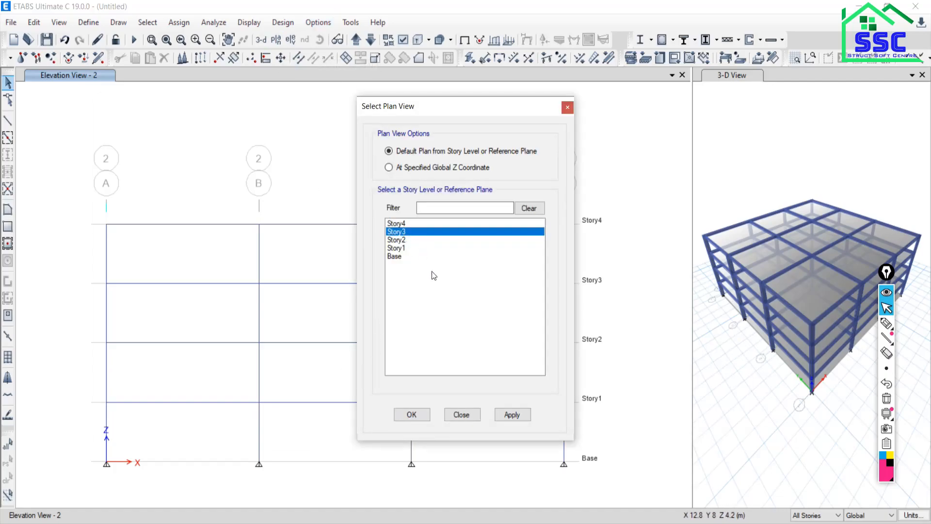
click(510, 415)
click(468, 417)
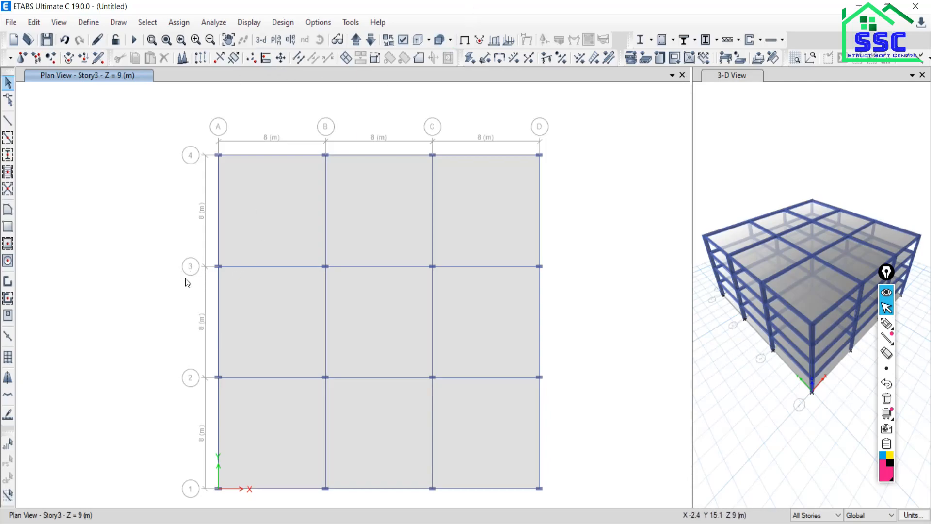
click(290, 41)
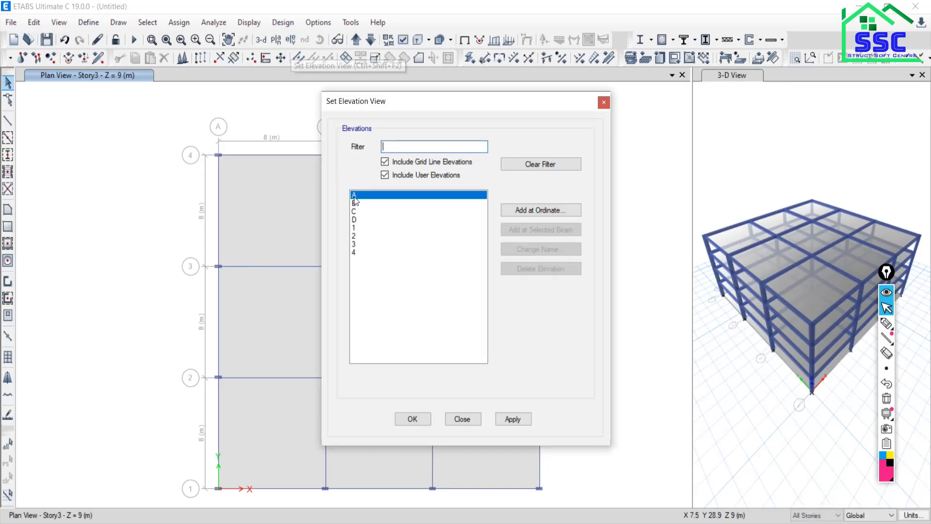
click(365, 245)
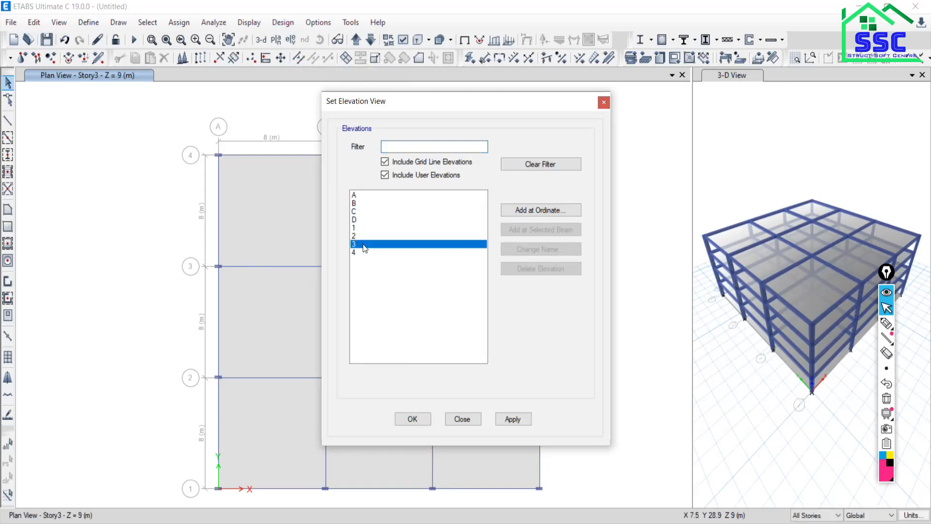
click(457, 417)
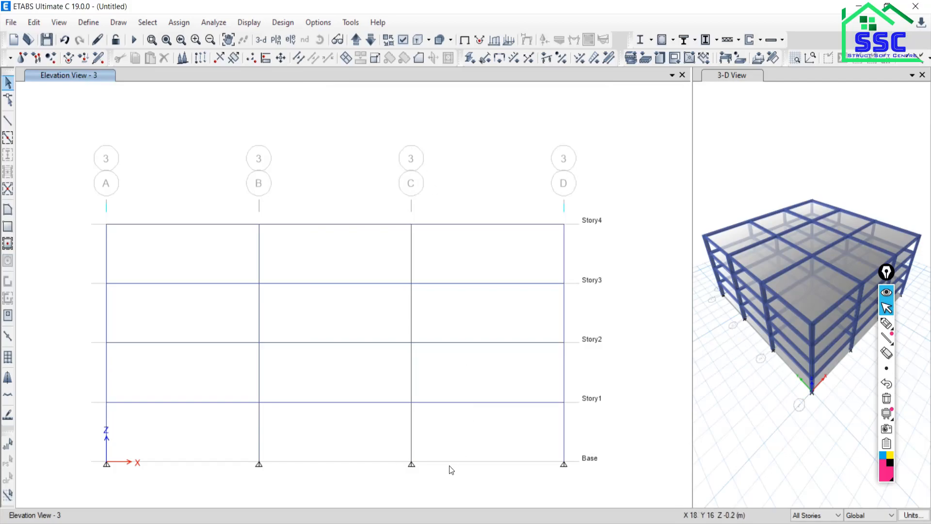
On the Story1 plan, draw a row of BM230X350M20 beams between grids 3 and 4, from grid A to D at about Y = 20.2 m
click(276, 42)
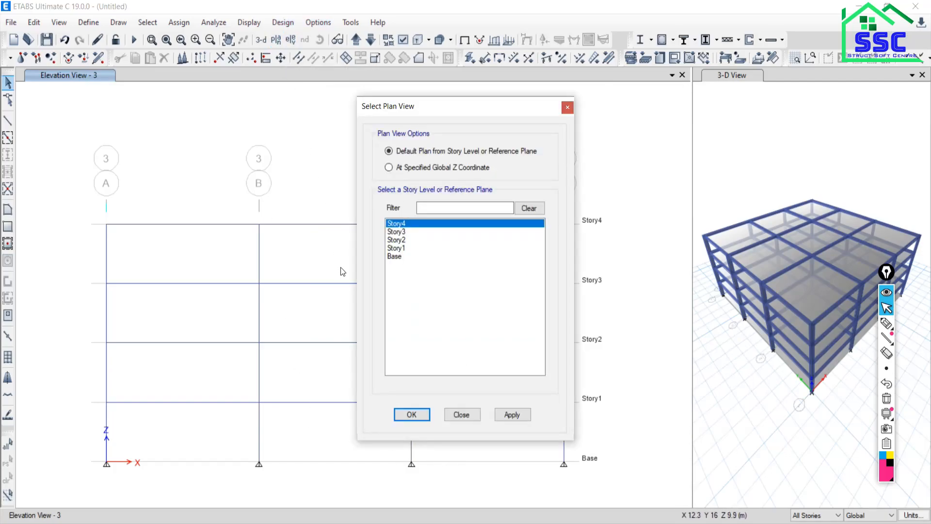
click(402, 248)
click(515, 417)
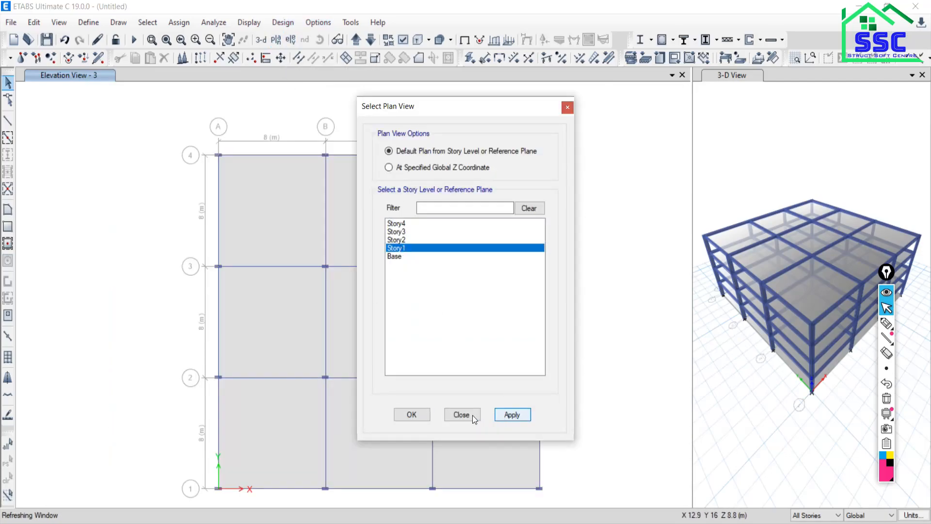
click(472, 415)
click(7, 121)
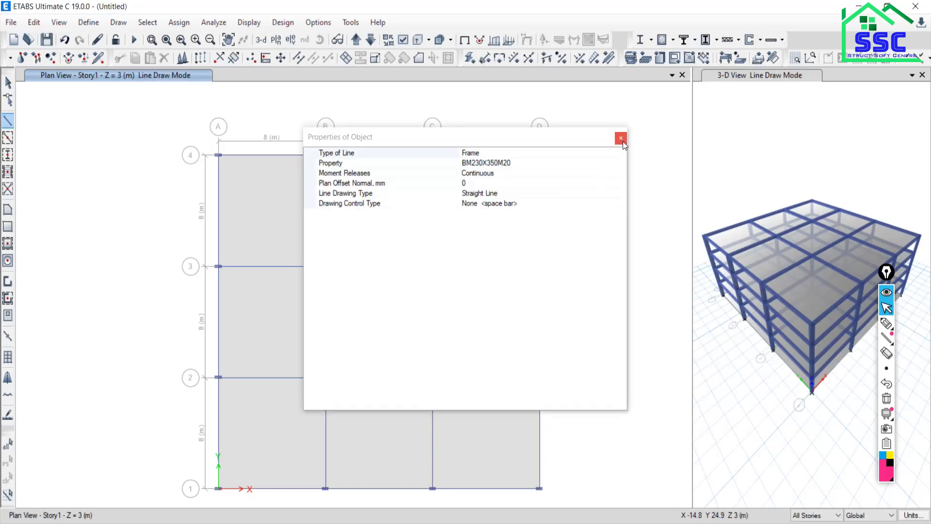
click(621, 138)
click(219, 210)
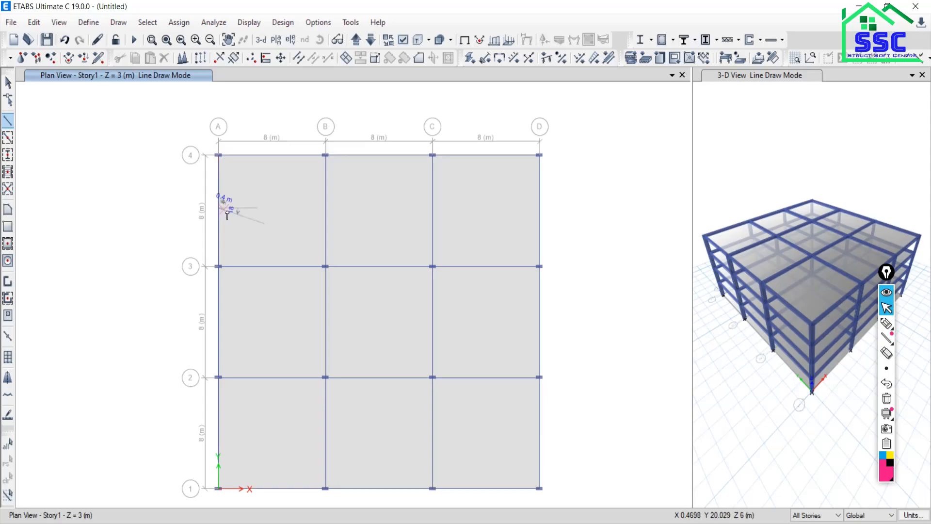
click(326, 208)
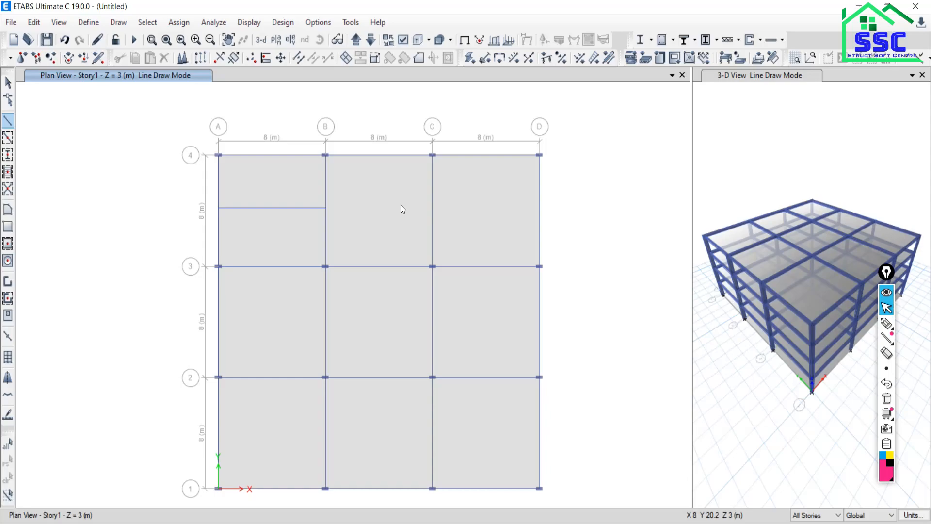
click(432, 209)
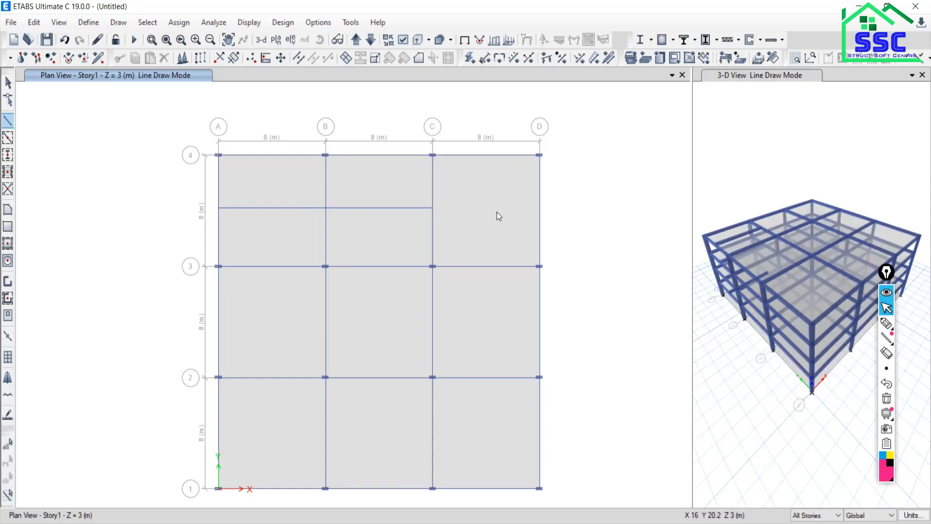
click(539, 209)
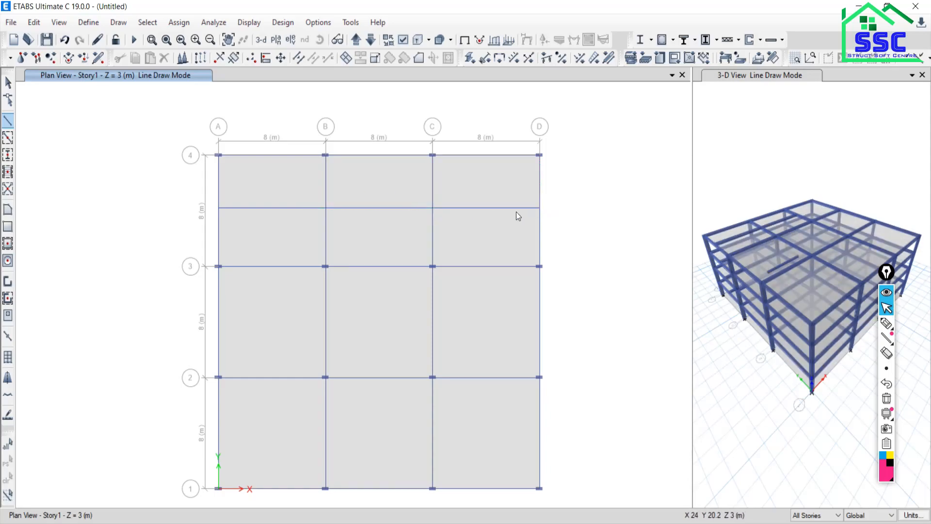
End line drawing on the Story1 plan and return to object selection
key(Escape)
click(7, 82)
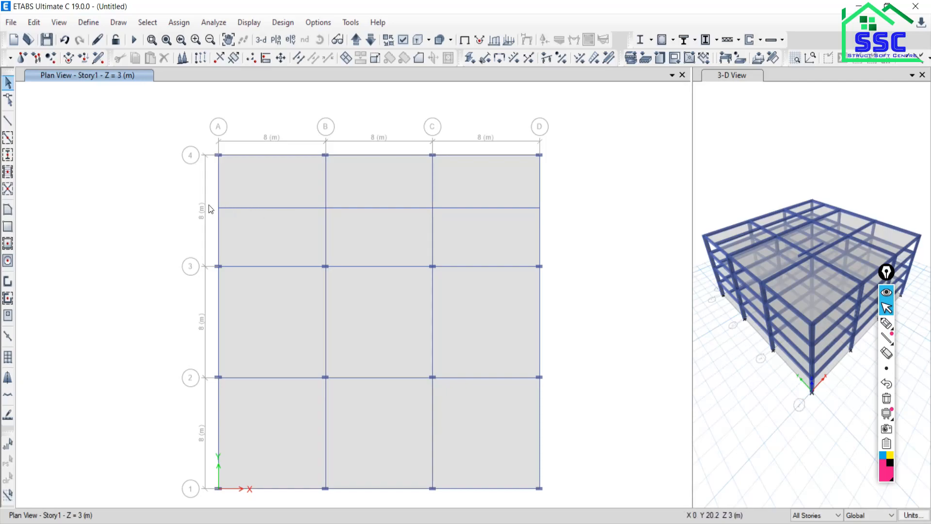
click(887, 323)
drag(163, 206, 645, 212)
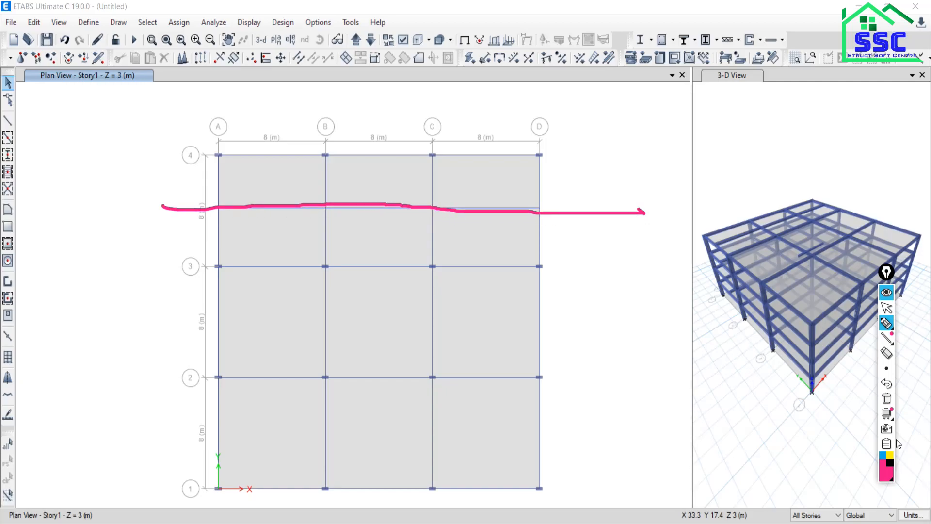
click(886, 399)
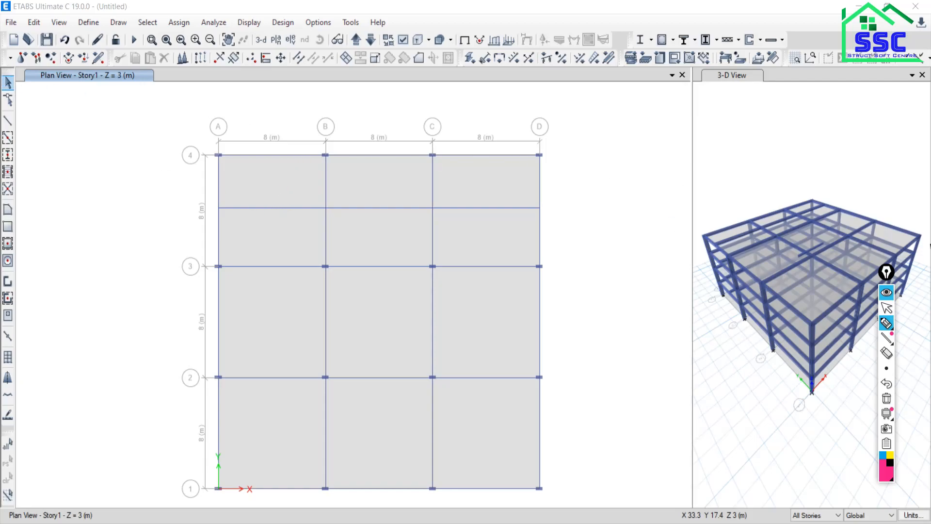
click(887, 307)
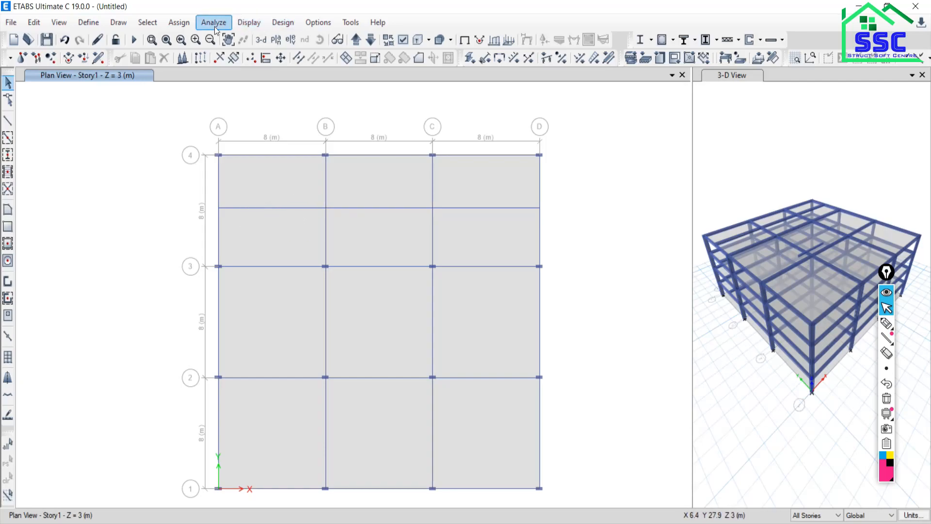
Open the elevation view settings and examine the options for adding an elevation at an ordinate or at a selected beam
click(289, 39)
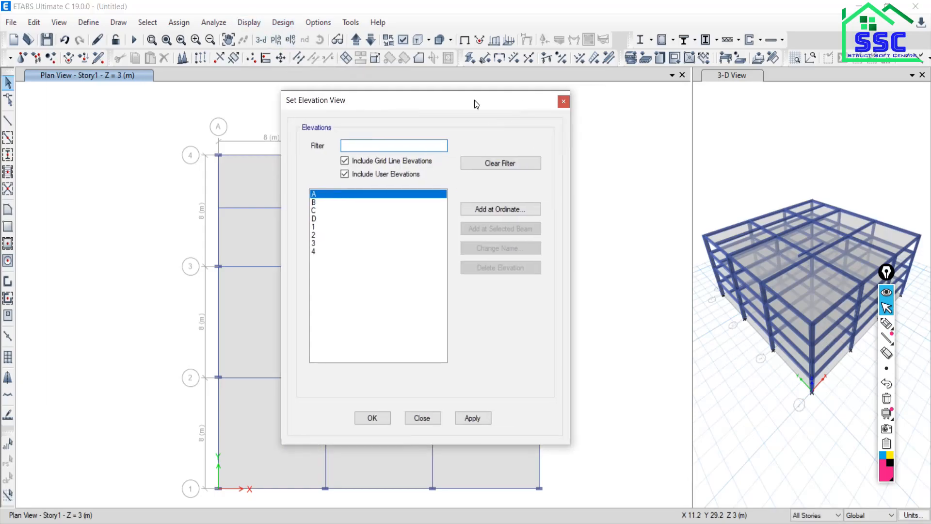
drag(506, 100, 221, 77)
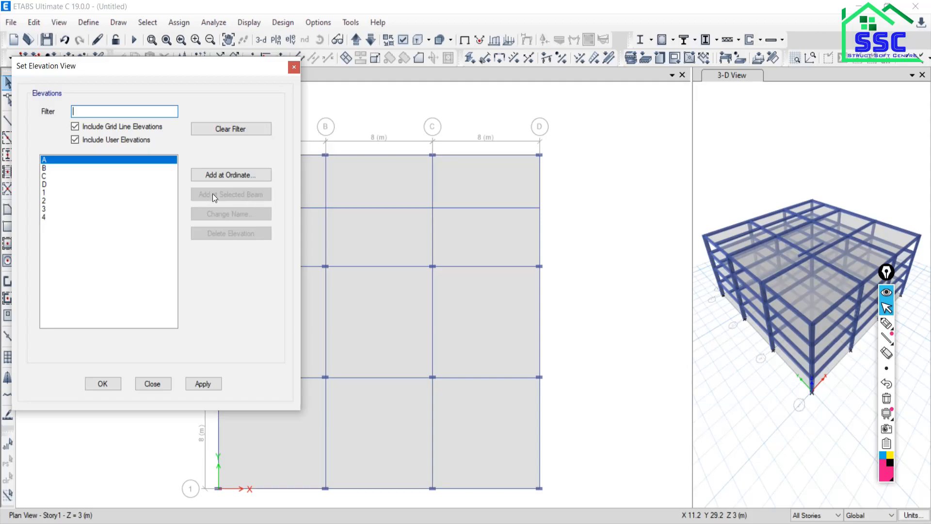
click(153, 383)
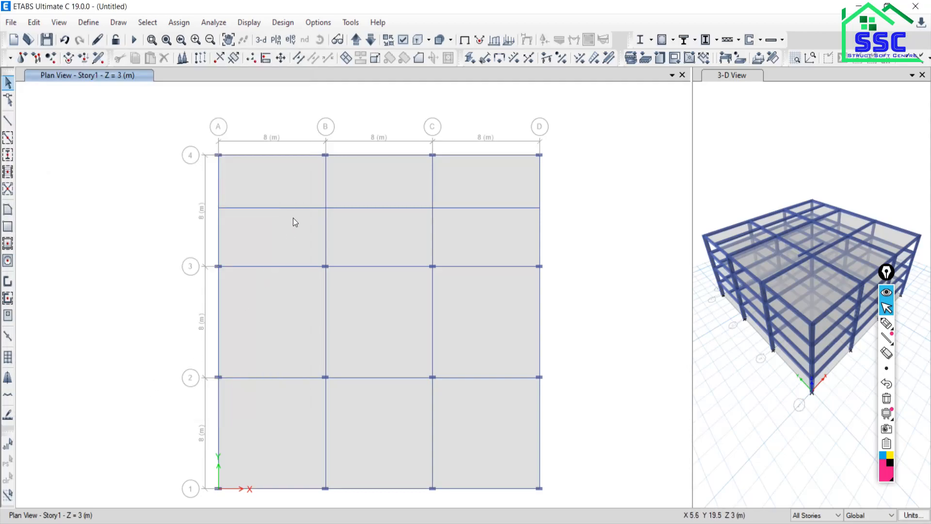
Try to add an elevation at the new beam between grids A and B on the Story1 plan, then clear the selection
click(264, 208)
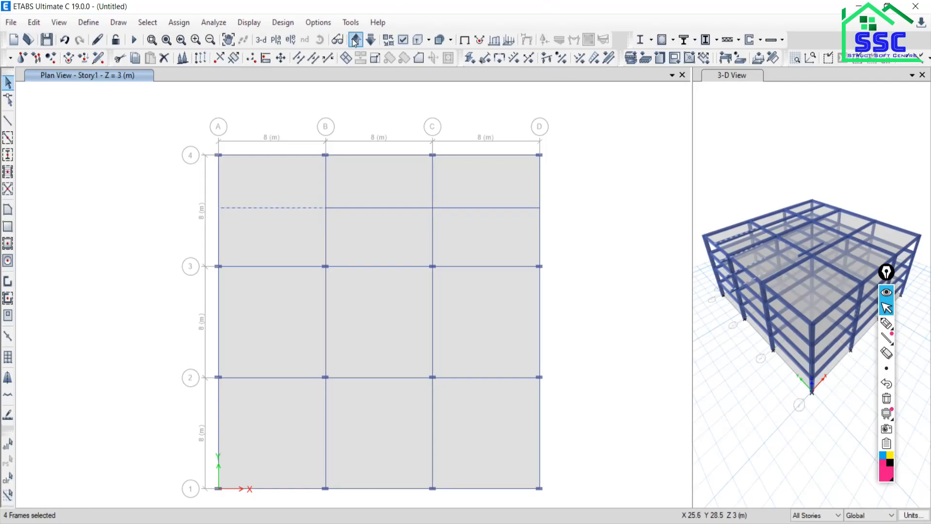
click(290, 39)
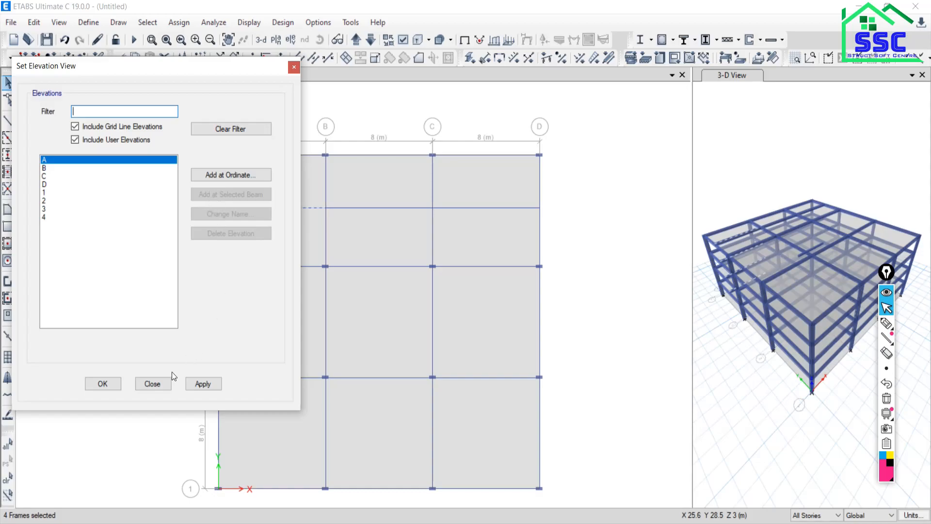
click(152, 383)
click(8, 478)
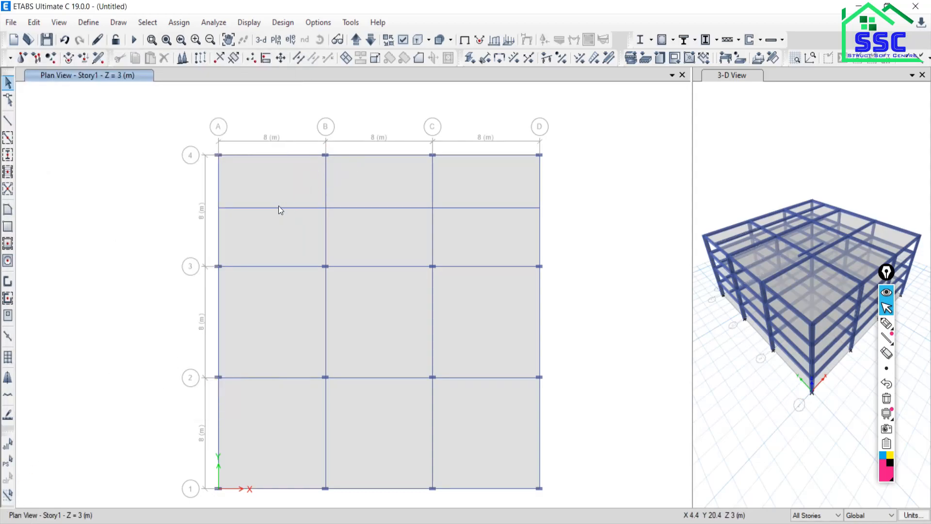
Review the assignments of the new Story1 beam between grids A and B
right_click(278, 207)
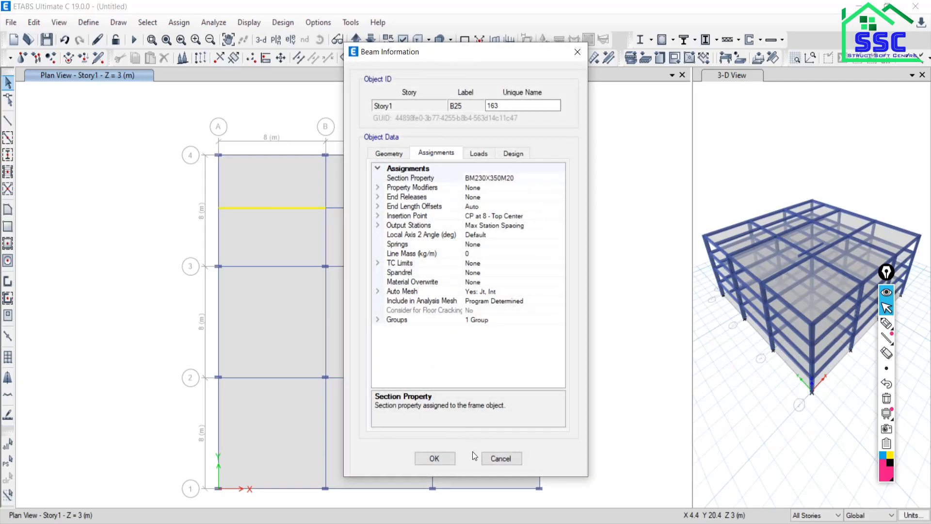
click(489, 462)
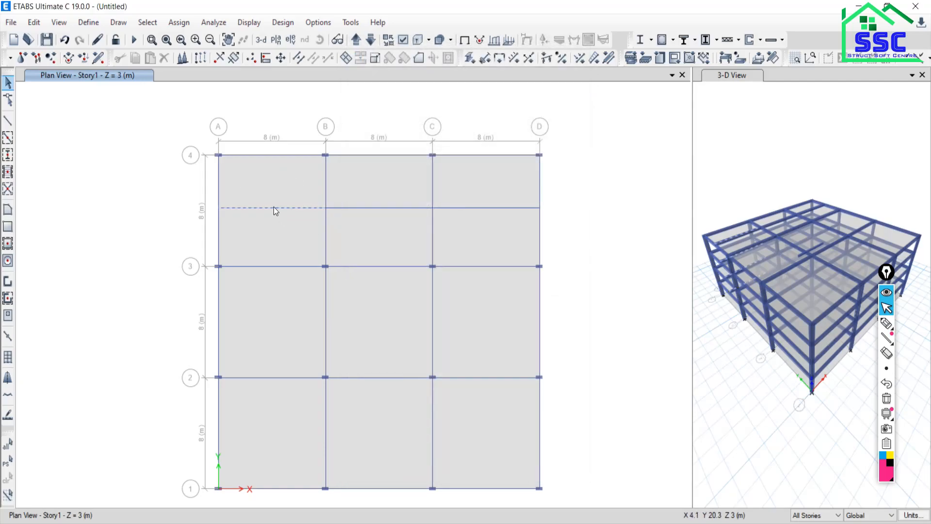
With the new A-B beam selected, toggle the grid line and user elevation filters in the elevation view settings, then deselect the beam
click(292, 42)
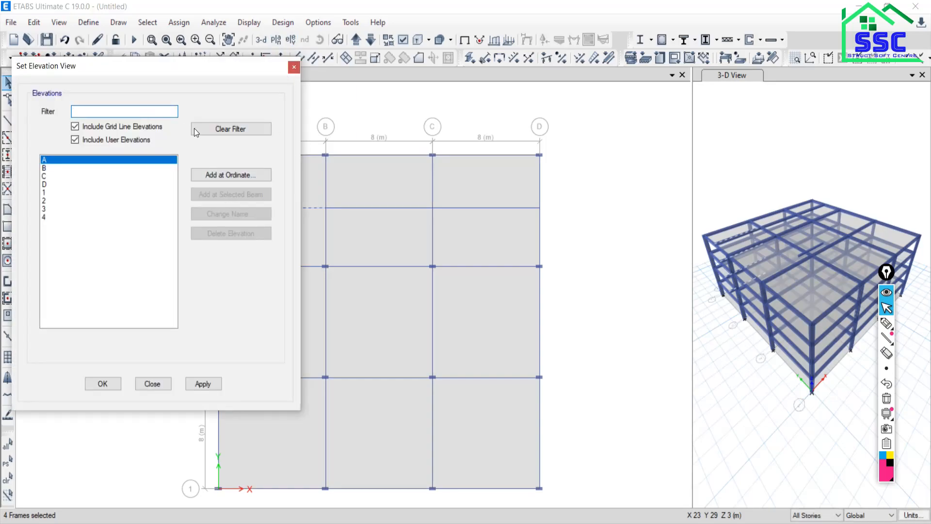
click(117, 128)
click(117, 127)
click(110, 137)
click(110, 138)
click(157, 385)
click(271, 208)
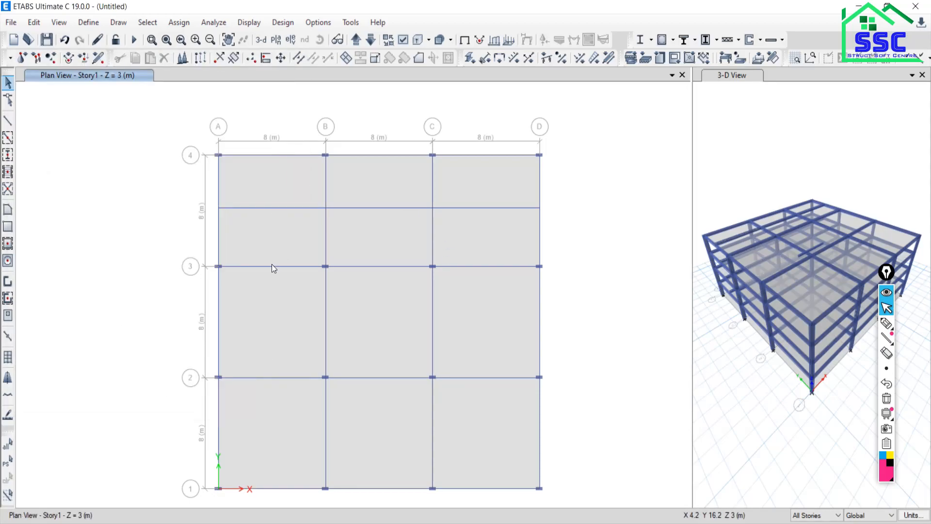
Try to add an elevation at the grid 3 beam between grids A and B, then clear the selection
click(256, 268)
click(290, 40)
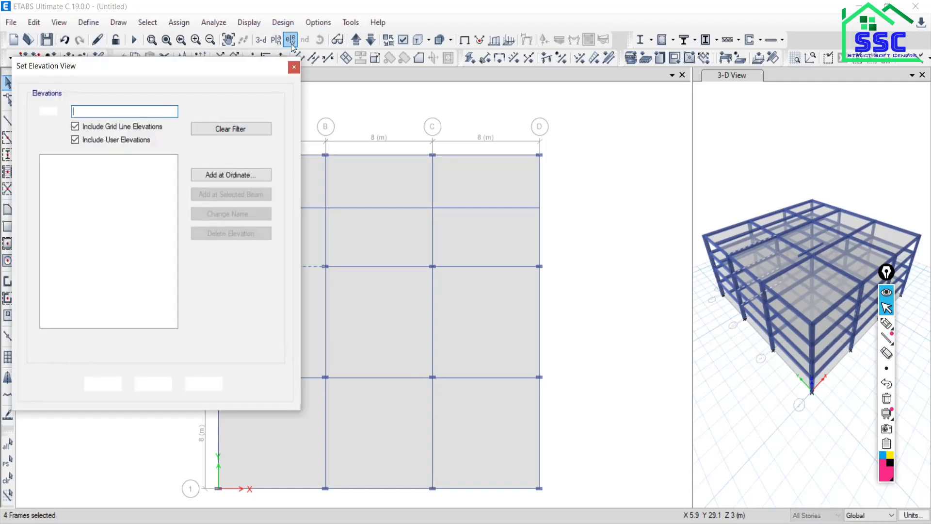
click(154, 385)
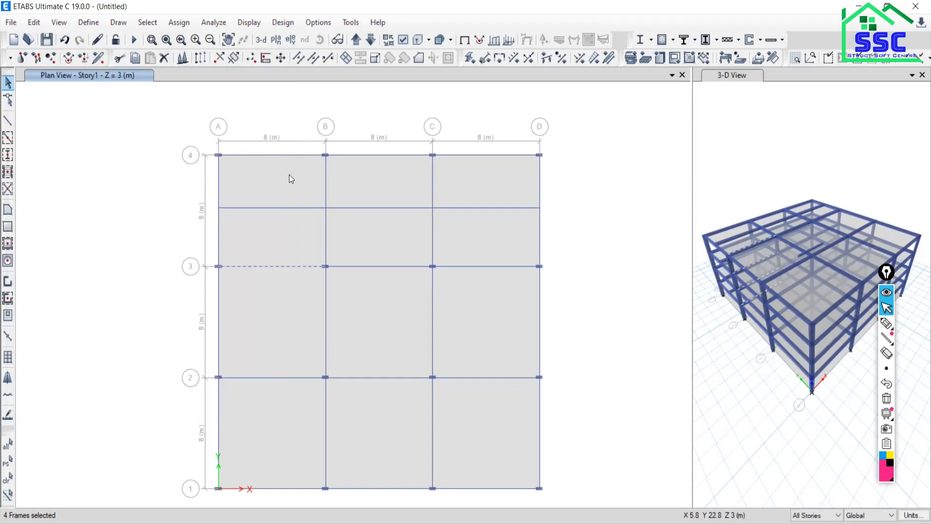
click(8, 480)
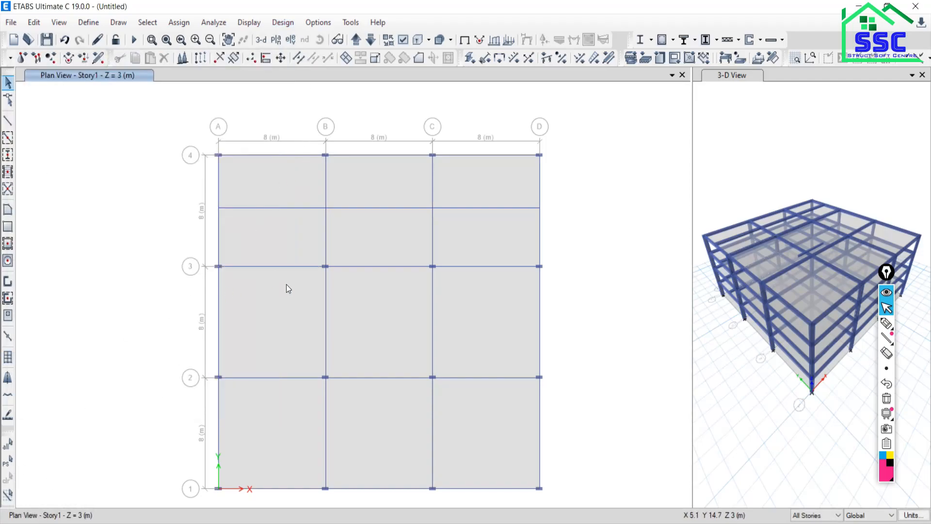
Retry adding an elevation at the new beam between grids A and B, reselecting it and checking the elevation options with and without it selected
click(276, 208)
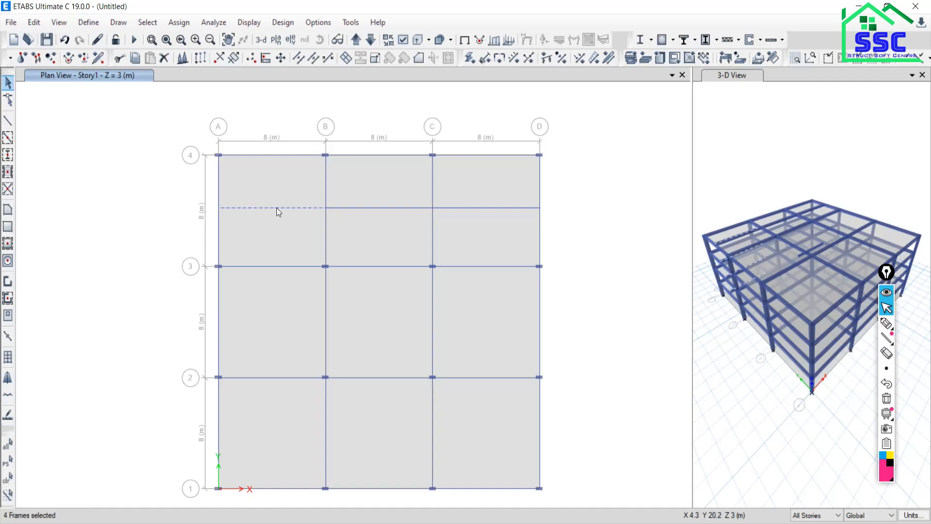
click(297, 42)
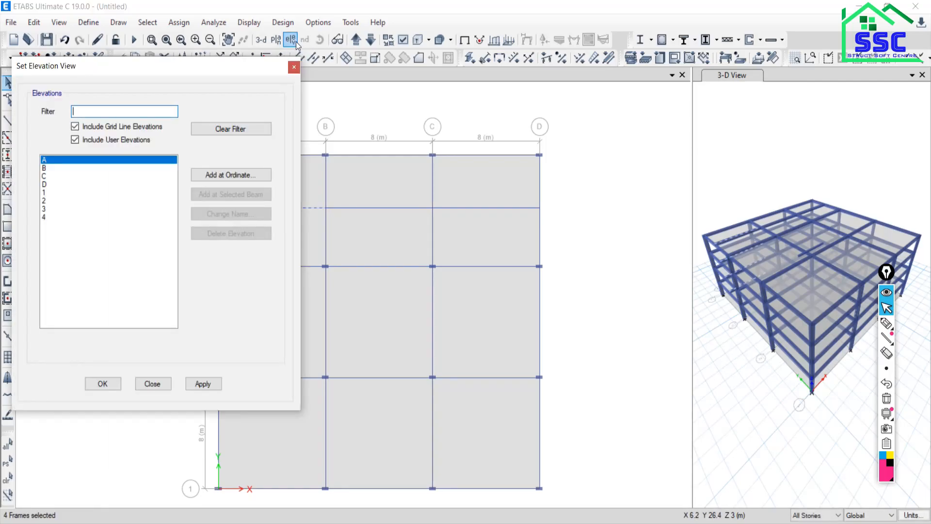
click(152, 384)
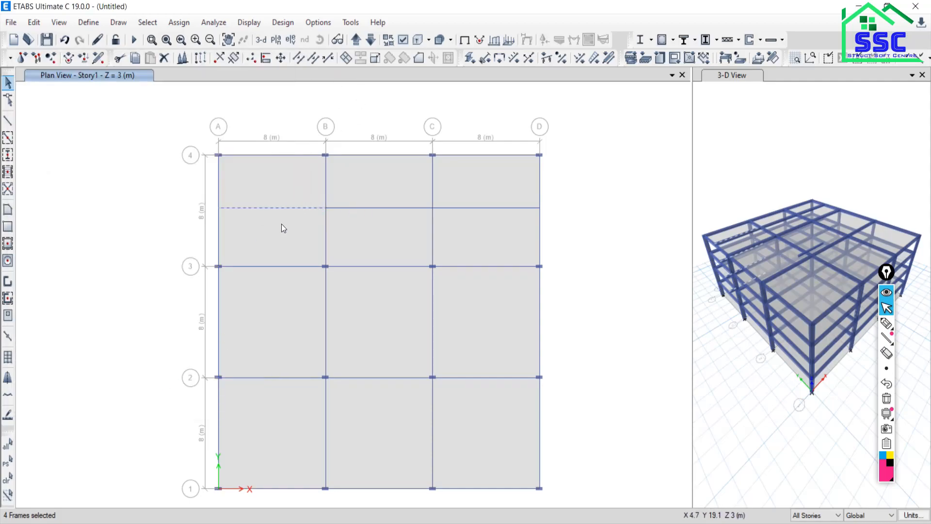
click(8, 479)
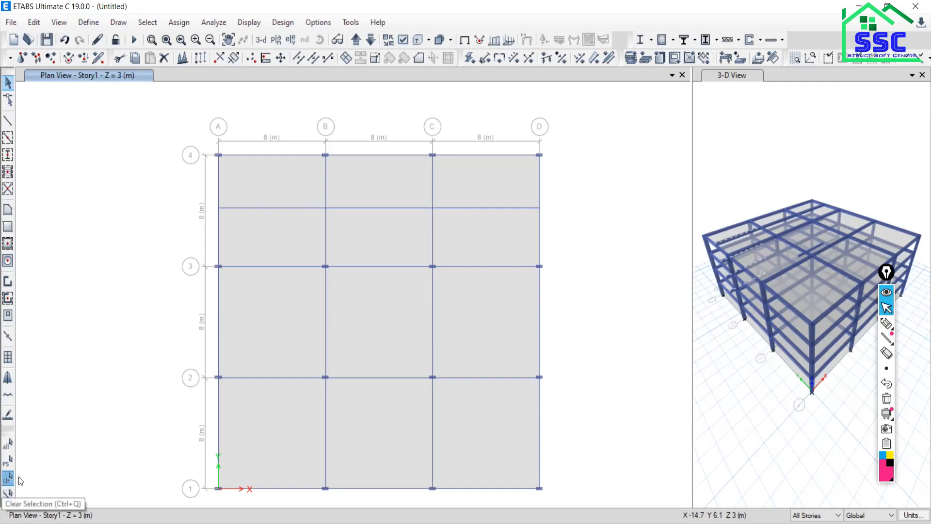
click(260, 209)
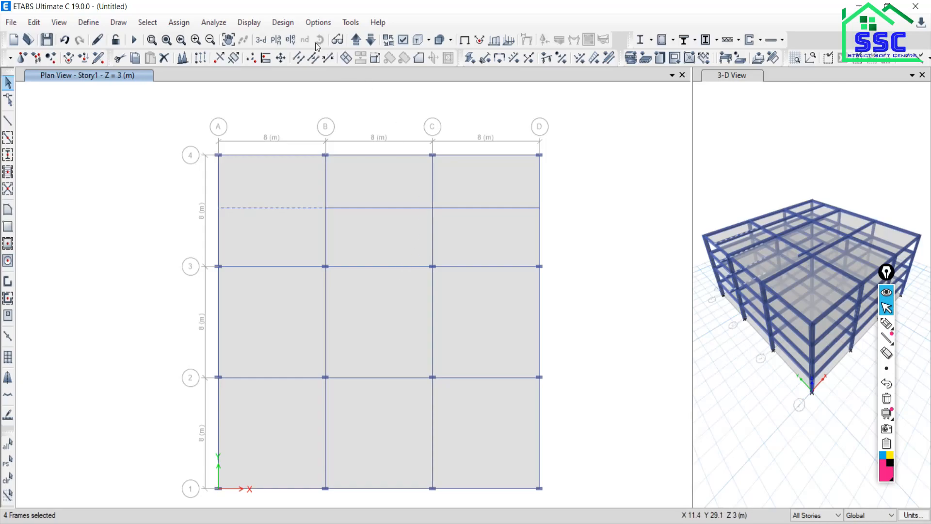
click(290, 41)
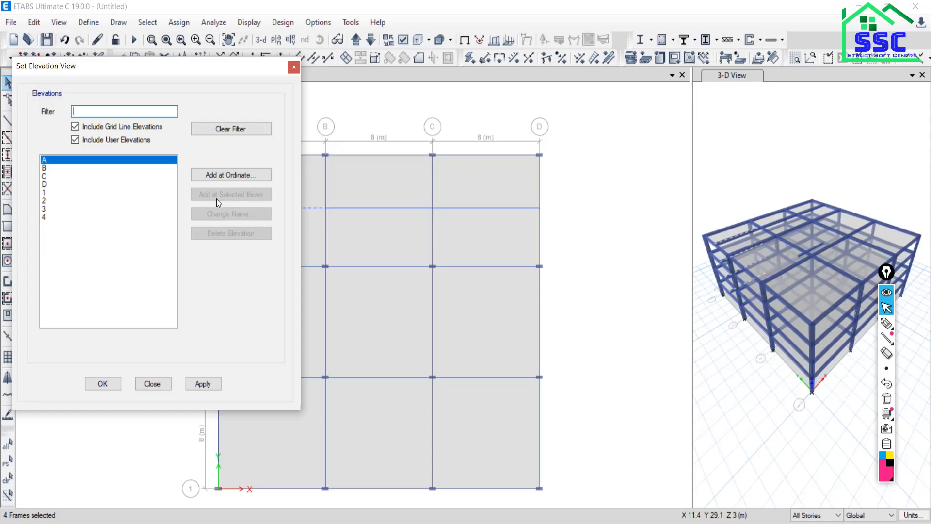
click(152, 383)
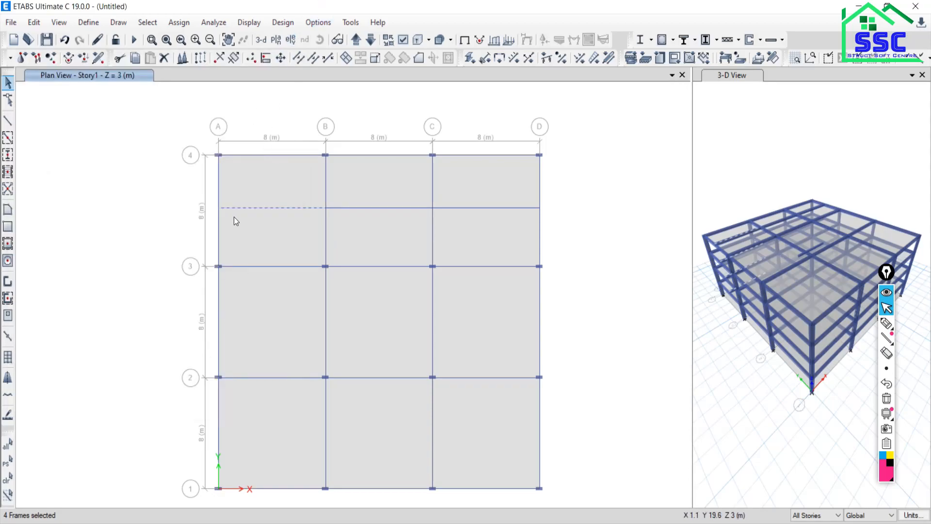
click(258, 208)
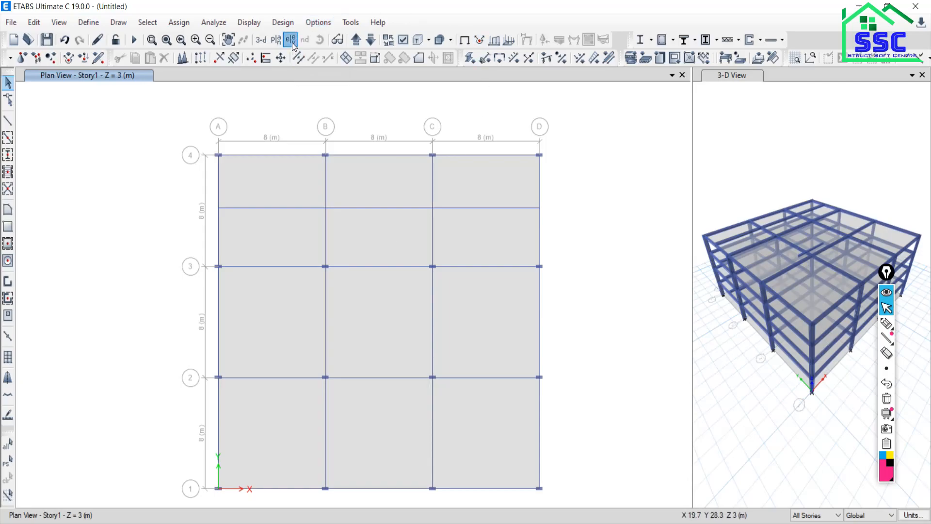
click(296, 56)
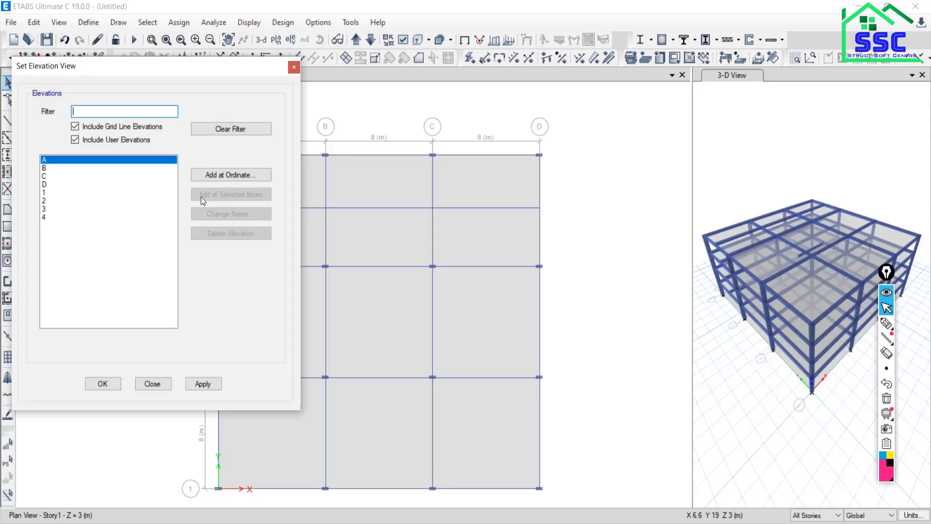
click(152, 385)
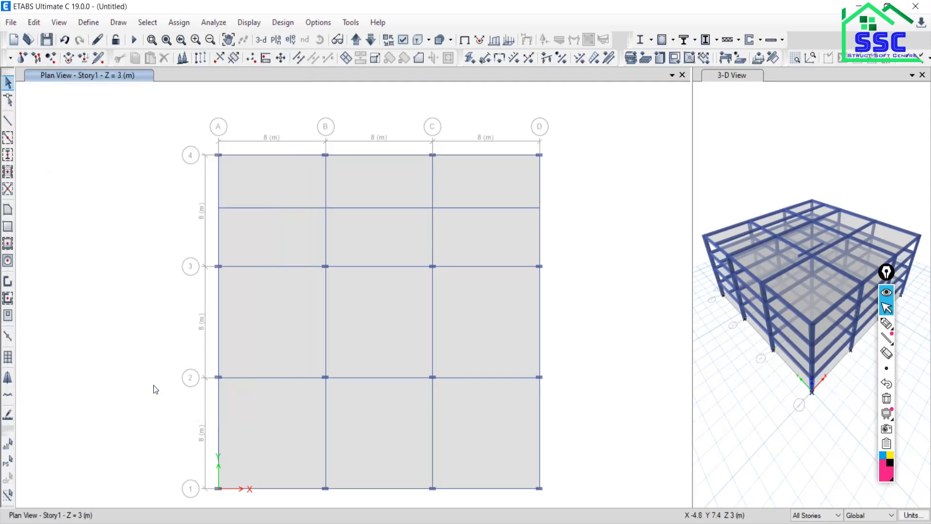
Try to add an elevation with the whole new beam row from grid A to D selected, then clear the selection
click(277, 207)
click(369, 204)
click(371, 195)
click(362, 208)
click(454, 208)
click(291, 40)
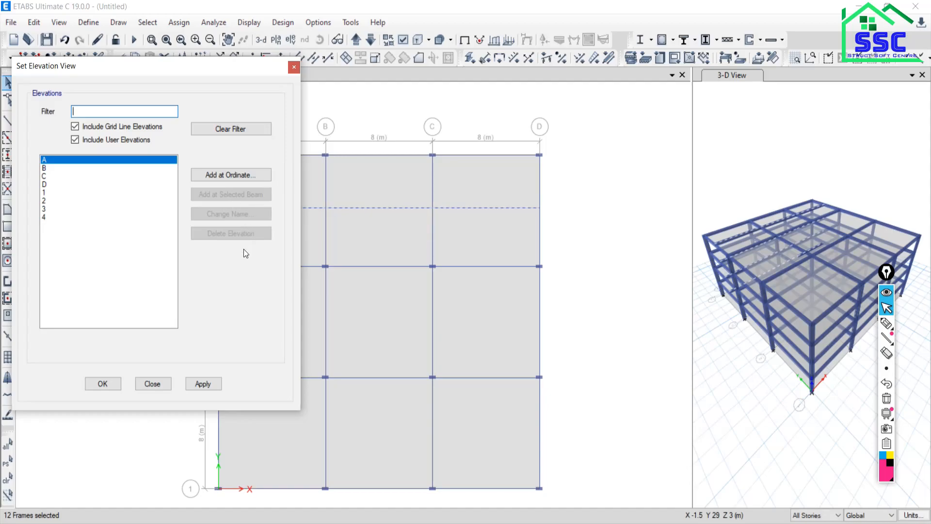
click(153, 384)
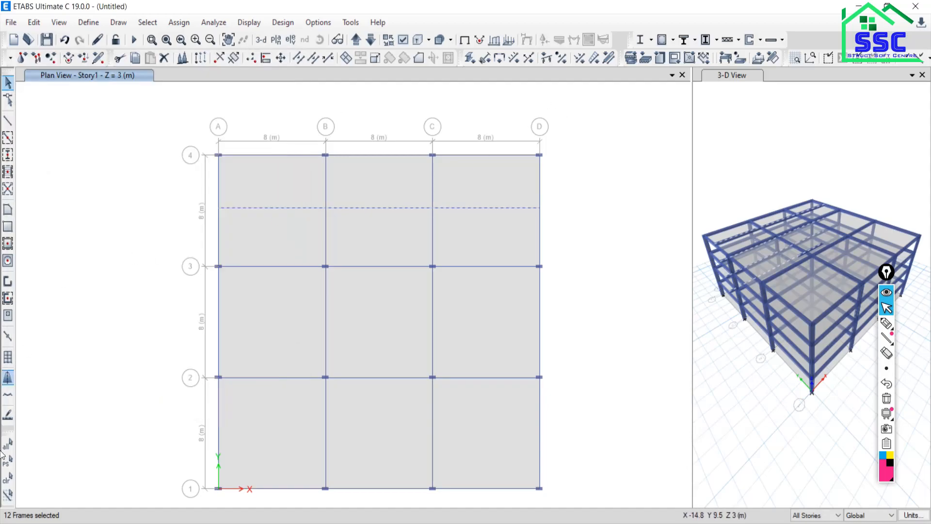
click(8, 478)
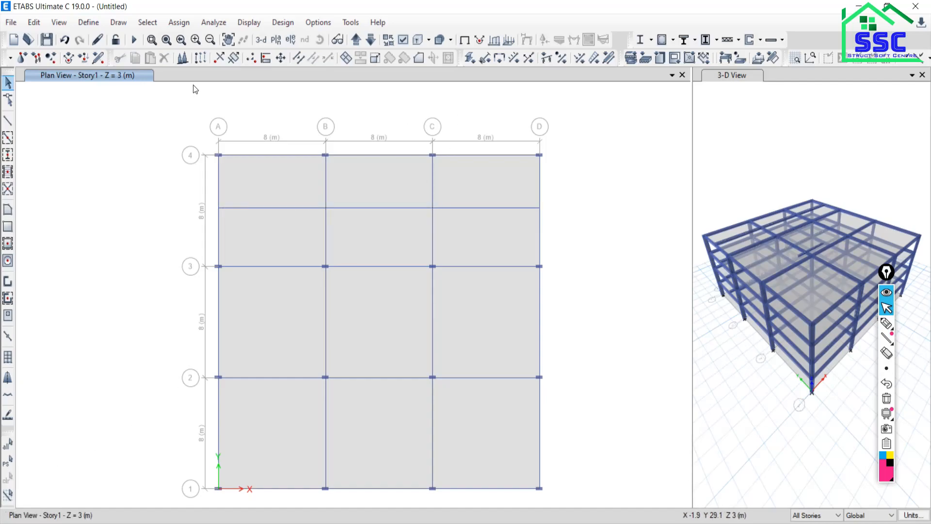
Select only the A-B beam of the new row and try once more to add an elevation at it
click(262, 208)
click(289, 41)
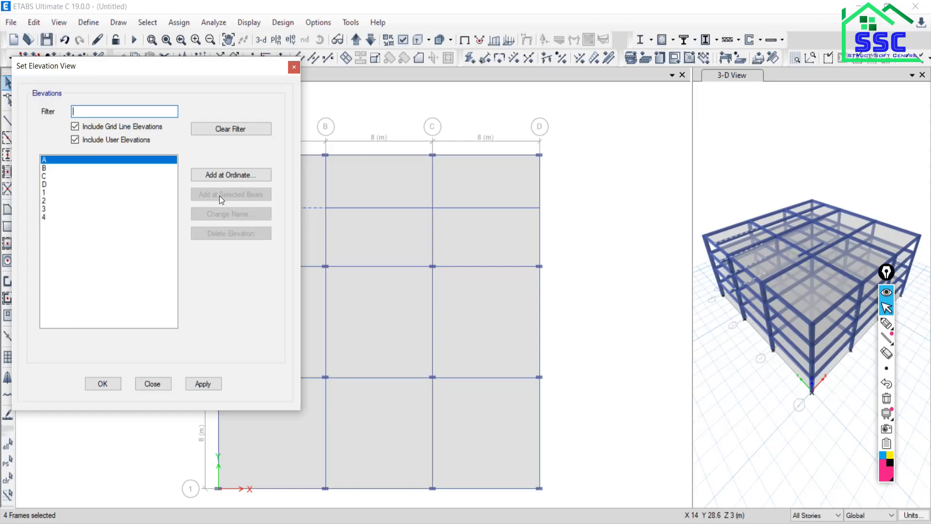
click(157, 388)
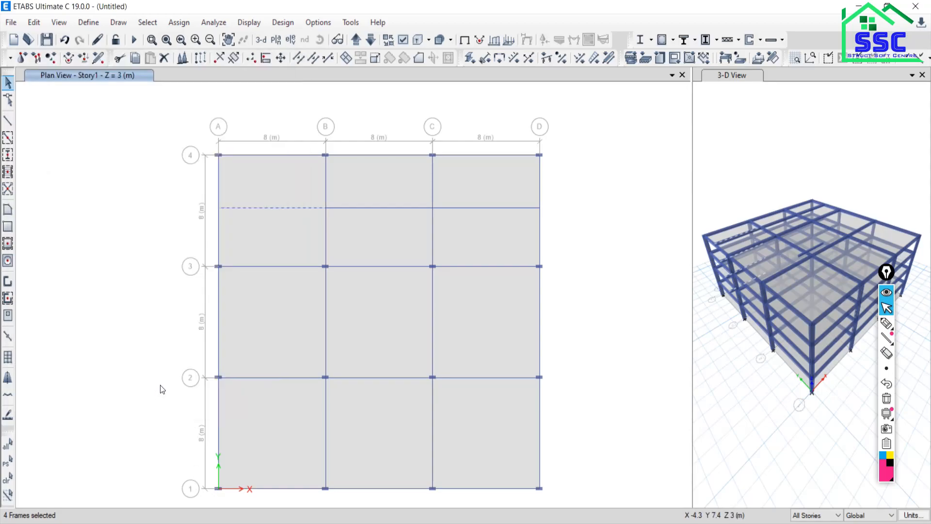
Open the B2 High-Rise model and apply the plan view of the 18th storey
click(28, 39)
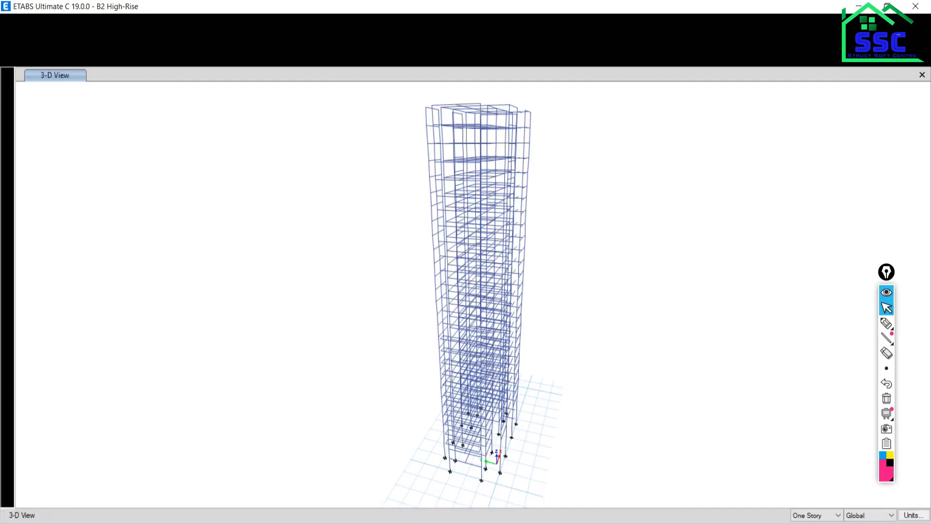
click(276, 40)
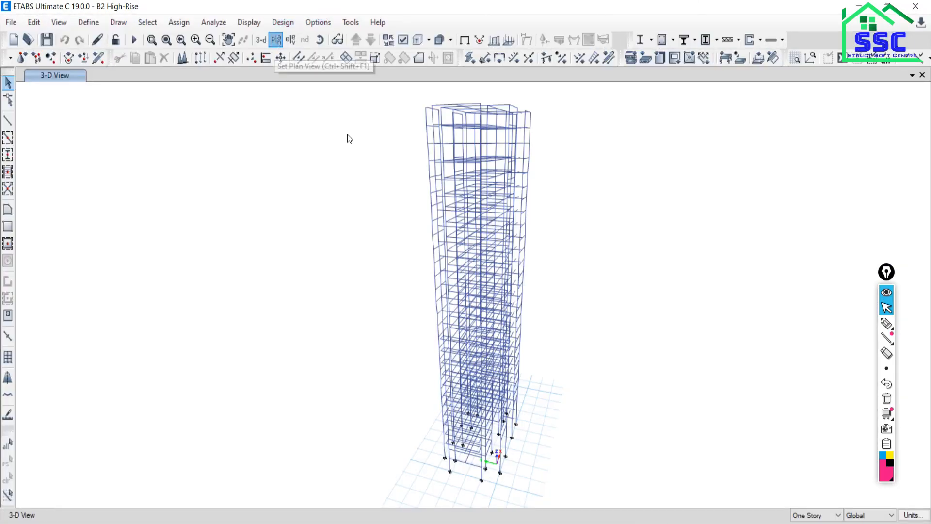
click(403, 289)
click(513, 414)
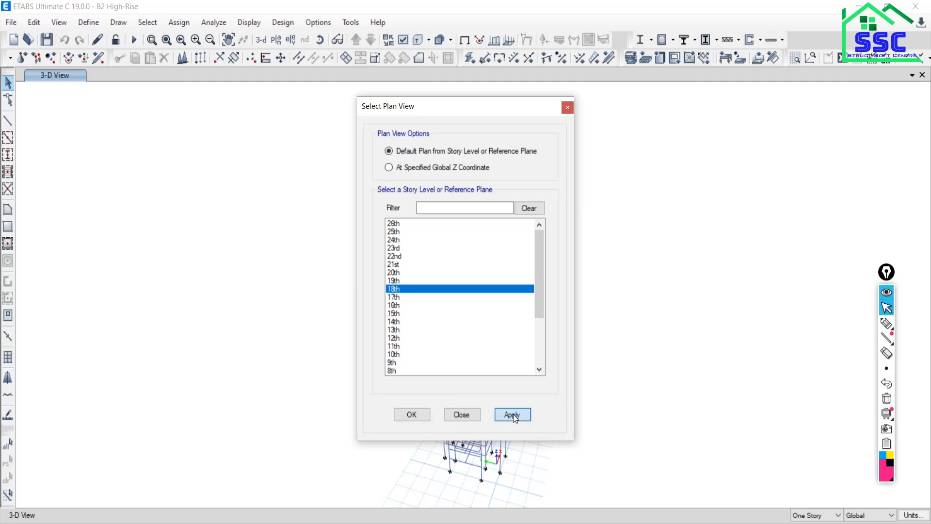
Show all objects and turn on the grid system in the 18th-storey plan view
click(463, 414)
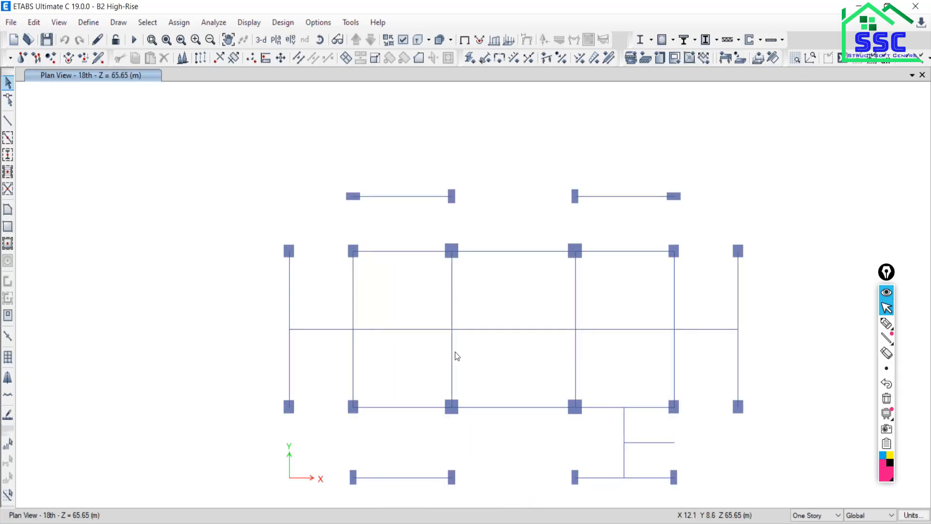
right_click(262, 198)
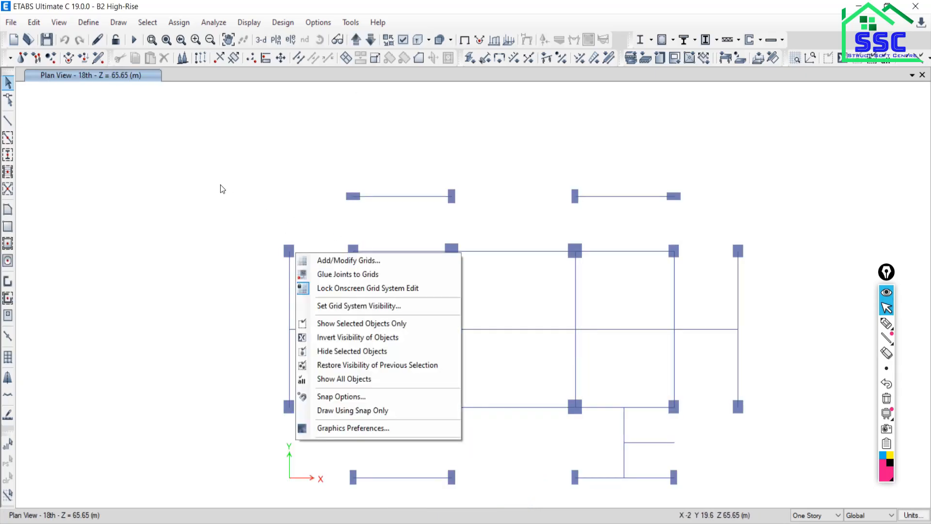
click(330, 380)
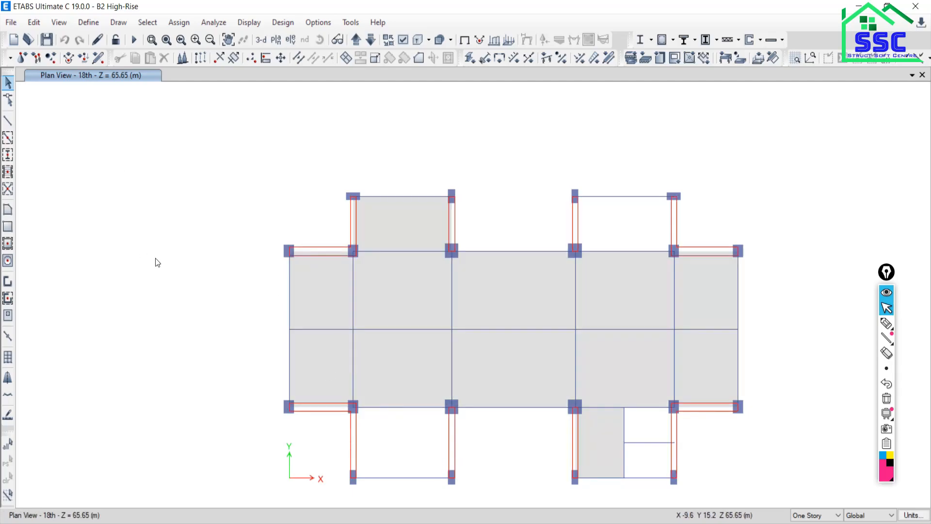
right_click(140, 216)
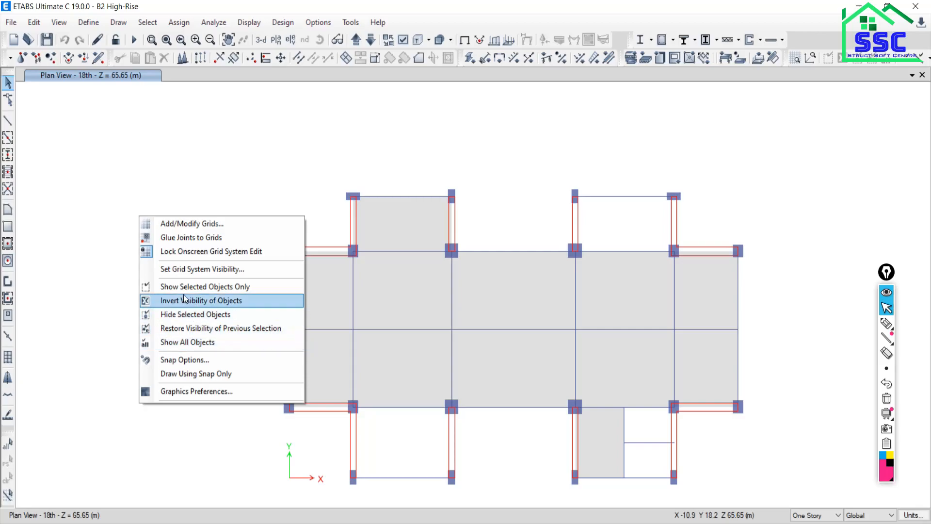
click(189, 270)
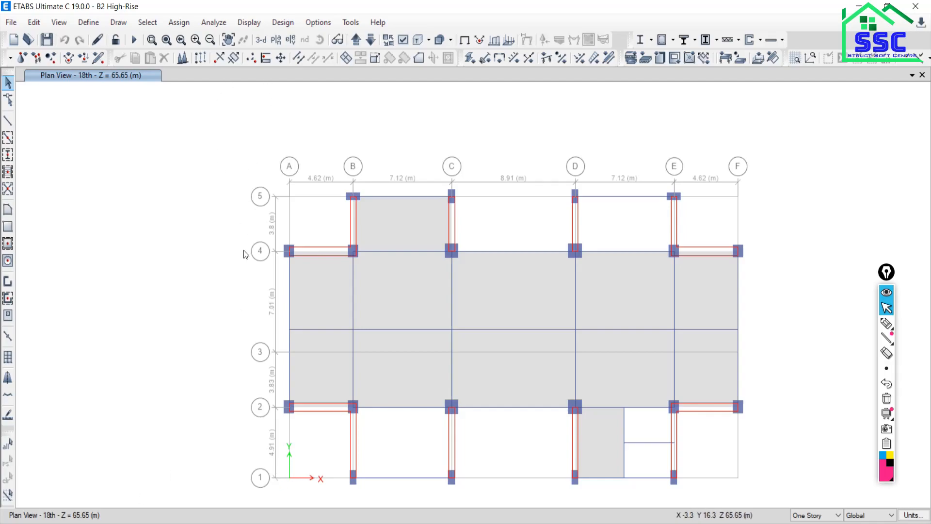
Mark the beam line between grids 3 and 4 near grid A with the screen pen, then clear the mark
click(310, 330)
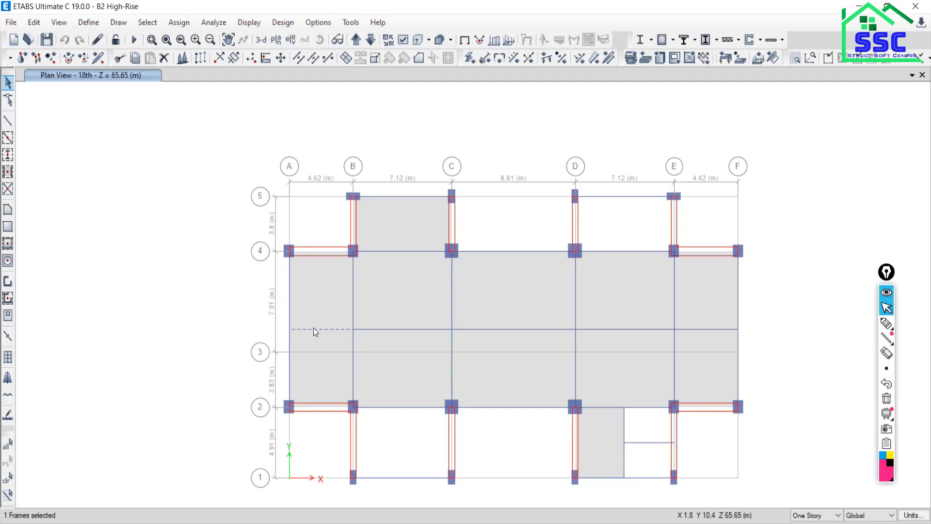
click(314, 329)
click(886, 323)
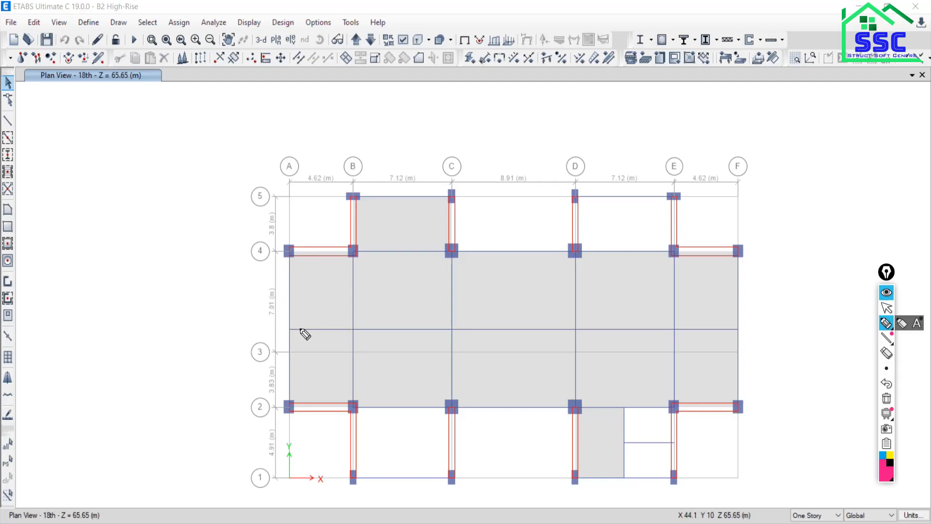
drag(300, 328, 230, 329)
click(892, 310)
click(887, 398)
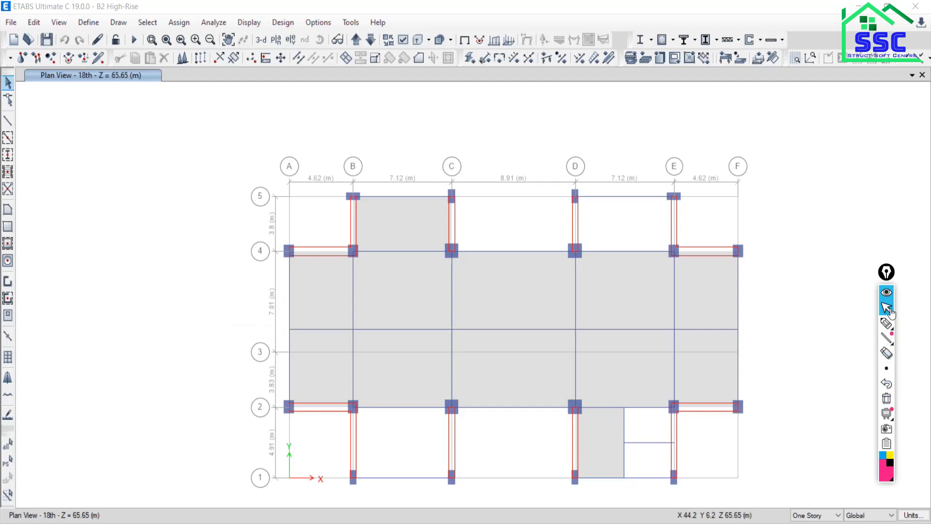
Select the beam from grid A to B lying between grids 3 and 4, add an elevation at it and display that elevation
click(293, 39)
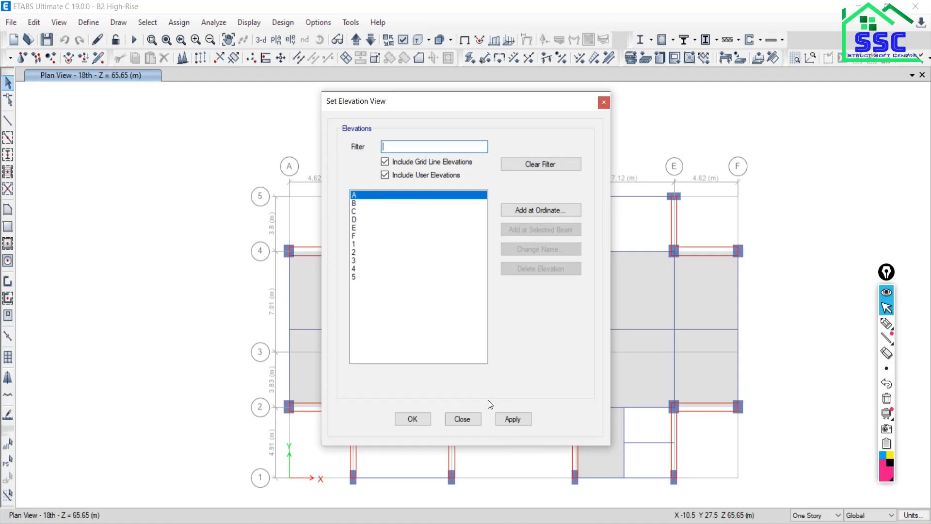
click(475, 418)
click(311, 329)
click(280, 57)
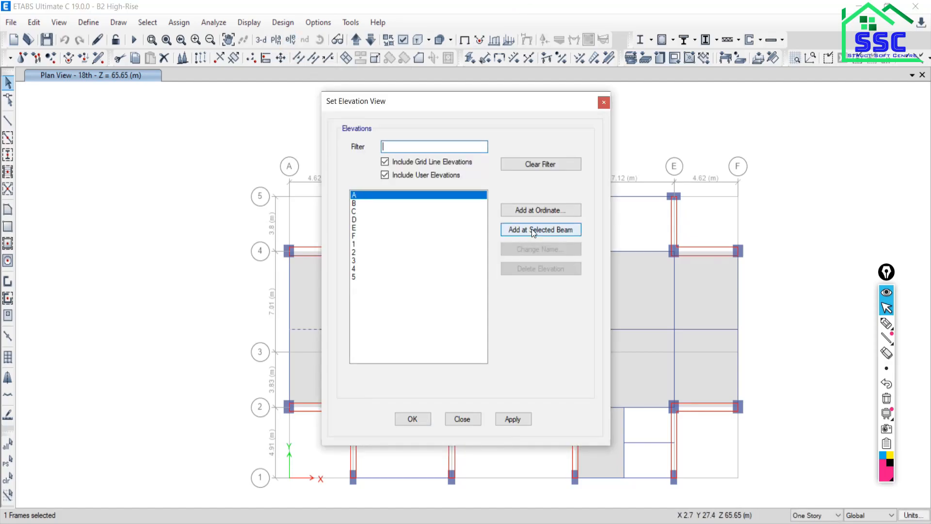
drag(487, 109, 138, 85)
drag(81, 74, 86, 40)
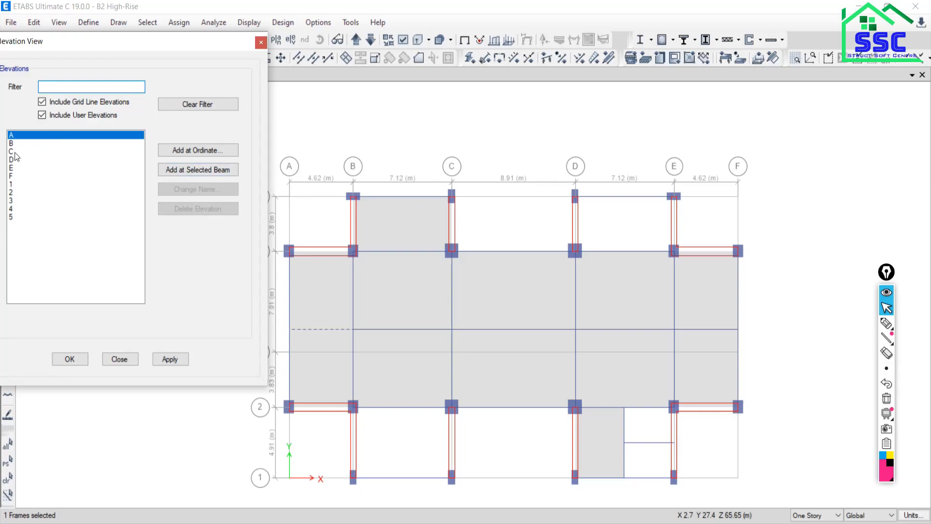
click(194, 170)
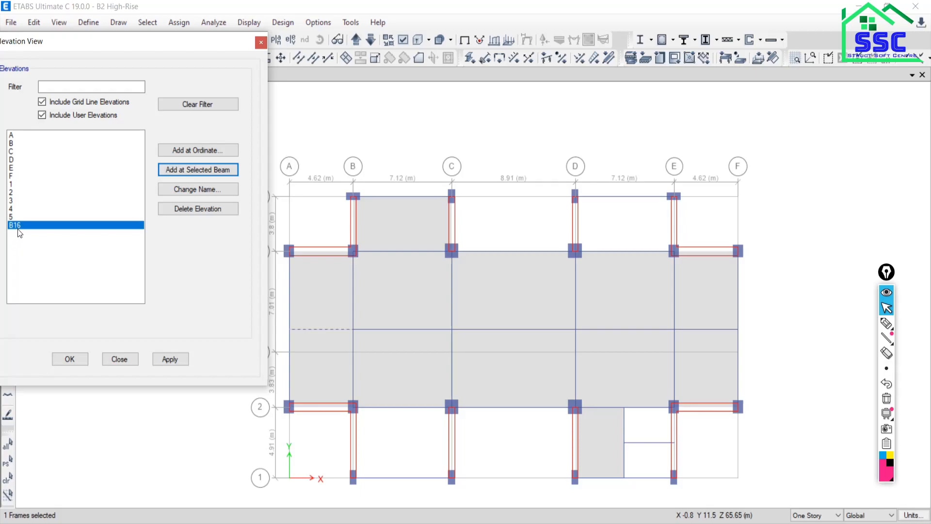
click(178, 362)
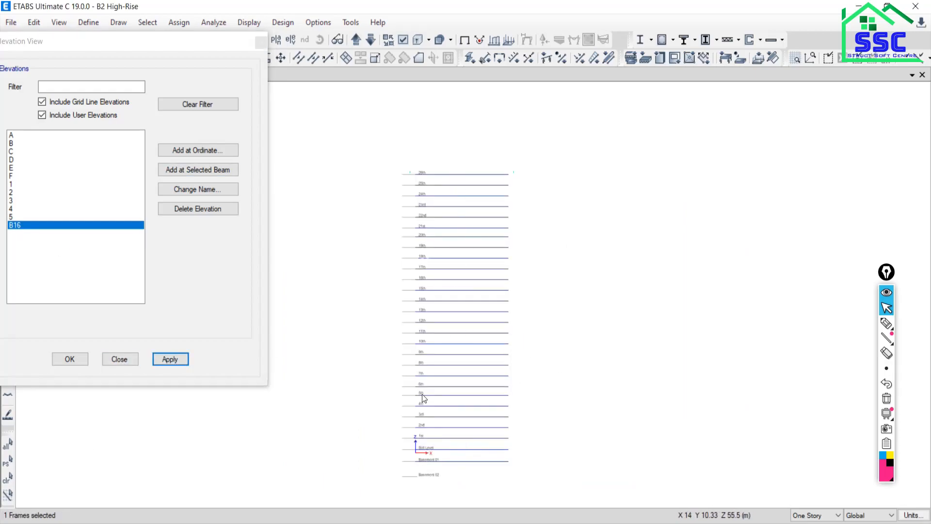
Show the 20th-storey plan and trace the full beam line between grids 3 and 4 with the screen pen, then clear the mark
click(275, 39)
click(511, 414)
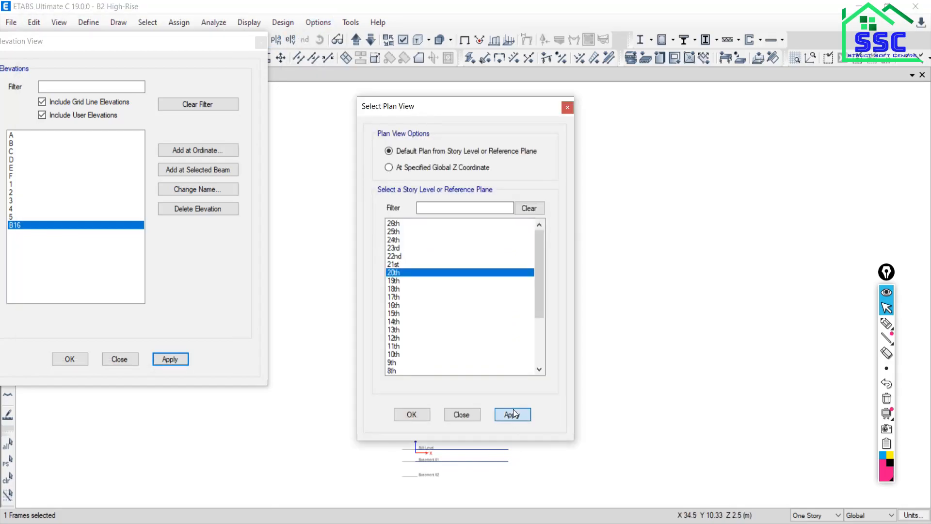
click(476, 415)
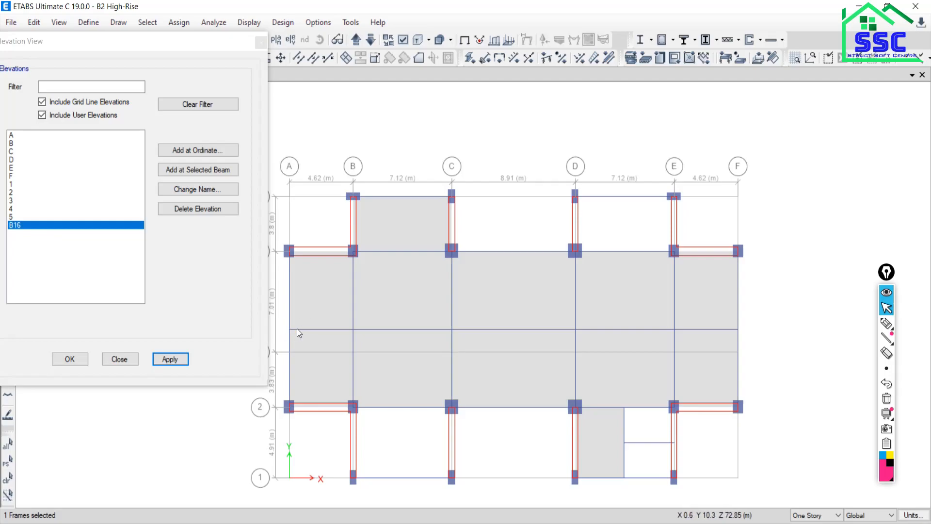
click(886, 323)
drag(281, 327, 741, 312)
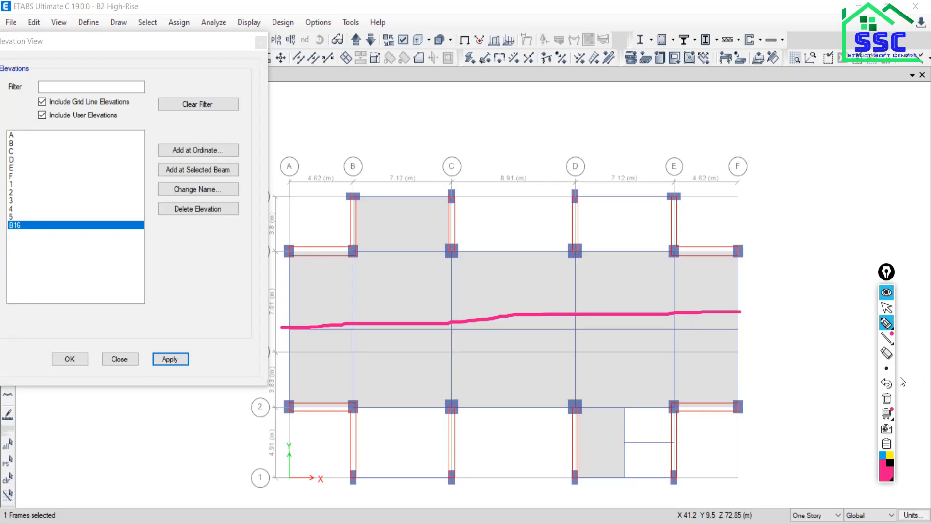
click(889, 403)
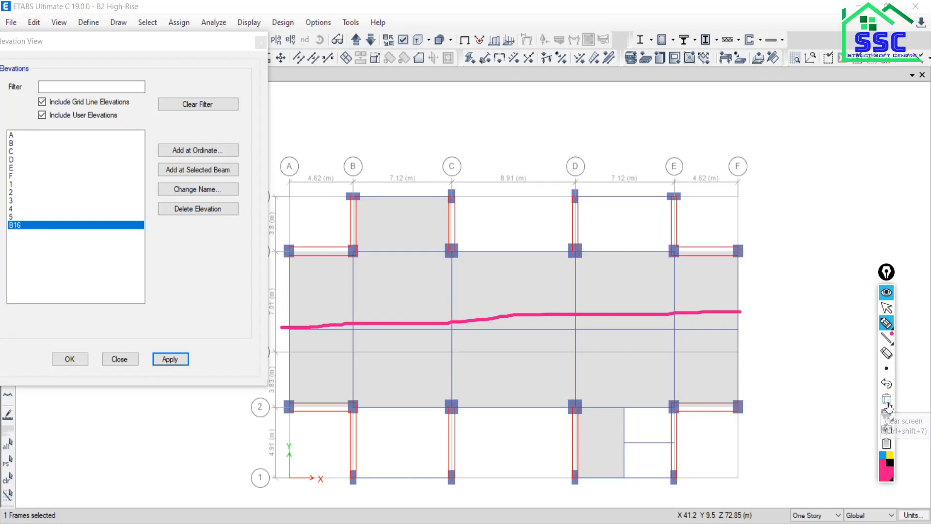
click(888, 309)
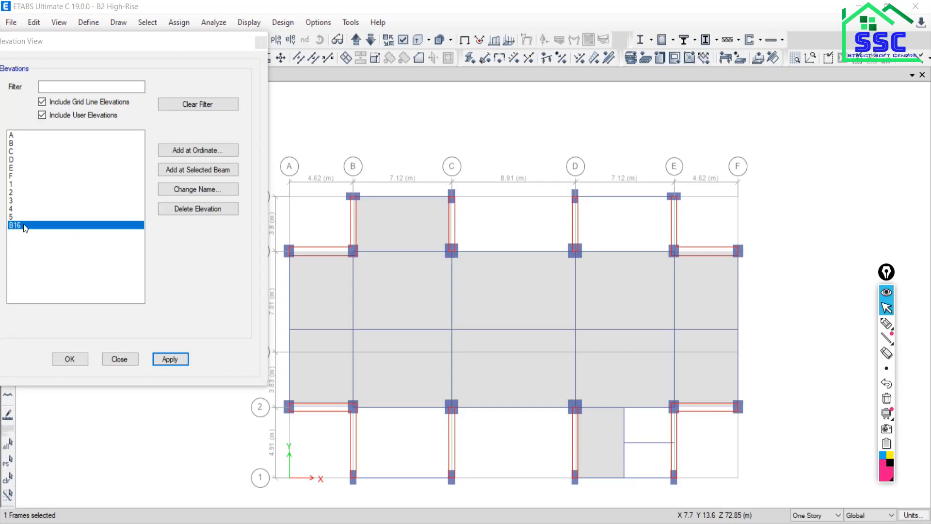
Display the added B16 elevation again, inspect it and close the elevation settings
click(172, 360)
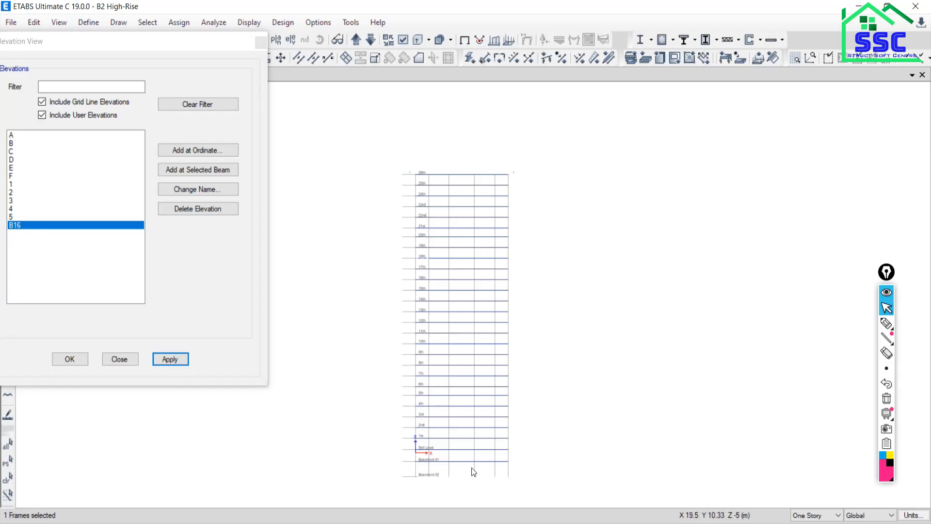
scroll(469, 459, up, 3)
scroll(402, 424, down, 3)
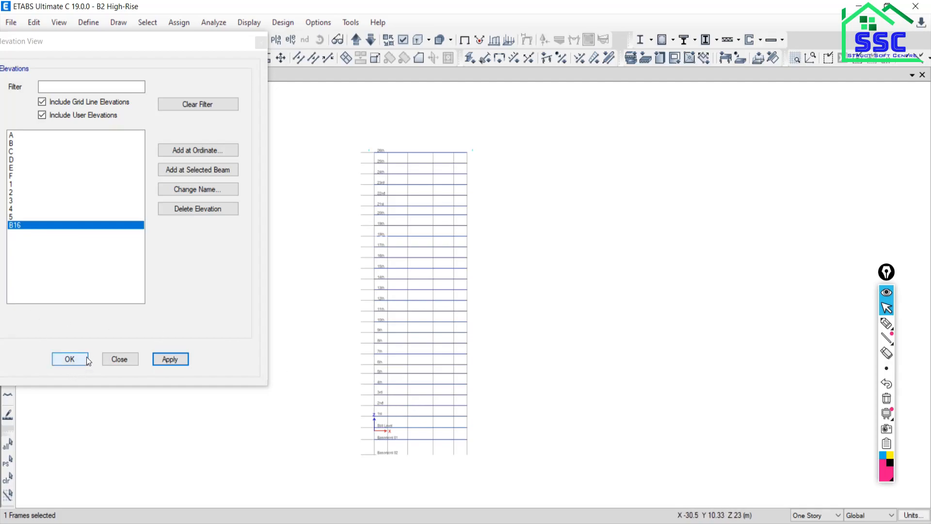
click(118, 359)
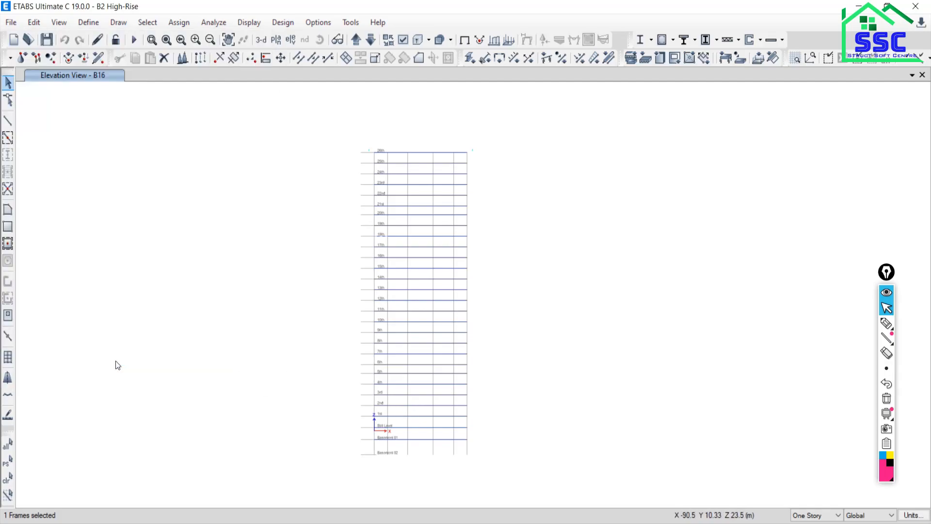
Check the important commands list in Nitro Pro, then return to ETABS and display the 15th-storey plan view
key(alt+Tab)
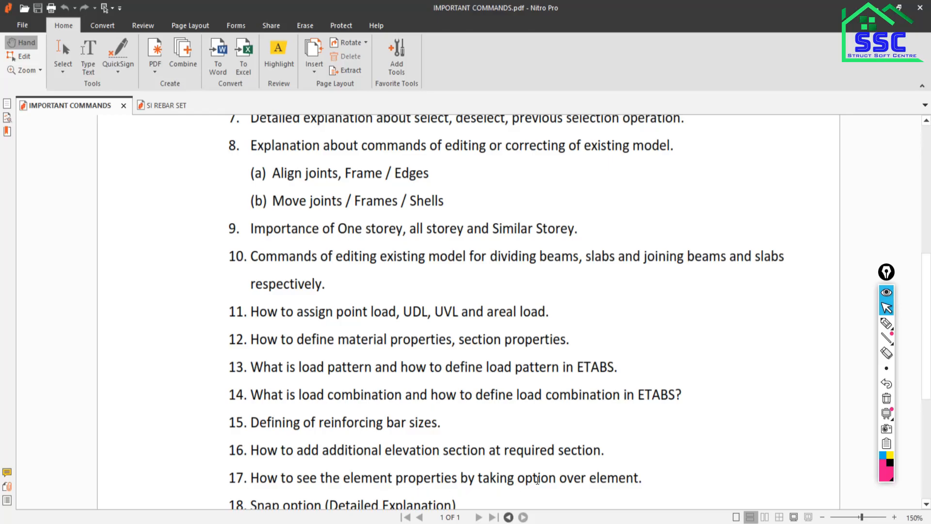
key(alt+Tab)
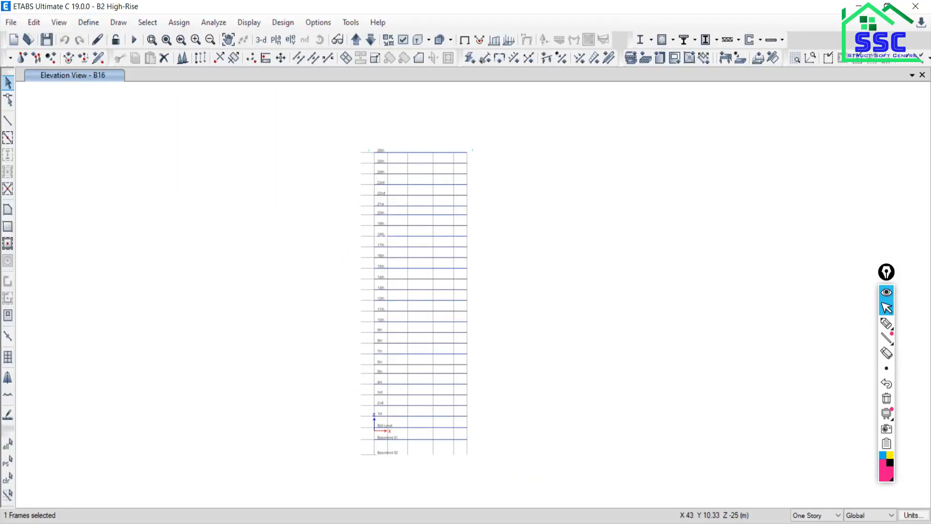
click(275, 40)
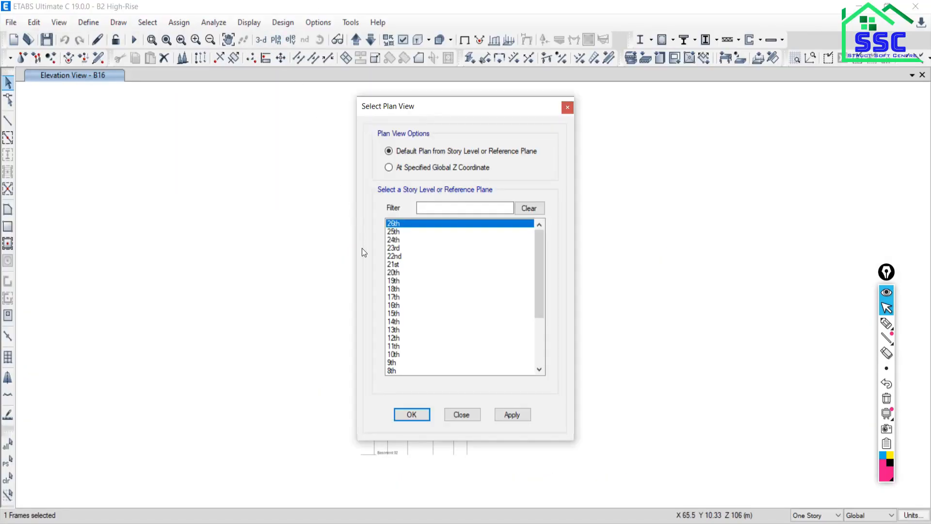
click(400, 313)
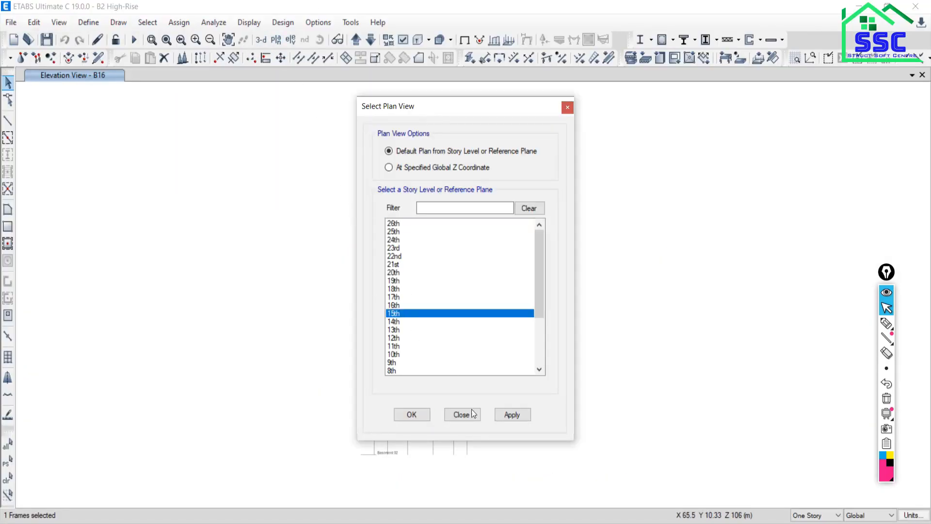
click(503, 415)
click(465, 415)
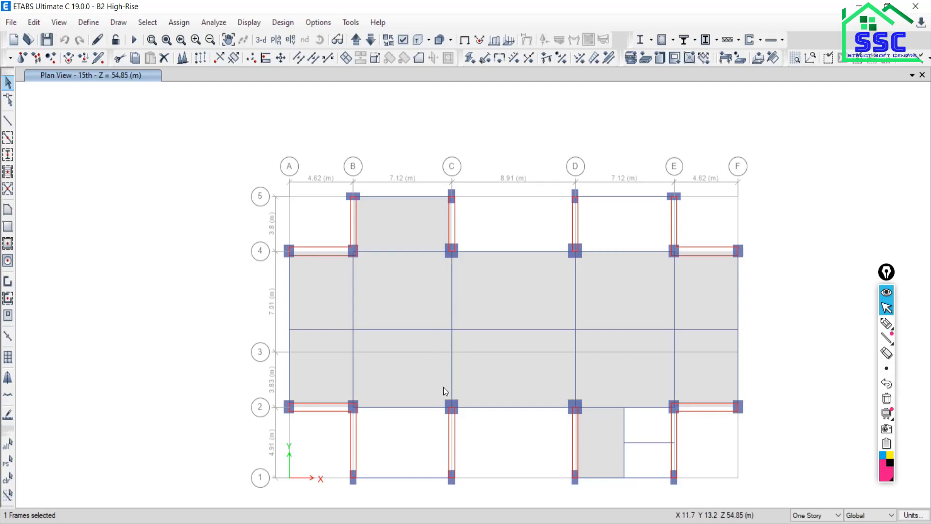
Inspect the assignments of the B-C beam between grids 3 and 4, then open the C-D beam's information and view its geometry
right_click(400, 329)
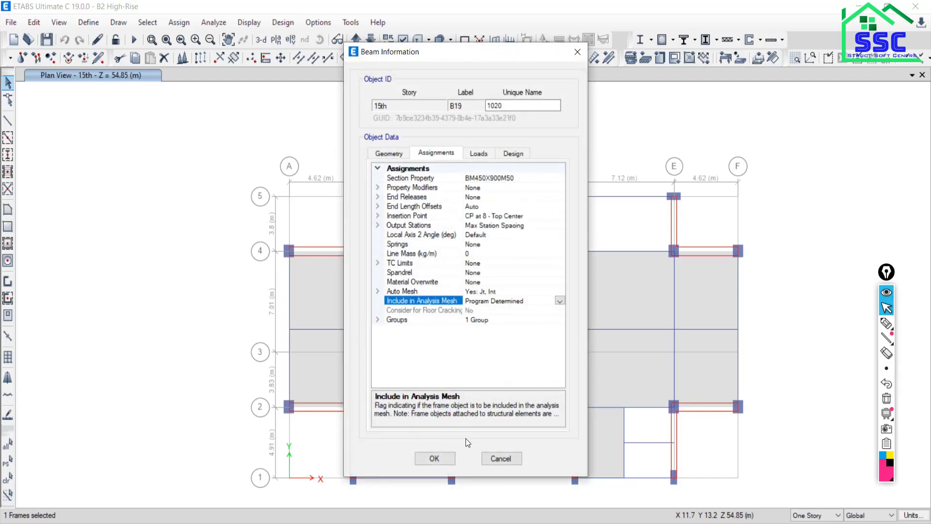
click(501, 459)
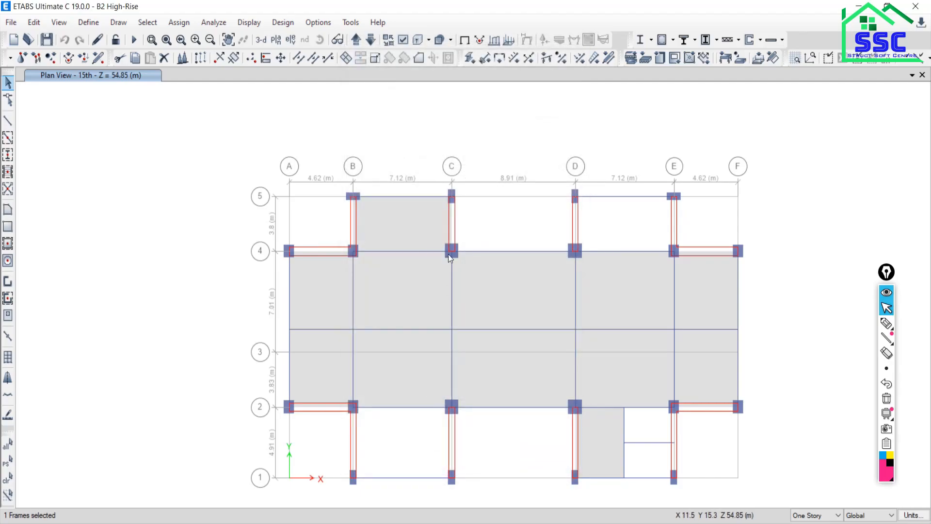
right_click(487, 328)
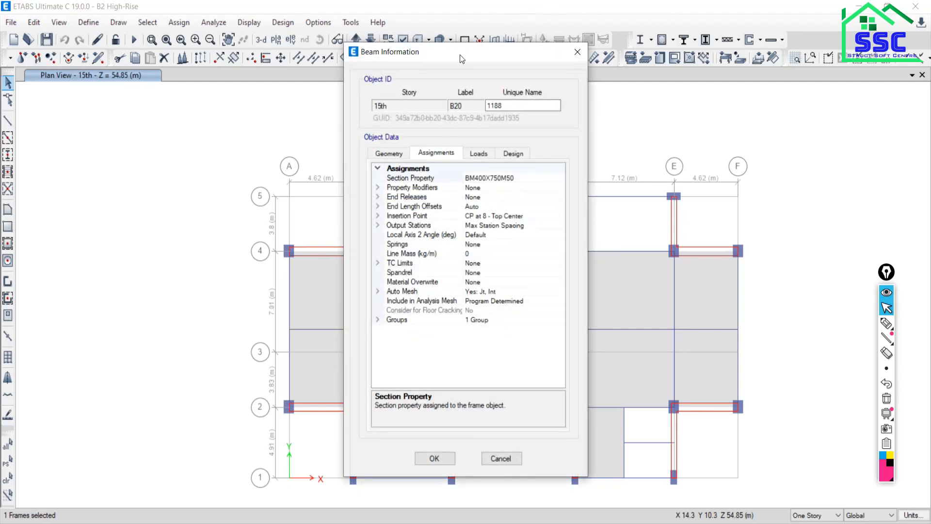
drag(465, 60, 152, 19)
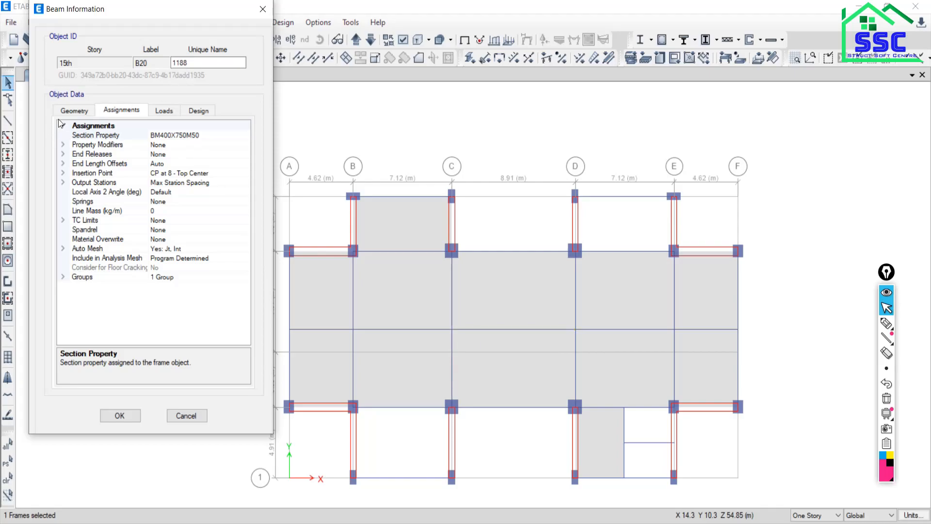
click(70, 112)
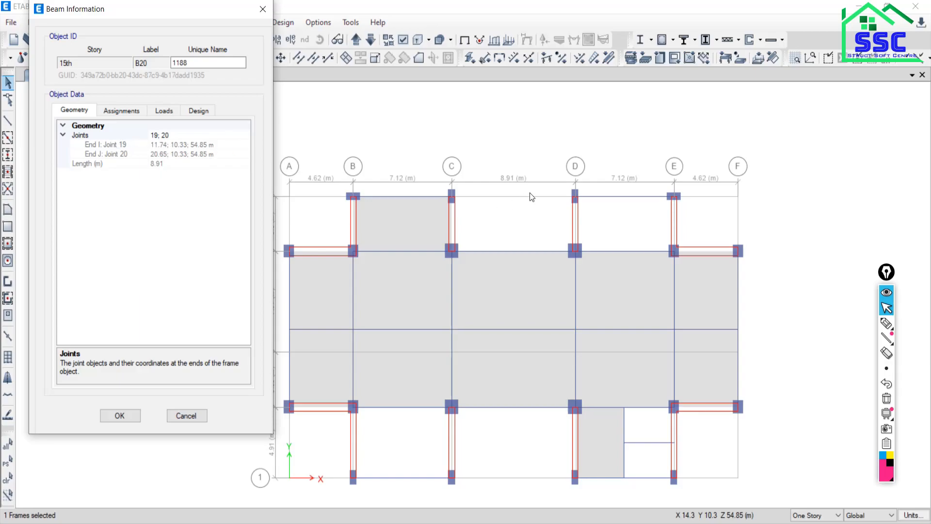
Mark the C-D beam's i and j ends and tick its joint coordinates with the screen pen, then clear the marks
click(886, 323)
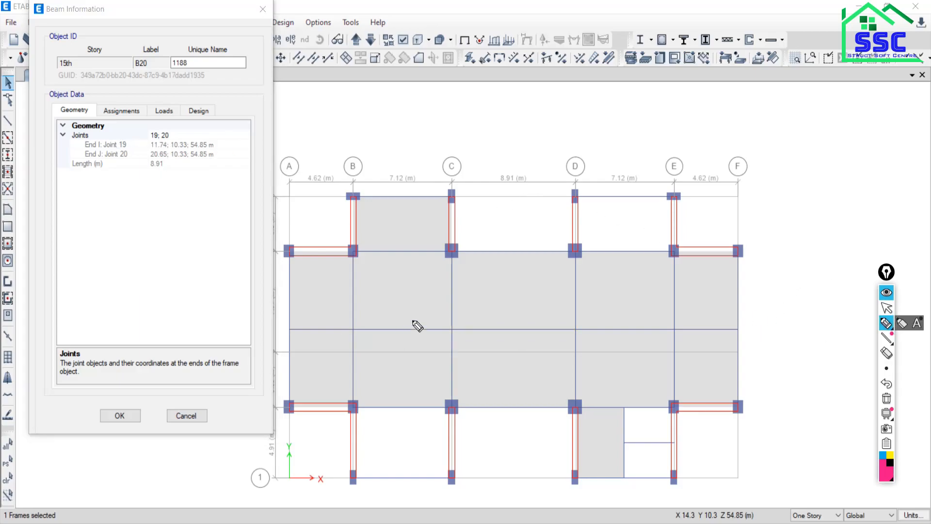
drag(465, 307, 456, 322)
click(465, 300)
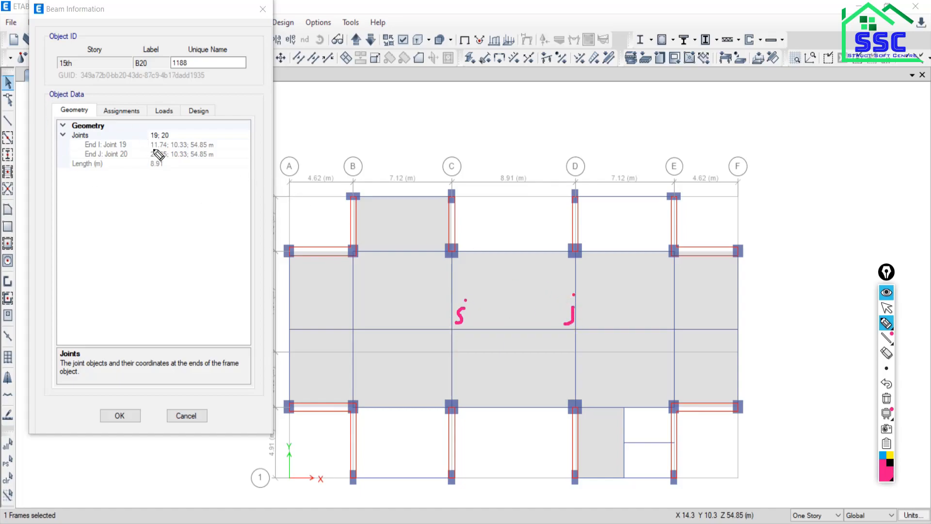
drag(154, 126, 173, 118)
drag(442, 281, 486, 264)
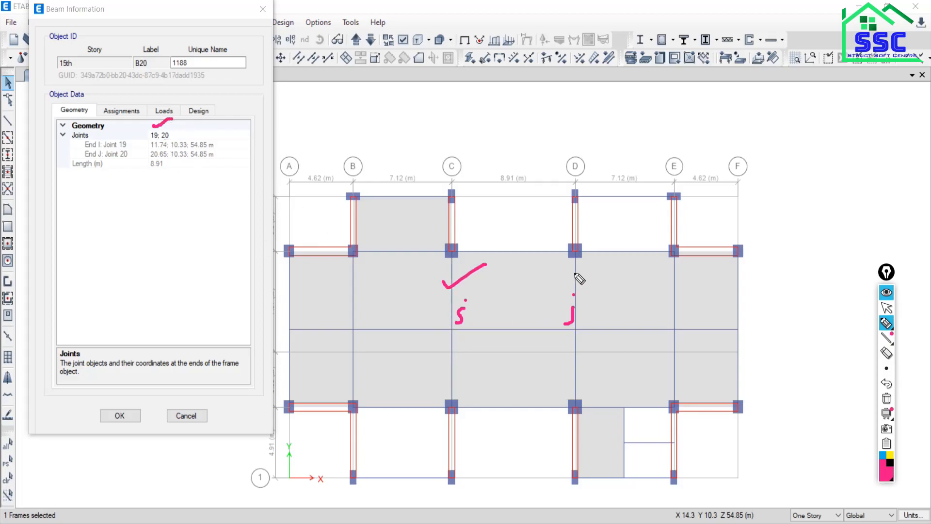
drag(563, 272, 585, 287)
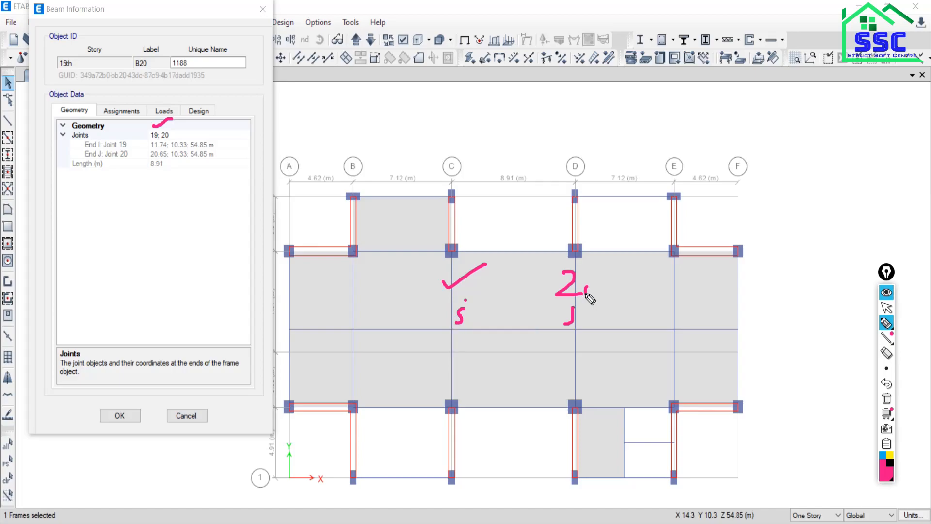
click(466, 300)
mouse_move(145, 144)
mouse_down()
mouse_move(185, 124)
mouse_move(220, 122)
mouse_up()
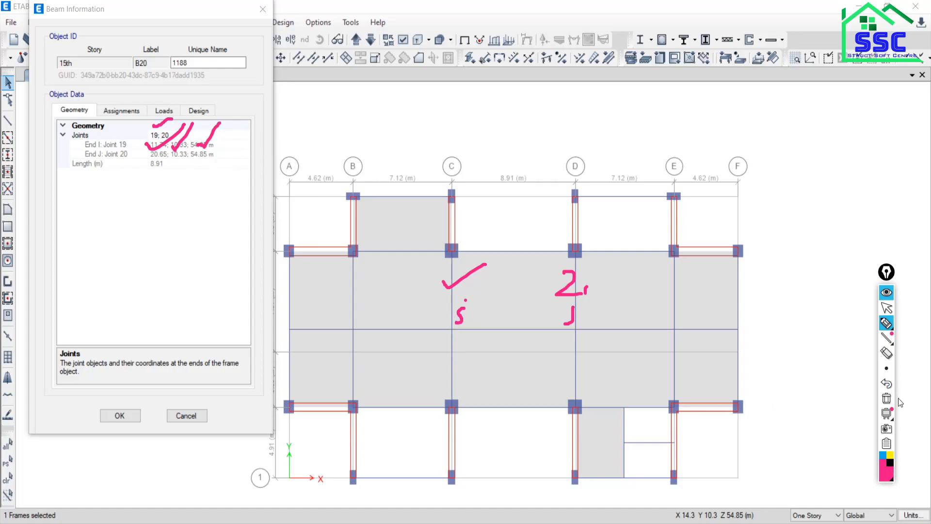
click(887, 292)
click(887, 308)
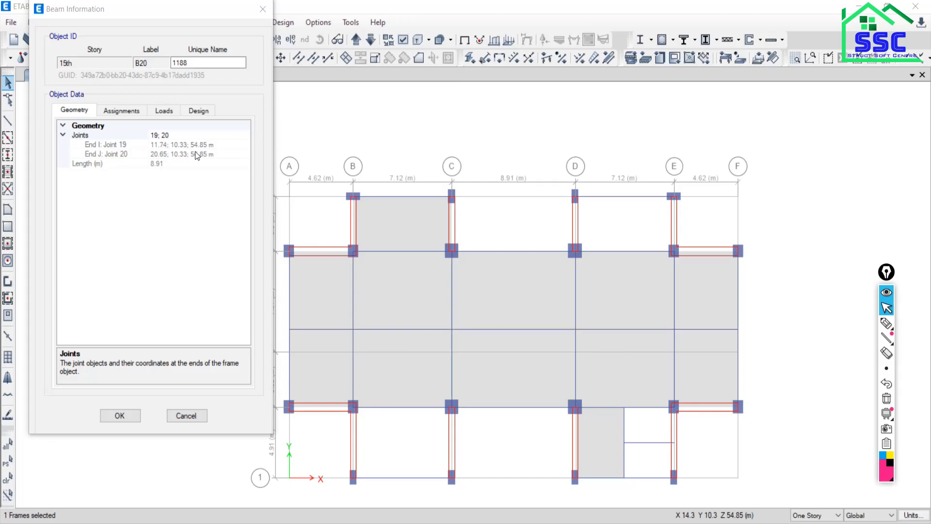
Close and reopen the C-D beam's information, then inspect its End J joint and length entries
drag(181, 8, 170, 155)
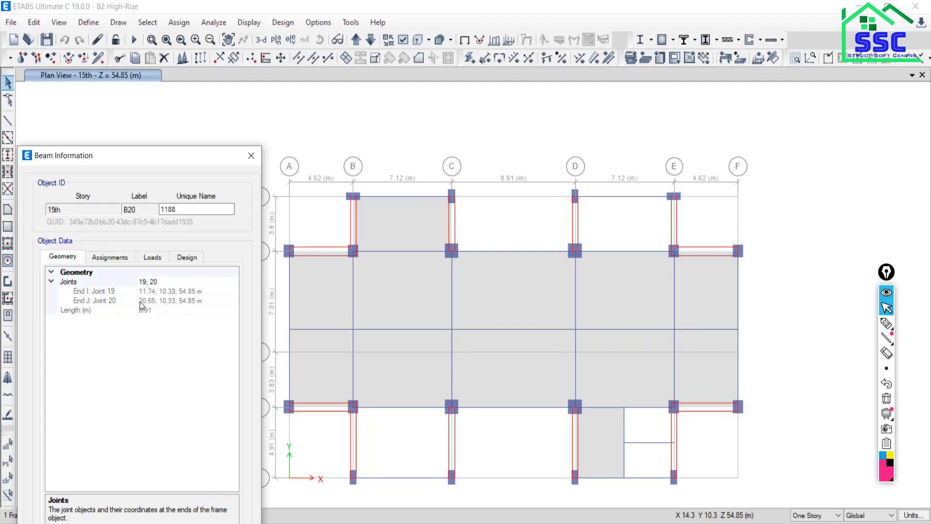
click(252, 159)
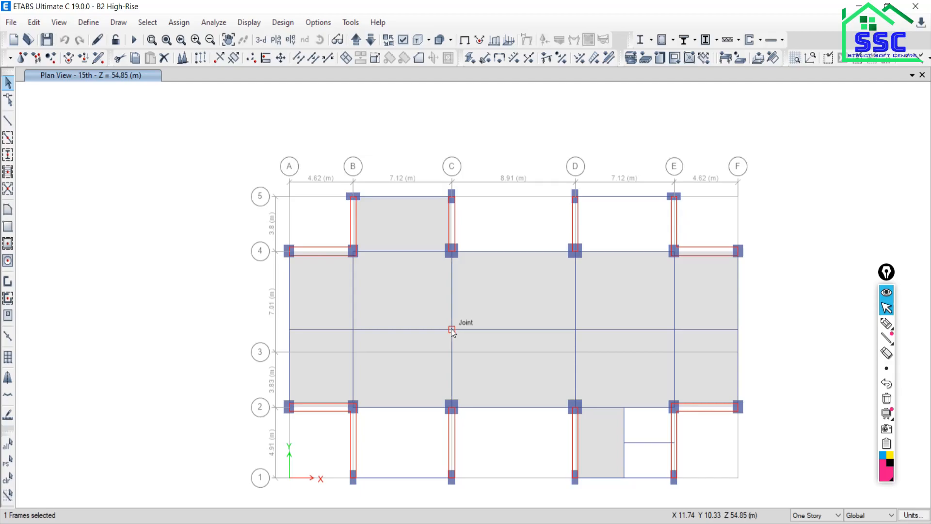
right_click(510, 330)
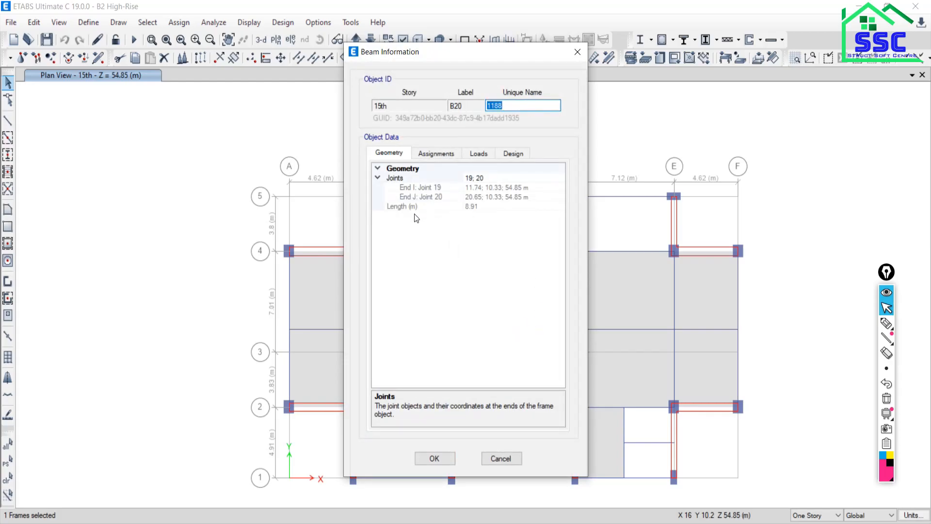
click(469, 208)
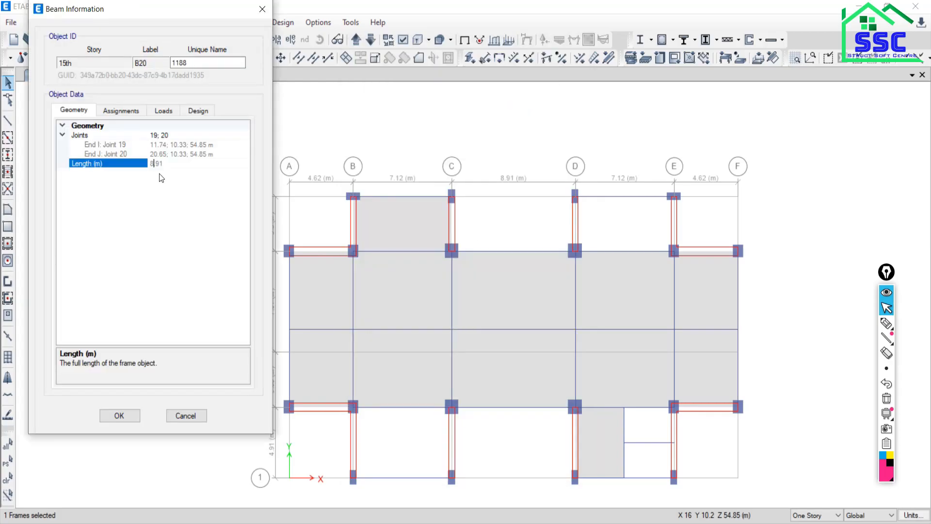
click(887, 323)
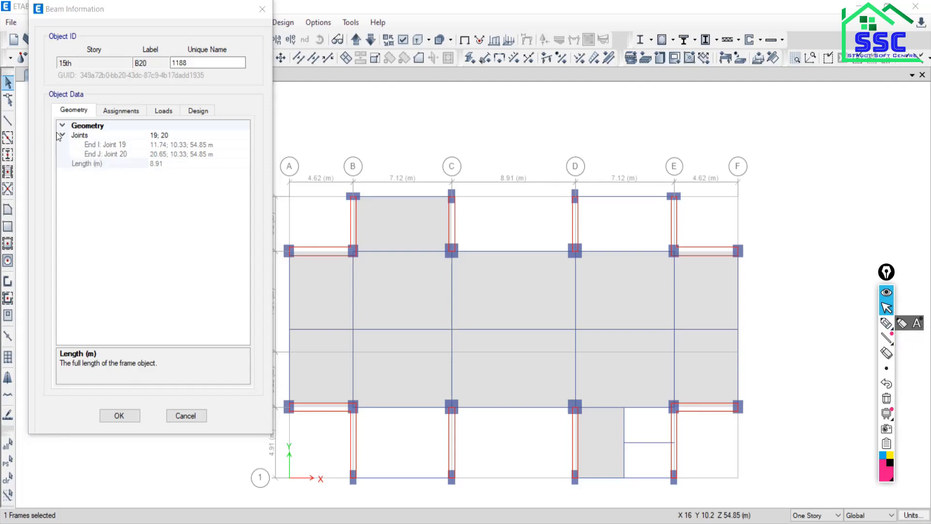
click(144, 154)
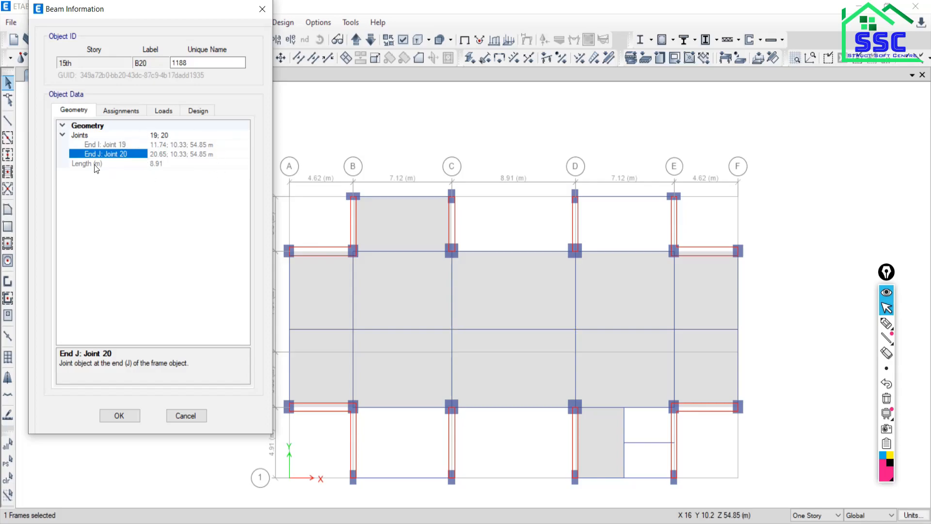
click(170, 163)
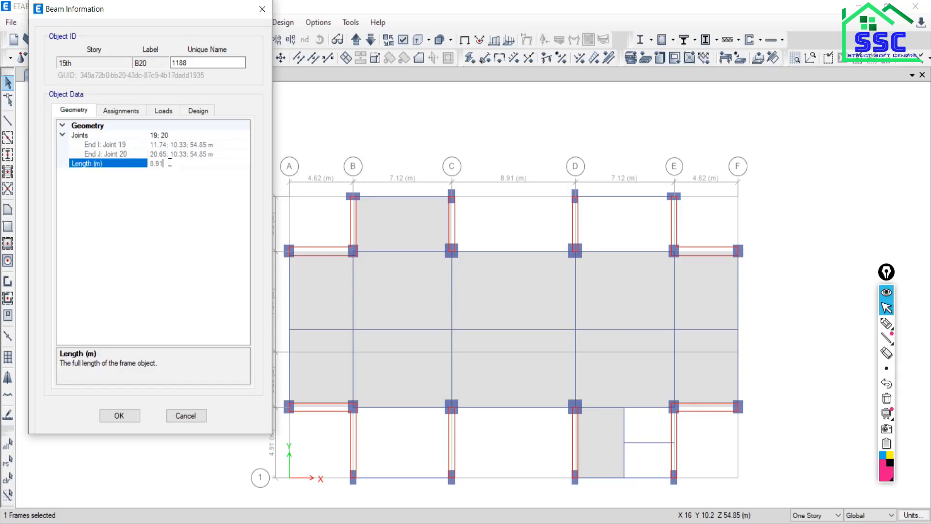
Review the C-D beam's assignments, loads and design procedure, then close its information without changes
click(120, 111)
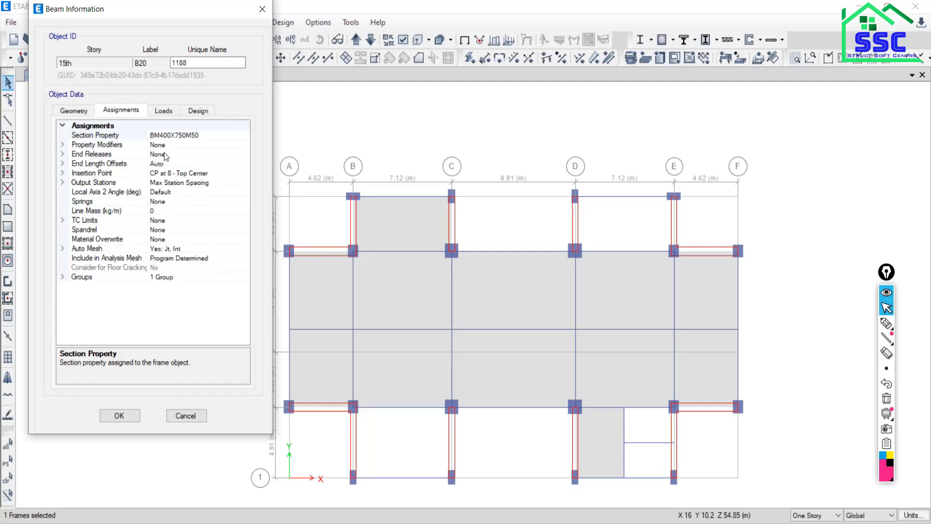
click(163, 111)
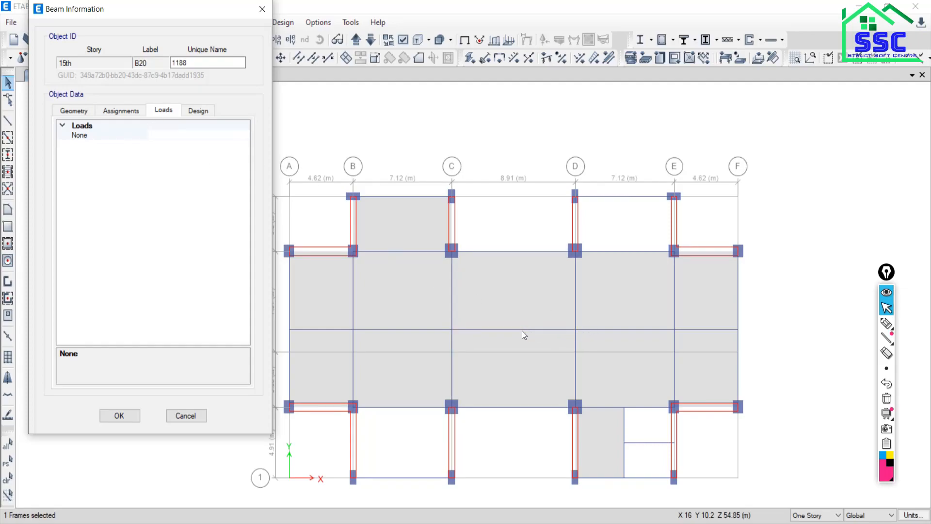
click(121, 135)
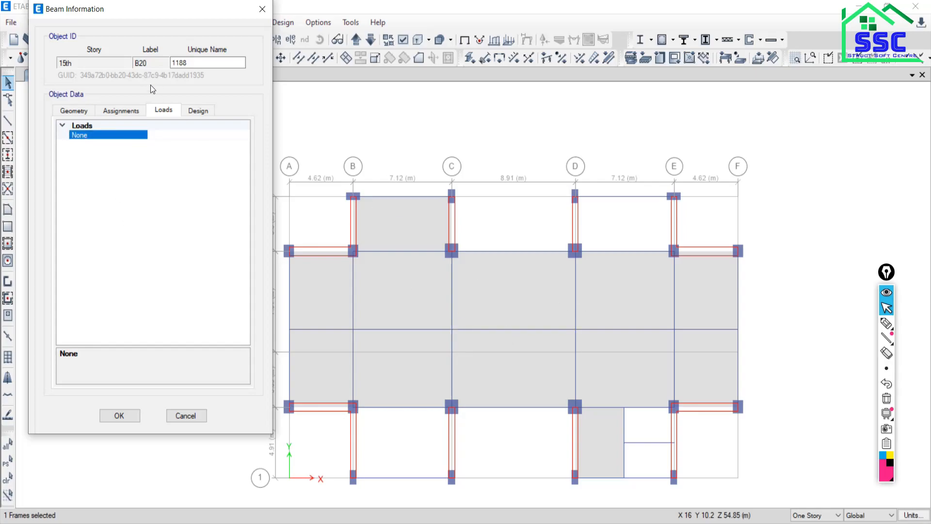
click(189, 112)
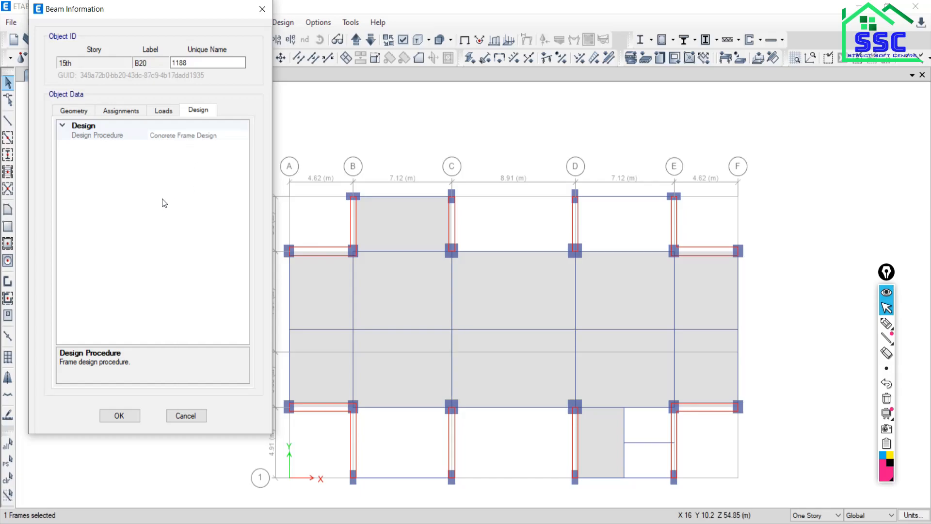
click(186, 415)
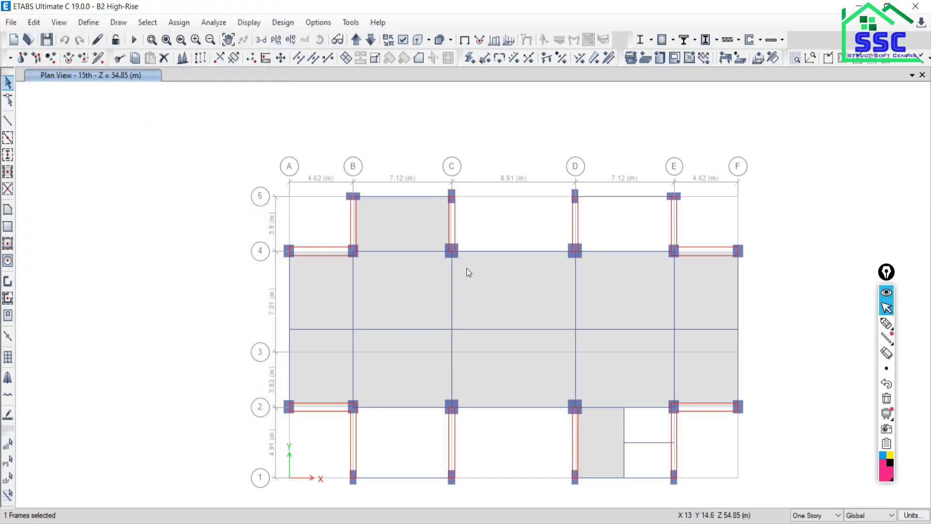
Inspect the loads and design procedure of the grid 4 beam between B and C, then close its information
right_click(399, 252)
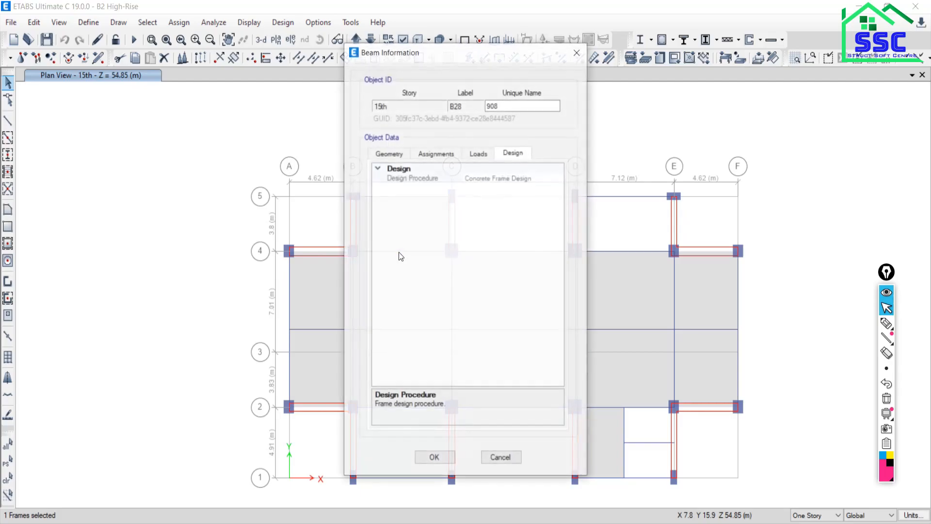
click(480, 154)
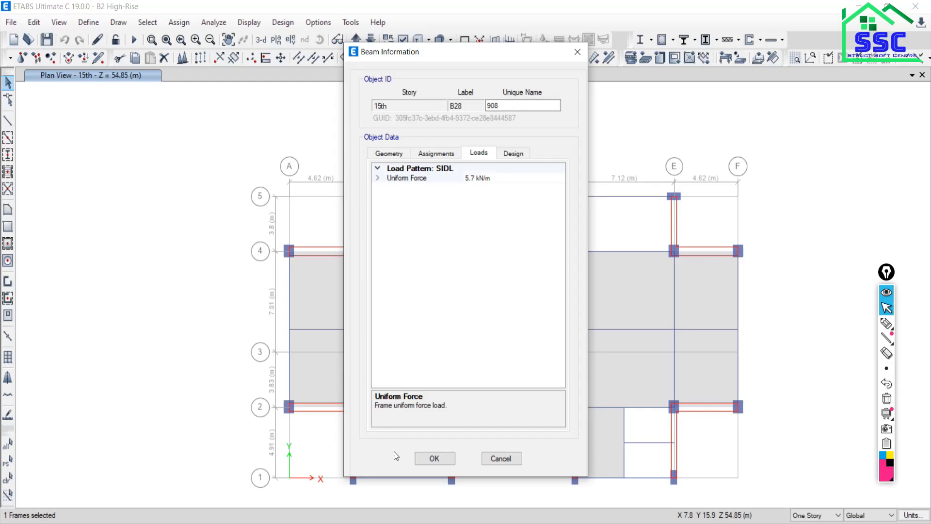
drag(436, 52, 202, 74)
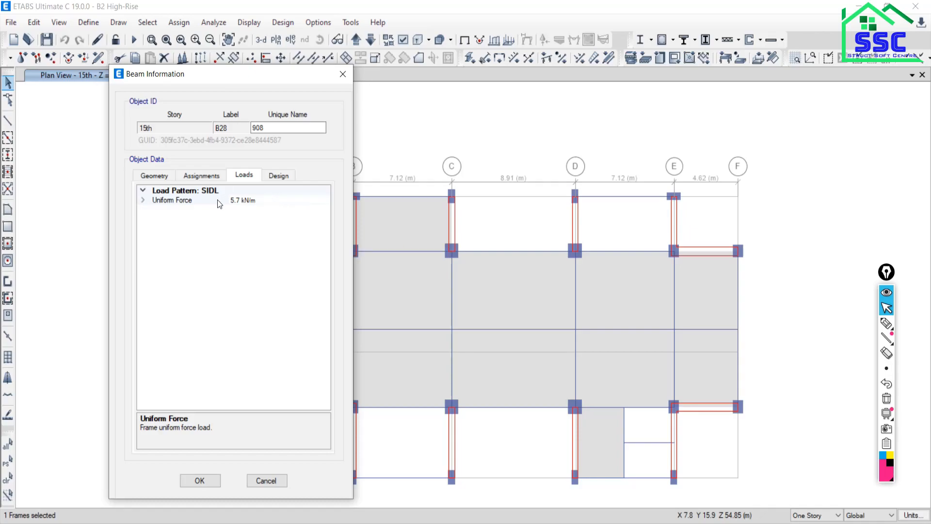
click(287, 176)
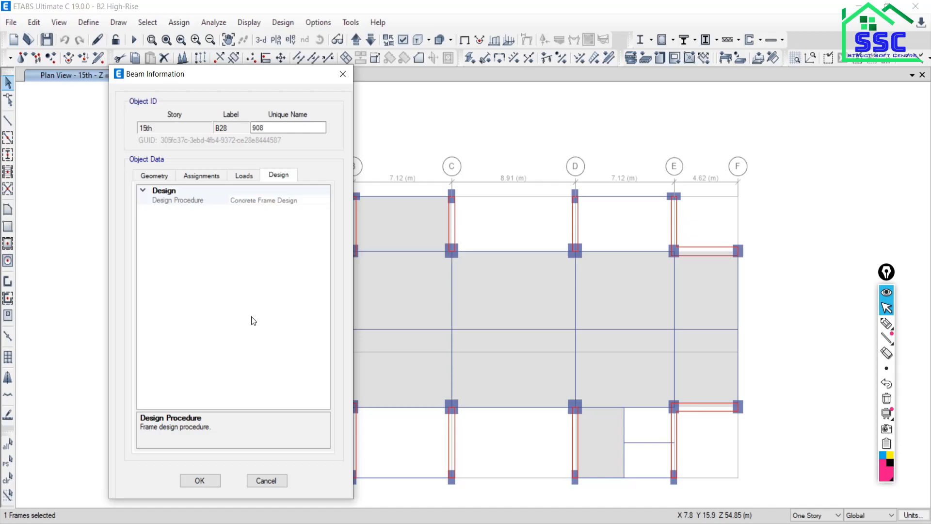
click(199, 480)
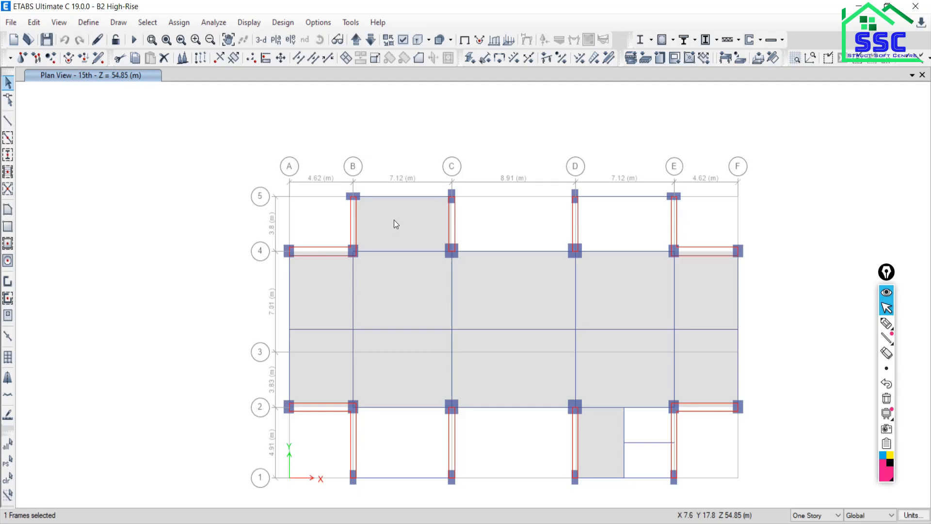
View the geometry of the slab between grids B-C and 4-5, and sketch its outline, edges and corners with the screen pen
right_click(395, 238)
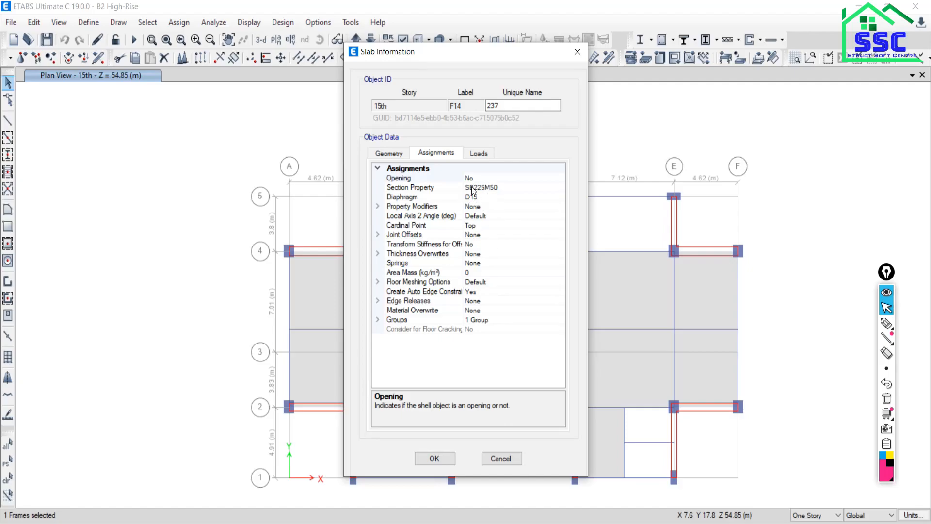
click(385, 152)
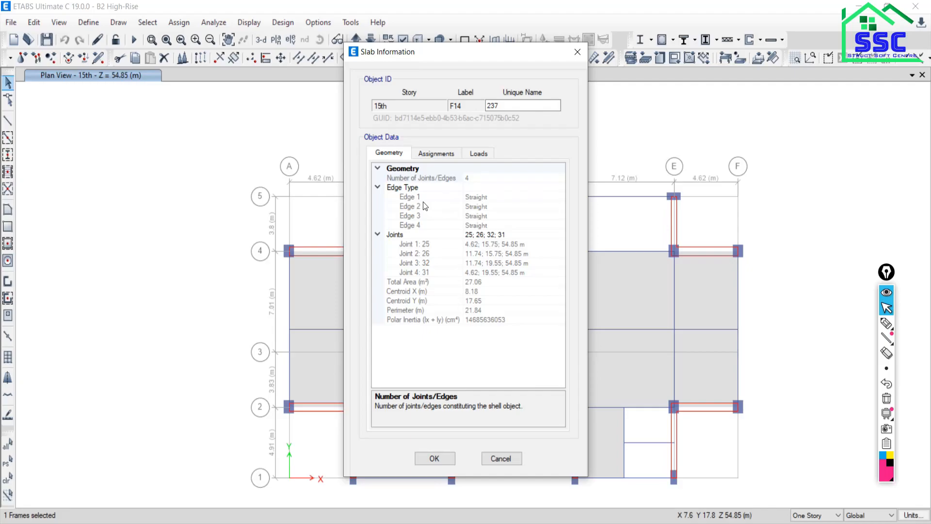
click(886, 323)
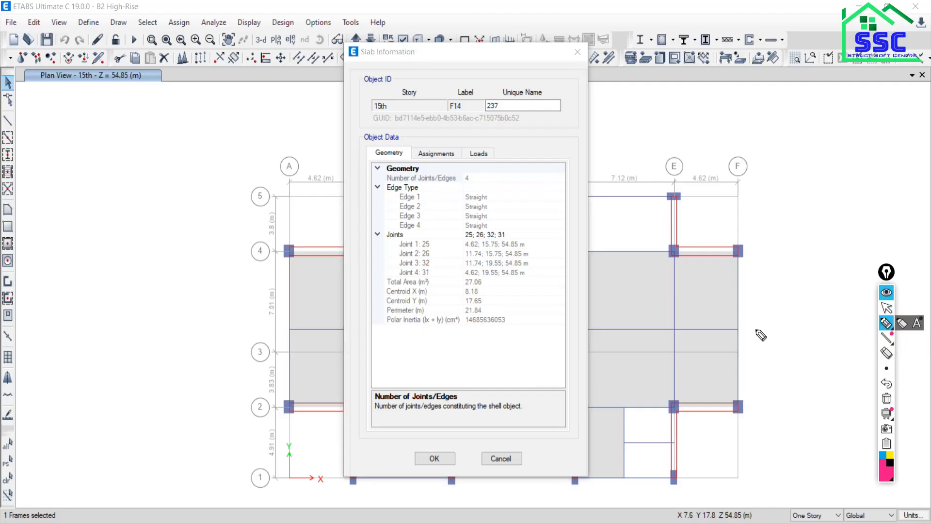
mouse_move(104, 137)
mouse_down()
mouse_move(102, 223)
mouse_move(226, 227)
mouse_move(225, 155)
mouse_move(104, 140)
mouse_move(157, 118)
mouse_up()
drag(170, 207, 136, 262)
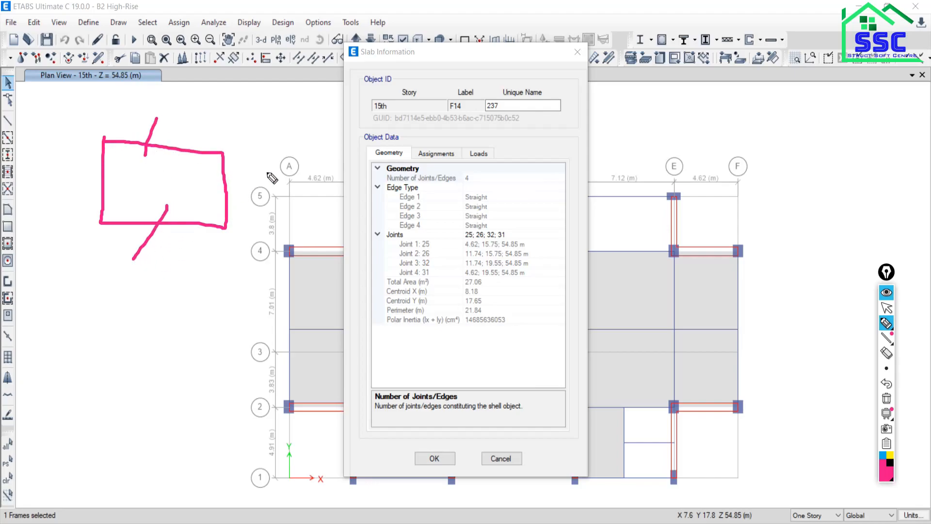
drag(241, 178, 190, 194)
drag(119, 169, 69, 179)
mouse_move(110, 115)
mouse_down()
mouse_move(85, 153)
mouse_move(102, 127)
mouse_up()
drag(213, 139, 236, 131)
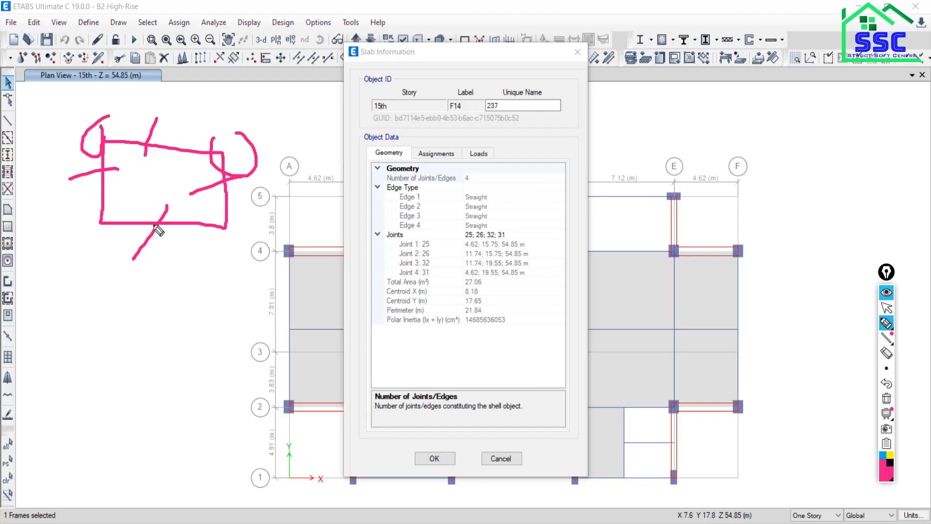
drag(102, 205, 115, 200)
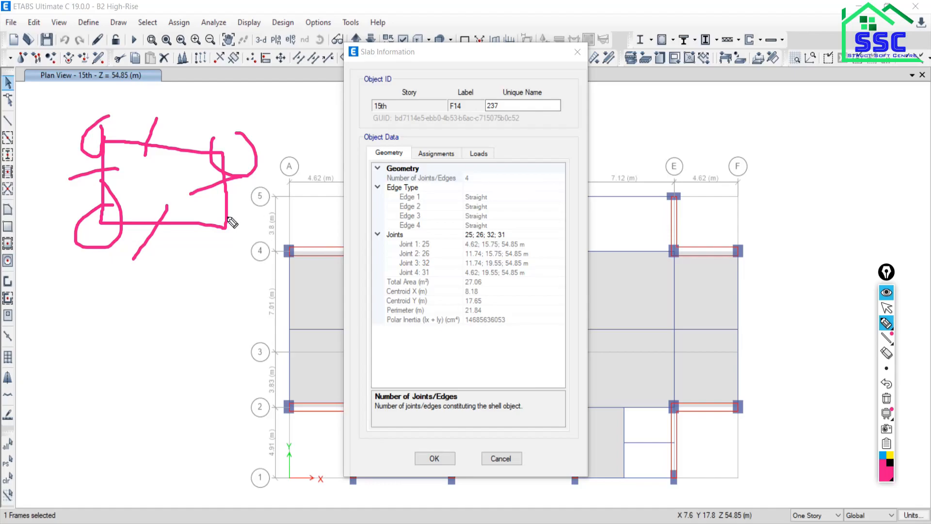
Retrace the sides of the sketched slab and mark the four edge type entries in the slab geometry
drag(44, 241, 2, 284)
drag(226, 216, 229, 222)
mouse_move(458, 185)
mouse_down()
mouse_move(442, 208)
mouse_move(456, 196)
mouse_move(447, 227)
mouse_up()
drag(226, 161, 222, 228)
drag(104, 152, 109, 215)
drag(107, 144, 238, 149)
drag(508, 189, 510, 195)
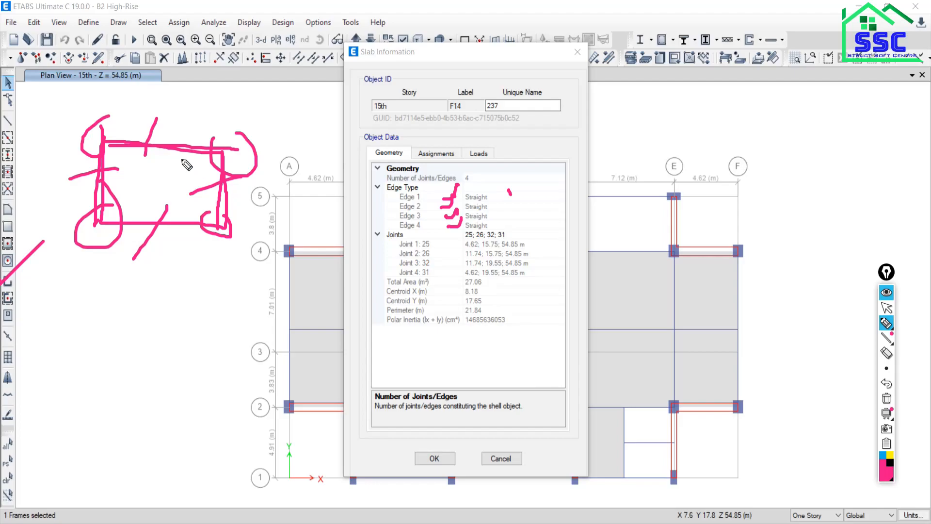
Mark the slab's joint list and total area, clear the pen marks and show the slab's assignments
drag(207, 145, 223, 168)
drag(435, 241, 436, 274)
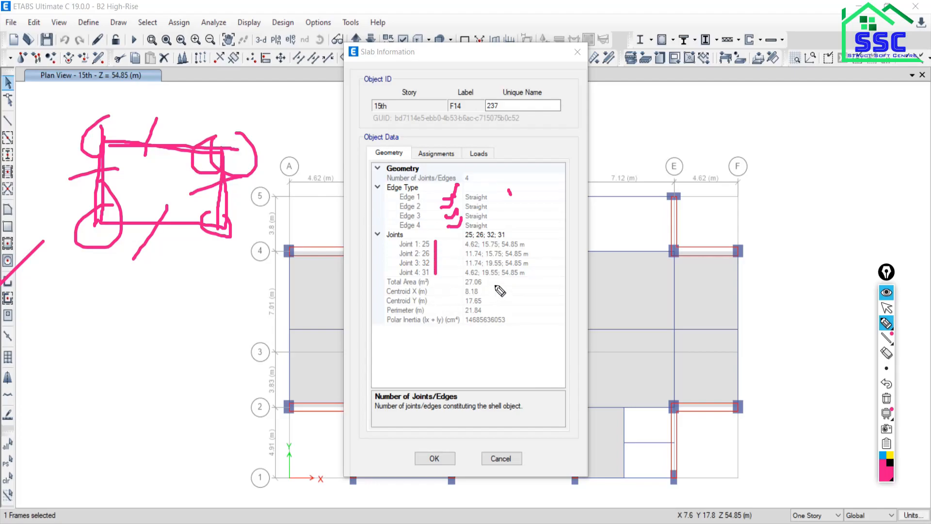
drag(492, 281, 514, 274)
click(887, 398)
click(887, 309)
click(451, 153)
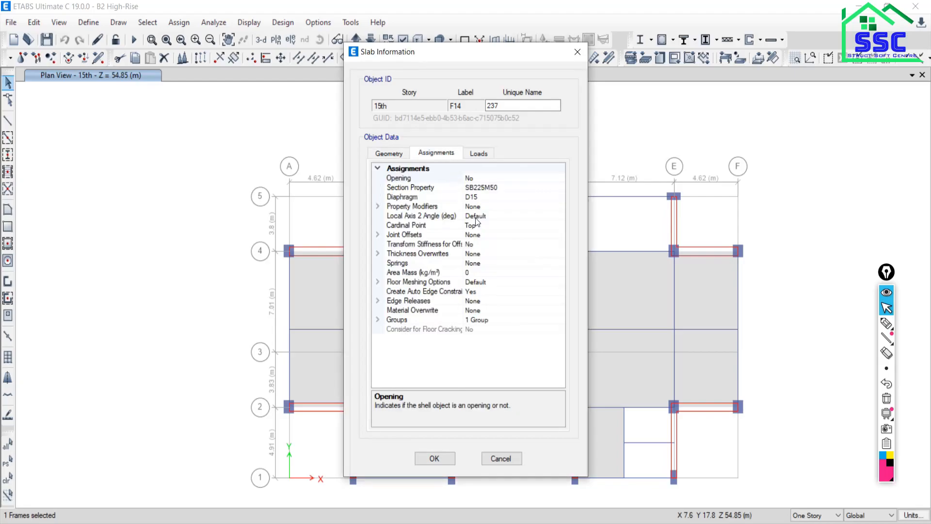
Review the Live and SIDL load patterns assigned to slab F14 on the 15th story, then close its information without changes
click(479, 153)
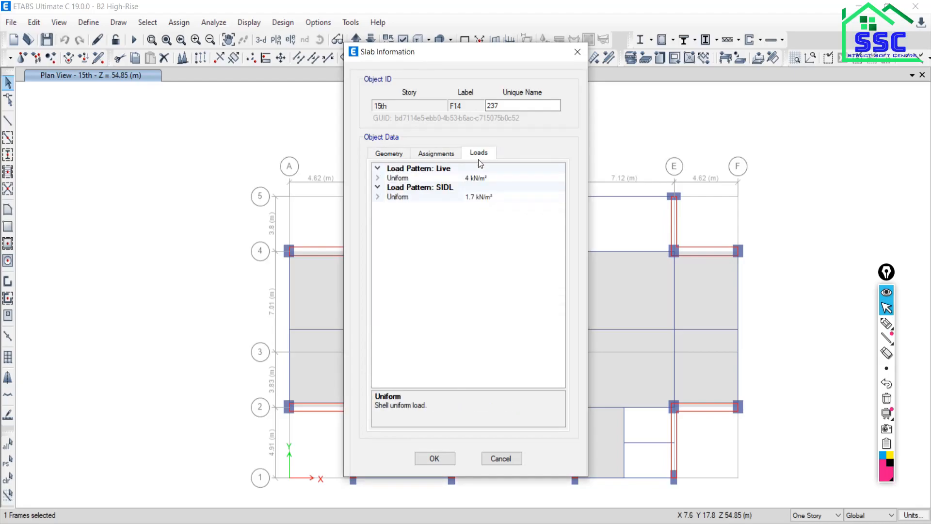
click(438, 170)
click(444, 190)
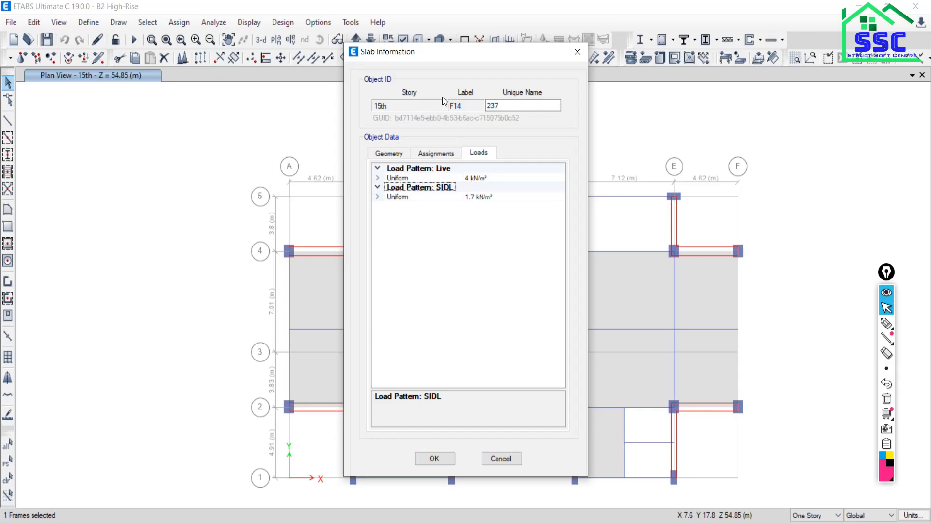
drag(474, 64, 137, 22)
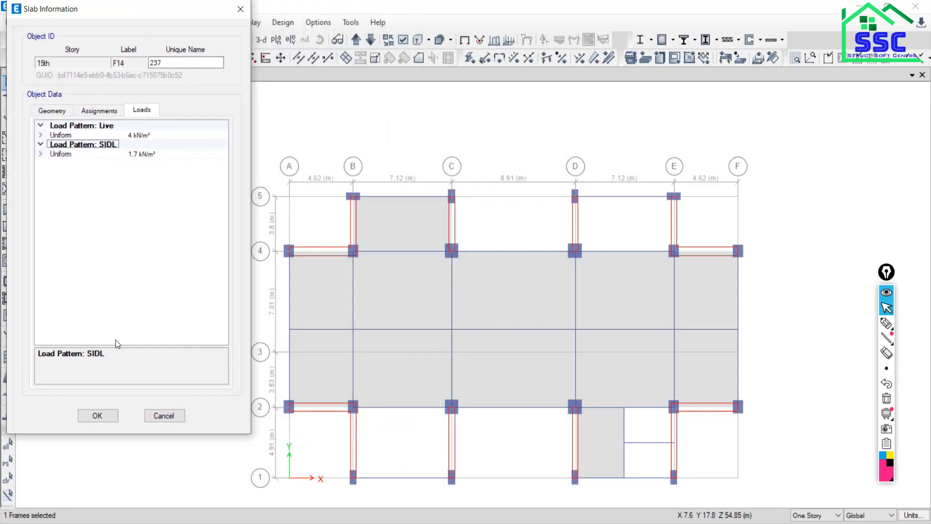
click(157, 417)
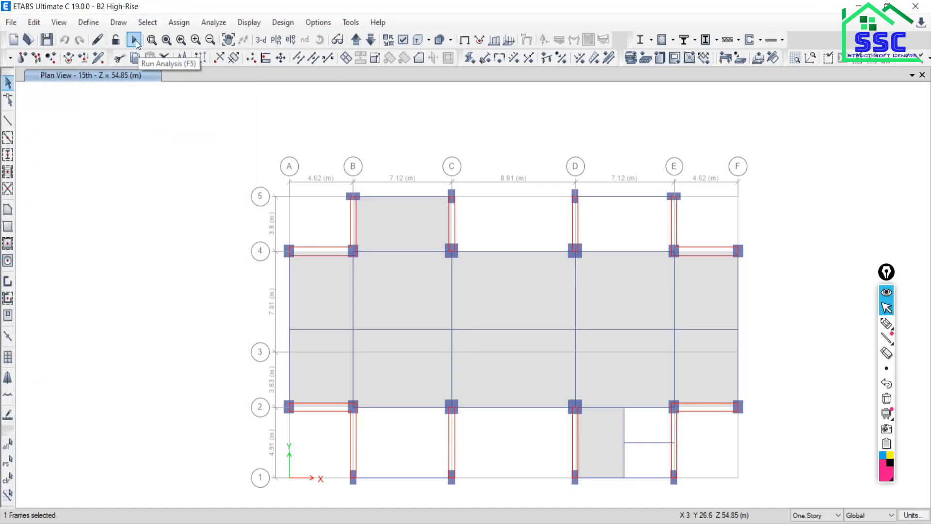
Run the analysis of the building model and consult the IMPORTANT COMMANDS PDF in Nitro Pro while it computes
click(136, 42)
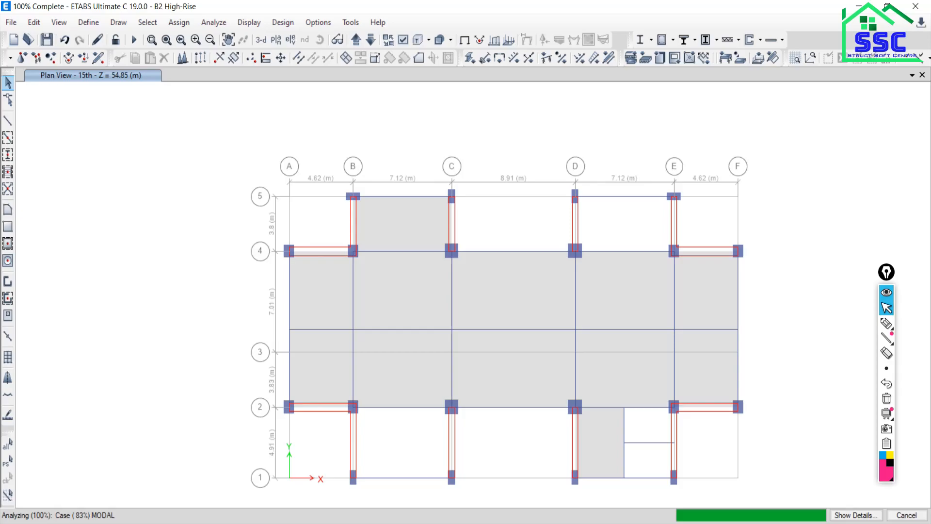
key(alt+Tab)
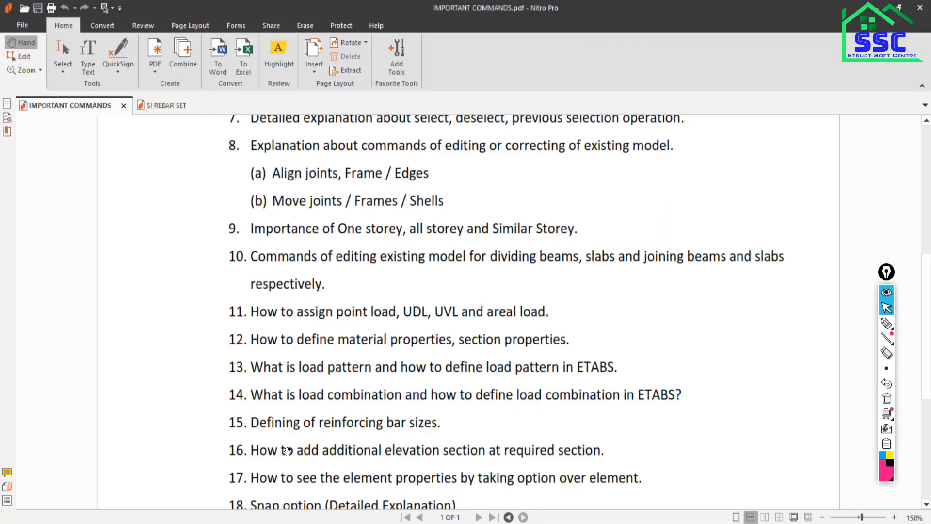
scroll(412, 458, down, 1)
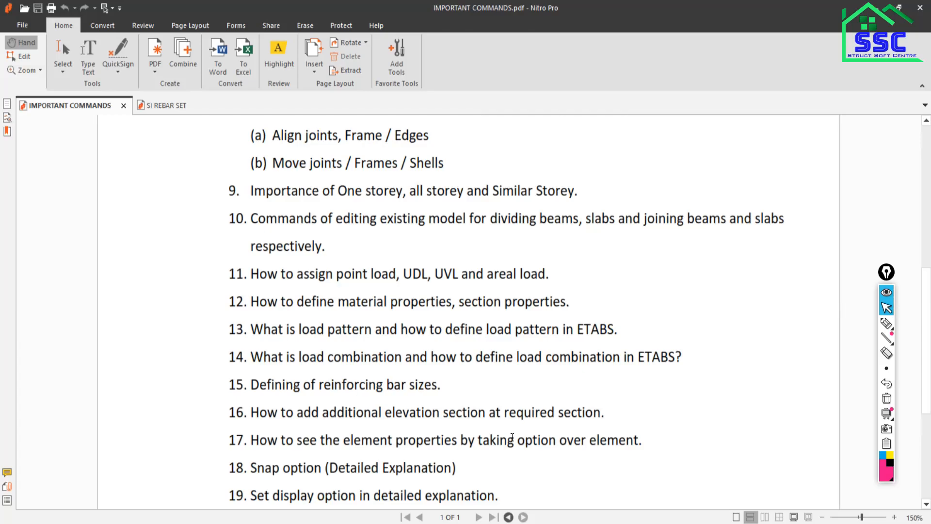
key(alt+Tab)
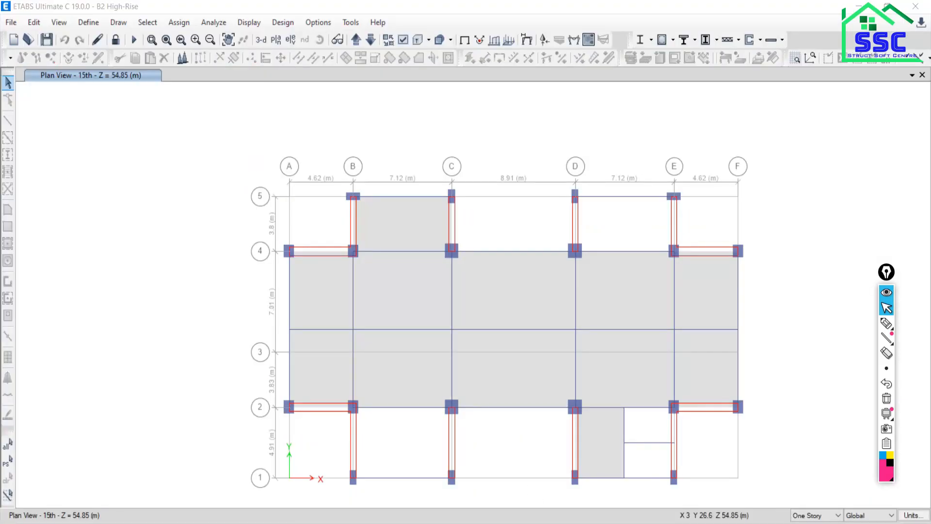
key(alt+Tab)
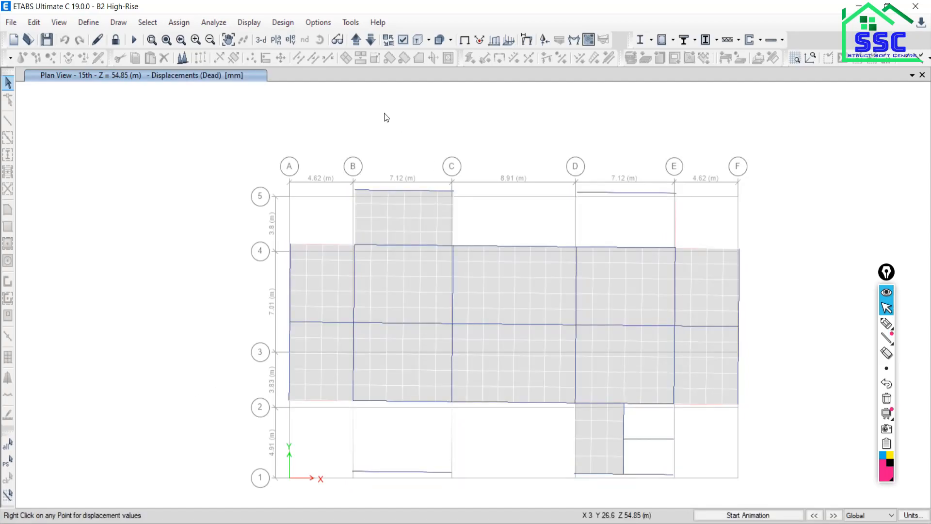
Return to the undeformed shape and display the frames' Shear 2-2 force diagram for load combination 101
click(466, 40)
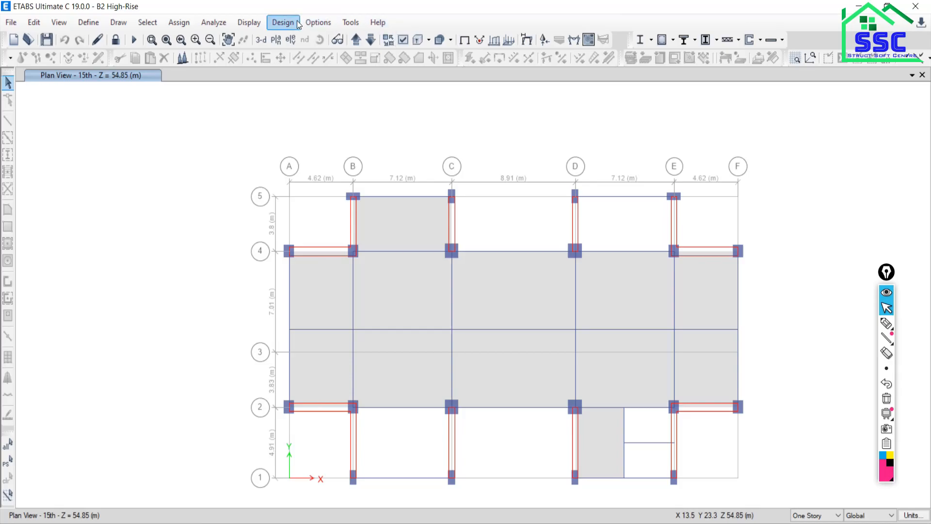
click(248, 22)
mouse_move(291, 95)
click(473, 135)
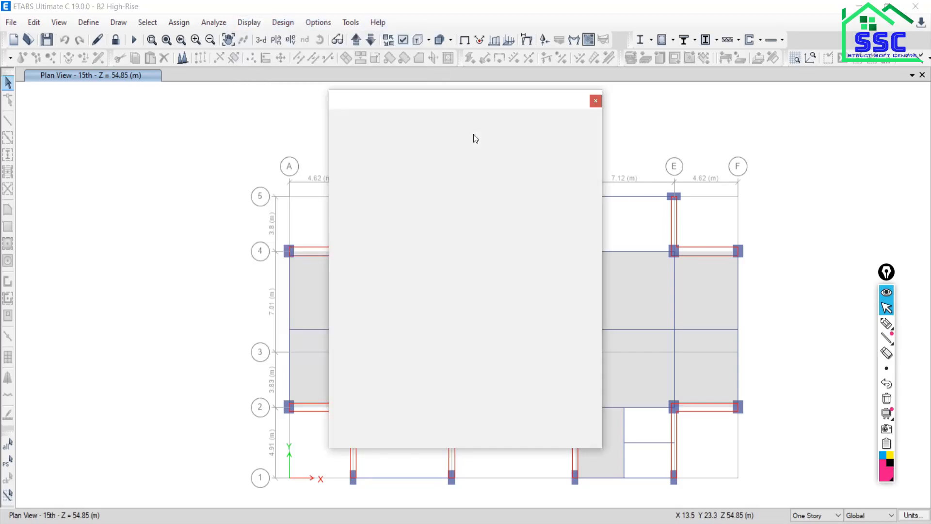
click(393, 215)
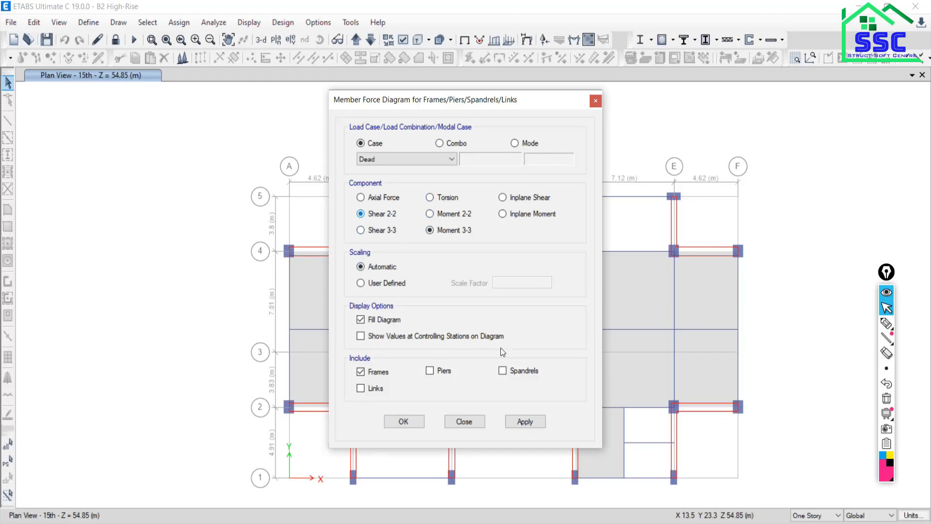
click(438, 144)
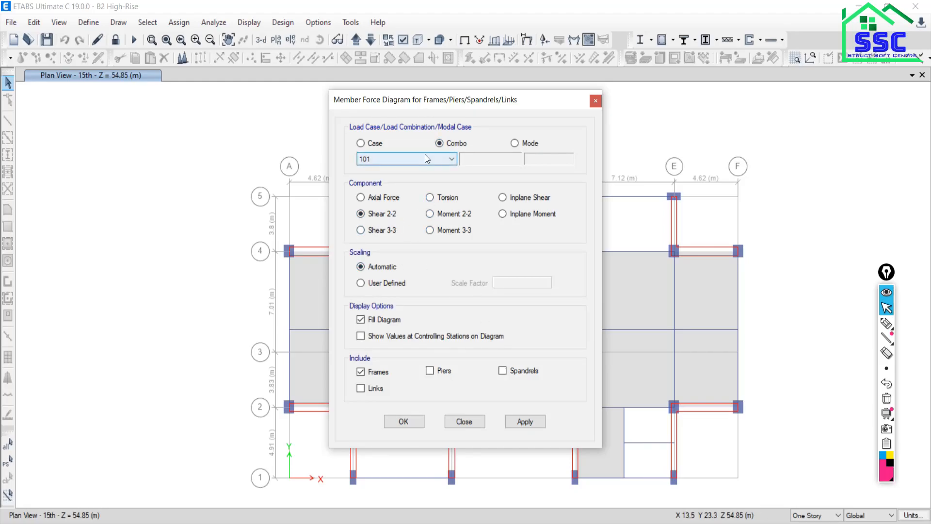
click(525, 422)
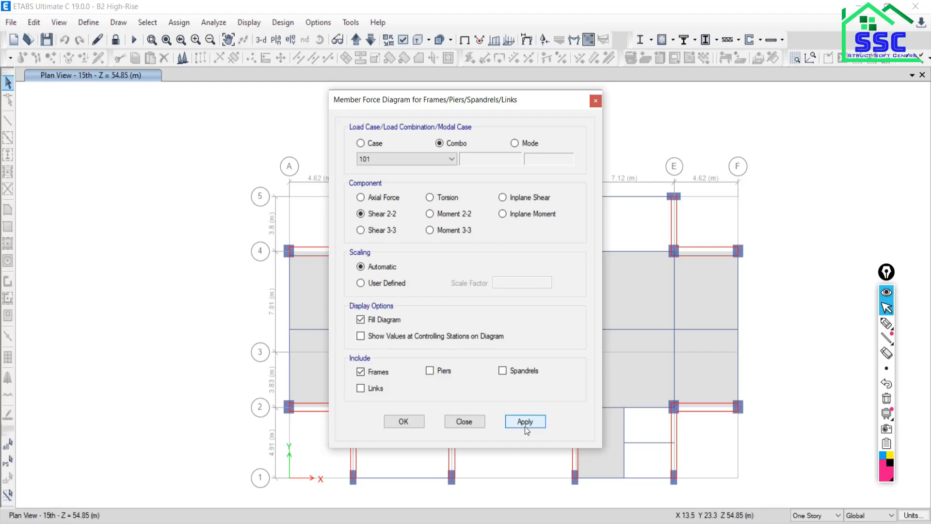
click(463, 422)
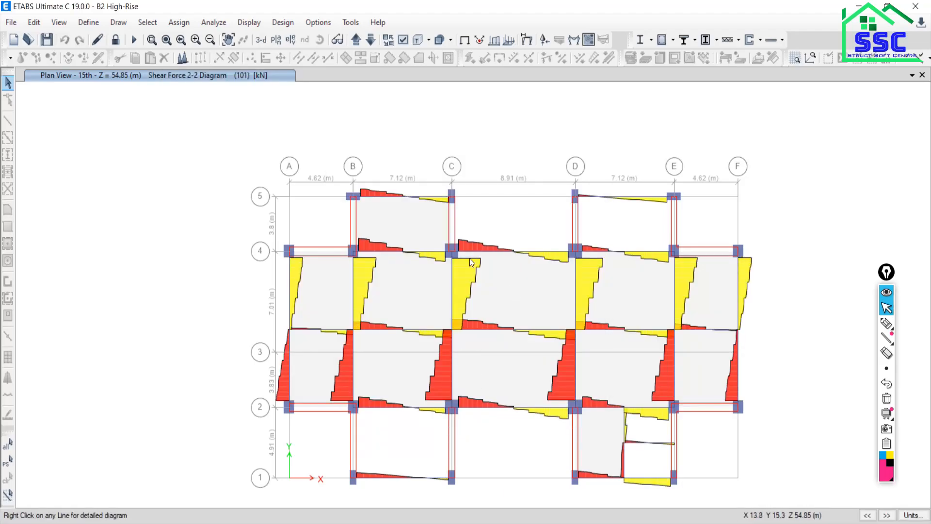
Inspect the detailed shear, moment and deflection diagrams of the beam on grid 4 between grids C and D
mouse_move(520, 252)
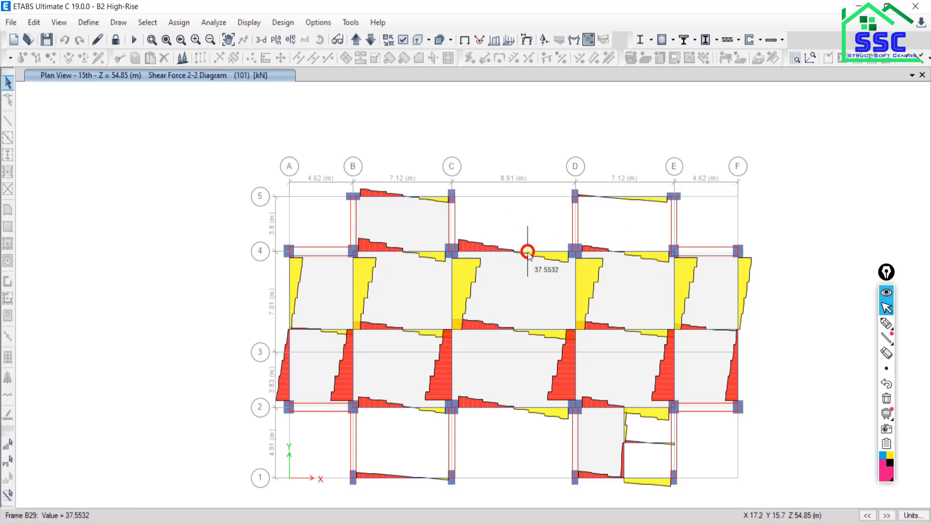
right_click(529, 256)
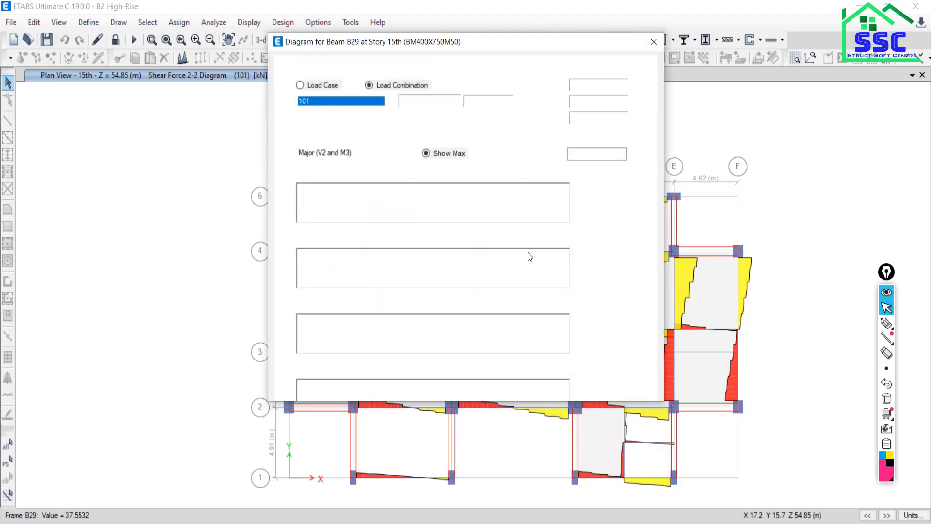
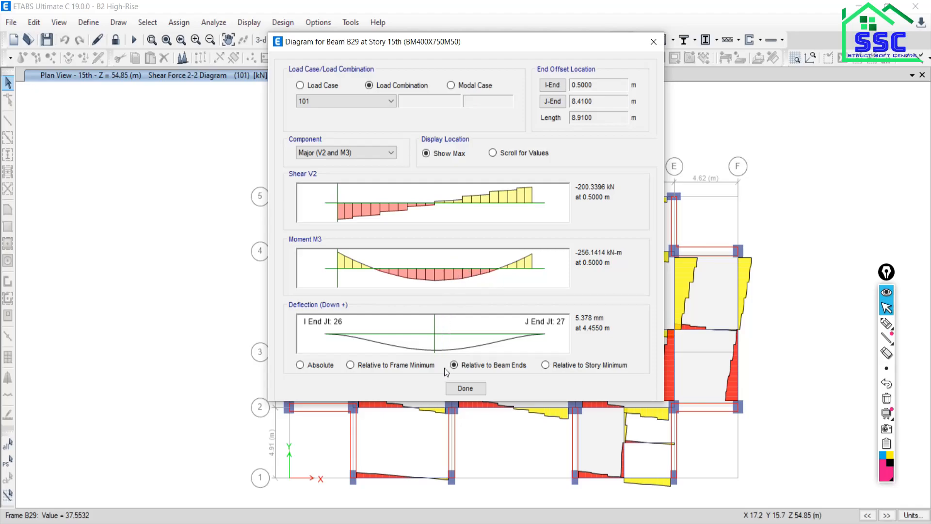
click(473, 390)
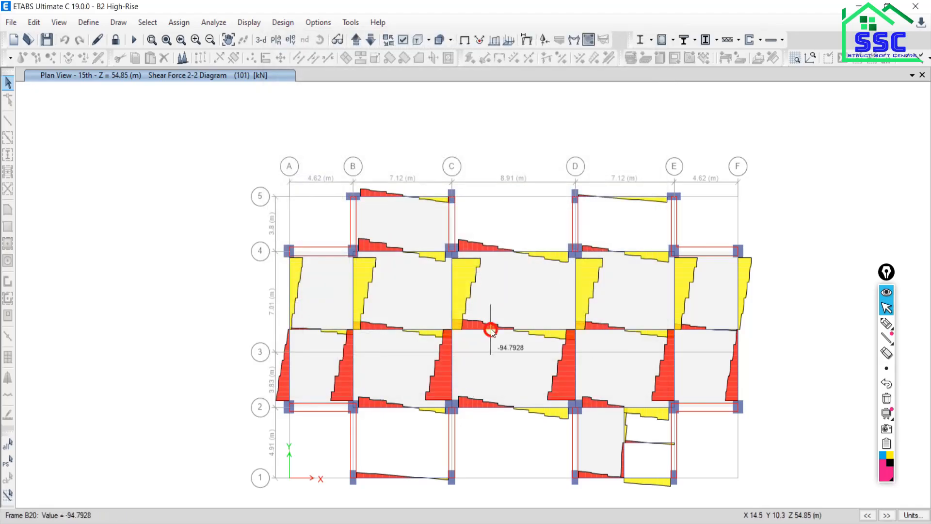
Select all beams in the model by object type
click(147, 23)
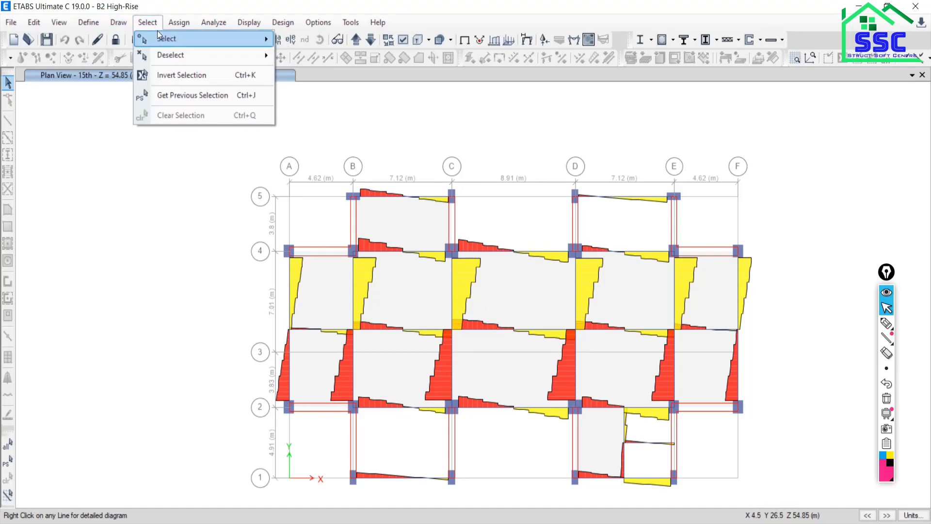
mouse_move(162, 39)
click(320, 131)
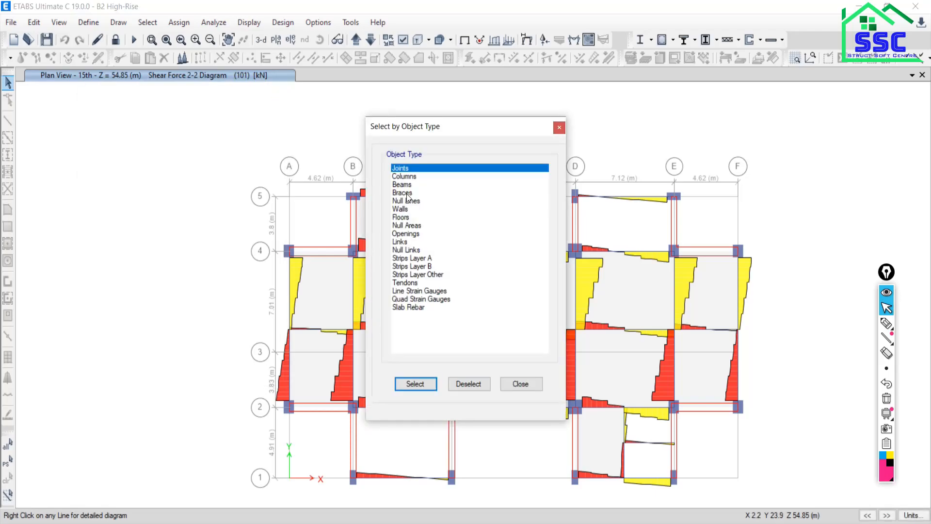
click(411, 183)
click(468, 384)
click(520, 383)
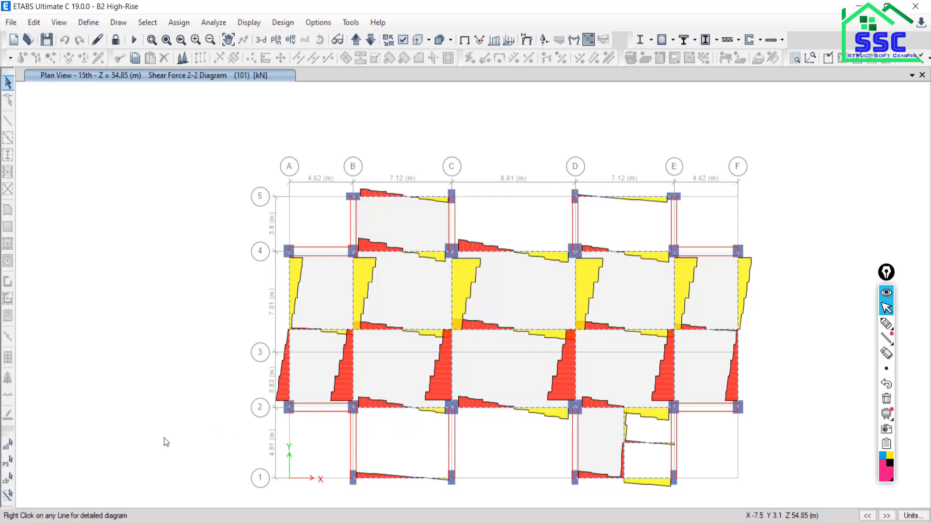
Deselect the objects on every story from the 25th down to Basement 02, keeping only the 26th-story beams selected
click(149, 27)
mouse_move(162, 61)
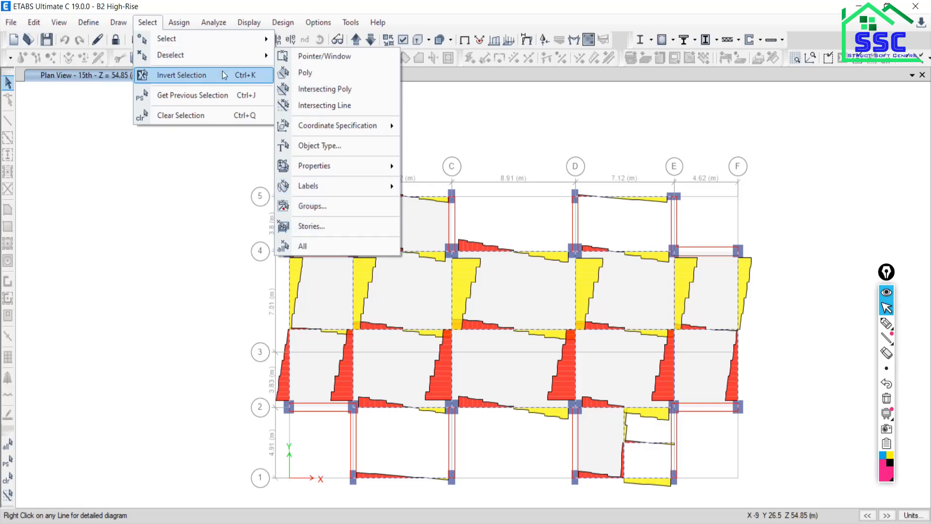
click(337, 228)
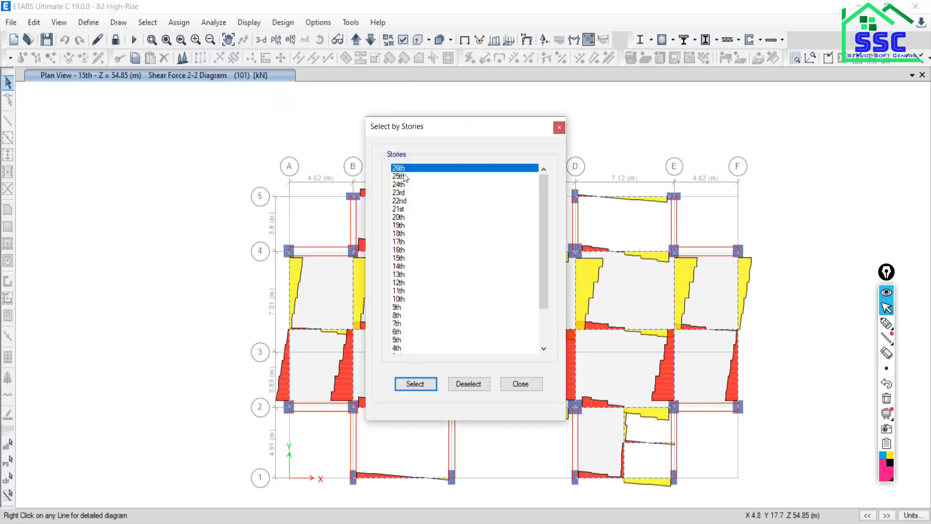
drag(401, 177, 408, 395)
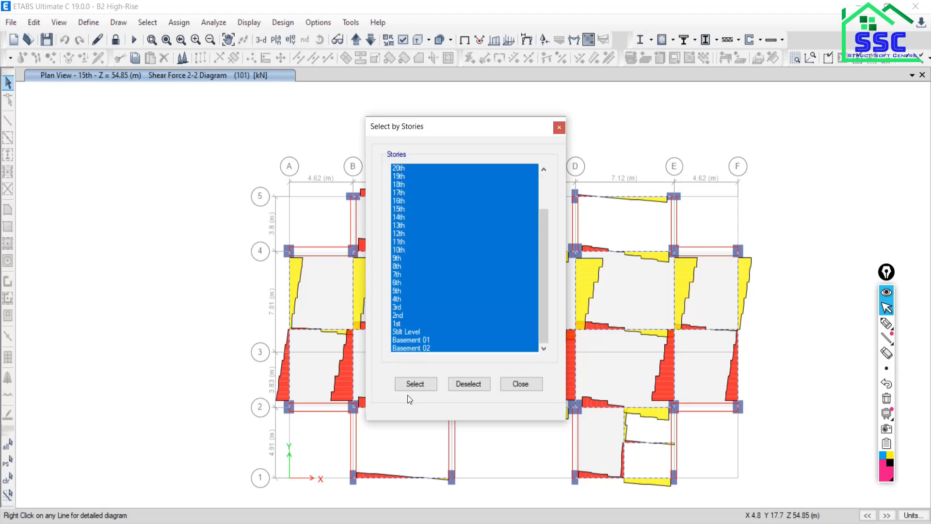
click(468, 384)
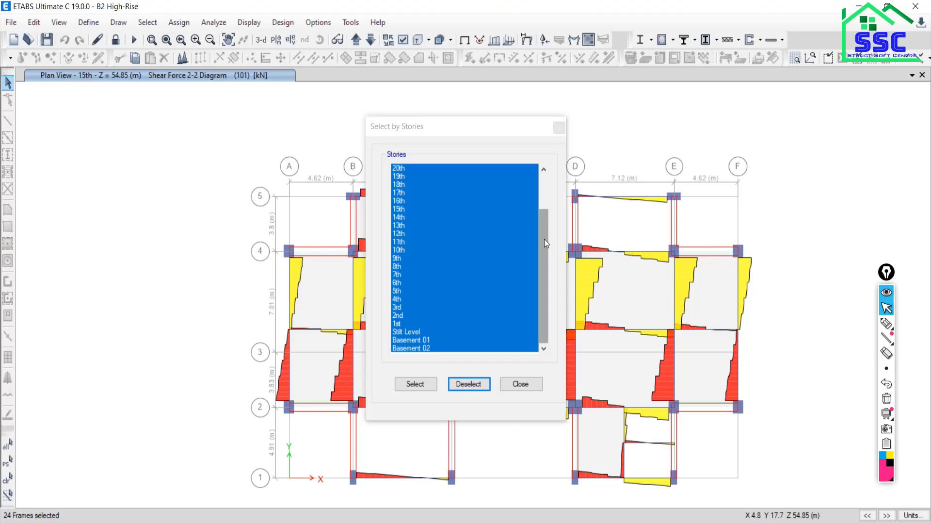
drag(547, 244, 544, 158)
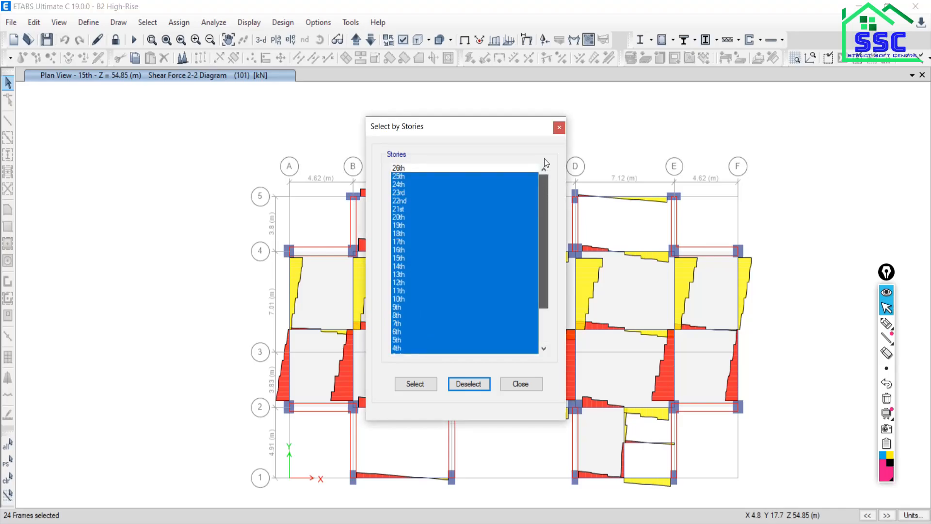
click(405, 167)
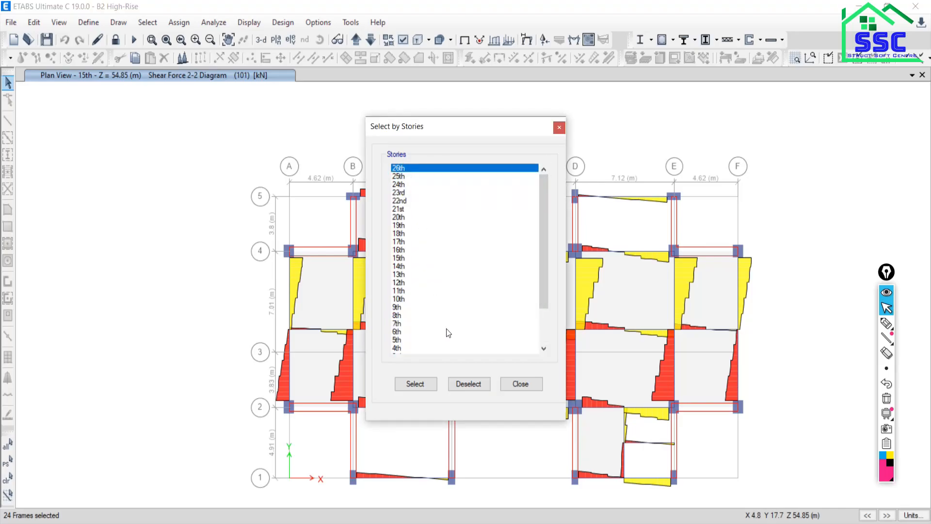
click(514, 385)
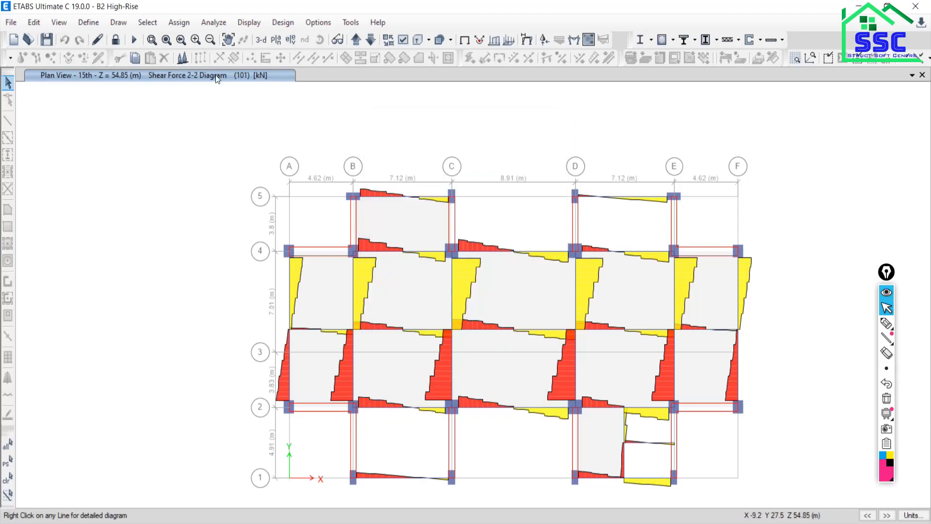
Show the 26th story in plan view and run the concrete frame design for the selected beams
click(277, 39)
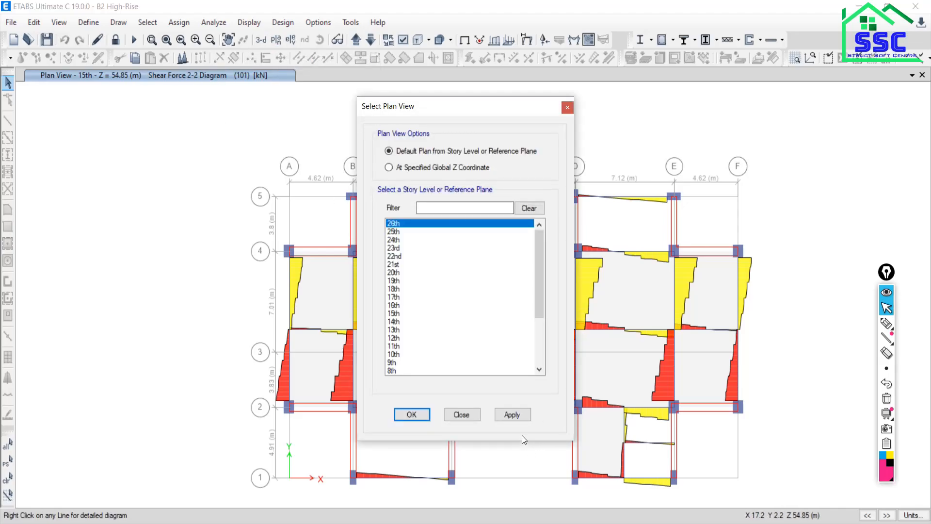
click(519, 416)
click(458, 416)
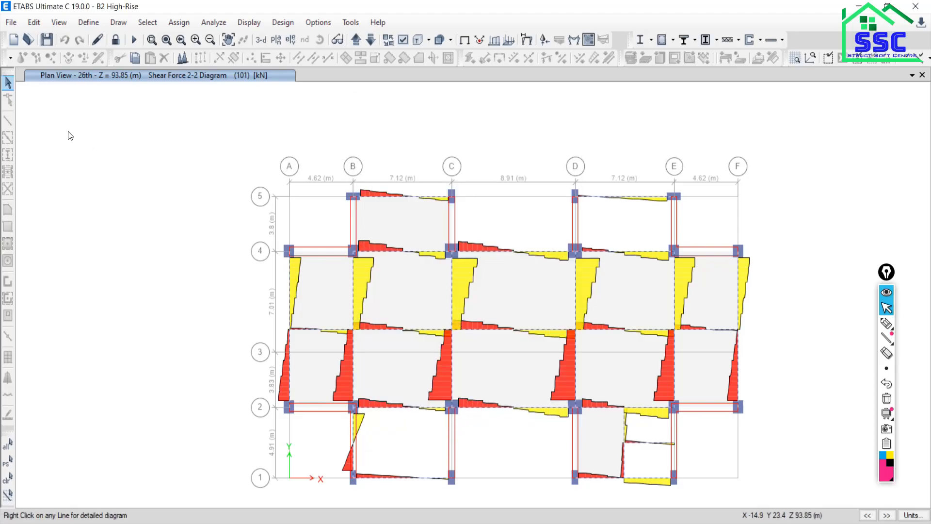
click(662, 40)
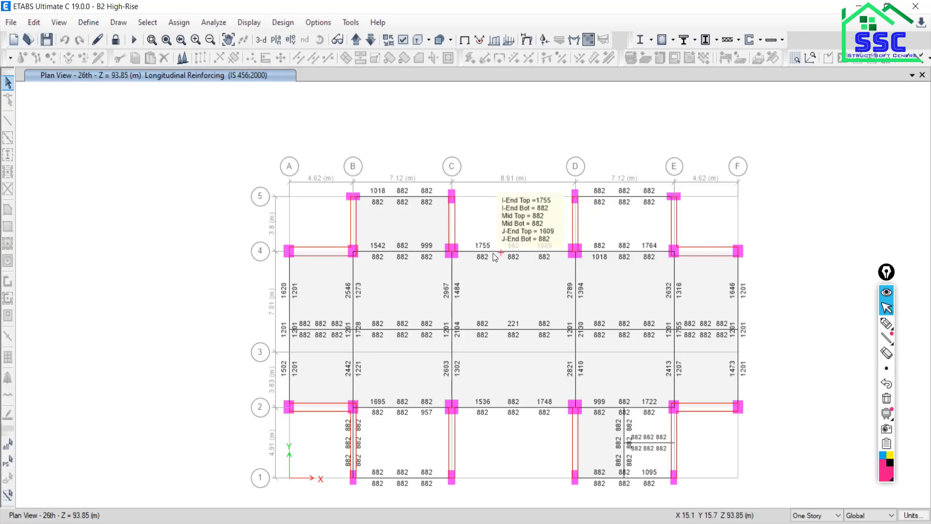
Examine the concrete beam design information for the 26th-story beam on grid 4 between grids C and D
mouse_move(498, 256)
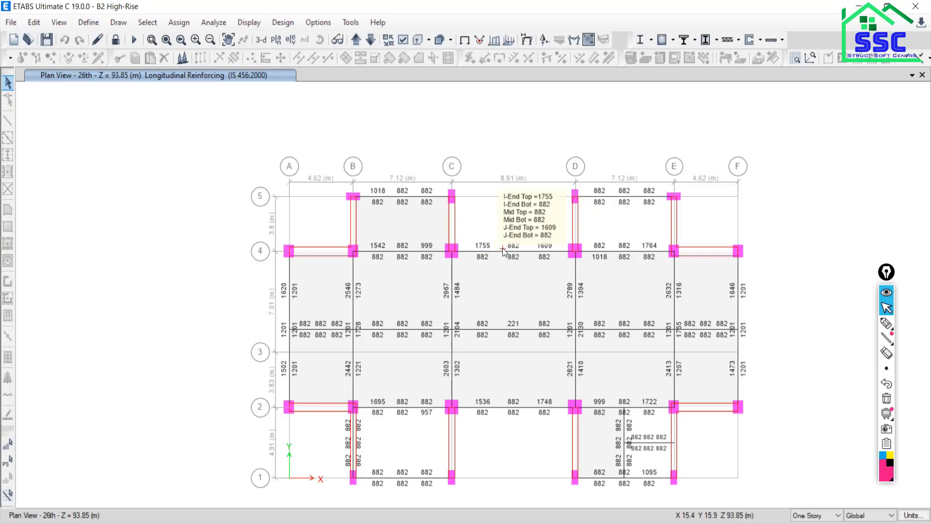
right_click(498, 249)
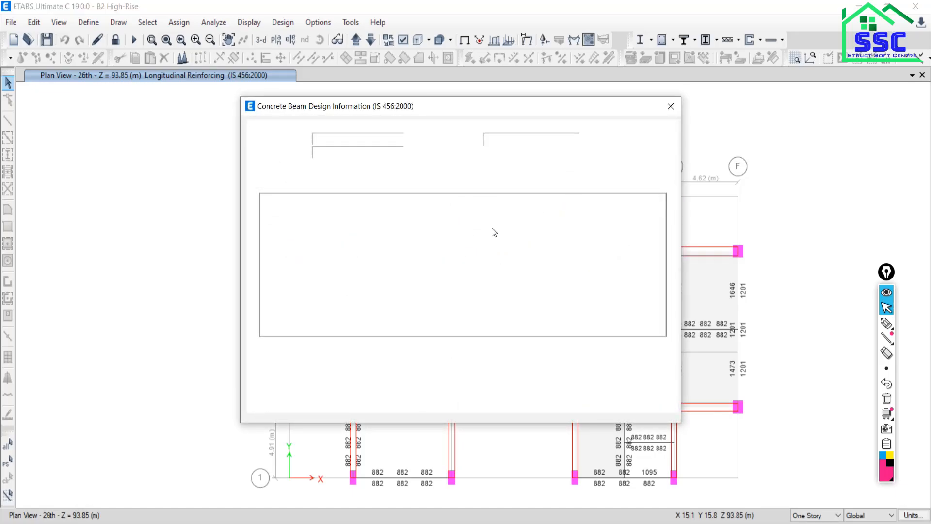
drag(445, 105, 282, 83)
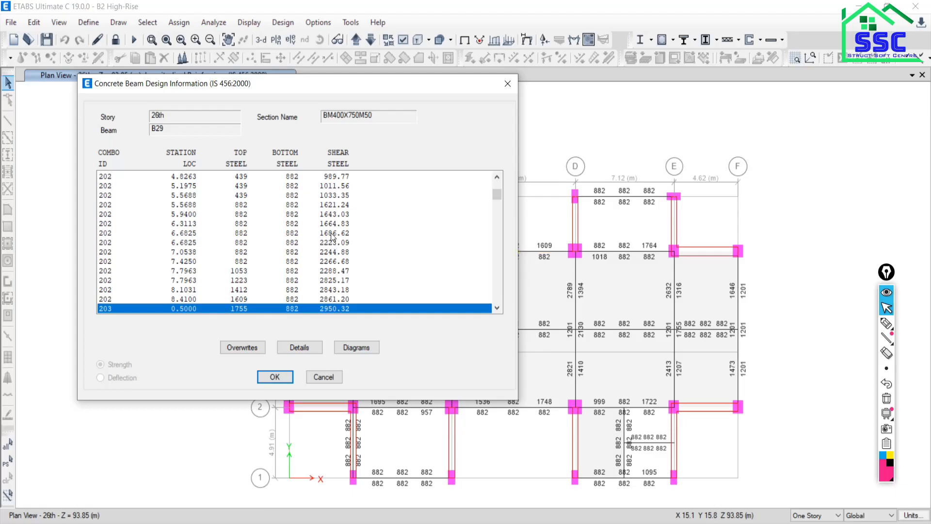
Switch to the IMPORTANT COMMANDS PDF, review its remaining topics, and switch to the untitled ETABS model
click(324, 377)
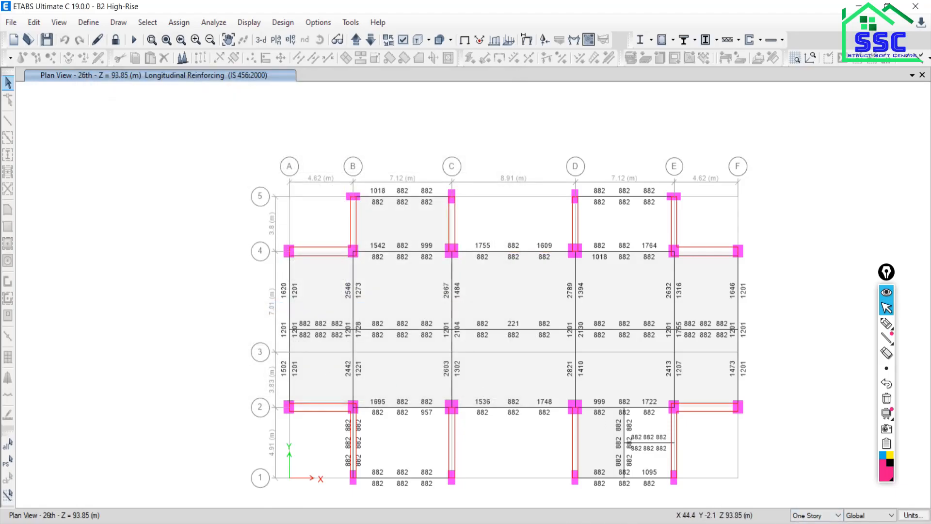
key(alt+Tab)
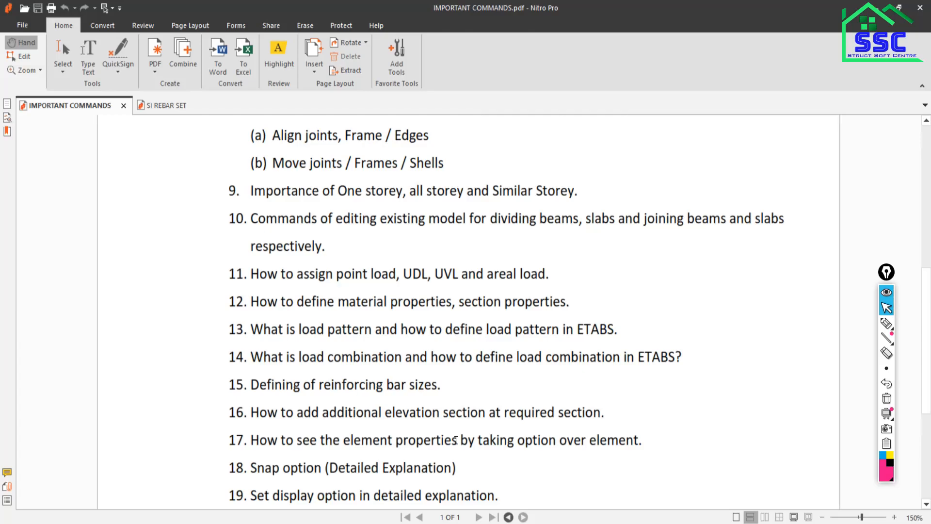
scroll(270, 395, down, 3)
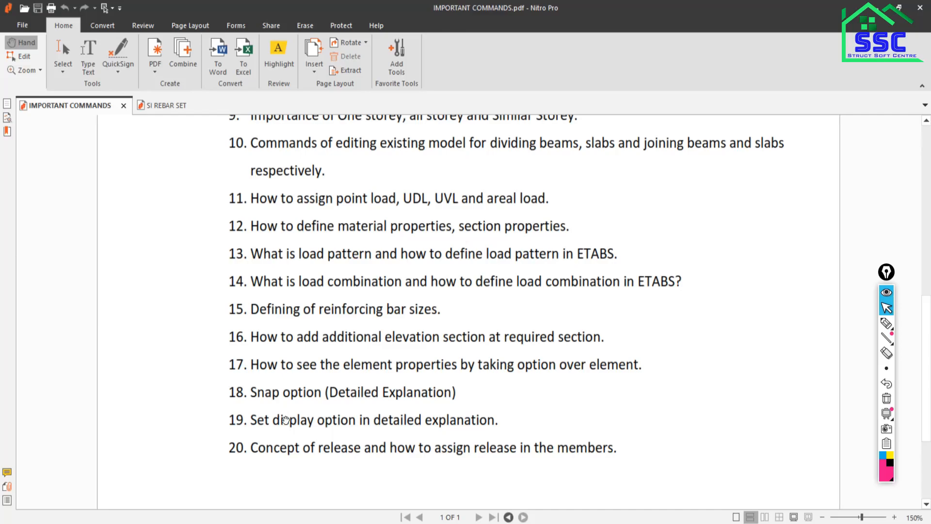
key(alt+Tab)
key(alt+Tab)
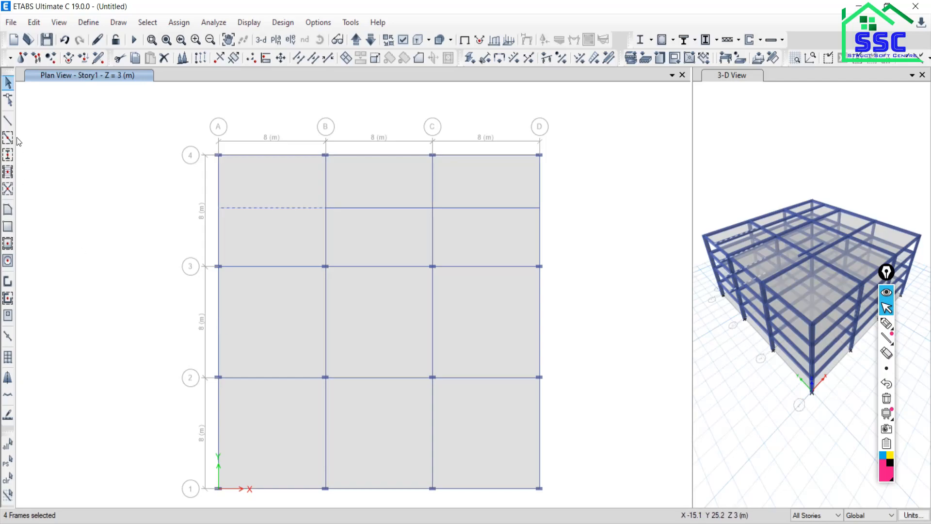
click(8, 120)
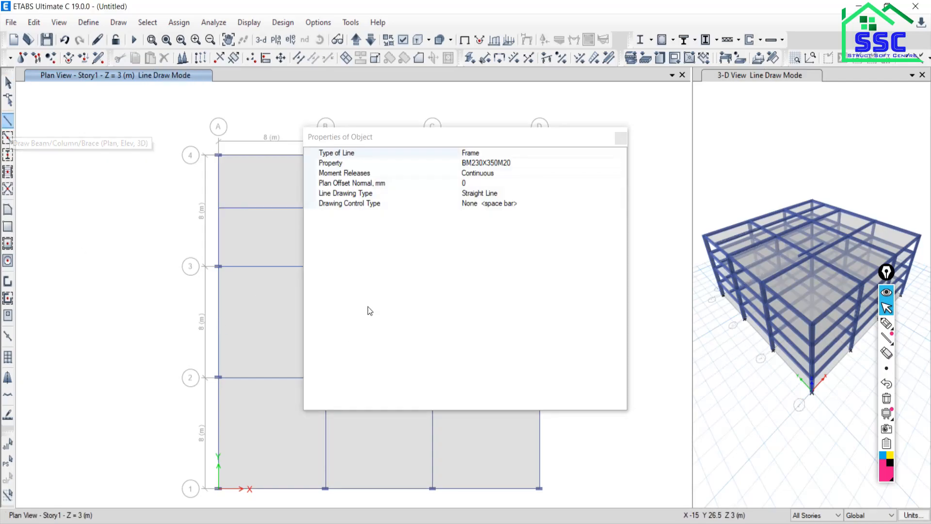
click(617, 141)
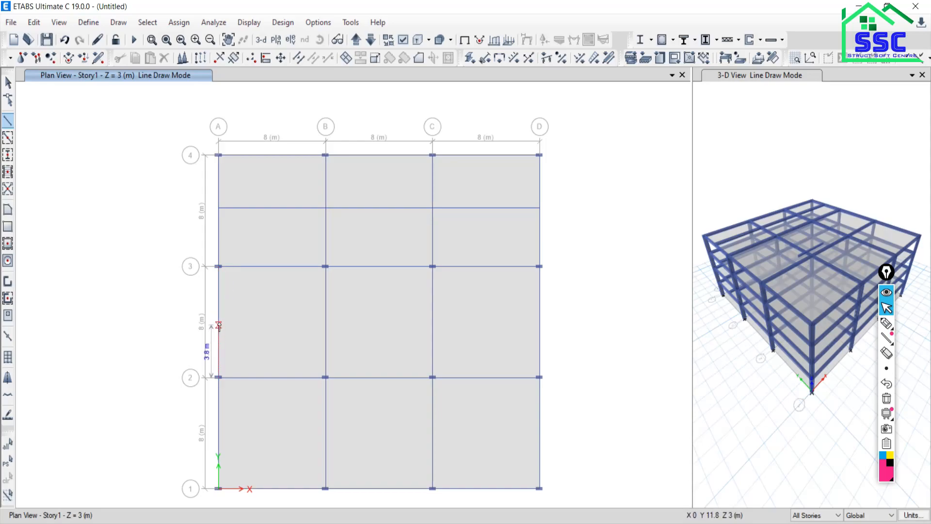
click(11, 88)
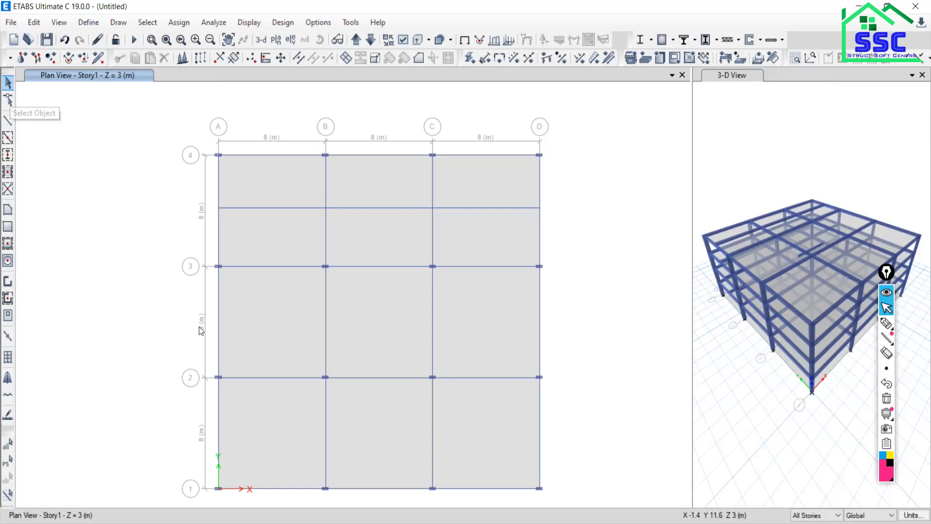
Enable snapping to Line Ends and Midpoints in the snap options
right_click(94, 235)
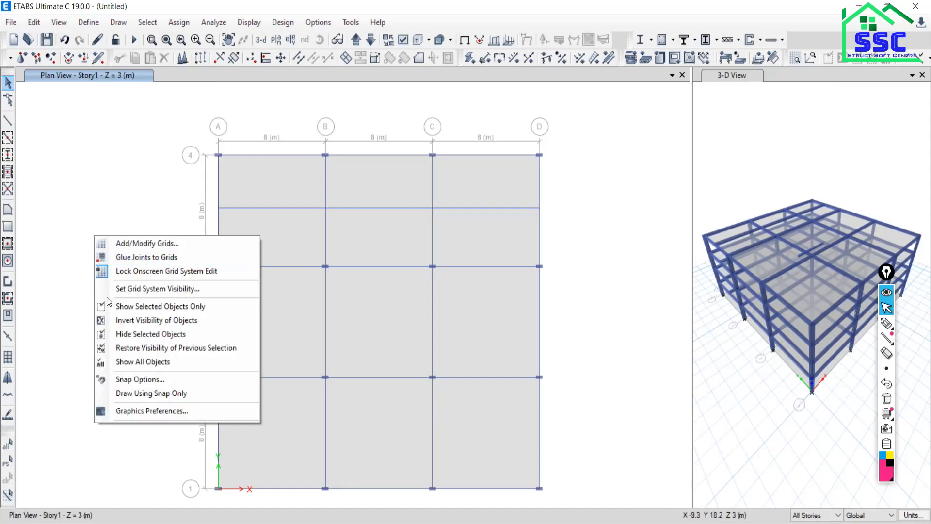
click(115, 380)
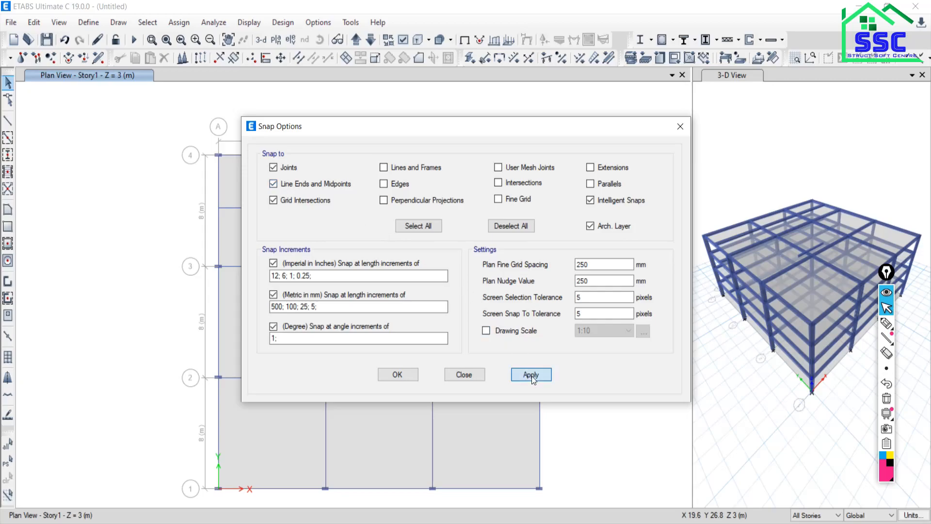
click(464, 376)
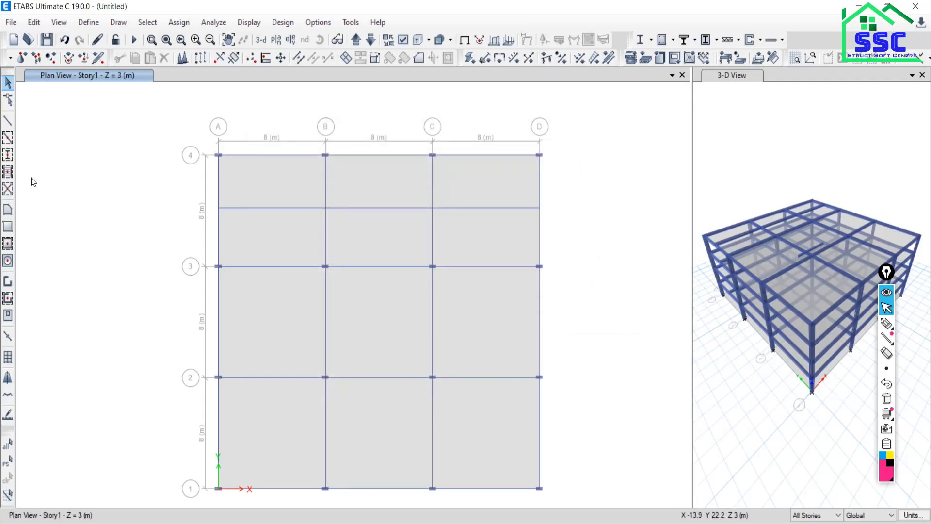
Draw BM230X350M20 beams through the bay midpoints between grids 2 and 3, spanning from grid A through B and C to D
click(8, 120)
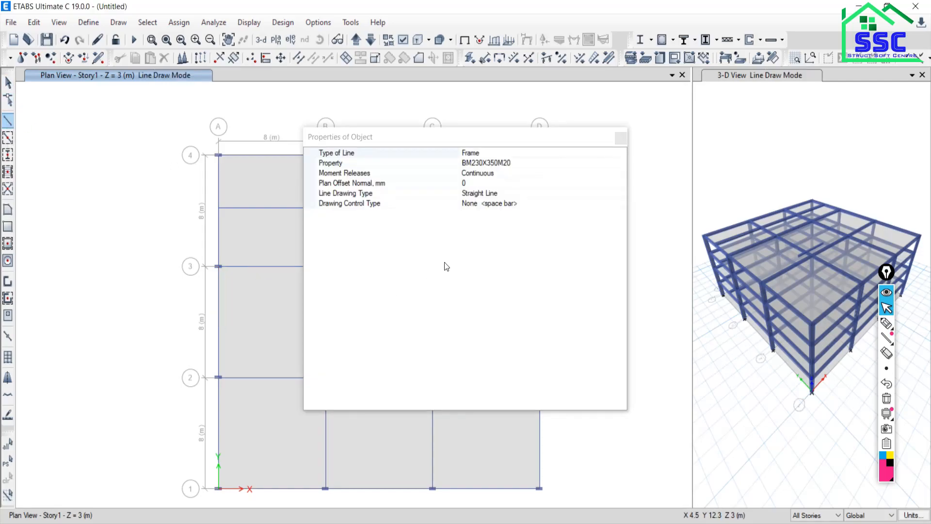
click(621, 139)
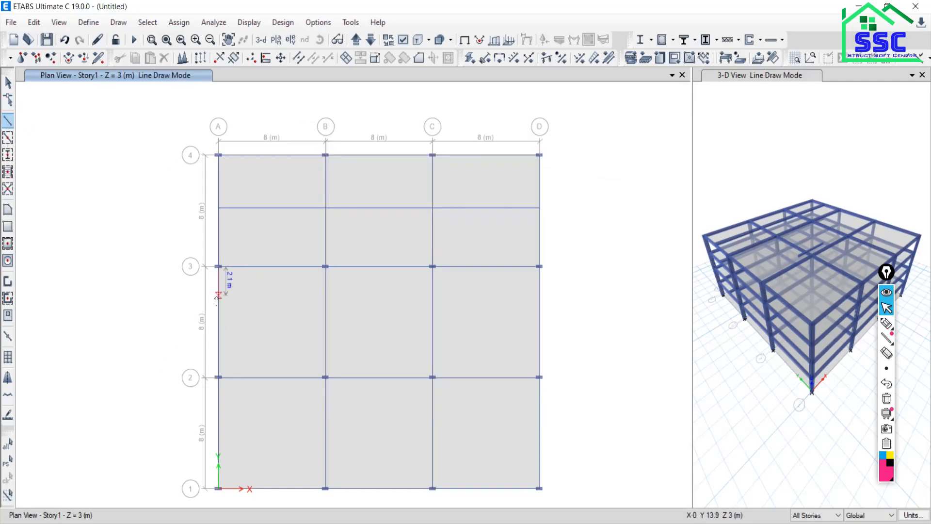
click(218, 322)
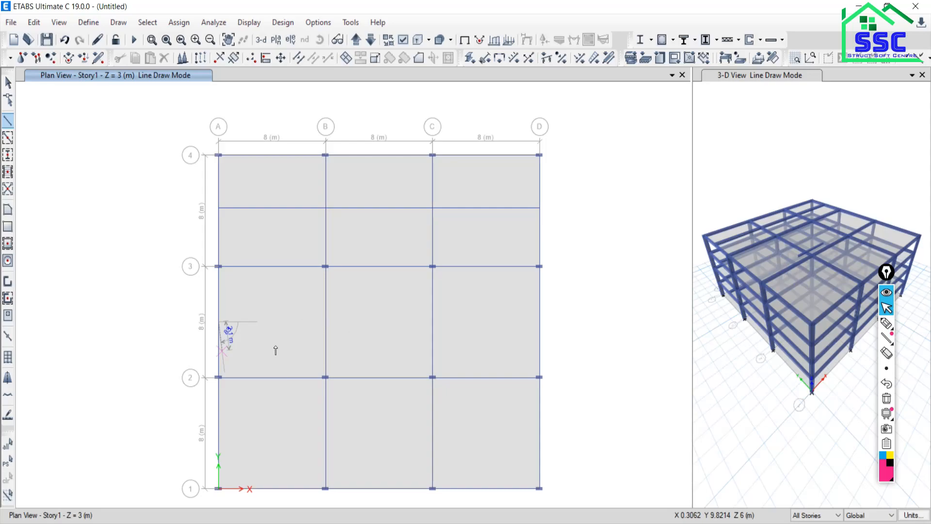
click(325, 322)
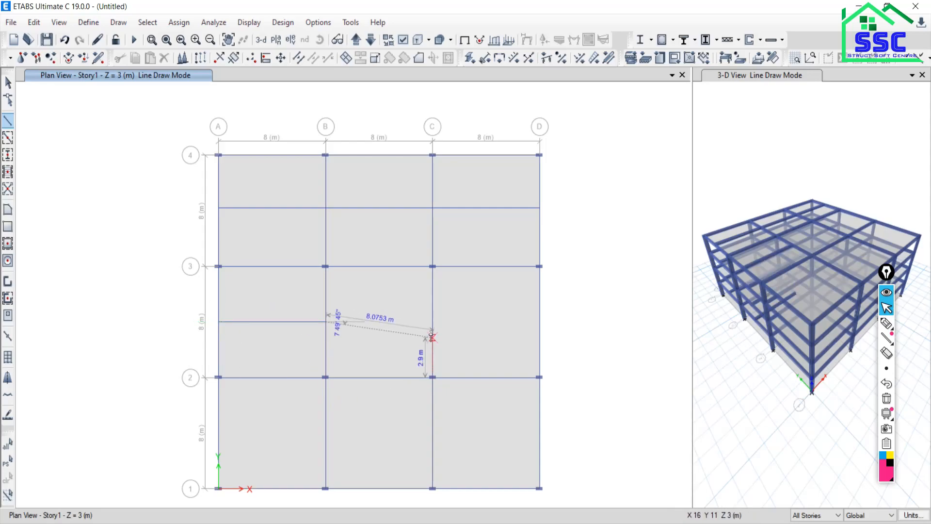
click(432, 322)
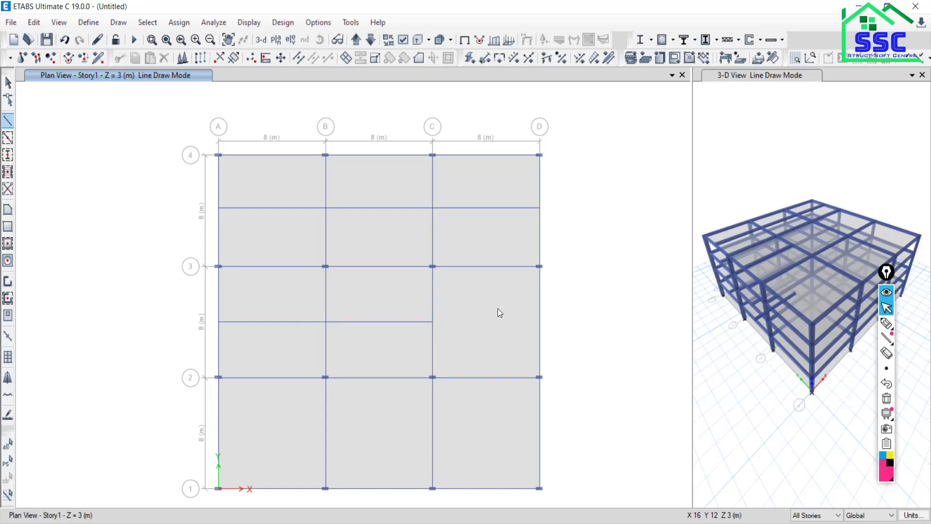
double_click(540, 322)
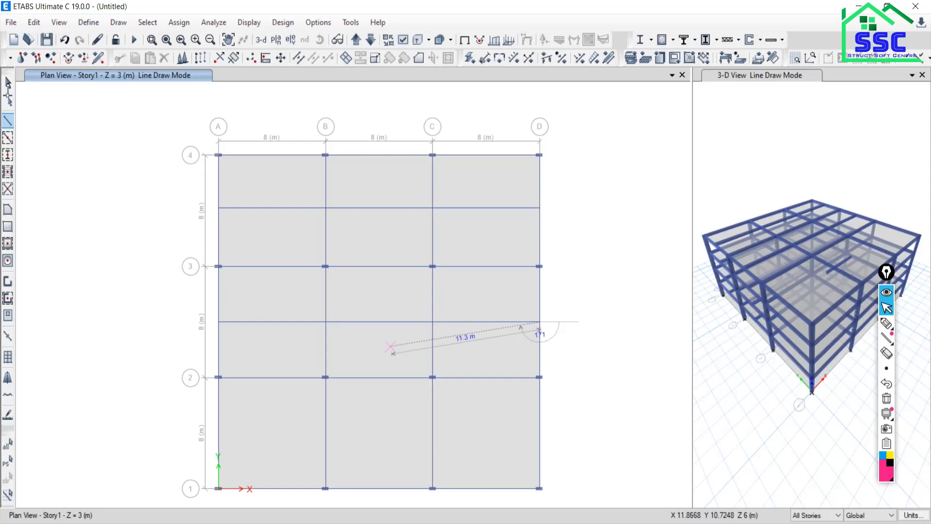
click(7, 85)
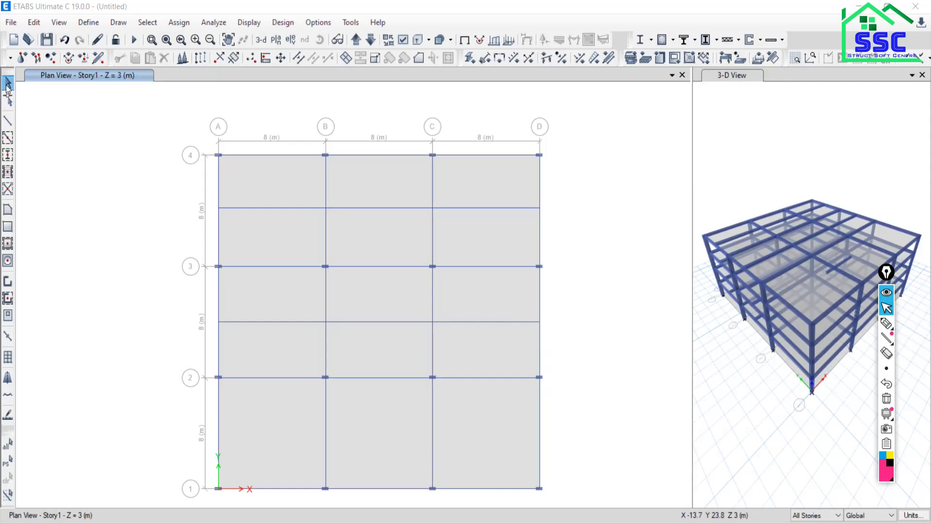
right_click(77, 197)
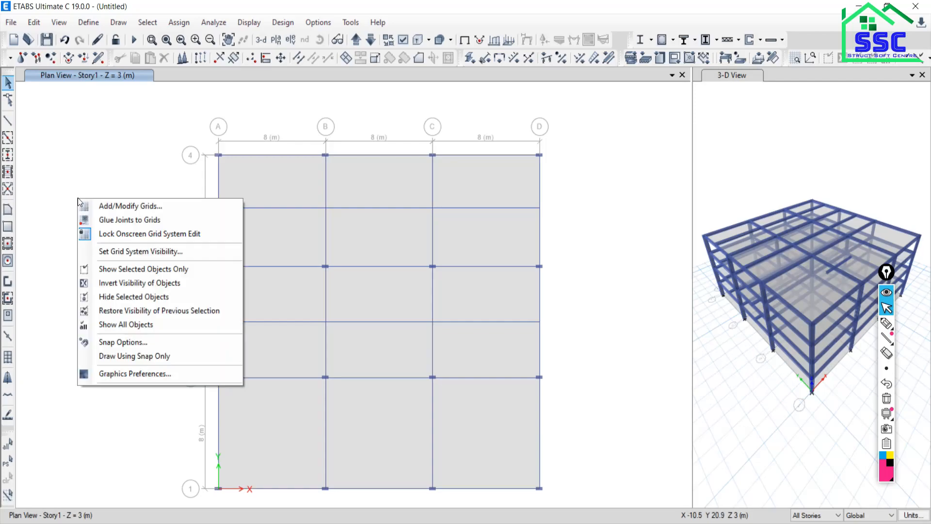
click(111, 342)
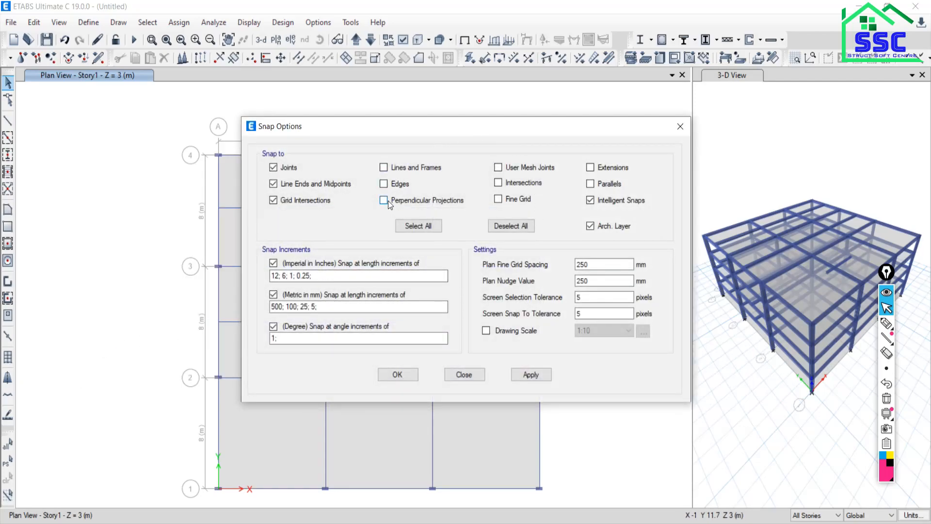
click(679, 127)
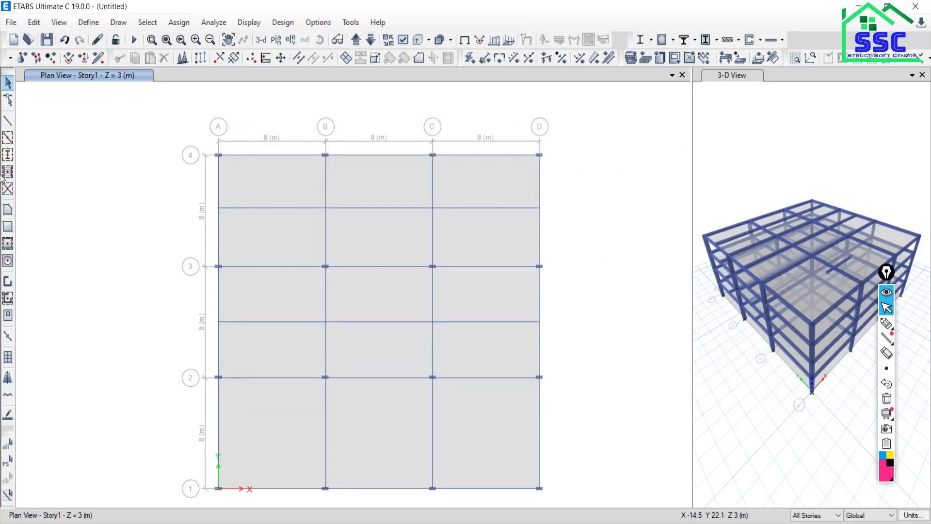
Draw a freestanding BM230X350M20 beam about 19.3 m long, parallel to the Y axis and outside grid A
click(8, 120)
click(71, 186)
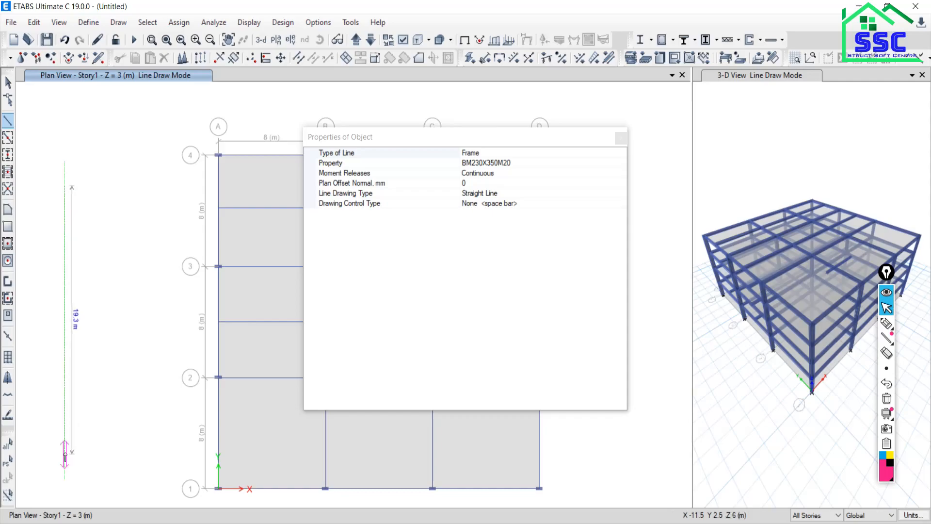
double_click(64, 455)
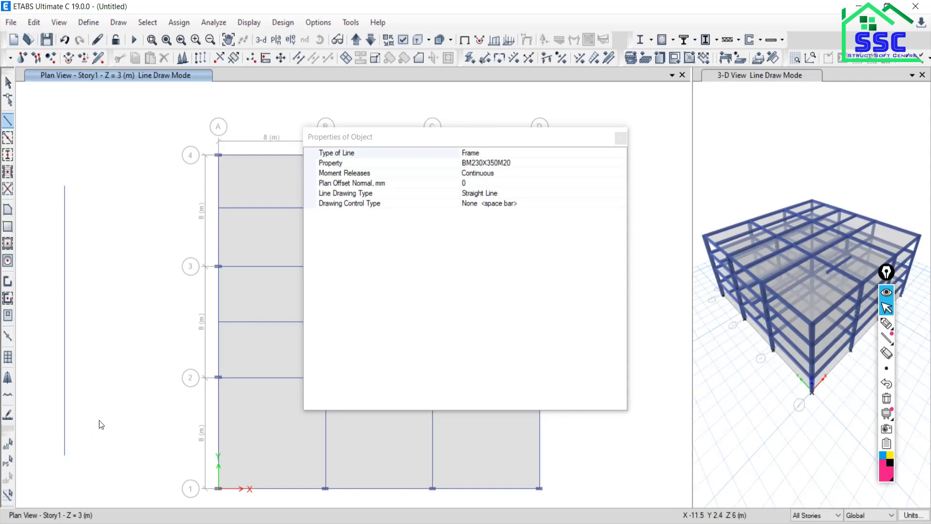
click(163, 351)
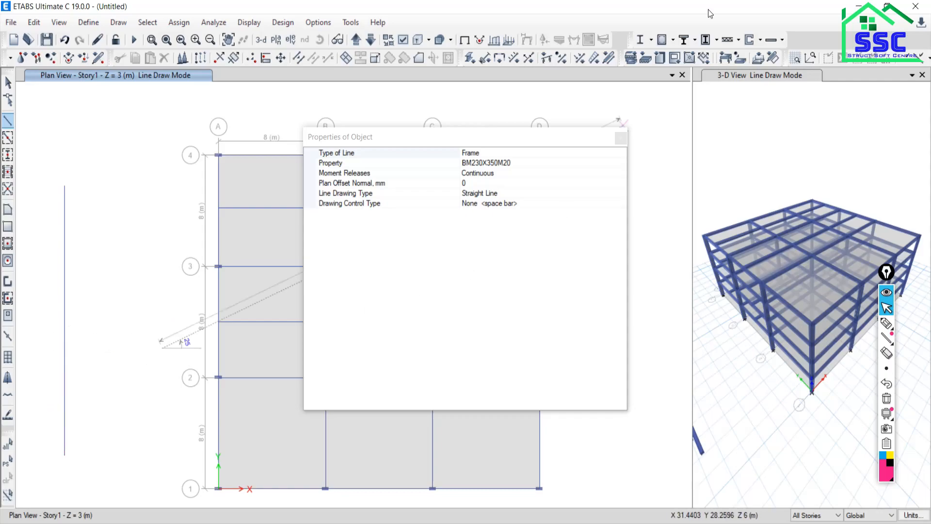
click(621, 139)
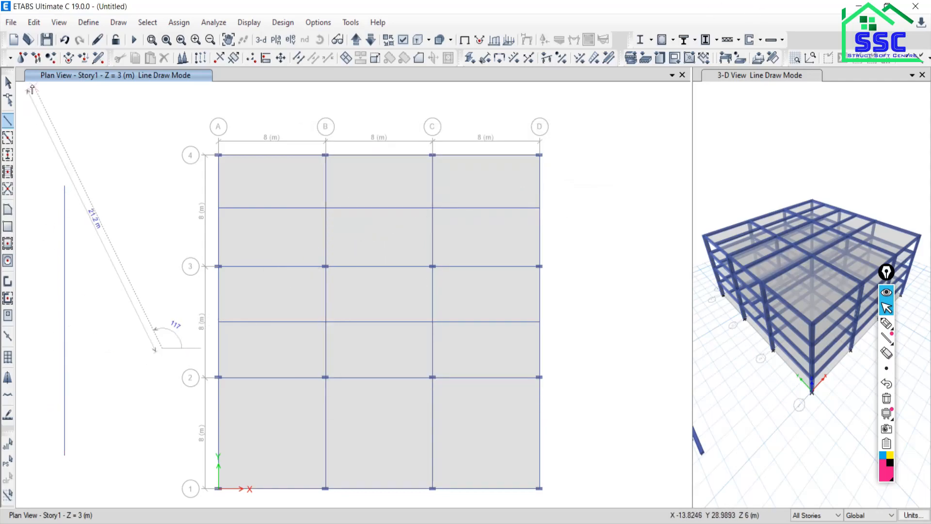
click(7, 83)
Enable snapping to Perpendicular Projections in the snap options
right_click(126, 228)
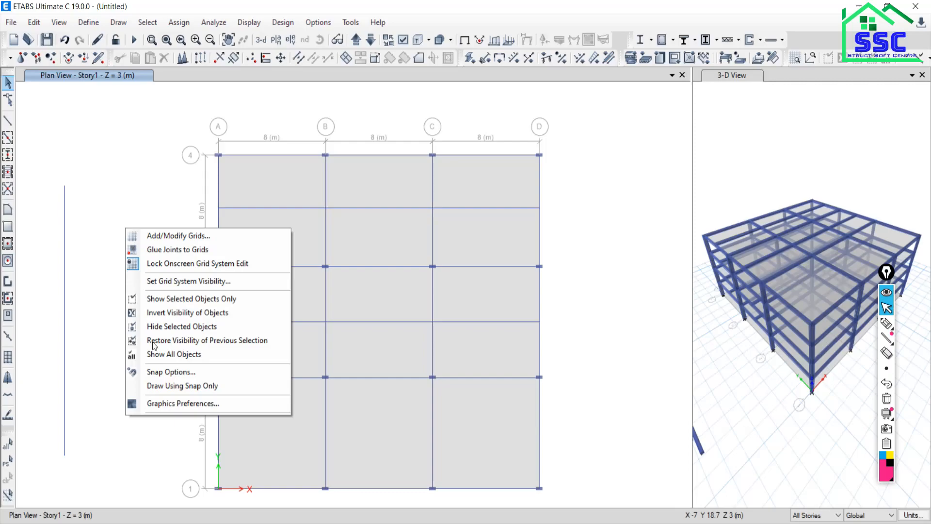
click(156, 371)
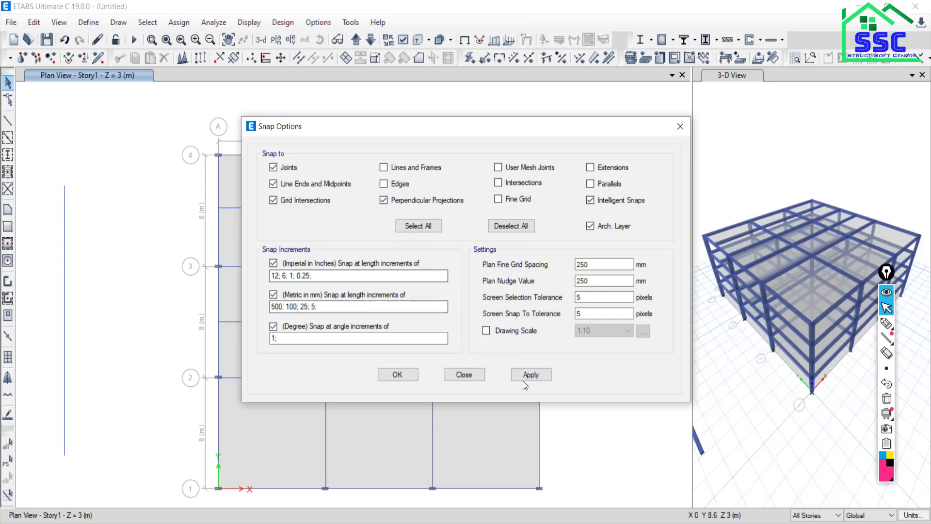
click(452, 376)
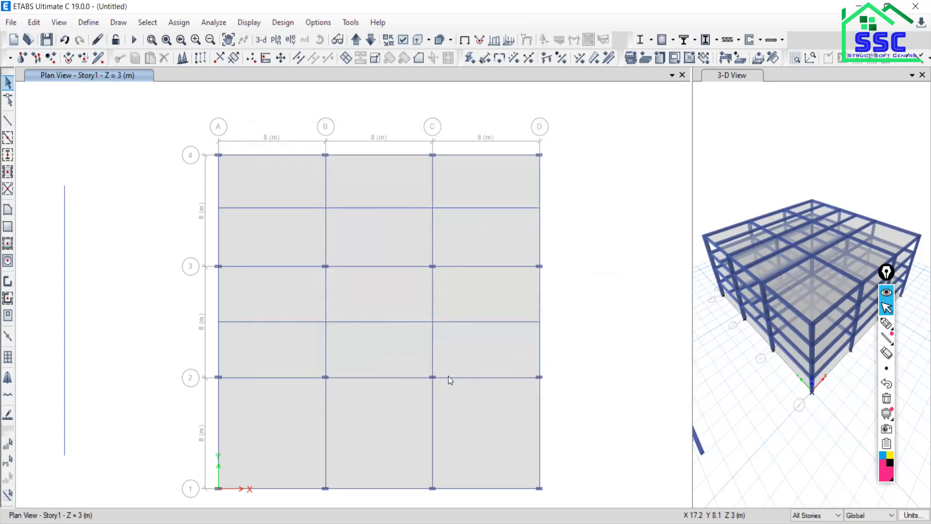
Draw a BM230X350M20 beam perpendicular to the freestanding beam outside grid A, meeting it at about Y 8.9 m
click(8, 121)
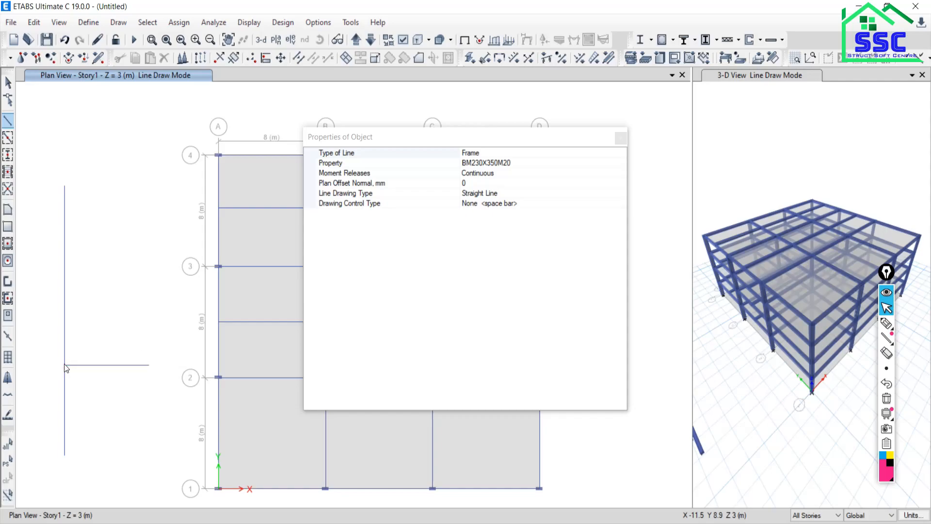
click(64, 366)
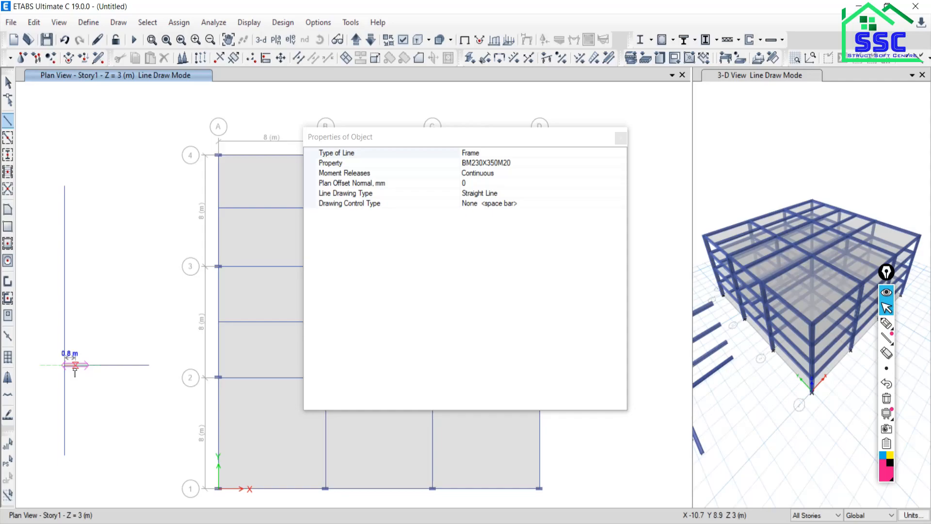
right_click(109, 405)
click(621, 141)
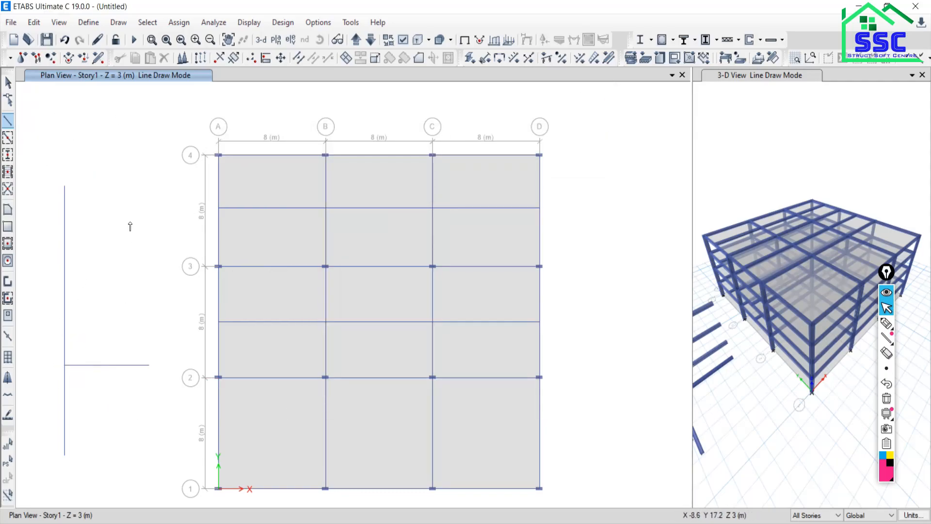
click(95, 175)
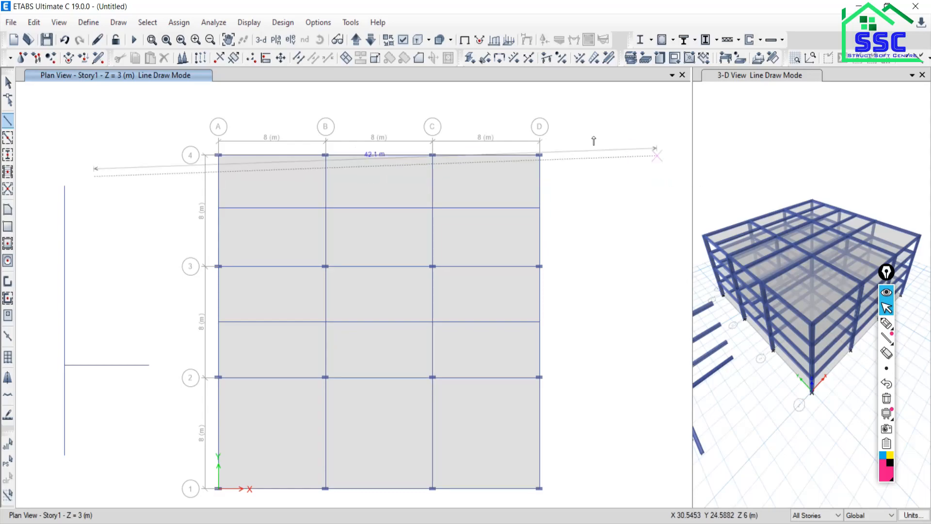
click(8, 82)
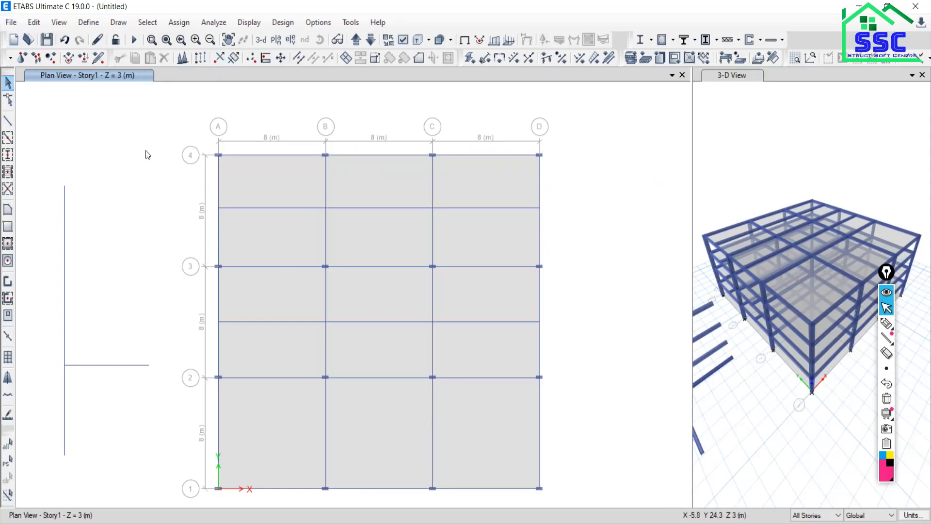
Enable snapping to Parallels in the snap options
right_click(101, 122)
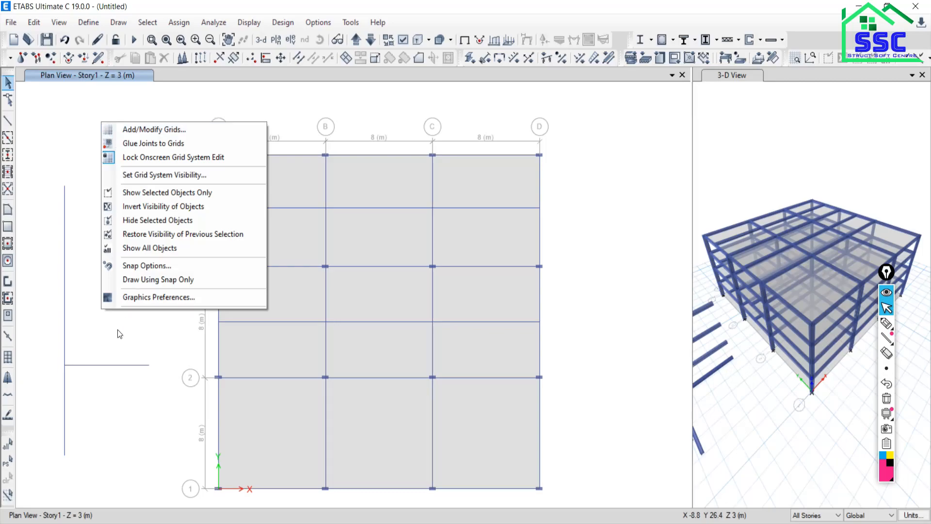
click(138, 265)
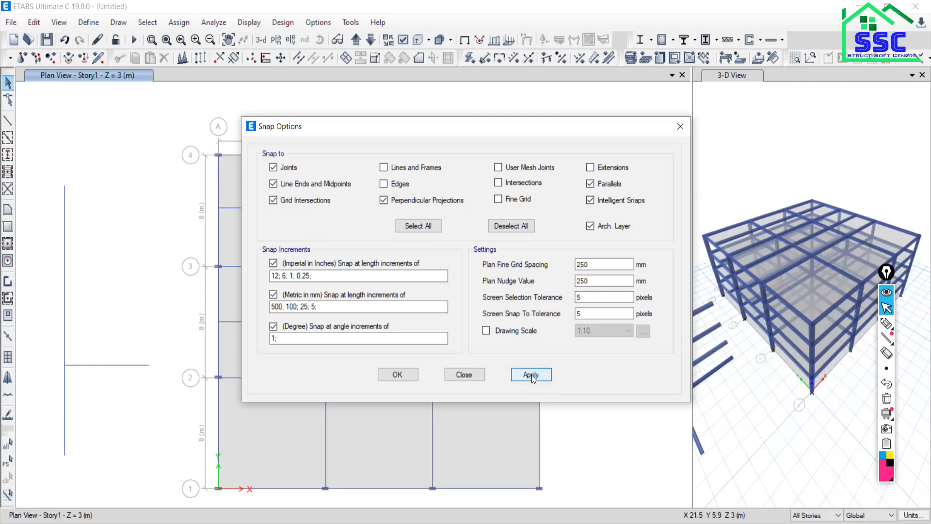
click(531, 374)
click(464, 374)
Try to draw a BM230X350M20 beam outside grid D, parallel to the freestanding beam outside grid A
click(8, 121)
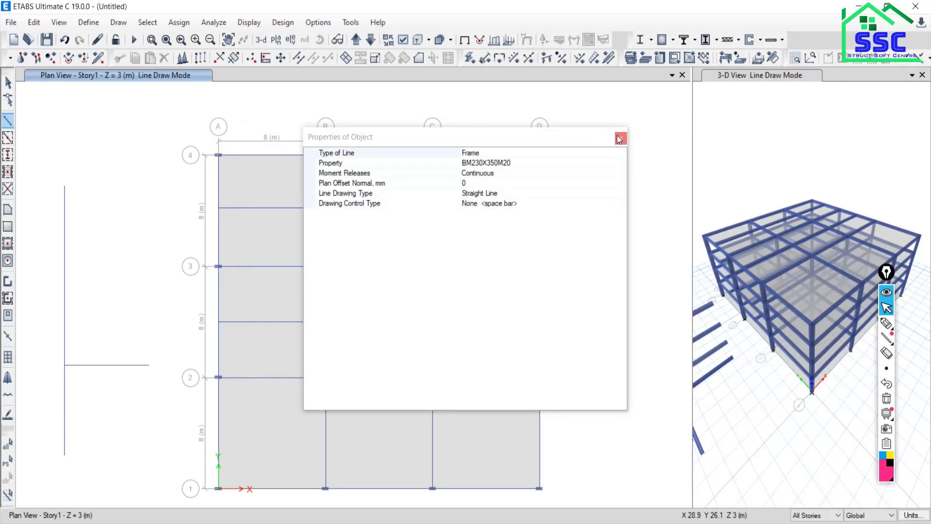
click(619, 138)
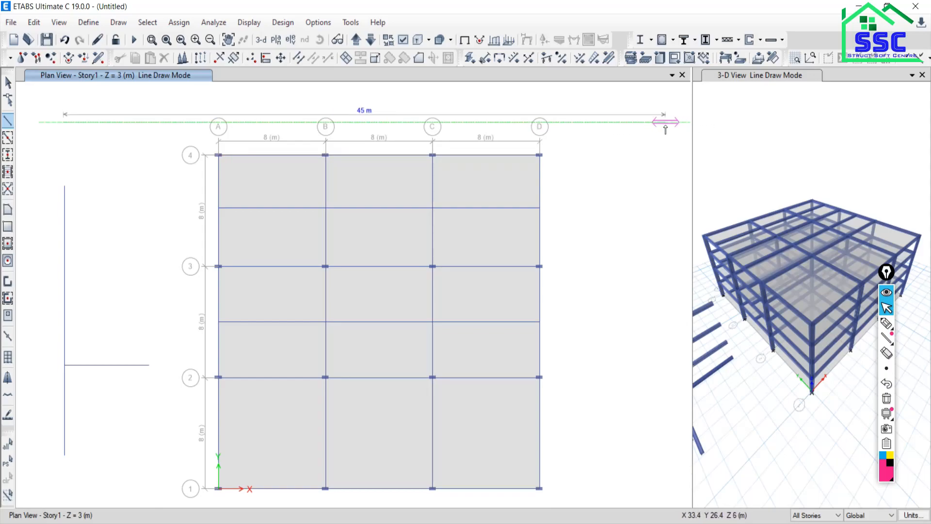
key(Escape)
click(610, 440)
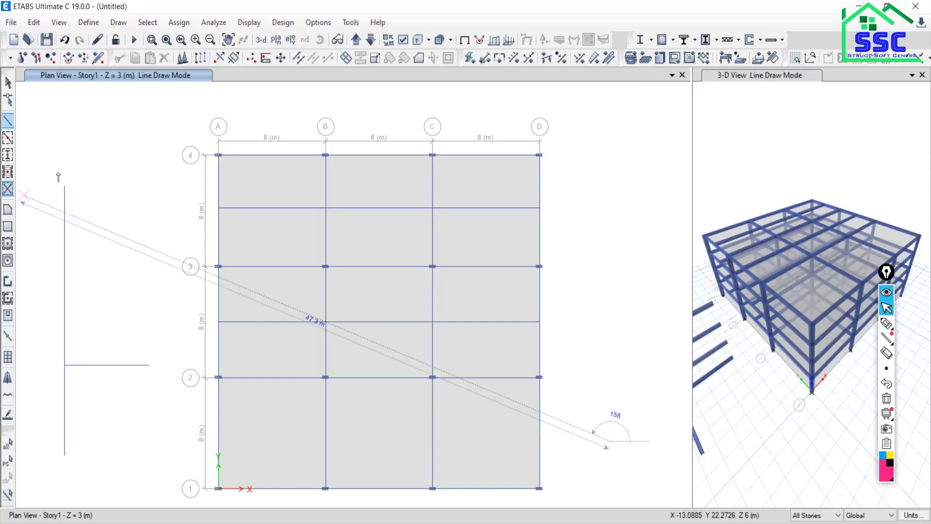
click(7, 82)
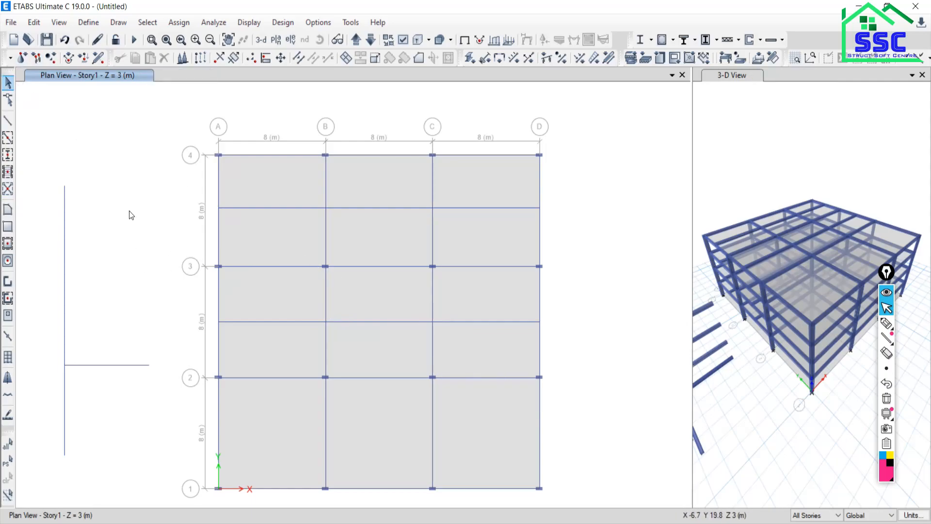
Review the current snap options without changing them
right_click(116, 179)
click(143, 324)
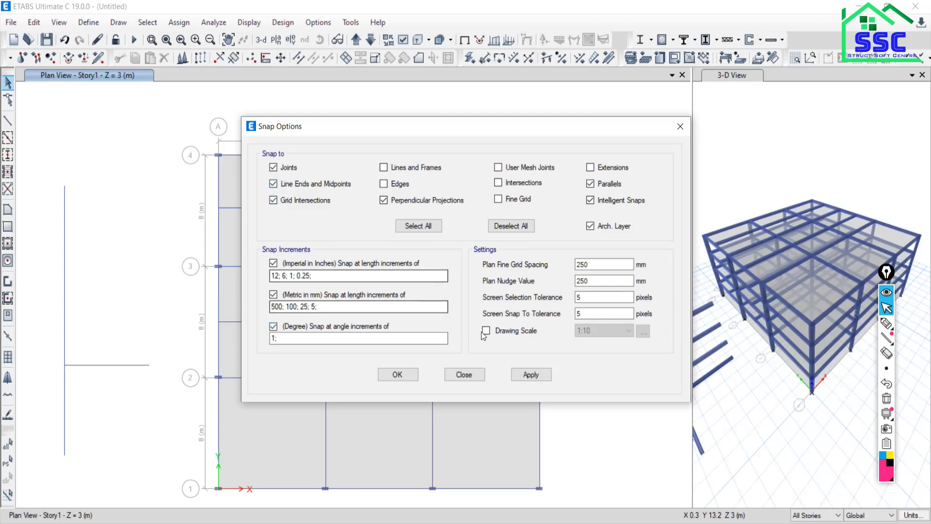
click(464, 374)
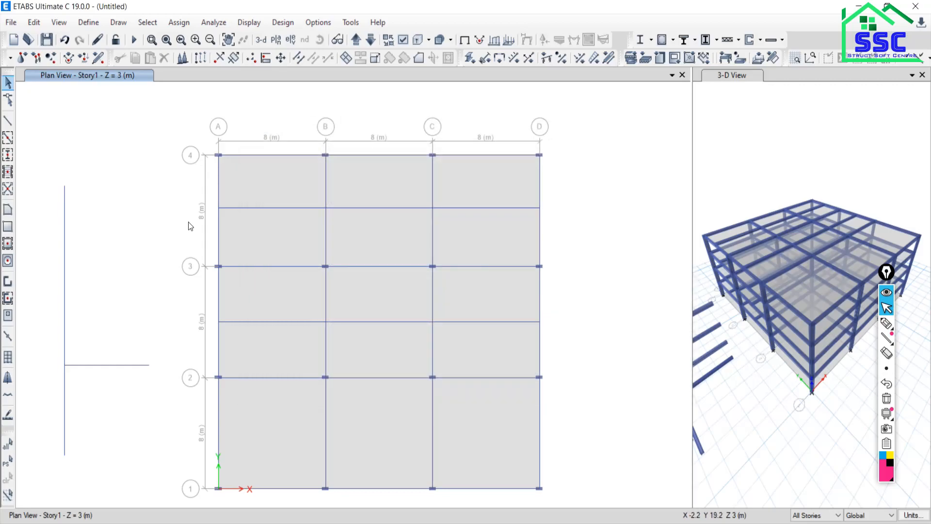
Select every object type from Joints to Slab Rebar and delete all the objects in the model
click(147, 22)
mouse_move(176, 39)
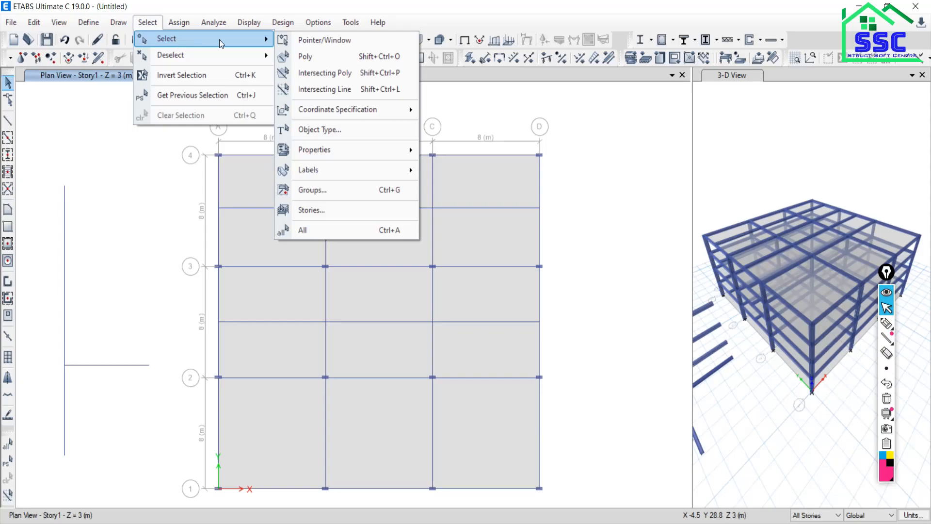
click(320, 130)
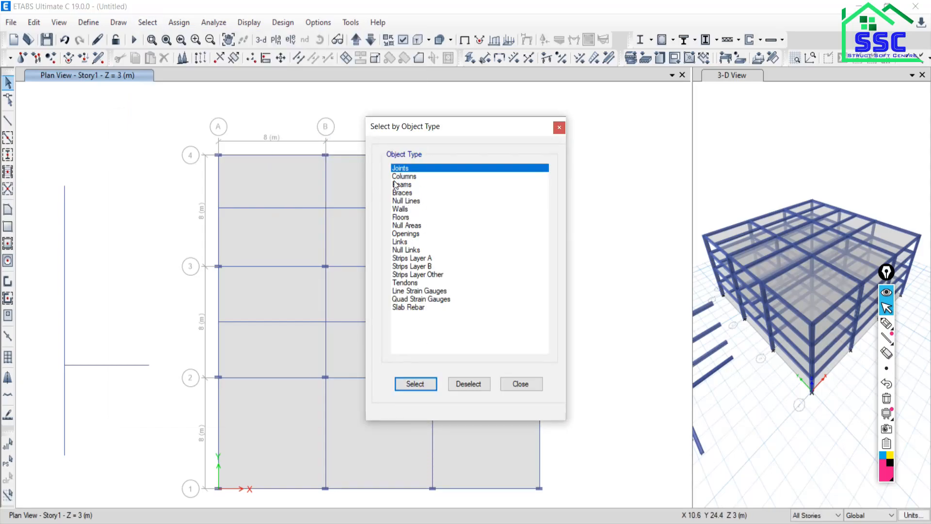
drag(401, 169, 407, 326)
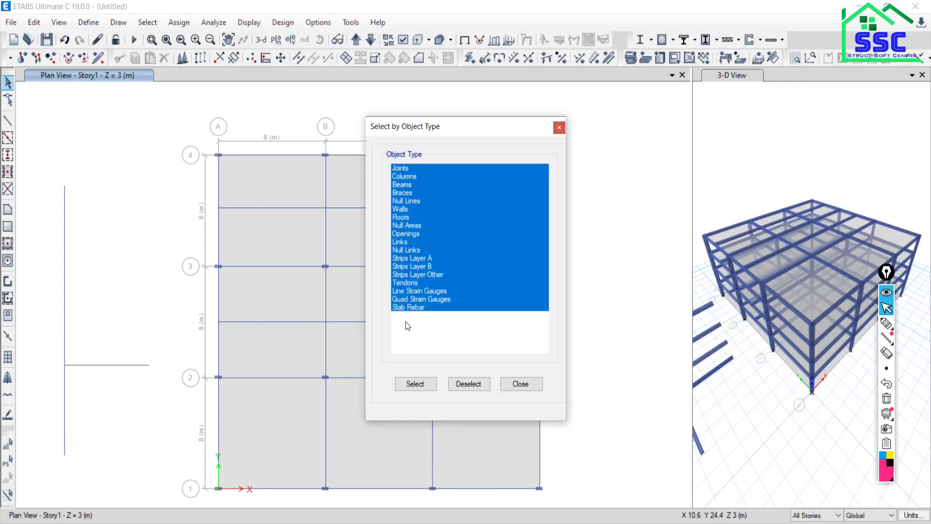
click(424, 388)
click(520, 384)
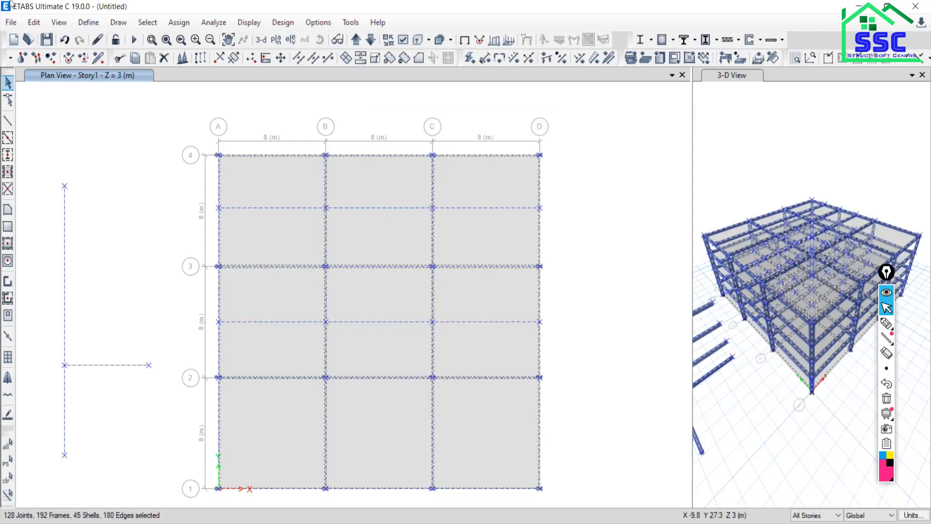
click(164, 58)
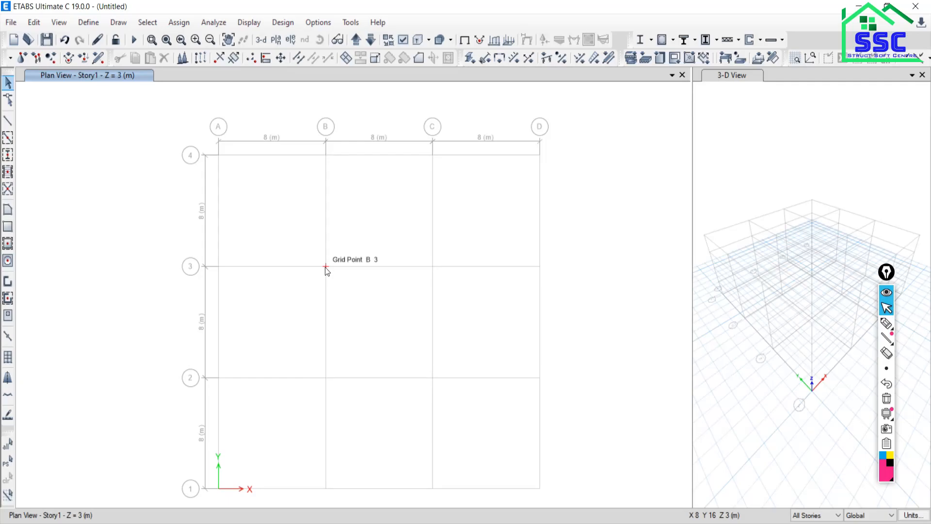
Disable snapping to Grid Intersections in the snap options
right_click(60, 178)
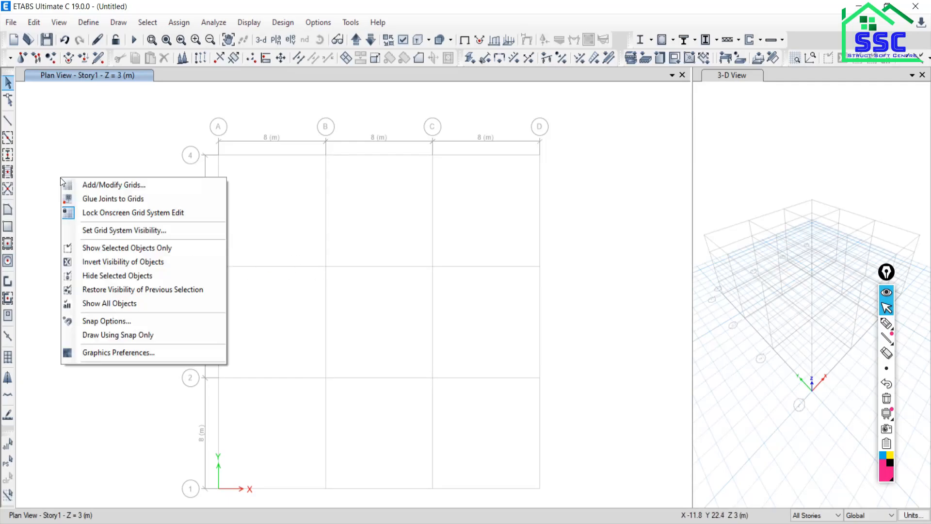
click(94, 321)
drag(449, 127, 382, 281)
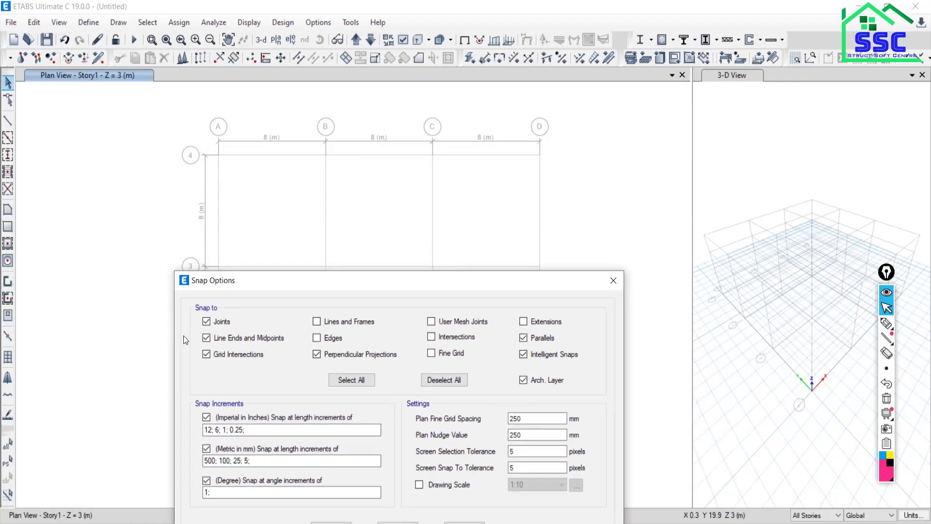
click(206, 355)
click(397, 523)
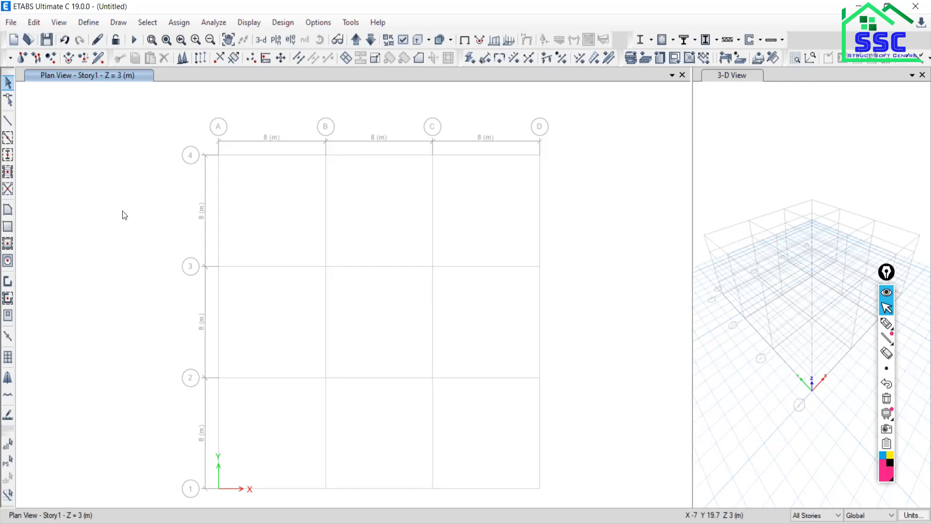
Enable snapping to Grid Intersections again in the snap options
right_click(106, 141)
click(130, 288)
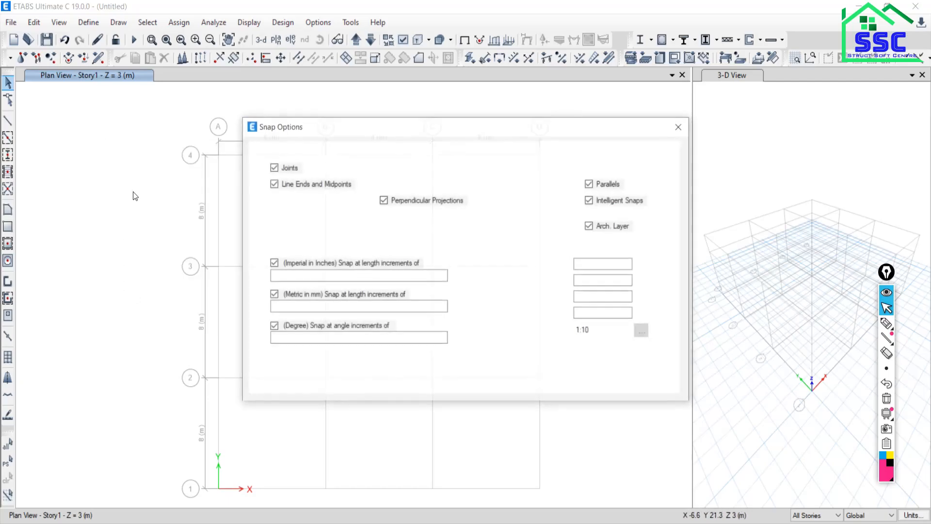
click(273, 200)
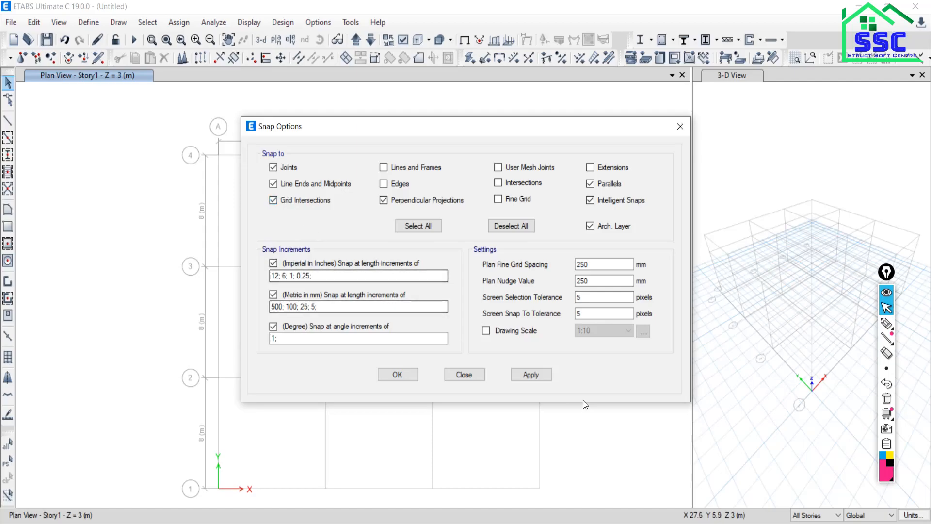
click(459, 379)
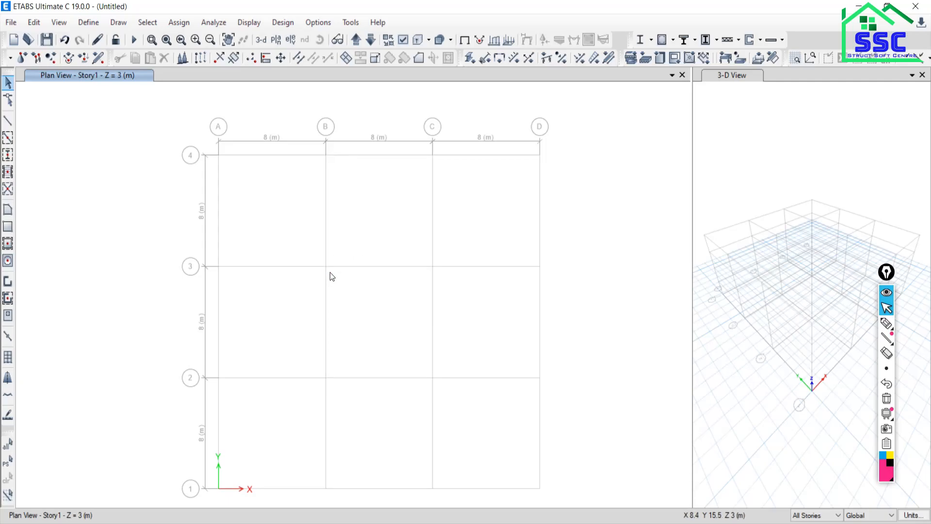
Examine the remaining Snap to choices, such as Lines and Frames, Edges and Fine Grid, against the empty grid
right_click(76, 168)
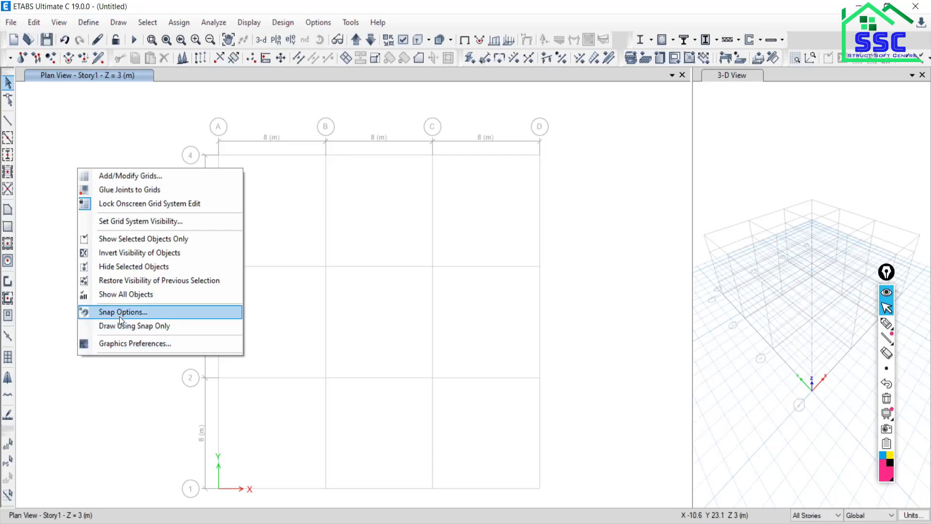
click(120, 315)
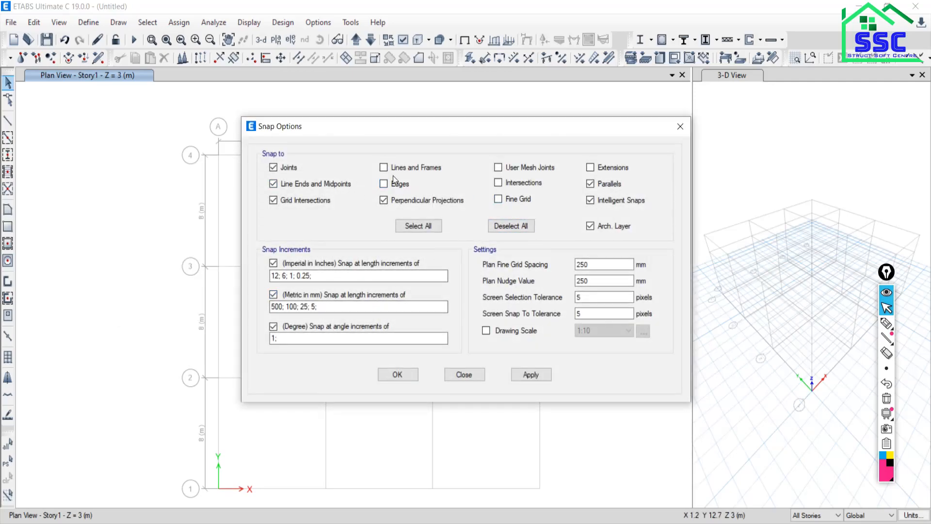
drag(584, 129, 368, 219)
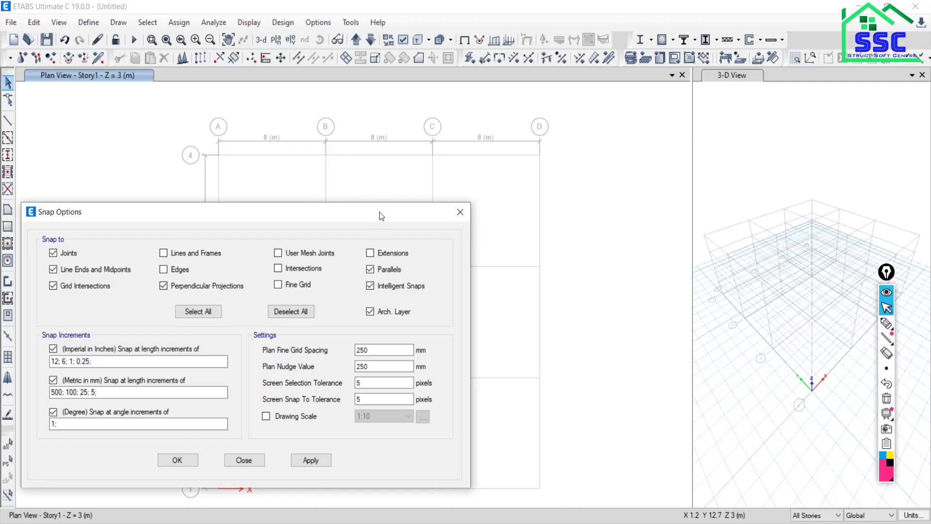
click(460, 212)
Mark a freehand line from grid point D3 towards grid C, circle grid points C4 and C3, and clear the markings
click(887, 323)
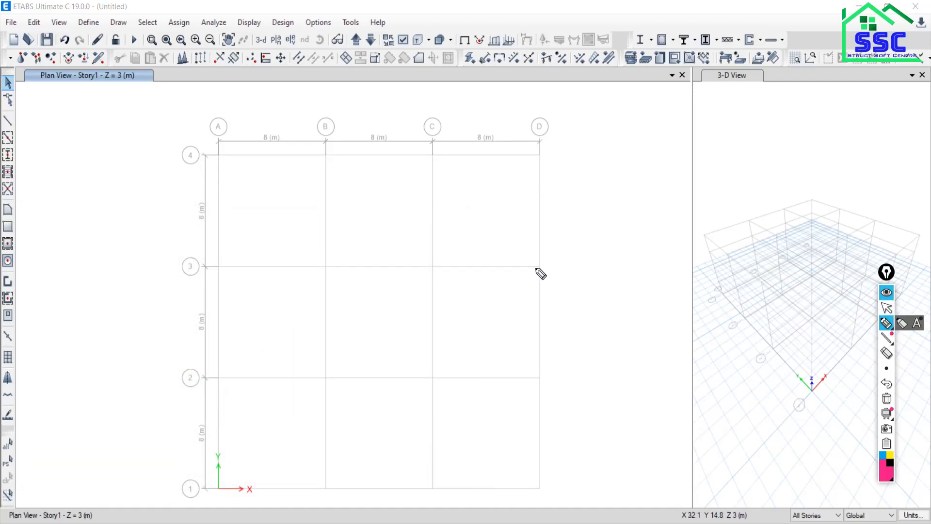
drag(539, 265, 439, 208)
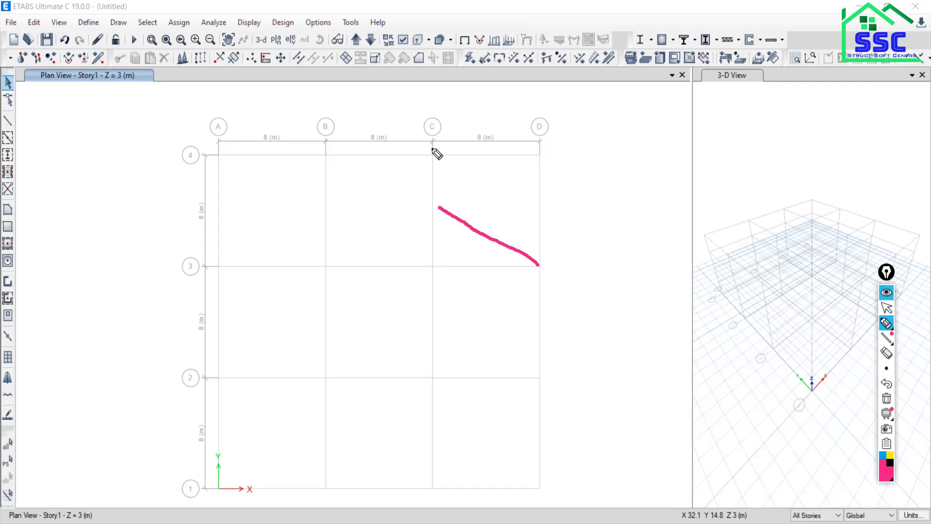
mouse_move(437, 148)
mouse_down()
mouse_move(427, 149)
mouse_move(432, 167)
mouse_move(442, 147)
mouse_up()
mouse_move(436, 262)
mouse_down()
mouse_move(437, 273)
mouse_move(443, 264)
mouse_up()
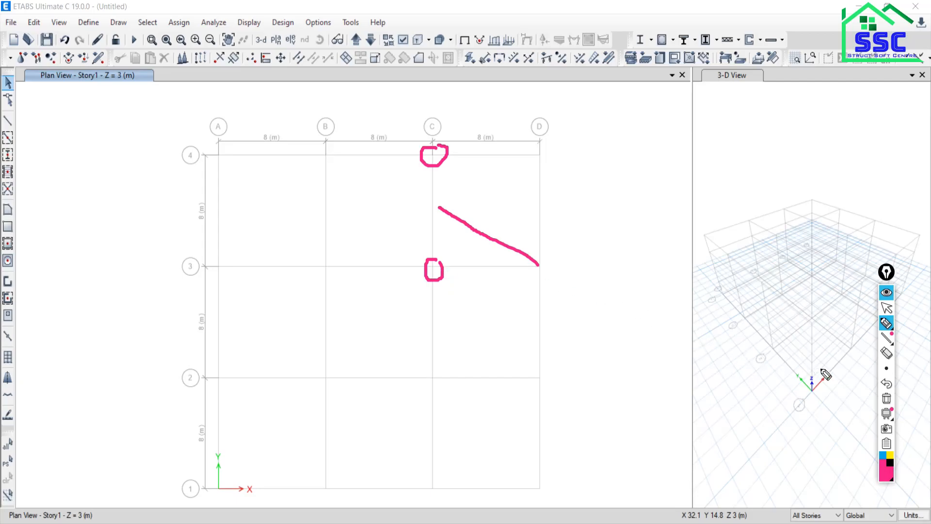
click(887, 399)
click(887, 307)
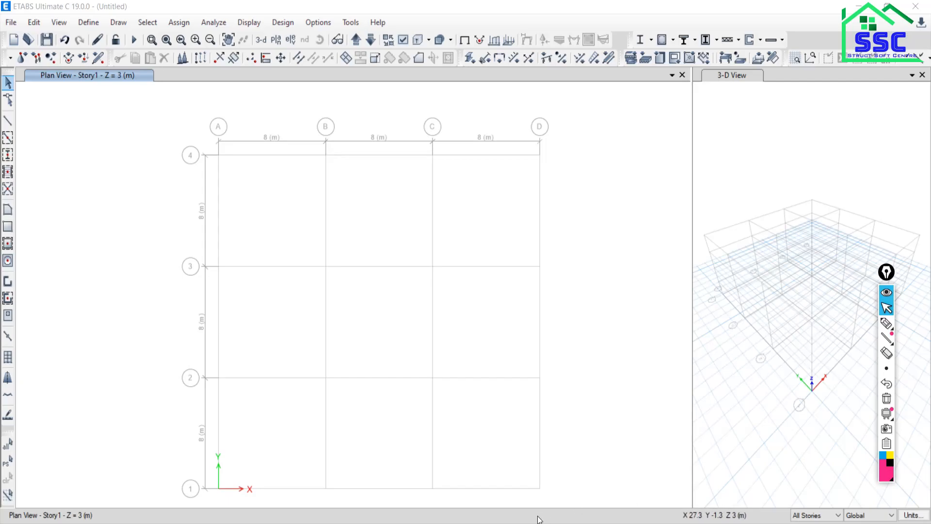
Check the topic list in the IMPORTANT COMMANDS PDF in Nitro Pro and return to the untitled ETABS model
key(alt+Tab)
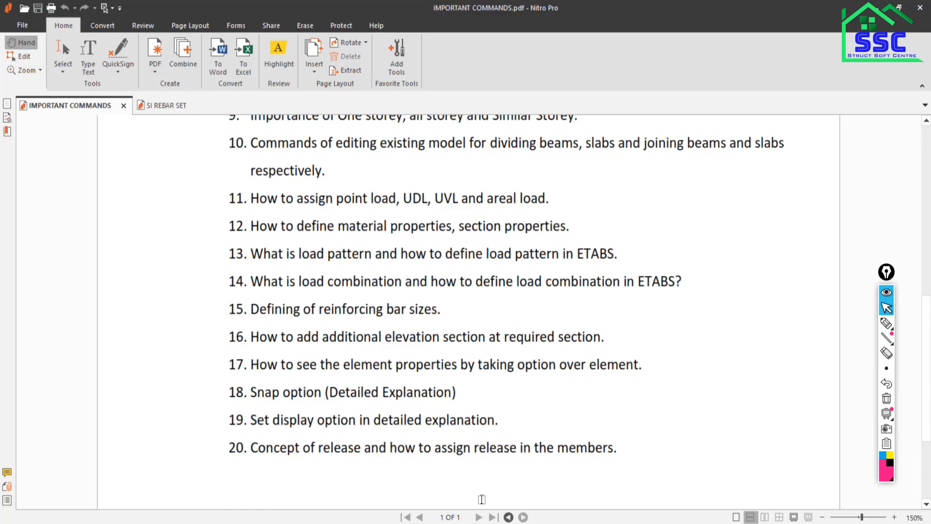
mouse_move(529, 523)
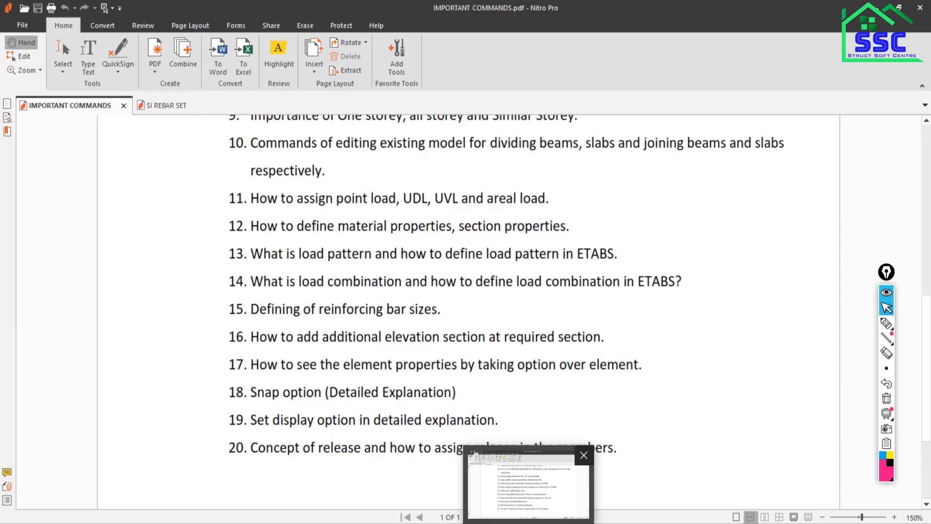
key(alt+Tab)
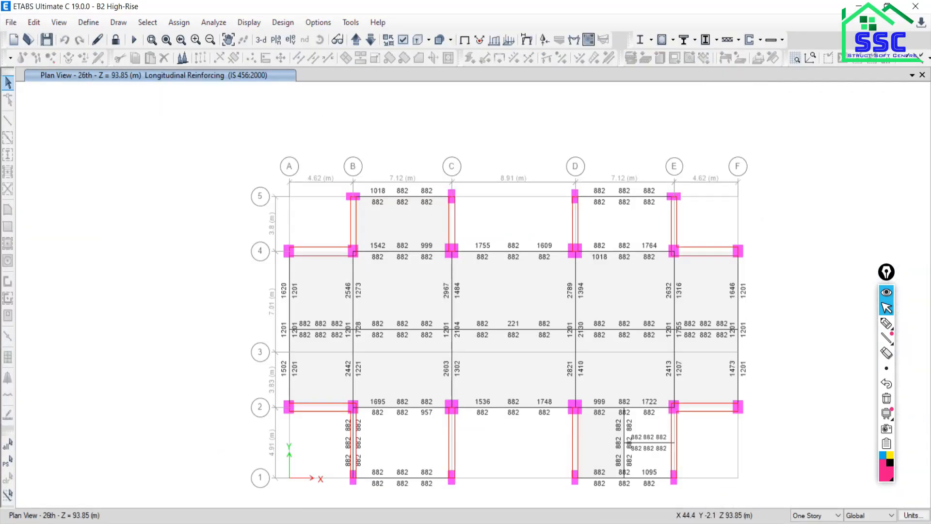
click(464, 39)
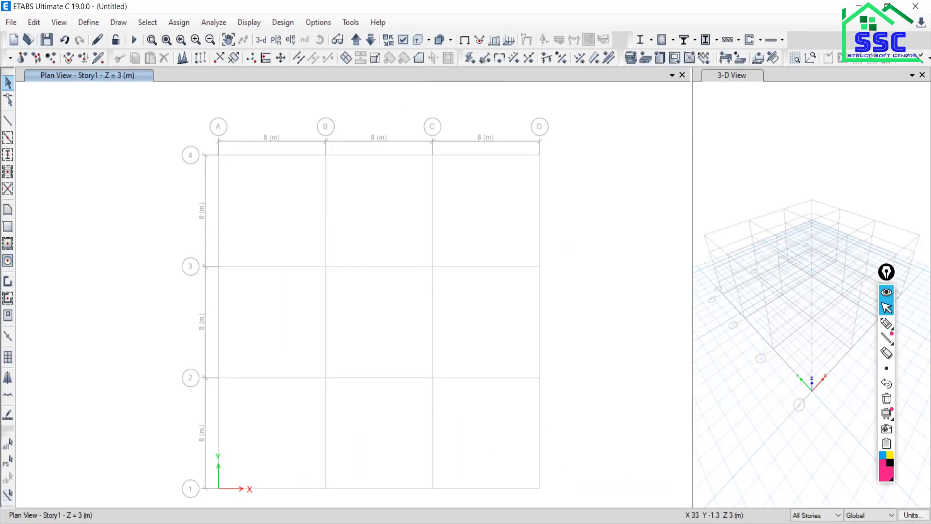
Undo the deletion of all objects and delete only the two freestanding beams outside grid A
click(65, 40)
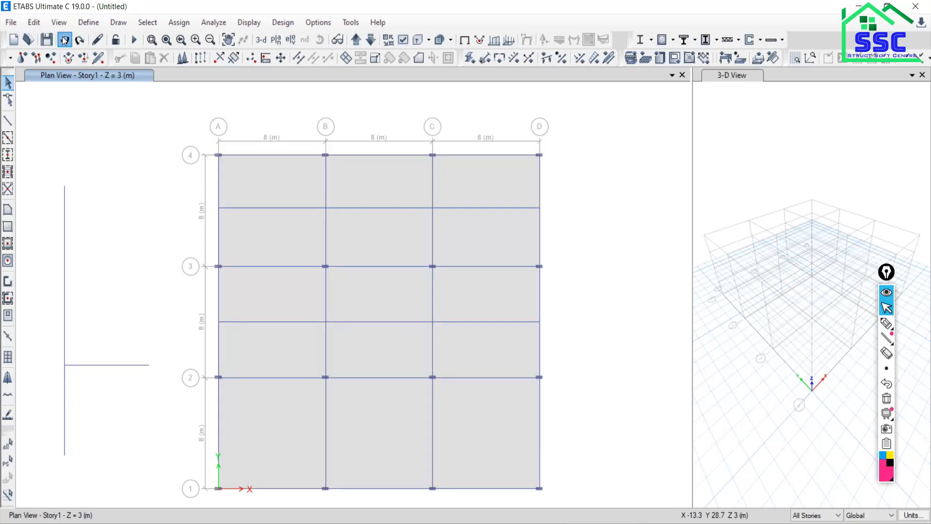
drag(71, 328, 46, 458)
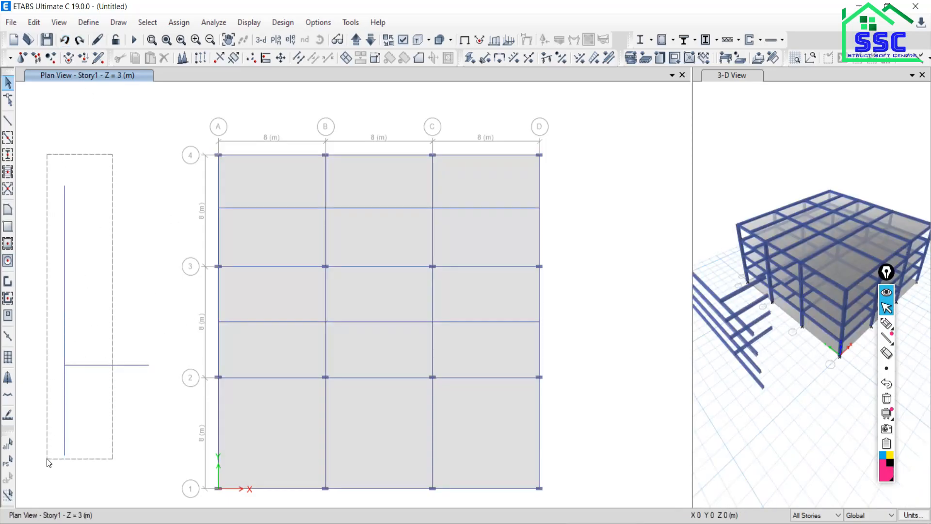
click(163, 58)
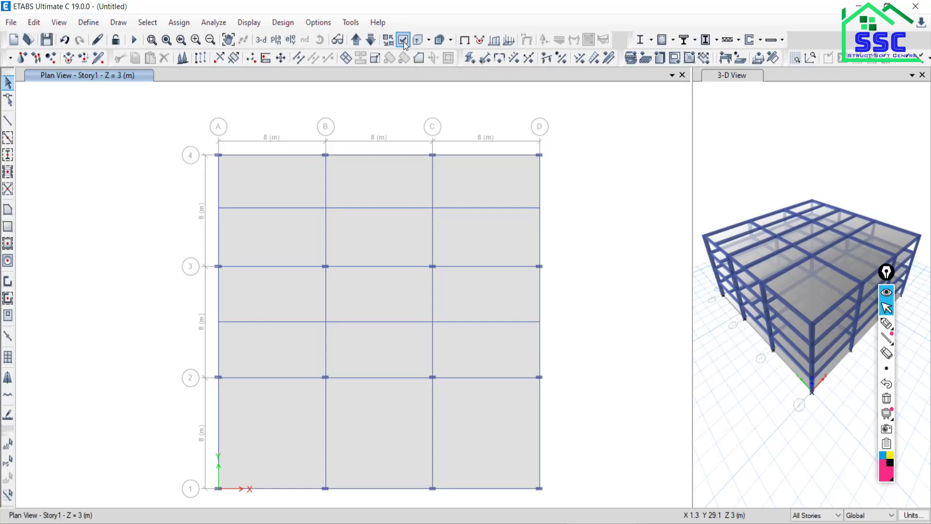
click(37, 23)
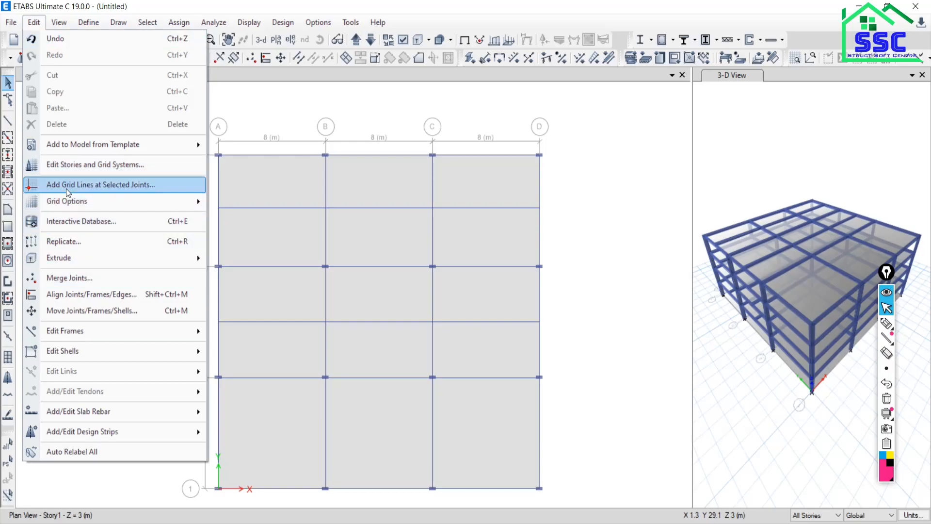
click(58, 23)
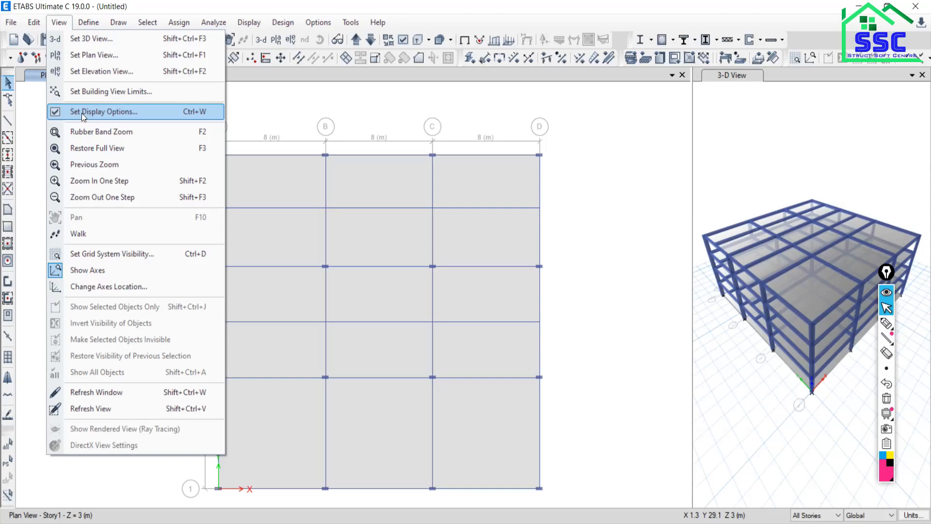
click(454, 9)
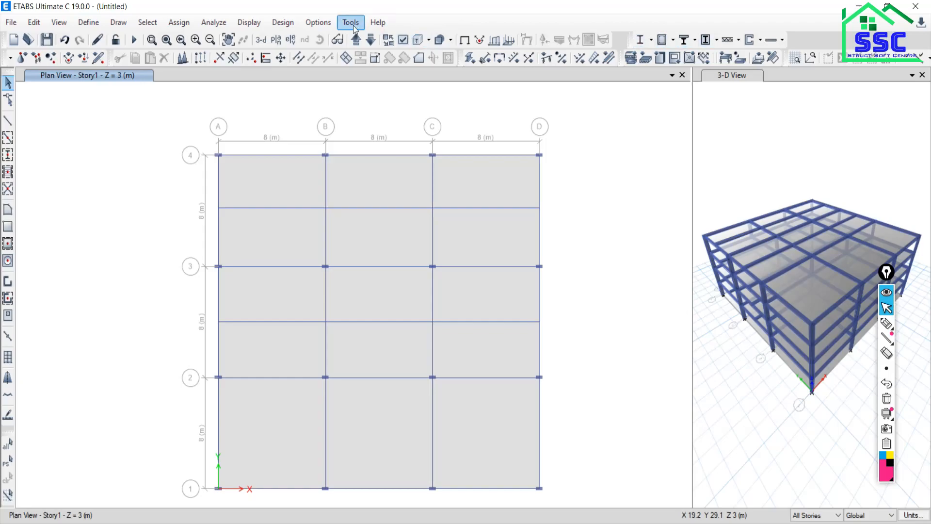
click(313, 24)
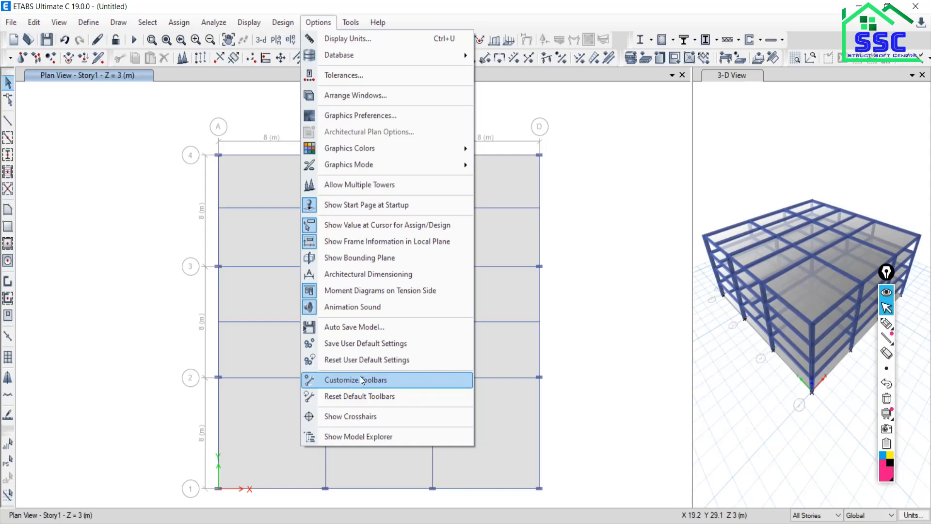
Open the toolbar customization dialog and hide the Draw, Select and Snap toolbars
click(348, 379)
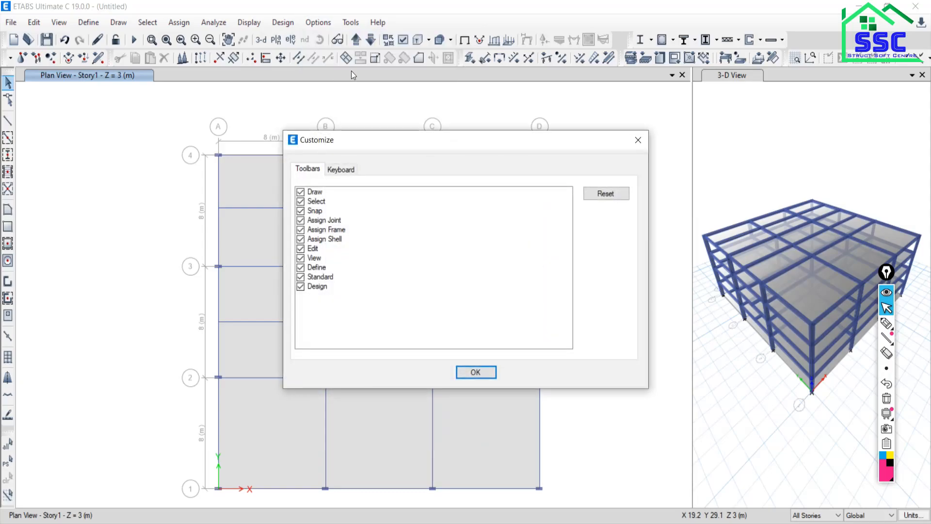
drag(400, 142, 506, 116)
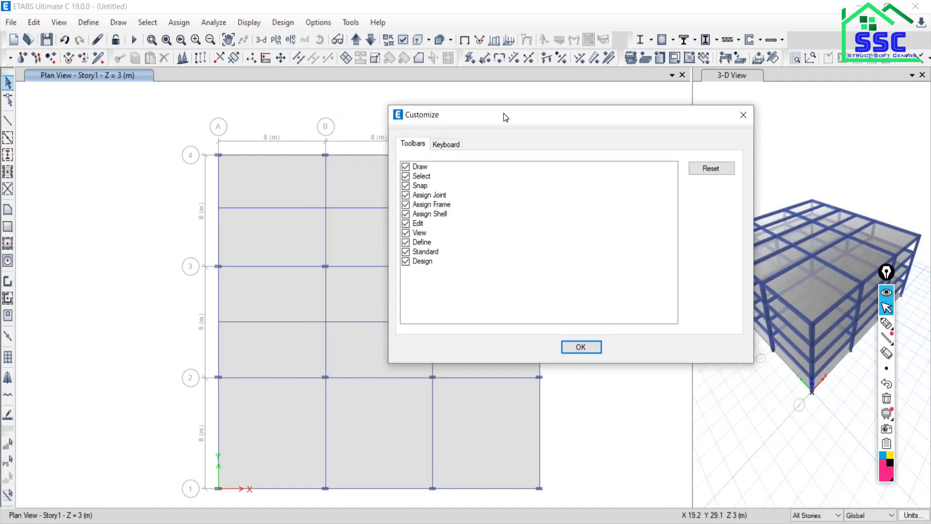
click(407, 168)
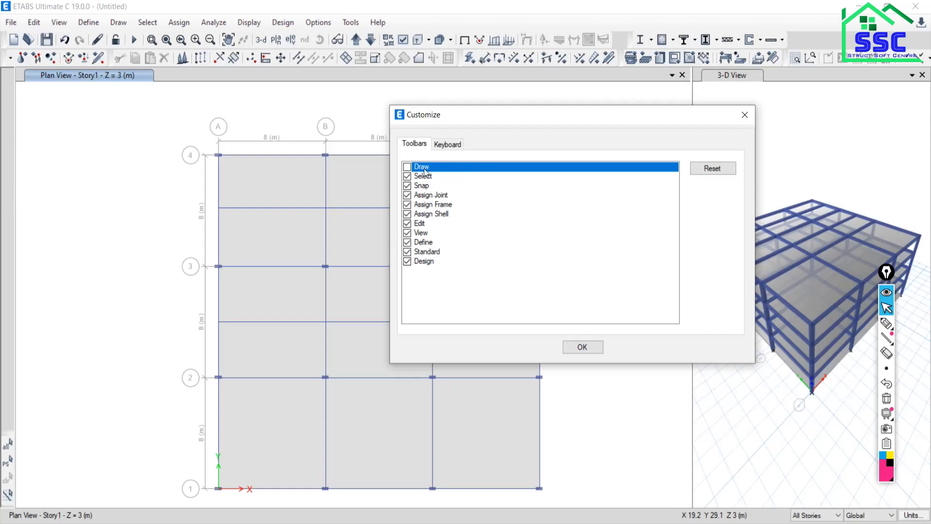
click(416, 178)
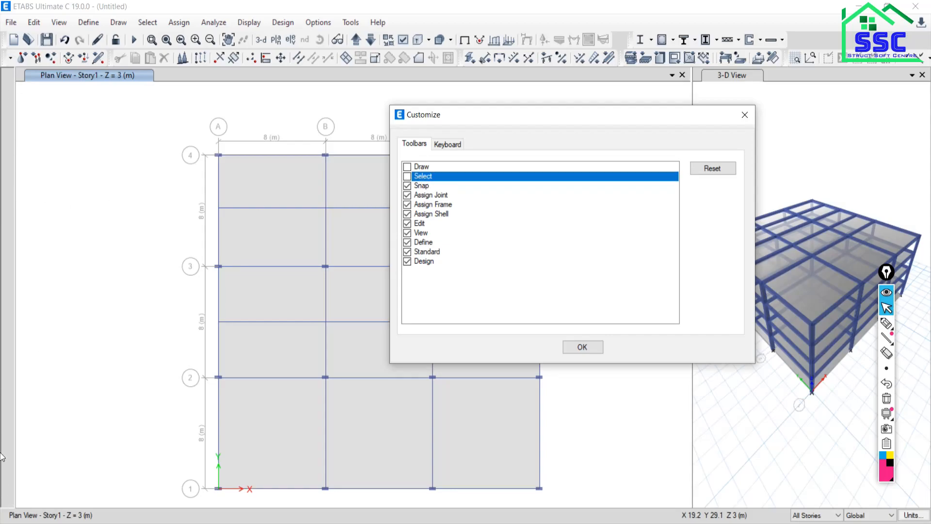
click(417, 186)
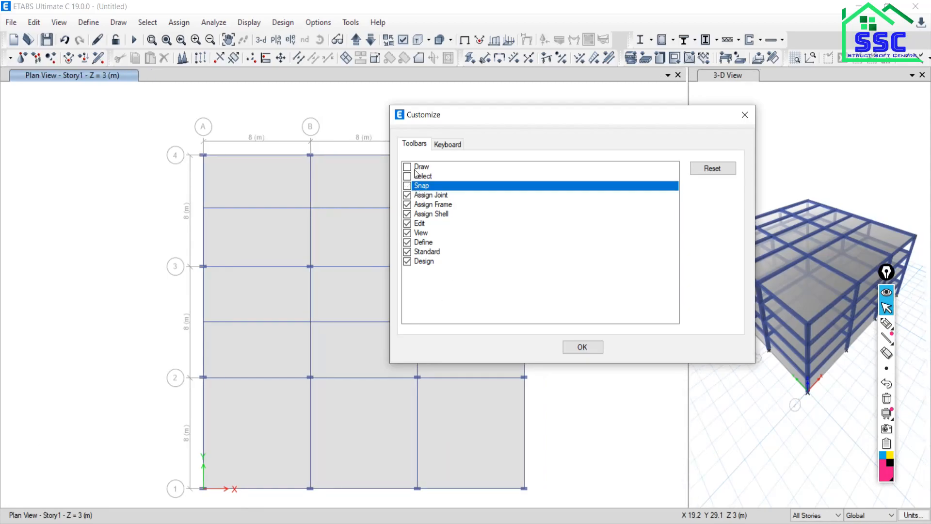
Hide the Assign Joint, Assign Shell, Assign Frame, Edit, View, Define, Standard and Design toolbars as well
click(423, 195)
click(419, 213)
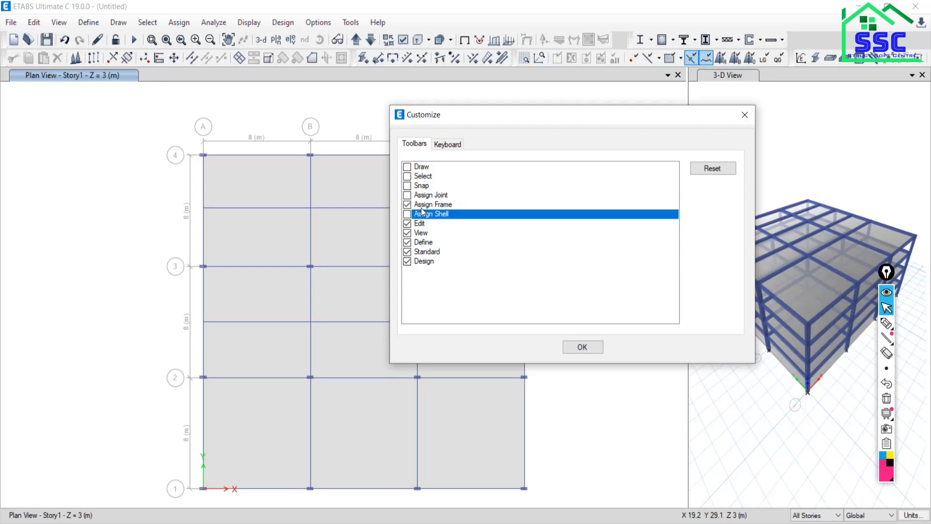
click(422, 206)
click(420, 224)
click(420, 233)
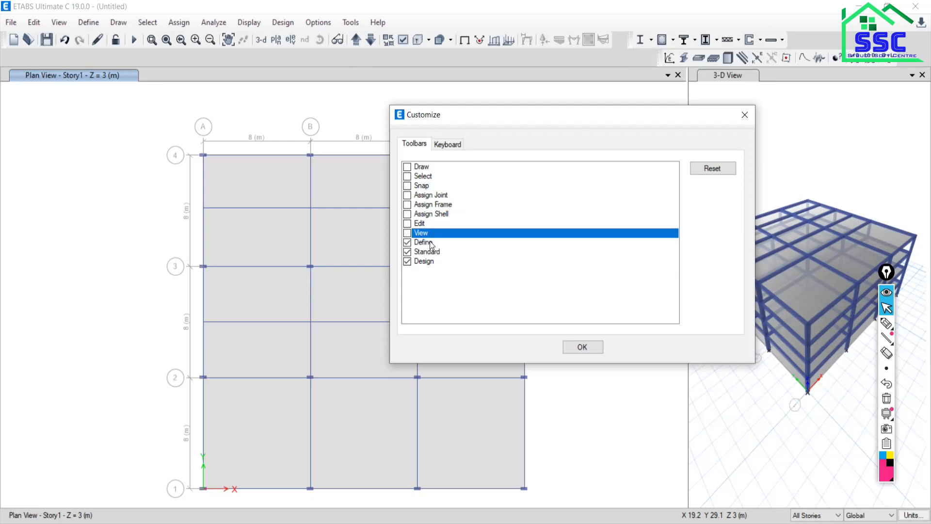
click(421, 242)
click(420, 251)
click(420, 261)
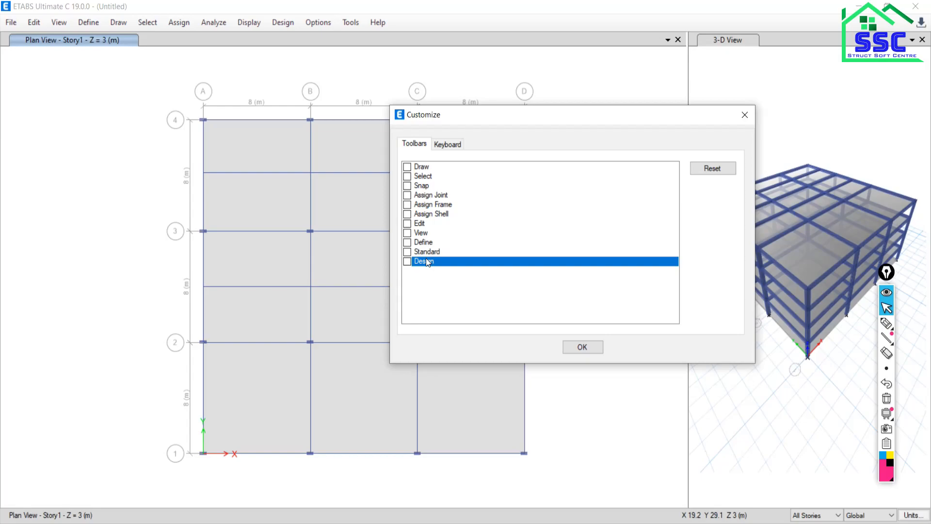
Show the Draw, Select, Snap and Assign Joint toolbars again
click(407, 167)
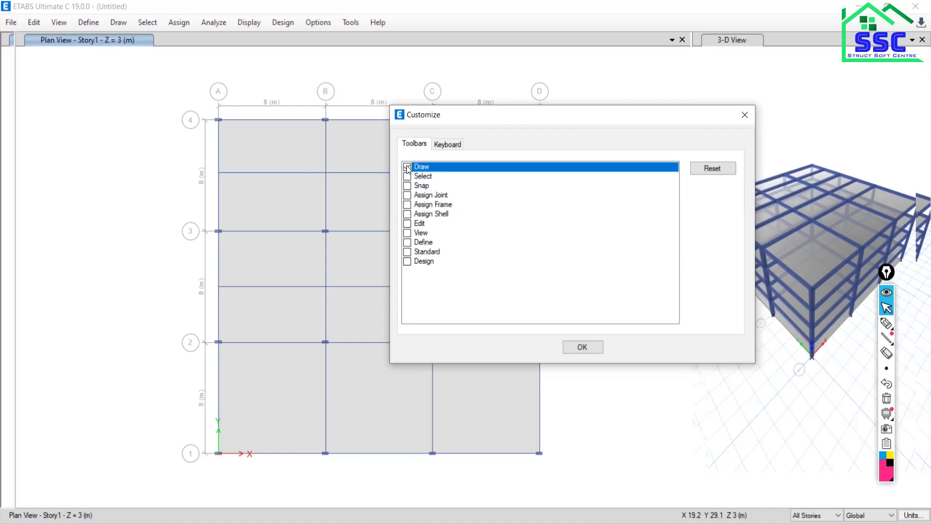
click(407, 167)
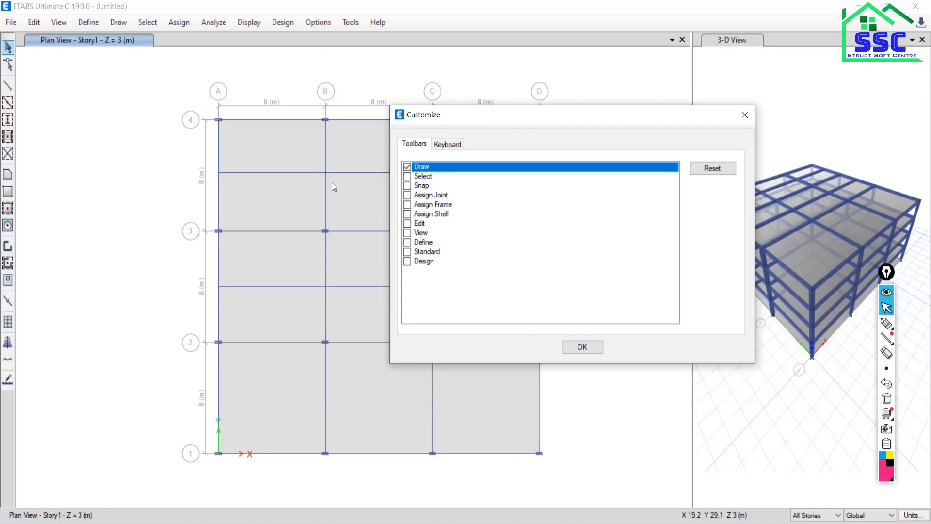
click(407, 186)
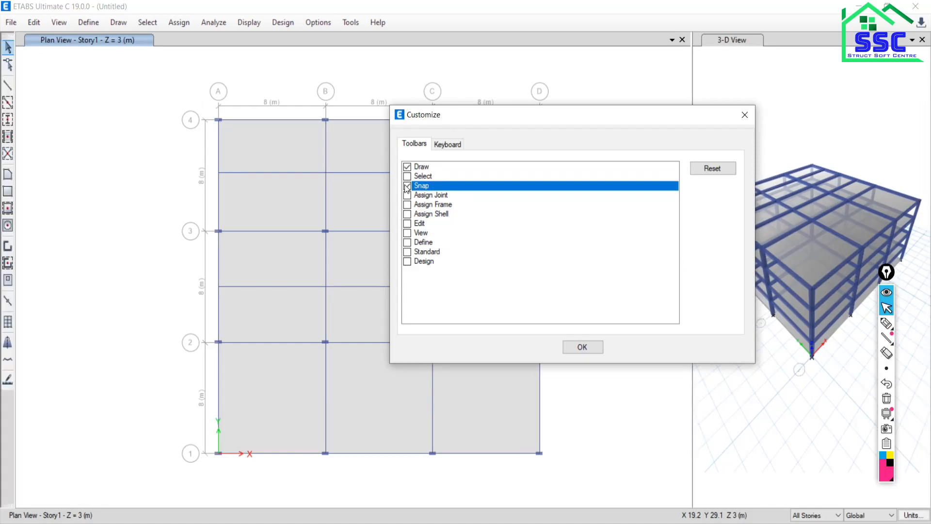
click(407, 177)
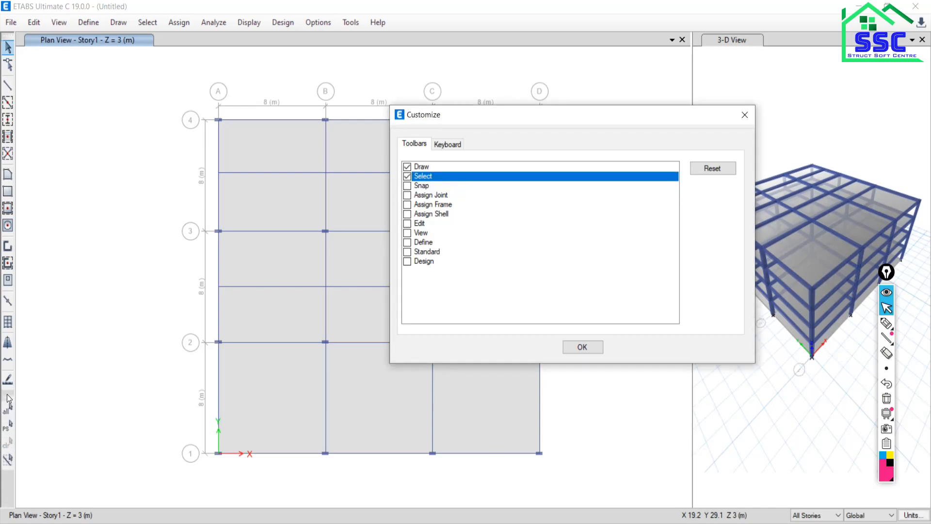
click(407, 188)
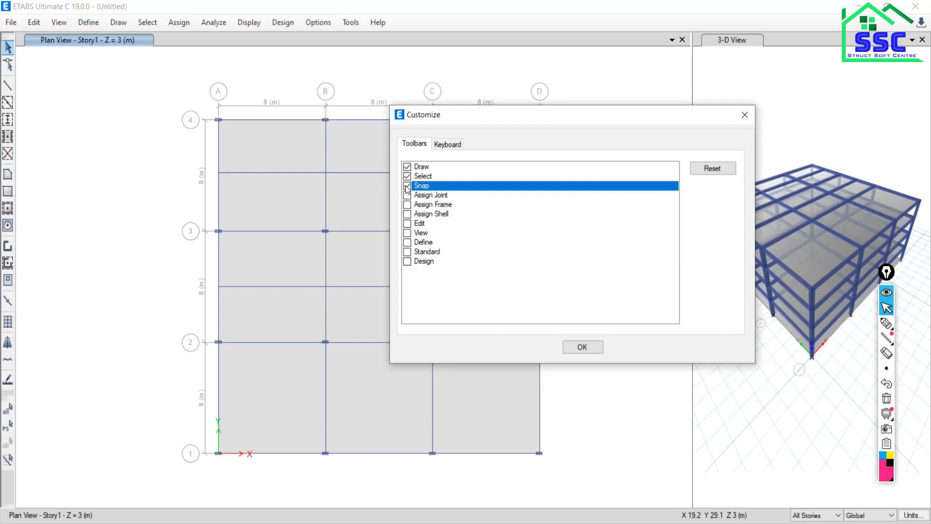
click(407, 187)
click(407, 195)
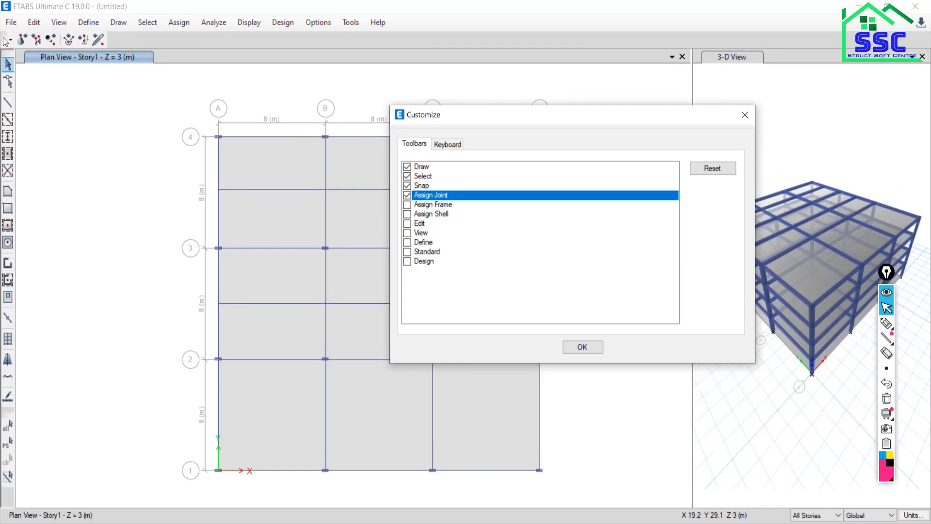
Restore the remaining toolbars, from Assign Frame and Assign Shell to Standard and Design, and accept the customization
click(408, 206)
click(408, 217)
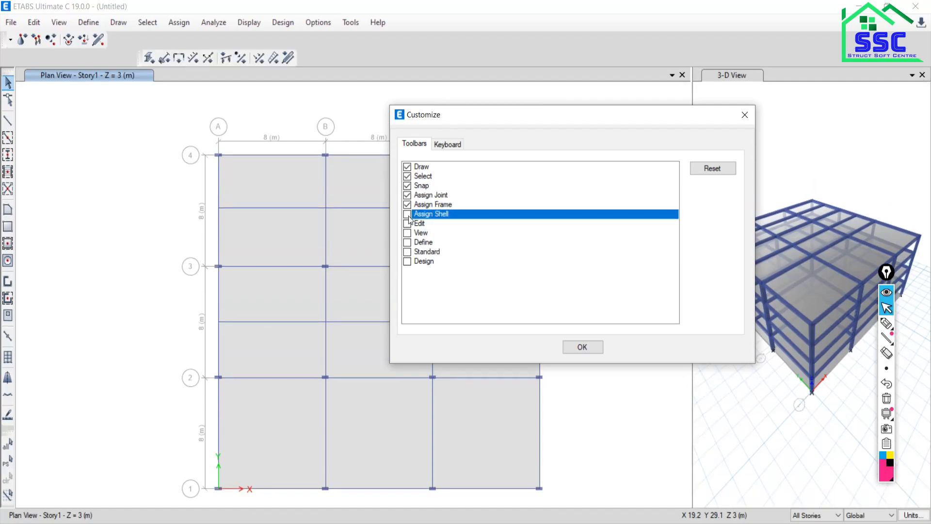
click(408, 216)
click(408, 224)
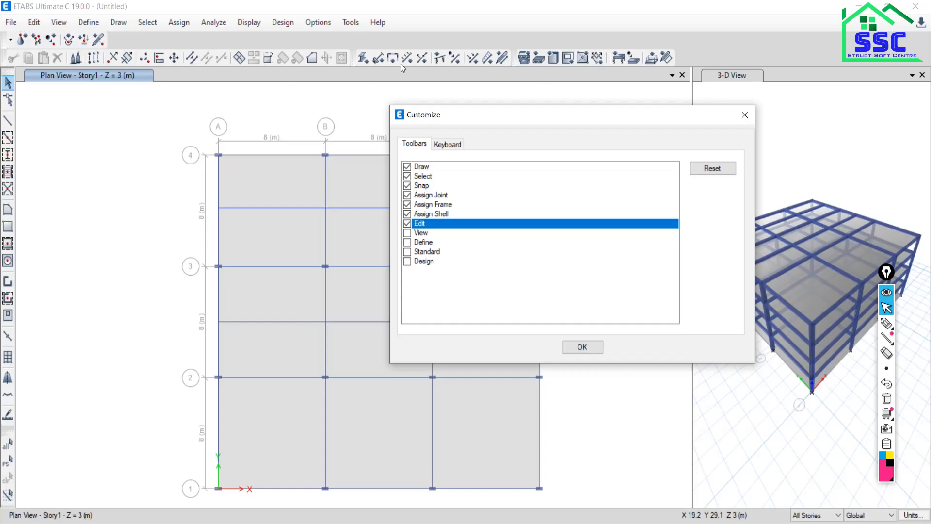
click(408, 232)
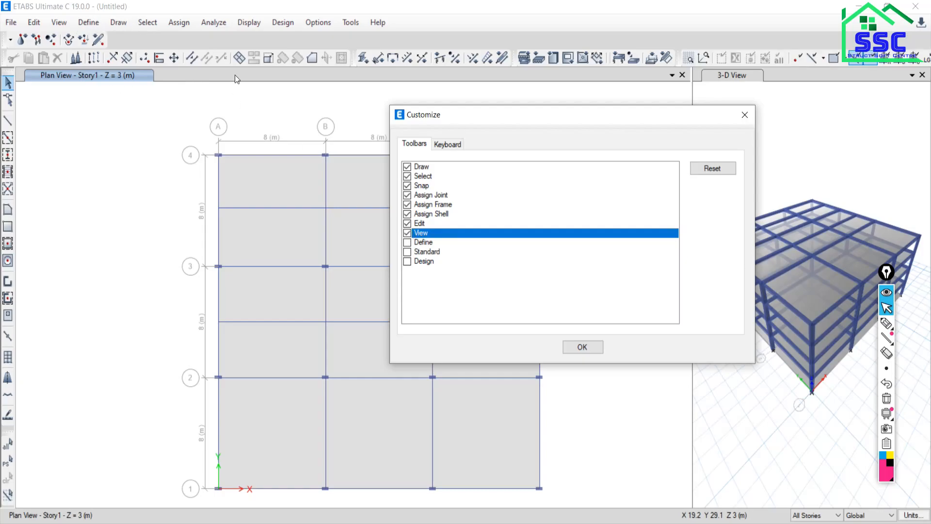
click(408, 242)
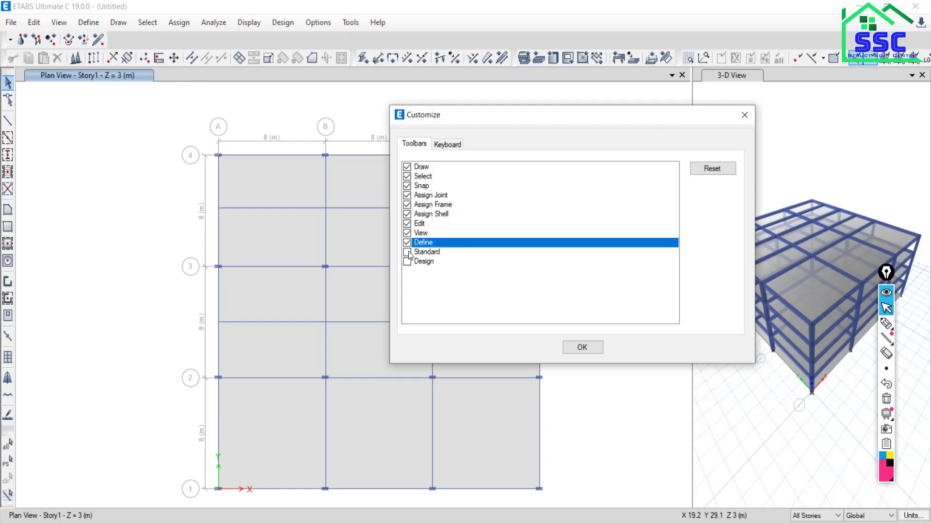
click(409, 251)
click(407, 261)
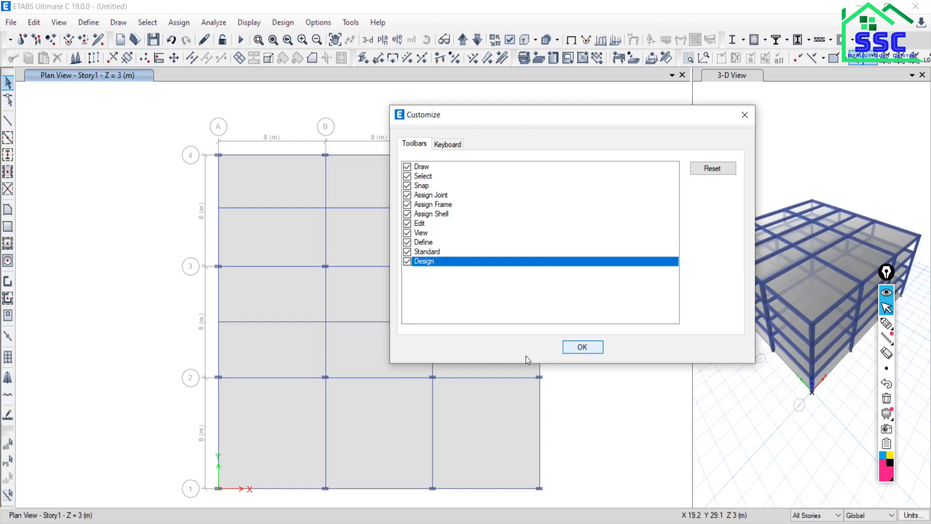
click(596, 350)
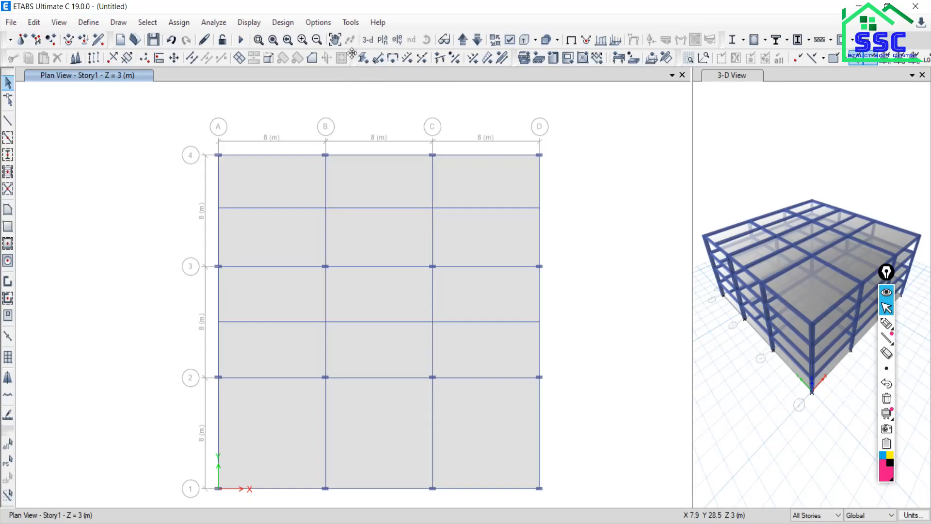
Rearrange the docked toolbars so Assign Frame, Edit, Assign Shell and Define share the second row and View starts a third row
drag(354, 57, 2, 60)
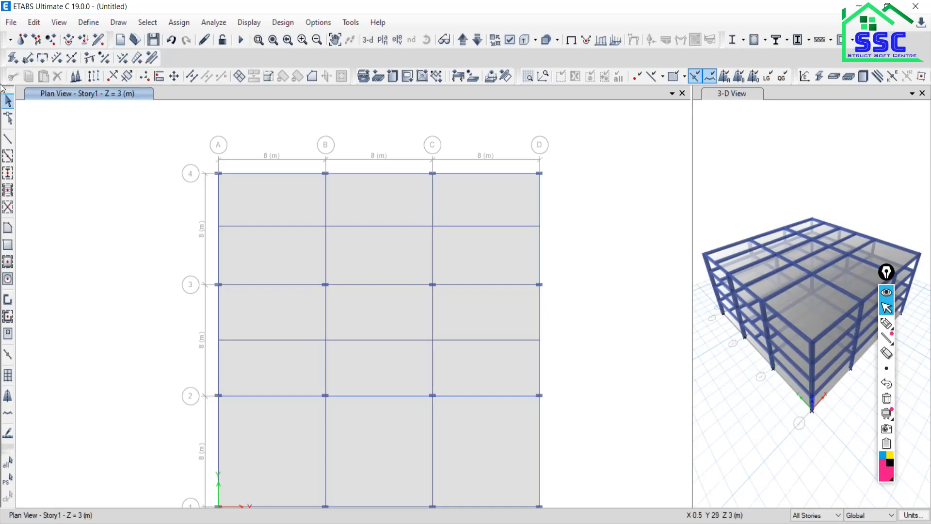
drag(4, 75, 159, 58)
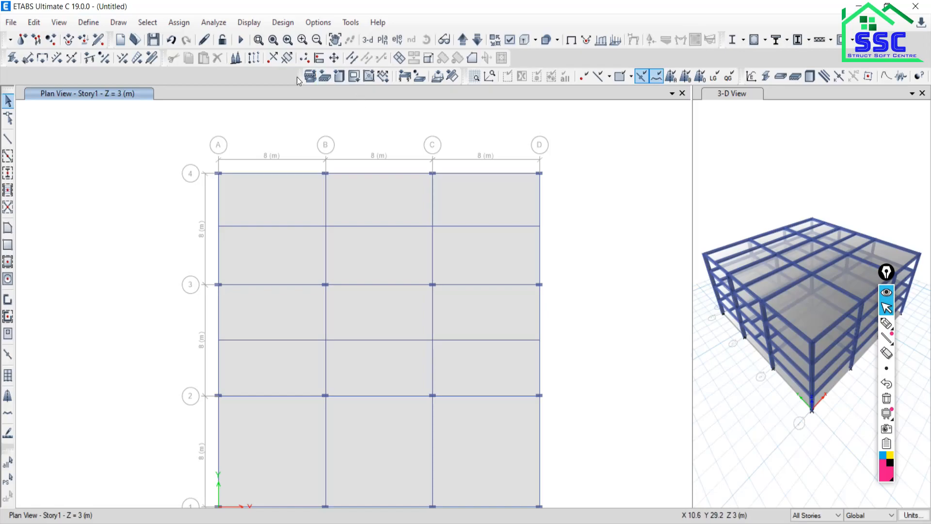
drag(298, 75, 505, 60)
drag(664, 76, 698, 60)
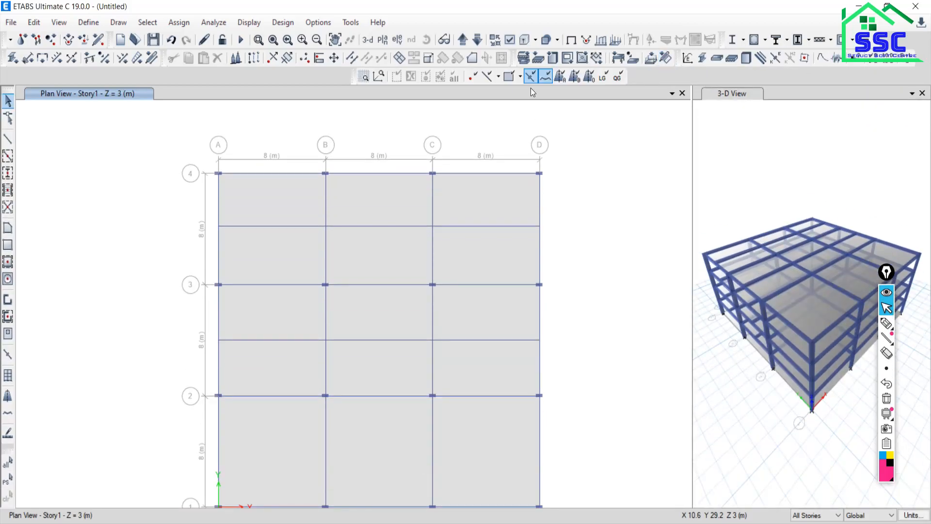
drag(352, 79, 3, 83)
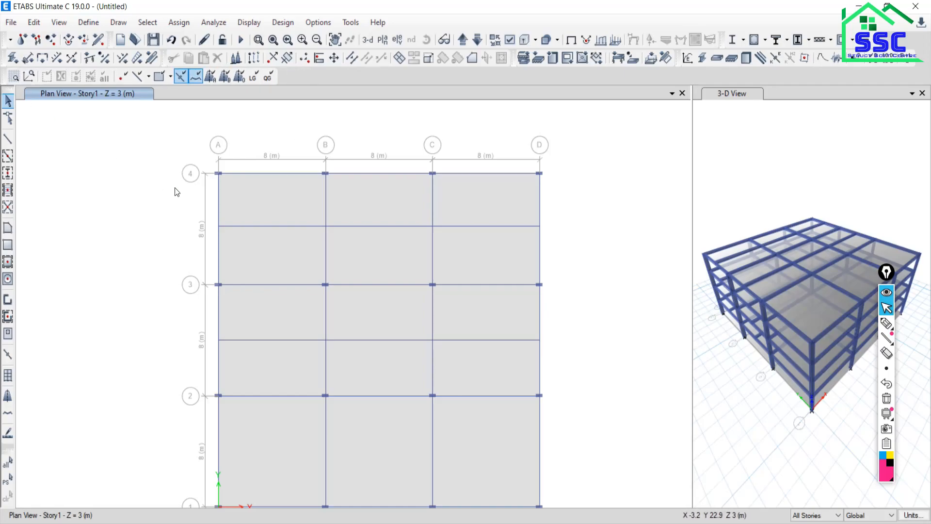
Open the view display options and switch the active window to the 3-D view, keeping the dialog clear of the model
scroll(373, 307, down, 1)
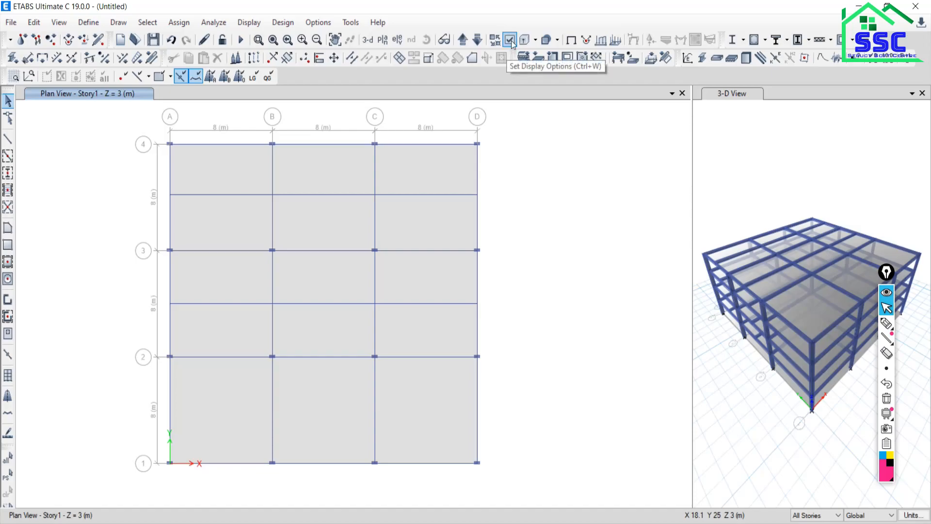
click(59, 23)
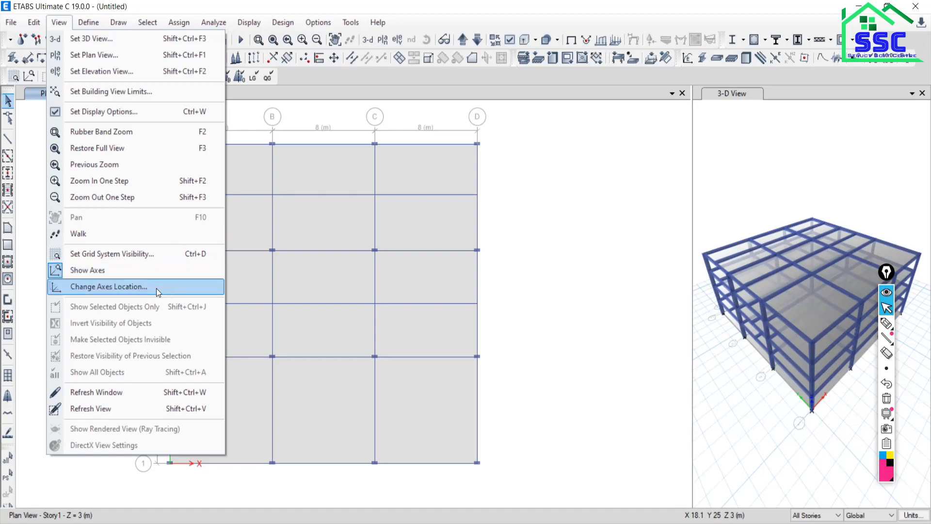
click(93, 114)
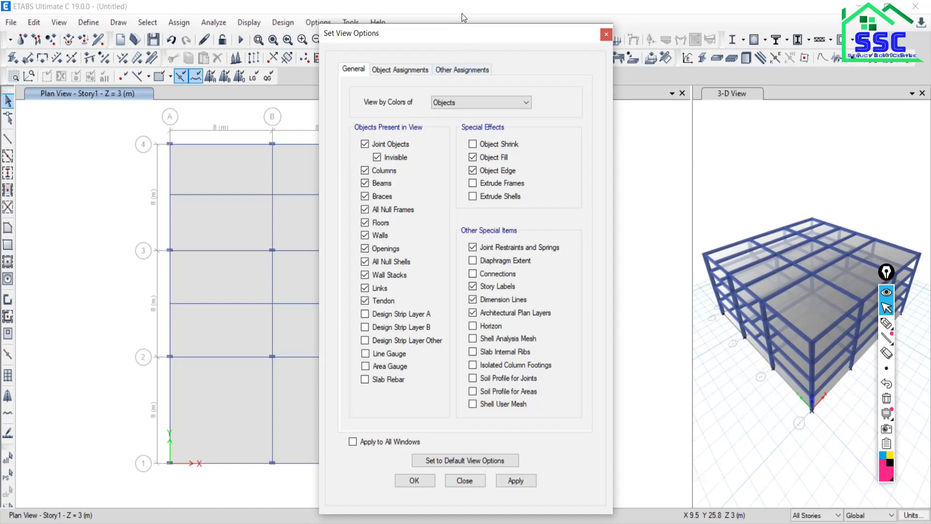
drag(439, 39, 648, 22)
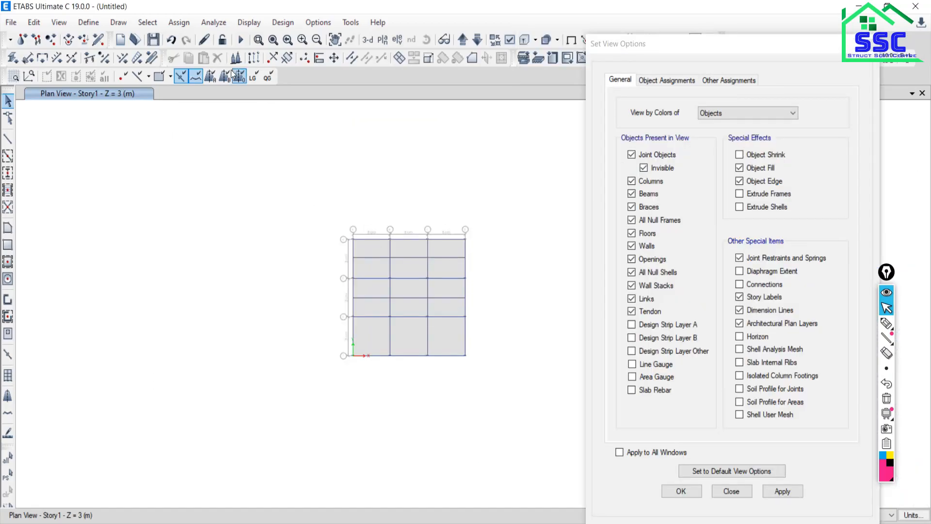
click(368, 40)
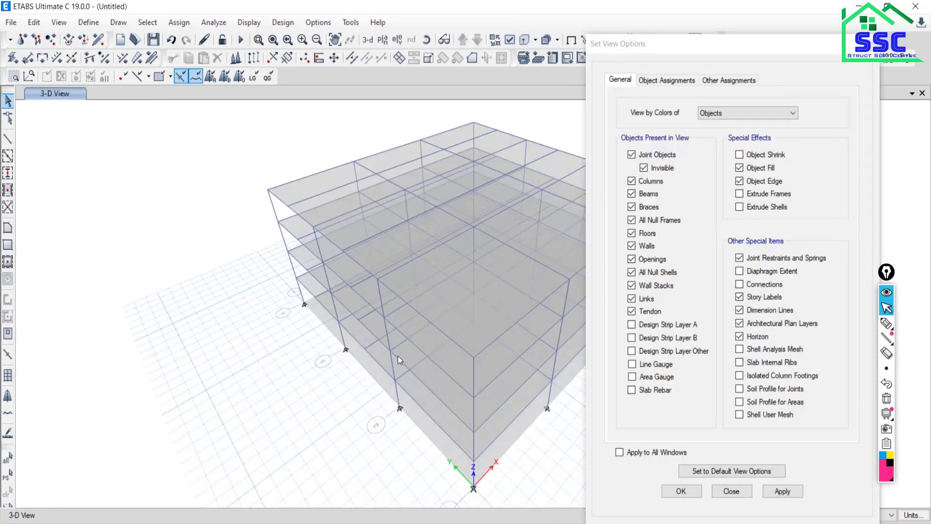
drag(756, 51, 147, 27)
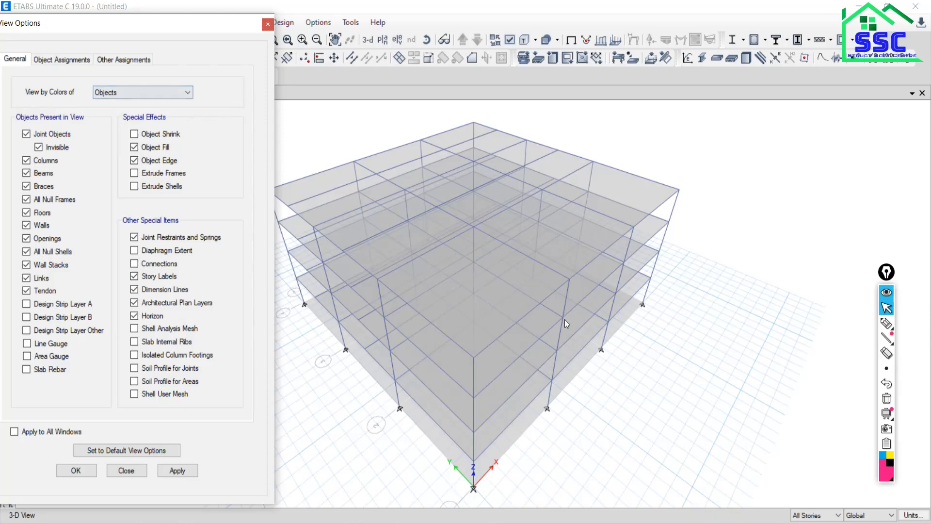
Check the available View by Colors of choices, such as Section Properties, and close the view options unchanged
click(138, 94)
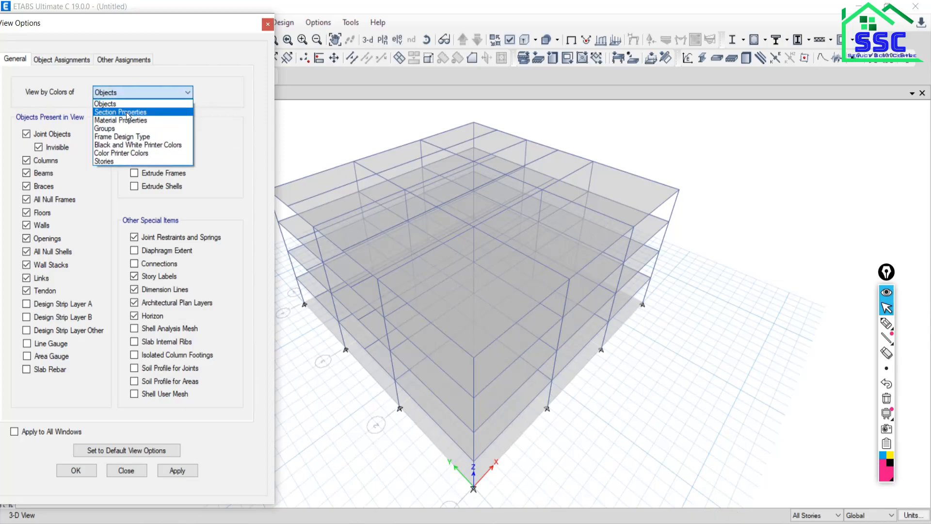
click(147, 25)
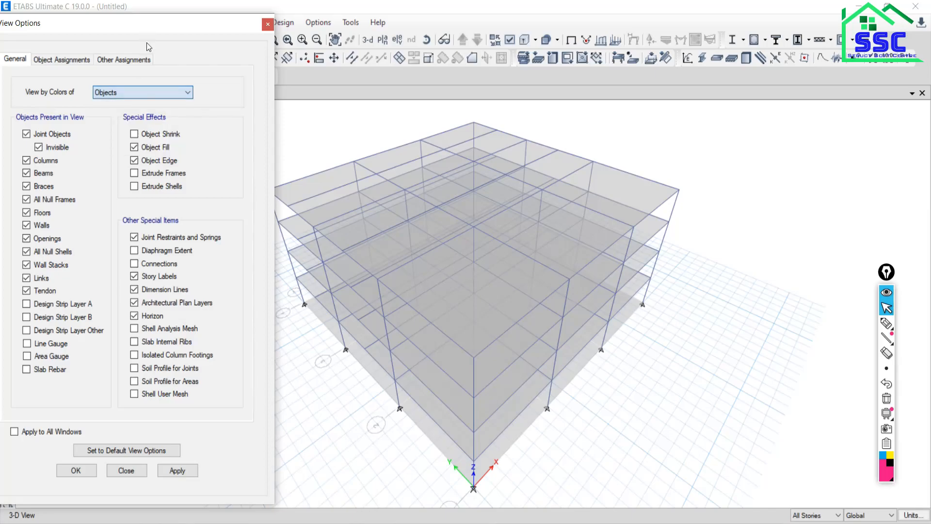
click(268, 24)
Open the frame section definitions, inspect the data of beam section BM230X350M20 and cancel out of it
click(86, 23)
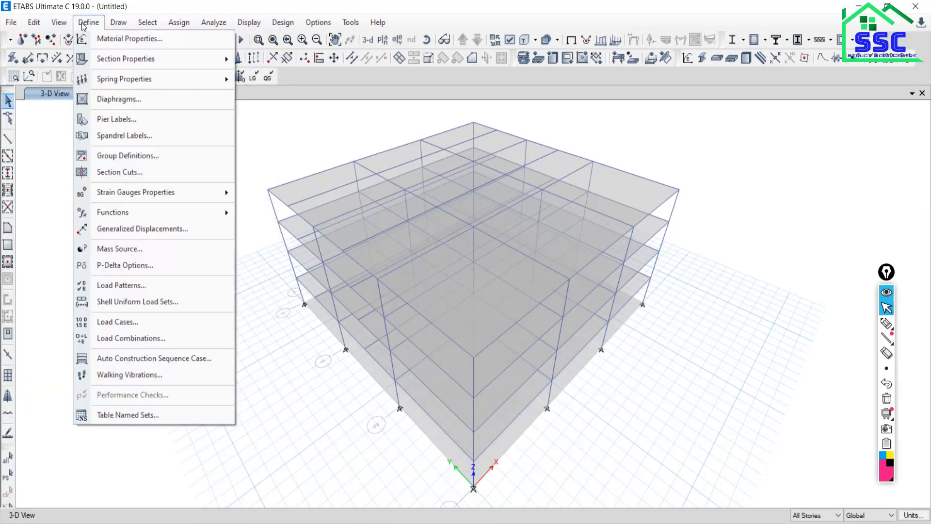
mouse_move(100, 59)
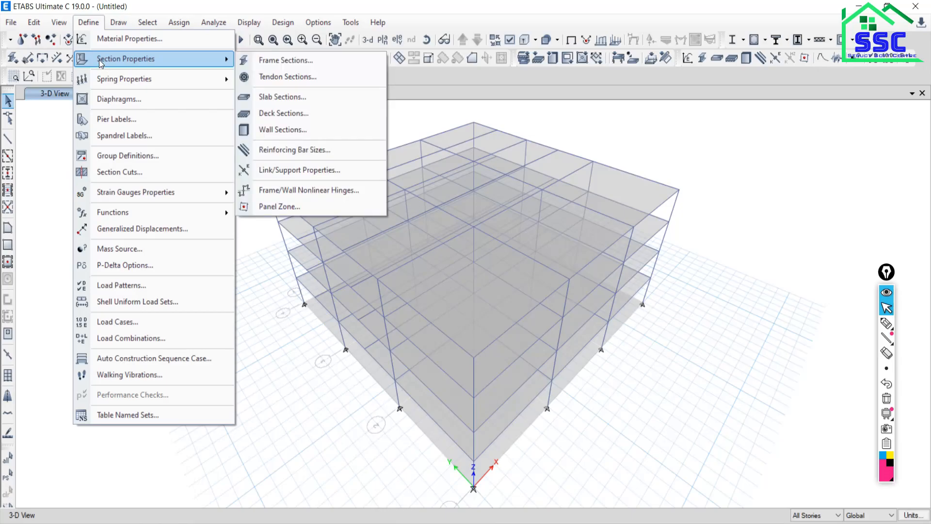
click(279, 63)
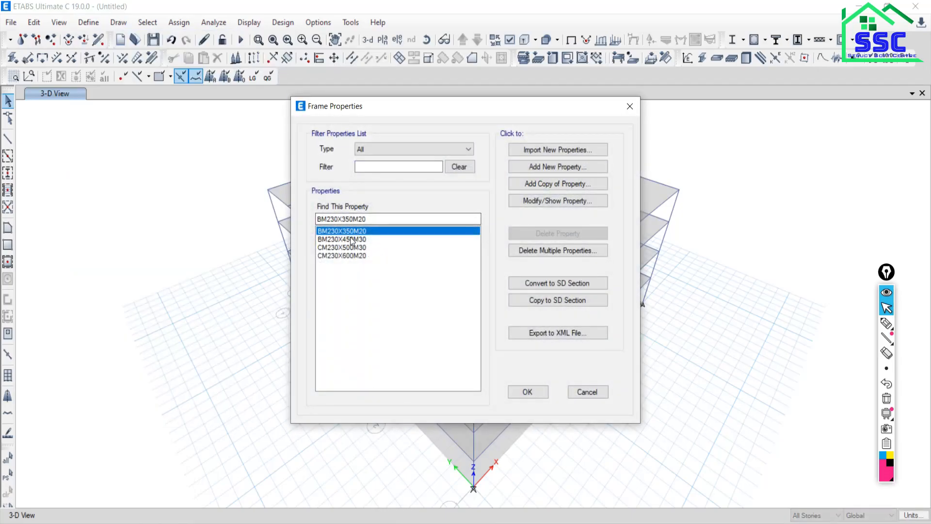
click(522, 199)
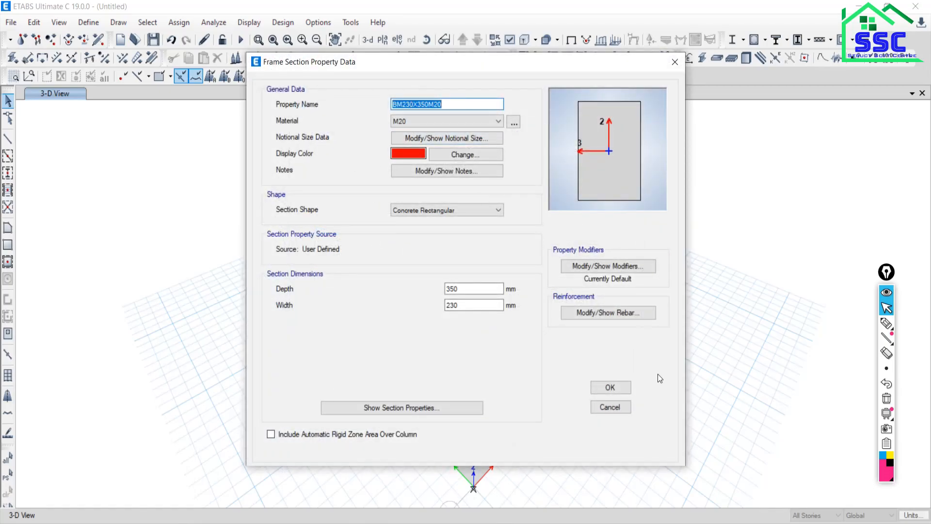
click(609, 408)
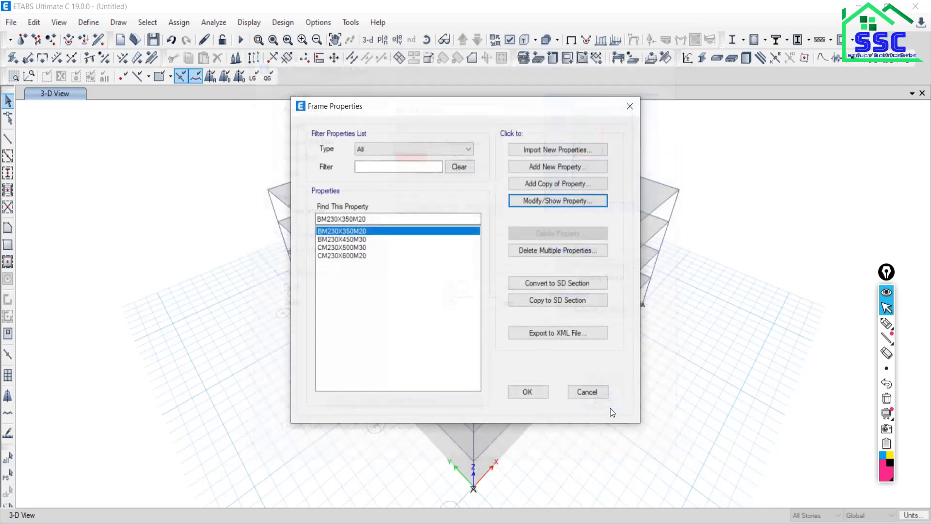
Change the display color of beam section BM230X450M30 to green
click(343, 239)
click(537, 200)
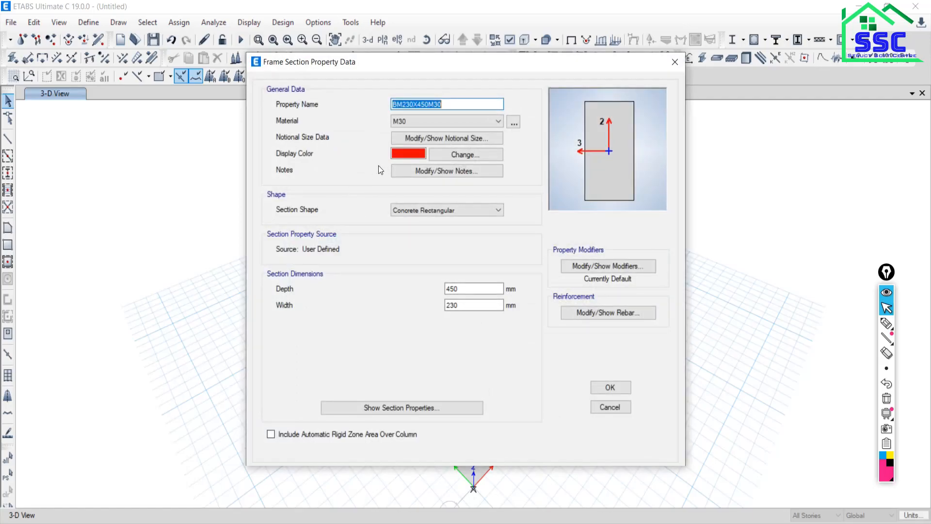
click(409, 155)
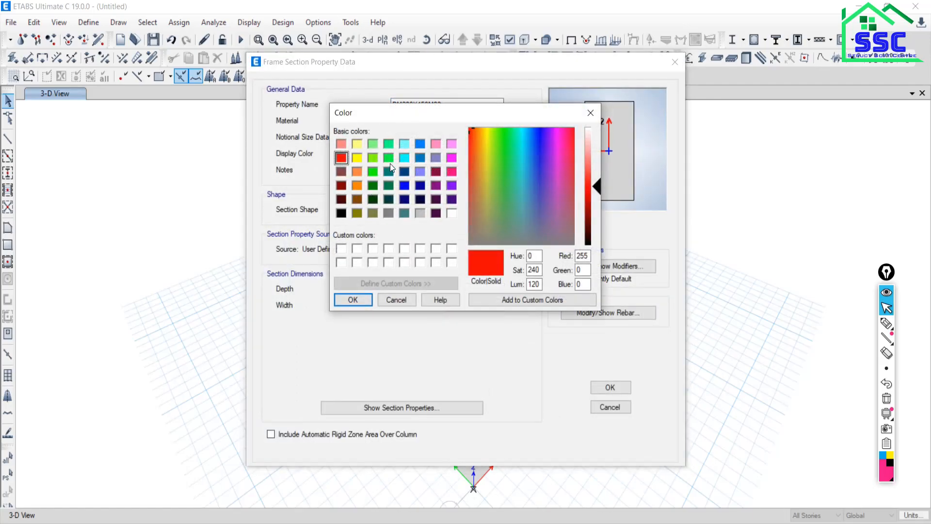
click(373, 172)
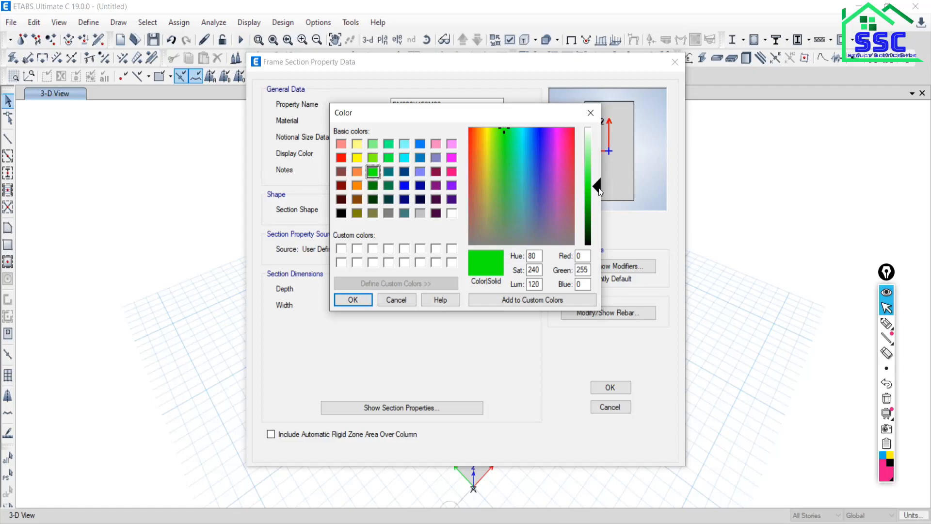
drag(598, 192, 598, 196)
click(353, 300)
click(598, 391)
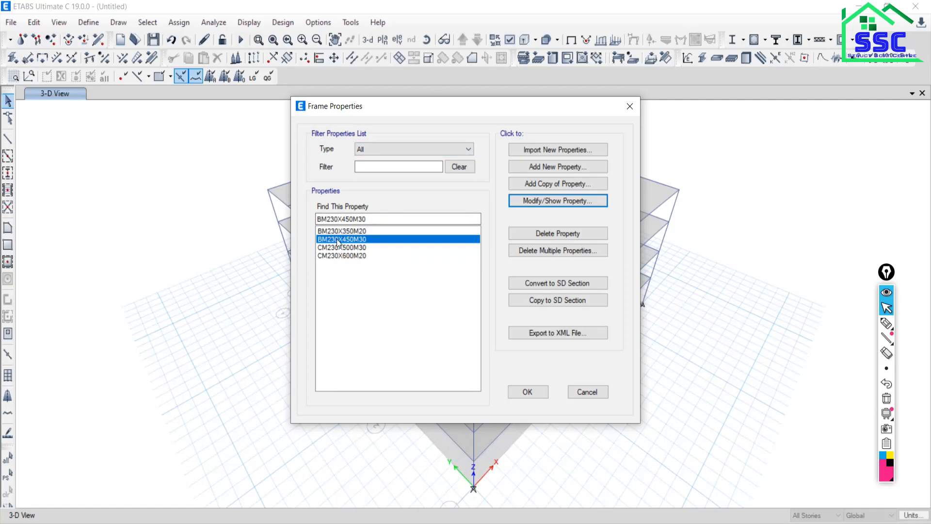
Change the display color of column section CM230X500M30 to black
click(338, 247)
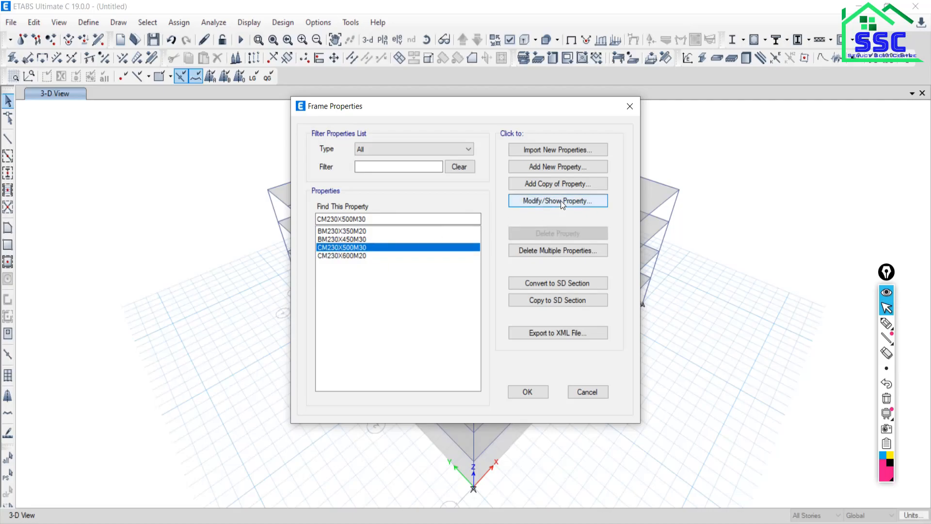
click(533, 207)
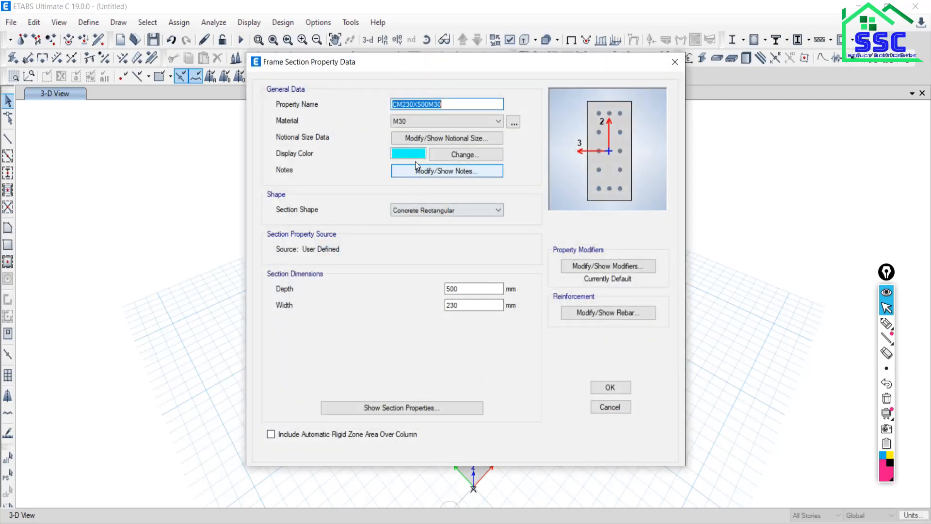
click(454, 155)
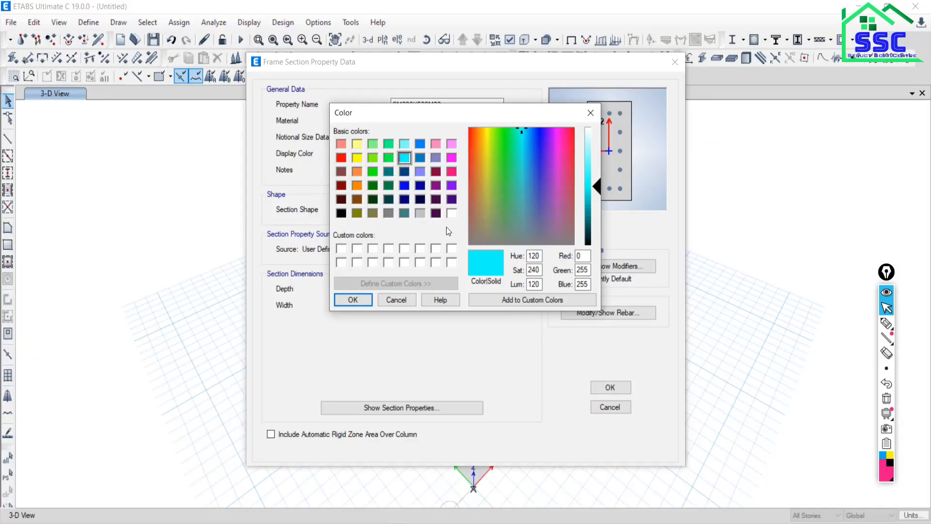
click(436, 214)
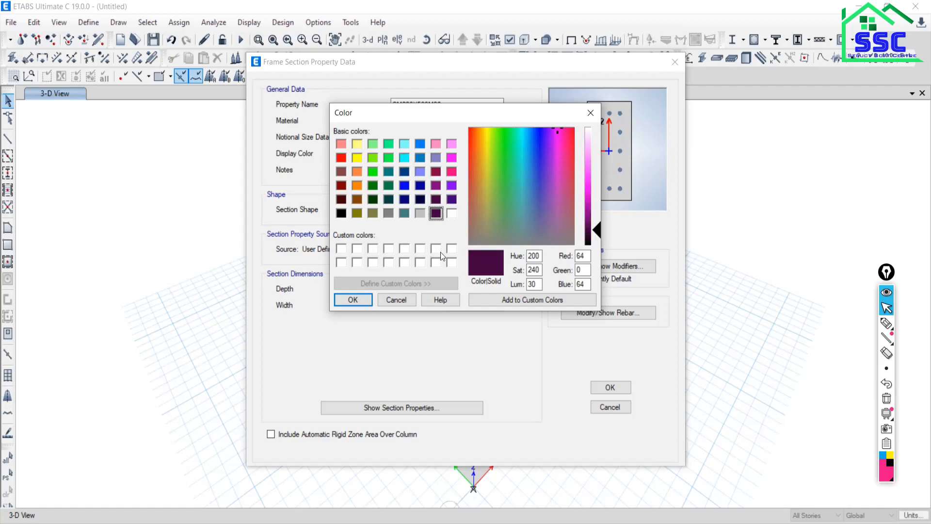
click(346, 214)
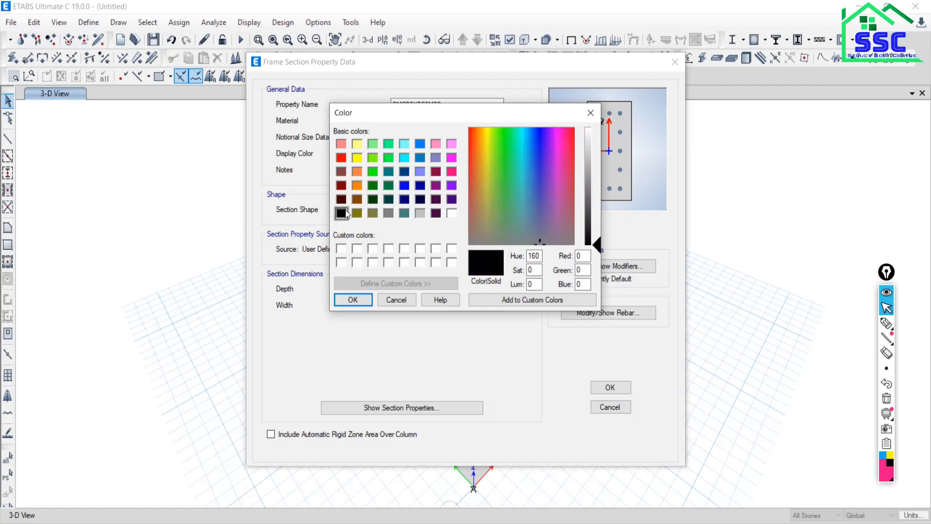
click(352, 300)
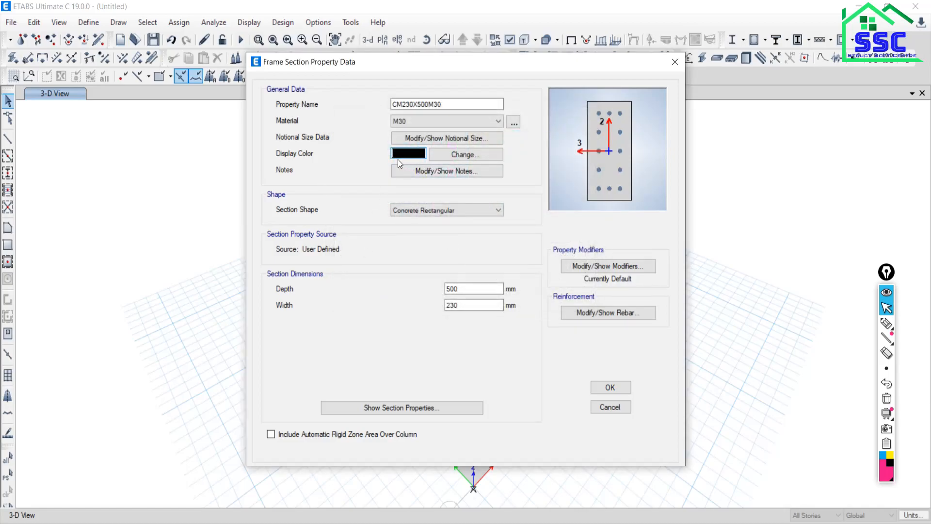
click(607, 387)
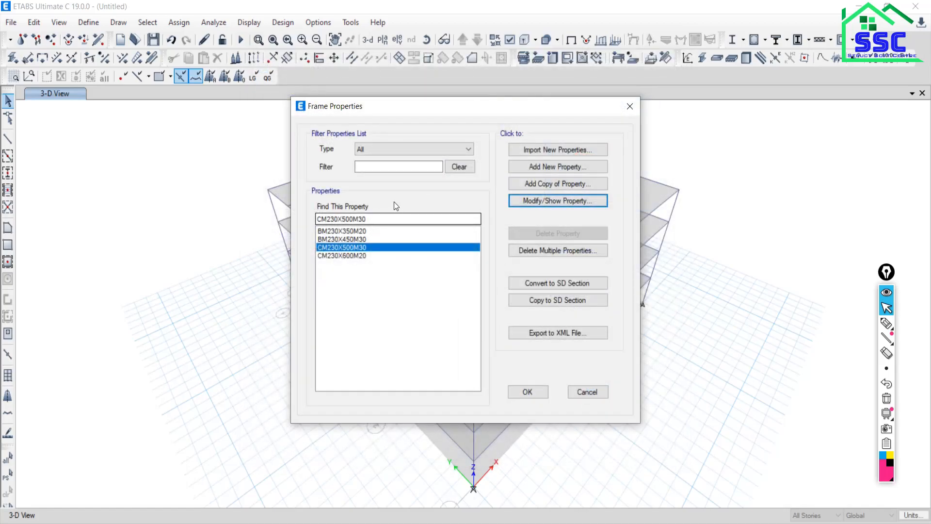
Change the display color of column section CM230X600M20 to blue and accept the frame property definitions
click(387, 254)
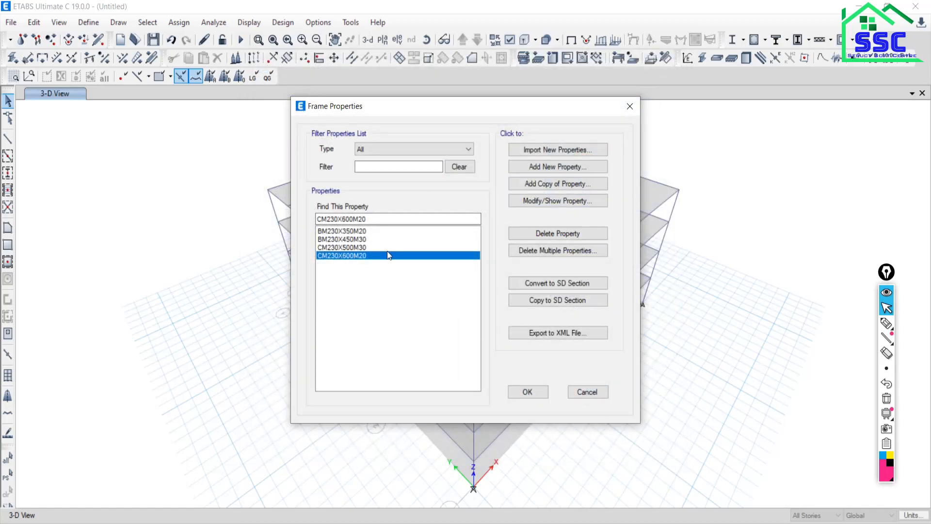
click(533, 200)
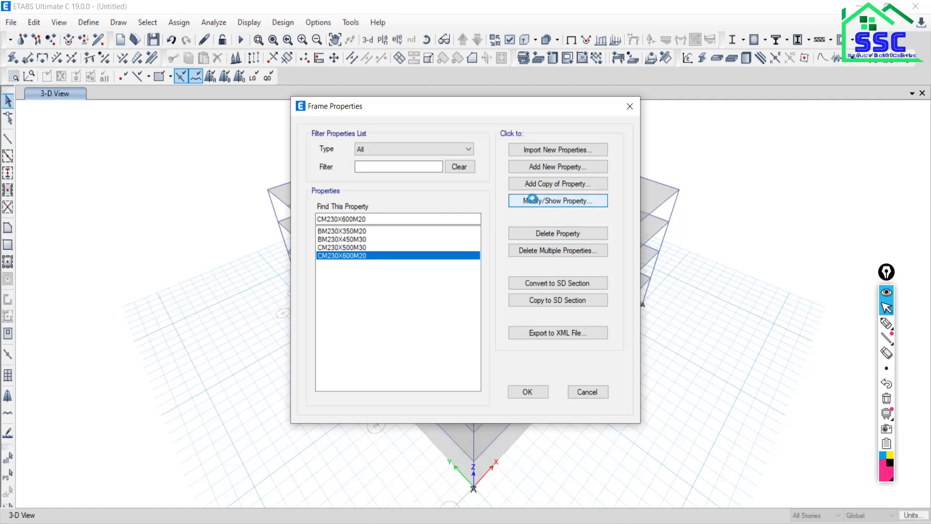
click(456, 153)
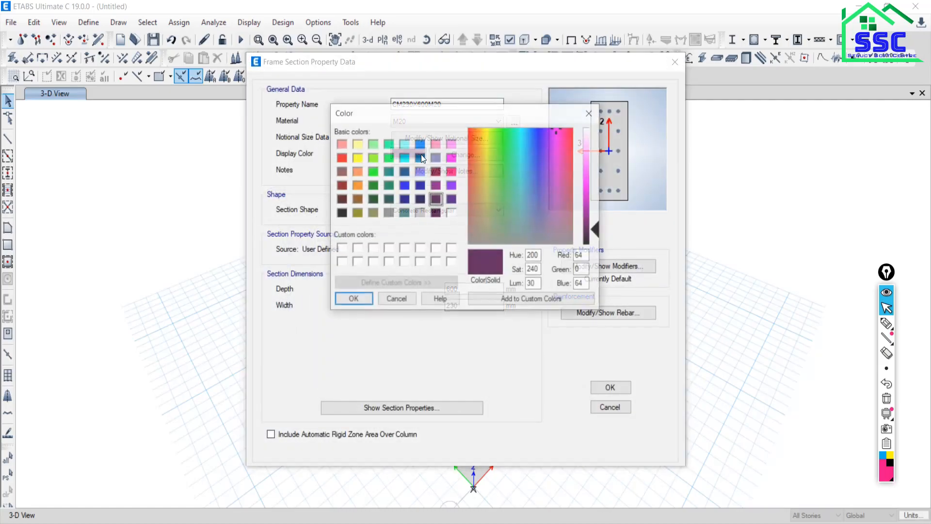
click(406, 188)
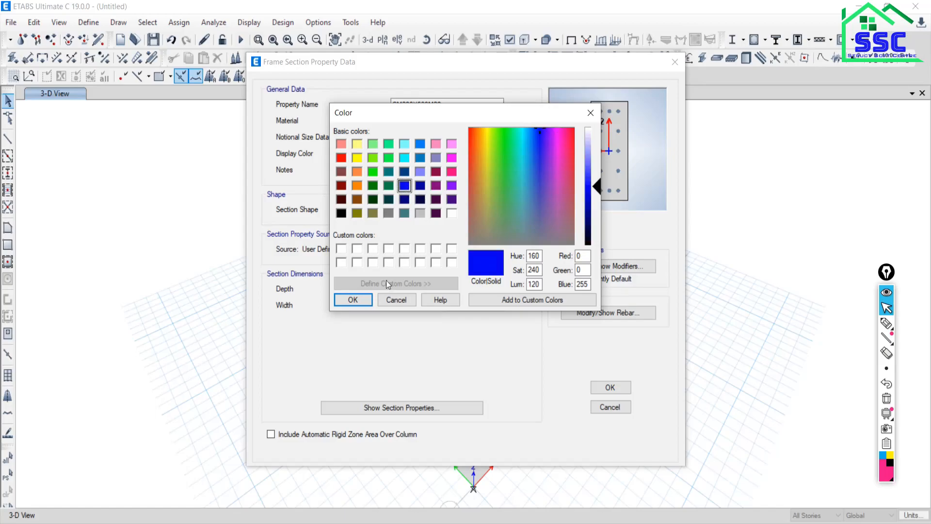
click(365, 298)
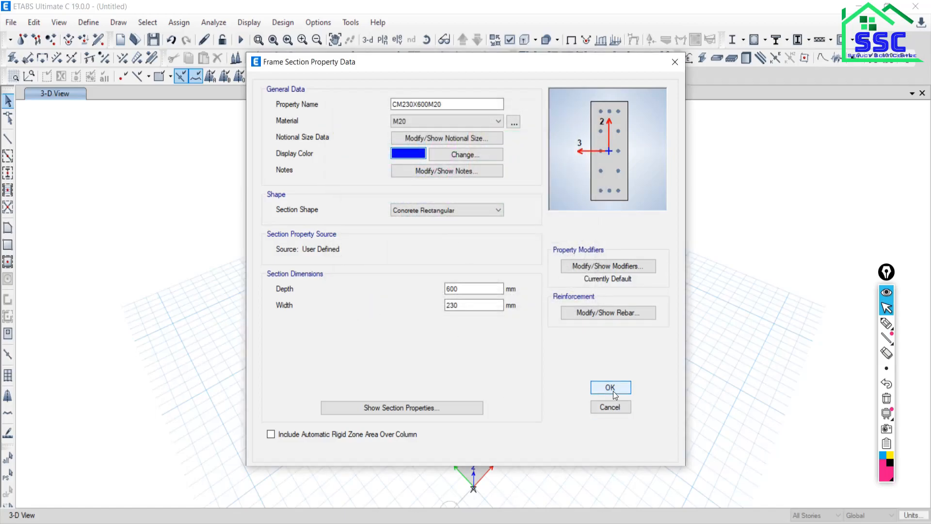
click(612, 389)
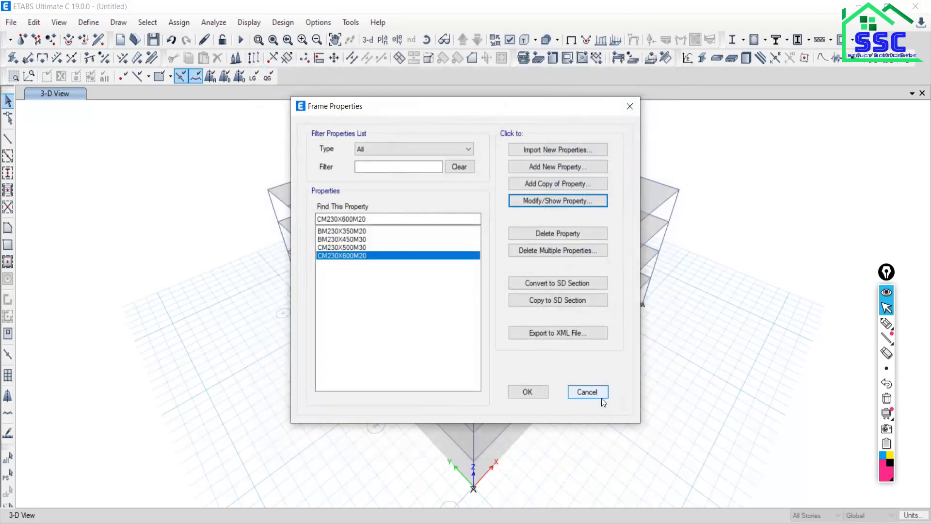
click(527, 392)
Change the display color of slab section SB130M20 to magenta and accept the slab property definitions
click(86, 22)
mouse_move(116, 59)
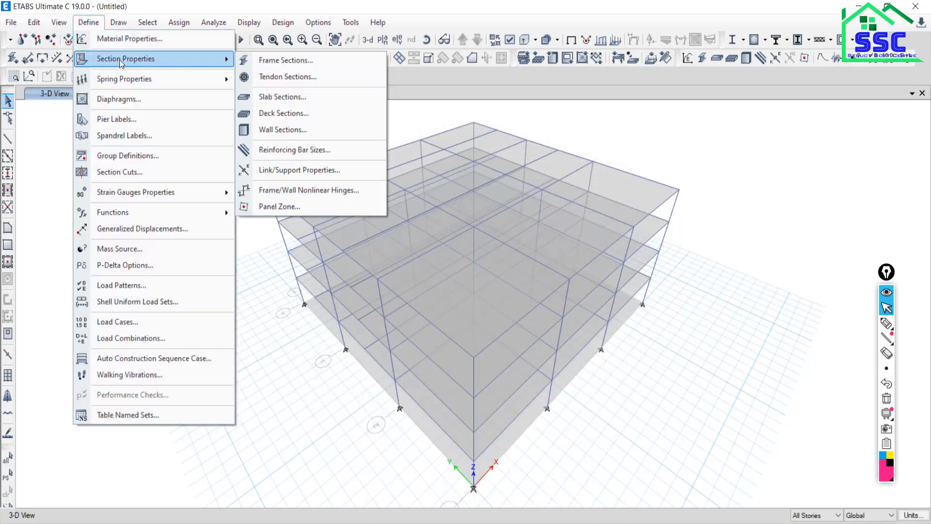
click(265, 97)
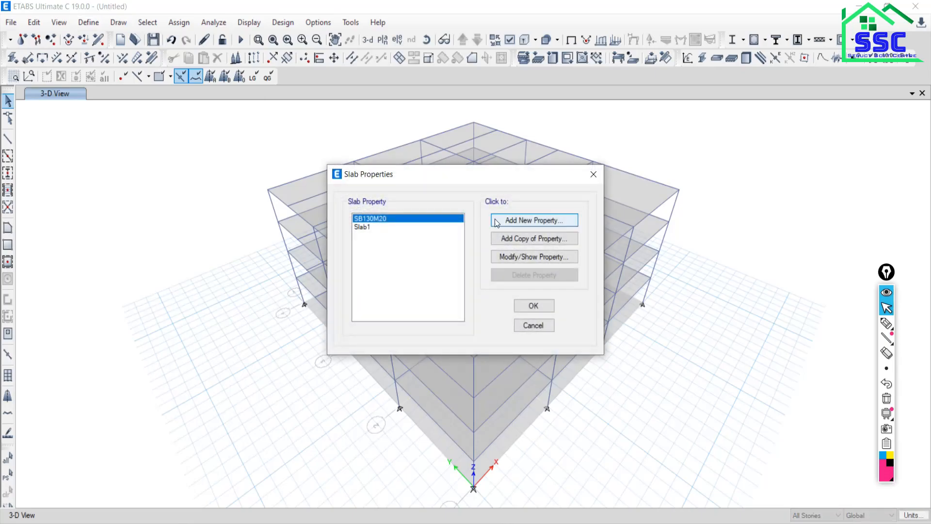
click(519, 256)
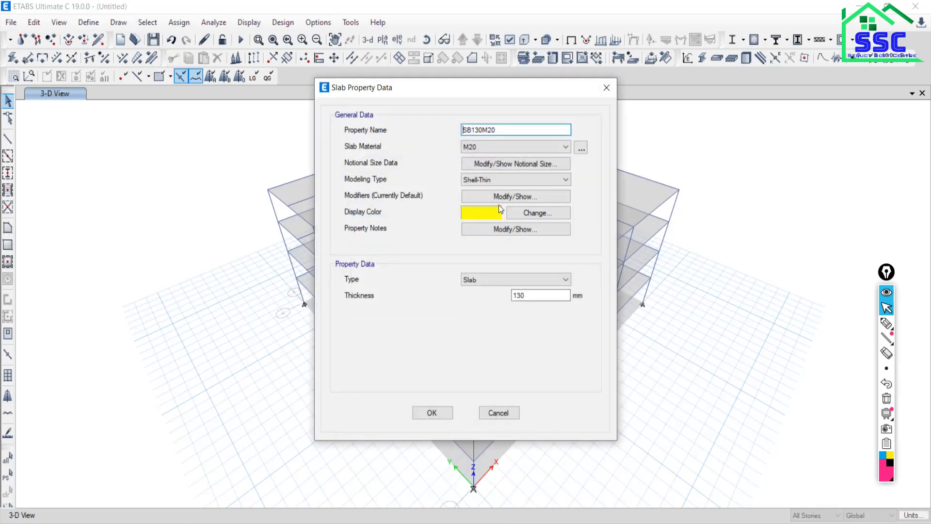
click(472, 216)
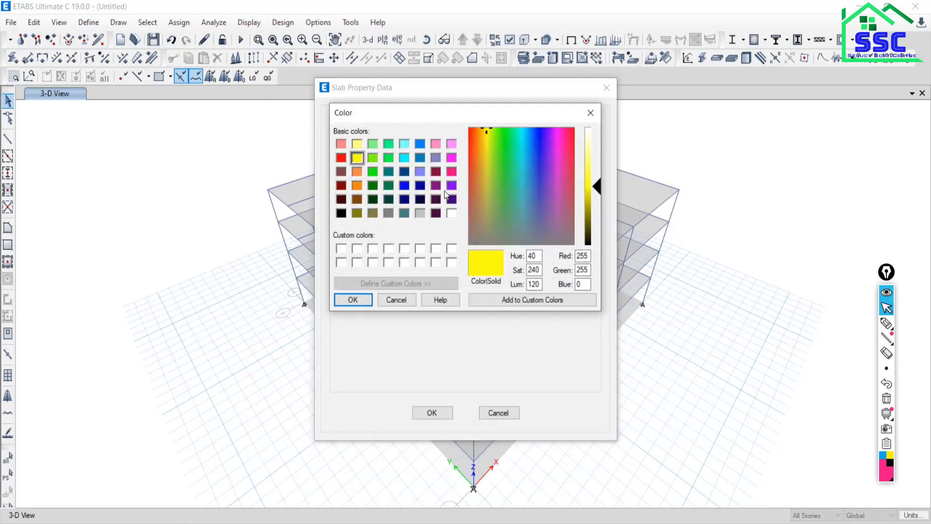
click(452, 157)
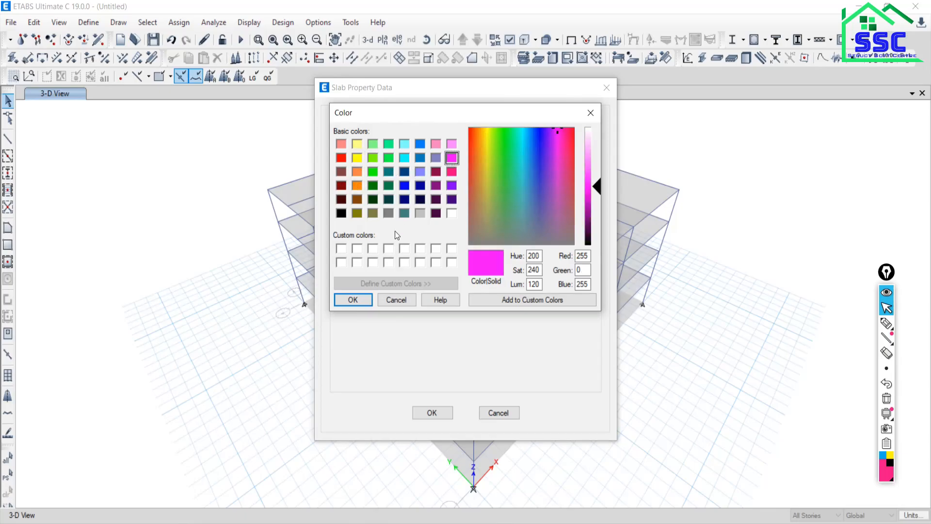
click(353, 300)
click(432, 412)
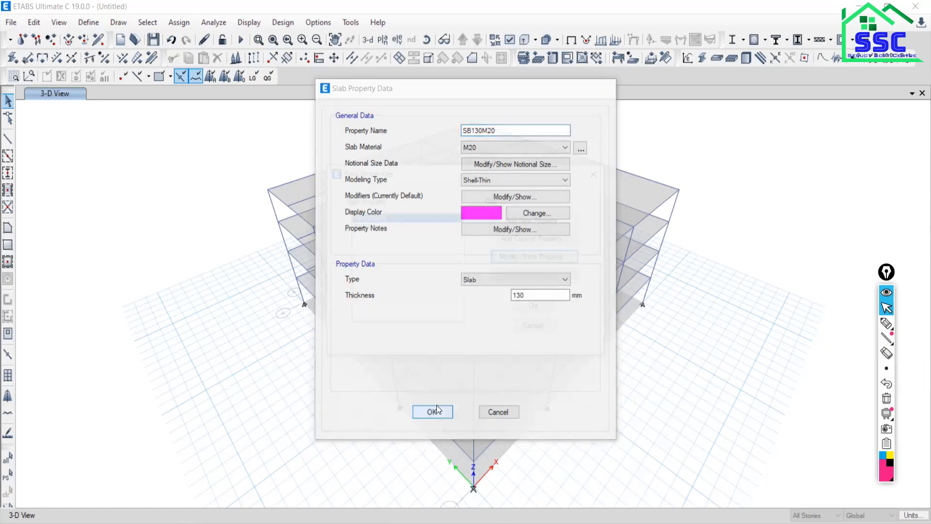
click(533, 307)
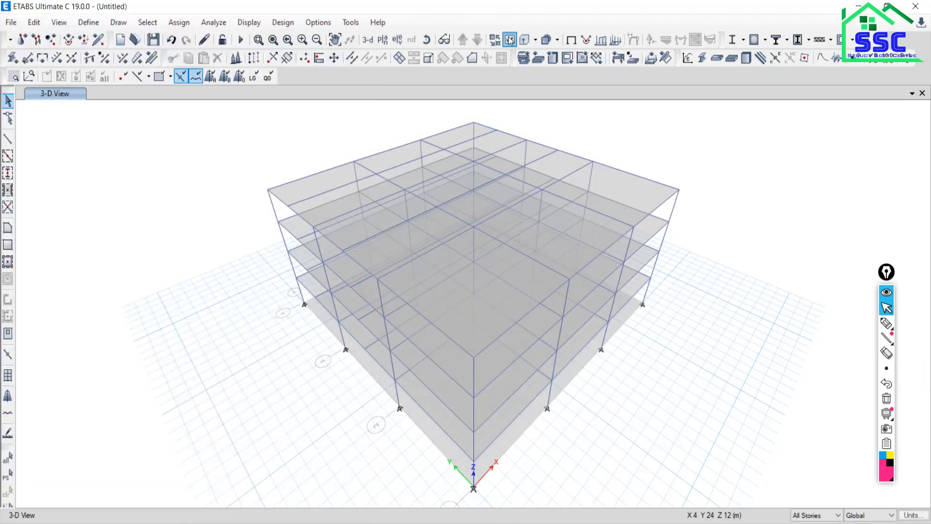
Open the view display options beside the 3-D model, check the color and object settings, and close them
click(525, 40)
drag(95, 23, 109, 10)
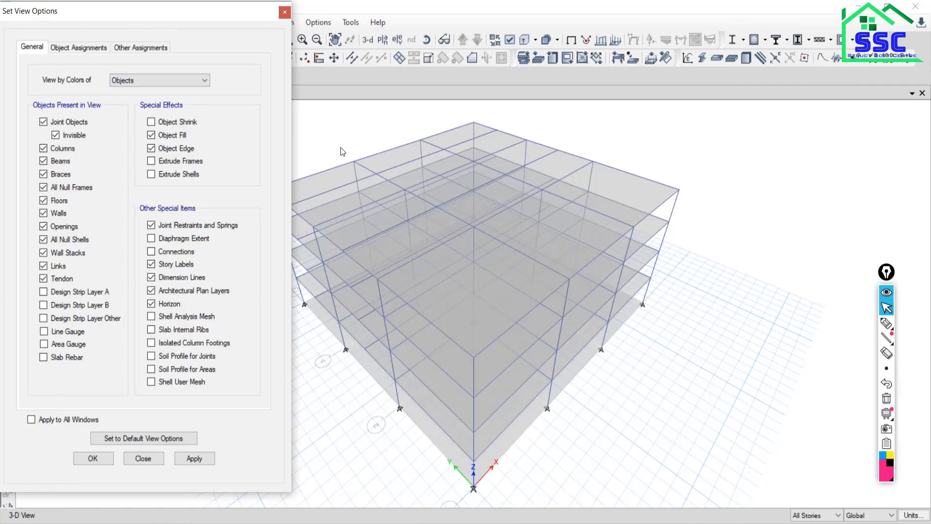
click(143, 458)
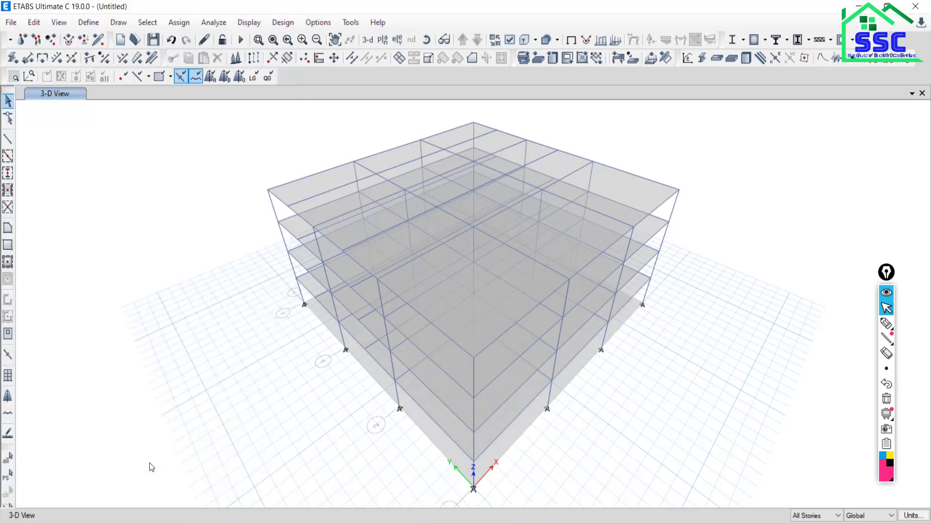
Open the graphics display colors to examine the object colors and transparency settings, then cancel the dialog
click(318, 22)
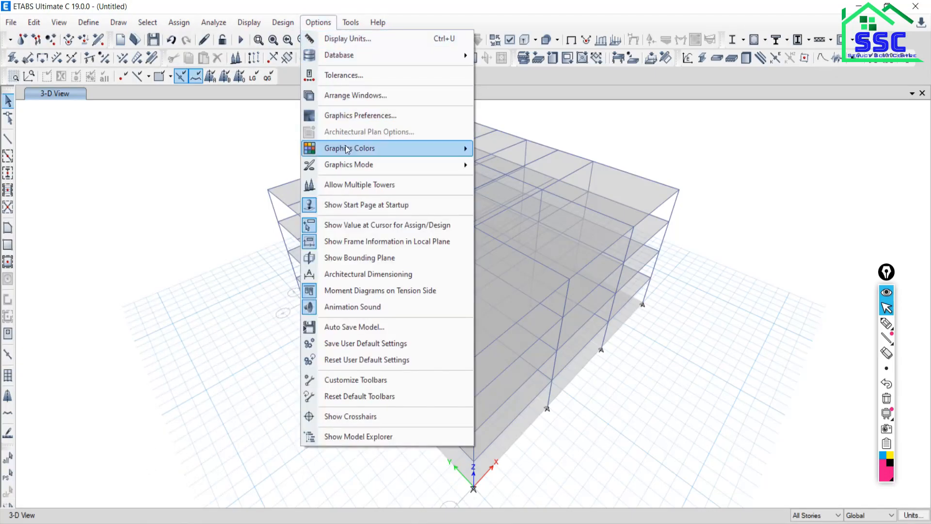
mouse_move(347, 149)
click(500, 149)
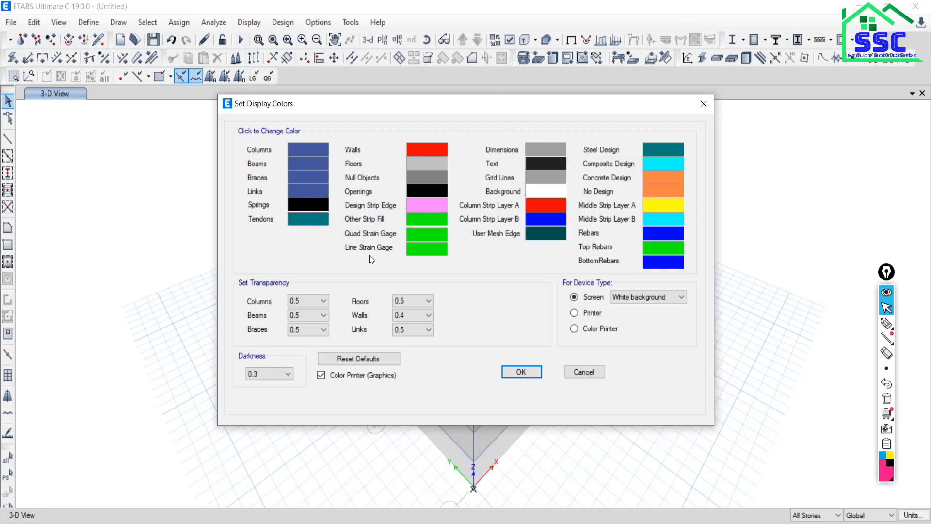
click(580, 374)
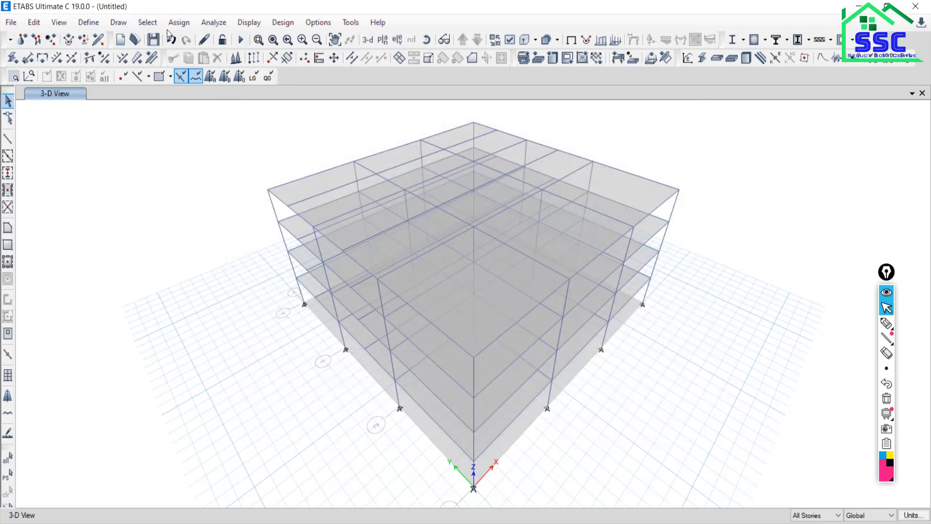
click(252, 23)
click(244, 24)
click(59, 22)
click(34, 22)
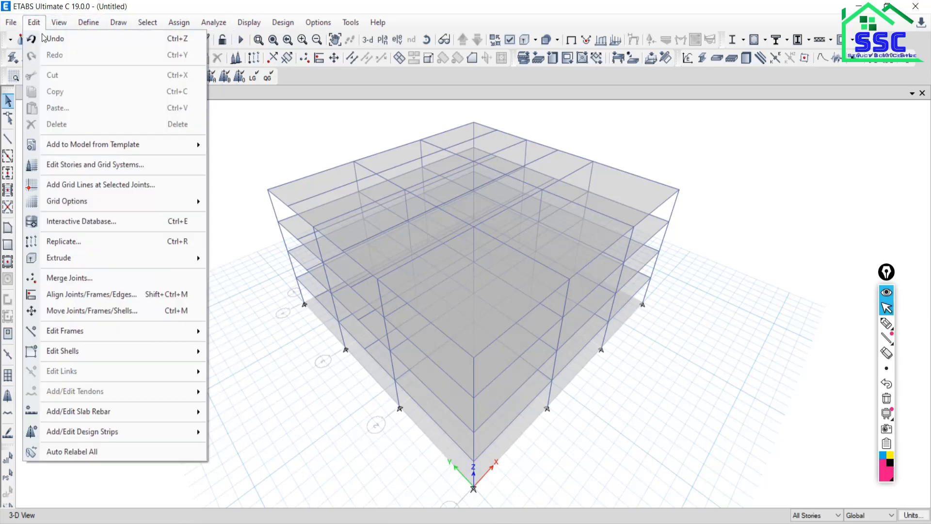
Try coloring the 3-D frame view by Section Properties, return it to coloring by Objects, and accept the view options
mouse_move(59, 23)
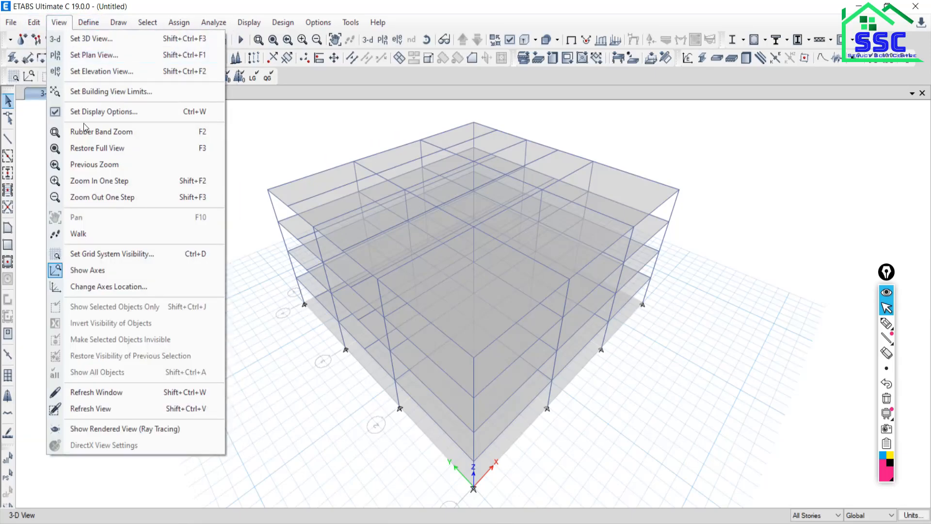
click(80, 112)
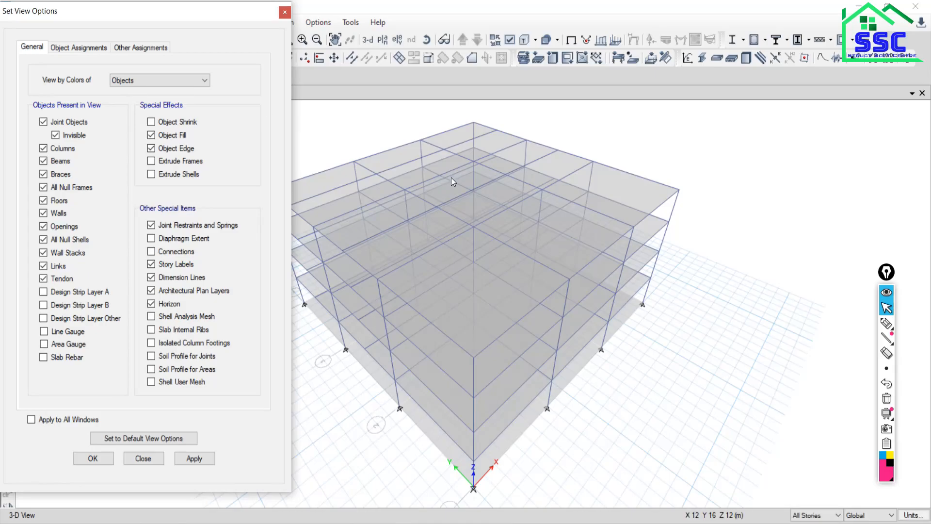
click(130, 81)
click(126, 100)
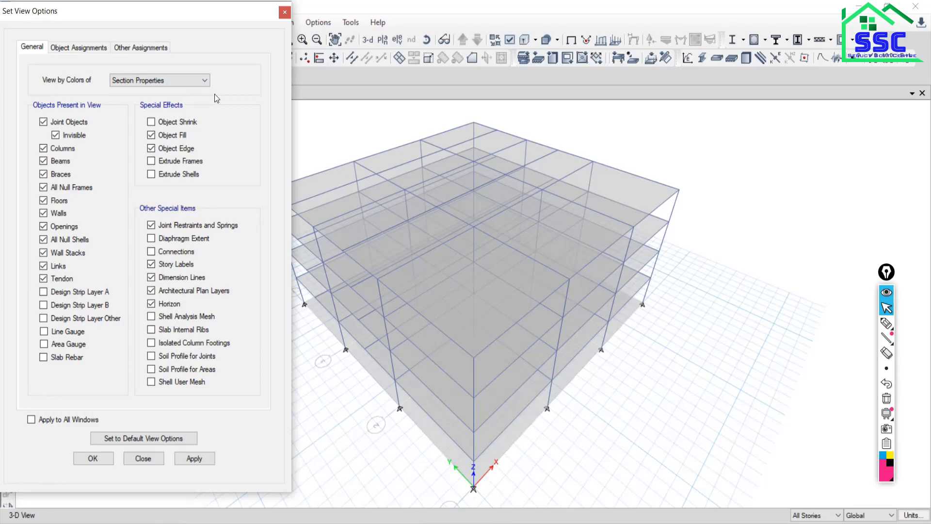
key(Return)
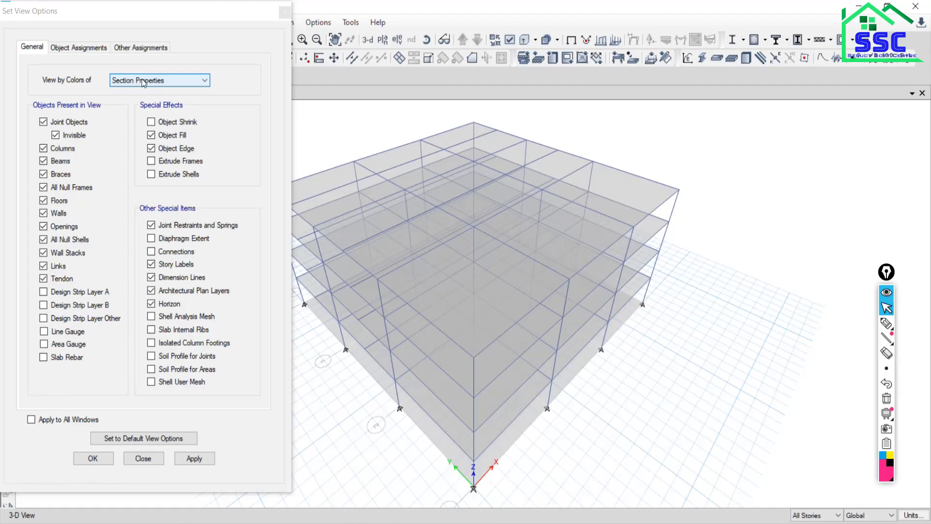
scroll(200, 86, up, 1)
click(190, 455)
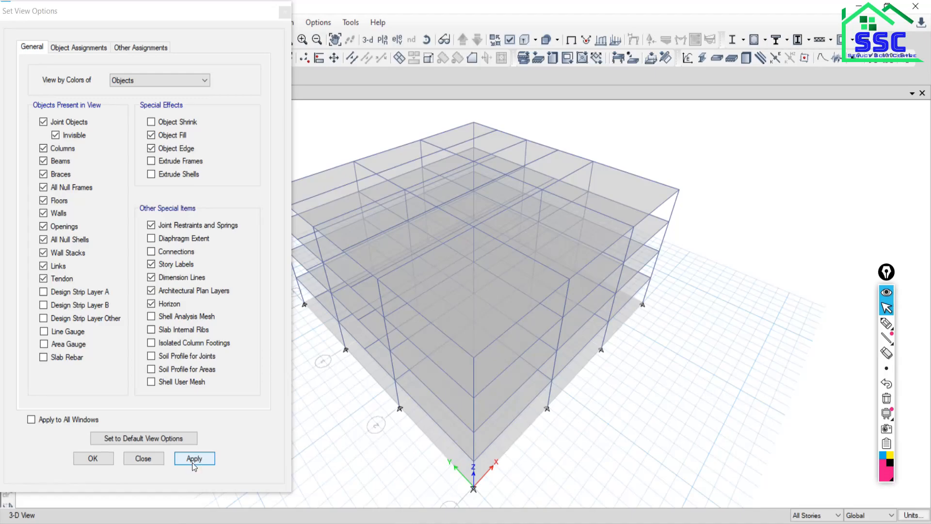
click(93, 458)
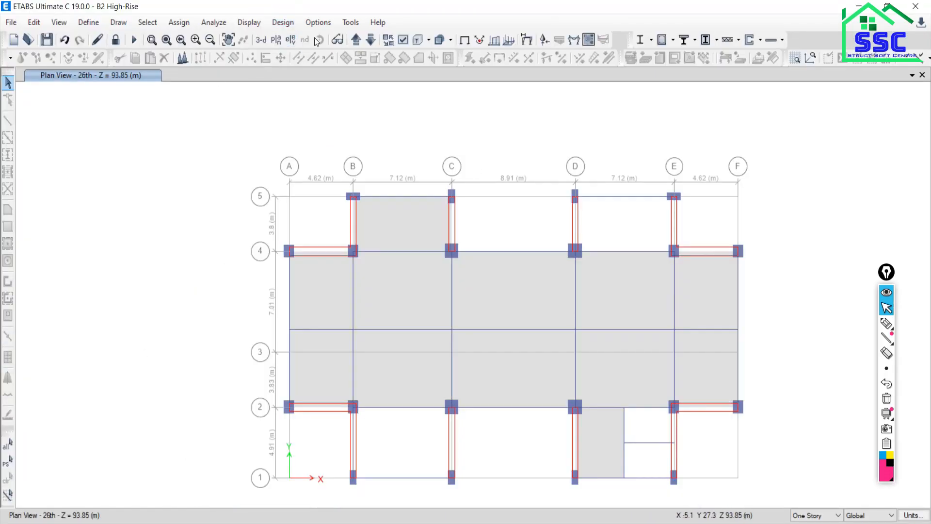
Show the B2 High-Rise model in 3-D, color it by Section Properties, inspect the tower's section colors, and close the view options
click(262, 40)
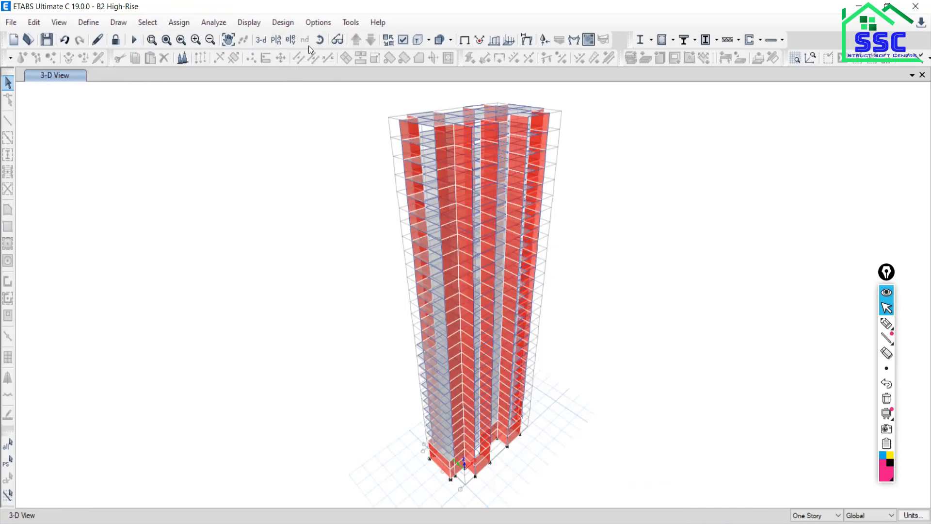
click(401, 38)
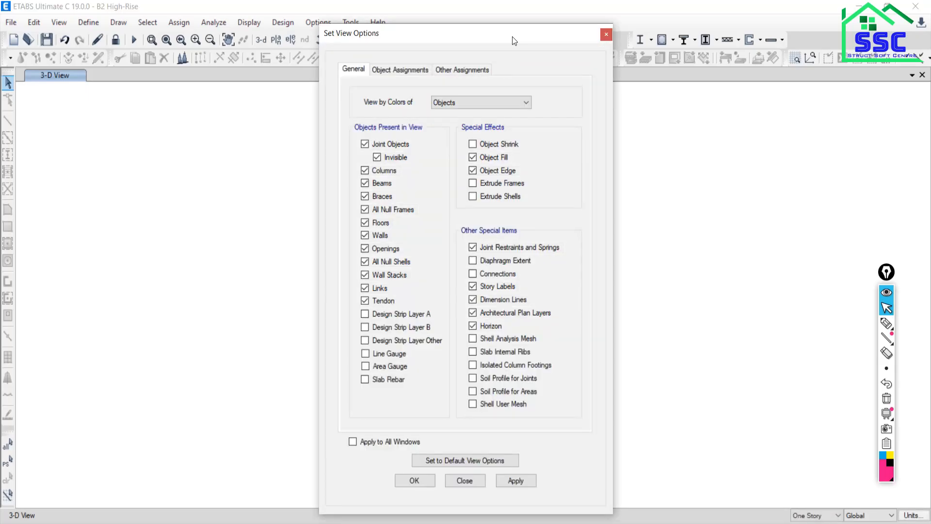
drag(512, 36, 210, 13)
click(152, 78)
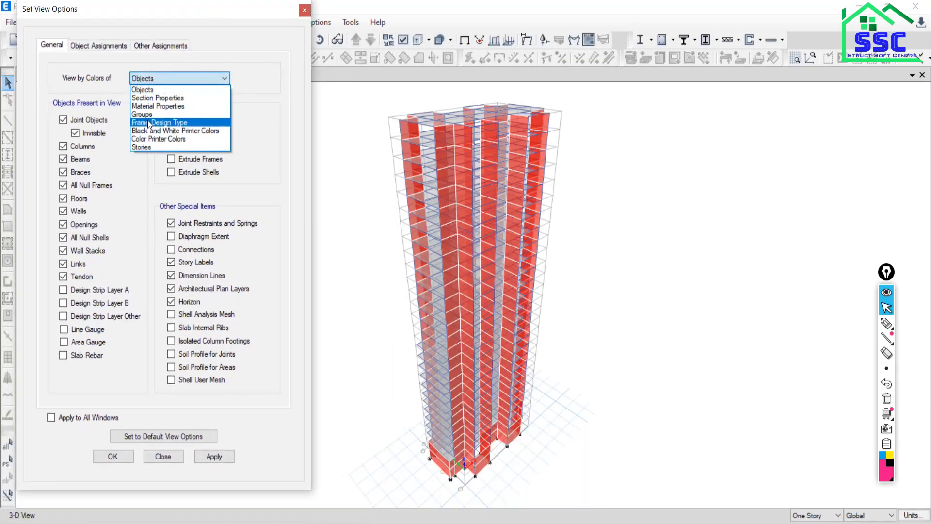
click(150, 97)
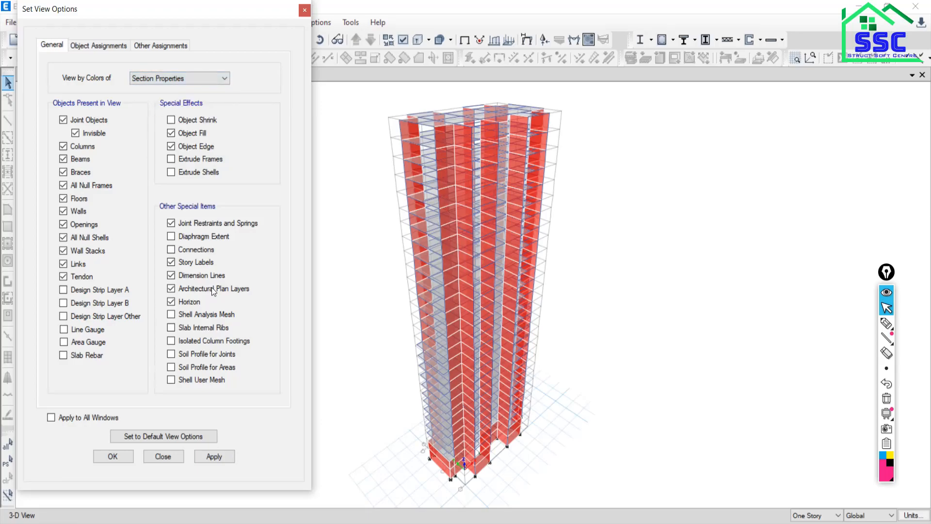
click(210, 455)
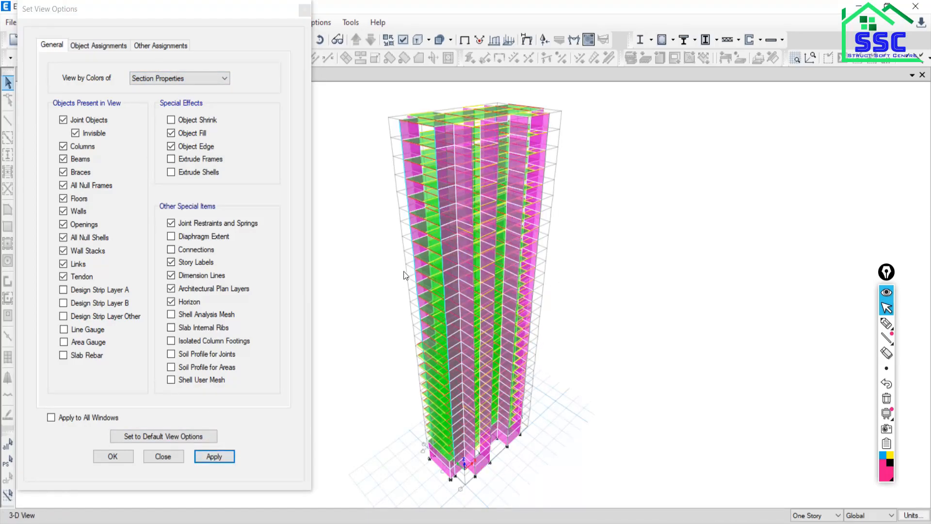
scroll(437, 87, up, 4)
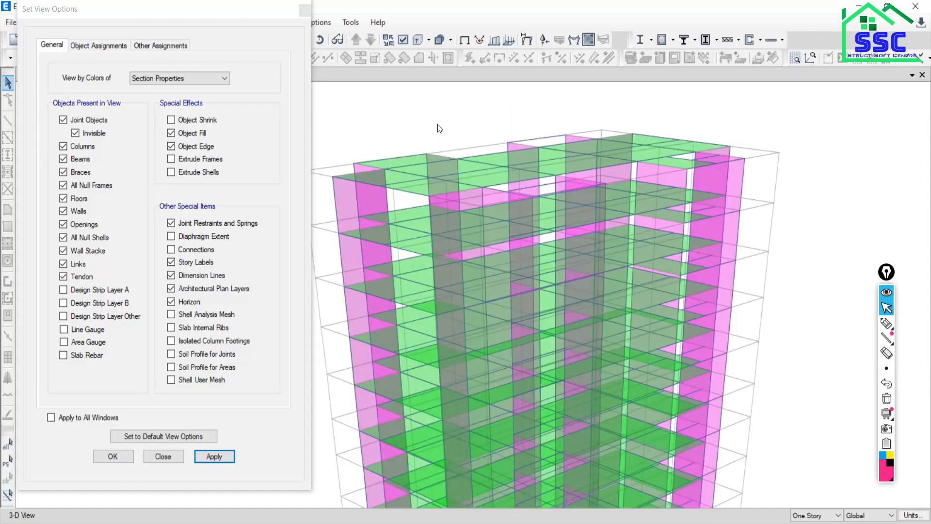
scroll(471, 179, down, 5)
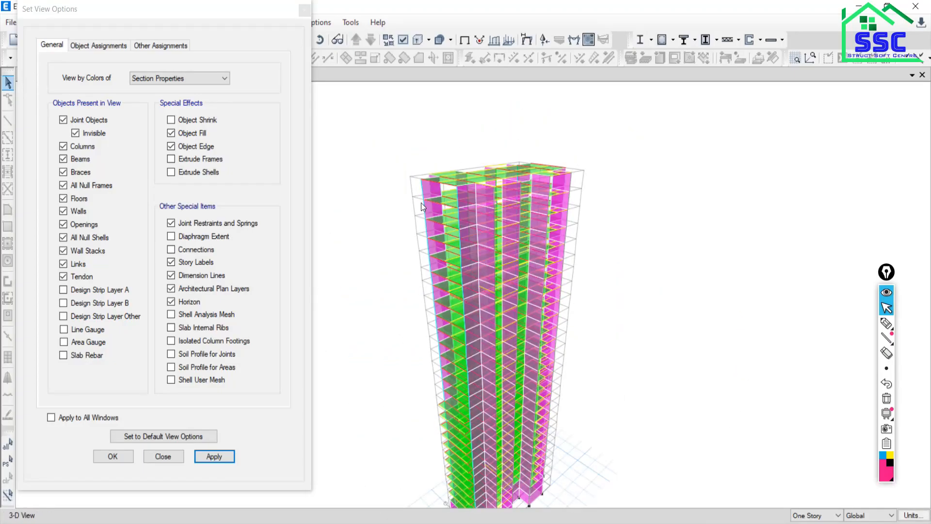
scroll(434, 194, up, 4)
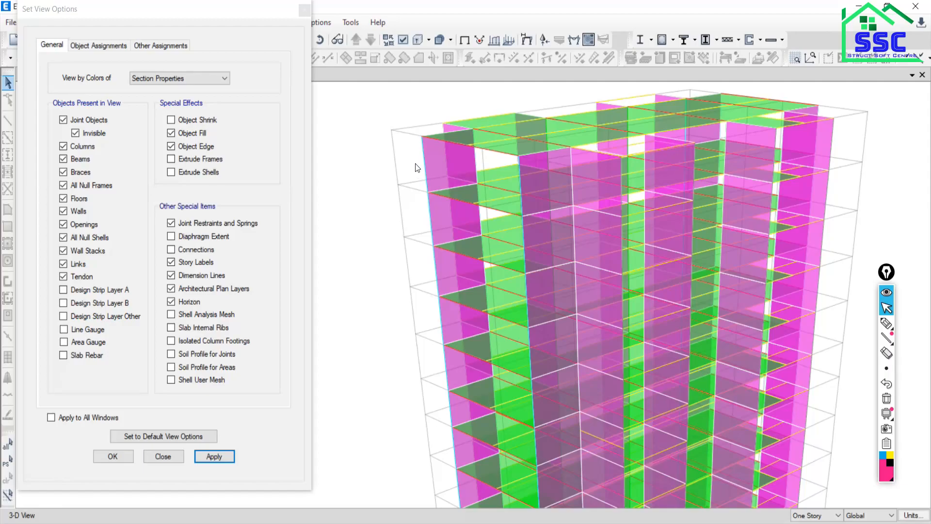
scroll(420, 152, up, 4)
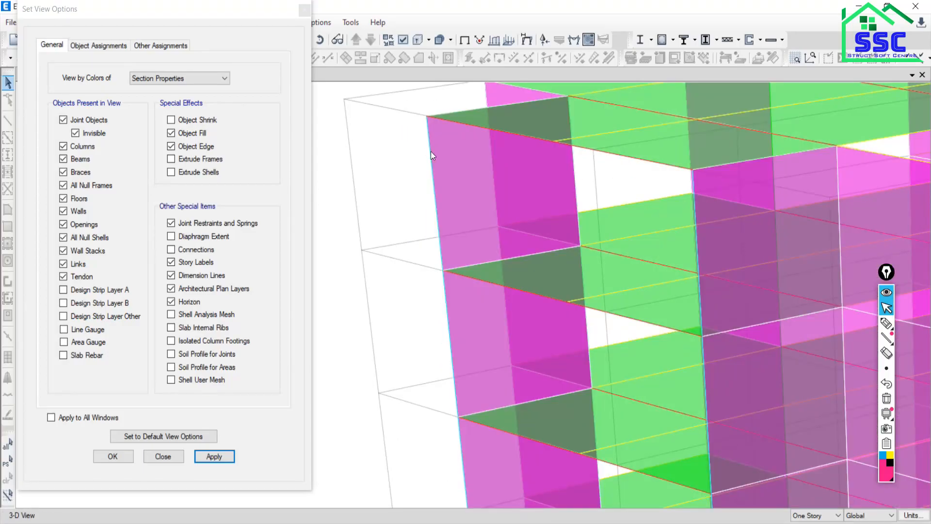
scroll(448, 234, down, 4)
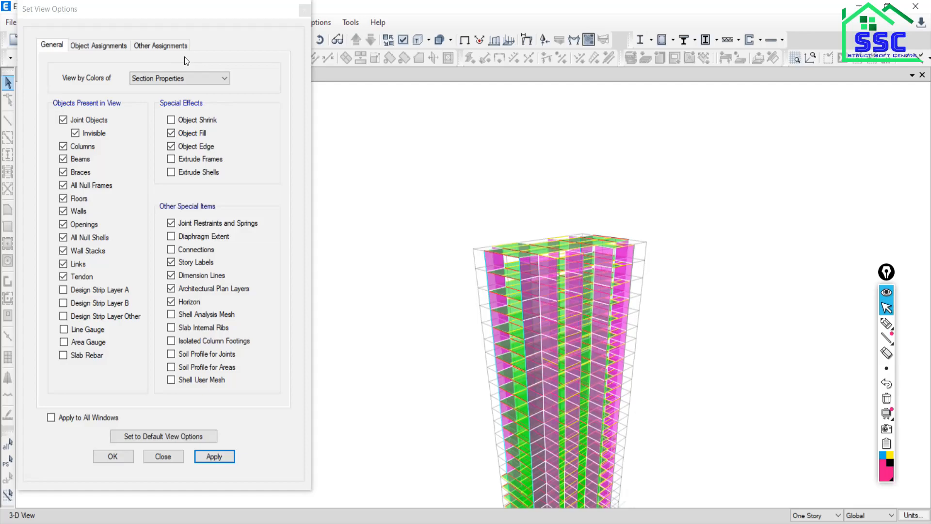
click(305, 9)
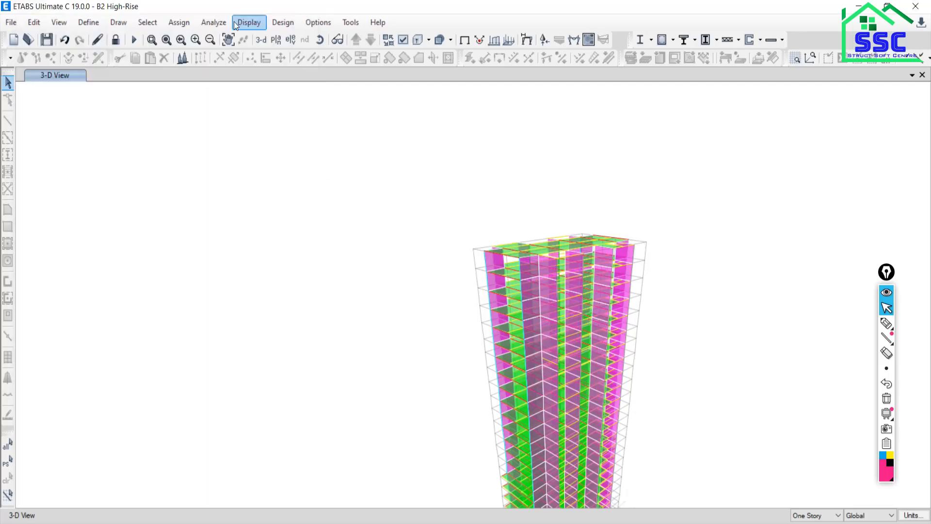
Check the display color in the property data of slab section SB225M50 and cancel out of the slab definitions
click(88, 23)
mouse_move(114, 60)
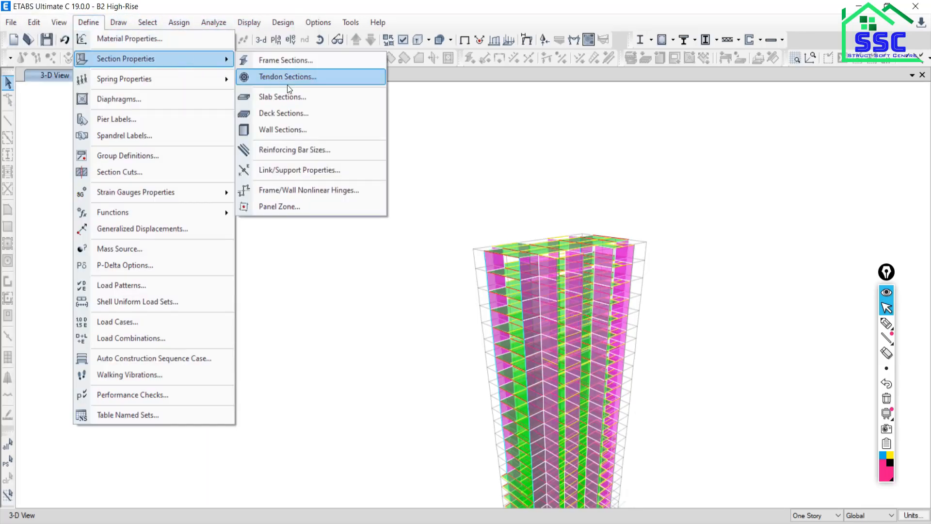
click(286, 94)
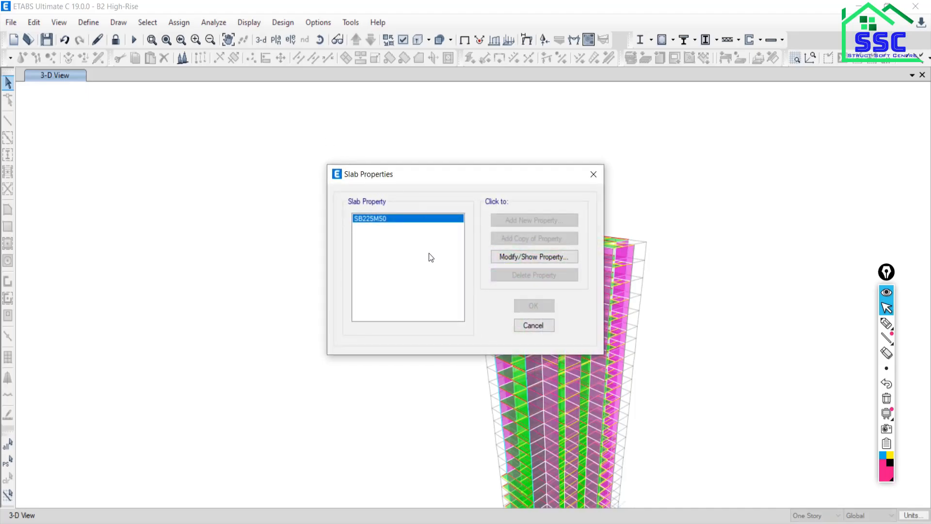
click(519, 258)
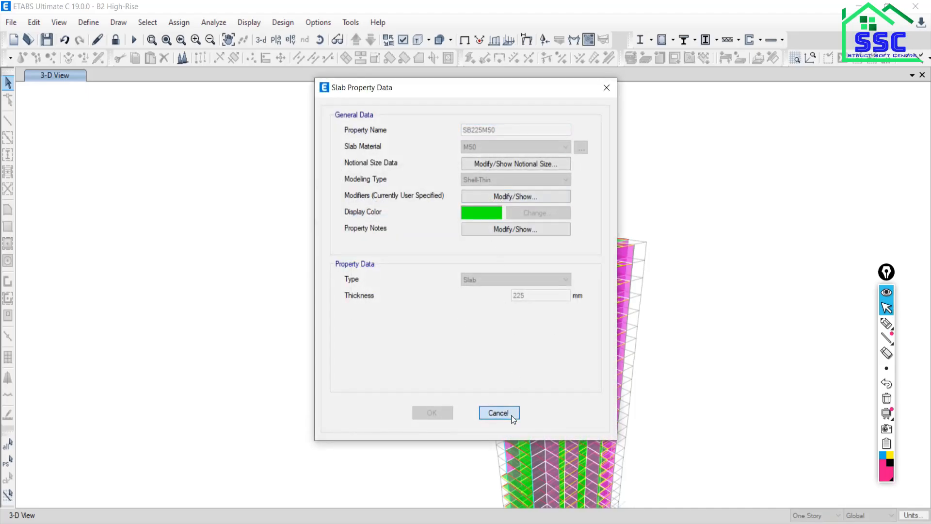
click(498, 413)
click(534, 325)
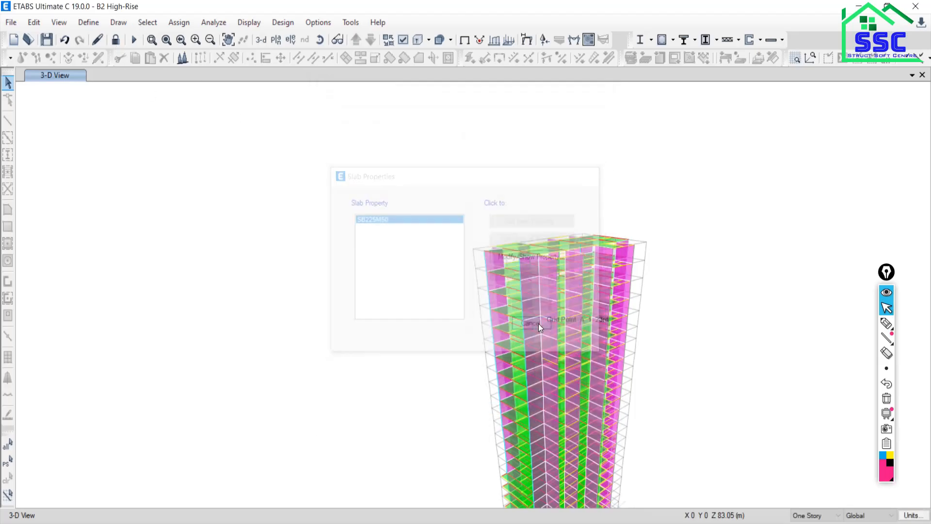
Unlock the high-rise model so its section properties can be edited
click(115, 39)
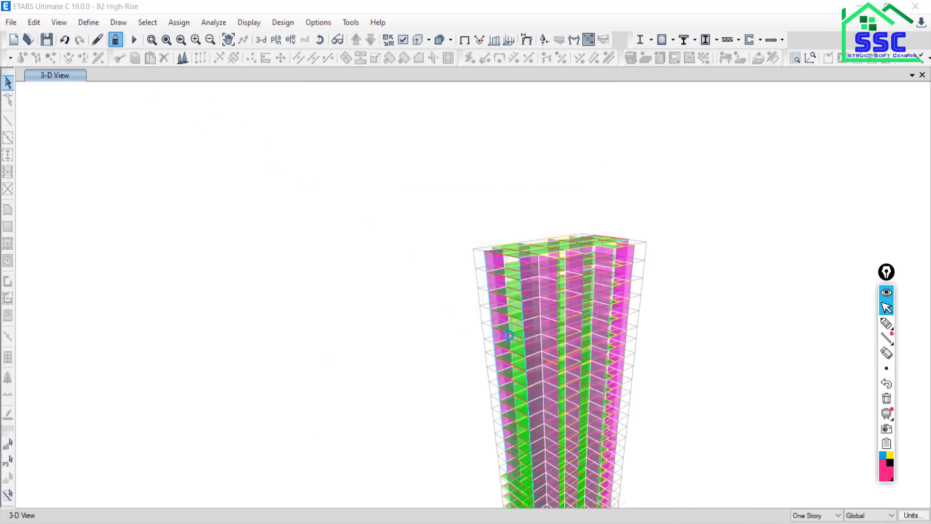
click(112, 26)
click(91, 25)
Change the display color of slab section SB225M50 to black and accept the slab property definitions
click(91, 23)
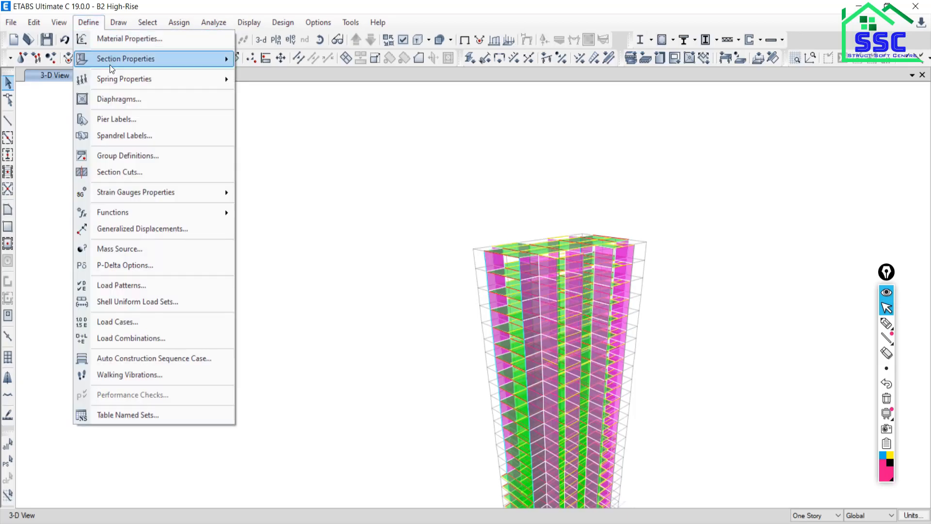
mouse_move(115, 60)
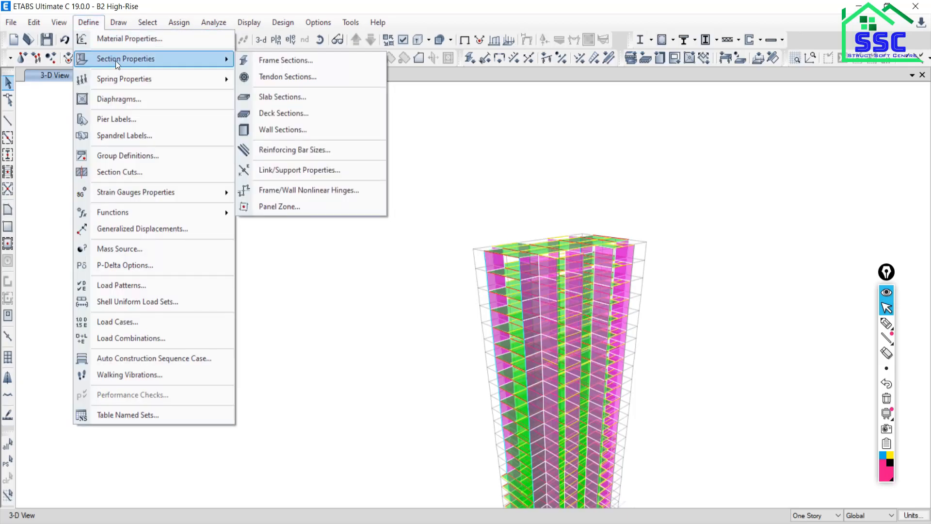
click(268, 97)
click(523, 262)
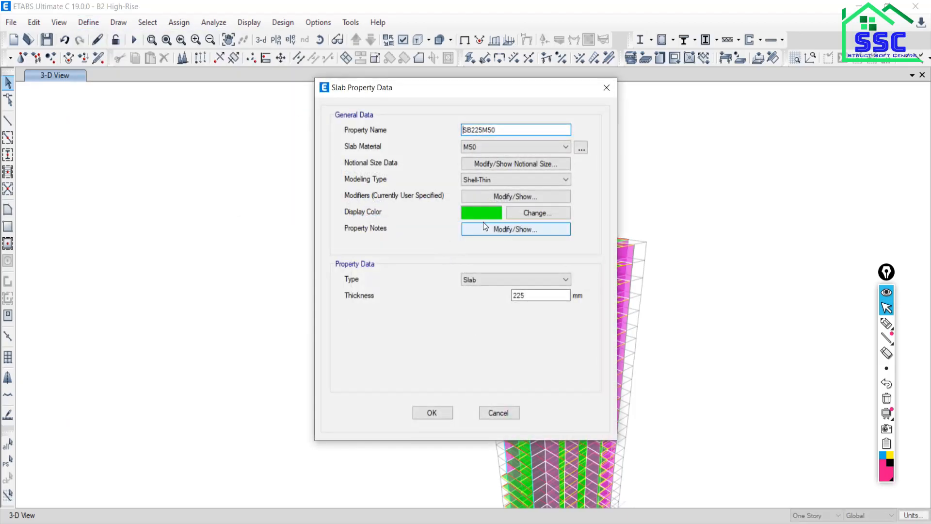
click(538, 328)
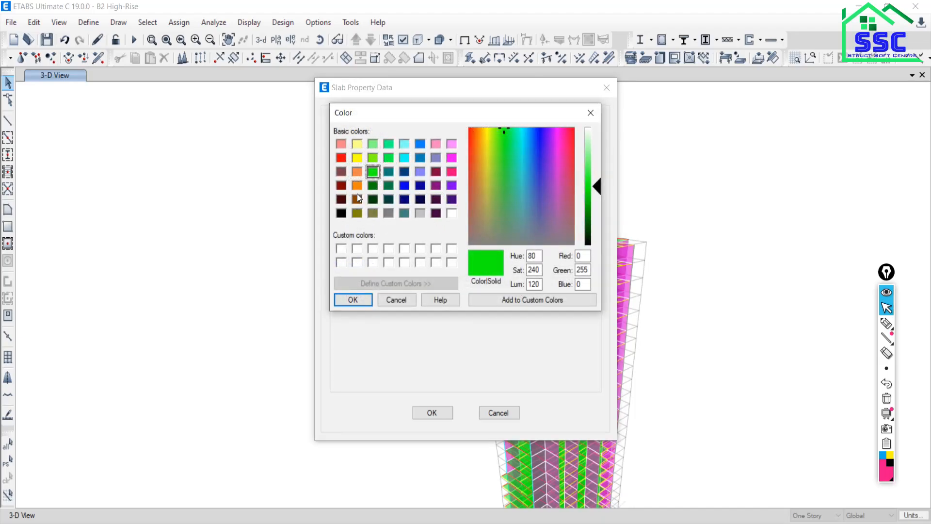
click(342, 214)
click(349, 300)
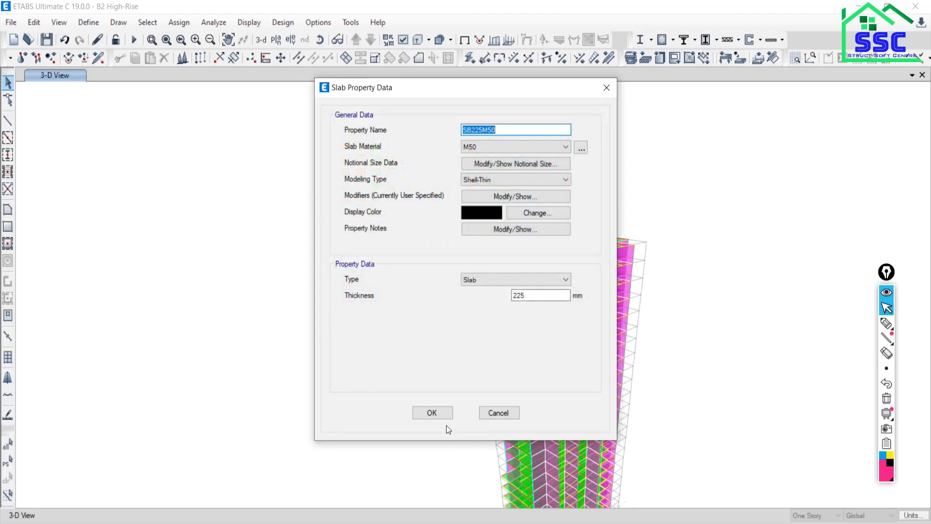
click(432, 412)
click(534, 306)
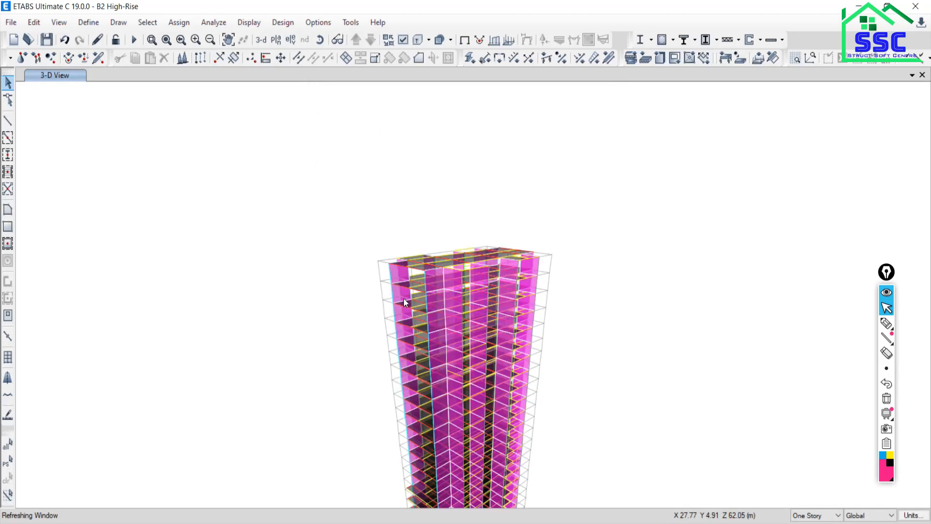
scroll(395, 278, up, 4)
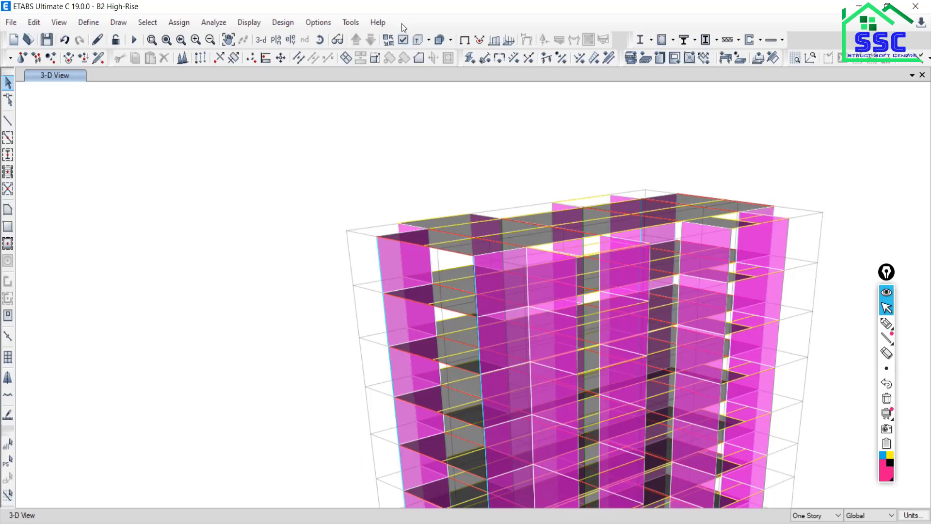
Review the color schemes available under View by Colors of, including Material Properties, and close the view options without changing them
click(403, 39)
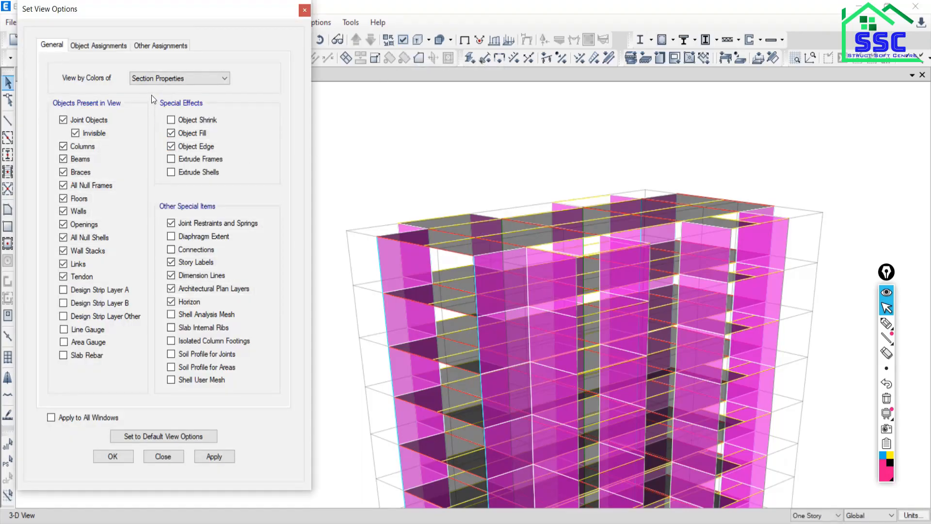
click(179, 80)
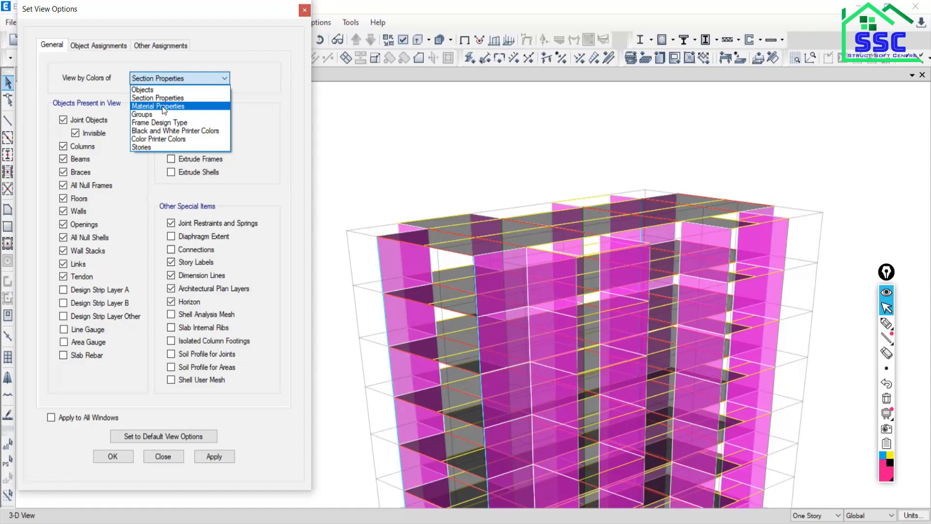
click(304, 11)
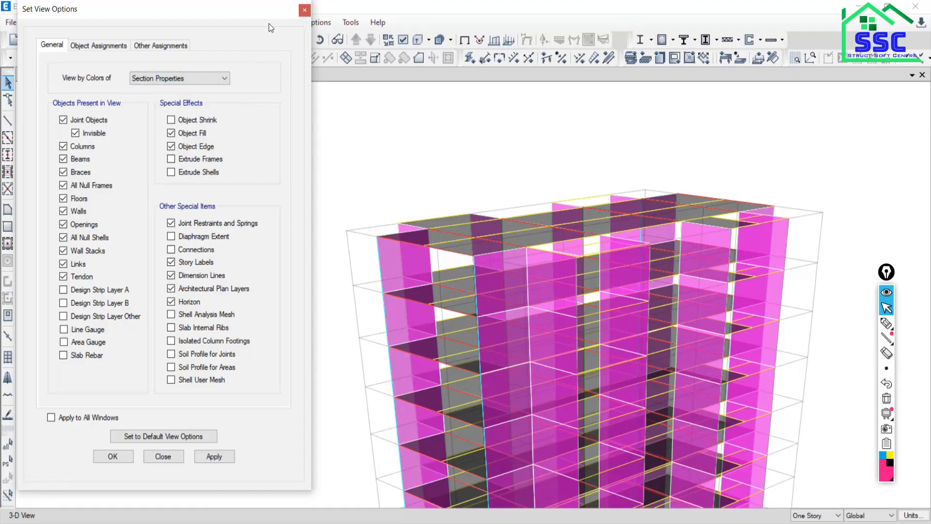
click(305, 12)
Check the display color in the property data of material M50 and cancel out of the material definitions
click(87, 23)
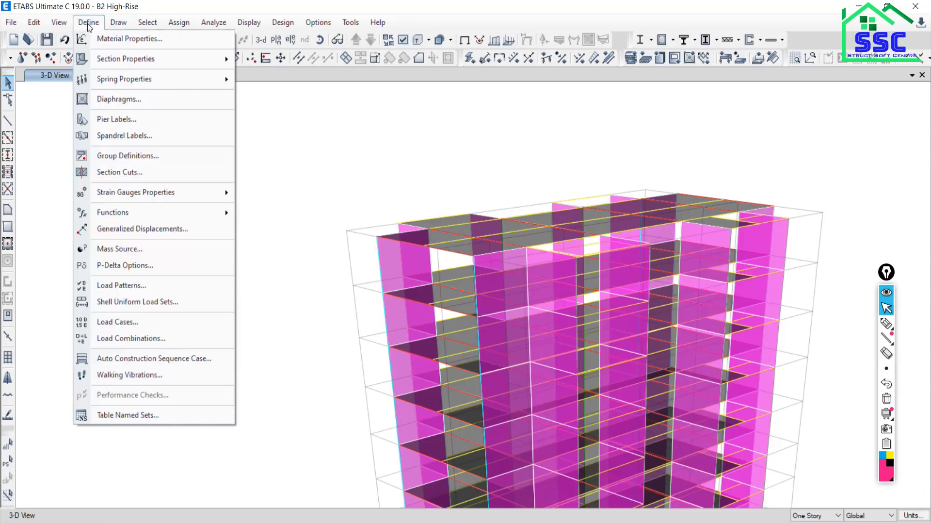
click(108, 39)
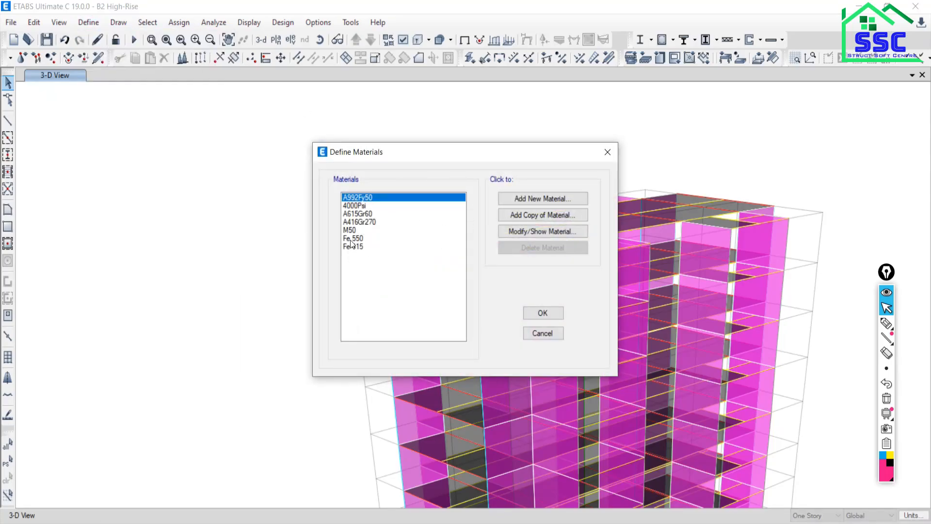
click(351, 232)
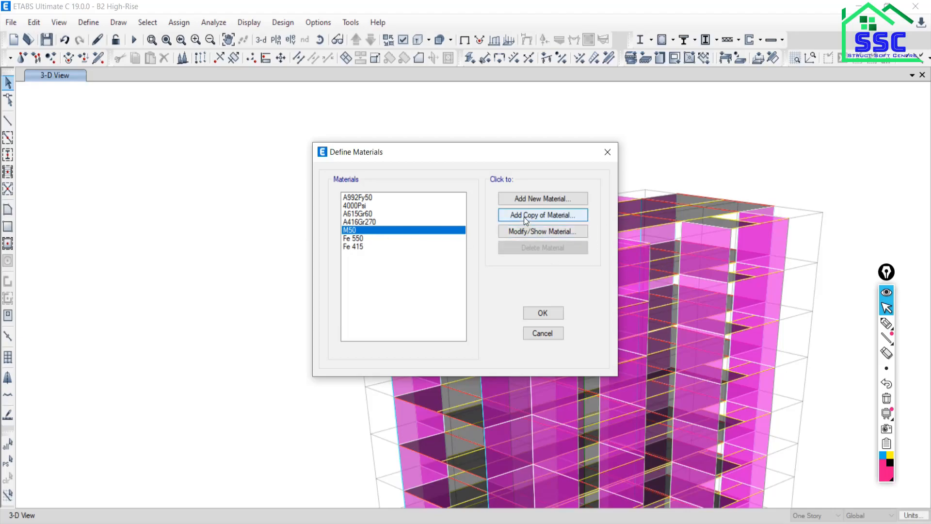
click(521, 230)
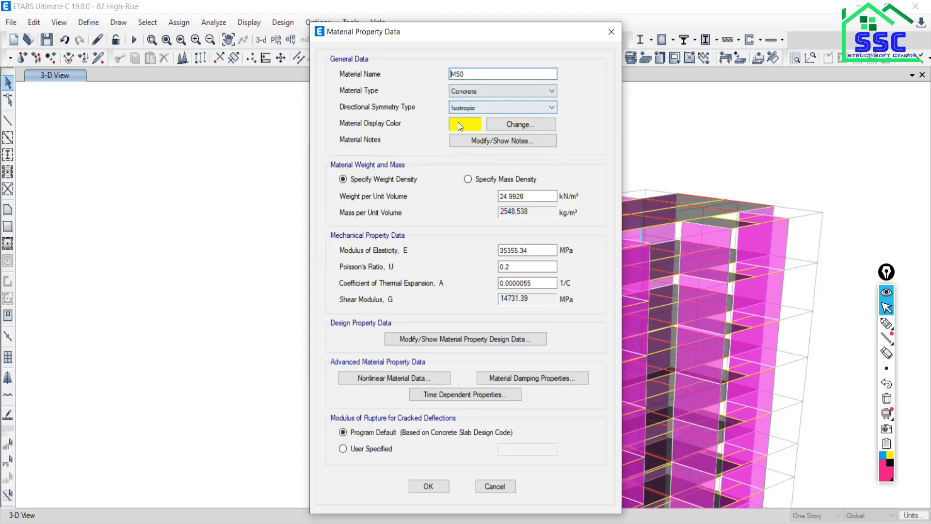
click(521, 124)
click(395, 299)
click(498, 486)
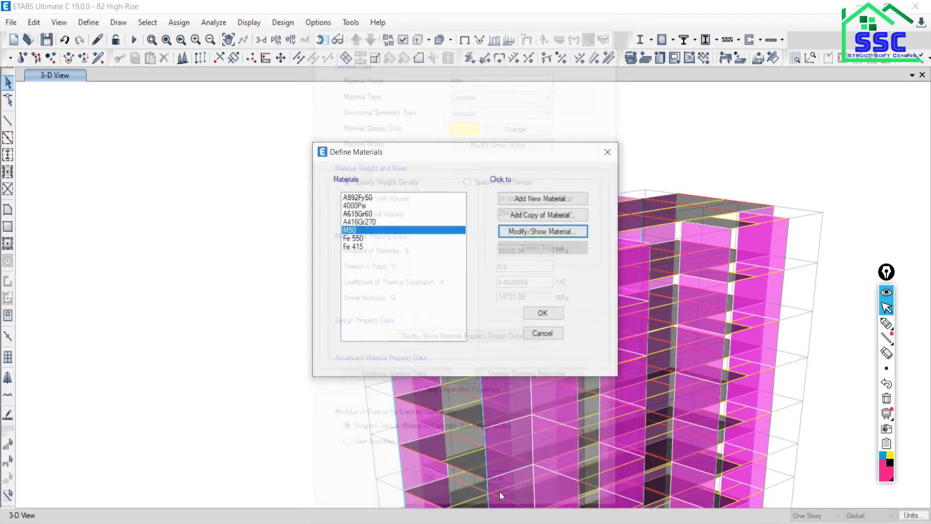
click(547, 335)
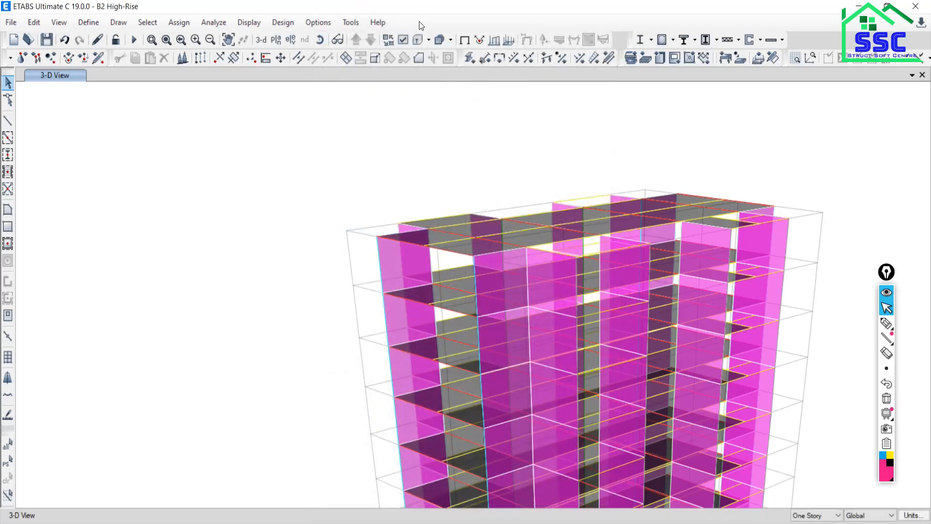
Color the 3-D view by Material Properties and apply the setting
click(403, 41)
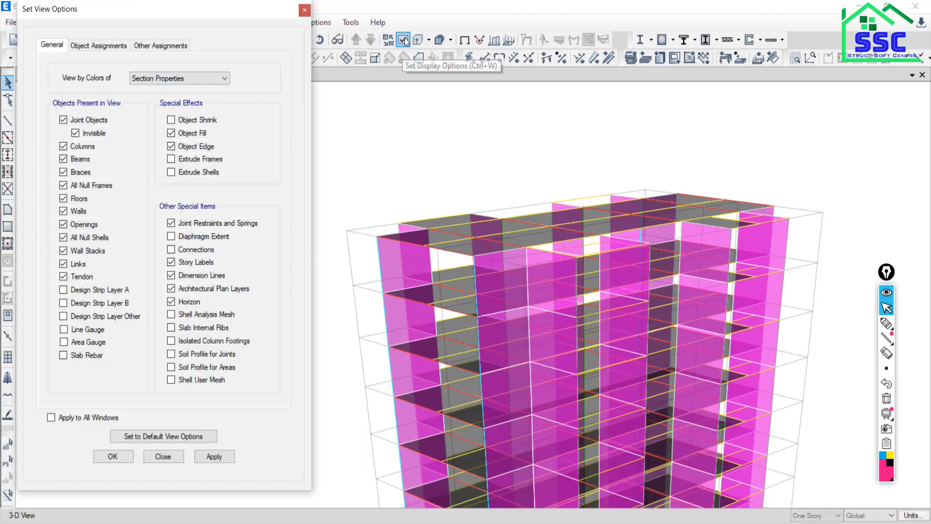
click(220, 78)
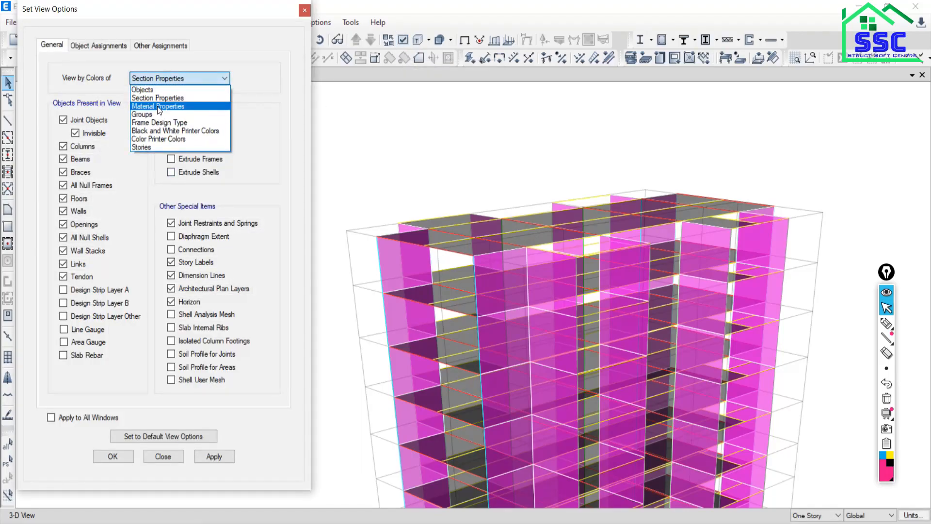
click(158, 106)
click(214, 457)
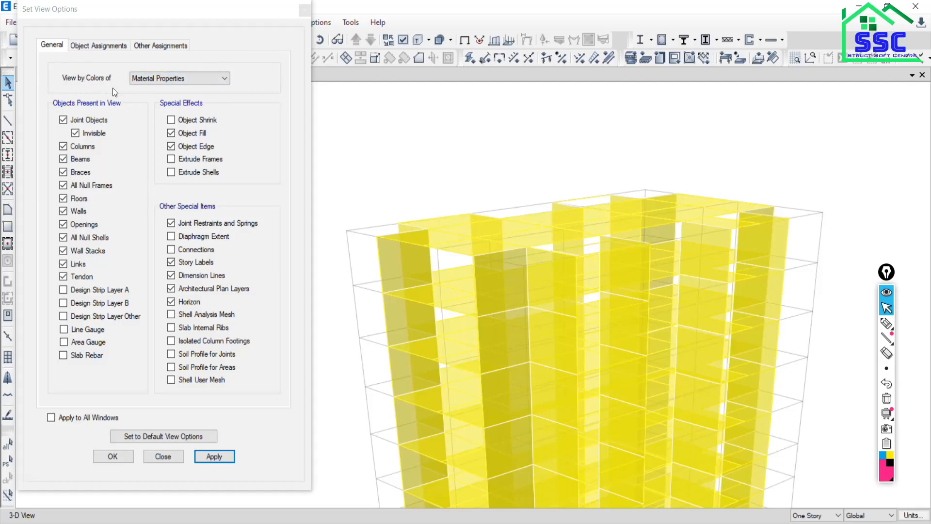
mouse_move(345, 523)
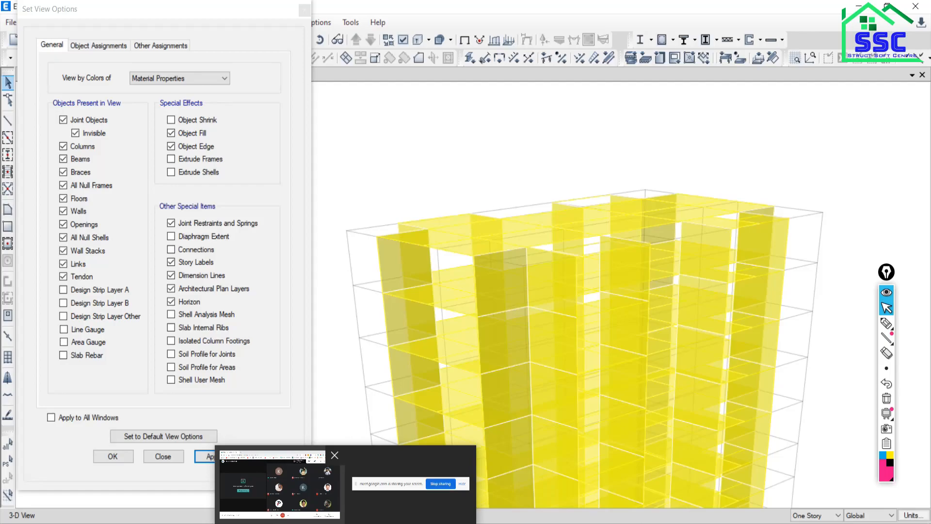
Close the view options and clear the object selection in the 3-D view
click(189, 79)
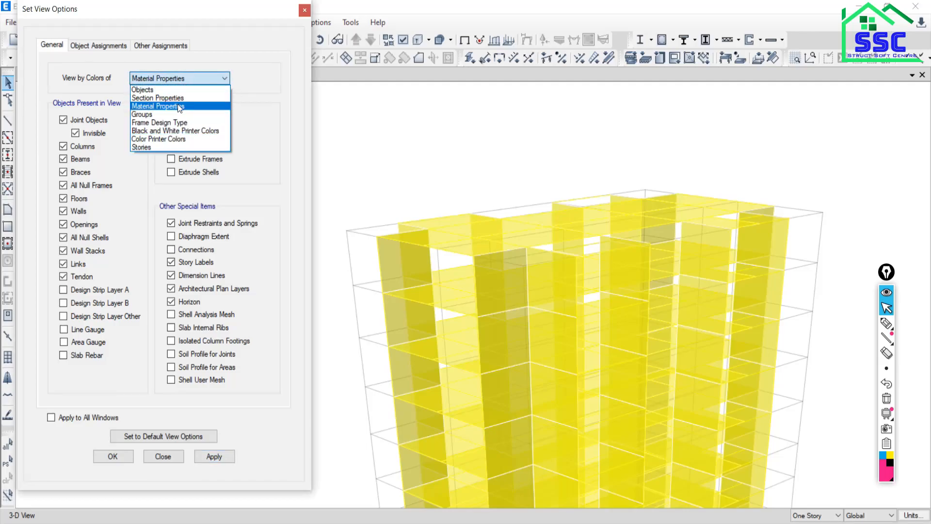
click(402, 167)
key(ctrl+a)
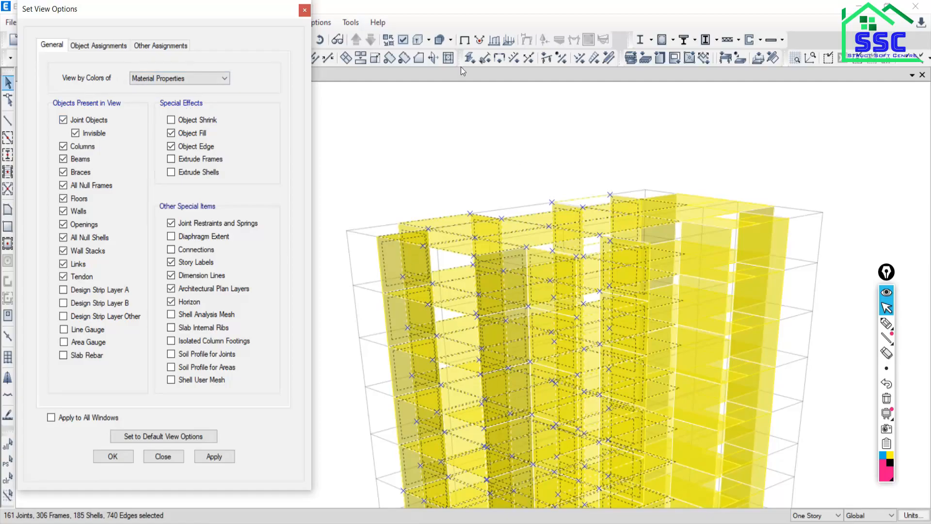
click(163, 461)
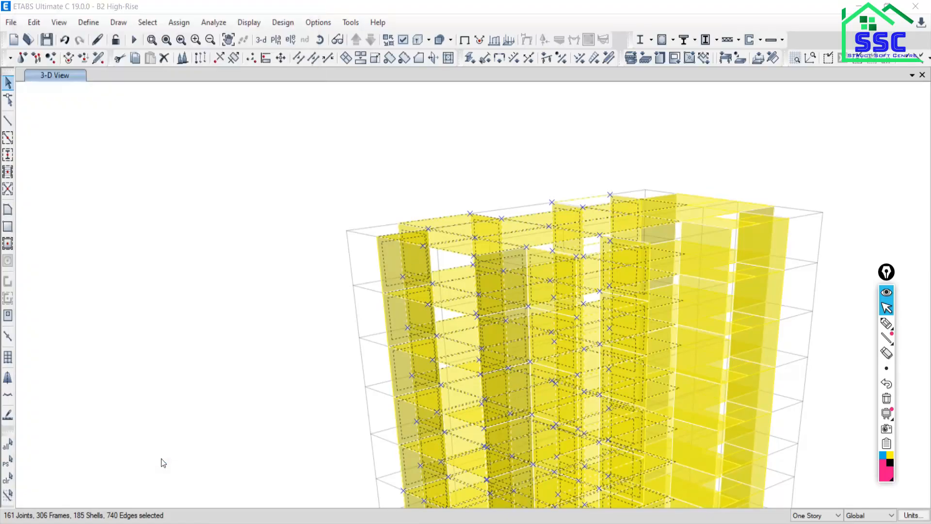
click(8, 479)
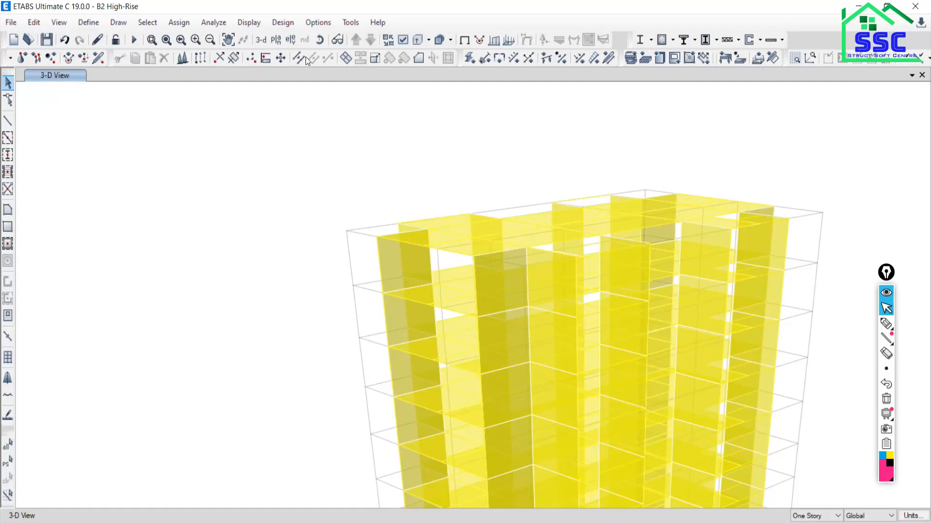
Switch the view to the plan of the 14th story
click(276, 40)
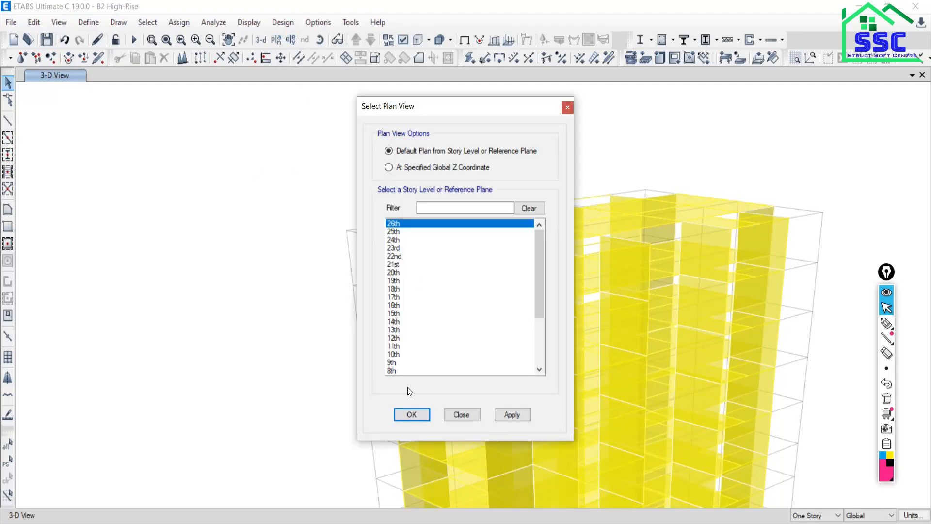
click(405, 321)
click(503, 416)
click(459, 414)
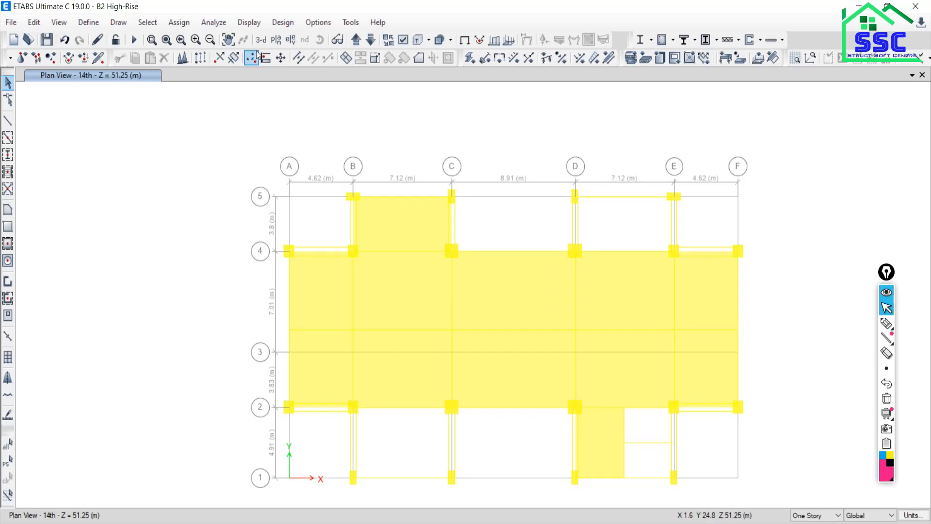
Color the 14th story plan by Objects, apply it and close the view options
click(400, 41)
click(137, 78)
click(144, 89)
click(228, 457)
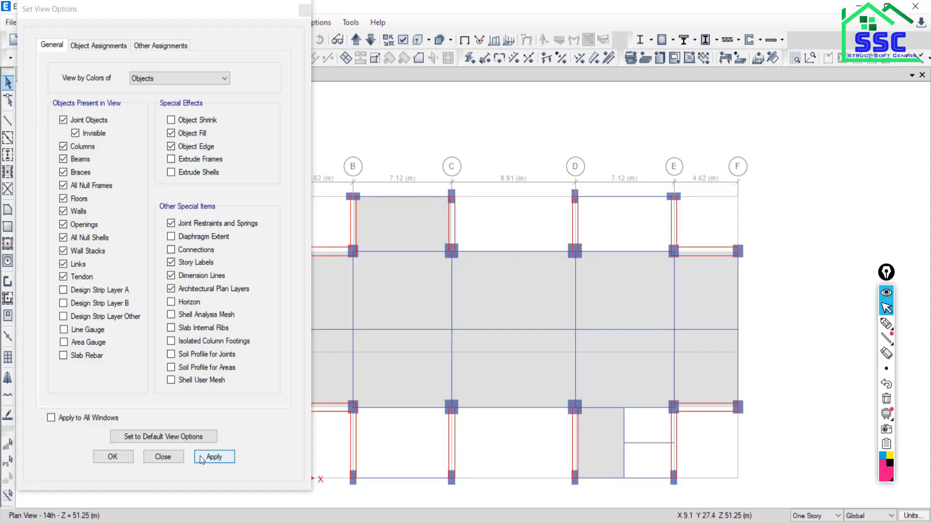
click(164, 457)
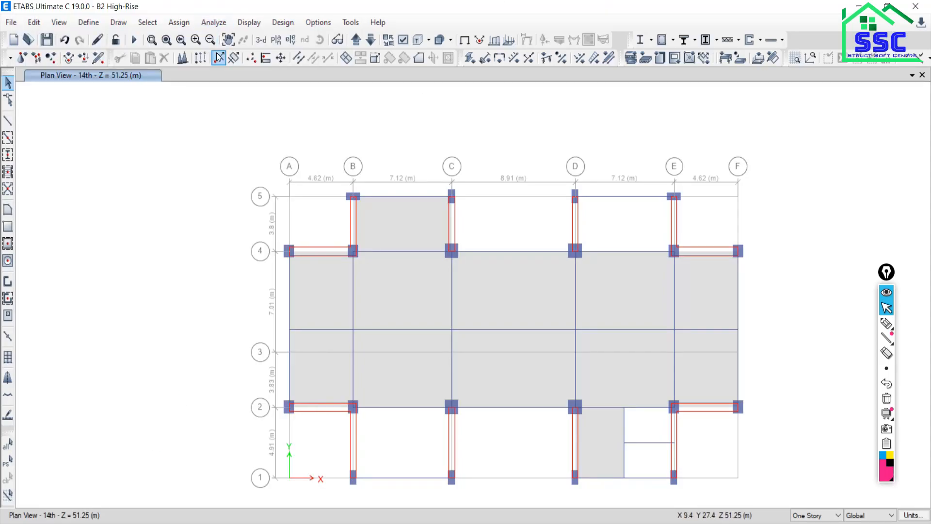
Hide joints, columns, beams, braces, null frames, walls, openings, null shells, wall stacks, links and tendons so only Floors display in the plan
click(403, 40)
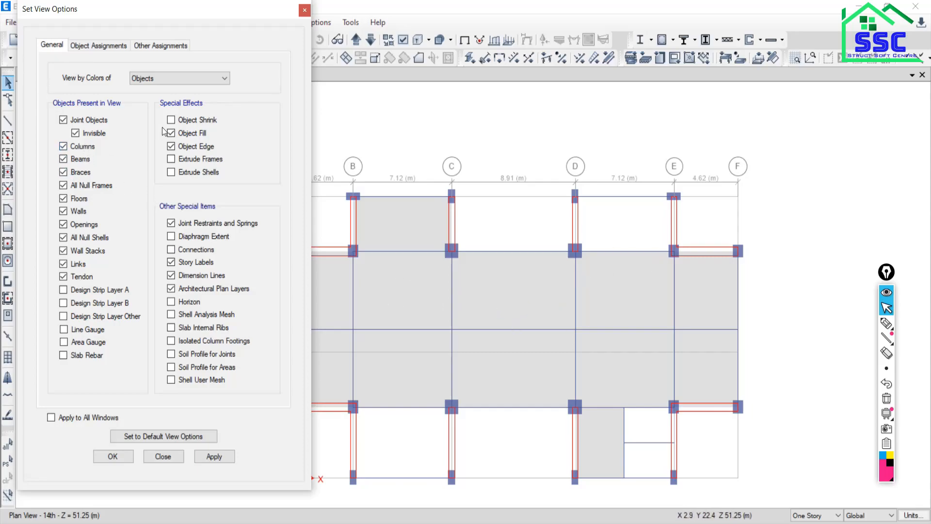
click(63, 120)
click(63, 146)
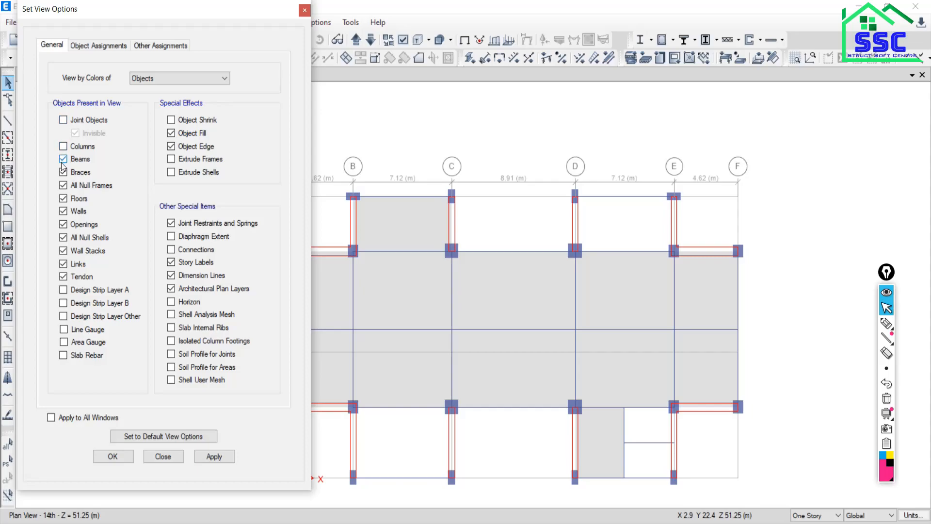
click(62, 187)
click(64, 211)
click(64, 224)
click(64, 238)
click(63, 250)
click(64, 263)
click(64, 277)
click(228, 455)
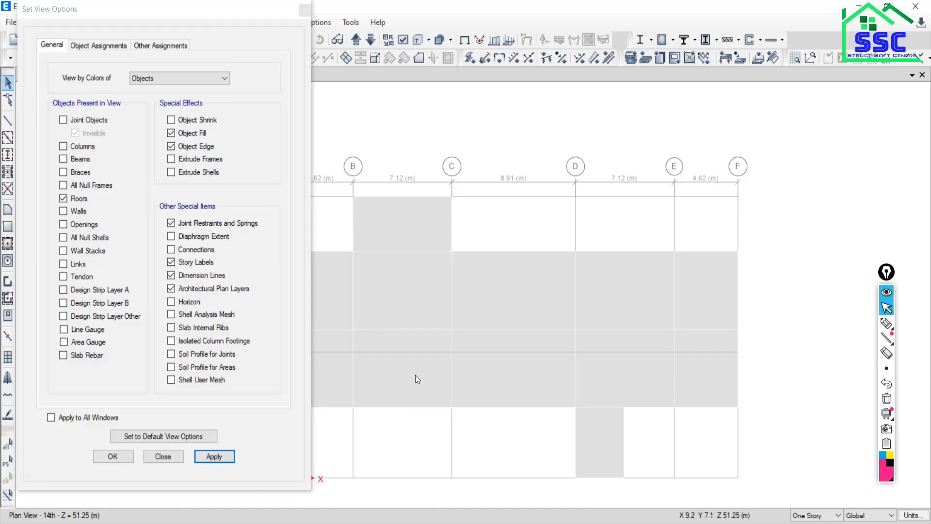
Move the view options window clear of the plan and select all floor slabs with a selection window
drag(213, 7, 69, 13)
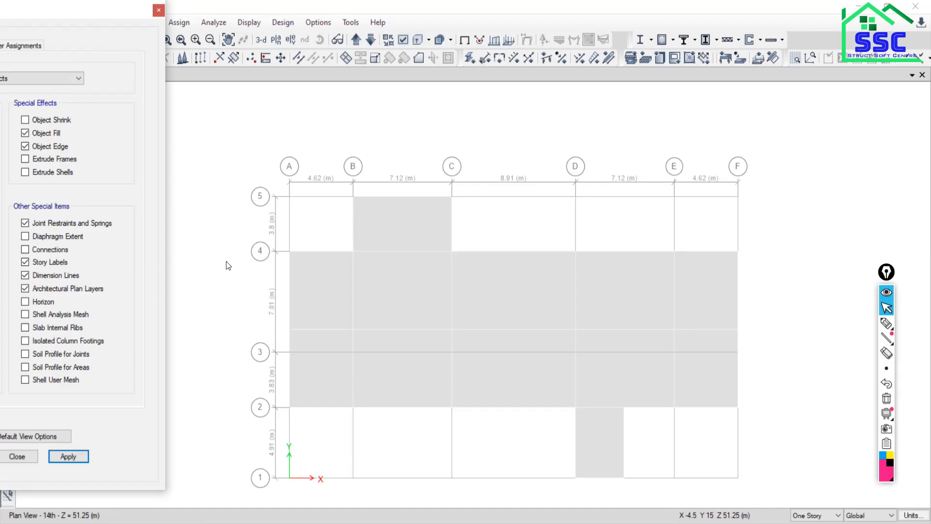
drag(72, 11, 107, 11)
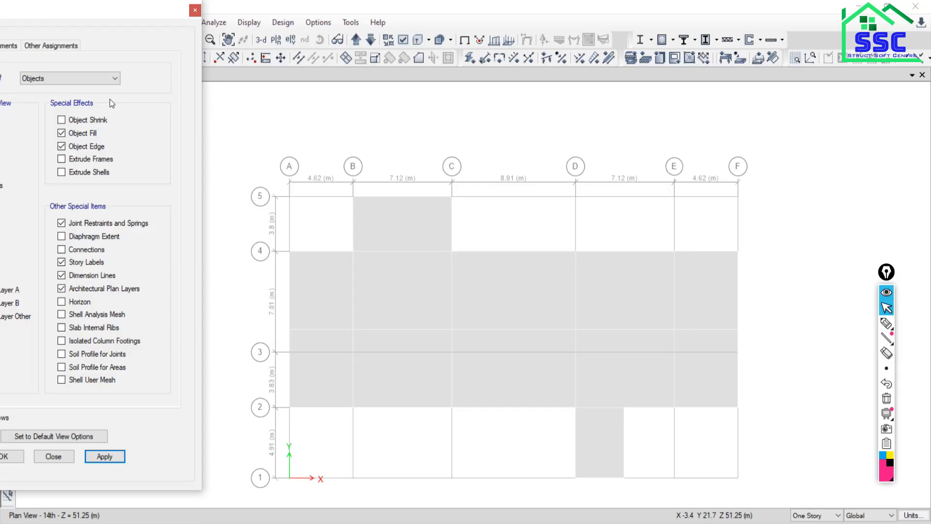
drag(31, 11, 59, 12)
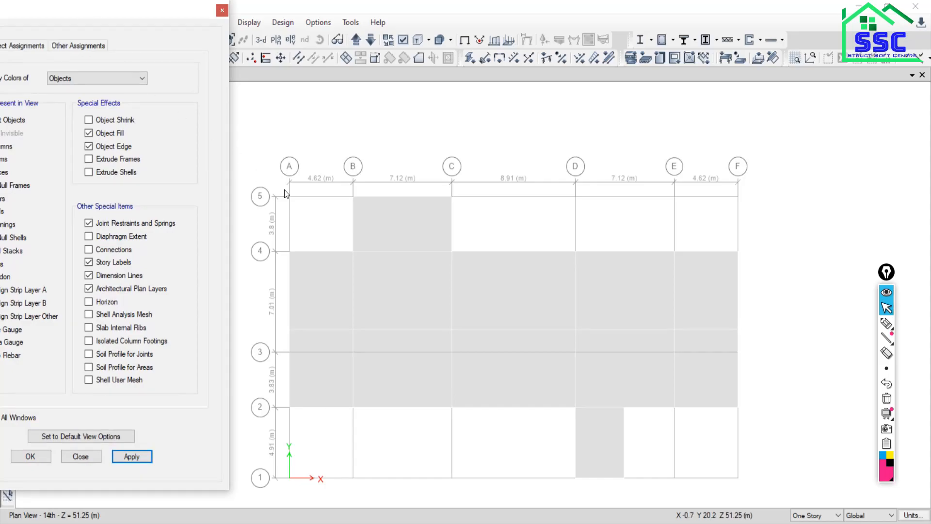
drag(249, 159, 811, 496)
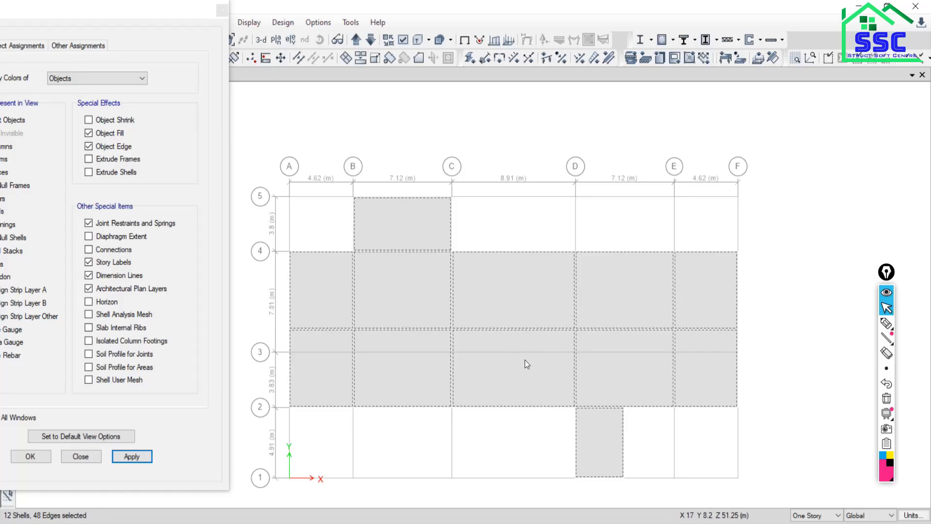
Bring the view options window back into view and display Walls together with Floors in the plan
drag(76, 9, 137, 14)
click(50, 200)
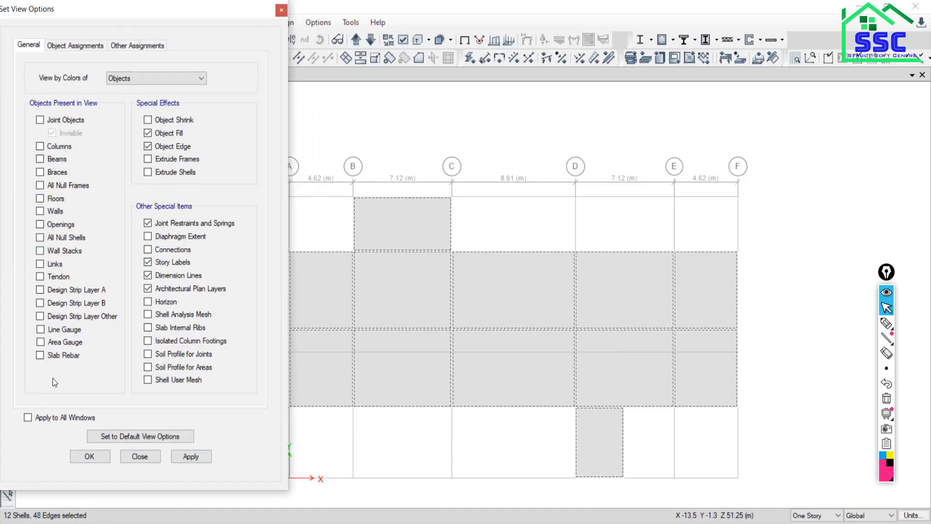
drag(54, 14, 179, 14)
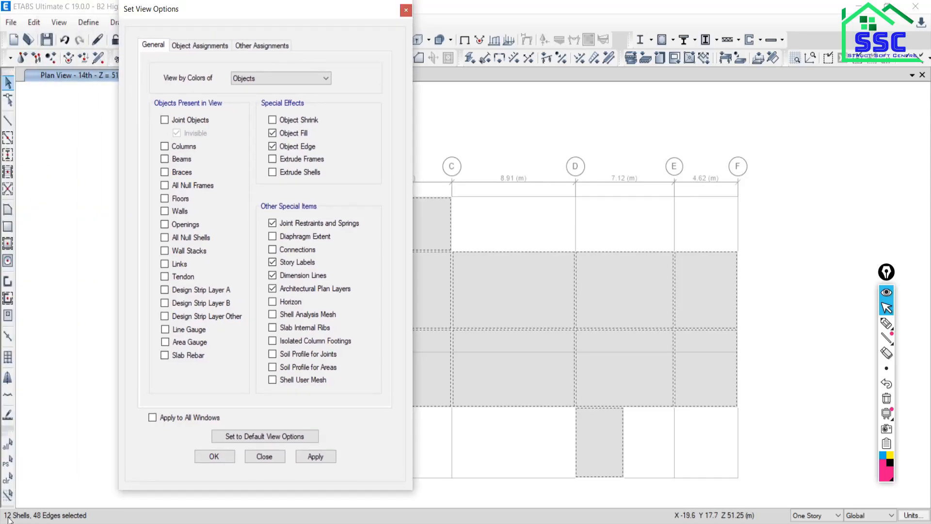
click(167, 211)
click(165, 198)
click(309, 456)
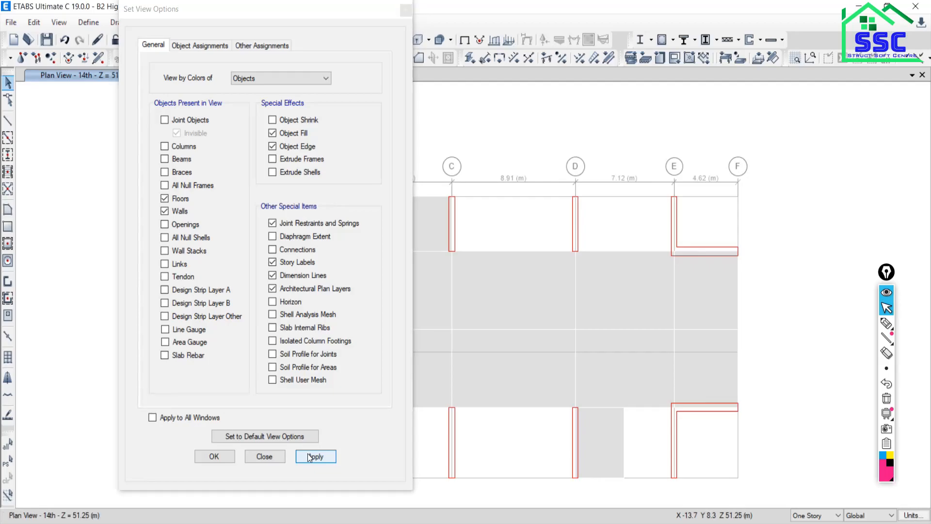
Display only Walls in the plan, and switch the displayed objects to Columns only
click(181, 198)
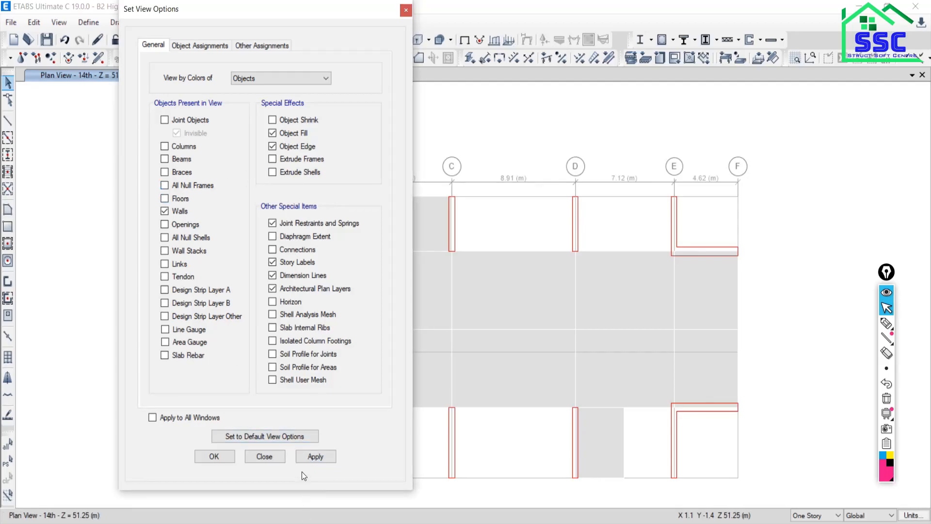
click(317, 456)
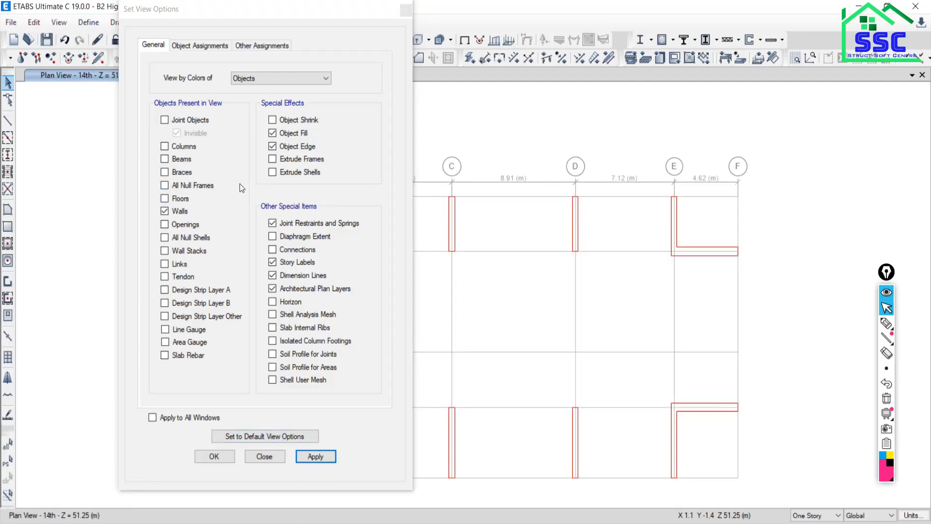
click(164, 146)
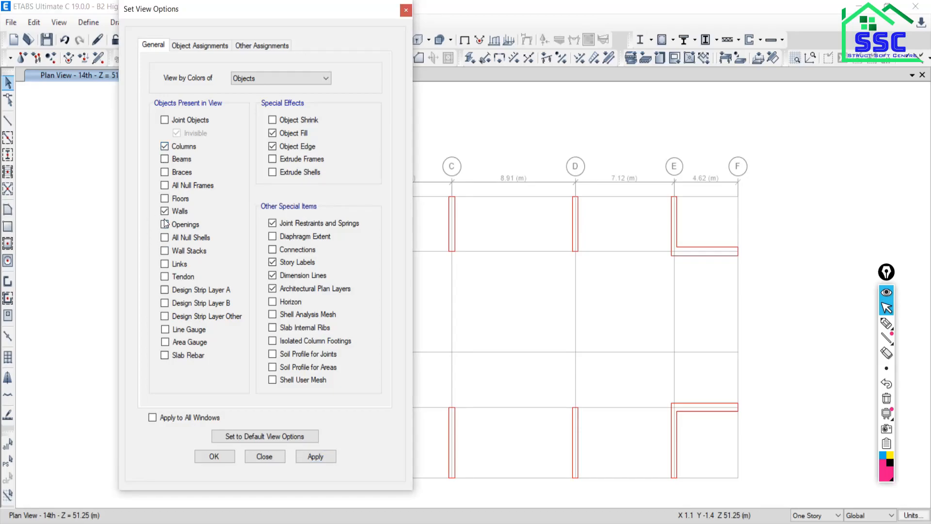
click(317, 456)
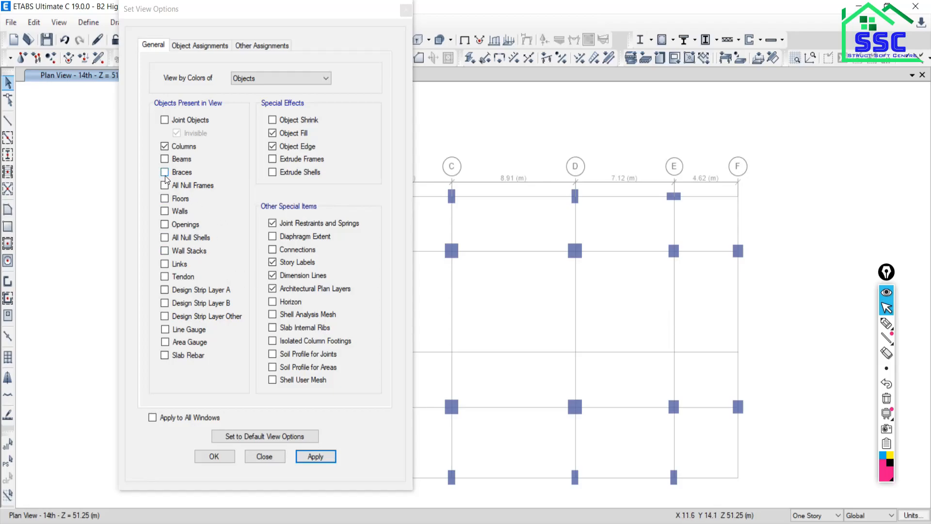
Replace Columns with Beams as the only object type displayed in the plan and apply it
click(165, 146)
click(165, 162)
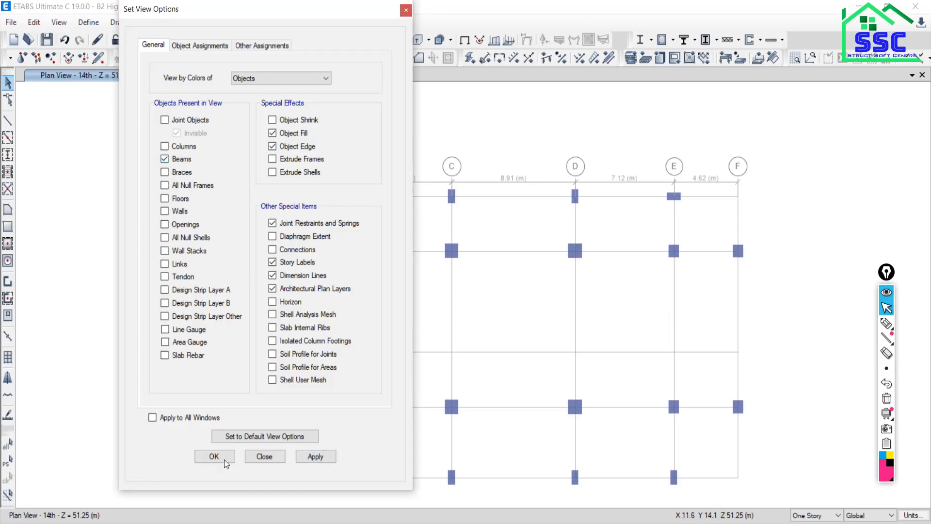
click(307, 458)
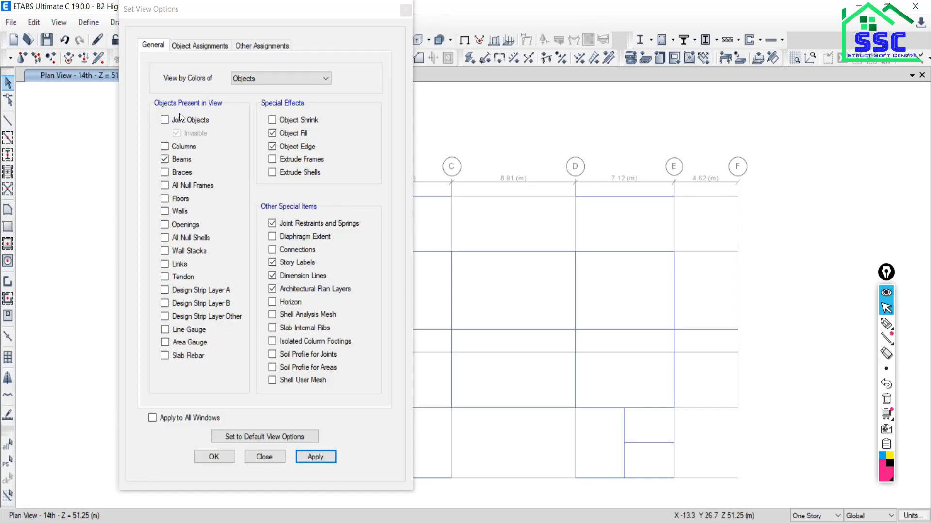
Reset the view options to their defaults, leaving Apply to All Windows off
click(152, 418)
click(262, 438)
click(154, 418)
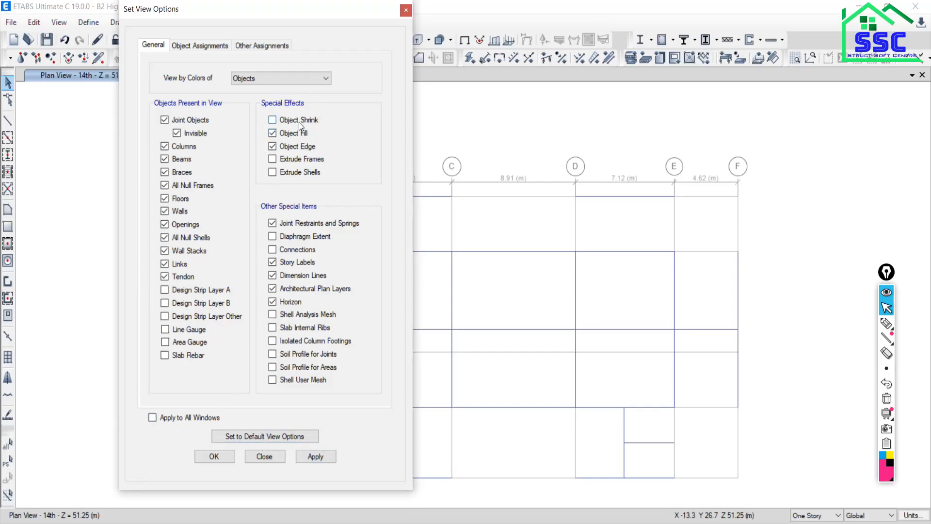
Turn on Extrude Frames, apply it to the plan, and display the building with extruded frames in the 3D view
drag(313, 10, 126, 24)
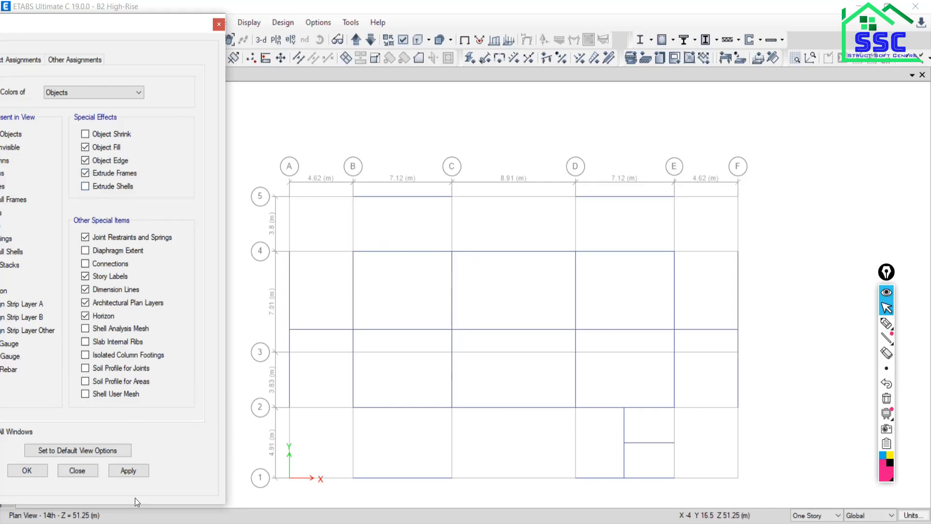
click(128, 470)
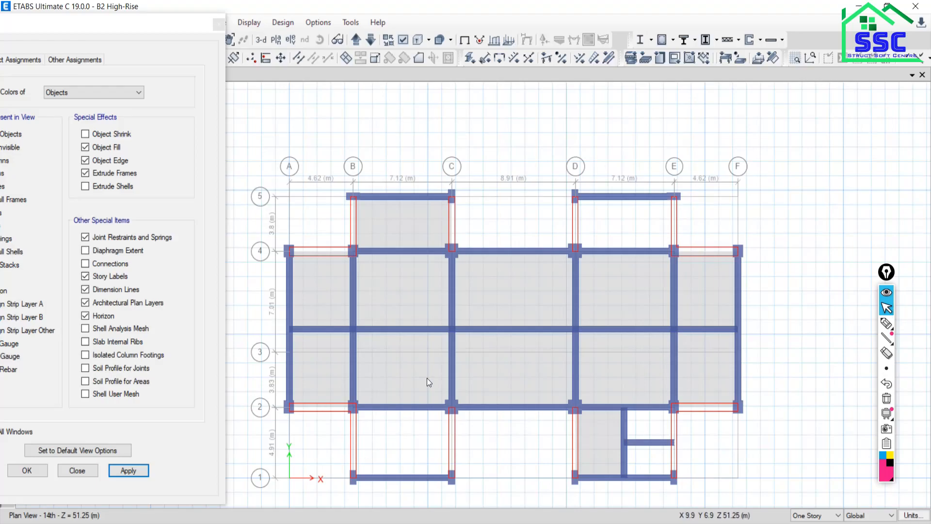
click(260, 39)
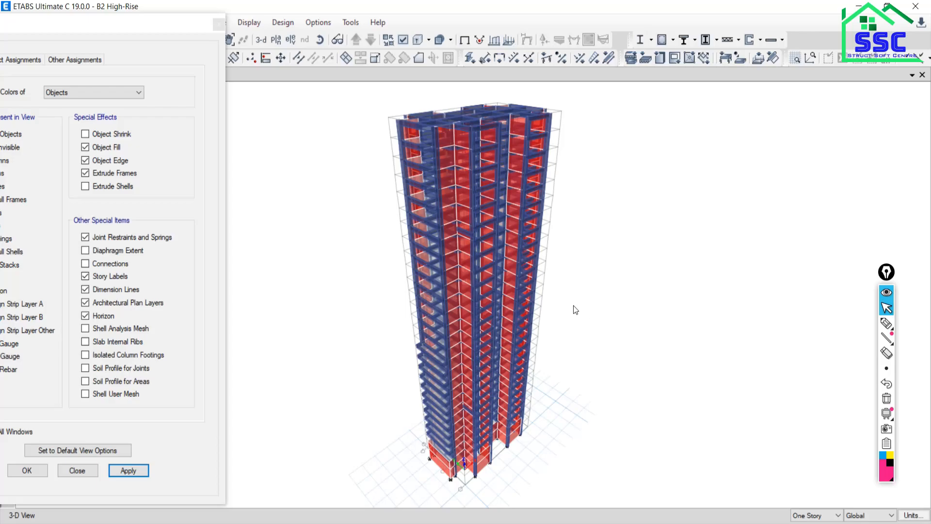
scroll(416, 153, up, 5)
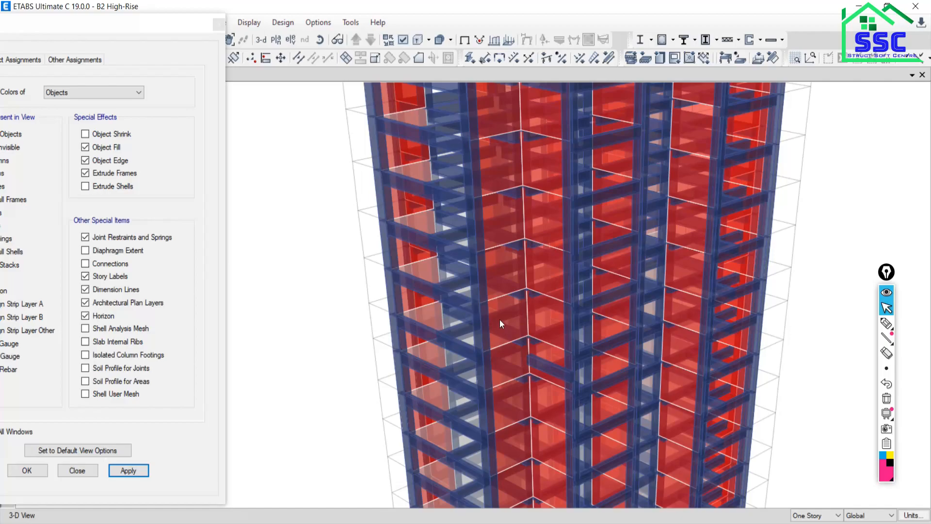
scroll(497, 275, down, 5)
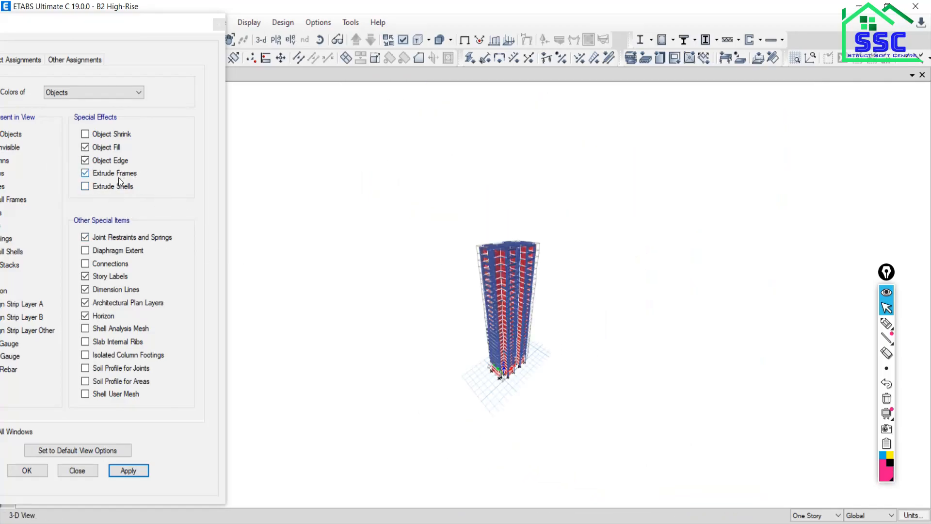
scroll(554, 351, up, 3)
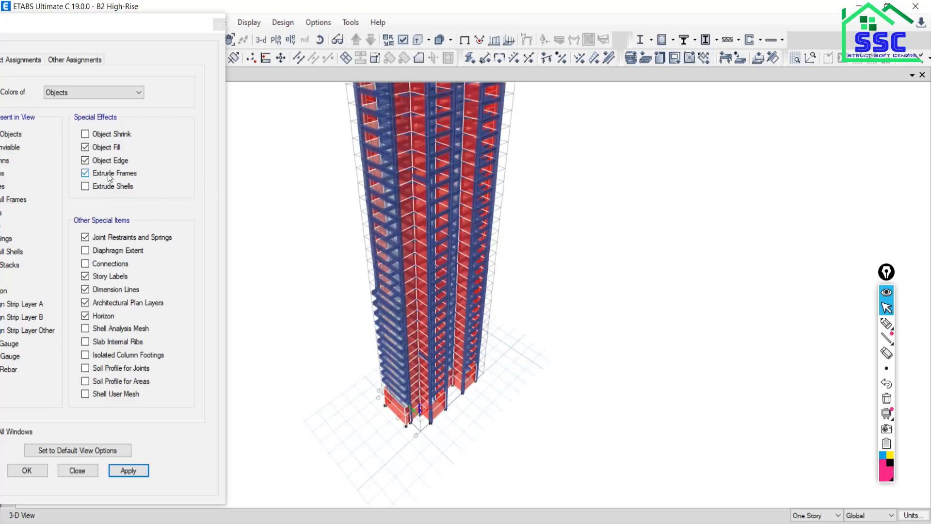
Turn on Extrude Shells in addition to the extruded frames and apply it to the 3D view
click(86, 187)
click(136, 474)
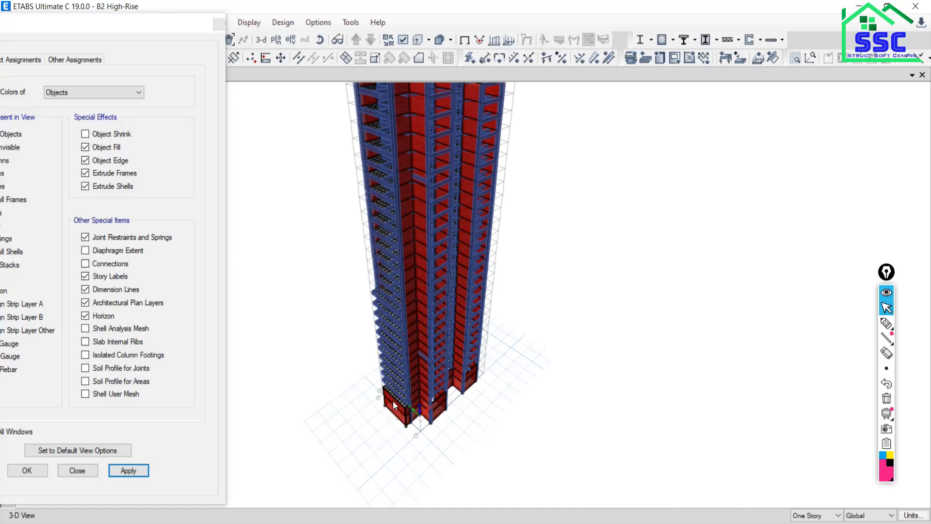
scroll(394, 400, up, 3)
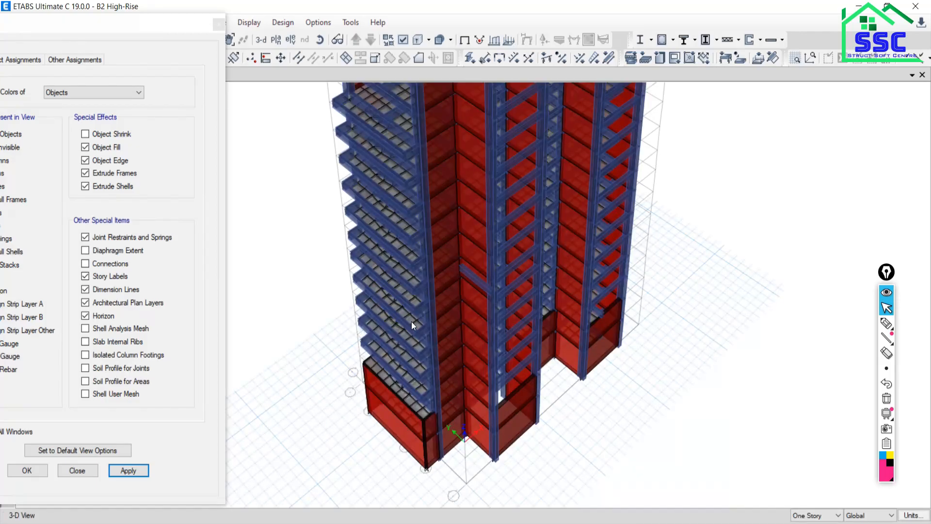
Turn off both Extrude Shells and Extrude Frames and apply the change to the 3D view
click(85, 186)
click(86, 173)
click(139, 471)
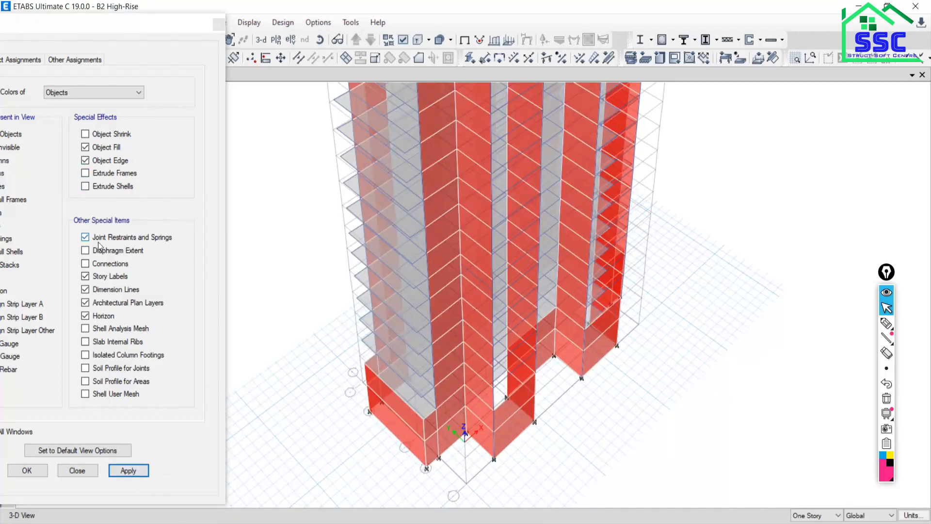
Hide the Horizon from the 3D view and apply the change
click(85, 262)
click(86, 316)
click(127, 471)
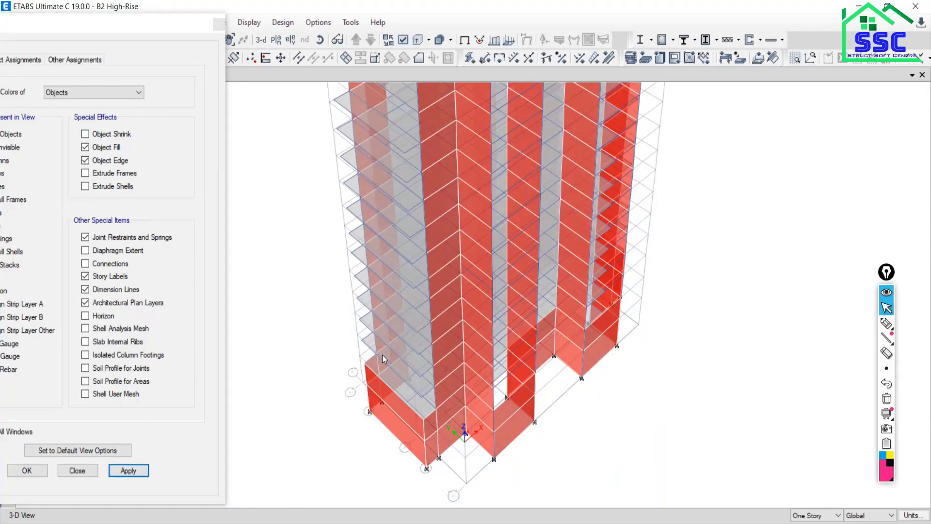
Bring up the Object Assignments view options and display the plan view of the 18th story
drag(67, 29, 141, 23)
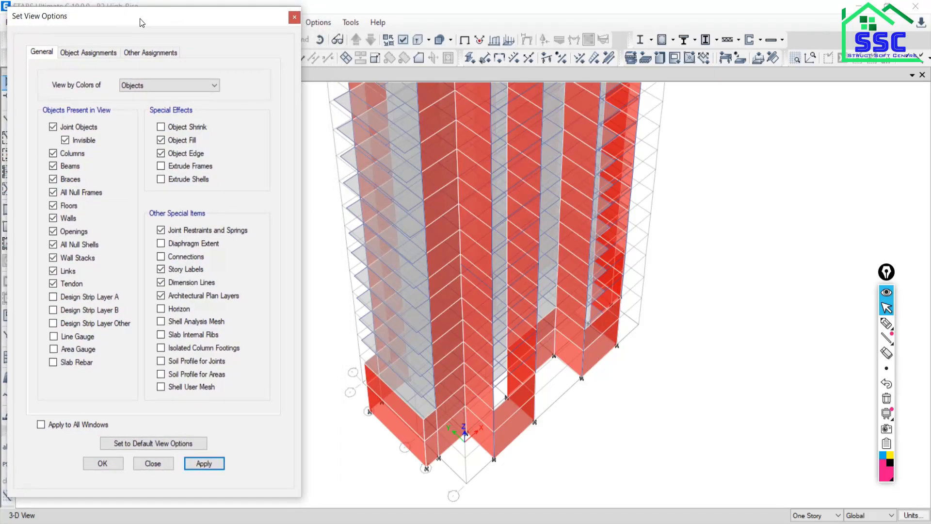
click(71, 54)
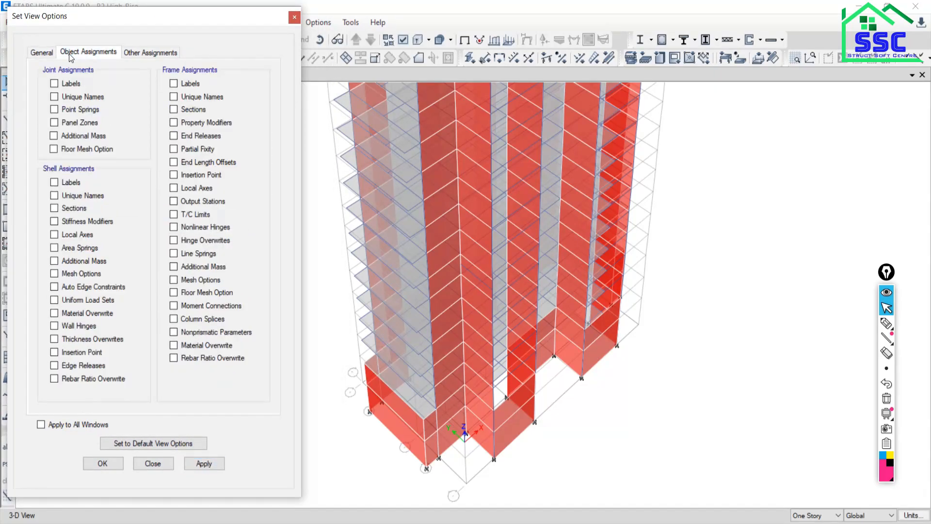
click(402, 43)
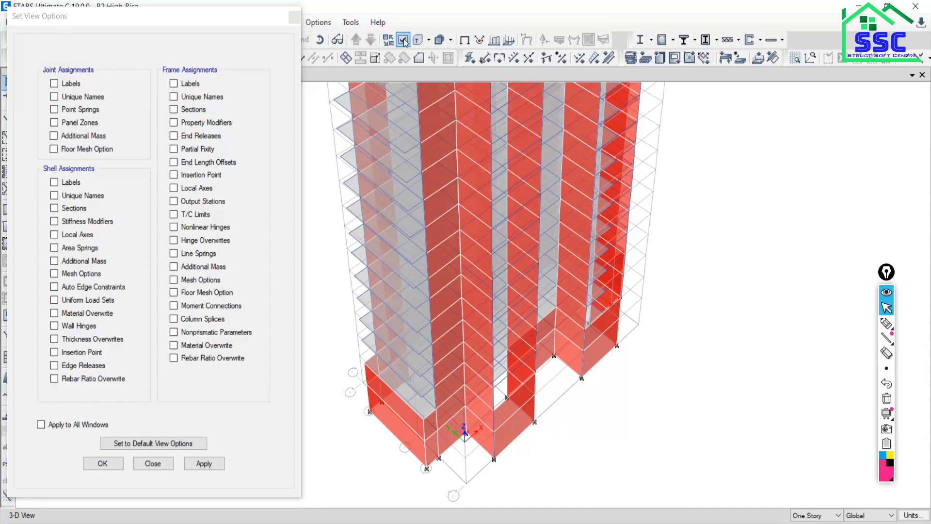
drag(213, 20, 183, 41)
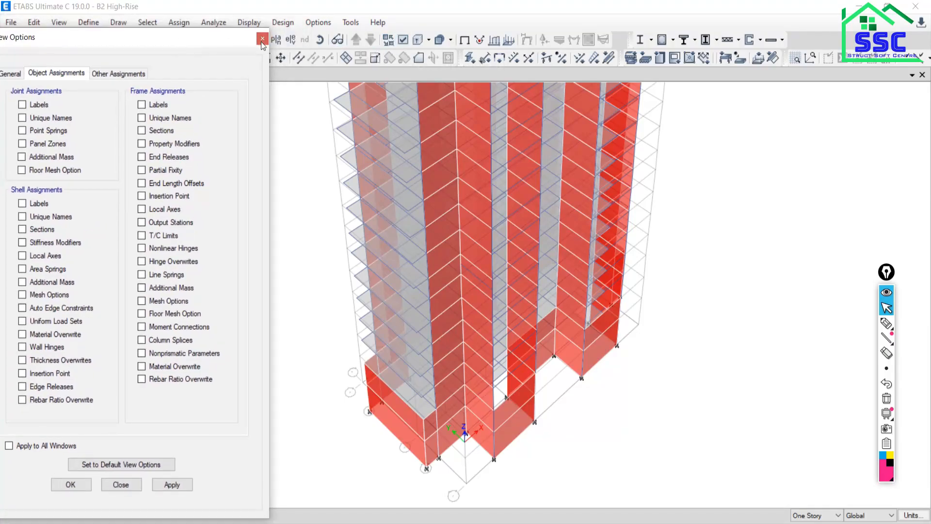
click(275, 40)
click(400, 290)
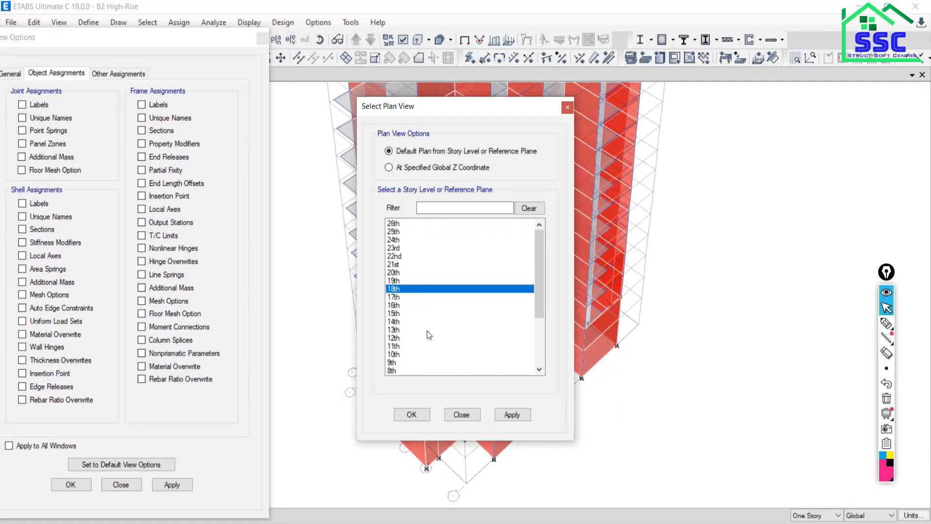
click(512, 415)
click(464, 413)
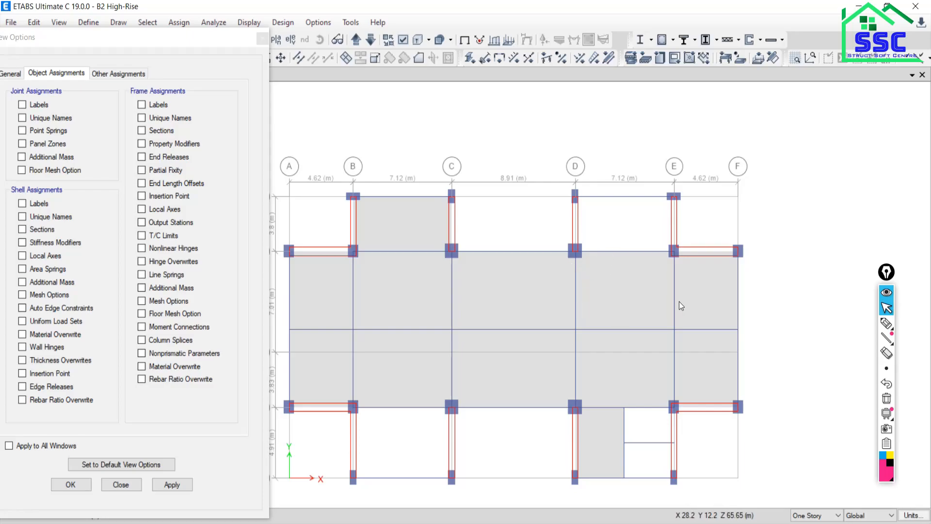
Mark the joints on the middle beam line at grids D, E and F with pen annotations, and clear the marks
click(574, 321)
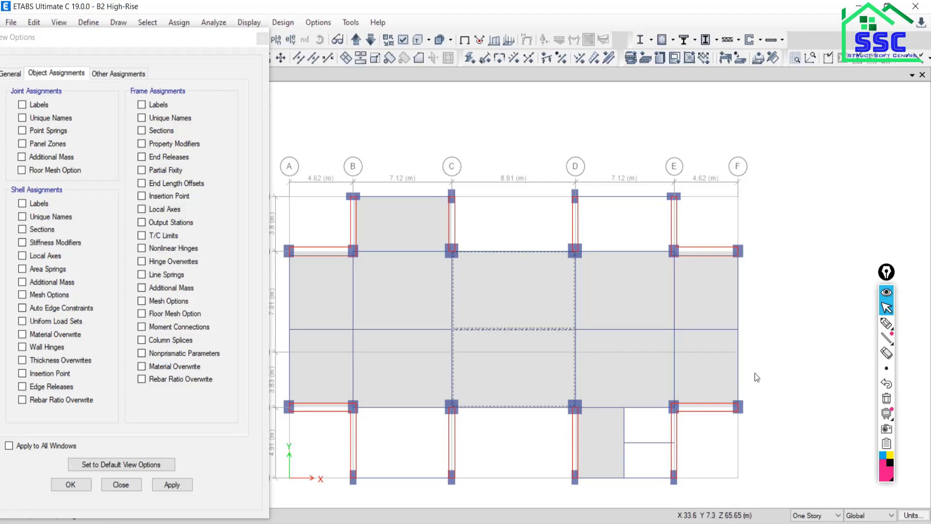
click(886, 323)
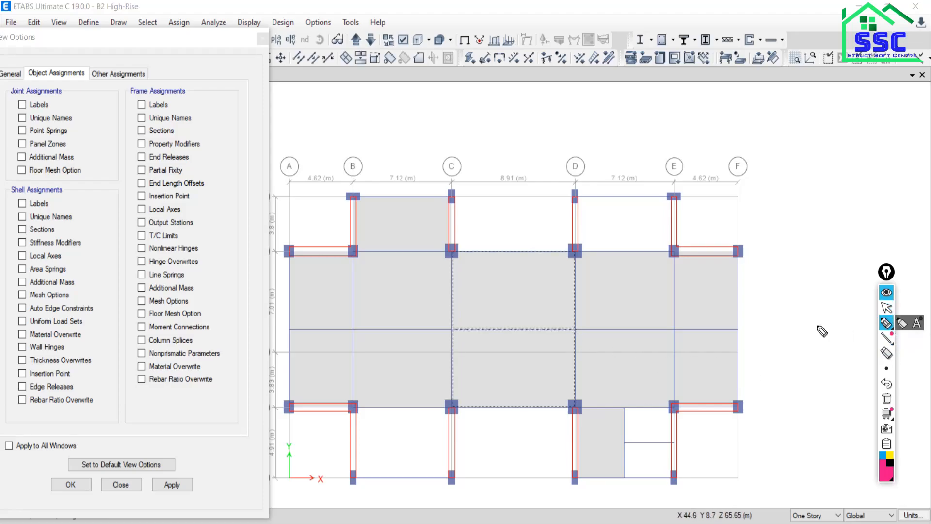
mouse_move(579, 312)
mouse_down()
mouse_move(553, 340)
mouse_move(582, 307)
mouse_up()
mouse_move(678, 317)
mouse_down()
mouse_move(692, 347)
mouse_move(678, 310)
mouse_up()
drag(741, 318, 759, 328)
click(886, 398)
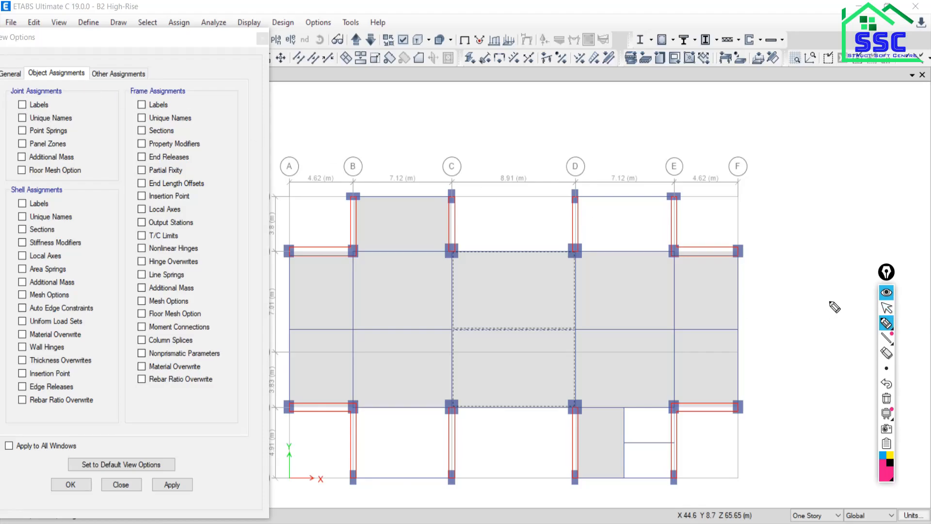
click(887, 307)
Display the joint Labels in the 18th-story plan, and replace them with the joint Unique Names
click(29, 107)
click(168, 485)
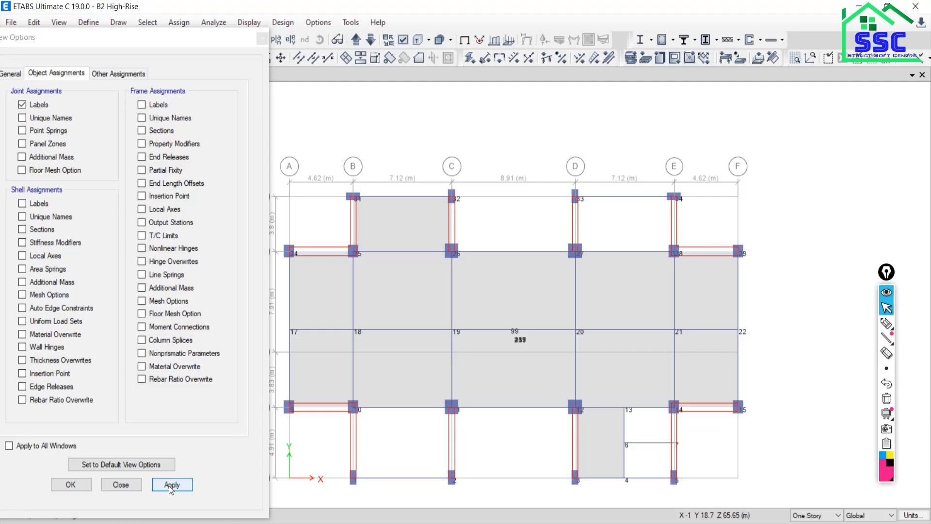
click(33, 106)
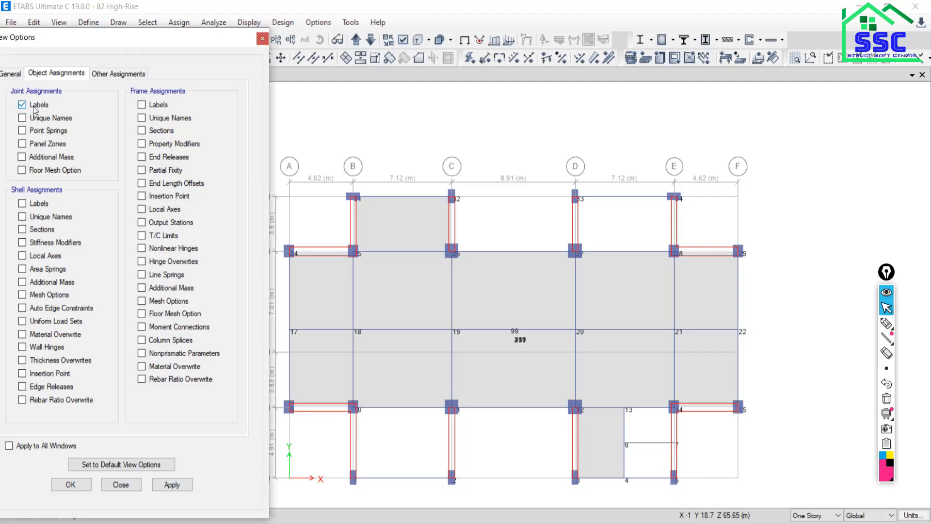
click(23, 118)
click(184, 488)
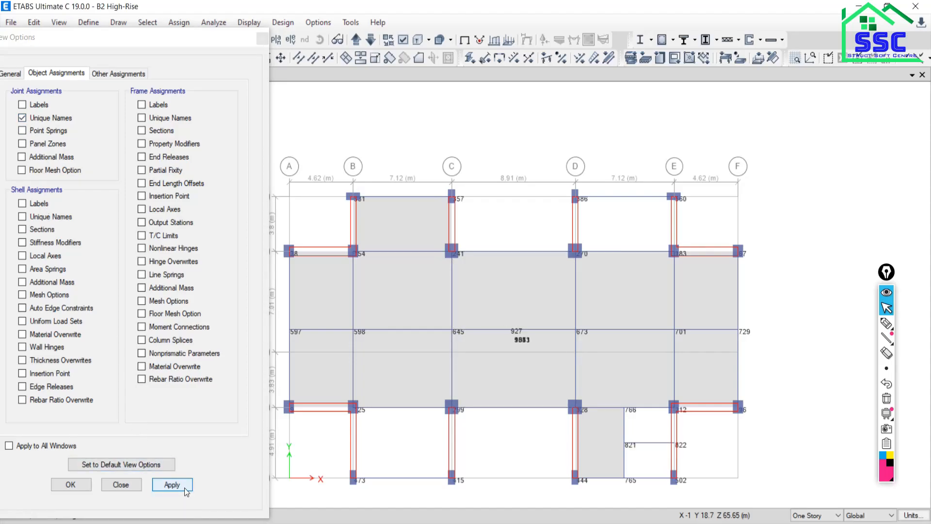
Clear the selection made in the central bay and replace the joint Unique Names with shell Labels in the plan
click(37, 119)
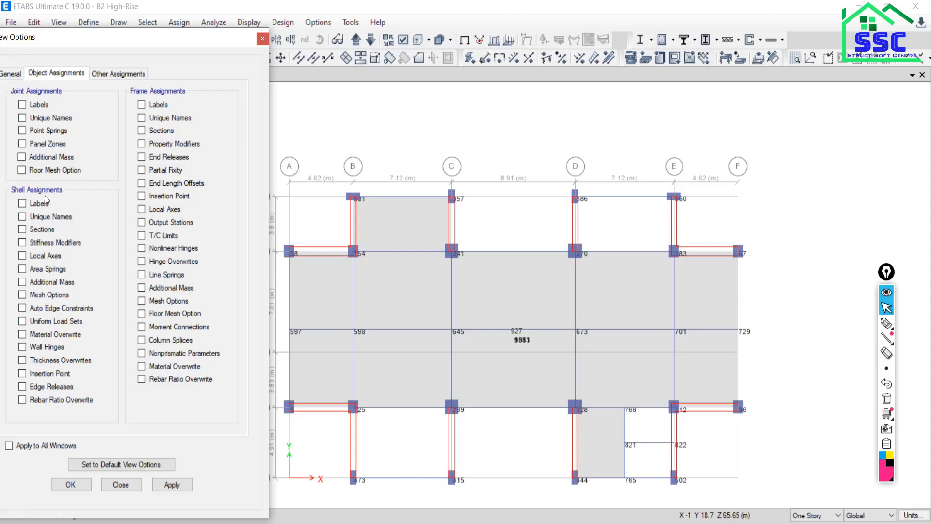
click(517, 338)
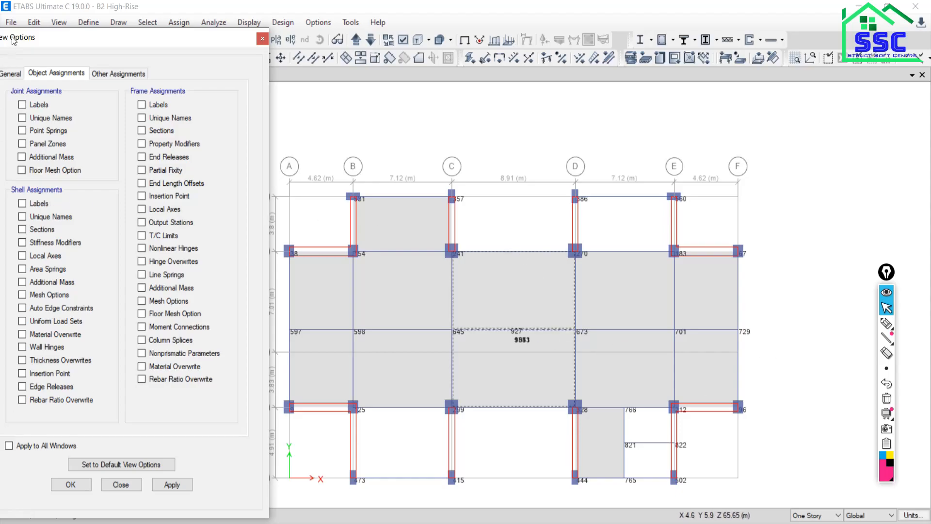
drag(41, 38, 136, 10)
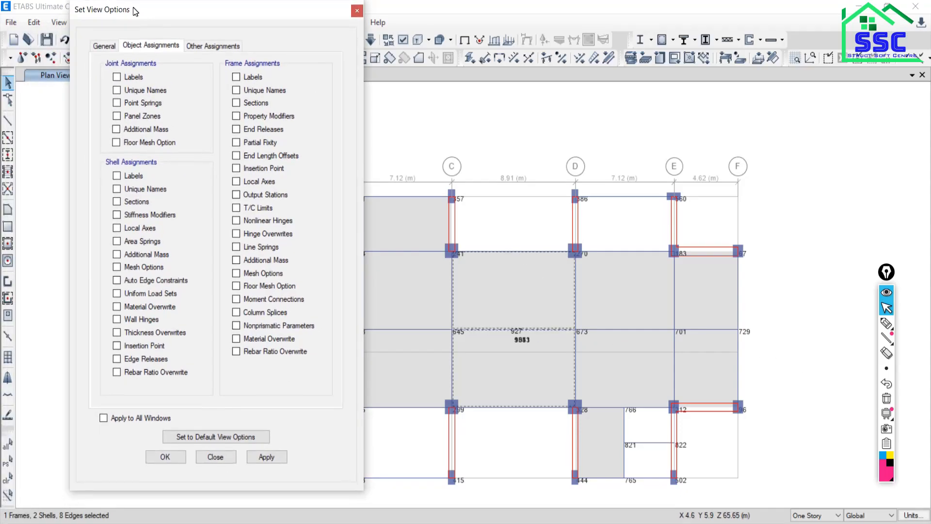
click(5, 480)
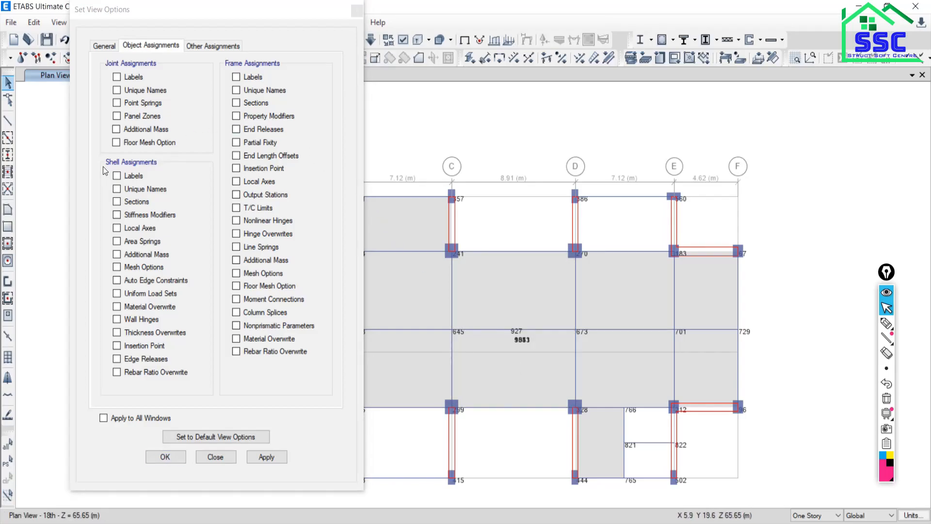
drag(180, 18, 112, 21)
click(49, 93)
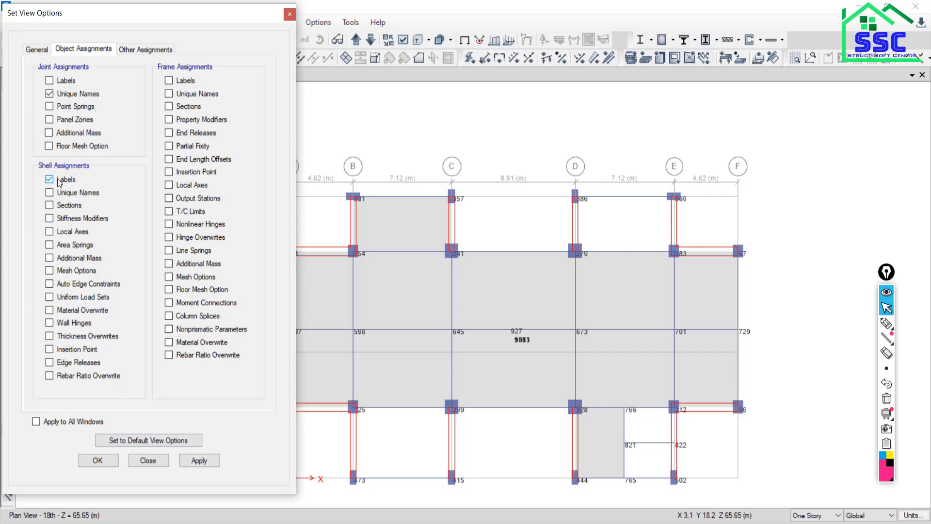
click(49, 93)
click(198, 463)
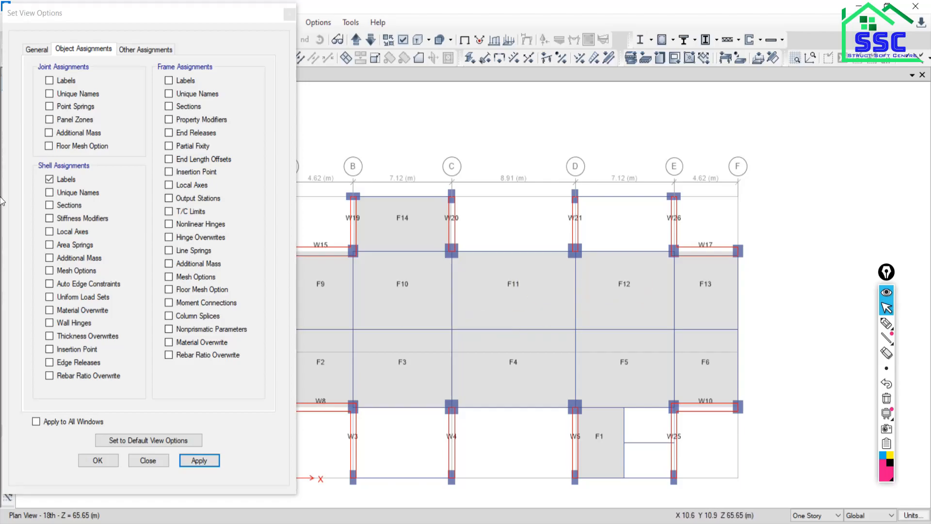
Display the shell Unique Names instead of the shell Labels, and switch them to the shell Sections
click(50, 179)
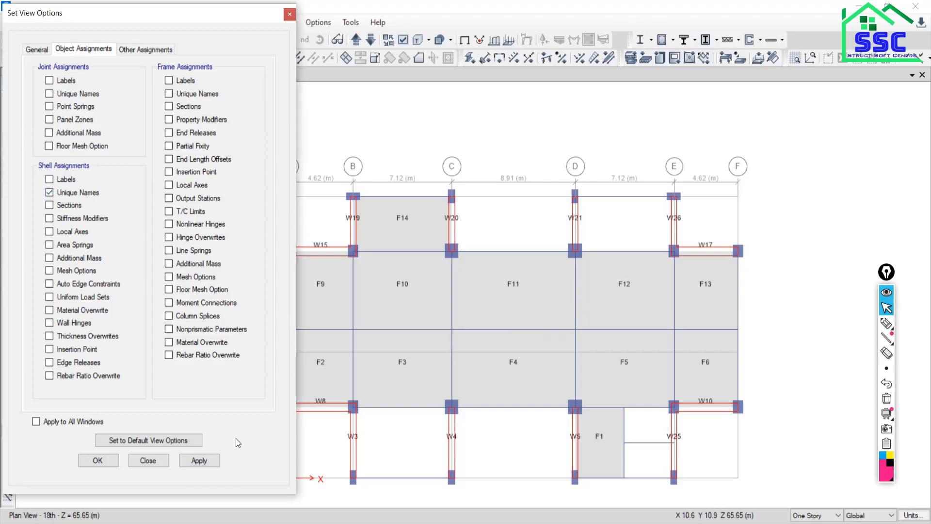
click(209, 462)
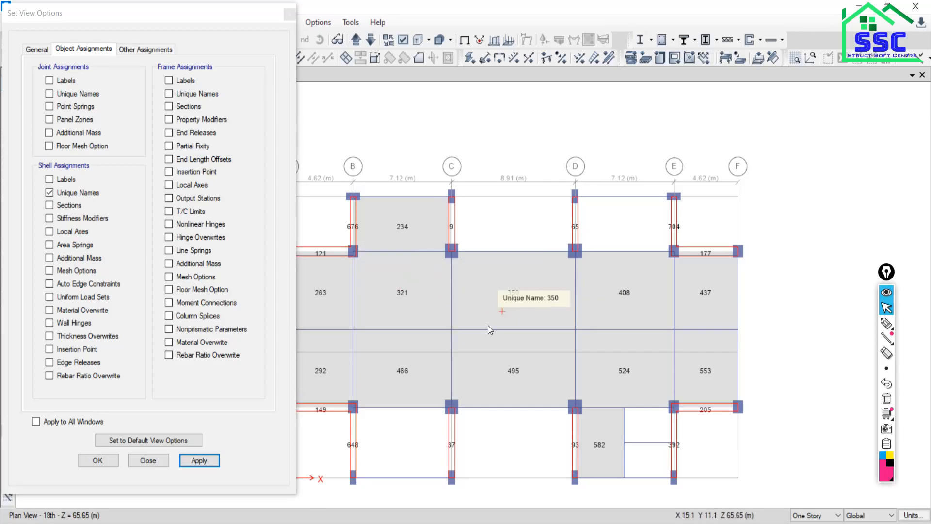
click(49, 192)
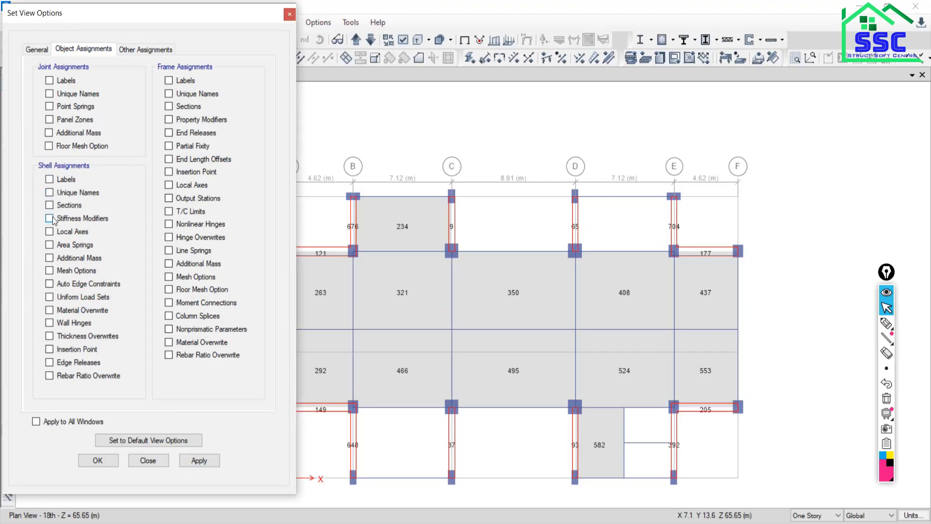
click(196, 458)
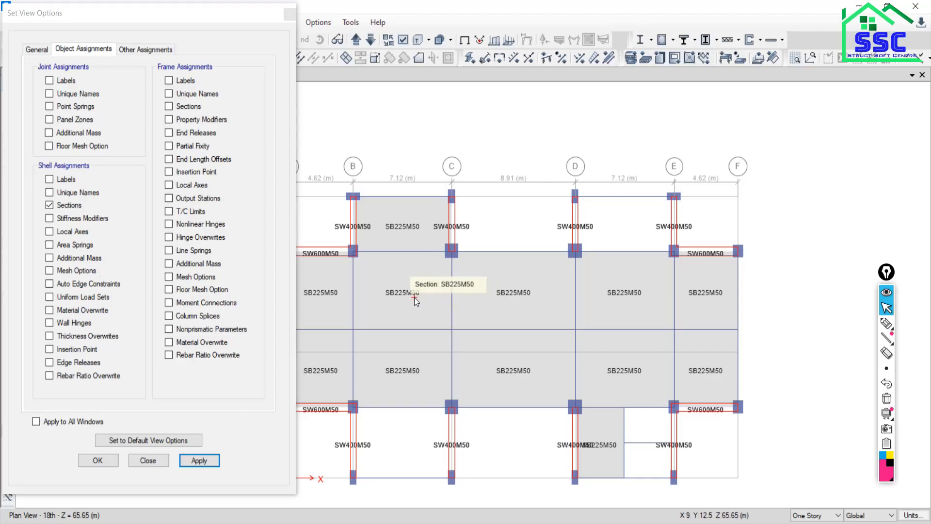
Display the shell Local Axes in the plan in place of the Sections, and deselect the Local Axes option
click(67, 207)
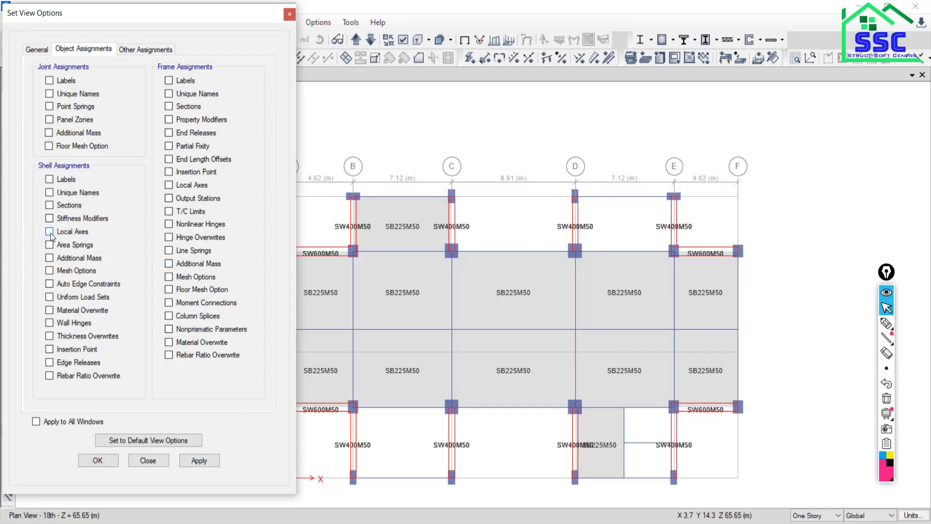
click(198, 461)
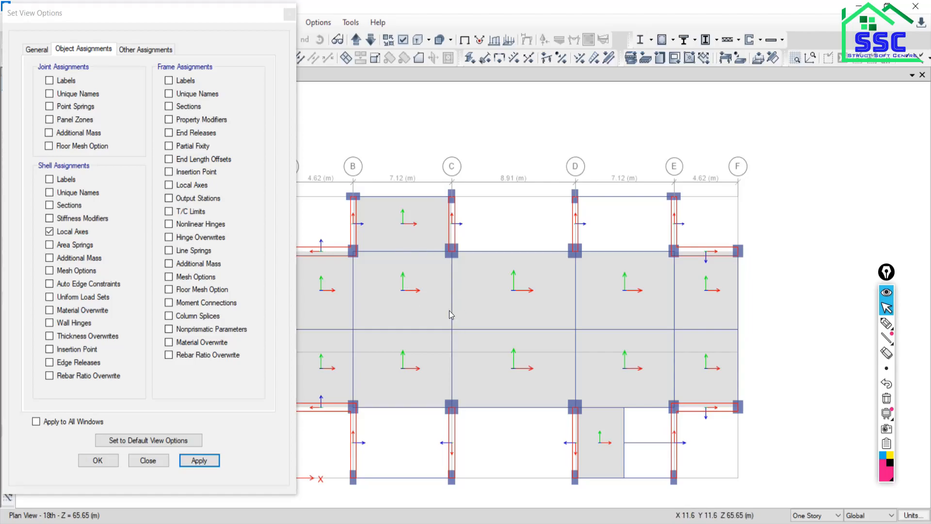
click(62, 238)
click(63, 238)
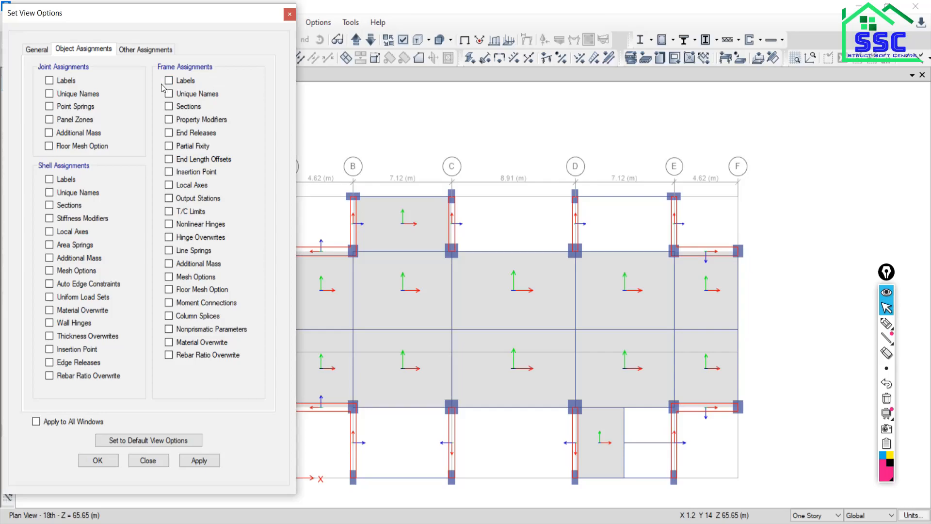
Display the frame Labels in the 18th-story plan, and replace them with the frame Unique Names
click(199, 460)
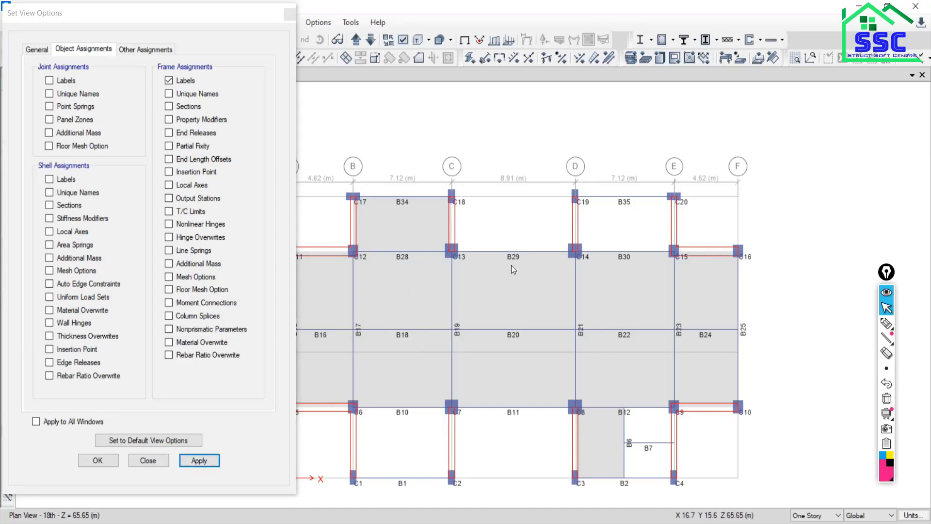
click(185, 81)
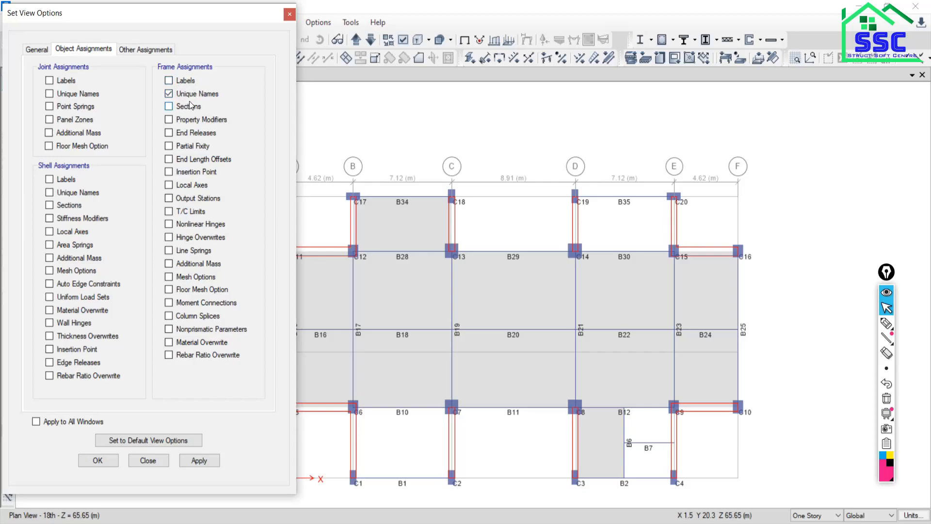
click(199, 460)
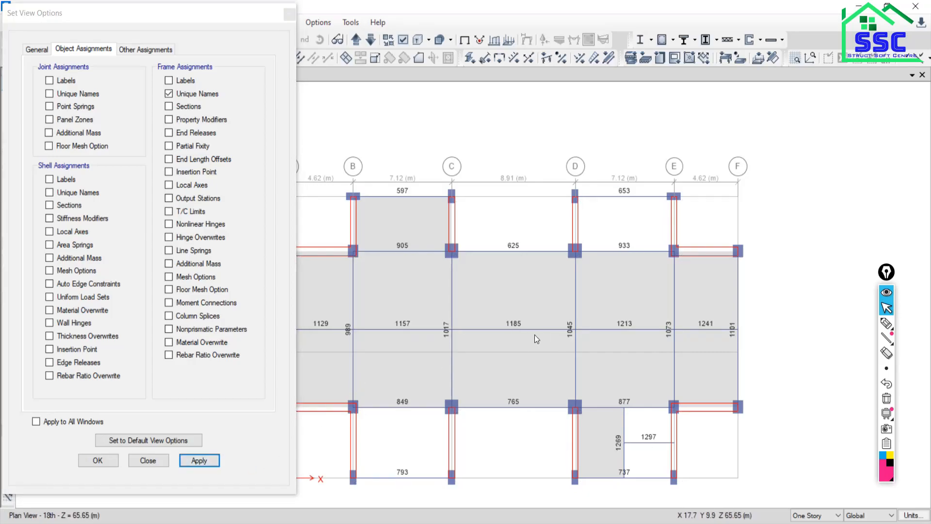
mouse_move(536, 252)
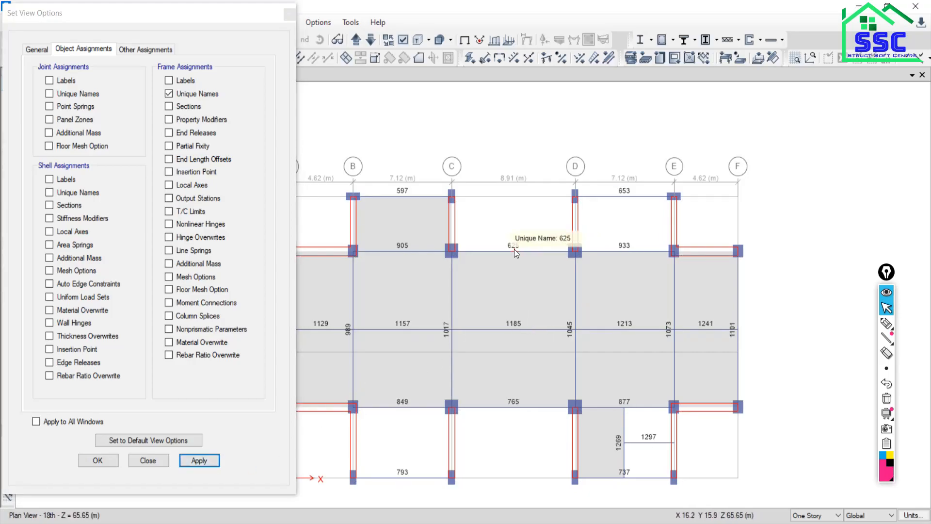
Replace the frame Unique Names with the frame Sections in the plan and inspect the beam sections
click(202, 96)
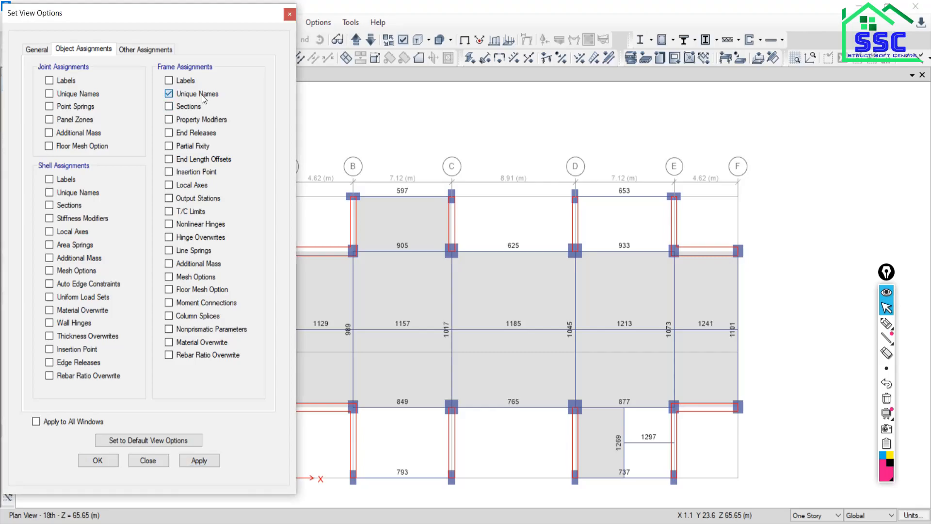
click(169, 106)
click(185, 462)
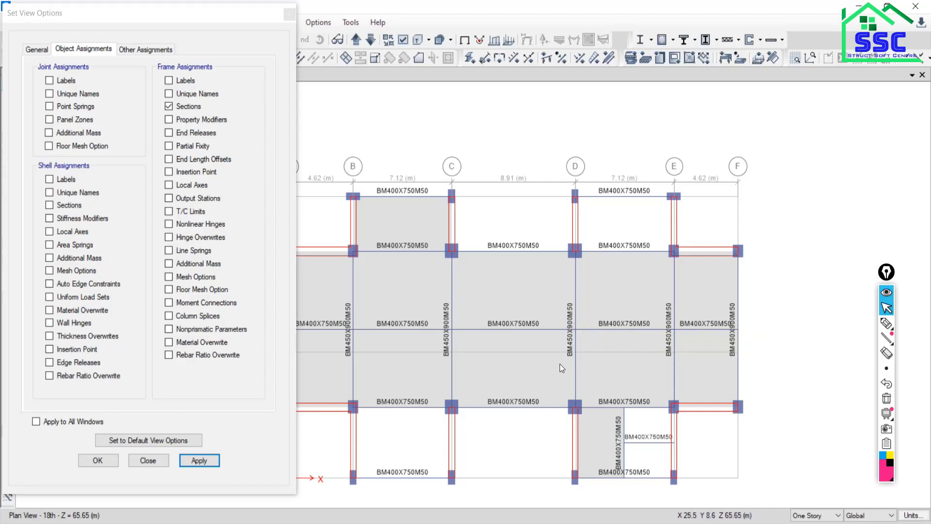
scroll(568, 358, up, 3)
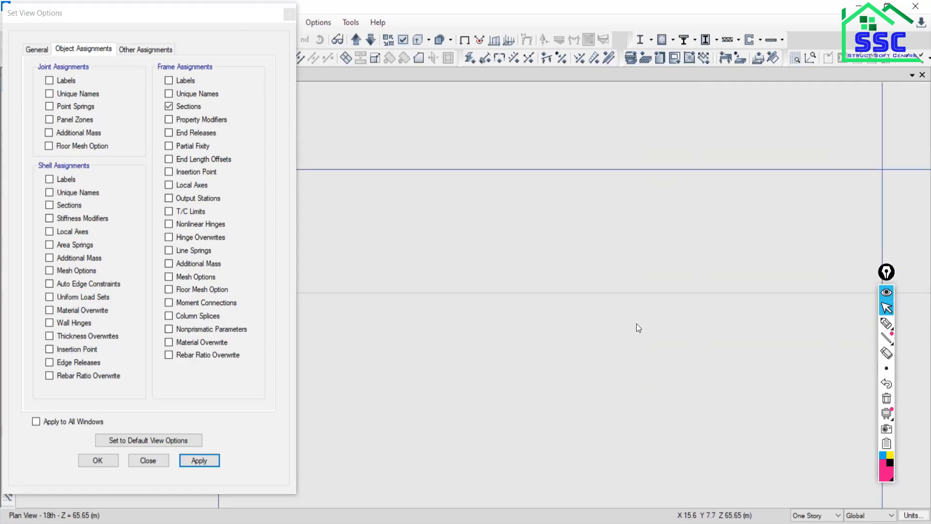
scroll(545, 335, down, 5)
scroll(561, 339, up, 3)
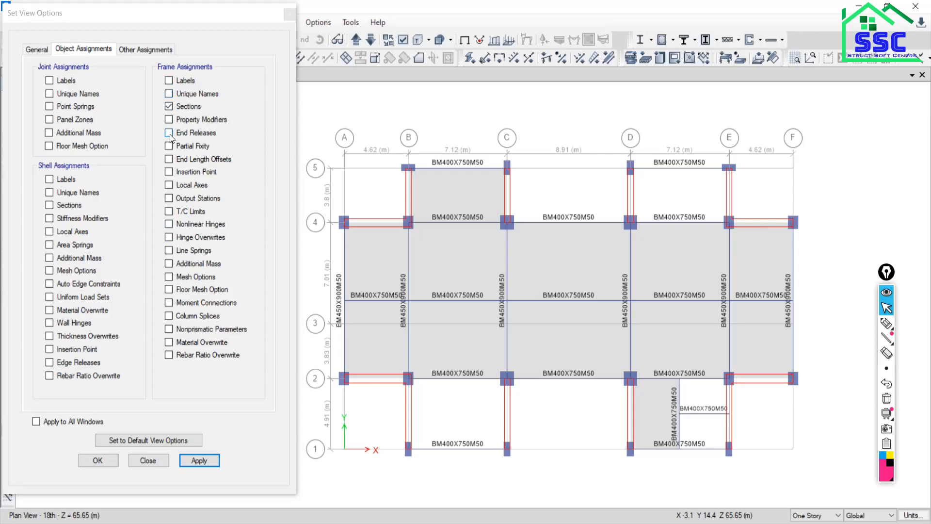
Display the pier Labels in the plan and hide the columns, beams, braces, null frames, floors, openings and null shells
click(139, 50)
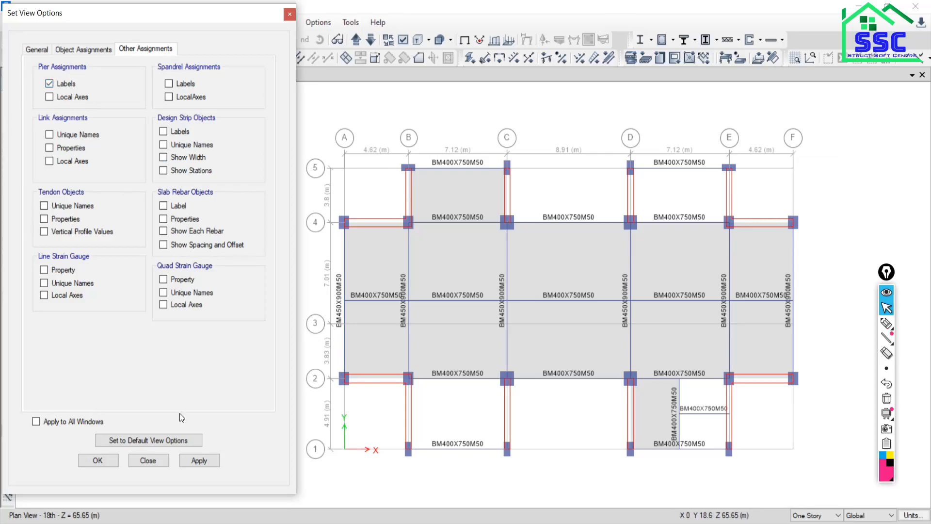
click(207, 459)
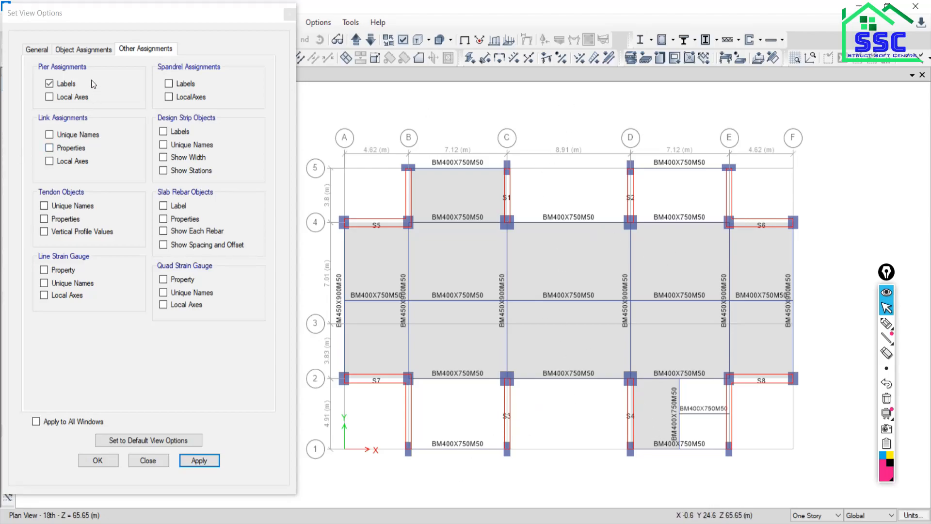
click(37, 51)
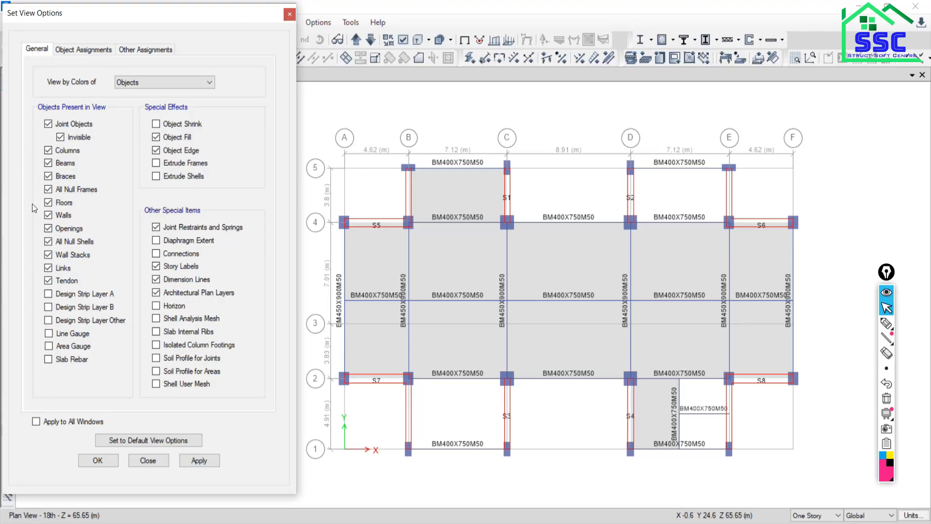
click(49, 151)
click(48, 177)
click(48, 189)
click(48, 163)
click(48, 215)
click(48, 203)
click(48, 229)
click(199, 460)
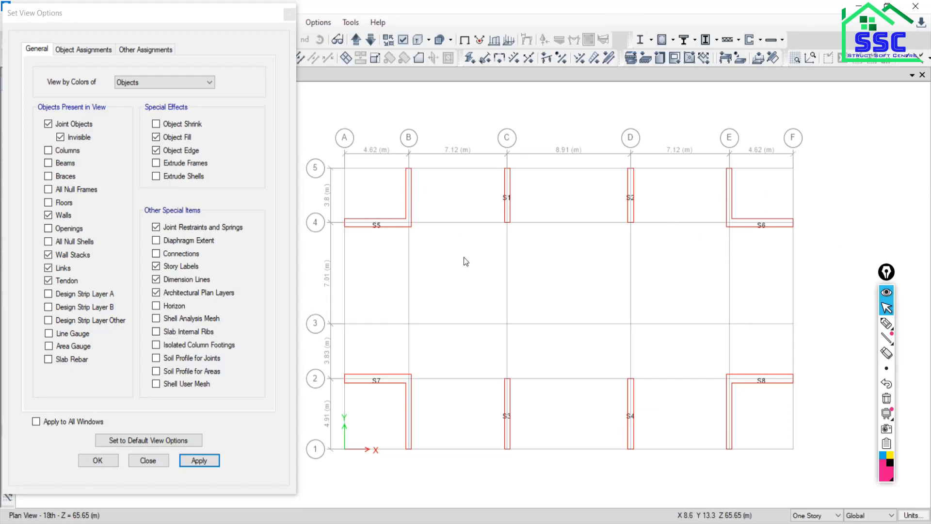
click(141, 47)
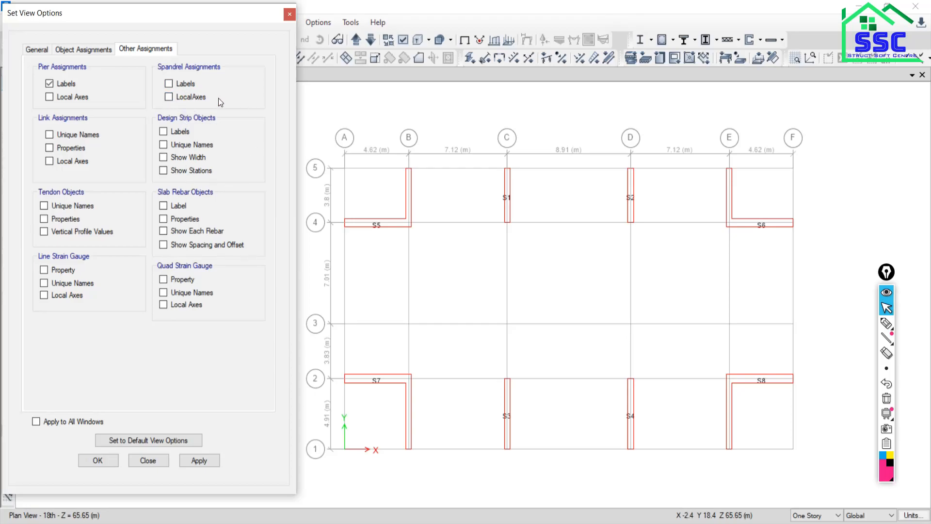
click(290, 14)
click(404, 40)
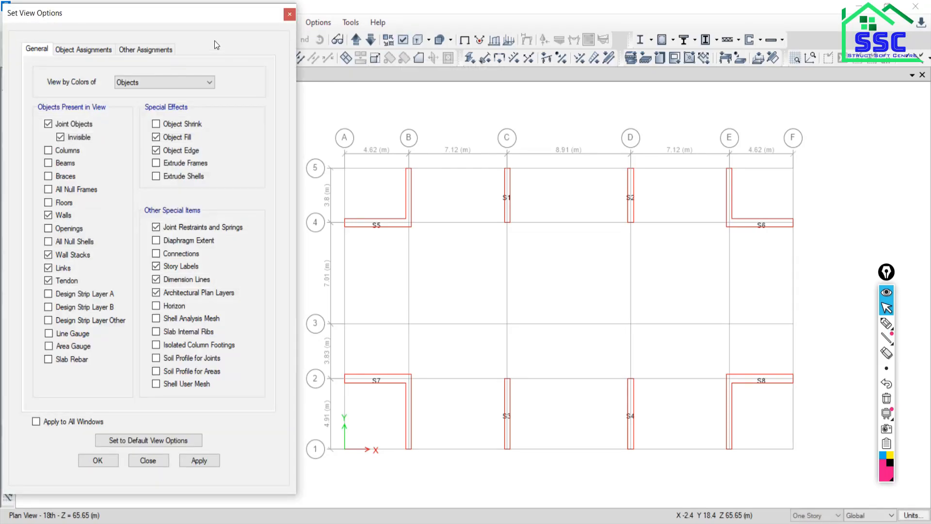
drag(181, 22, 127, 17)
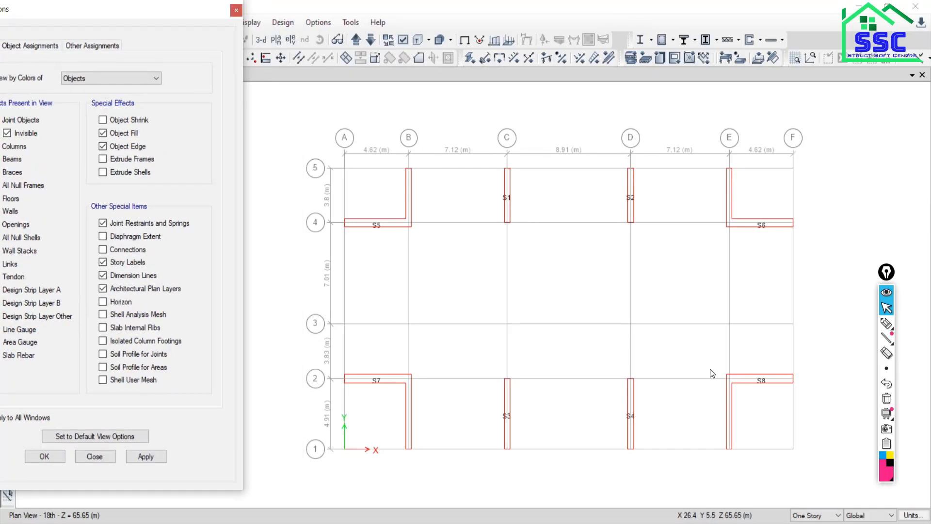
click(236, 11)
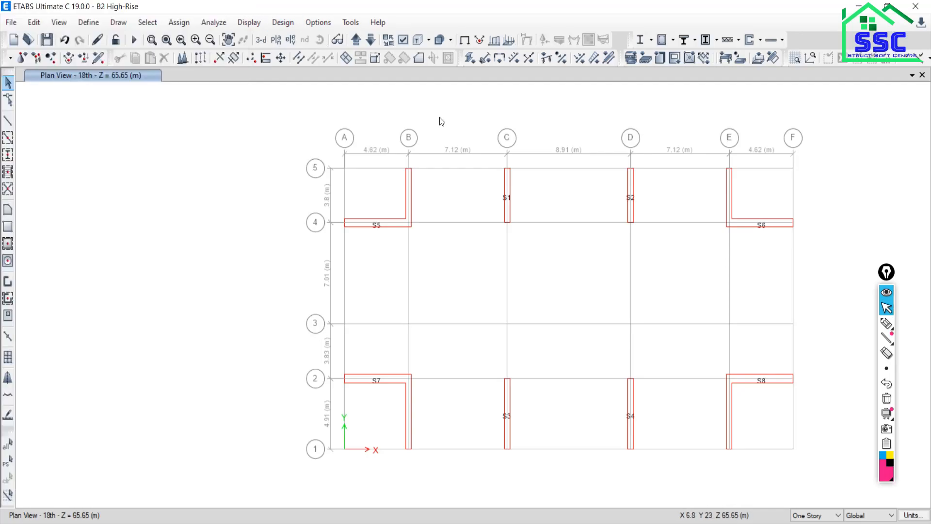
Reset the plan to the default view options, with Horizon and Dimension Lines turned off
click(402, 42)
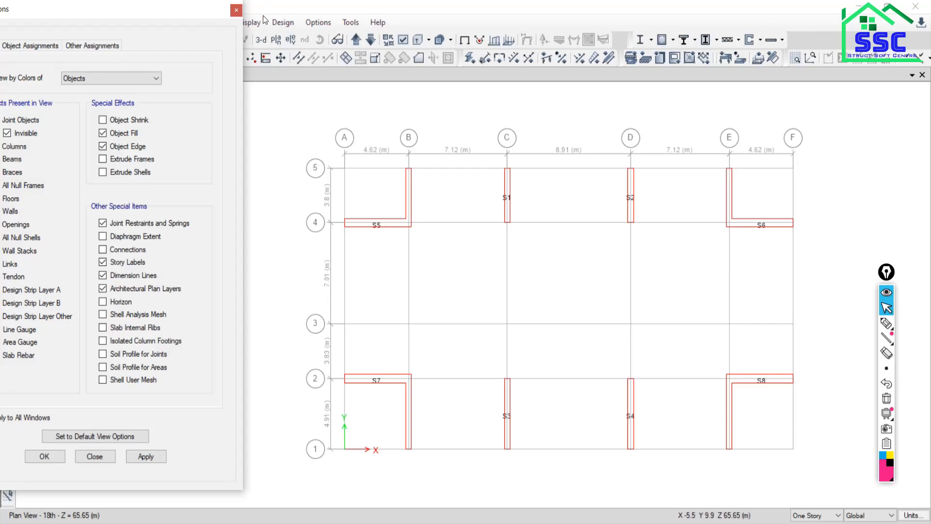
click(412, 43)
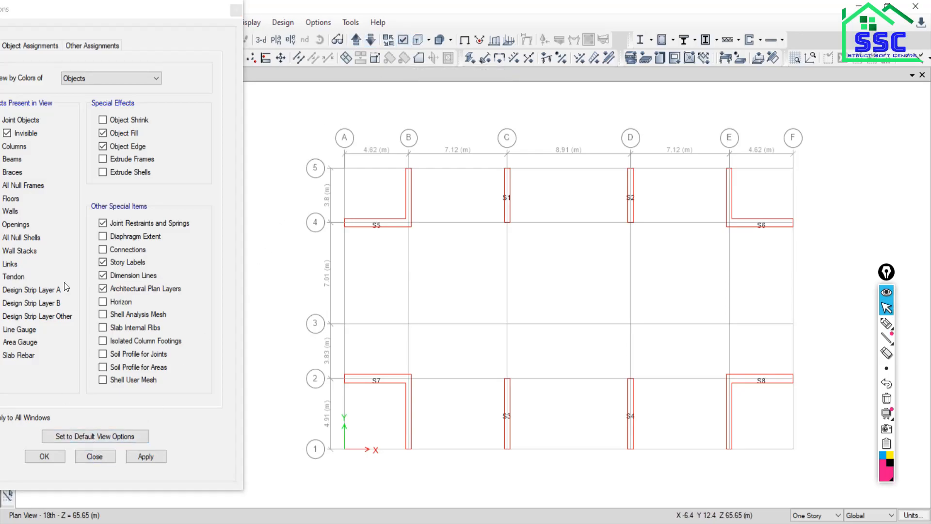
drag(87, 9, 159, 6)
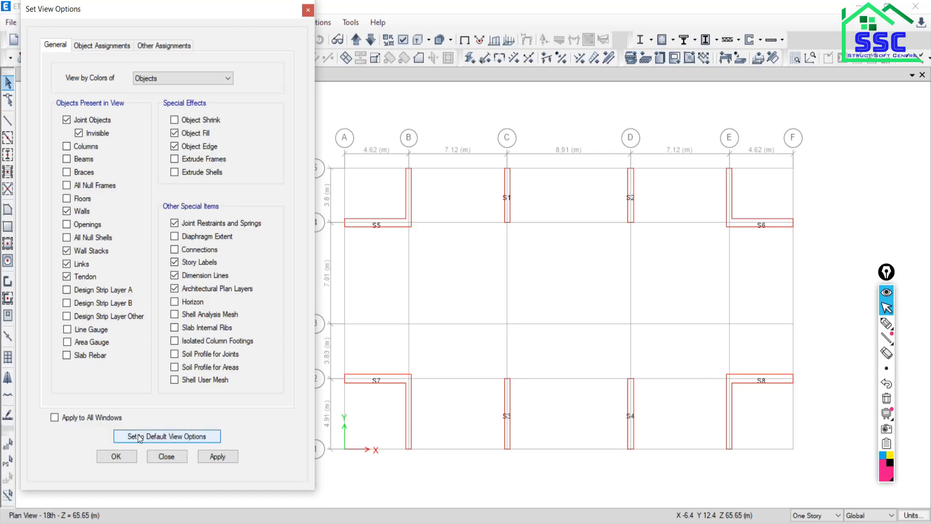
click(151, 439)
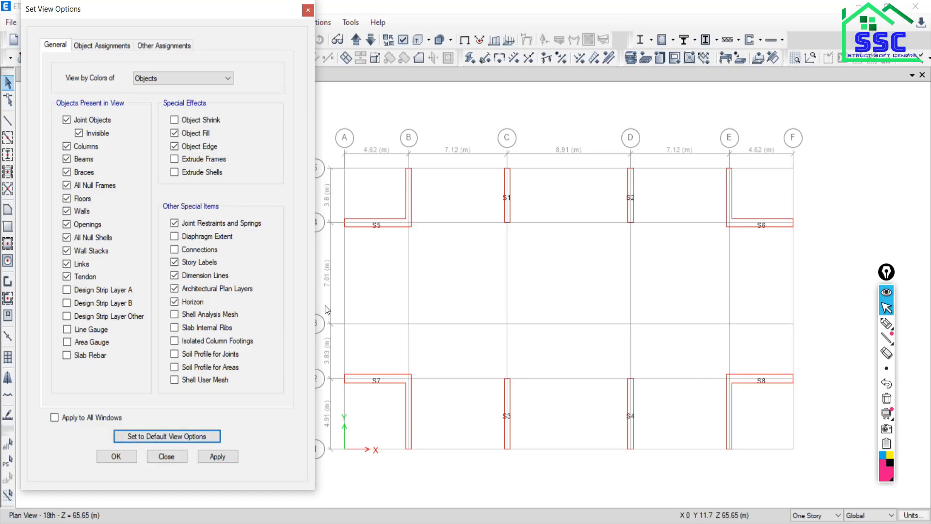
click(175, 301)
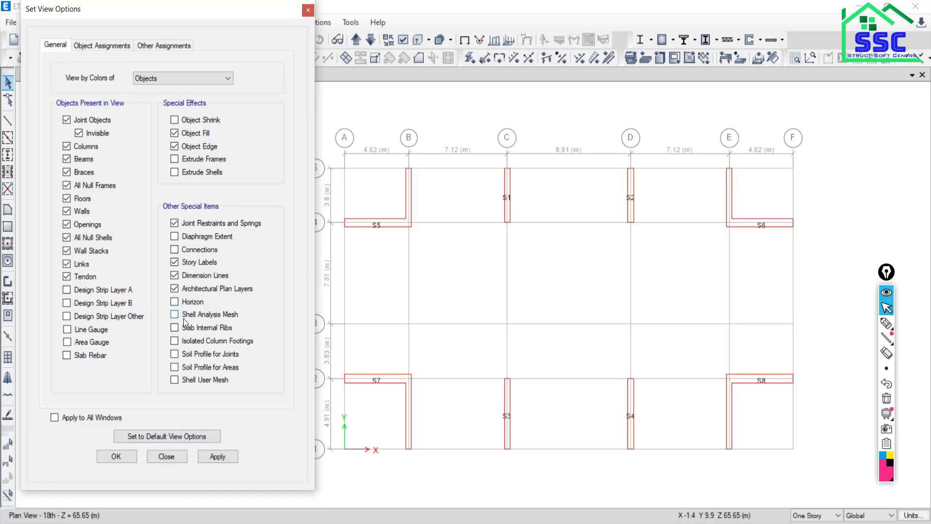
click(205, 277)
click(213, 456)
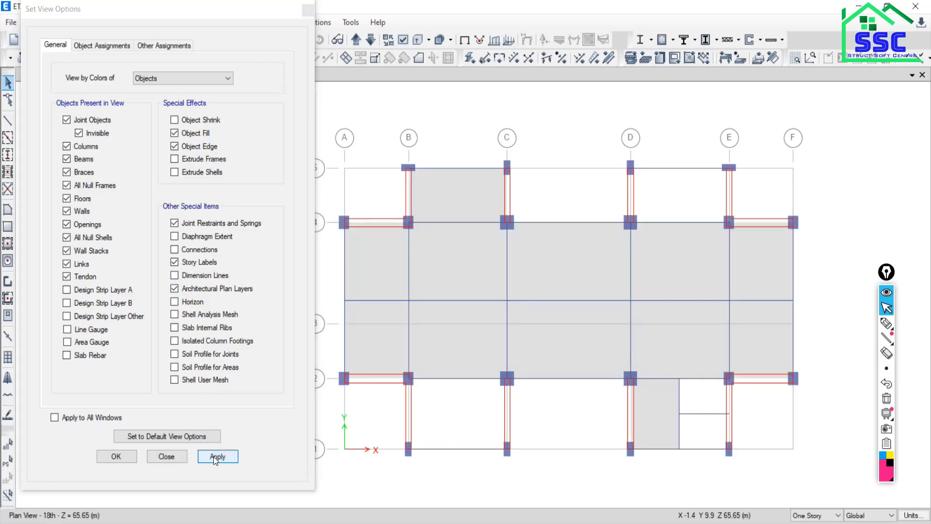
click(168, 456)
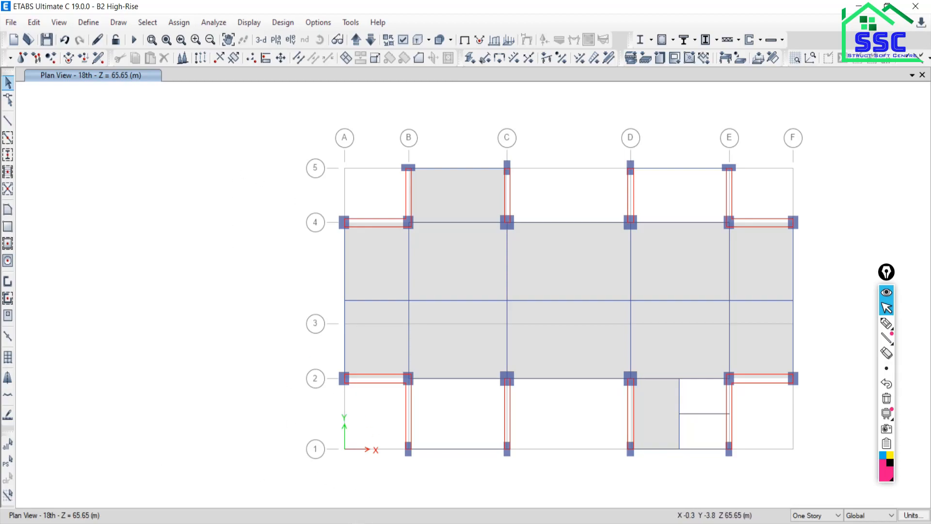
Switch to the IMPORTANT COMMANDS PDF in Nitro Pro and circle the first word "release" in item 20
key(alt+Tab)
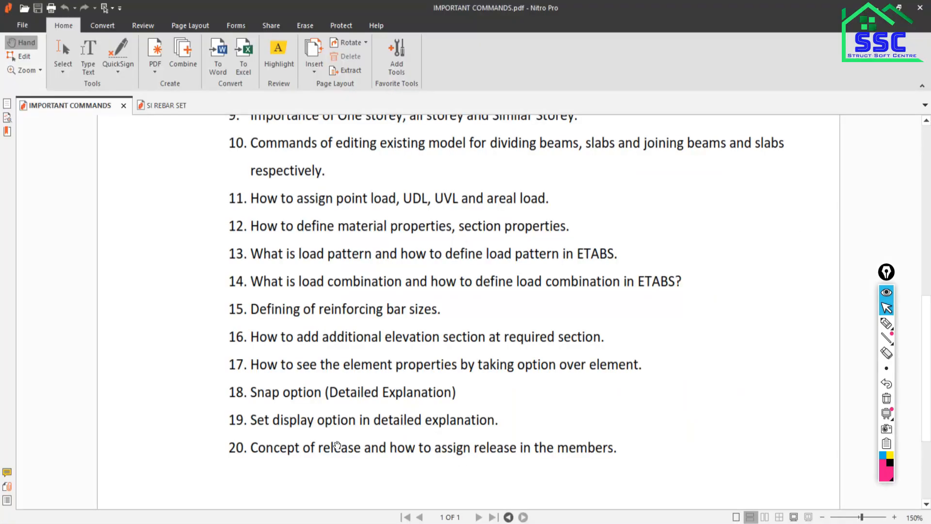
scroll(337, 445, down, 2)
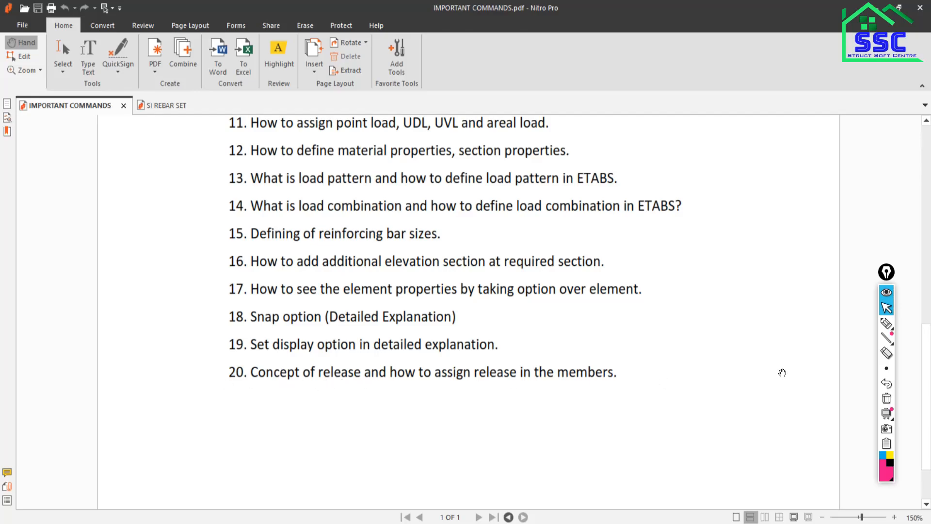
click(887, 323)
mouse_move(341, 360)
mouse_down()
mouse_move(317, 359)
mouse_move(313, 386)
mouse_move(359, 392)
mouse_move(369, 367)
mouse_up()
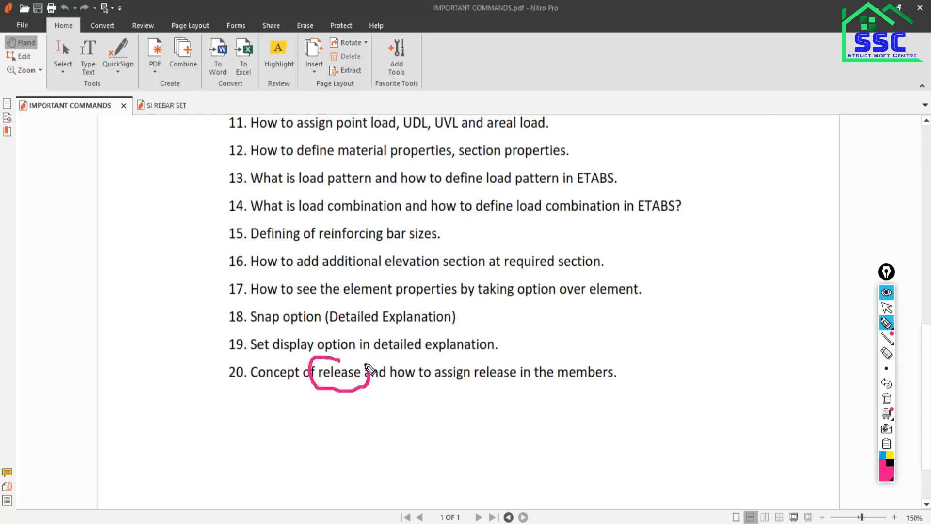
Sketch a long beam line below item 20 and circle a point near its left end twice
drag(244, 449, 546, 428)
mouse_move(268, 443)
mouse_down()
mouse_move(266, 453)
mouse_move(266, 443)
mouse_up()
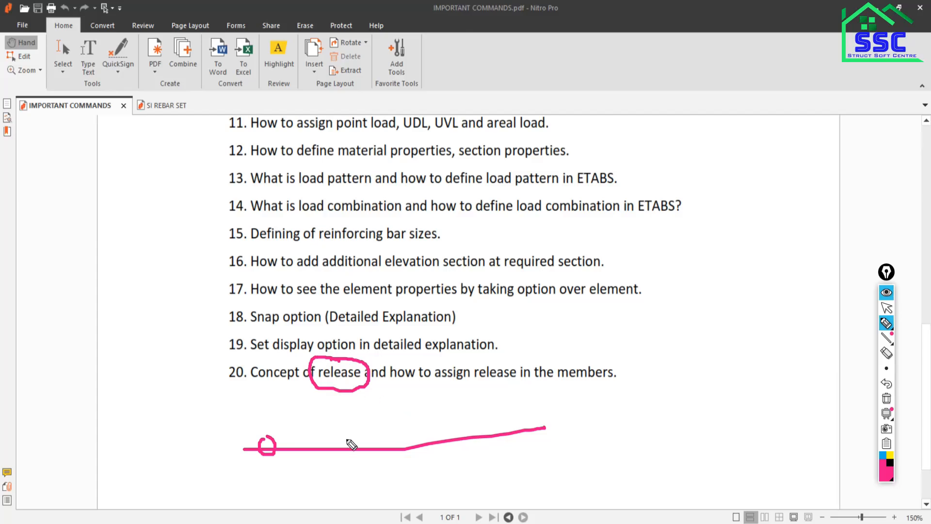
mouse_move(268, 441)
mouse_down()
mouse_move(262, 459)
mouse_move(277, 467)
mouse_move(286, 447)
mouse_move(258, 442)
mouse_up()
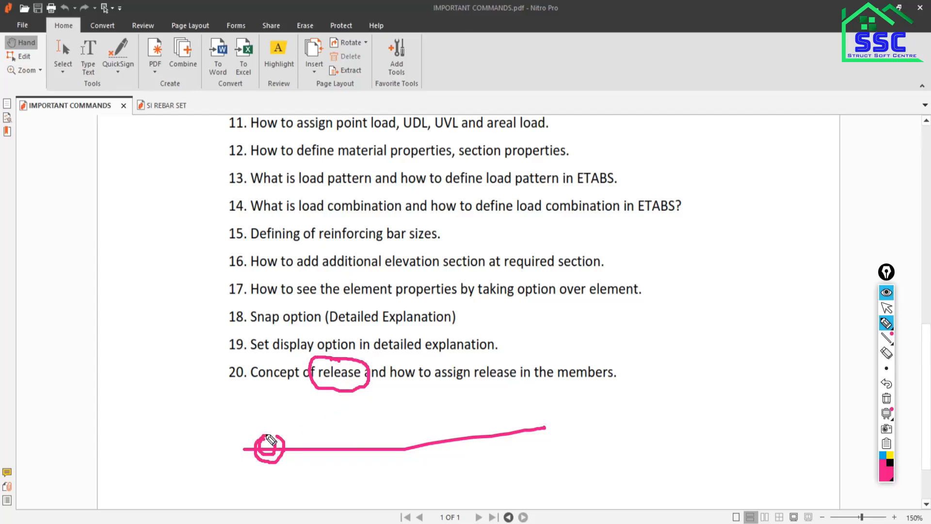
click(887, 309)
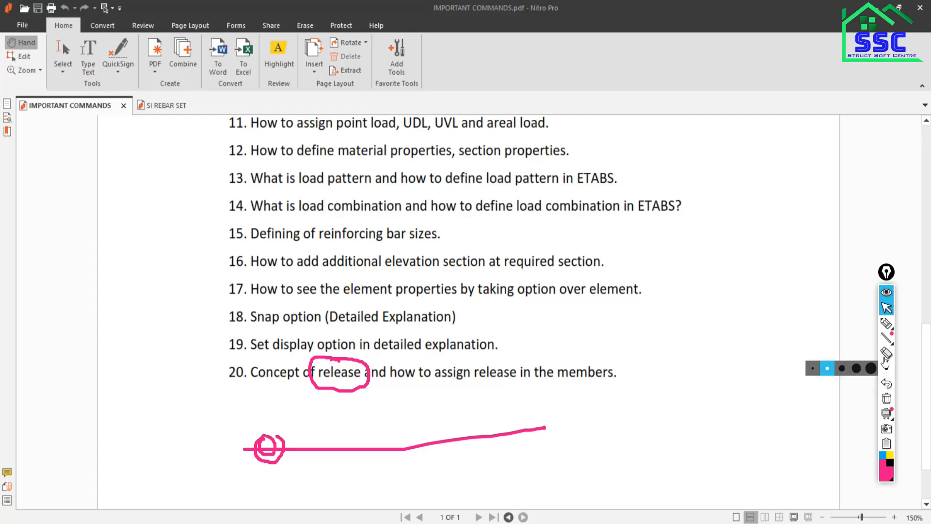
Sketch a thick vertical member beside items 16 to 20 with a horizontal beam joined at its mid-height
click(886, 323)
drag(644, 317, 779, 320)
click(652, 267)
drag(636, 268, 635, 363)
drag(640, 318, 672, 319)
drag(636, 267, 632, 369)
drag(639, 257, 628, 380)
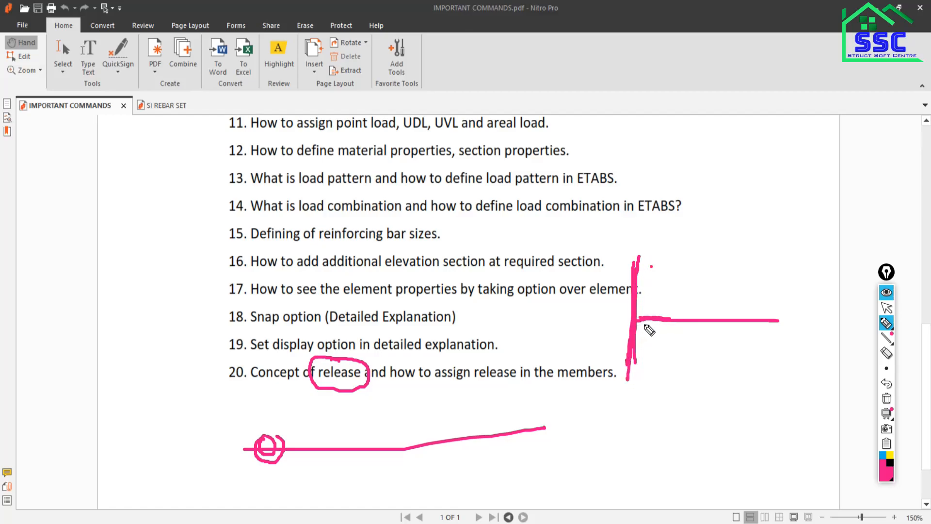
Sketch a beam with marked ends and a sagging curve beside item 11, and mark both ends of the vertical member
mouse_move(640, 131)
mouse_down()
mouse_move(786, 125)
mouse_move(764, 160)
mouse_move(655, 148)
mouse_move(641, 130)
mouse_move(633, 136)
mouse_move(654, 135)
mouse_move(644, 121)
mouse_up()
mouse_move(787, 108)
mouse_down()
mouse_move(805, 141)
mouse_move(631, 121)
mouse_move(662, 128)
mouse_up()
mouse_move(619, 246)
mouse_down()
mouse_move(650, 256)
mouse_move(610, 241)
mouse_up()
mouse_move(631, 359)
mouse_down()
mouse_move(634, 392)
mouse_move(640, 355)
mouse_move(754, 311)
mouse_up()
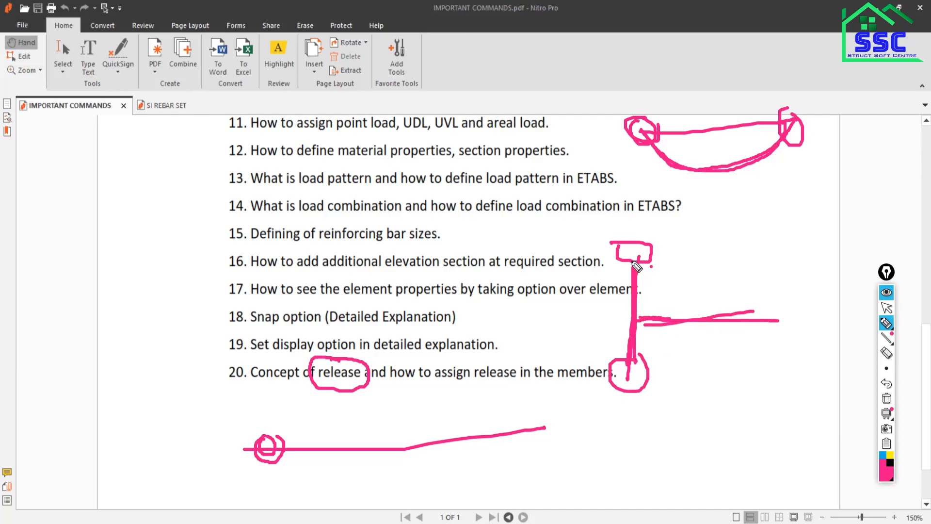